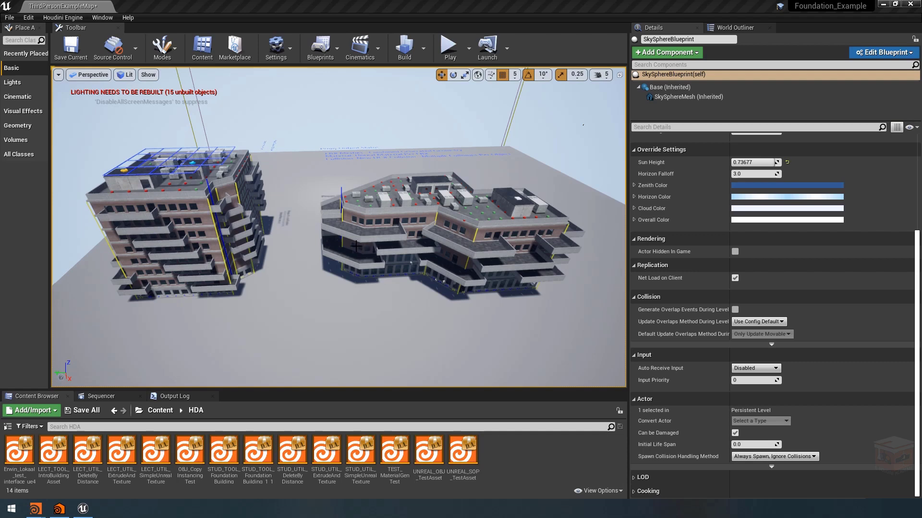
- Open the Materials folder in the project content and enlarge the asset browser to show more of its materials
left_click(161, 410)
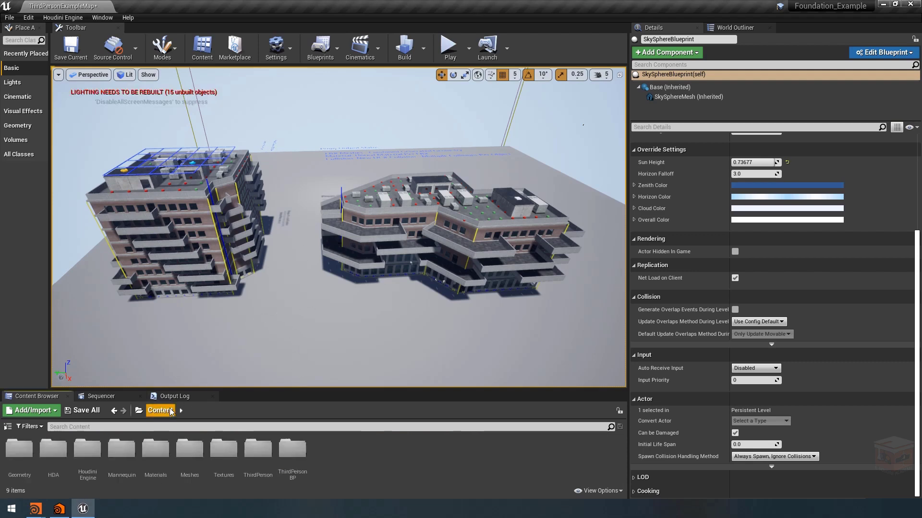
double_click(150, 449)
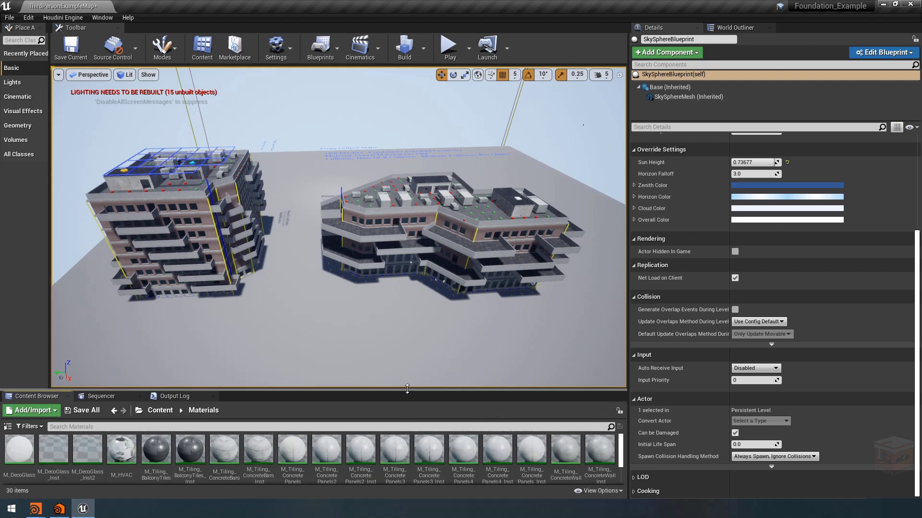
left_click_drag(407, 393, 406, 342)
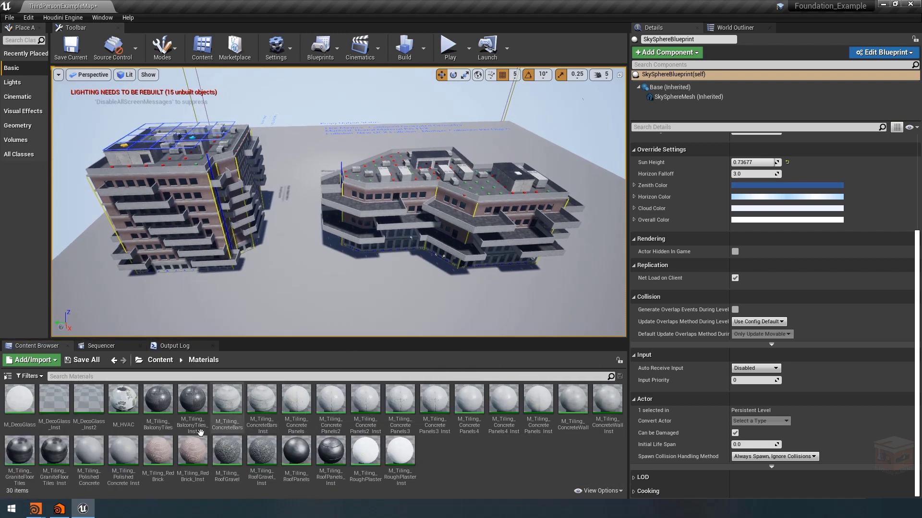
- Switch to the Foundation_Scene_Vid29.hip scene in Houdini and inspect the highlighted window nodes in the buildingAsset network
mouse_move(59, 510)
left_click(117, 487)
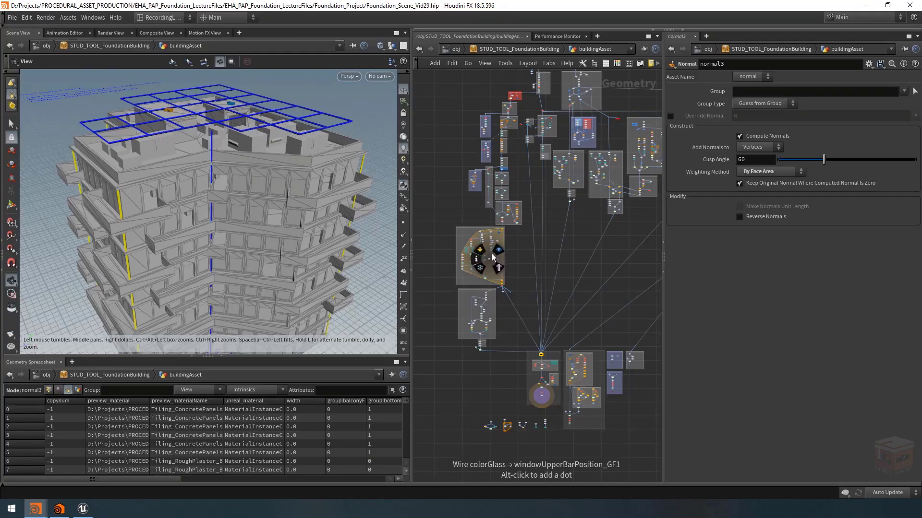
scroll(486, 252, "up", 2)
scroll(487, 252, "up", 4)
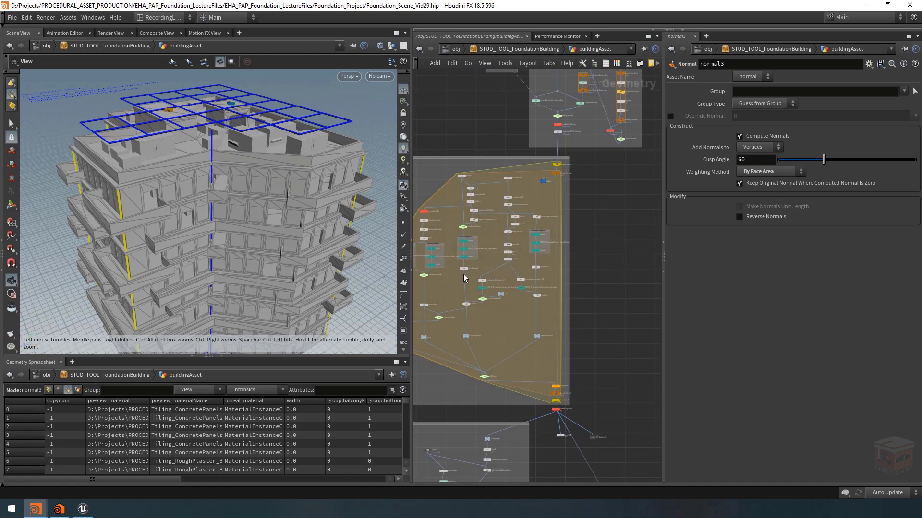
mouse_move(517, 283)
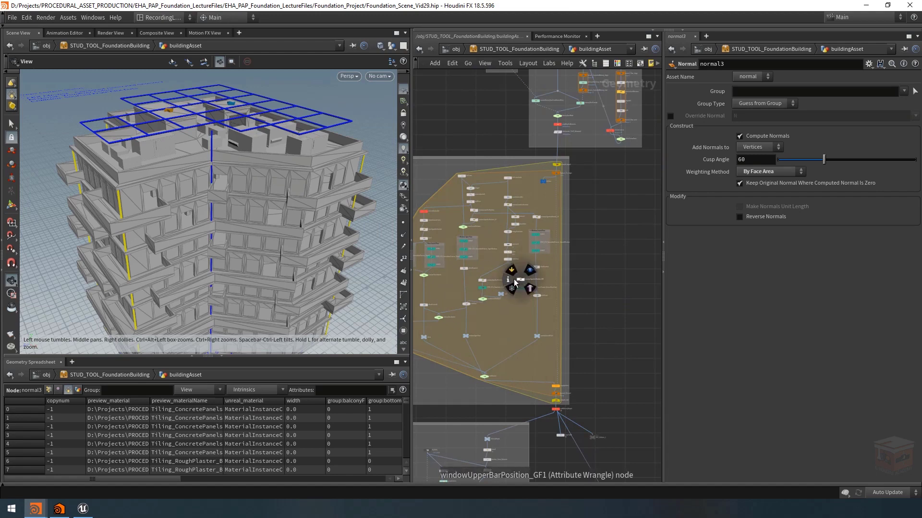
scroll(517, 282, "down", 5)
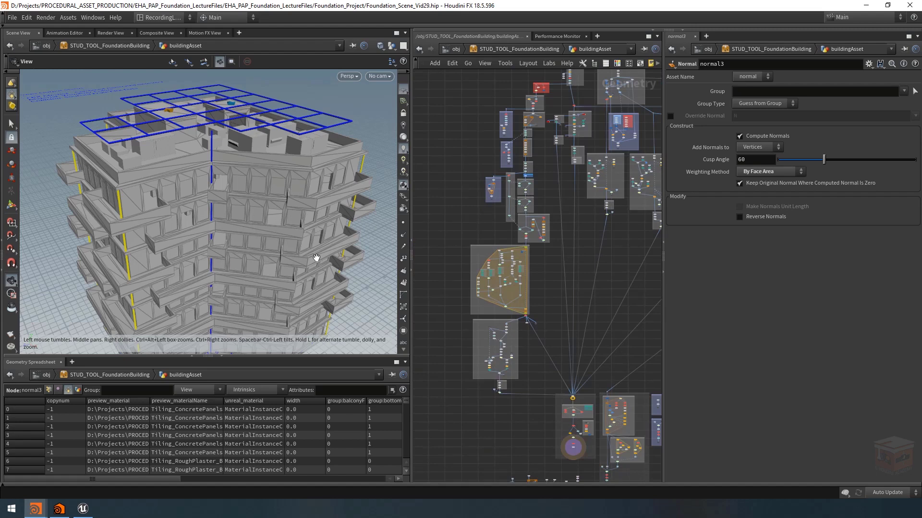
- Inspect the vertex UV attribute values of the normal3 node in the geometry spreadsheet and return to the primitive attributes
right_click_drag(248, 240, 335, 219)
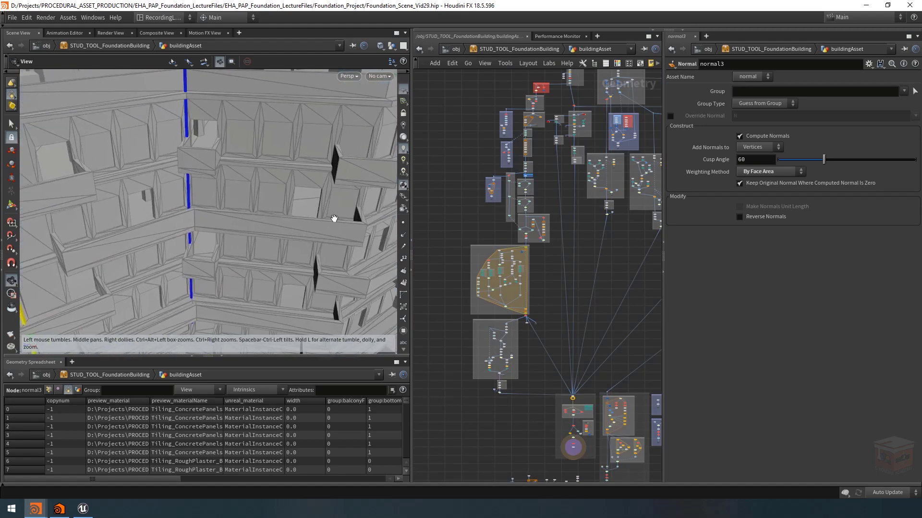
left_click(58, 390)
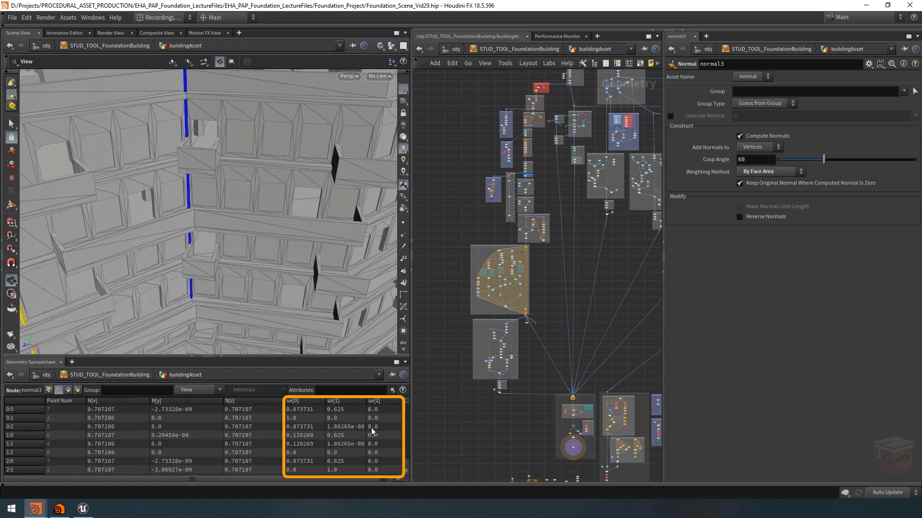
left_click_drag(310, 408, 379, 465)
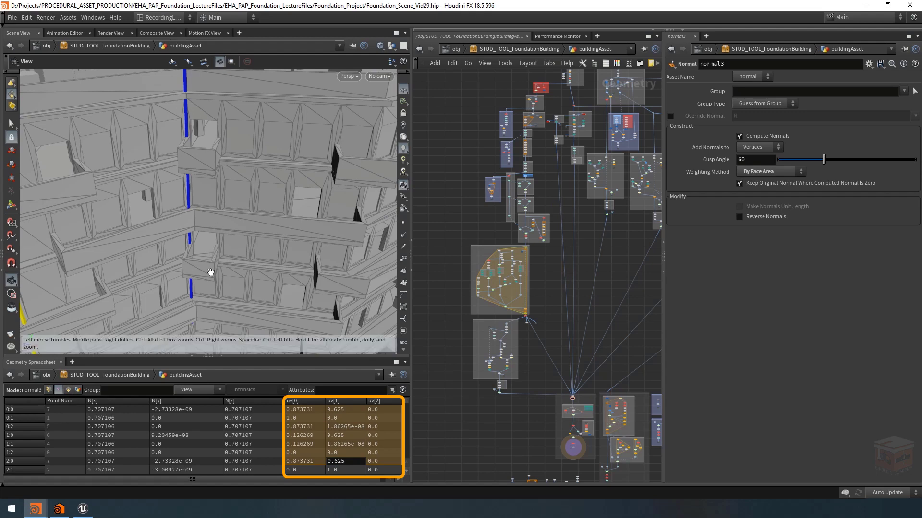
left_click(68, 390)
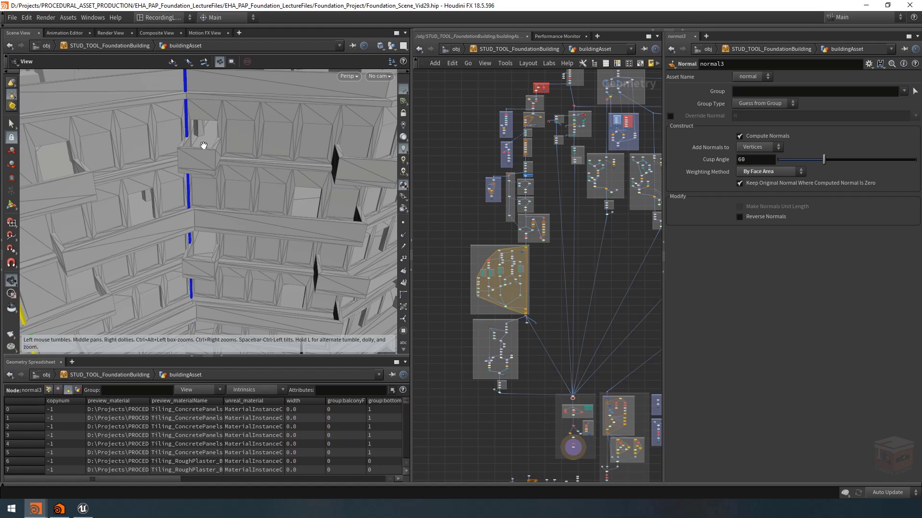
- Frame the whole building in the viewport and highlight the unreal_material values of primitives 0 to 7 in the geometry spreadsheet
key("h")
middle_click_drag(314, 231, 267, 229)
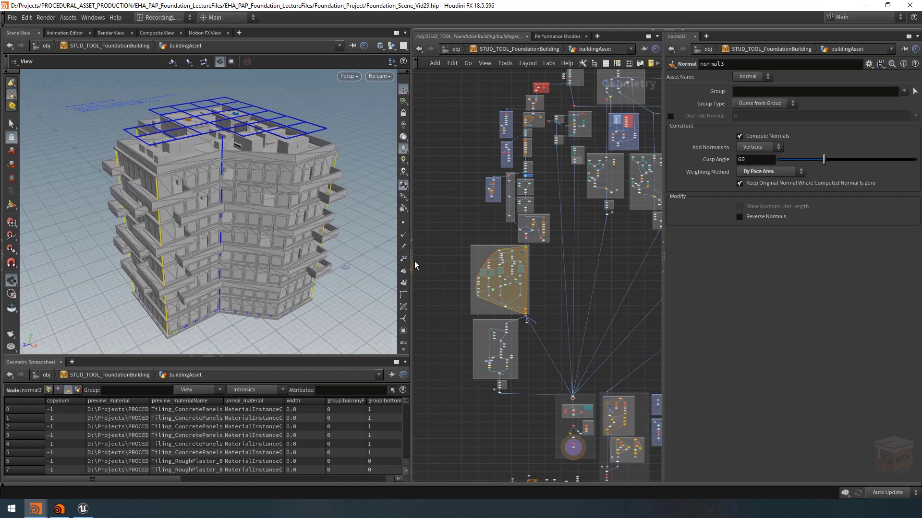
middle_click_drag(616, 353, 569, 308)
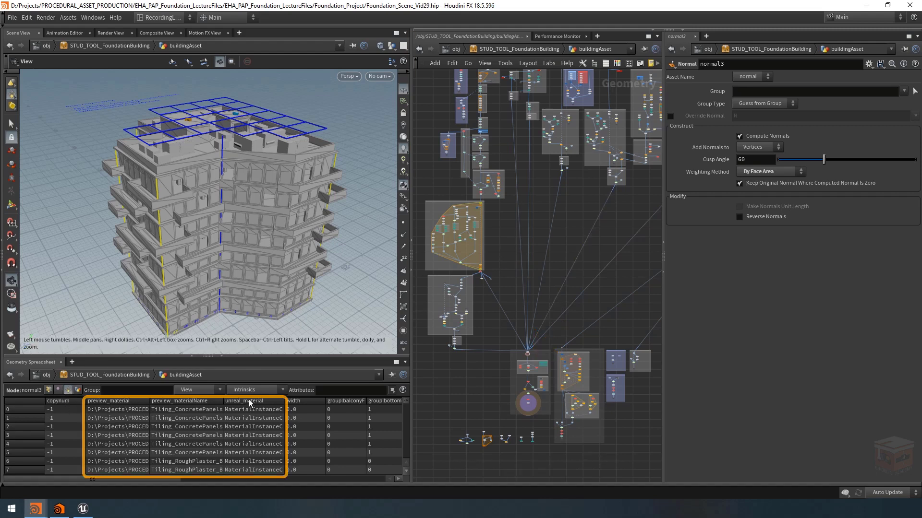
left_click(262, 412)
left_click_drag(262, 412, 268, 470)
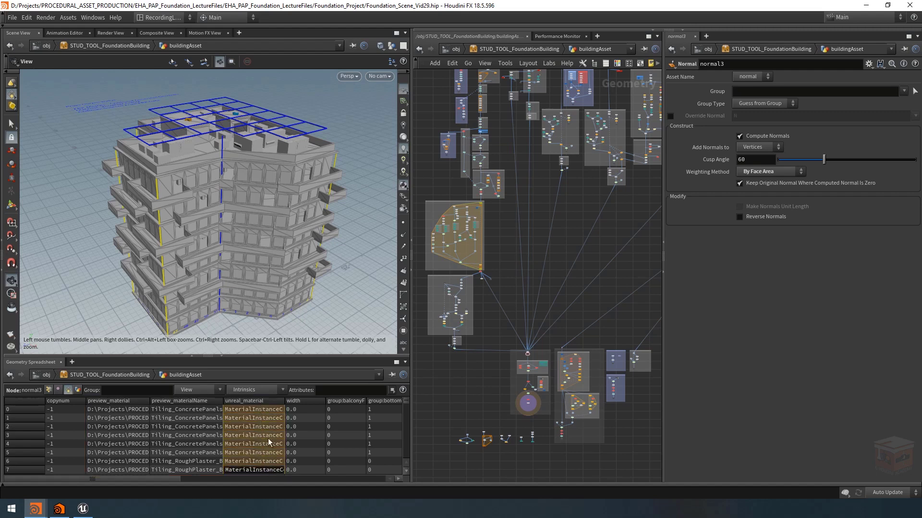
- Switch to Unreal Editor to check the material instances in the Materials folder and return to the Houdini building scene
left_click(82, 508)
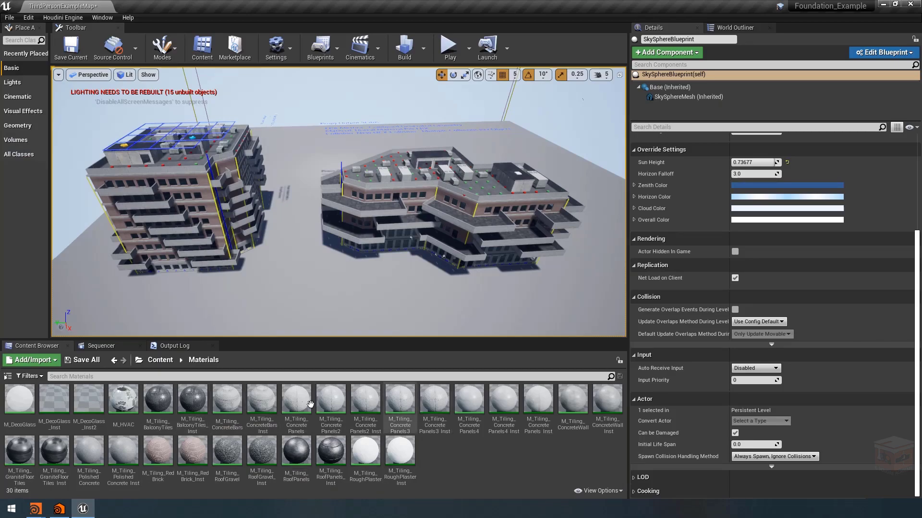
mouse_move(38, 509)
left_click(150, 462)
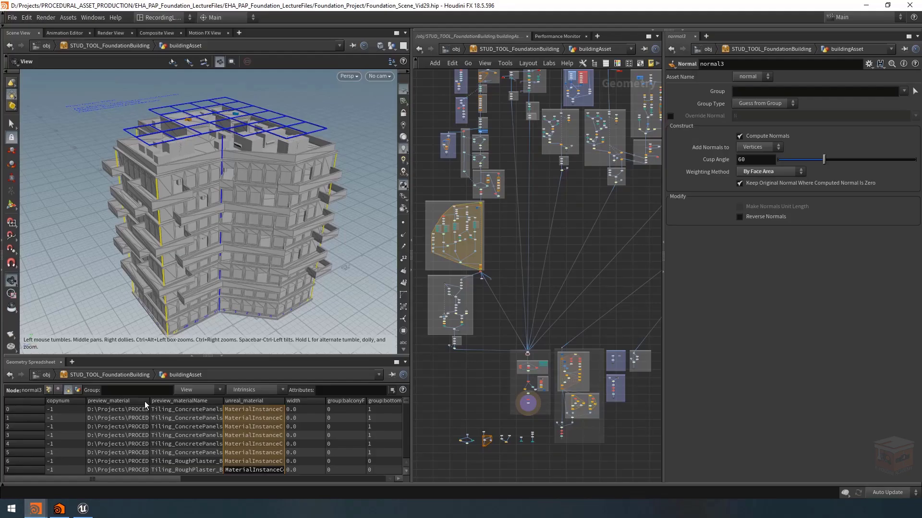
- Widen the geometry spreadsheet and temporarily expand its preview_material and preview_materialName columns to read the full texture paths and file names
left_click_drag(150, 404, 664, 413)
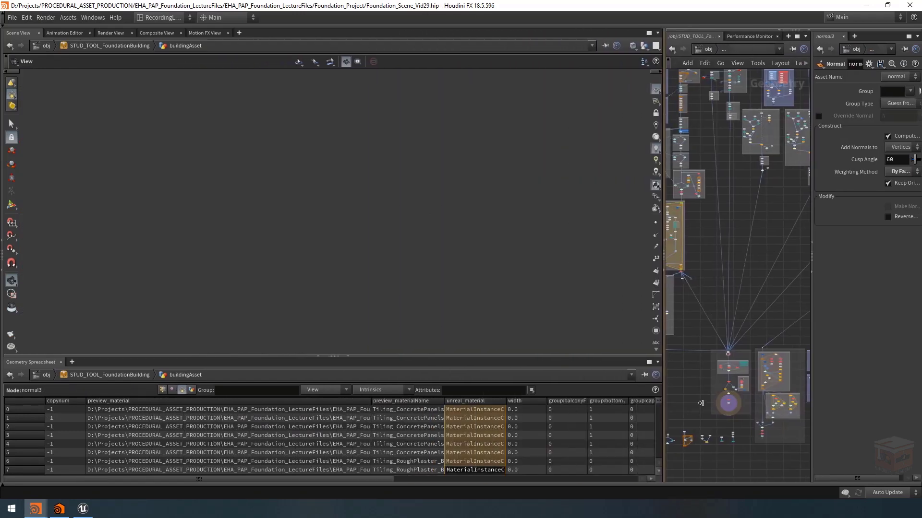
left_click_drag(370, 401, 654, 395)
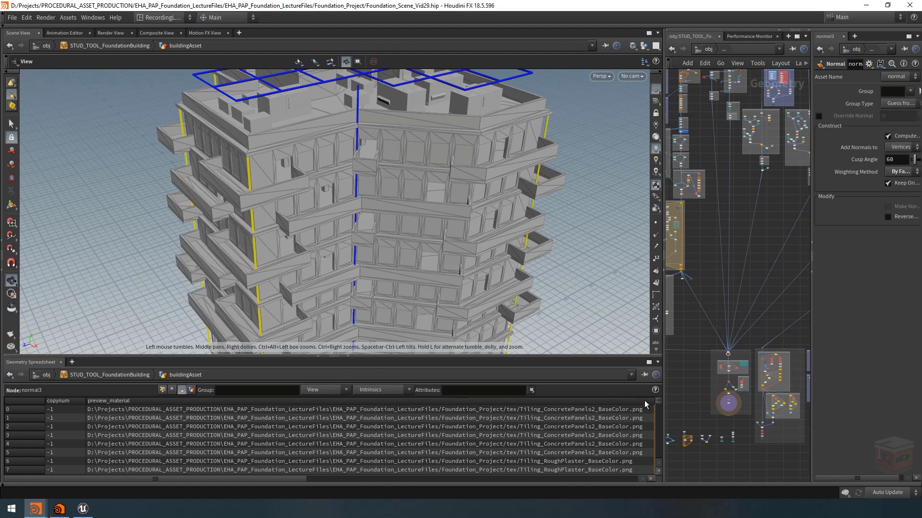
left_click_drag(654, 401, 140, 400)
left_click_drag(219, 400, 327, 400)
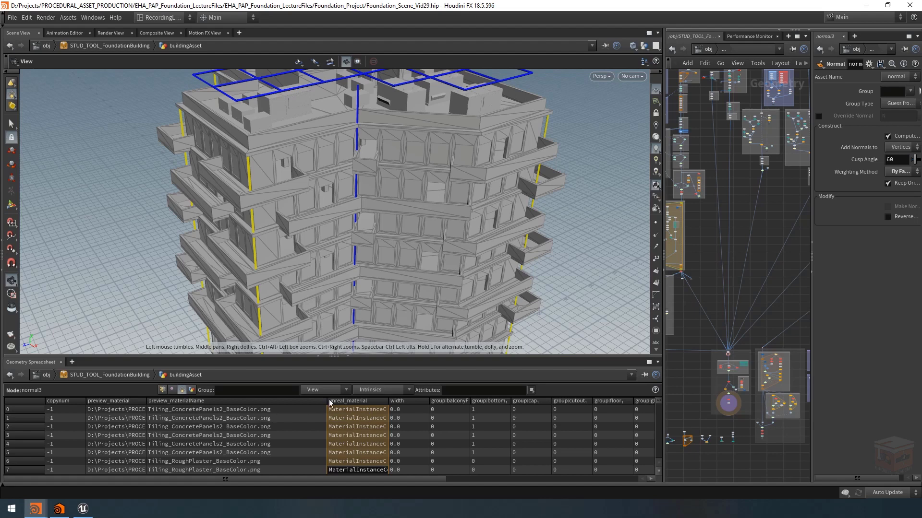
left_click_drag(326, 401, 222, 401)
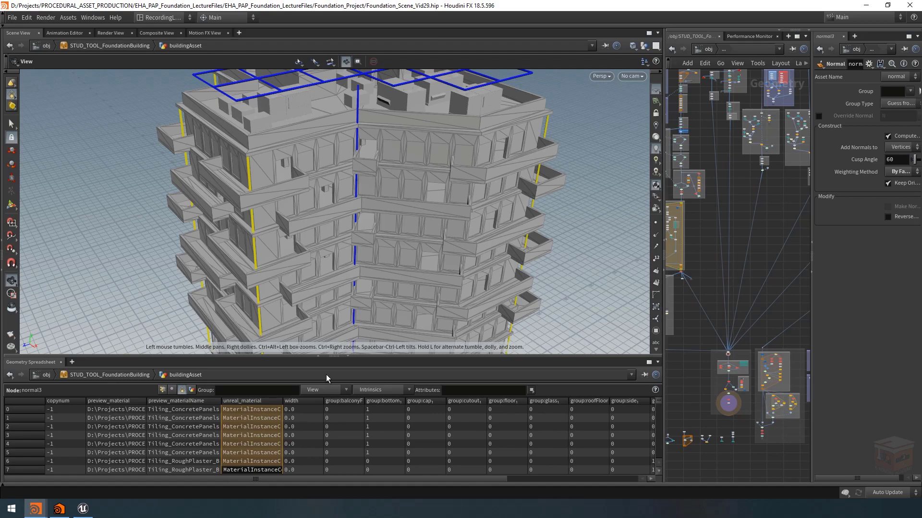
- Give the network and parameter areas more width again and moderately widen the preview_material column in the geometry spreadsheet
left_click_drag(663, 333, 501, 334)
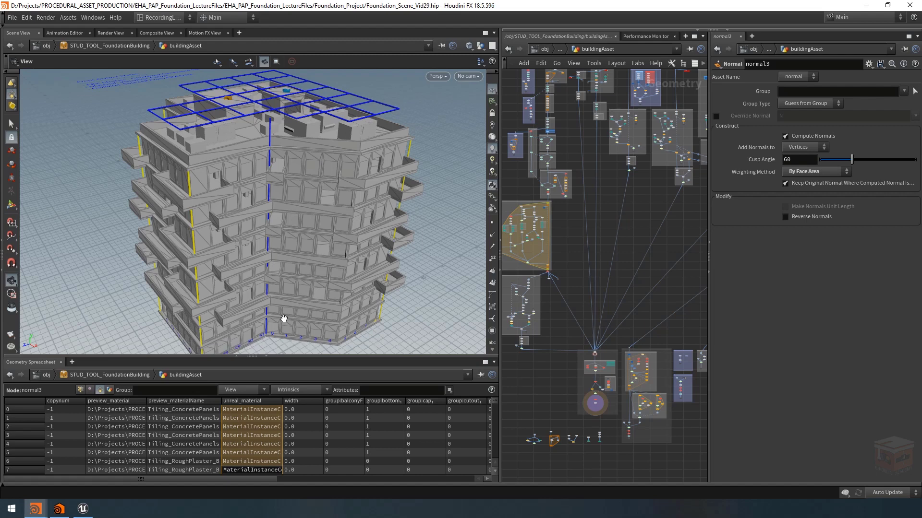
left_click_drag(303, 295, 279, 303)
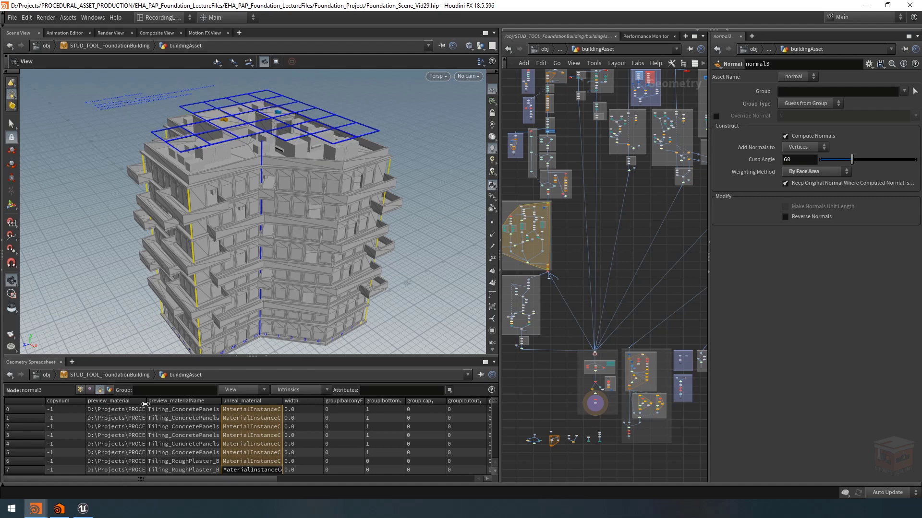
left_click_drag(146, 401, 231, 410)
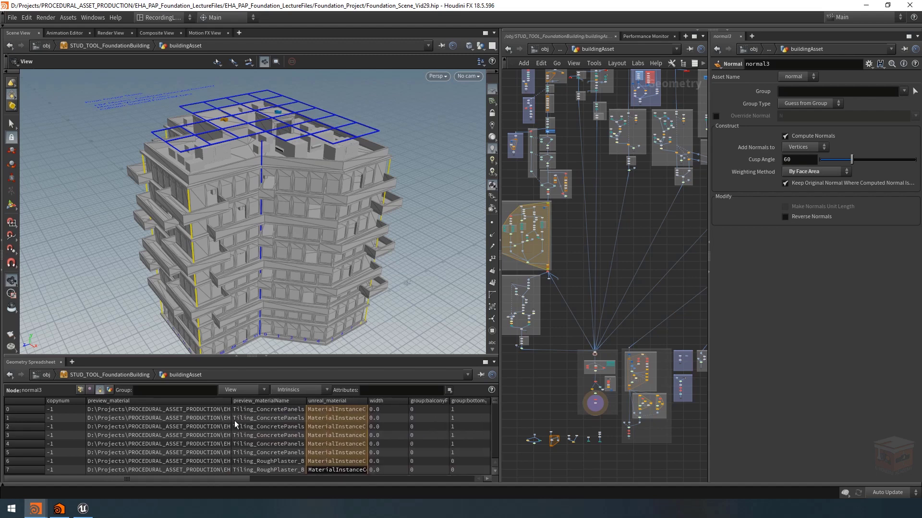
scroll(576, 295, "up", 2)
middle_click_drag(574, 290, 588, 264)
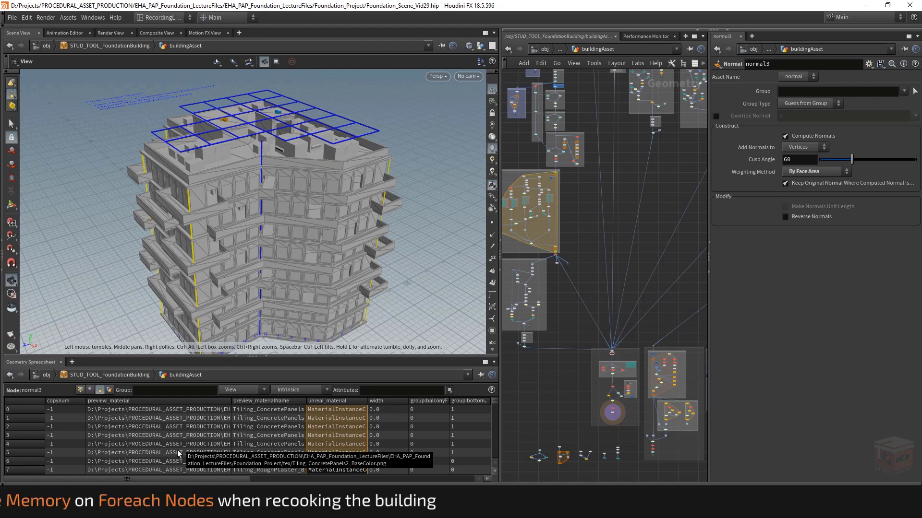
middle_click_drag(586, 205, 606, 299)
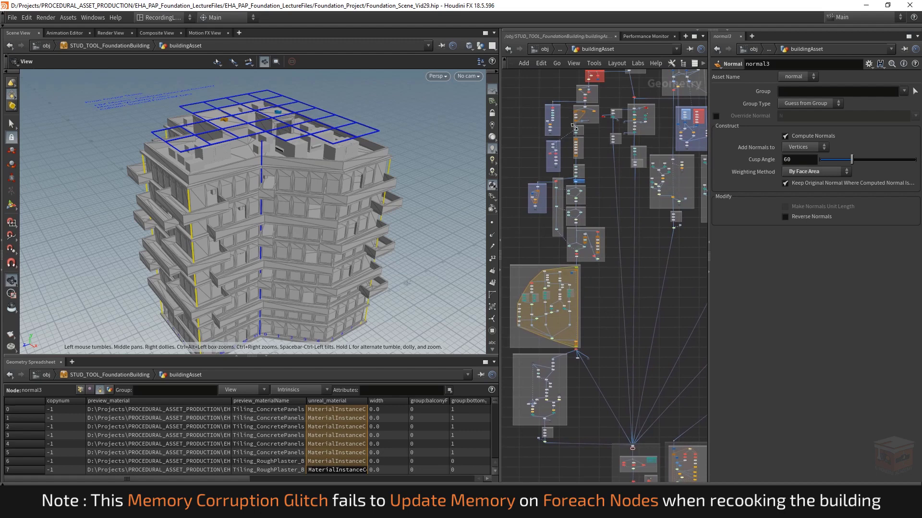
middle_click_drag(599, 345, 570, 247)
scroll(584, 241, "down", 2)
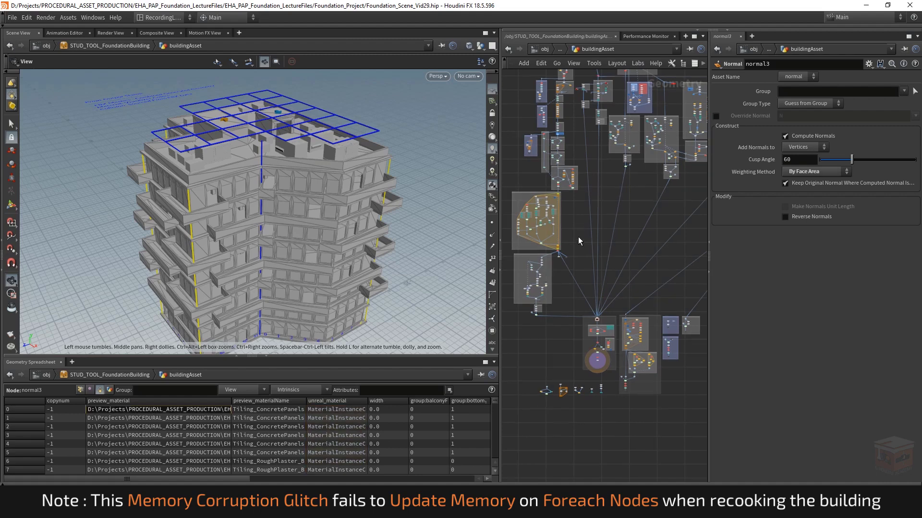
- Switch to the ExampleScene_V1-1.hiplc Houdini scene and enter the Assign_Optimized_Quickshades_H18.5 subnetwork inside buildingAsset
mouse_move(104, 509)
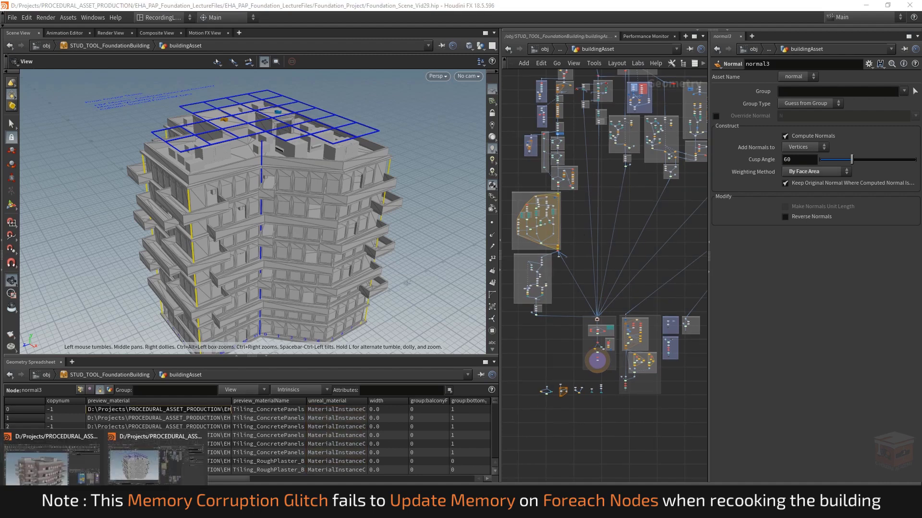
left_click(48, 473)
middle_click_drag(735, 314, 734, 372)
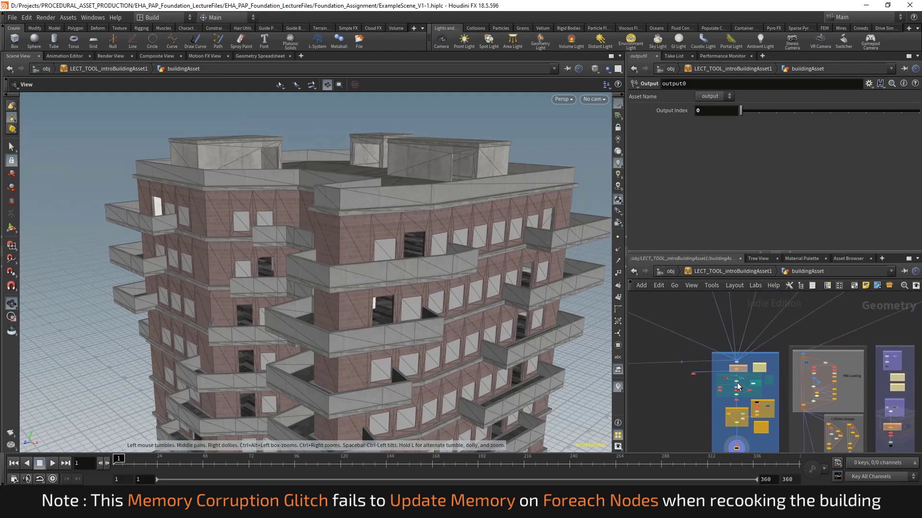
scroll(747, 377, "up", 8)
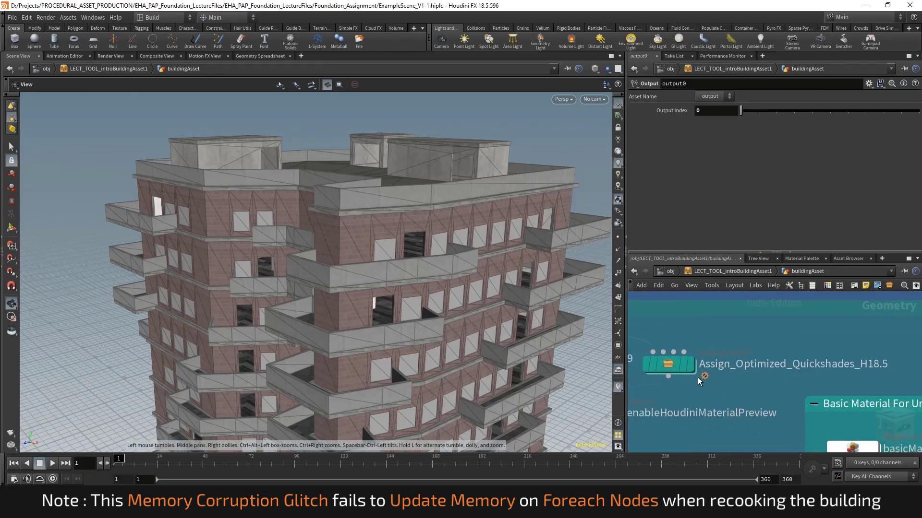
mouse_move(664, 364)
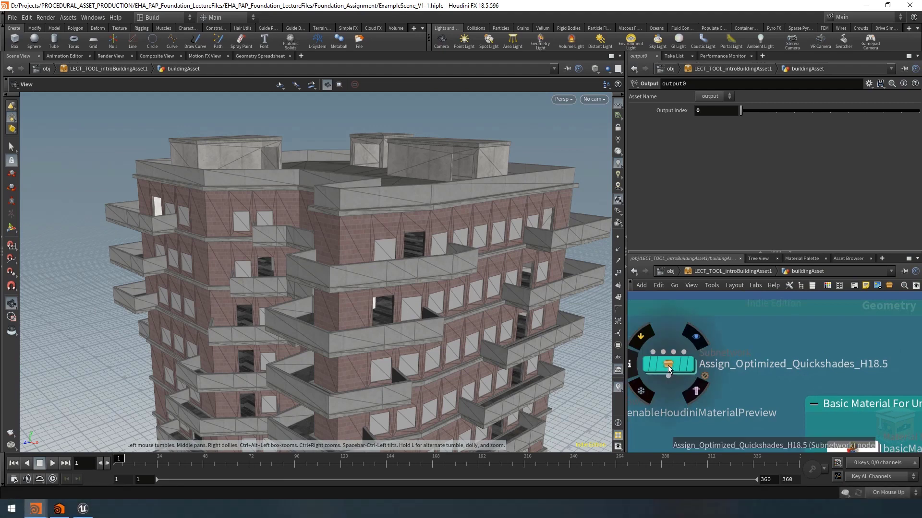
double_click(670, 365)
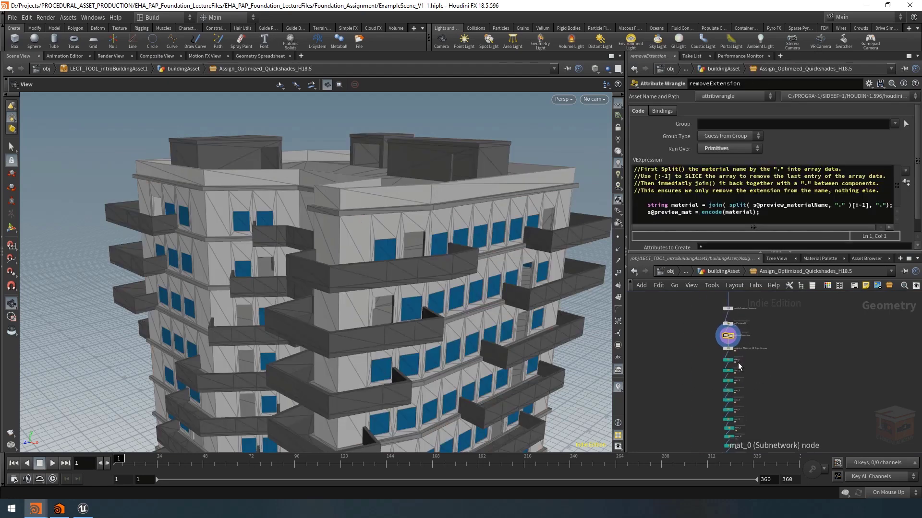
- Select the partition_Material_ID_Into_Groups node and turn on the display of primitive groups on the building in the viewport
mouse_move(725, 364)
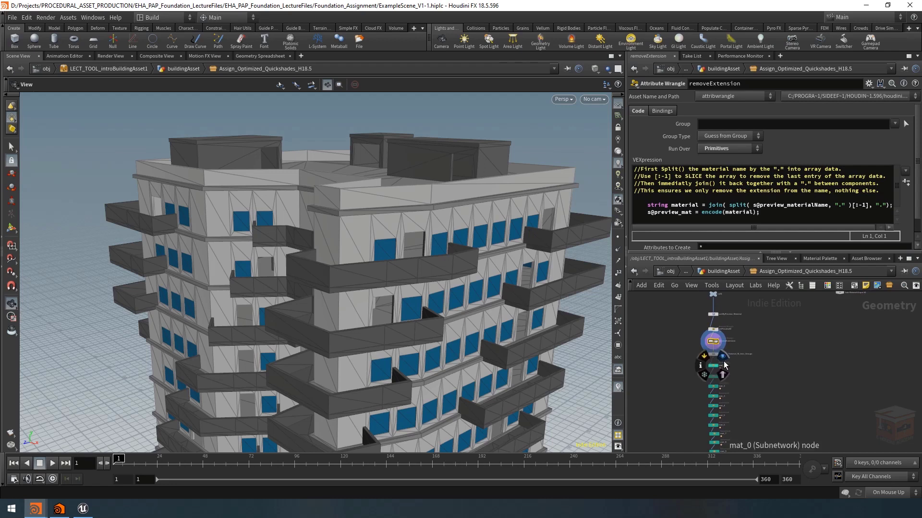
scroll(725, 365, "up", 3)
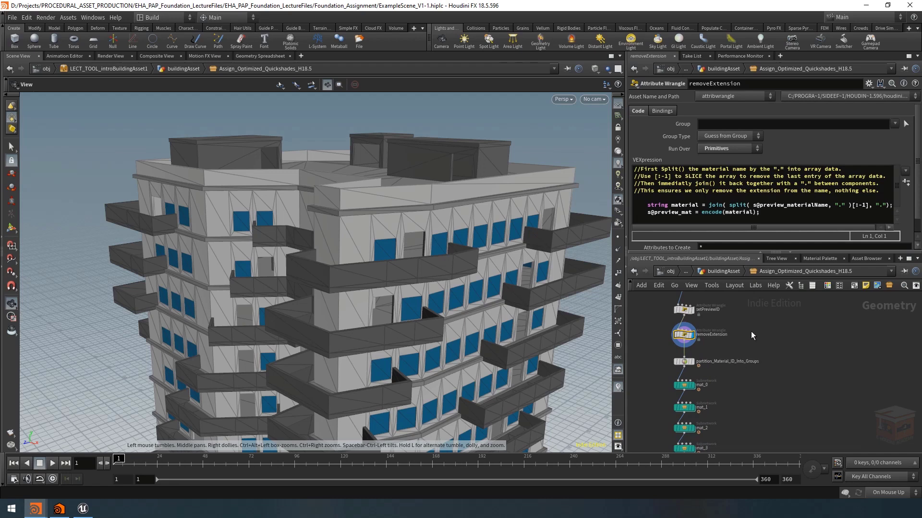
left_click(692, 361)
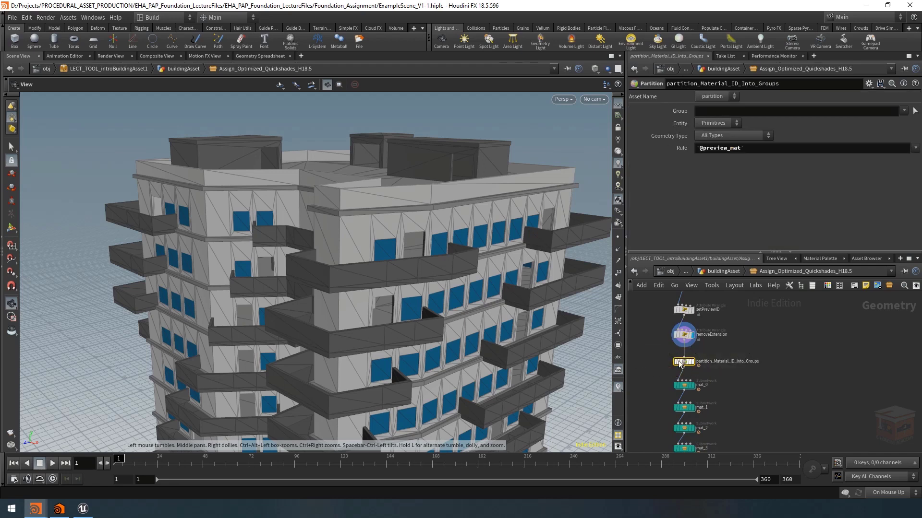
left_click(618, 345)
scroll(390, 272, "down", 3)
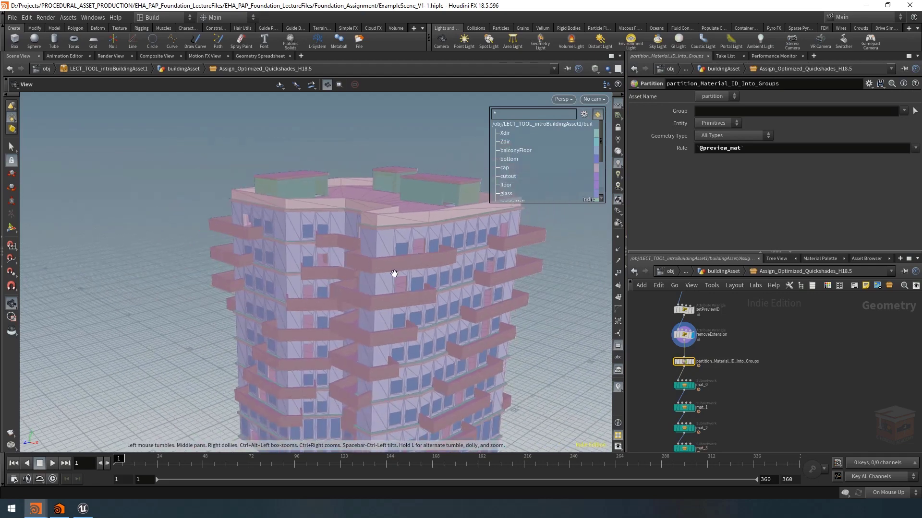
- Display the output of partition_Material_ID_Into_Groups and lengthen the viewport group list to show all the Tiling_..._BaseColor material groups
left_click(692, 362)
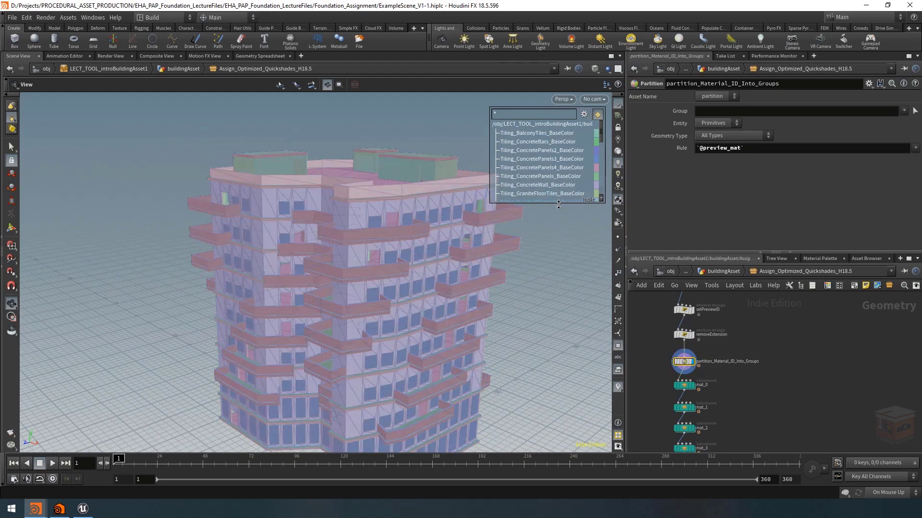
left_click_drag(559, 207, 554, 329)
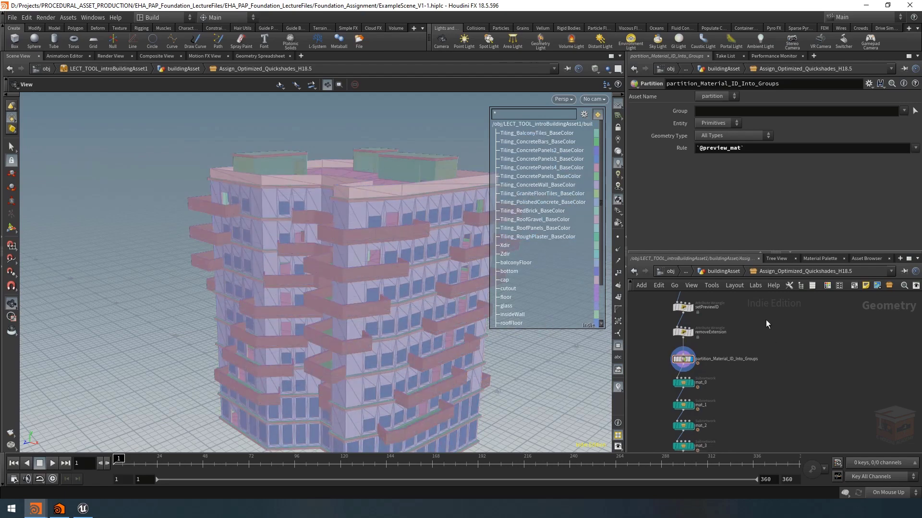
middle_click_drag(797, 374, 804, 346)
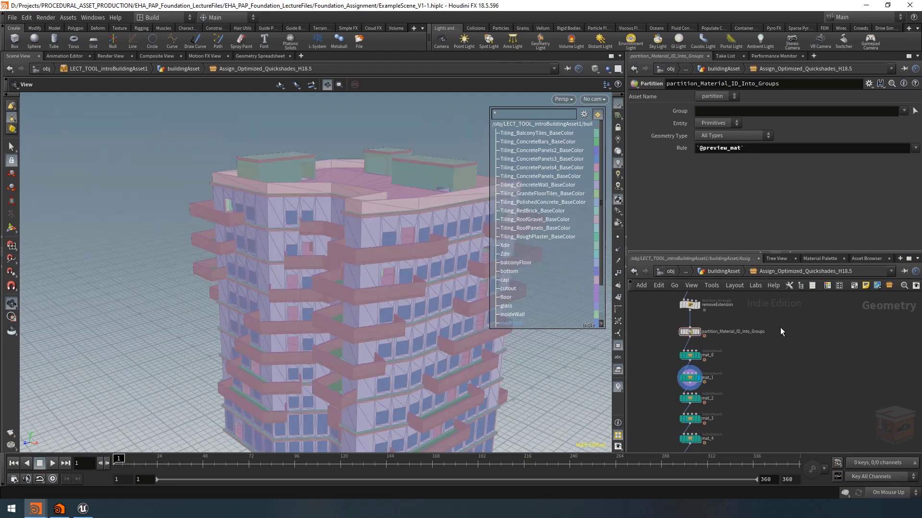
left_click_drag(387, 222, 385, 243)
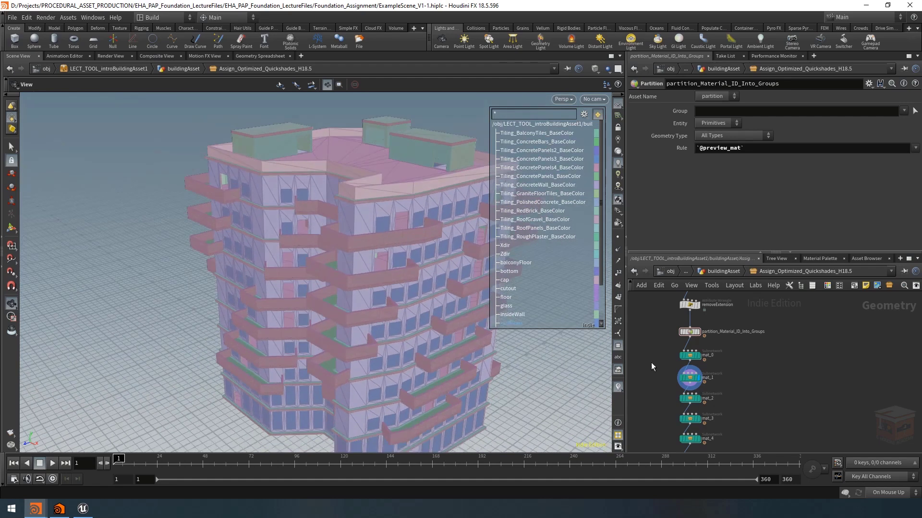
- Turn off the primitive group display and show the results of mat_3 and mat_12 on the building in turn
middle_click_drag(782, 402, 755, 332)
left_click(619, 345)
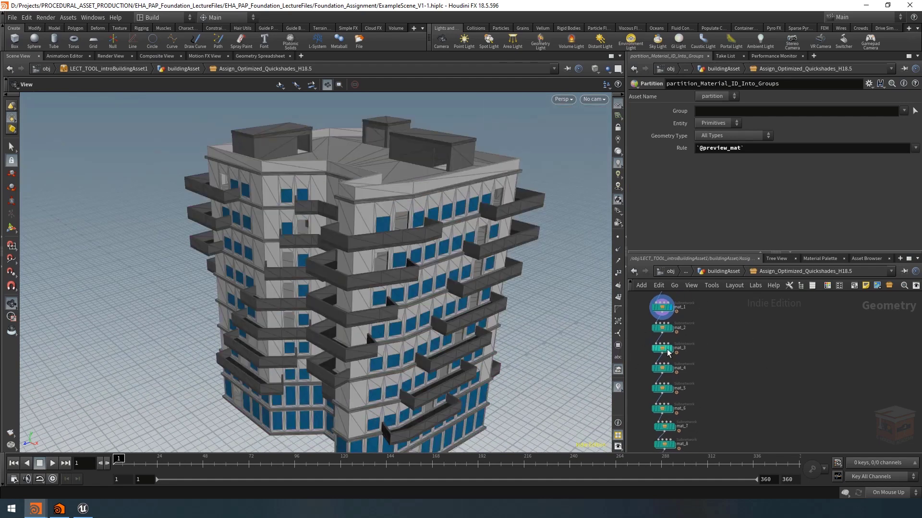
left_click(668, 352)
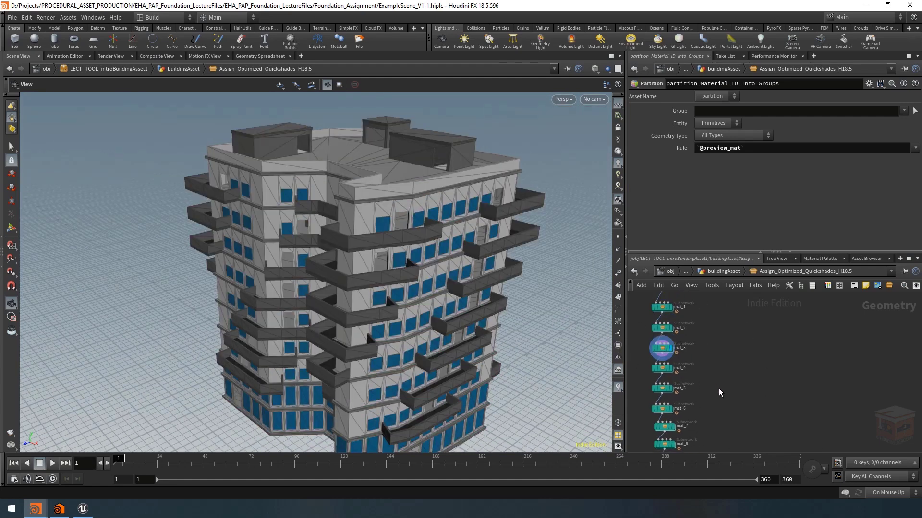
middle_click_drag(719, 388, 706, 305)
middle_click_drag(702, 410, 724, 356)
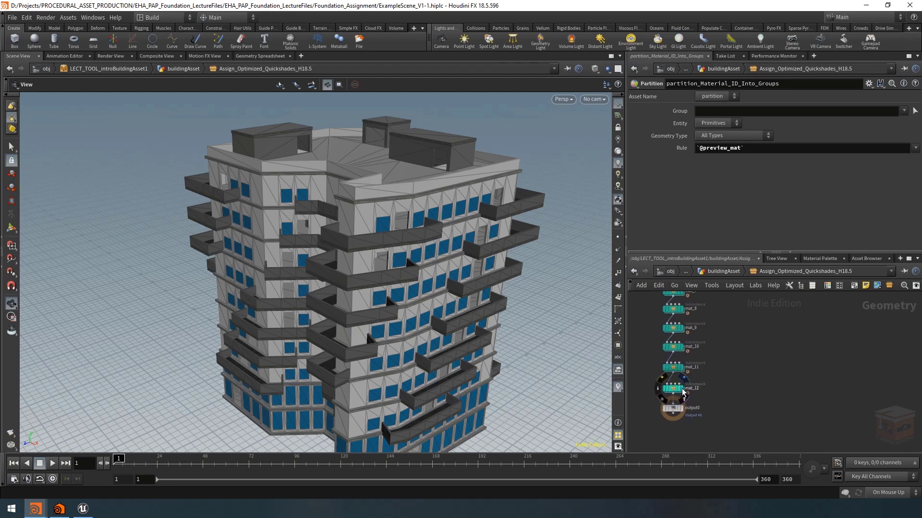
left_click(682, 390)
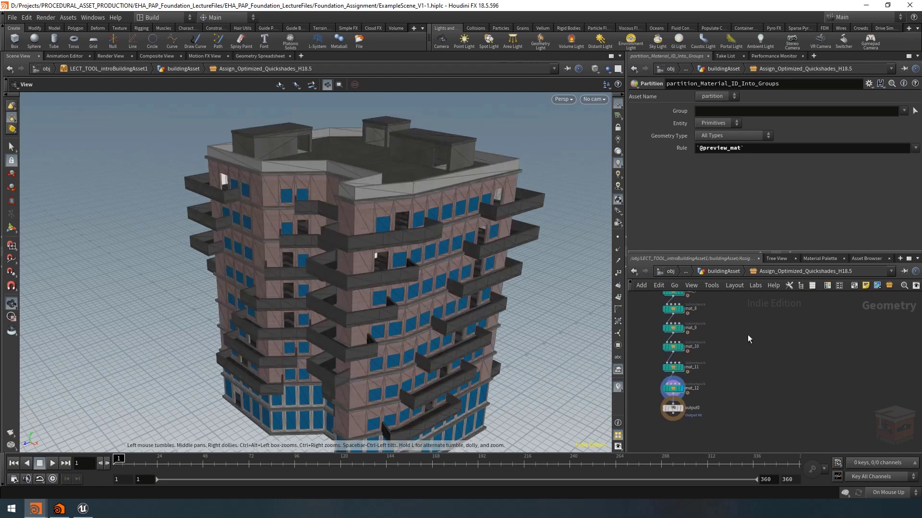
- Return to the buildingAsset network and select the LECT_ExtrudeAndTexture_UpperWindows8 node in the Upper Windows network box
scroll(749, 336, "down", 3)
middle_click_drag(766, 330, 754, 442)
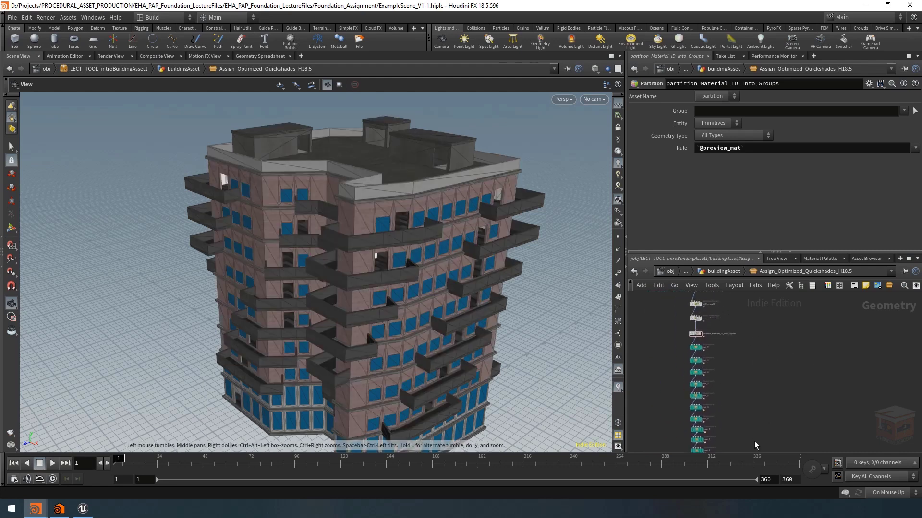
left_click(728, 273)
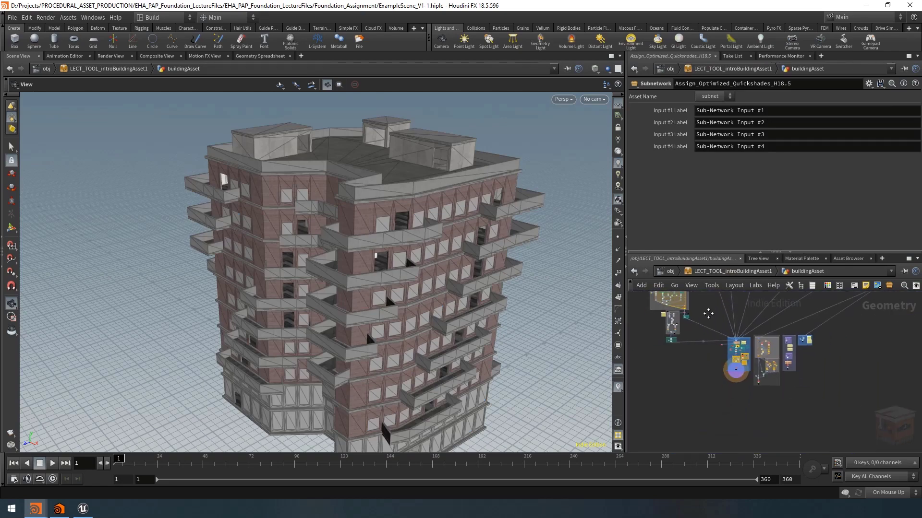
middle_click_drag(708, 313, 772, 383)
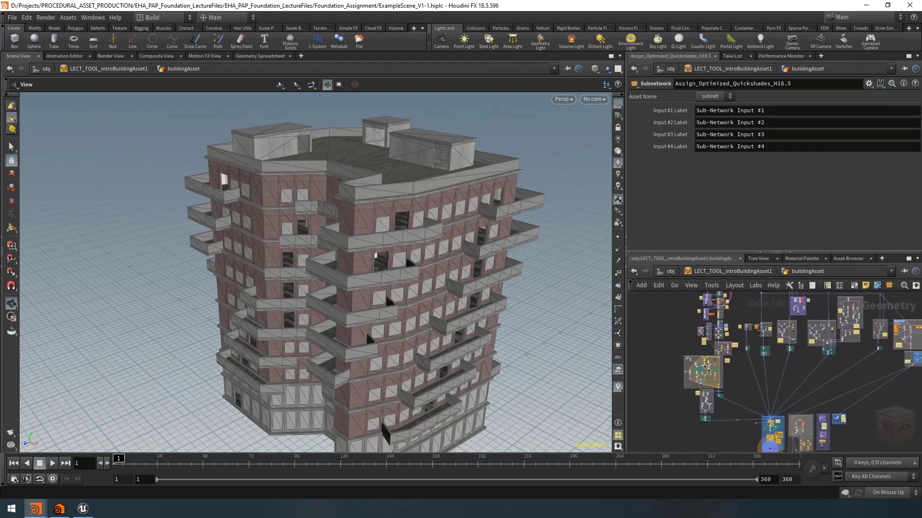
scroll(707, 368, "up", 8)
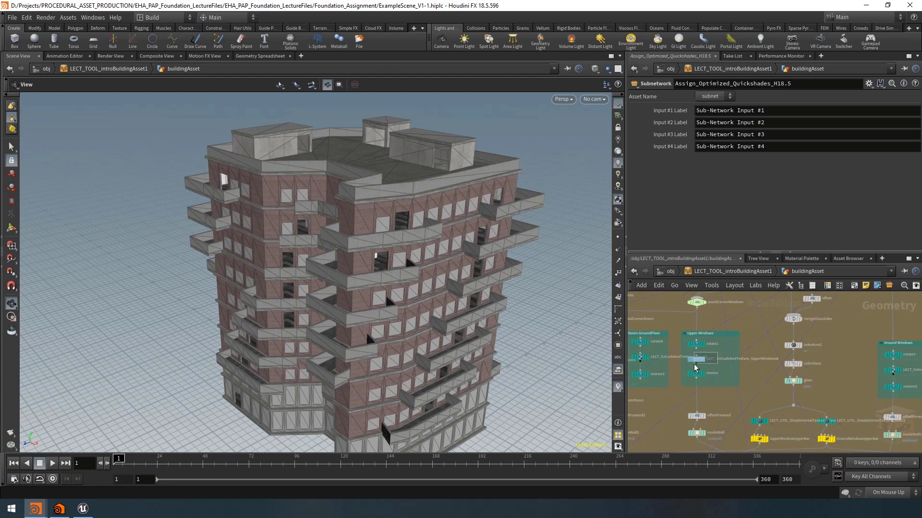
left_click(696, 361)
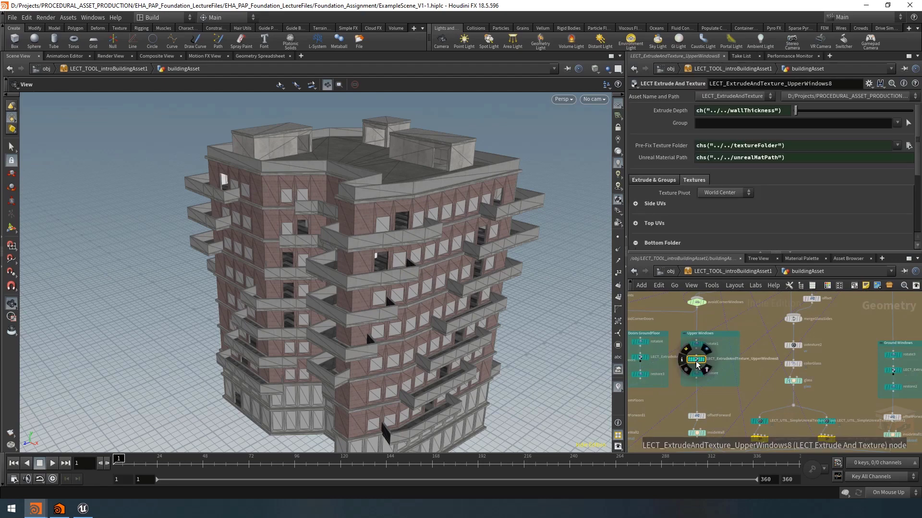
- Expand the Bottom Folder and Top UVs texture settings of the upper-windows node to read their preview textures and Unreal materials
scroll(696, 361, "down", 10)
scroll(742, 355, "up", 8)
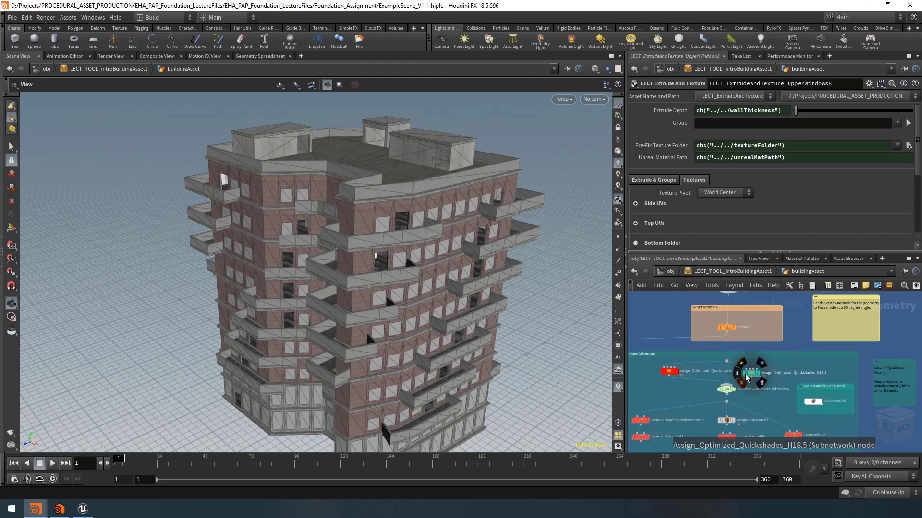
scroll(666, 206, "down", 2)
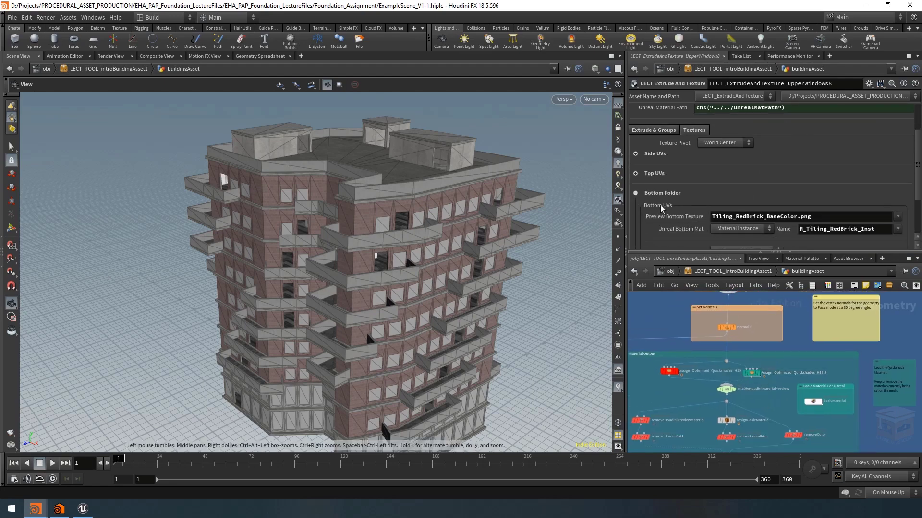
left_click(635, 174)
scroll(722, 163, "down", 2)
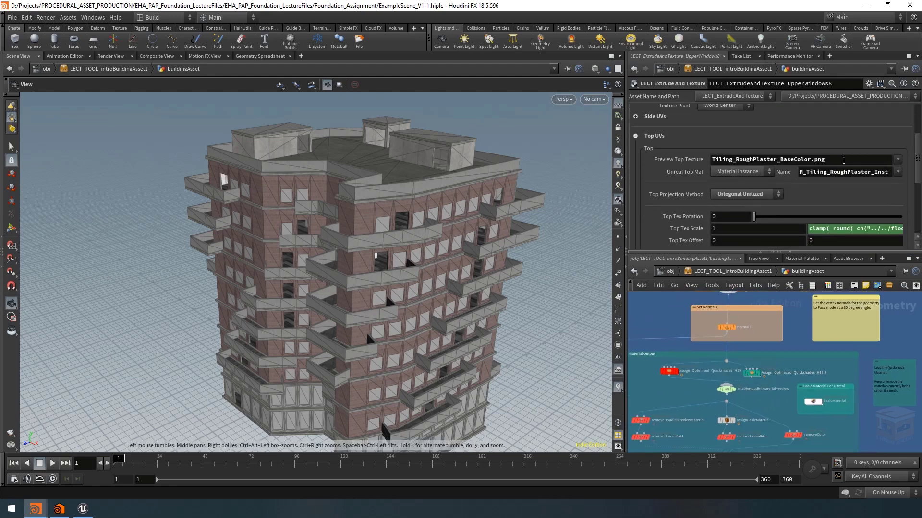
- Enter the Assign_Optimized_Quickshades_H18.5 subnetwork again, select mat_0 and inspect the choices available for its Group parameter
scroll(768, 383, "up", 5)
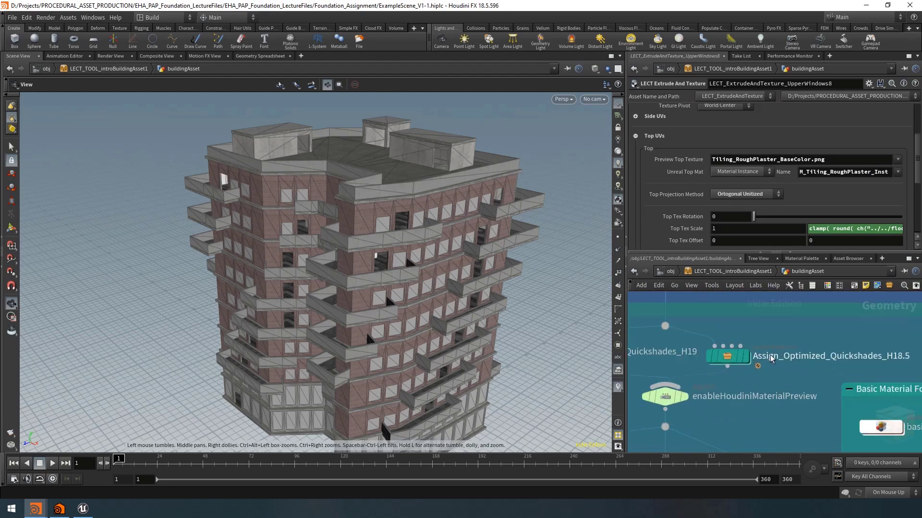
double_click(729, 358)
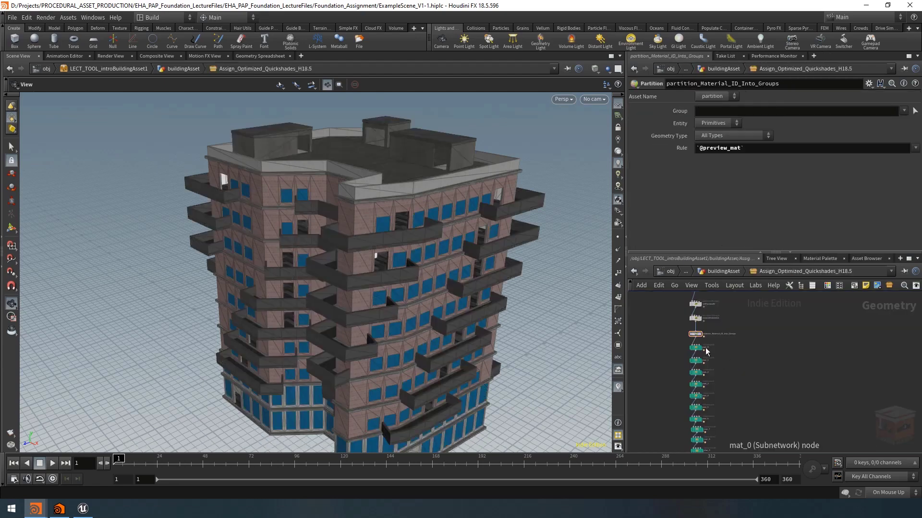
scroll(706, 352, "up", 4)
left_click(680, 348)
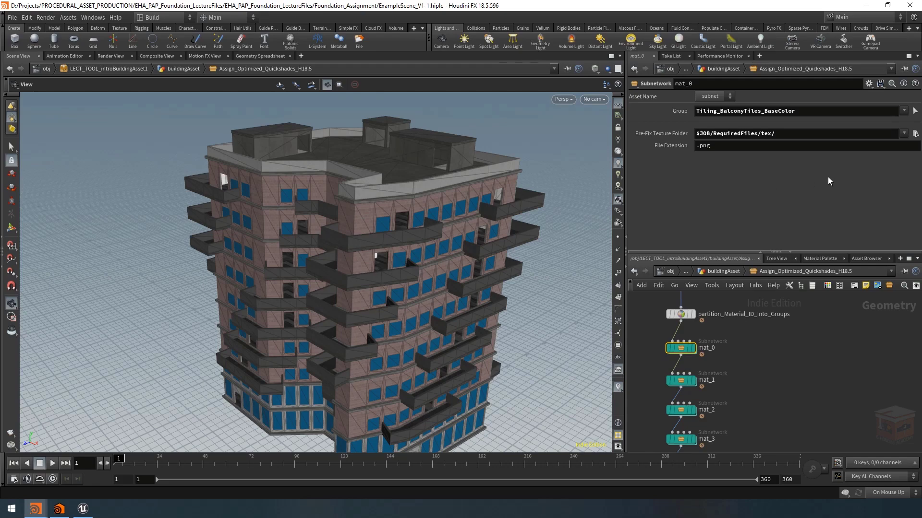
left_click(904, 113)
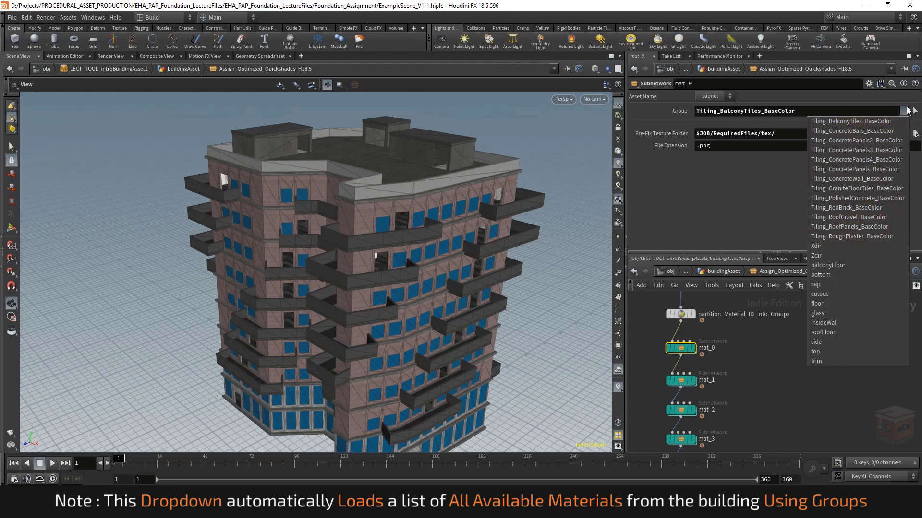
left_click(906, 110)
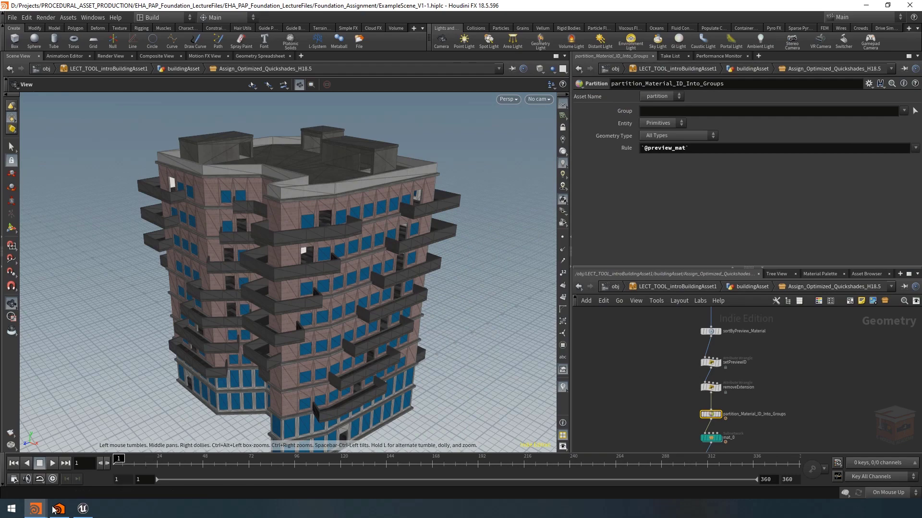
- Bring up the Geometry Spreadsheet to check preview_materialName, turn the primitive group display back on and minimize the spreadsheet
mouse_move(35, 509)
left_click(259, 468)
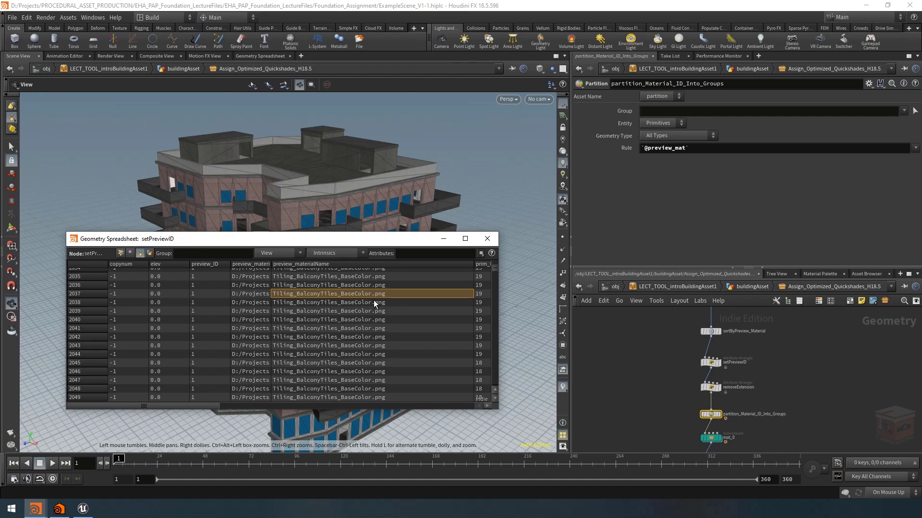
left_click(563, 346)
left_click(444, 237)
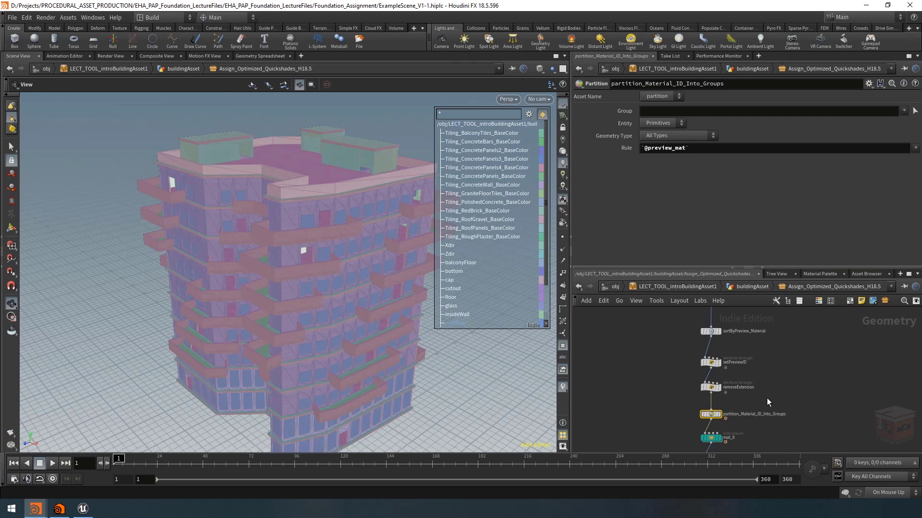
- Select the removeExtension wrangle and highlight the VEX line that splits and rejoins s@preview_materialName
middle_click_drag(754, 393, 738, 388)
left_click(694, 382)
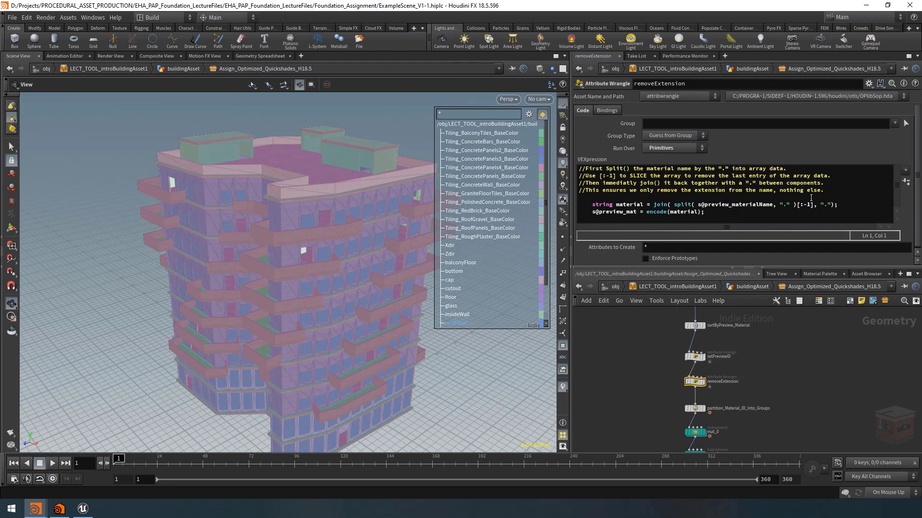
left_click_drag(852, 202, 576, 209)
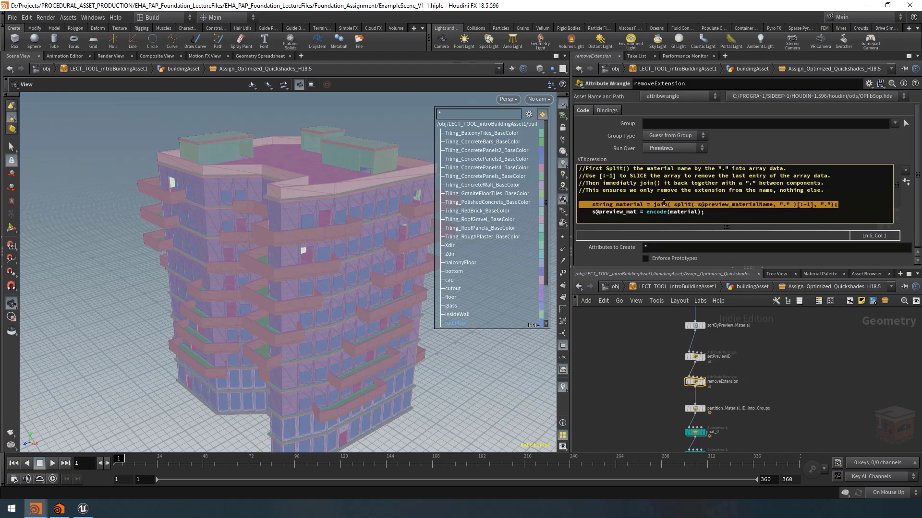
left_click(840, 388)
scroll(784, 373, "up", 1)
middle_click_drag(784, 373, 822, 359)
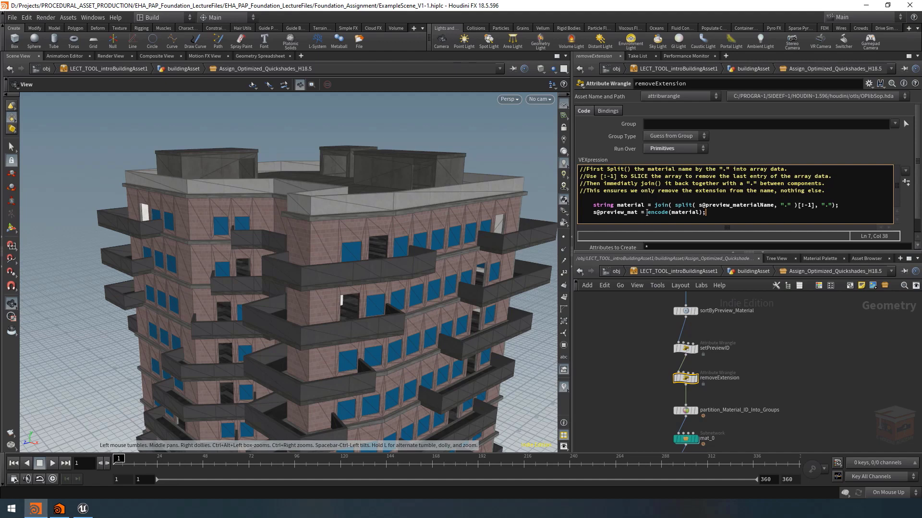
- Highlight encode(material) in the removeExtension code and try adding the special characters "?" and "." to it, removing them again
left_click_drag(647, 213, 721, 214)
left_click(715, 213)
type("?")
type(".")
key("BackSpace")
key("BackSpace")
key("BackSpace")
left_click(812, 371)
- Select mat_0, mat_1, mat_2 and mat_4 in turn to compare the material group assigned to each
middle_click_drag(806, 371, 792, 335)
middle_click_drag(704, 393, 686, 354)
left_click(681, 393)
scroll(675, 358, "down", 2)
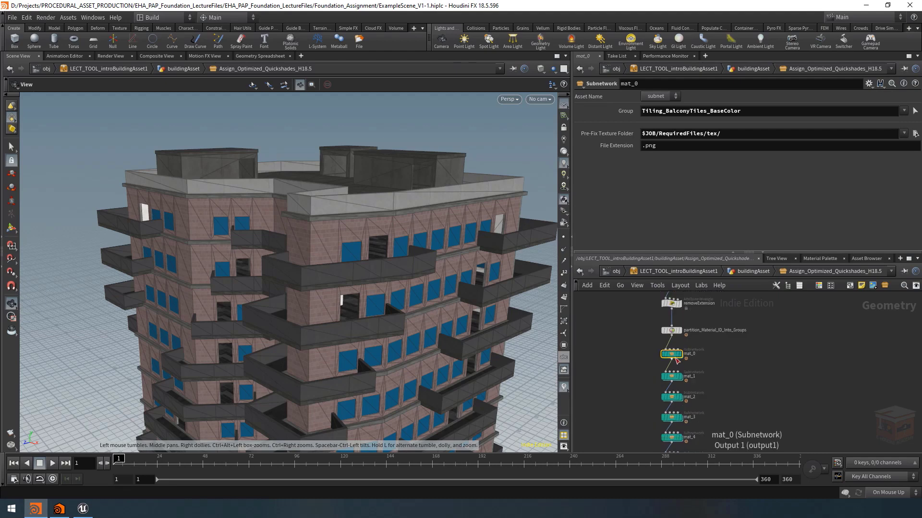
middle_click_drag(715, 443, 728, 420)
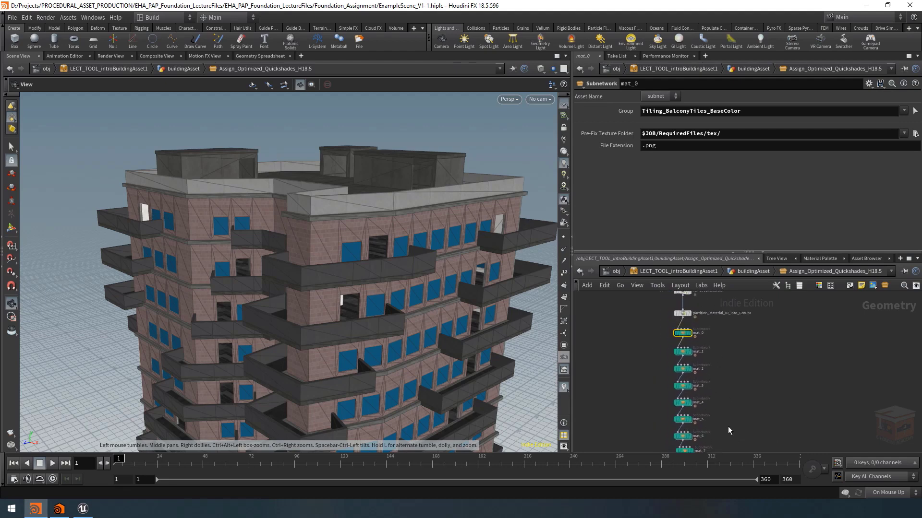
left_click(684, 351)
left_click_drag(724, 370, 641, 376)
left_click_drag(726, 391, 653, 416)
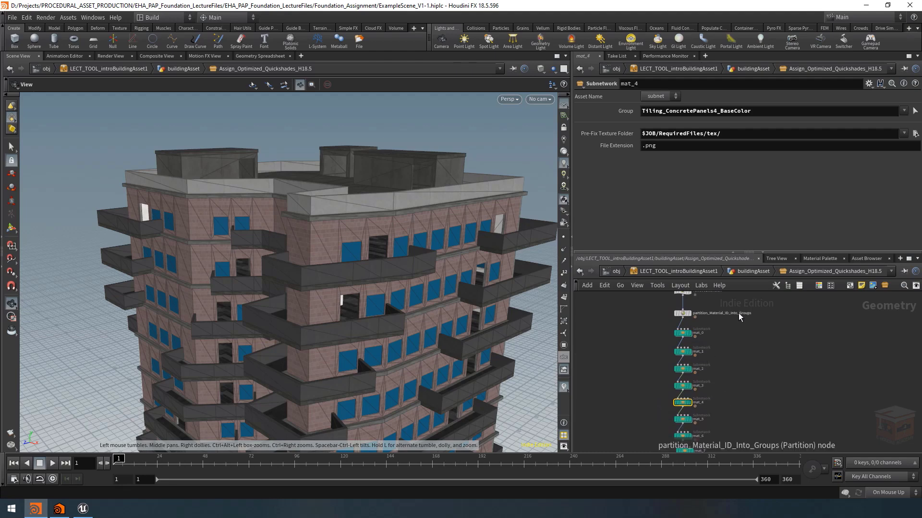
- Select mat_0 again and look through the building's material groups offered for its Group parameter
left_click_drag(668, 334, 666, 335)
middle_click_drag(743, 348, 725, 386)
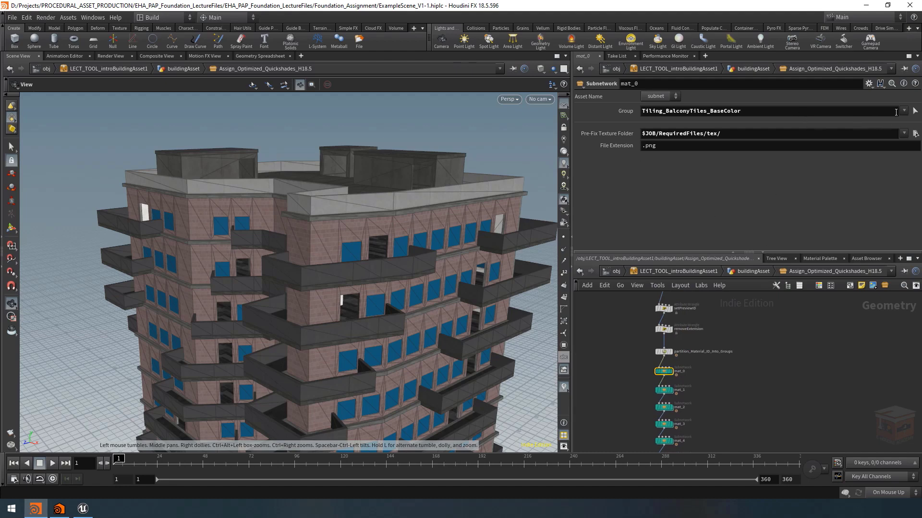
left_click(904, 112)
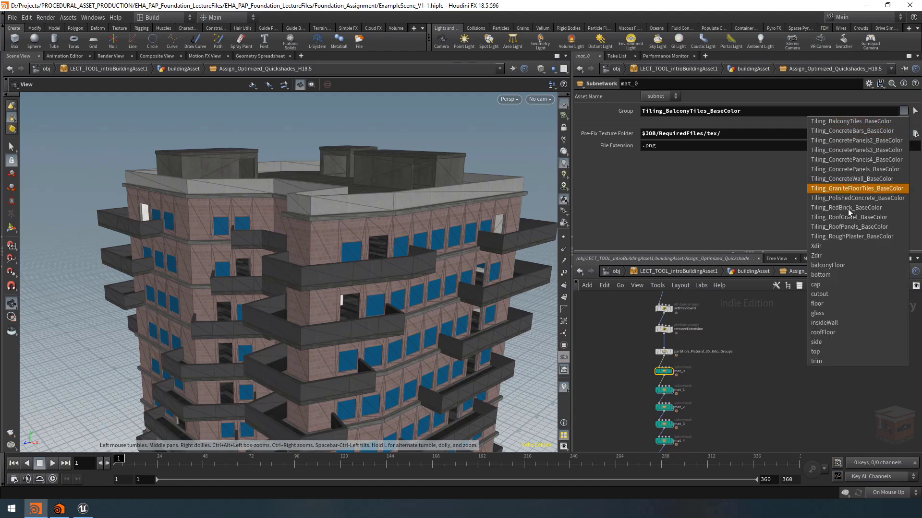
left_click(905, 112)
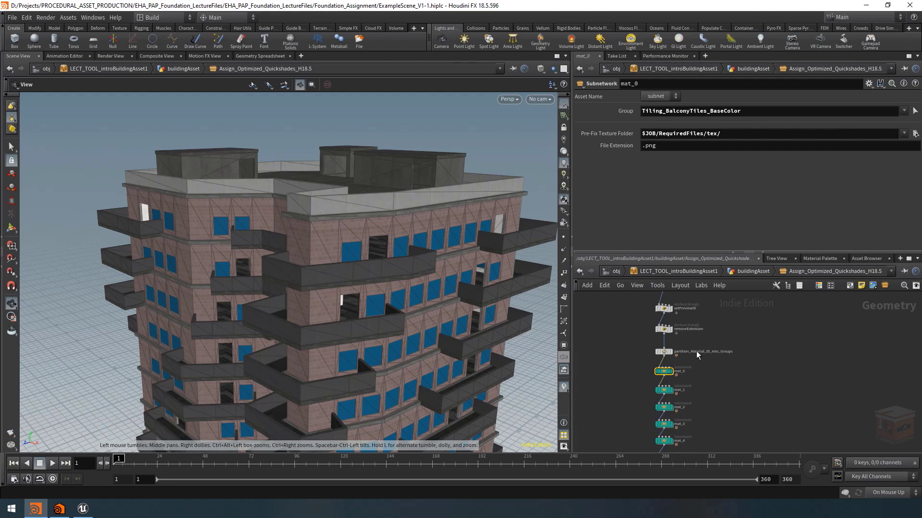
- Enter the mat_0 subnetwork and highlight the decode(chs("../group")) part of uvquickshade1's Texture Map expression
scroll(667, 368, "up", 3)
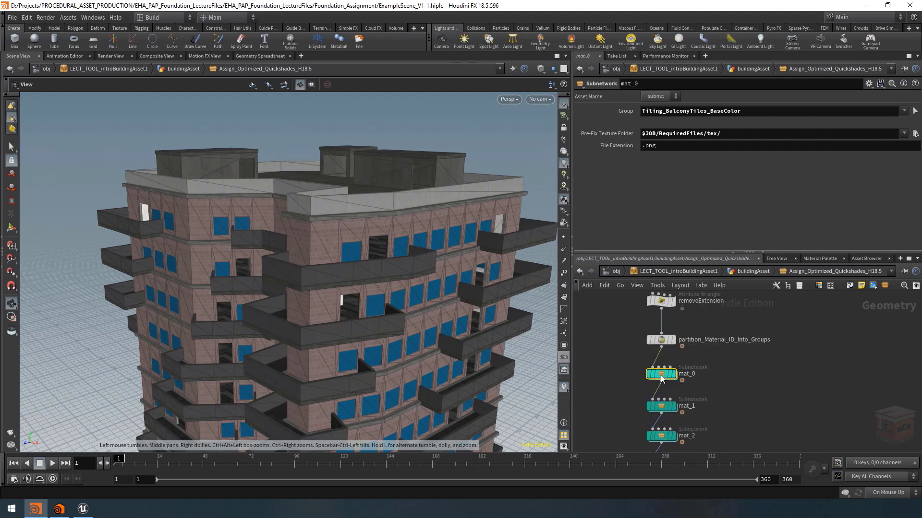
double_click(661, 375)
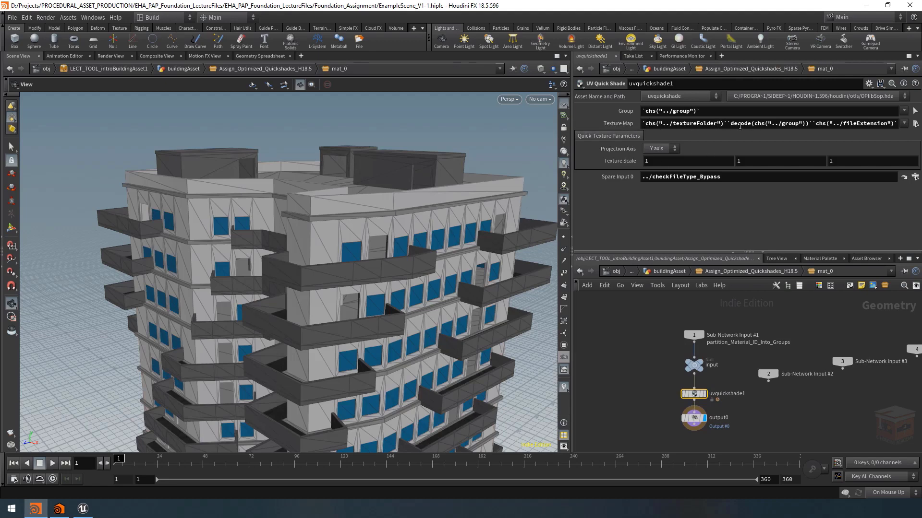
left_click_drag(807, 123, 726, 125)
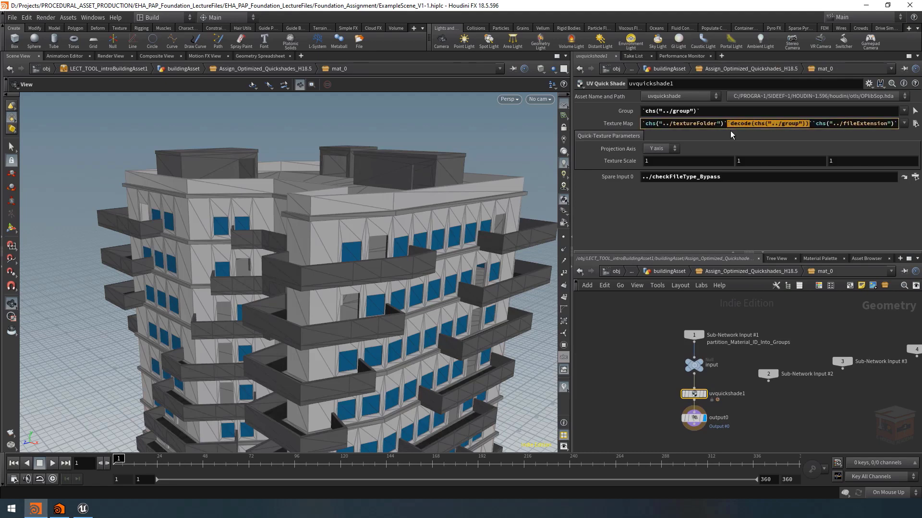
- Highlight the chs("../fileExtension") part of uvquickshade1's Texture Map expression and the chs("../group") expression in its Group parameter
left_click(779, 123)
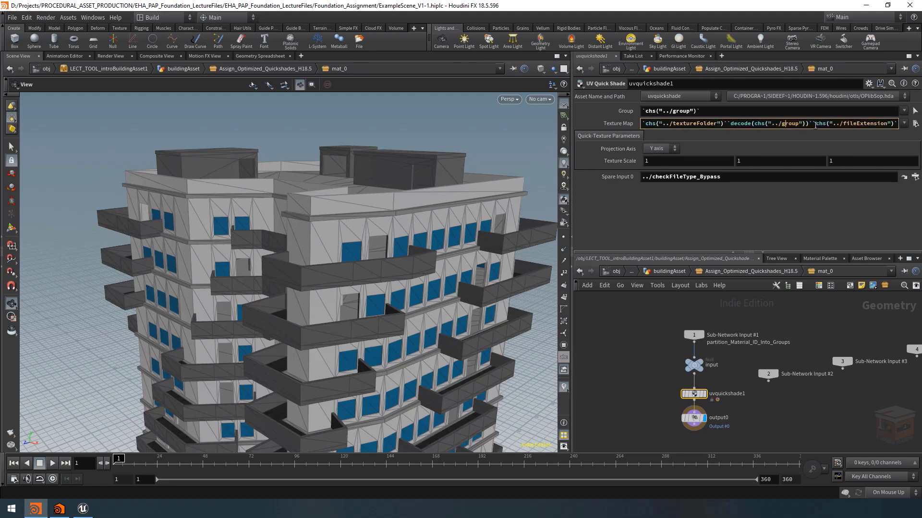
left_click_drag(815, 124, 897, 124)
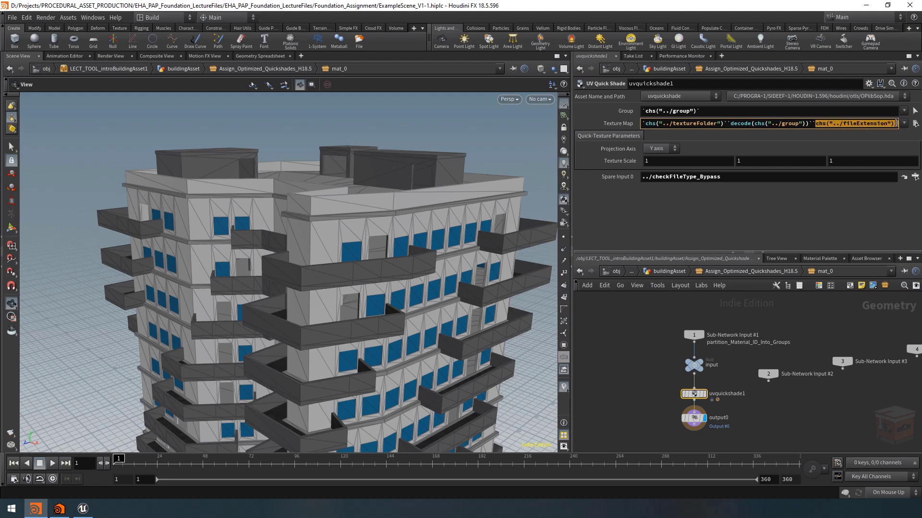
left_click(891, 126)
left_click_drag(702, 111, 620, 114)
left_click(710, 111)
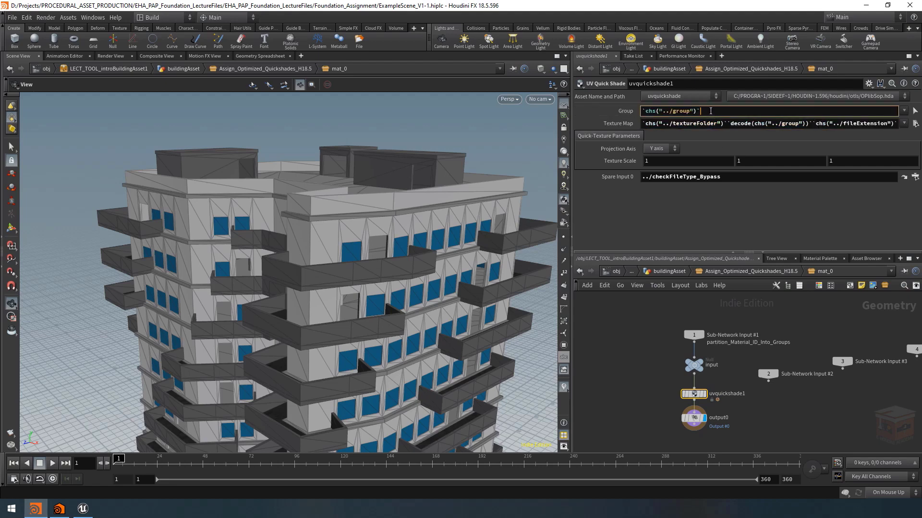
- Display the primitive groups over the building to compare the material group names, and hide them again
left_click(563, 346)
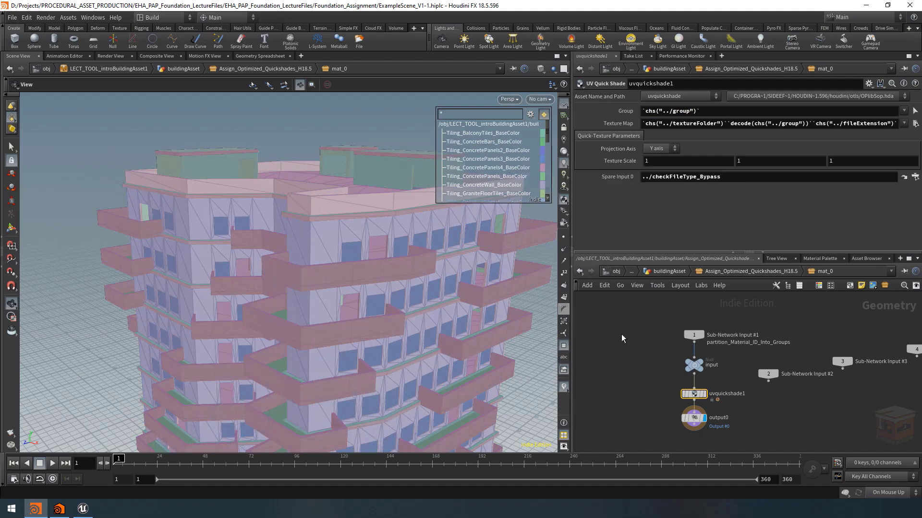
left_click(654, 360)
middle_click_drag(657, 359, 654, 360)
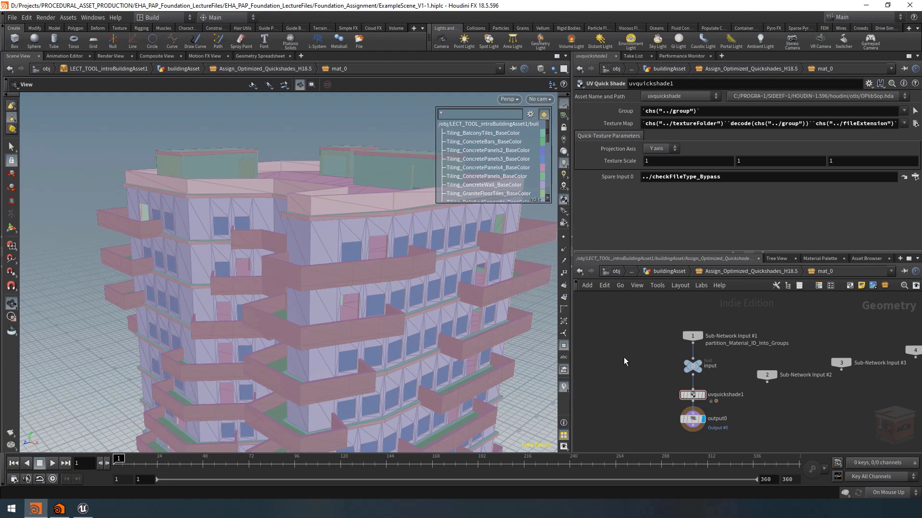
left_click(566, 349)
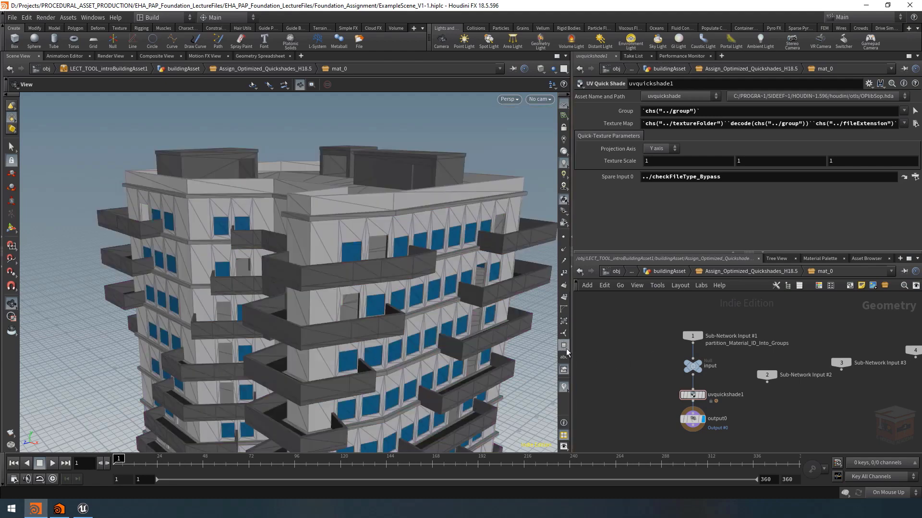
- Go back up to the buildingAsset network and inspect the Assign_Optimized_Quickshades_H18.5 subnetwork
left_click(762, 272)
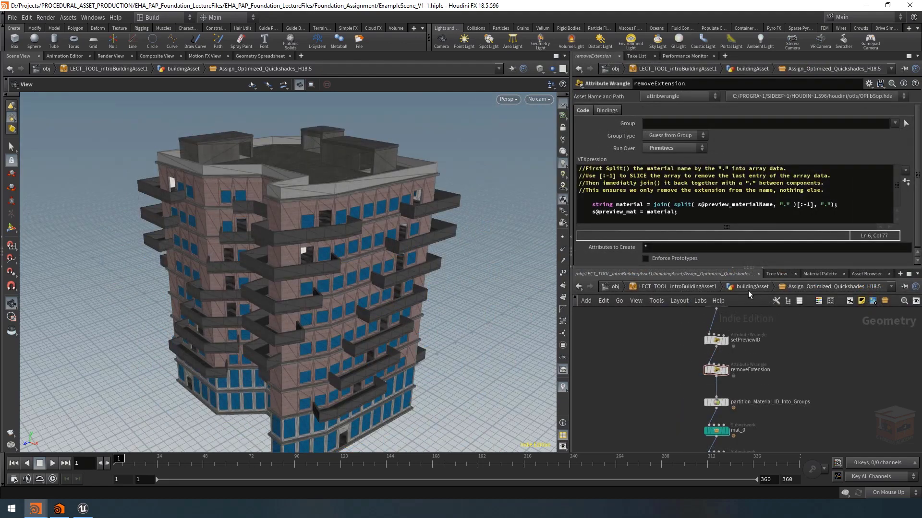
left_click(747, 288)
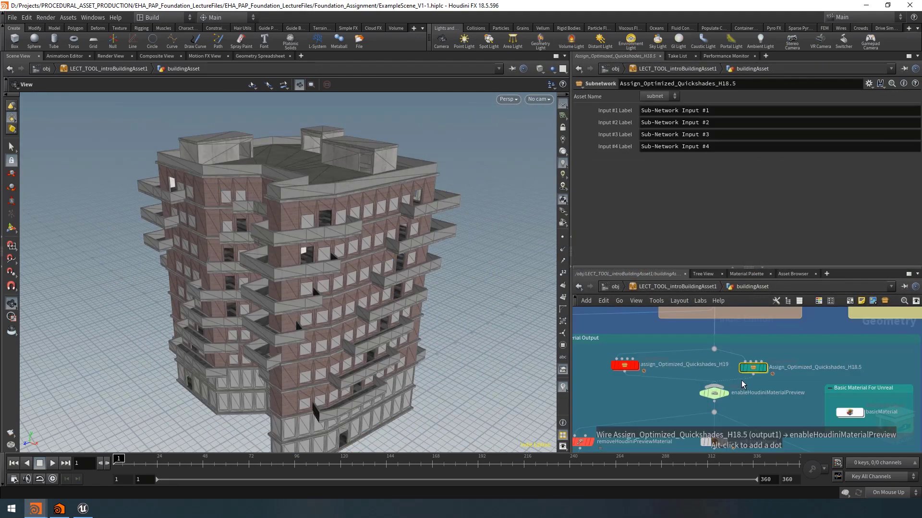
mouse_move(767, 367)
scroll(767, 367, "up", 2)
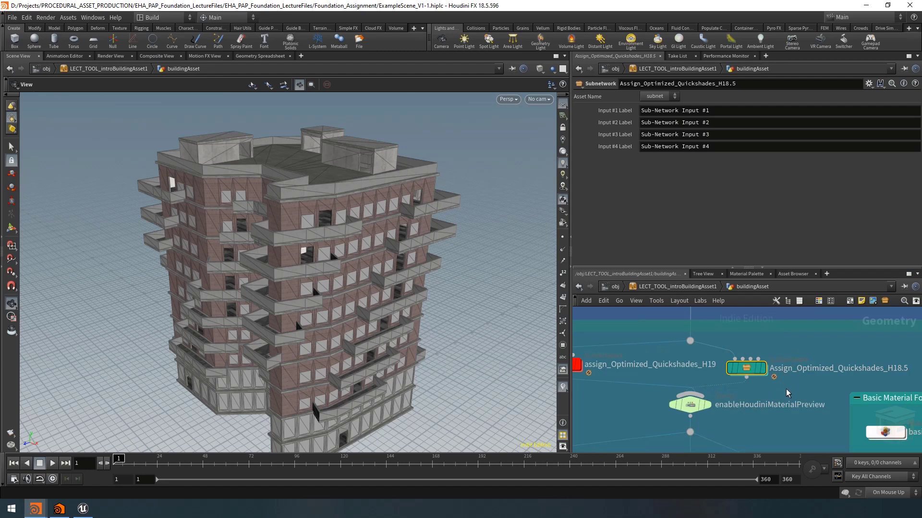
- Look over the Material Output section and select the assign_Optimized_Quickshades_H19 subnetwork
scroll(763, 381, "down", 6)
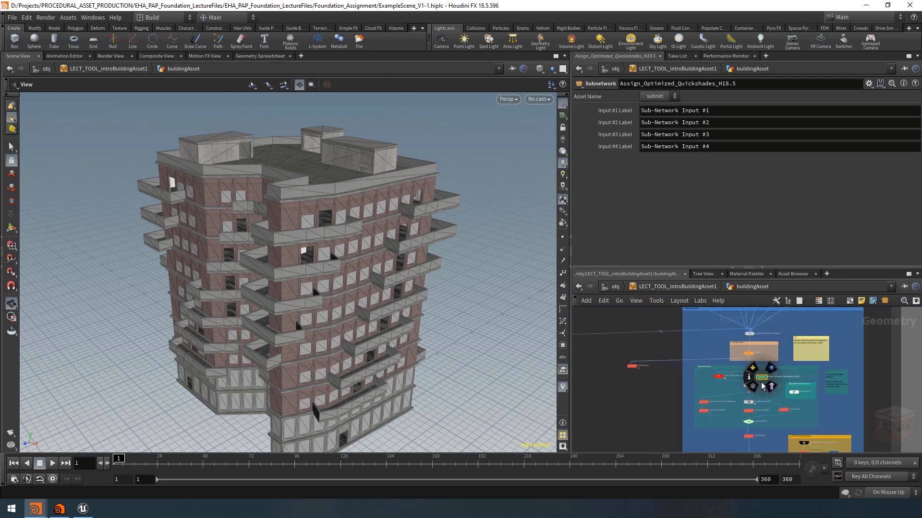
middle_click_drag(700, 366, 763, 467)
middle_click_drag(722, 365, 630, 254)
scroll(740, 389, "up", 6)
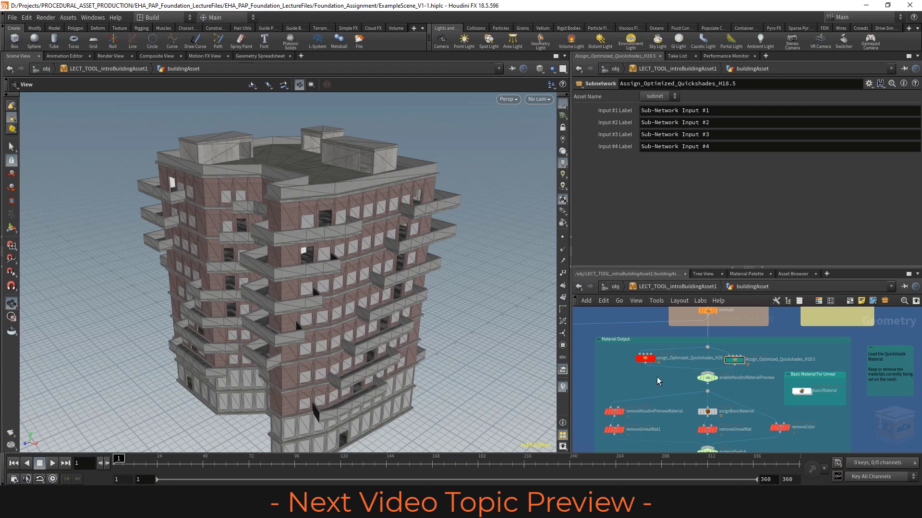
scroll(656, 370, "up", 5)
left_click(612, 359)
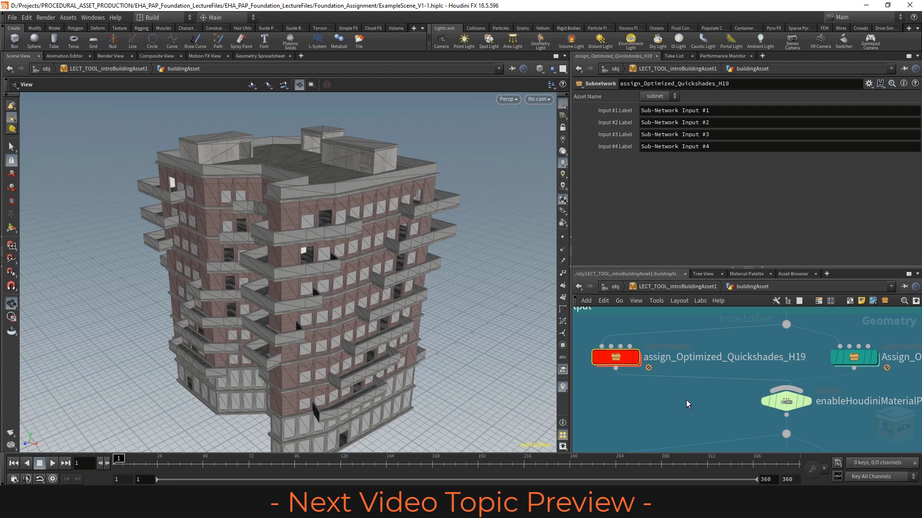
key("h")
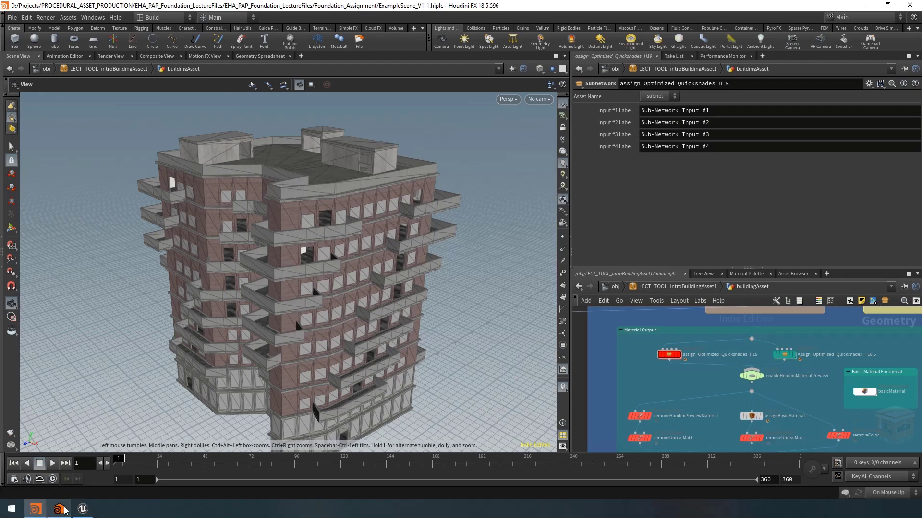
- Switch to Houdini Launcher, check the installed Houdini versions and engine plug-ins, and return to the Houdini scene
left_click(64, 509)
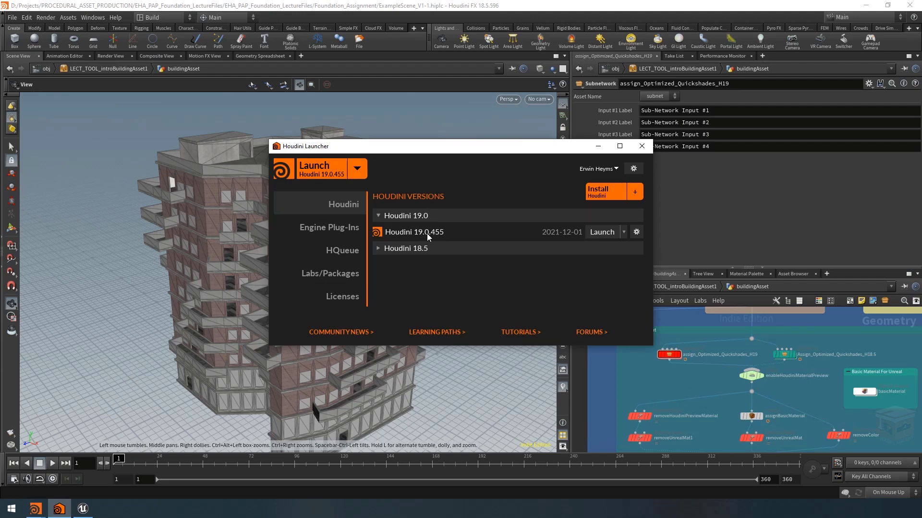
left_click(348, 226)
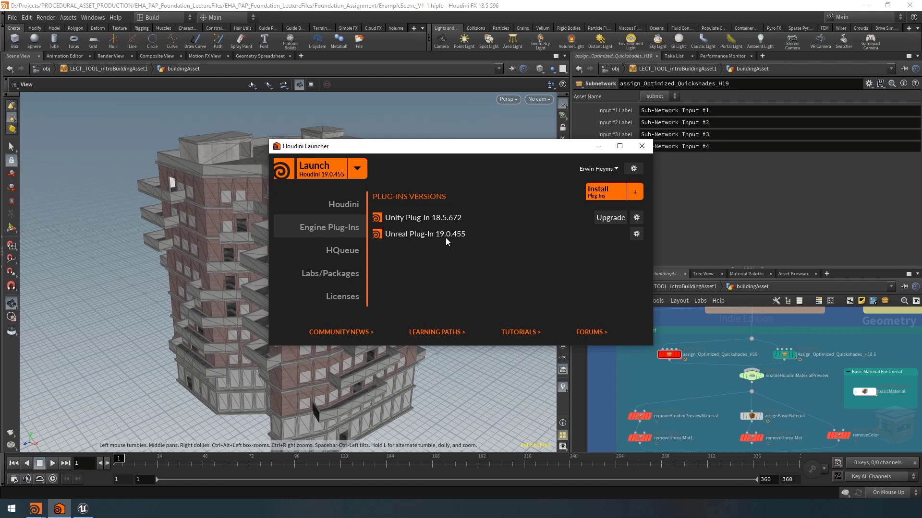
left_click(635, 396)
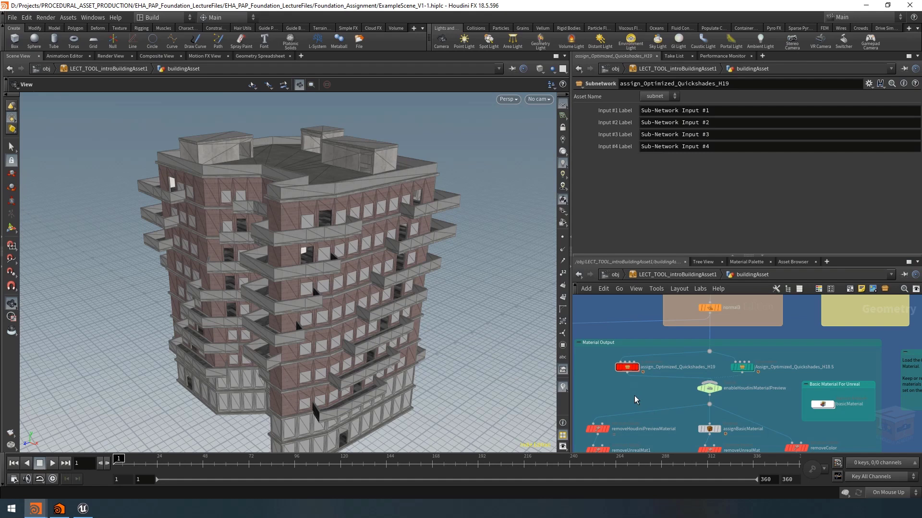
- Enter the assign_Optimized_Quickshades_H19 subnetwork and open its mat_3 subnetwork
scroll(627, 368, "up", 2)
mouse_move(627, 367)
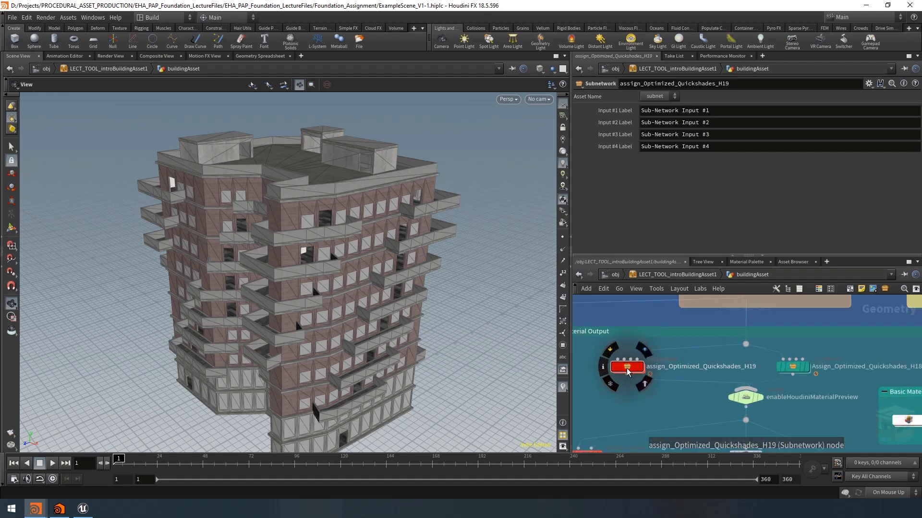
double_click(627, 368)
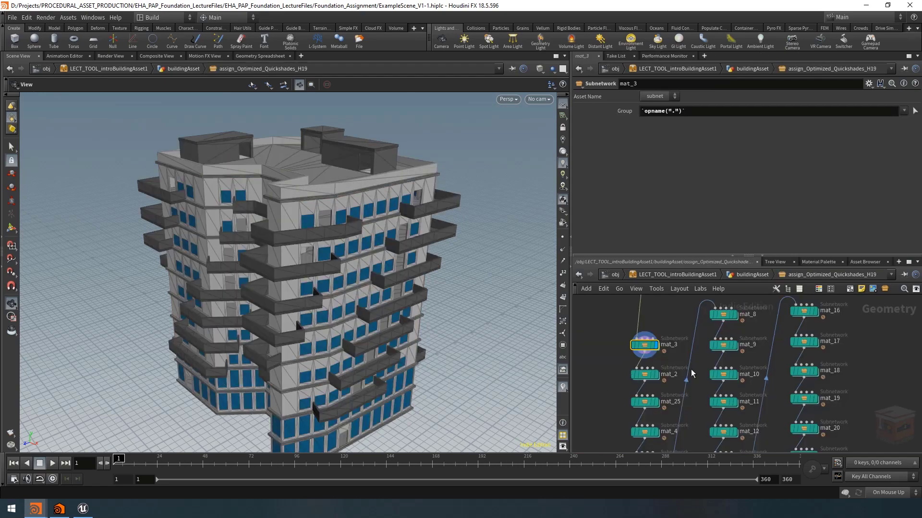
scroll(691, 365, "down", 4)
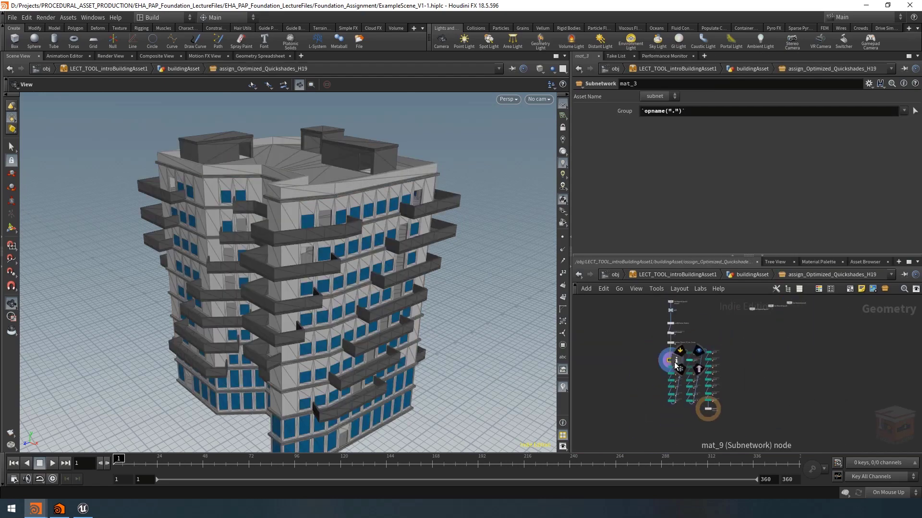
scroll(670, 359, "up", 4)
double_click(664, 357)
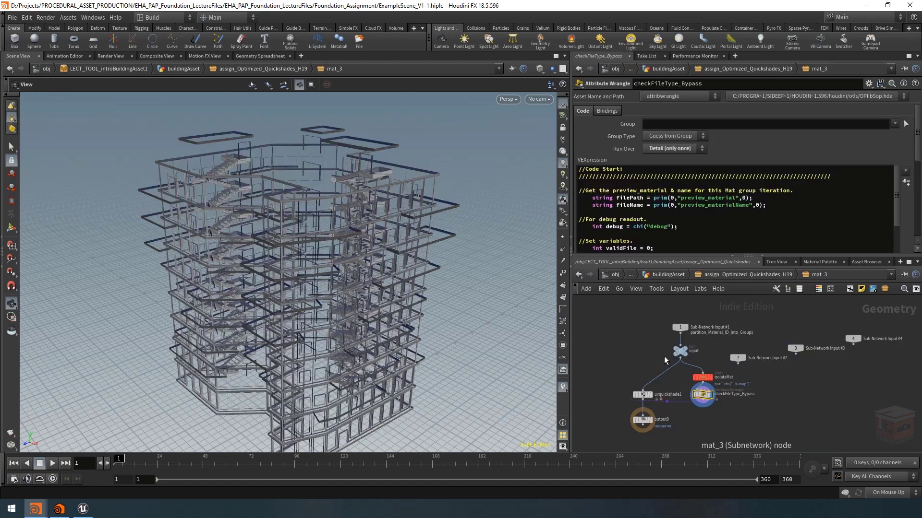
- Enlarge the code area and read through the checkFileType_Bypass code down to its default uvgrid_grey.pic file path
left_click_drag(856, 254, 714, 336)
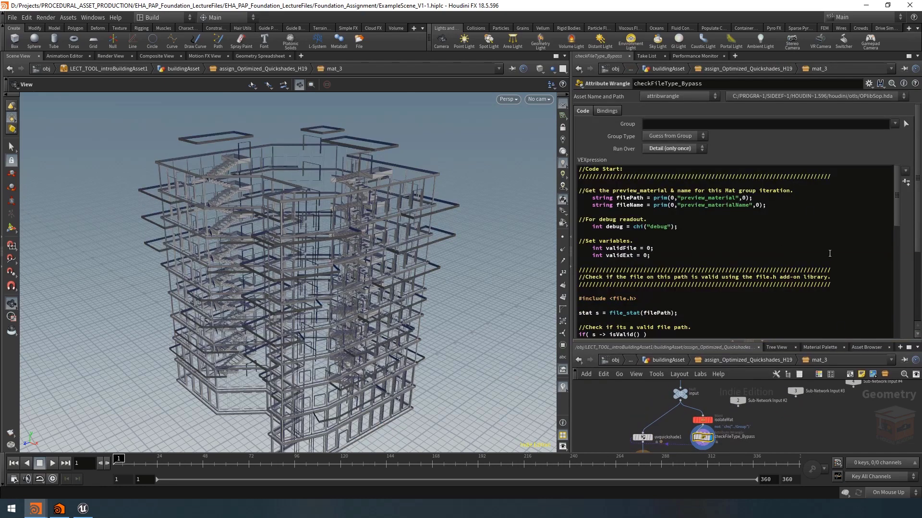
left_click_drag(897, 203, 895, 376)
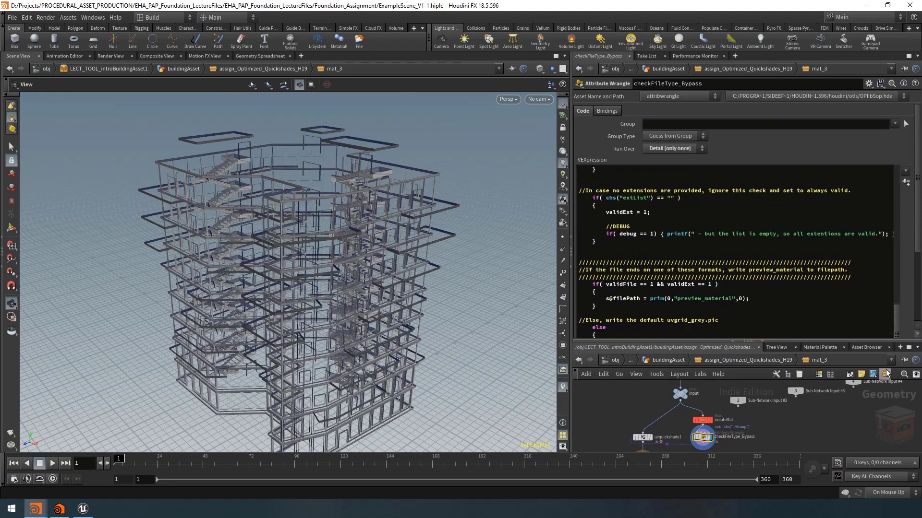
scroll(752, 295, "down", 3)
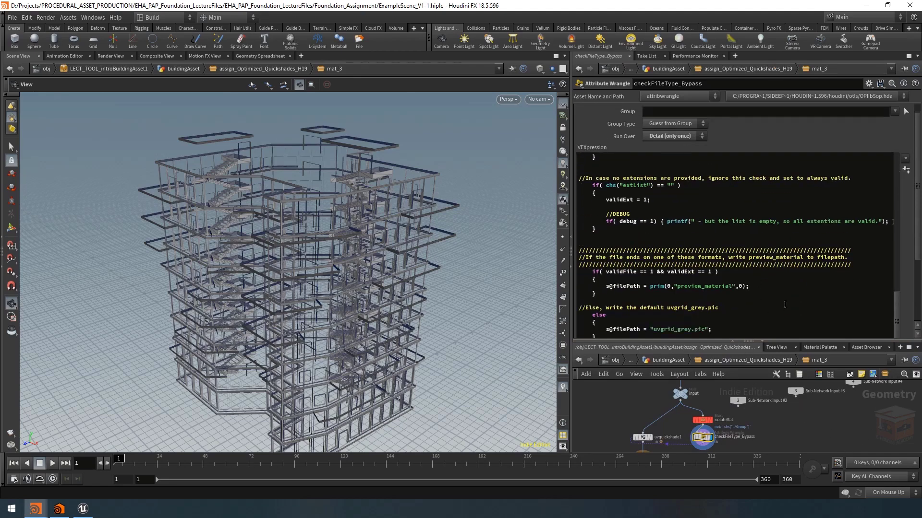
left_click_drag(722, 254, 647, 255)
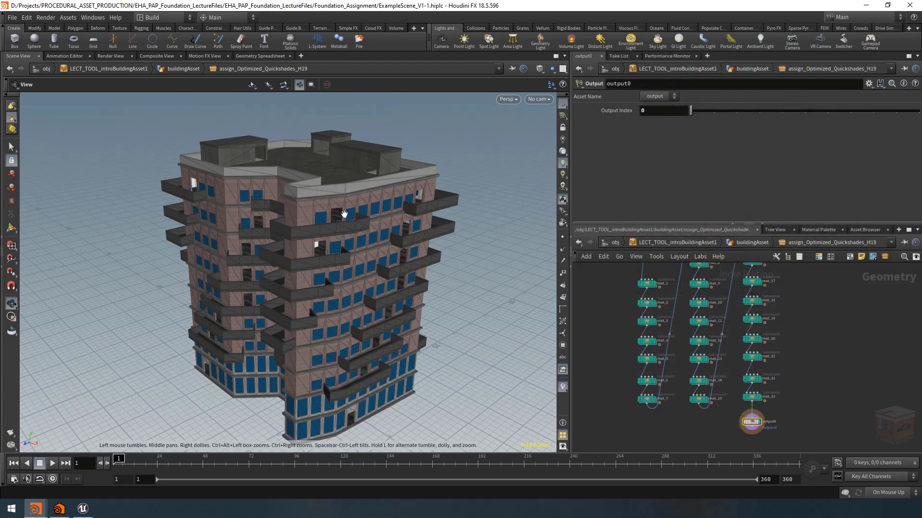
- Inspect the blue checkered window texture on the building's facade up close, and return to the buildingAsset network
right_click_drag(323, 216, 854, 269)
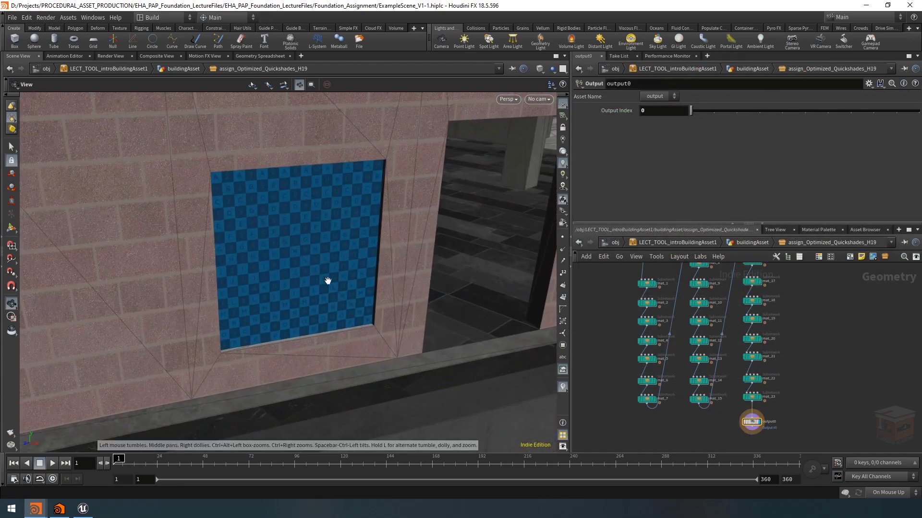
left_click_drag(309, 246, 306, 274)
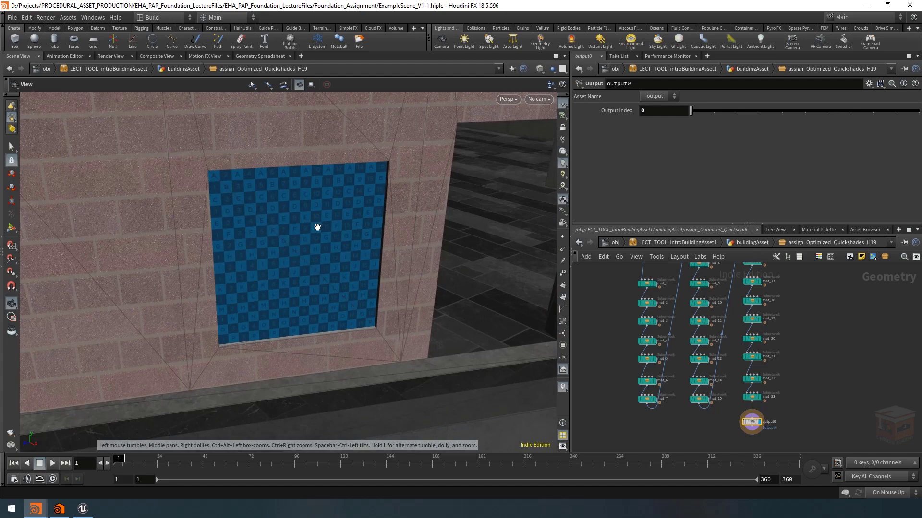
right_click_drag(330, 225, 58, 204)
middle_click_drag(311, 248, 235, 238)
left_click_drag(235, 238, 284, 227)
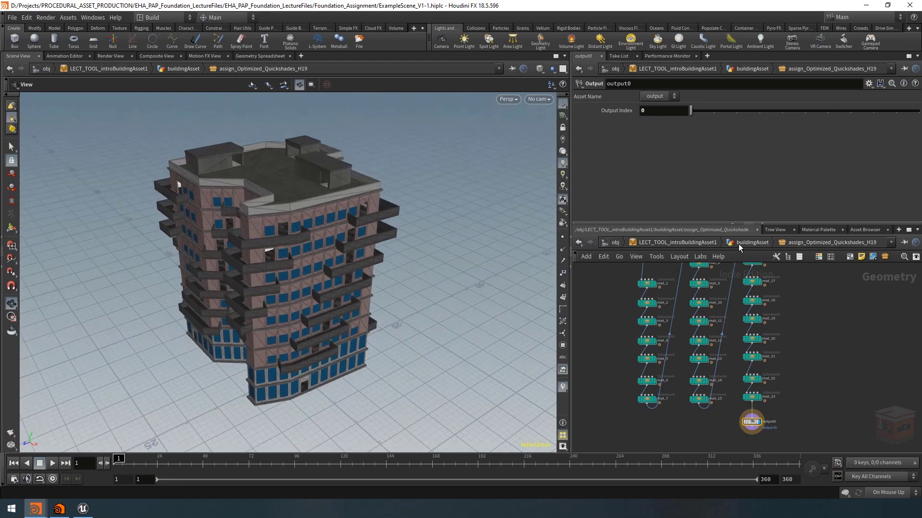
left_click(739, 243)
scroll(680, 387, "down", 3)
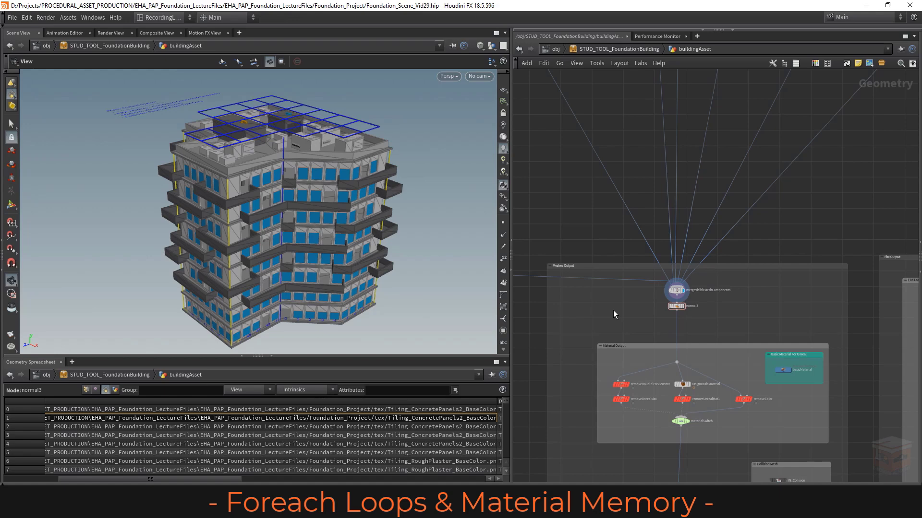
- Add a For-Each Primitive loop in the empty network area beside the Meshes Output box
middle_click_drag(583, 306, 719, 266)
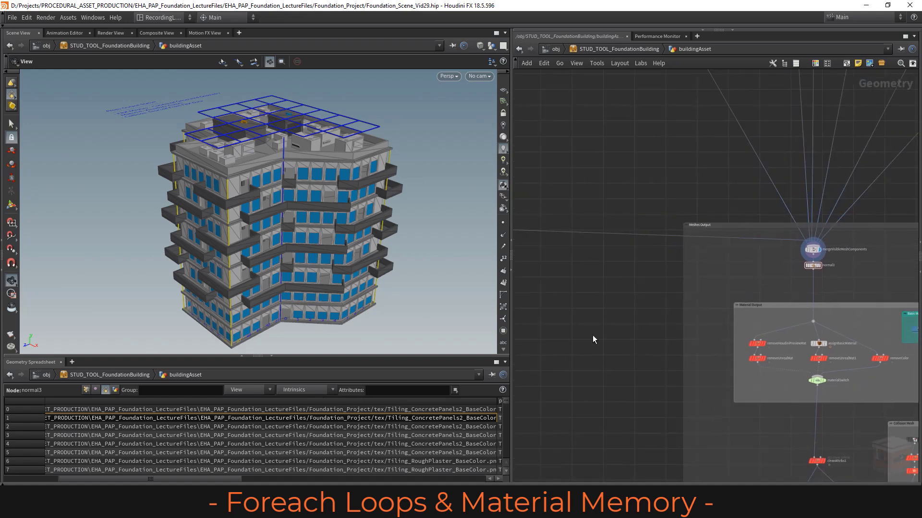
key("Tab")
type("foprea")
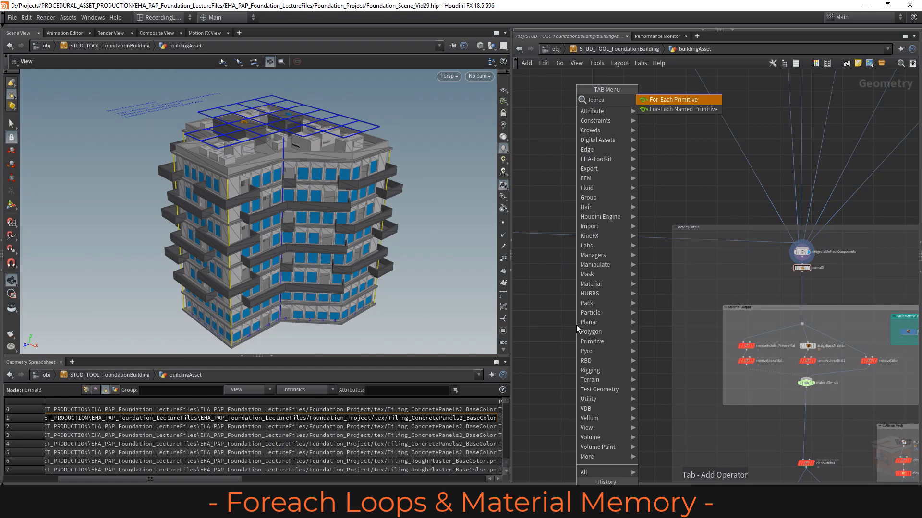
key("Return")
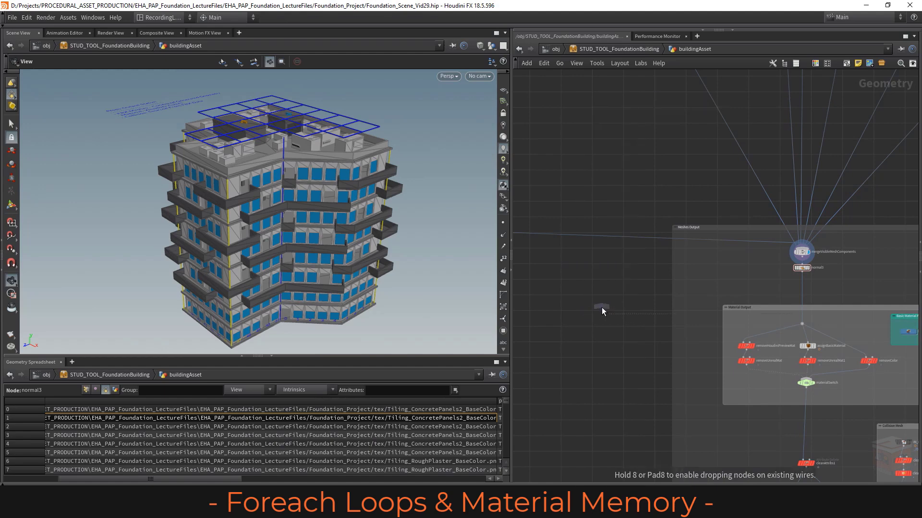
left_click(601, 307)
scroll(644, 273, "up", 1)
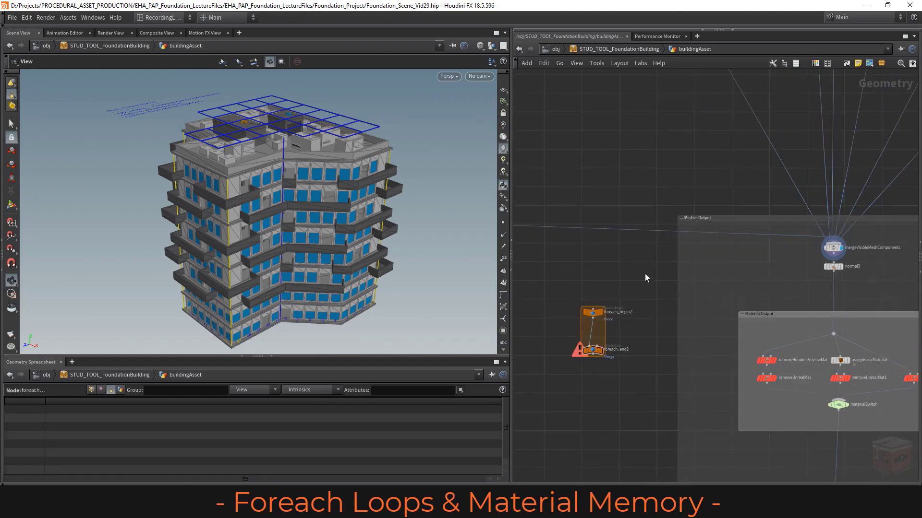
- Wire the output of normal3 into the begin node of the new for-each loop
left_click(834, 272)
left_click(594, 294)
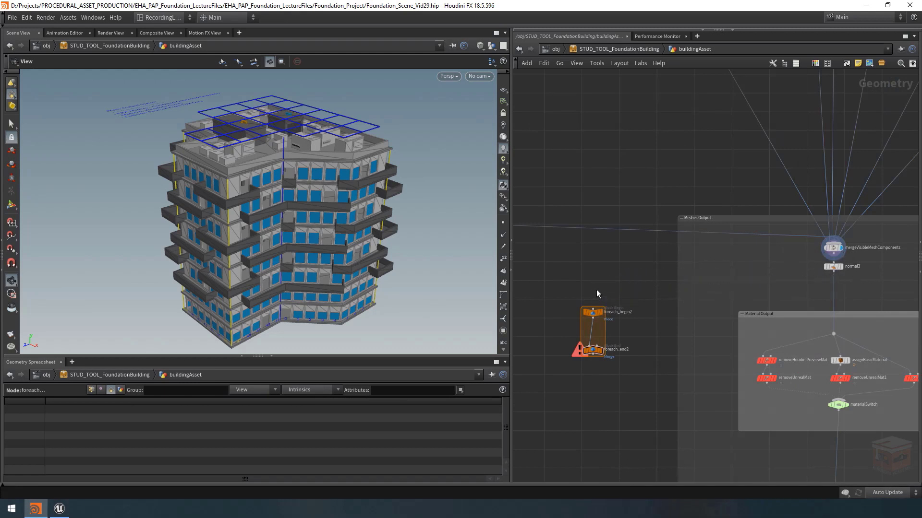
left_click(593, 307)
left_click(834, 273)
middle_click_drag(603, 273, 685, 259)
scroll(678, 319, "up", 2)
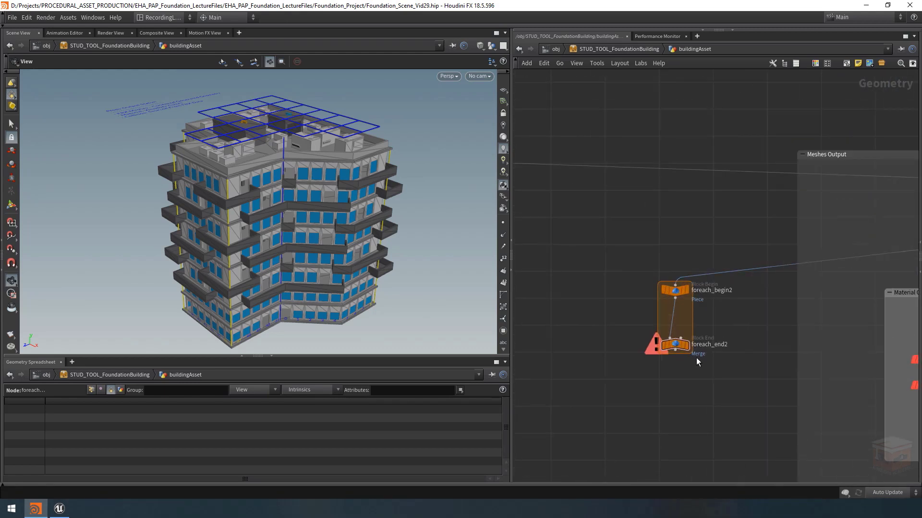
mouse_move(688, 346)
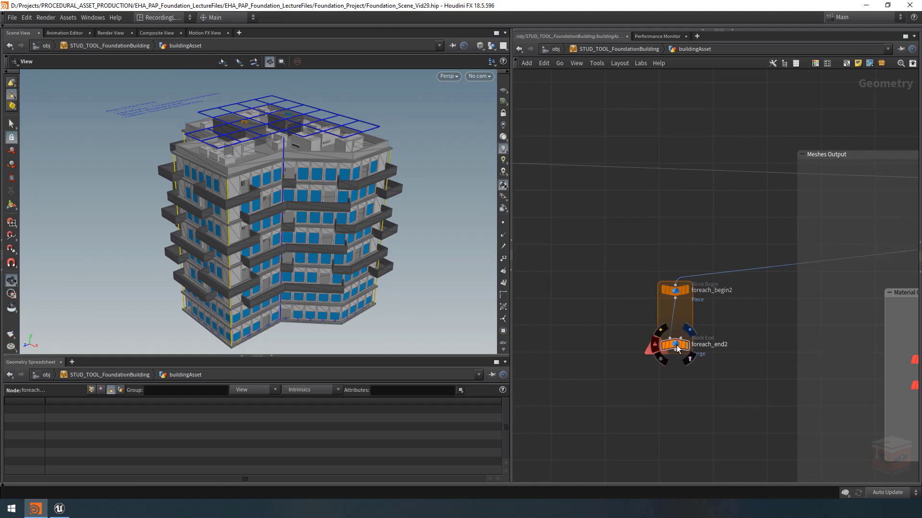
- Show the loop end node's parameters in a widened pane and move foreach_end2 further below foreach_begin2
left_click(919, 246)
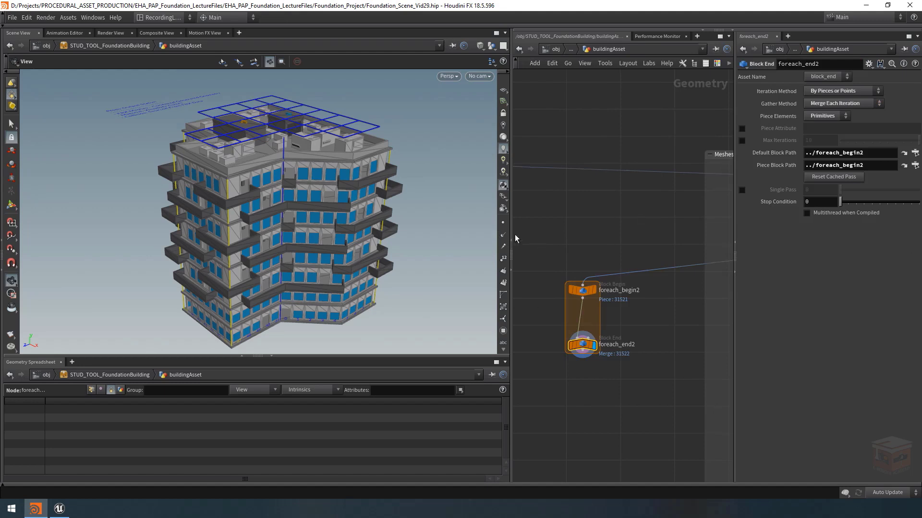
left_click_drag(511, 223, 490, 223)
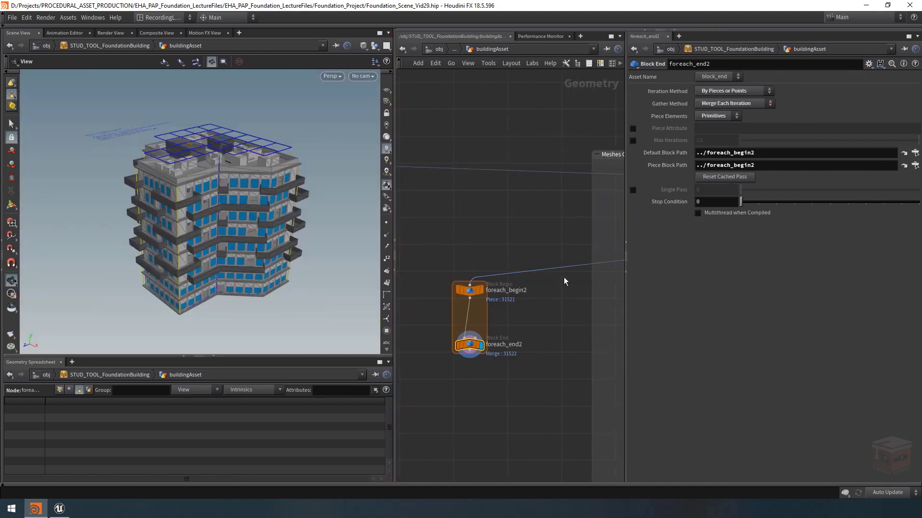
scroll(497, 343, "up", 5)
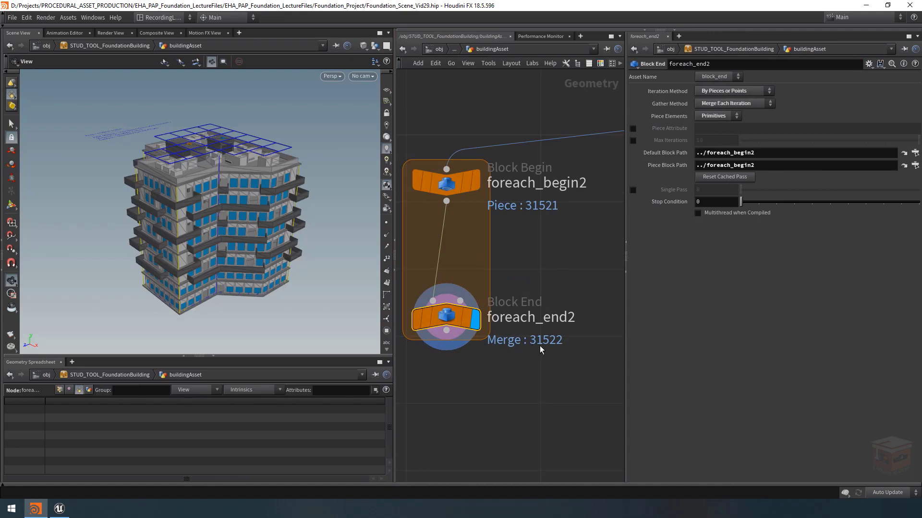
scroll(499, 376, "down", 4)
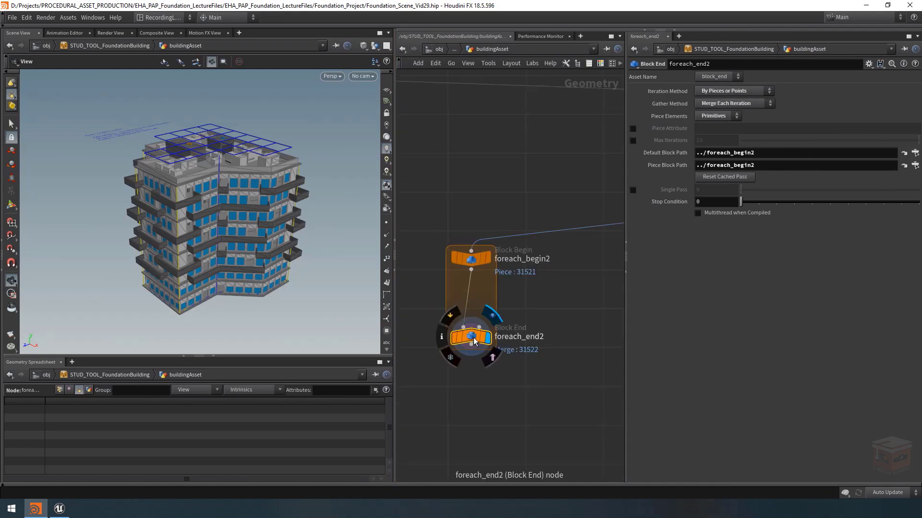
left_click_drag(469, 330, 471, 409)
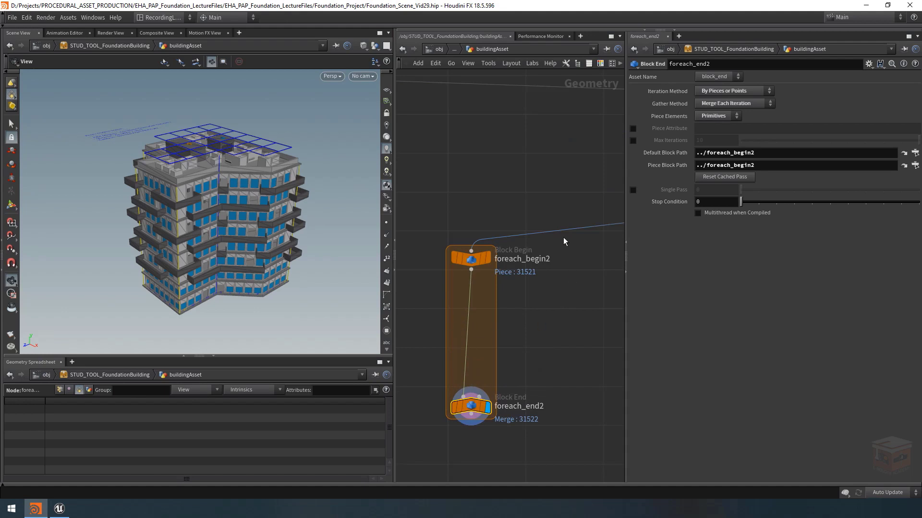
- Display the normal3 node and widen the preview_material and preview_materialName columns in its primitive attribute table
middle_click_drag(538, 282, 505, 340)
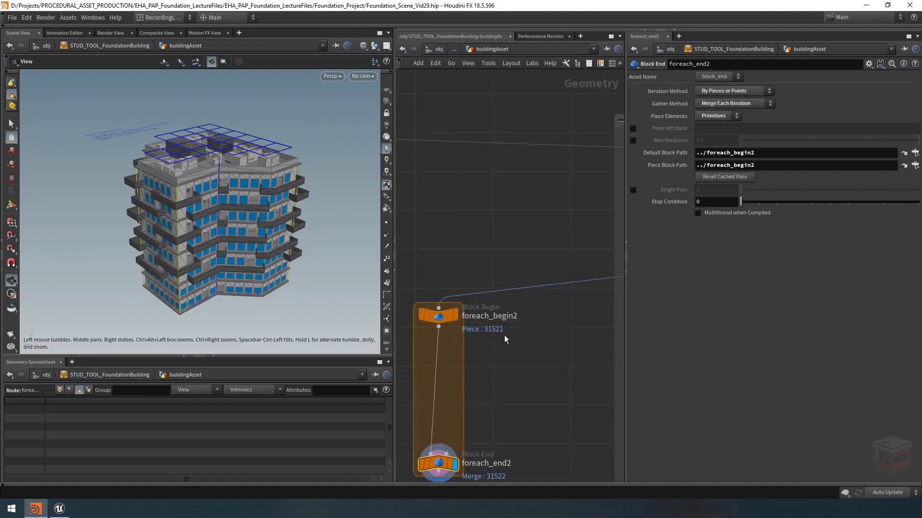
scroll(506, 338, "down", 6)
middle_click_drag(494, 295, 411, 282)
scroll(567, 284, "up", 4)
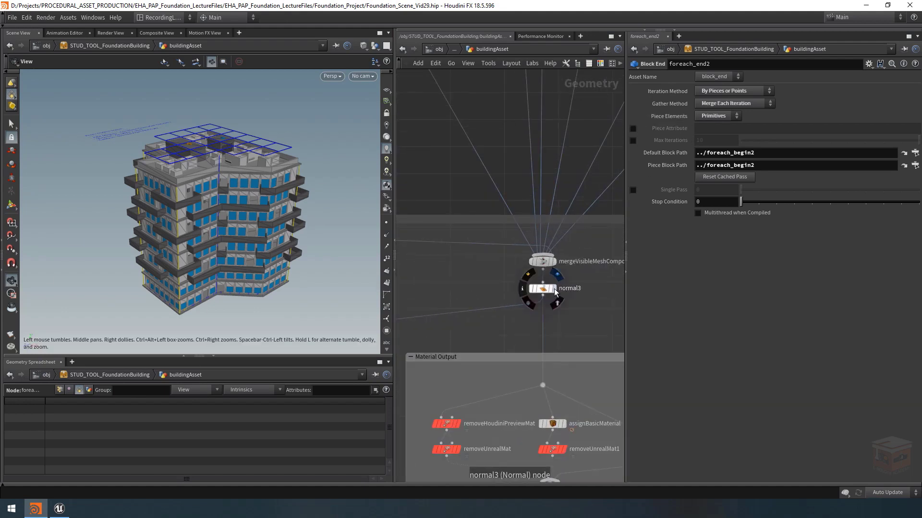
left_click(552, 289)
left_click(547, 290)
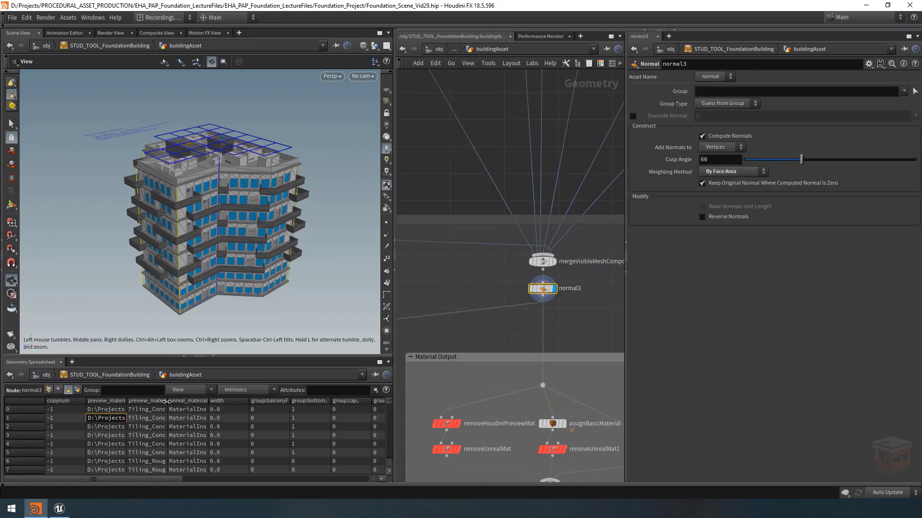
left_click_drag(126, 402, 195, 402)
double_click(236, 401)
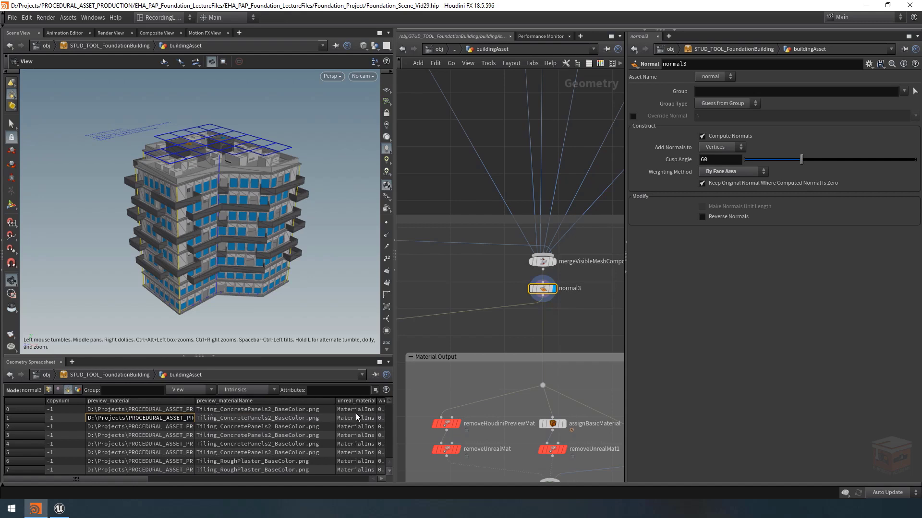
mouse_move(390, 402)
left_mouse_down()
mouse_move(391, 427)
mouse_move(390, 396)
left_mouse_up()
- Enable Piece Attribute on foreach_end2 and set it to preview_materialName
scroll(514, 324, "down", 5)
middle_click_drag(536, 306, 613, 298)
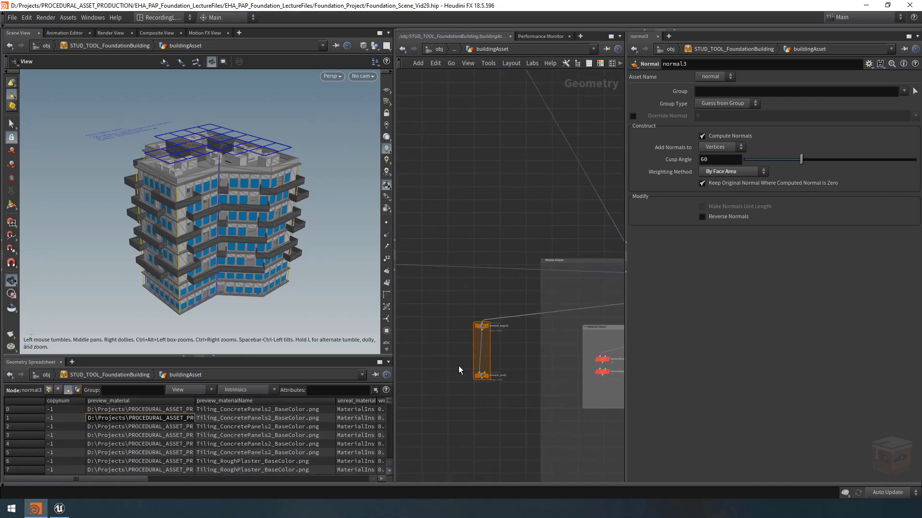
scroll(509, 359, "up", 4)
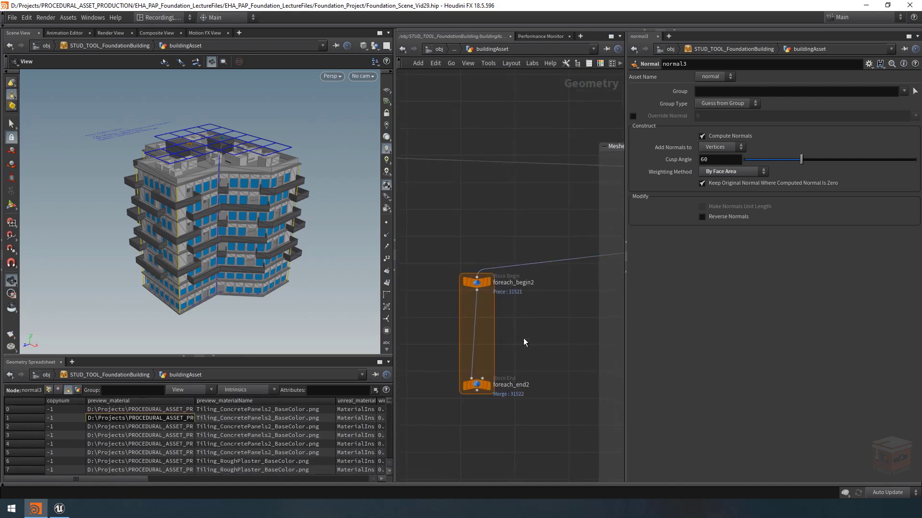
left_click(477, 384)
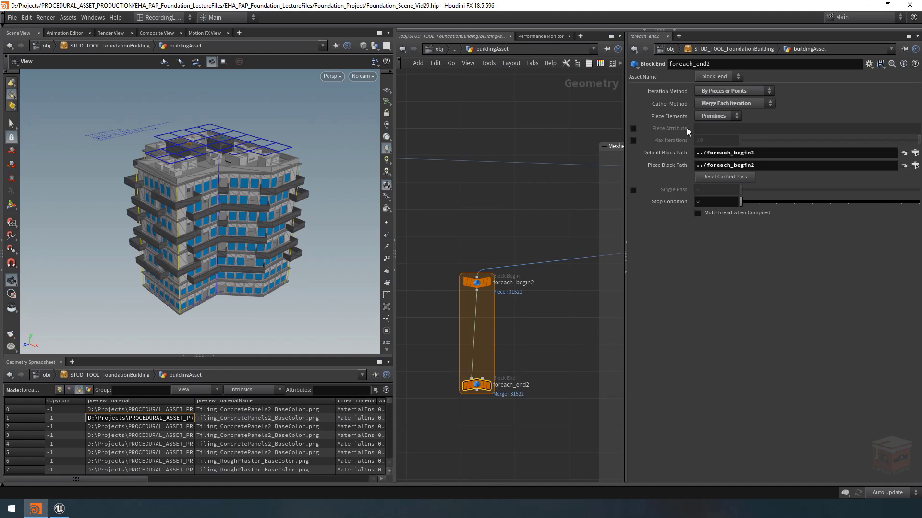
left_click(633, 129)
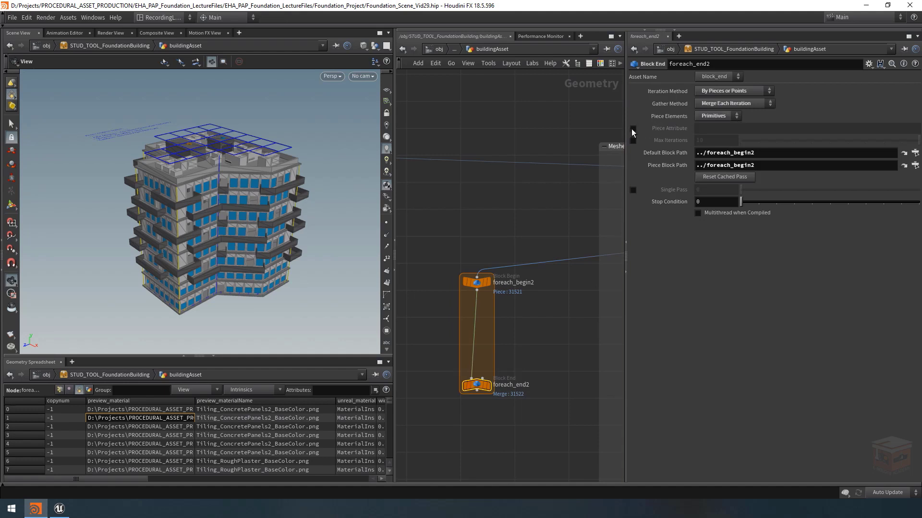
left_click(710, 128)
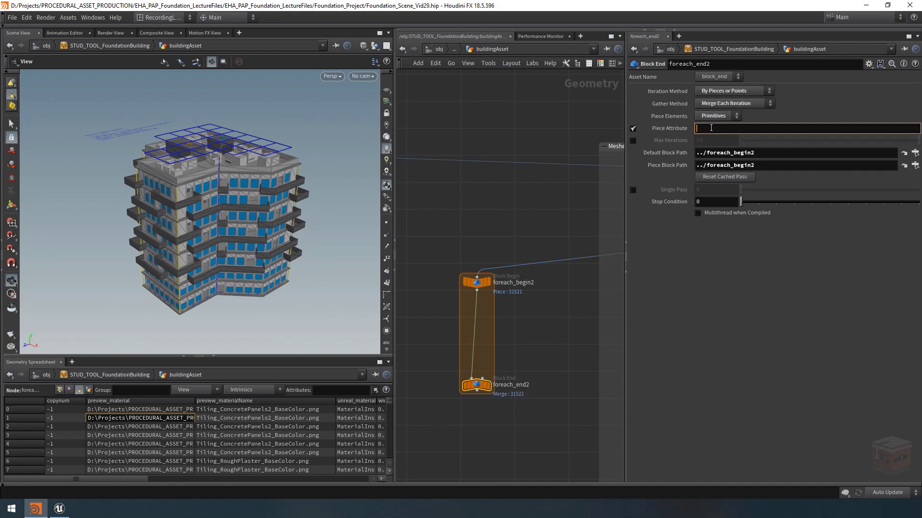
type("preview_MaterialName")
key("Left")
key("Left")
key("Left")
key("Left")
key("Left")
key("Left")
key("Left")
key("Left")
key("Left")
key("Left")
key("Left")
key("BackSpace")
type("m")
key("Return")
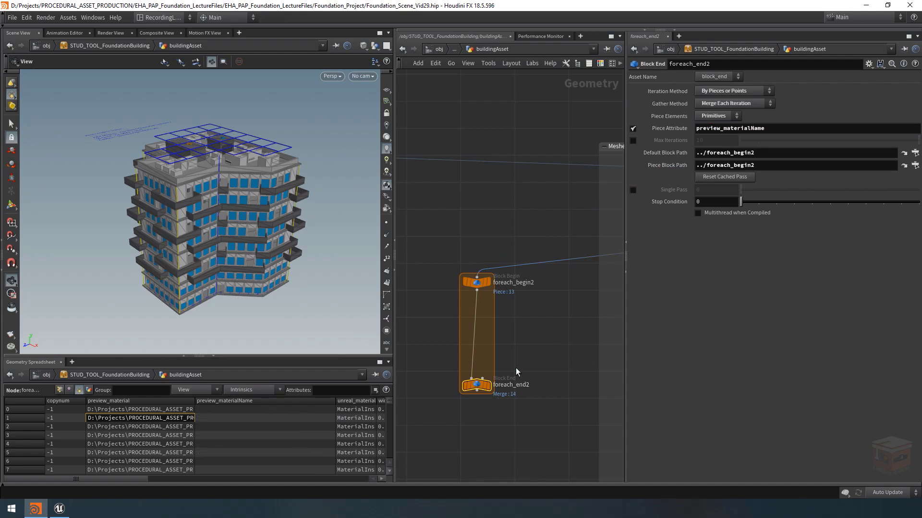
- Add a UV Quick Shade node and insert it between foreach_begin2 and foreach_end2
scroll(486, 386, "up", 2)
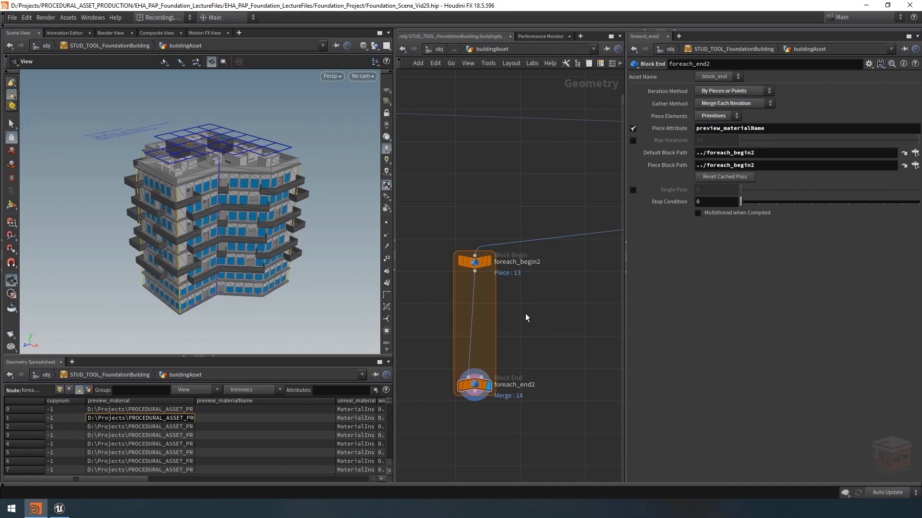
scroll(521, 307, "down", 6)
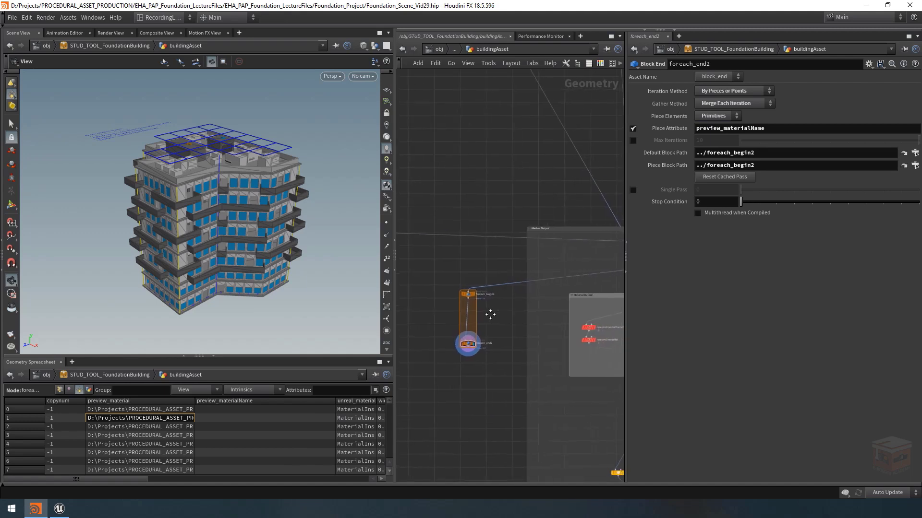
key("f")
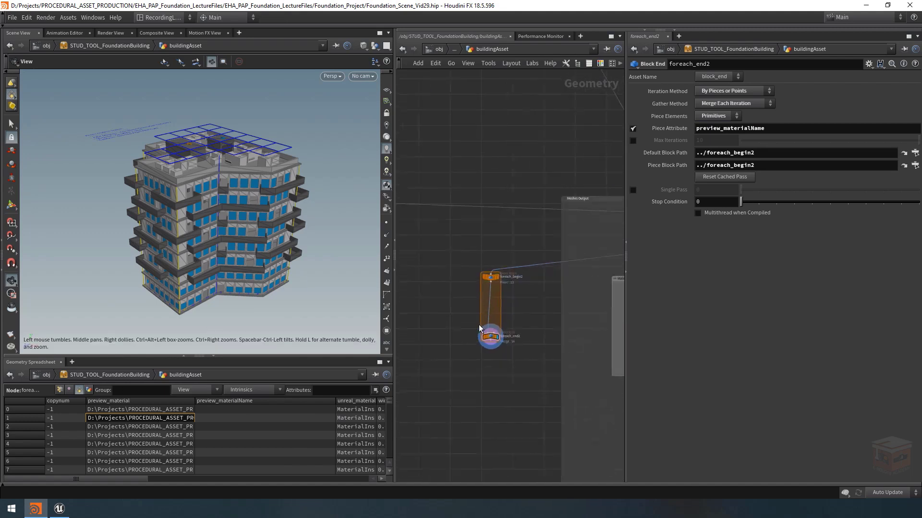
middle_click_drag(551, 282, 515, 293)
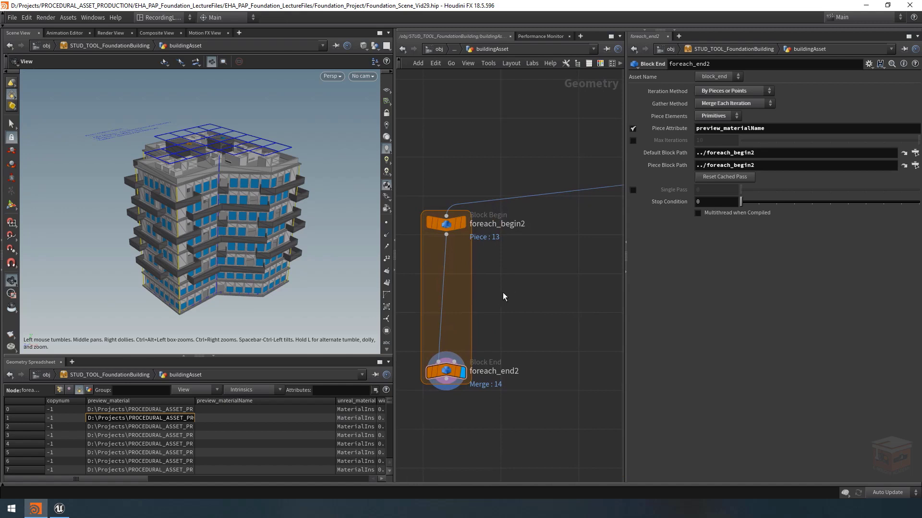
key("Tab")
type("quic")
key("Down")
key("Down")
key("Down")
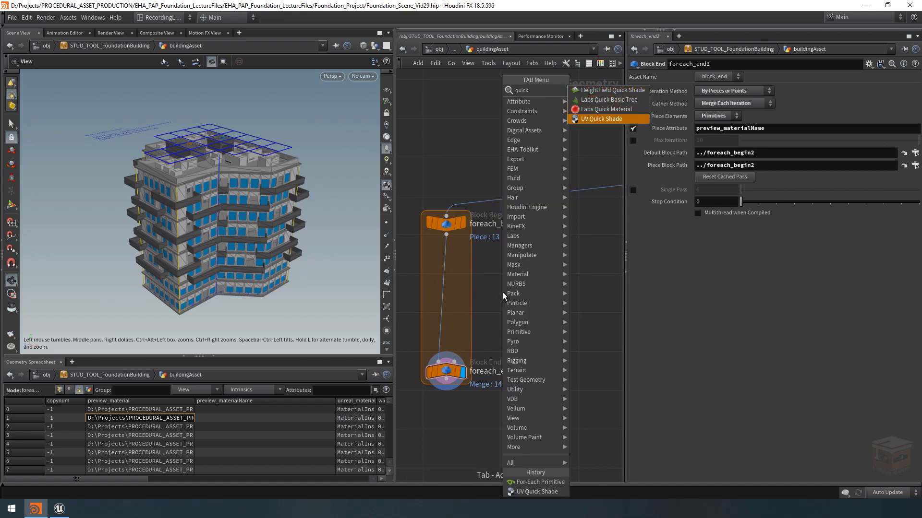
key("Return")
left_click(486, 306)
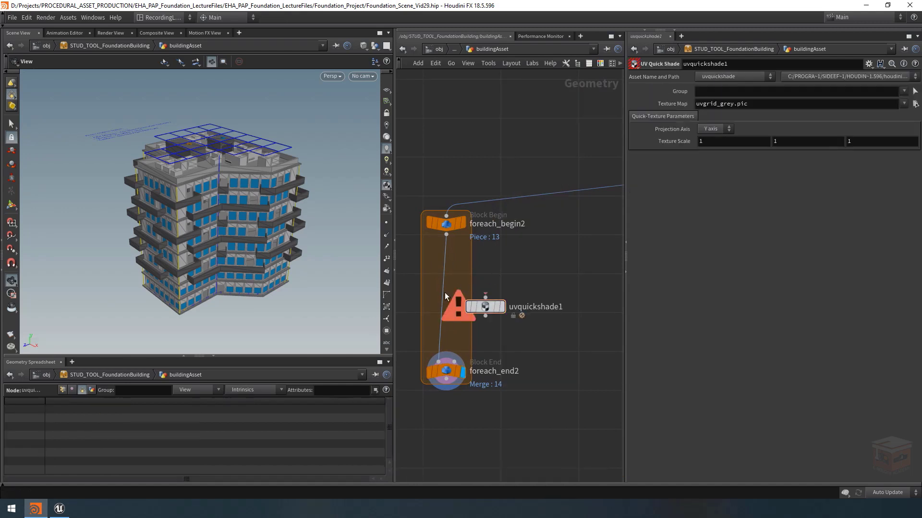
mouse_move(443, 293)
left_mouse_down()
mouse_move(486, 308)
mouse_move(440, 306)
mouse_move(450, 305)
left_mouse_up()
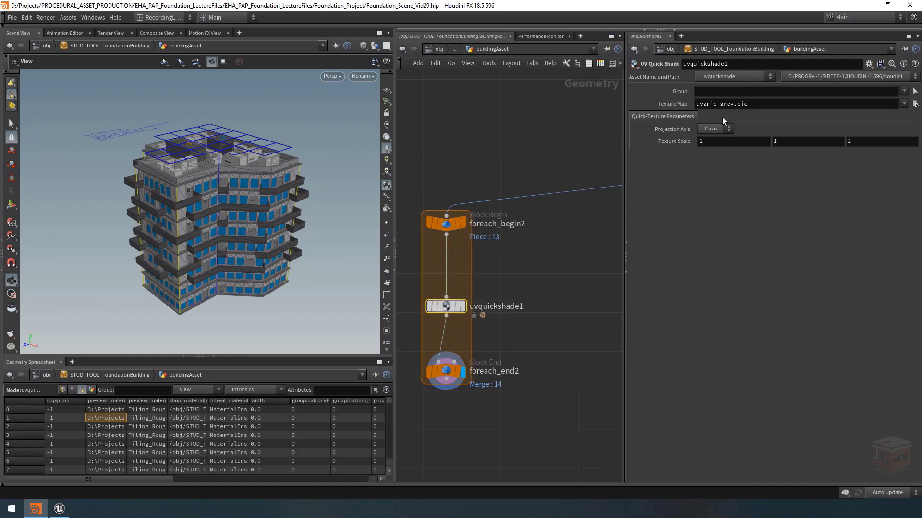
- Widen the preview_material column and begin uvquickshade1's Texture Map expression with `prims(0, in place of the default image
left_click_drag(124, 406, 297, 406)
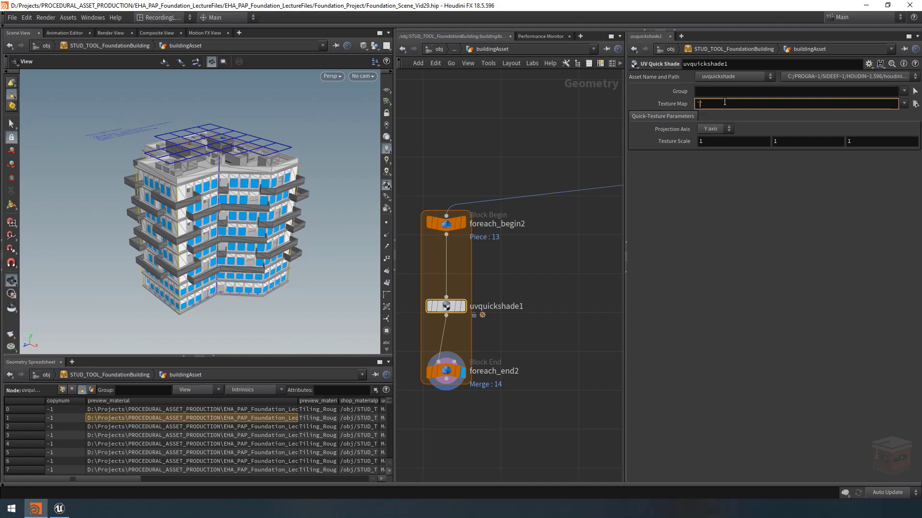
type("rims(")
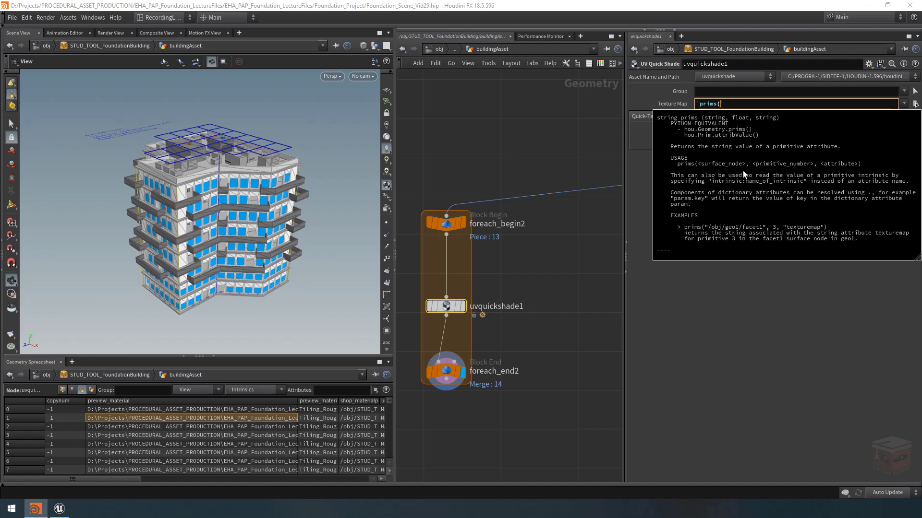
type("0")
mouse_move(444, 300)
type(",")
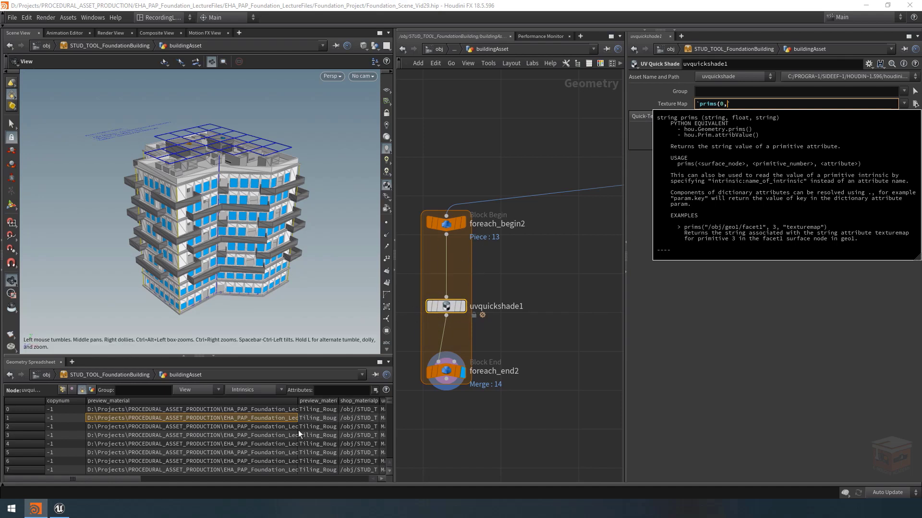
- Enable Single Pass at 1 on foreach_end2 and widen the preview_materialName column to show the full texture file names
left_click(446, 371)
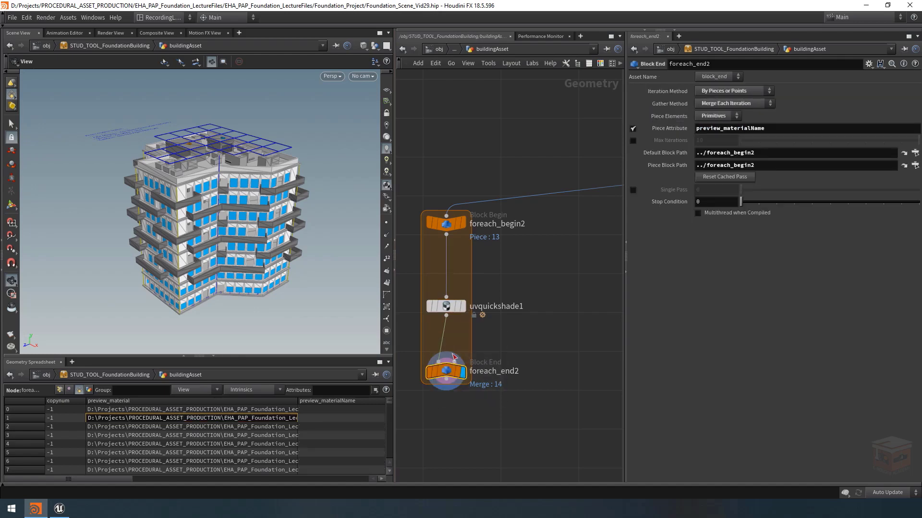
left_click(633, 189)
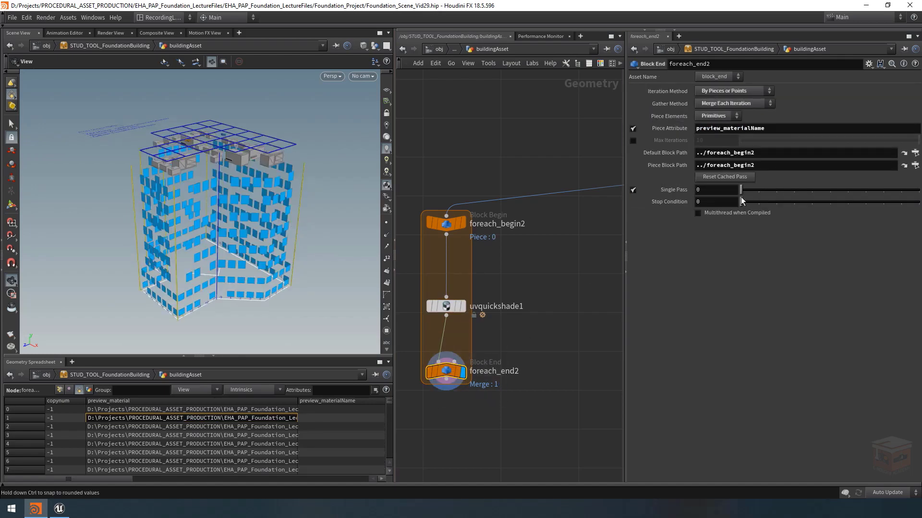
left_click(757, 192)
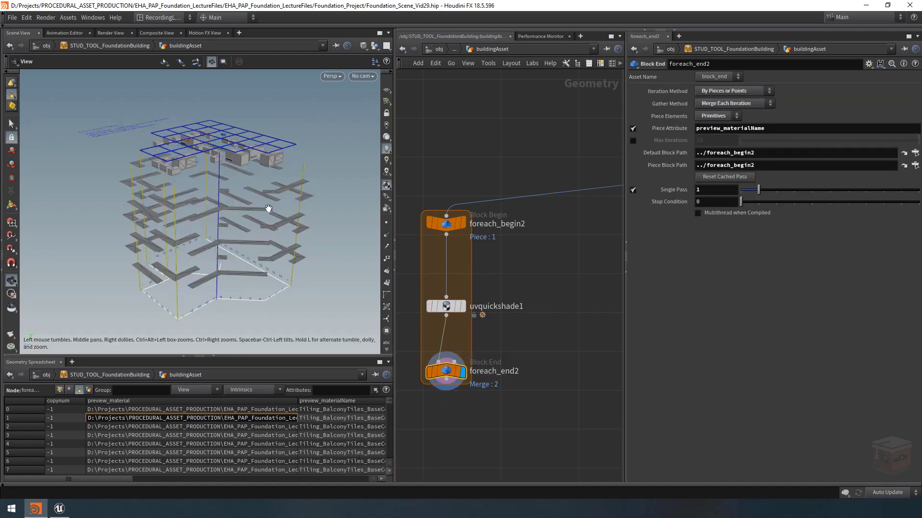
right_click_drag(195, 202, 293, 205)
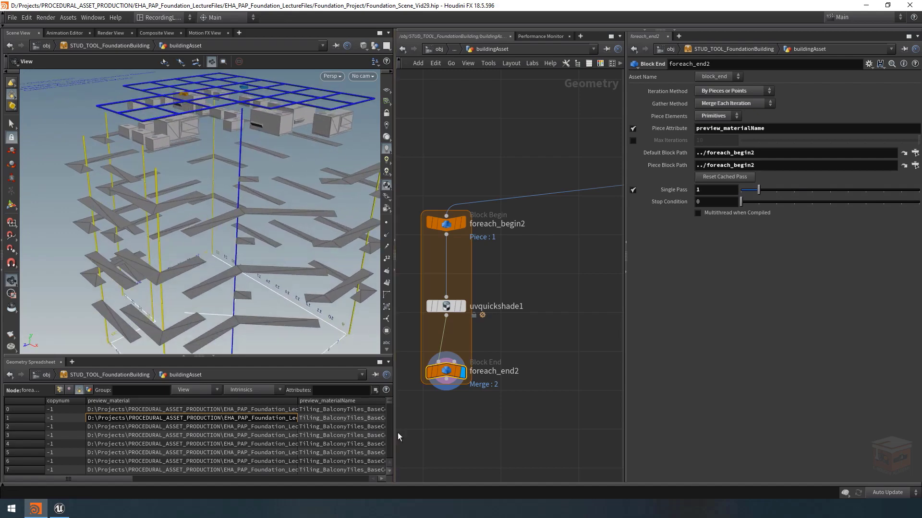
left_click_drag(394, 434, 504, 432)
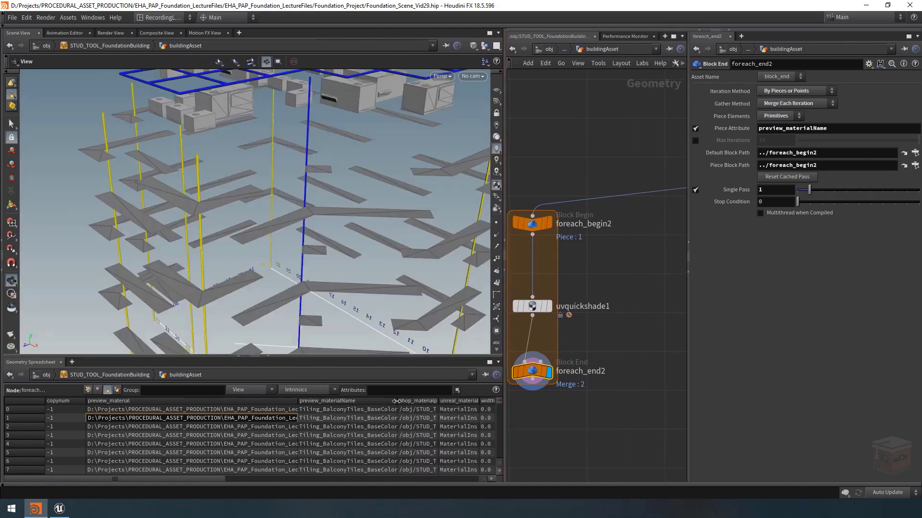
left_click_drag(396, 401, 458, 400)
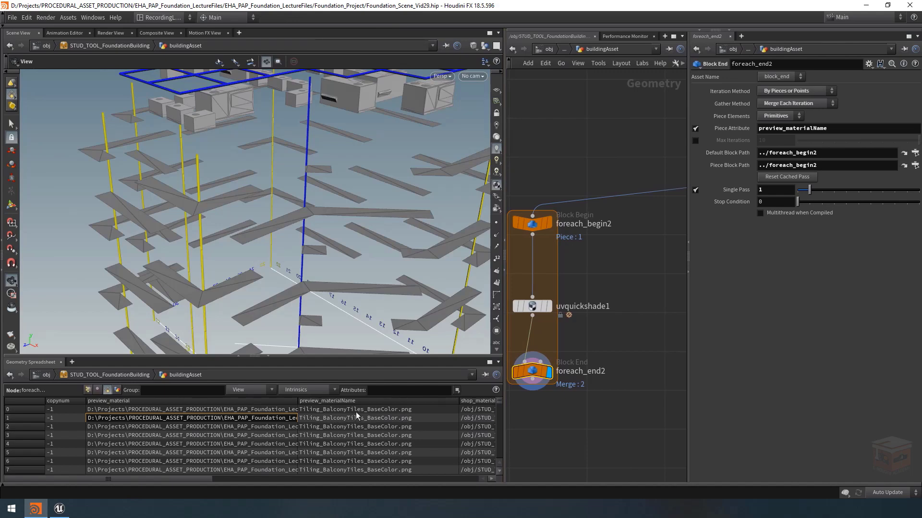
- Complete uvquickshade1's Texture Map expression as `prims(0,0,"preview_material")`
middle_click_drag(585, 339, 607, 341)
left_click_drag(611, 340, 505, 269)
left_click(802, 103)
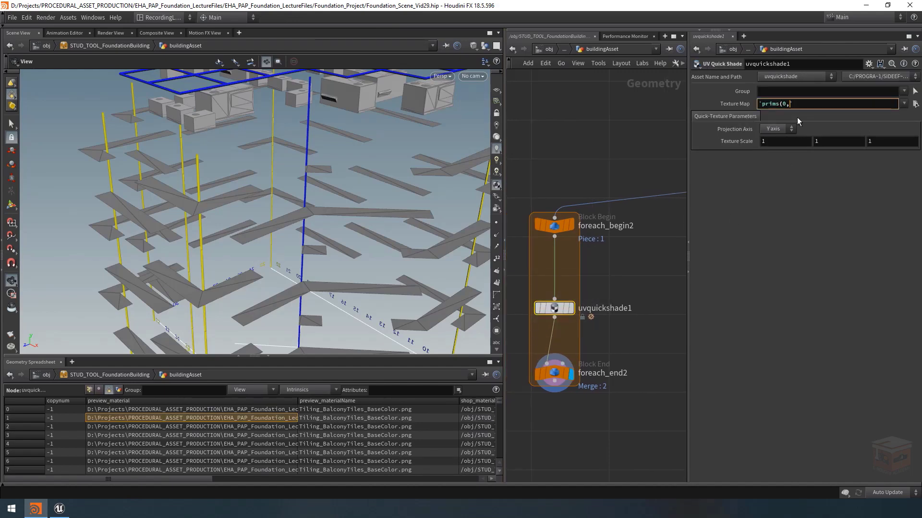
type("0,")
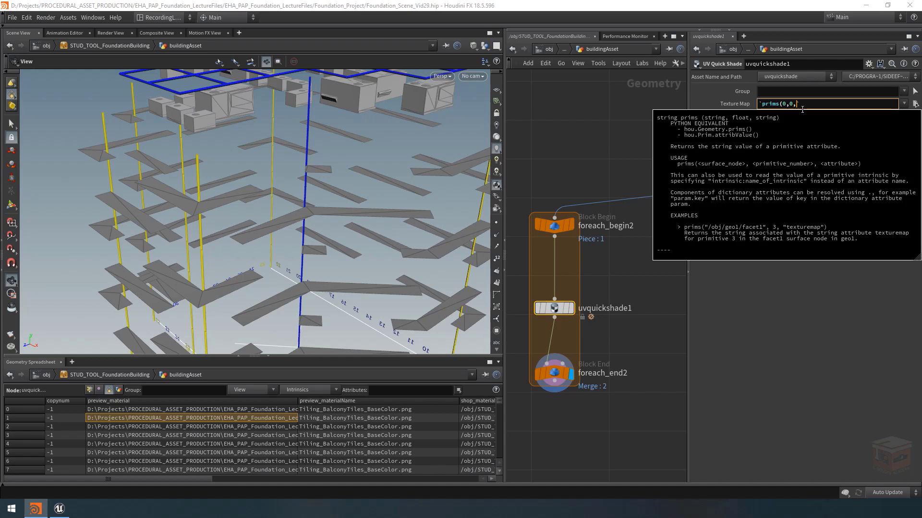
left_click(167, 411)
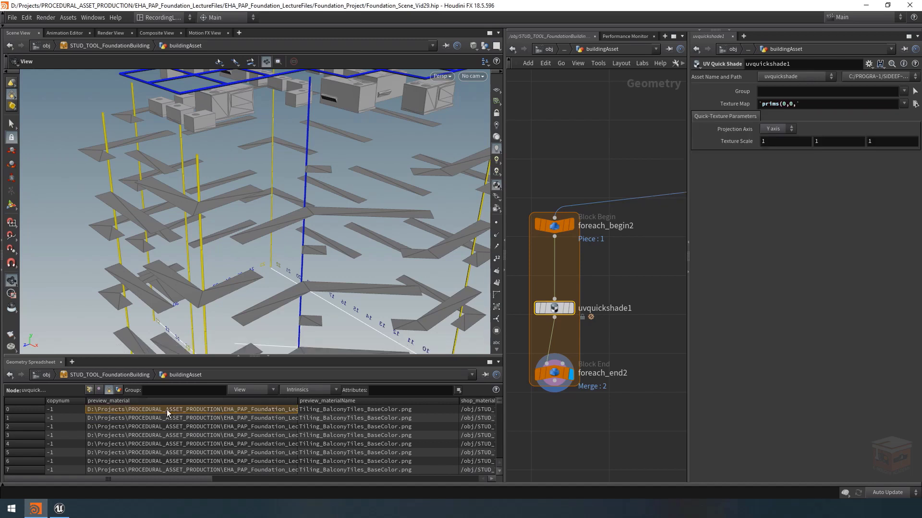
left_click(795, 104)
type(",")
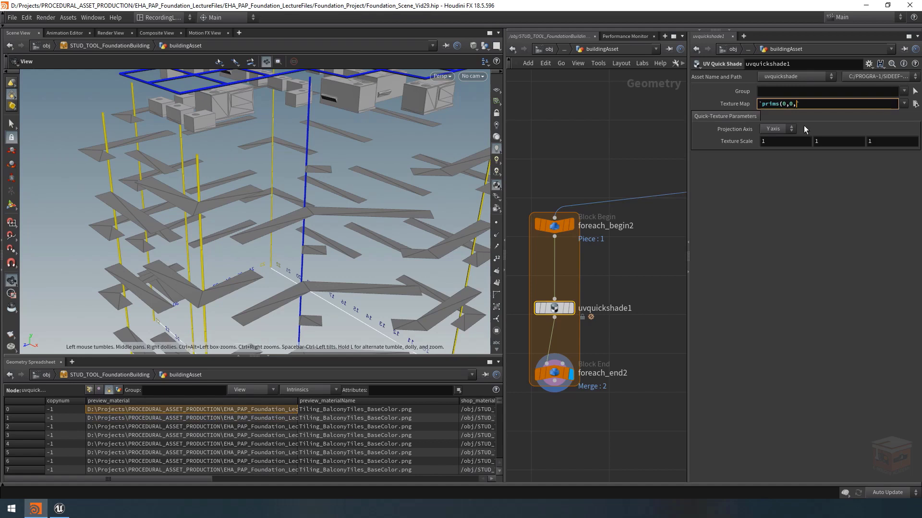
type("\"")
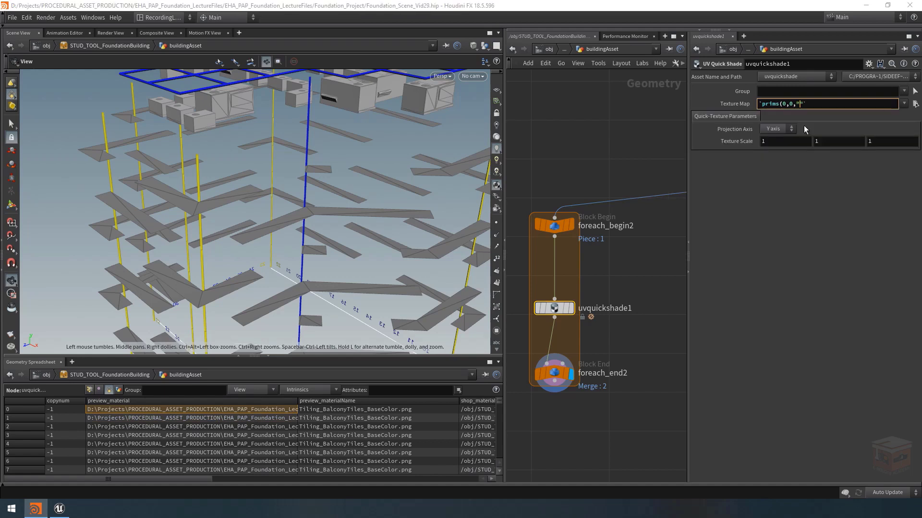
type("preview_material\")")
key("Return")
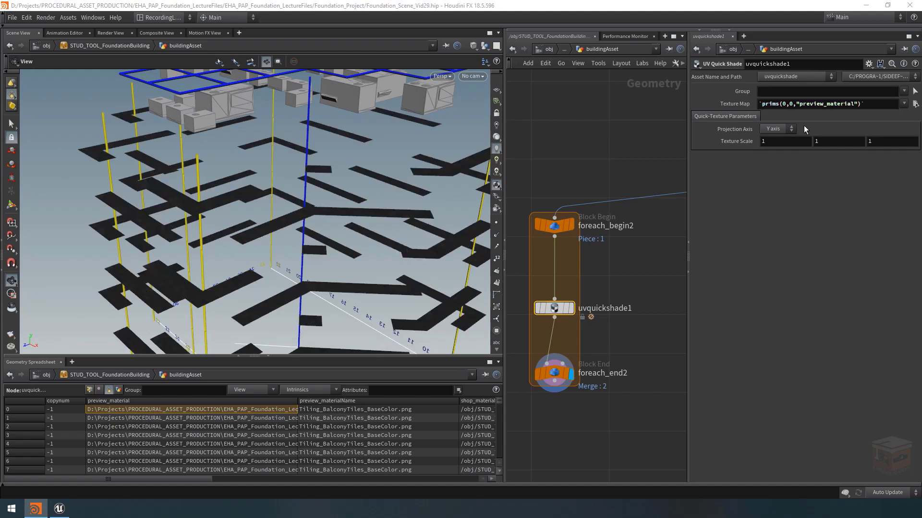
- Examine the textured piece, then set foreach_end2's Single Pass to 2 and inspect that piece's texture up close
scroll(255, 195, "up", 10)
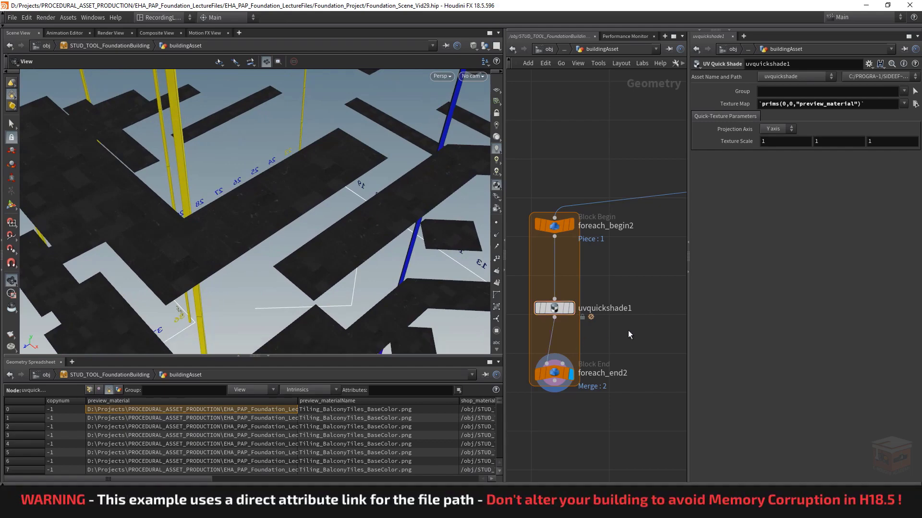
scroll(335, 186, "down", 10)
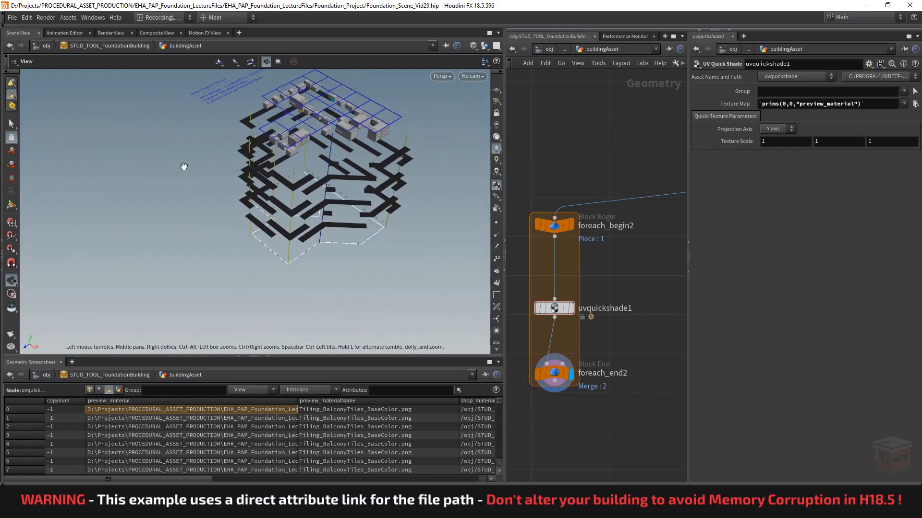
scroll(312, 196, "up", 5)
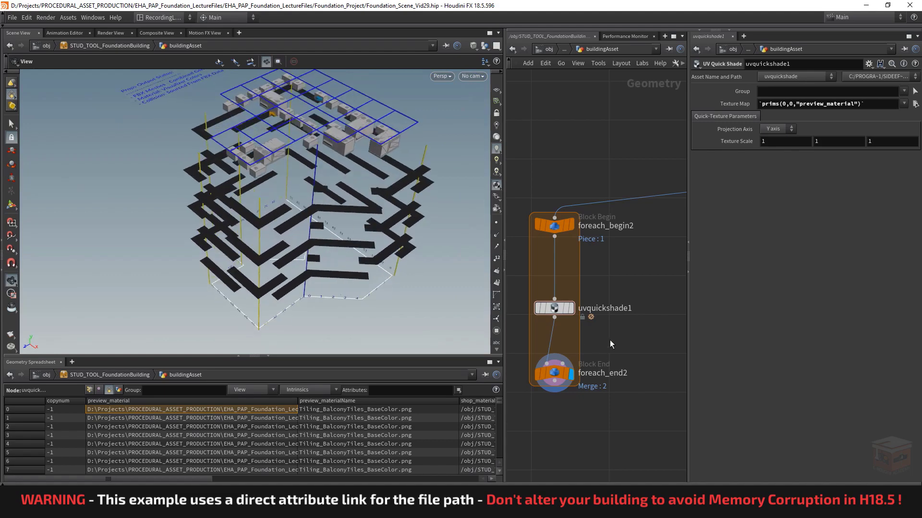
left_click(553, 373)
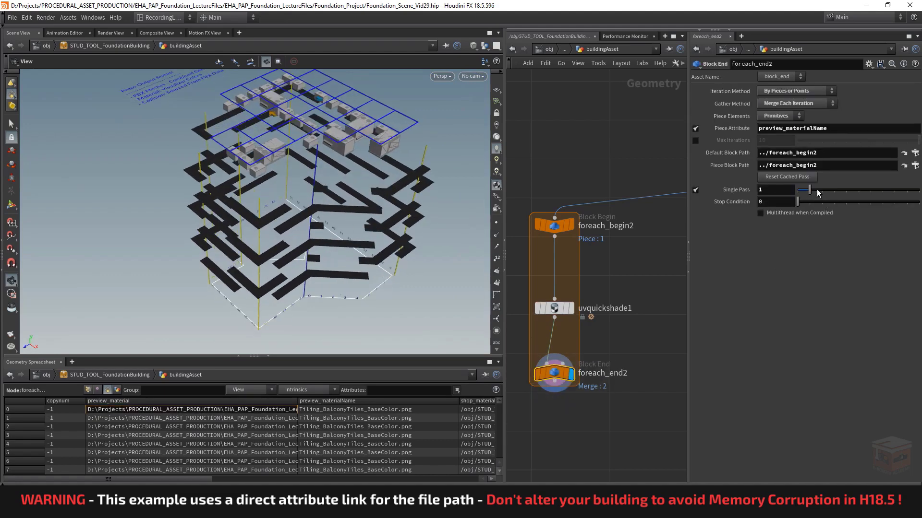
left_click(821, 190)
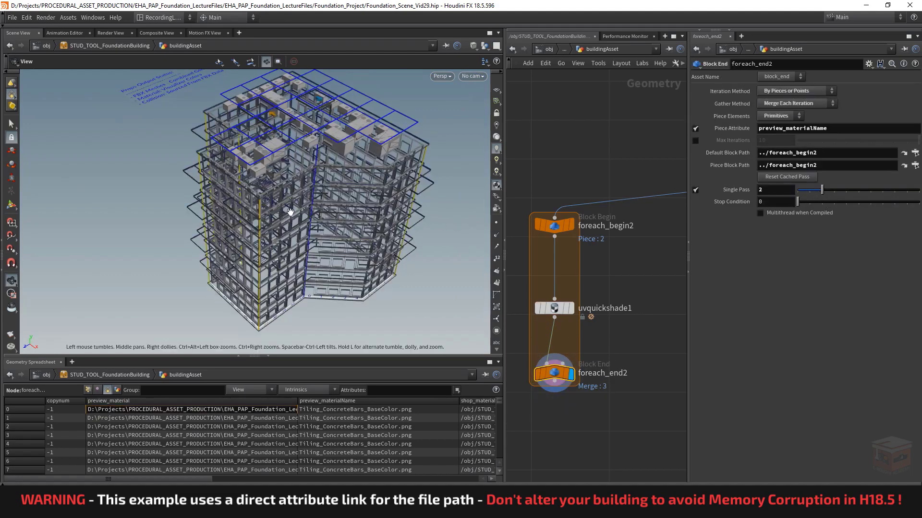
scroll(290, 212, "up", 10)
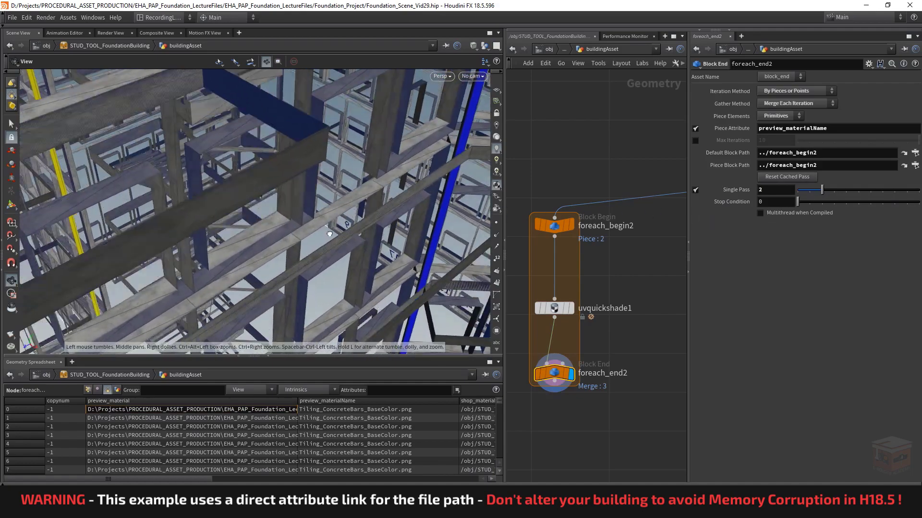
left_click_drag(329, 234, 344, 195)
left_click_drag(236, 239, 268, 233)
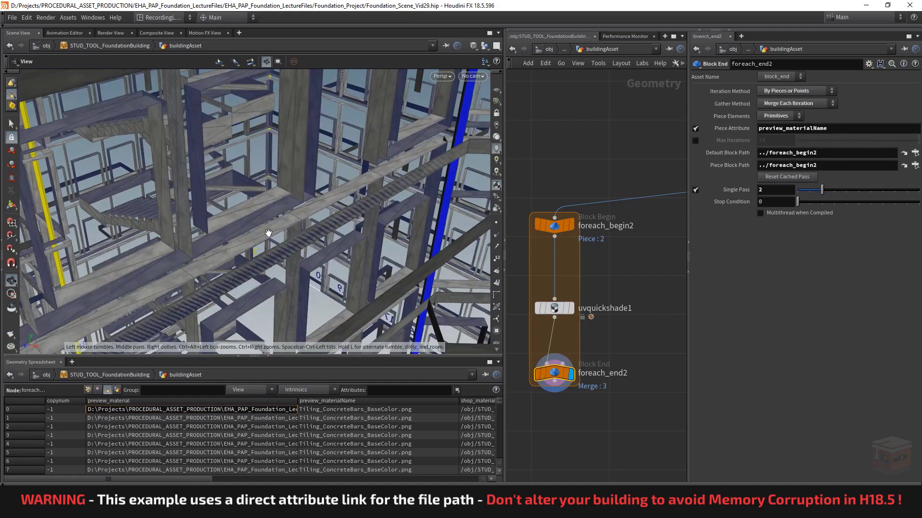
- Set foreach_end2's Single Pass to 3 and hide the other objects in the viewport so only this geometry shows
left_click(832, 192)
left_click_drag(255, 225, 480, 153)
scroll(154, 191, "down", 6)
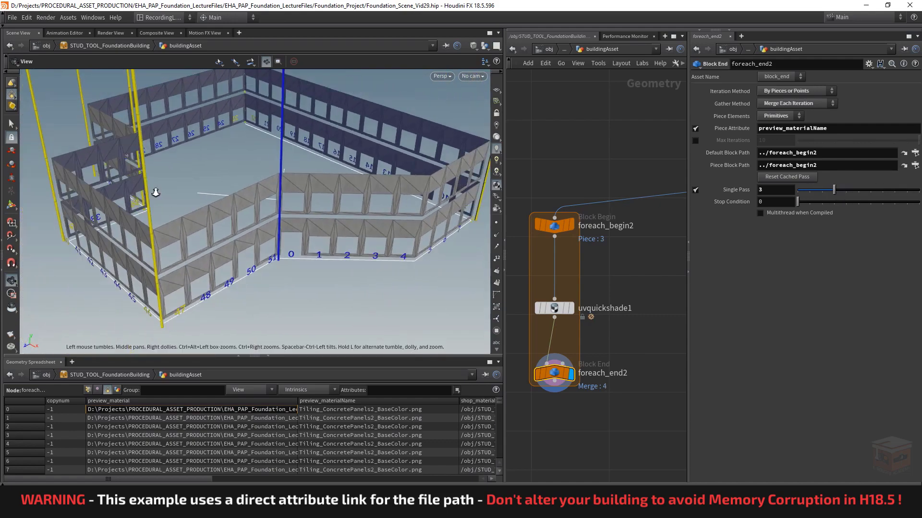
middle_click_drag(183, 135, 176, 220)
middle_click_drag(269, 248, 290, 181)
left_click(483, 48)
left_click(488, 76)
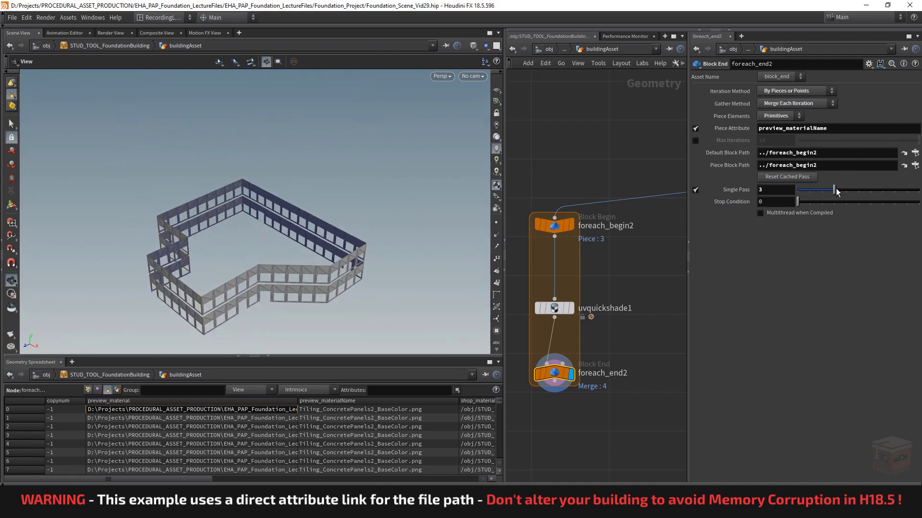
- Preview pass 5 on foreach_end2, then disable Single Pass so the loop processes every piece
left_click_drag(835, 189, 859, 188)
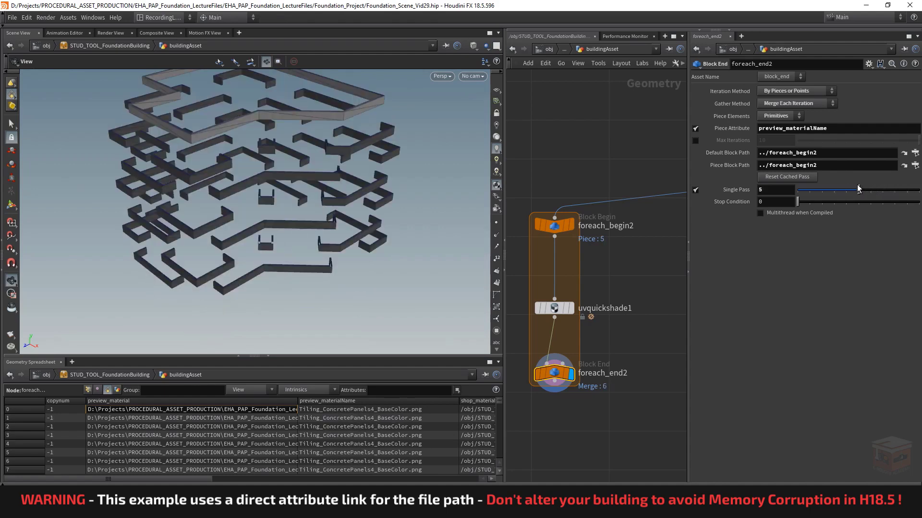
left_click(695, 190)
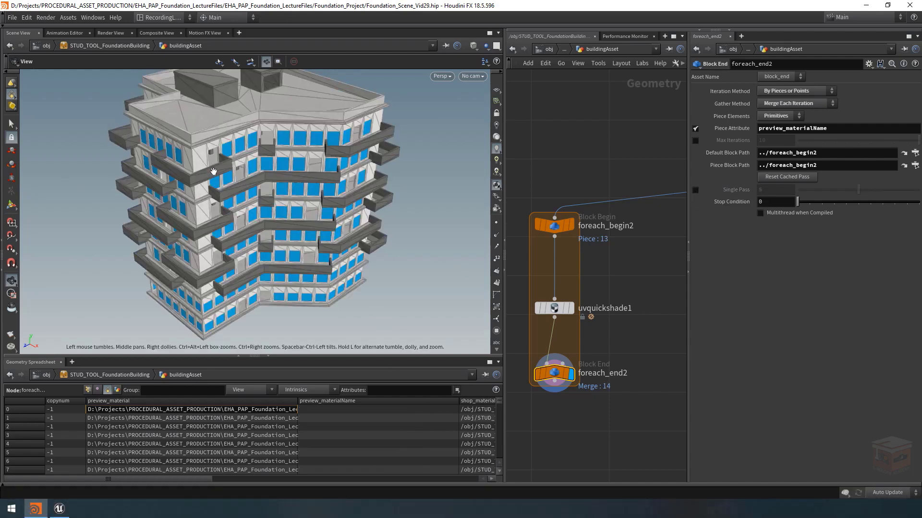
- Inspect the textures on the full building's facade, roof edge and balconies up close and from a distance
right_click_drag(210, 131, 473, 169)
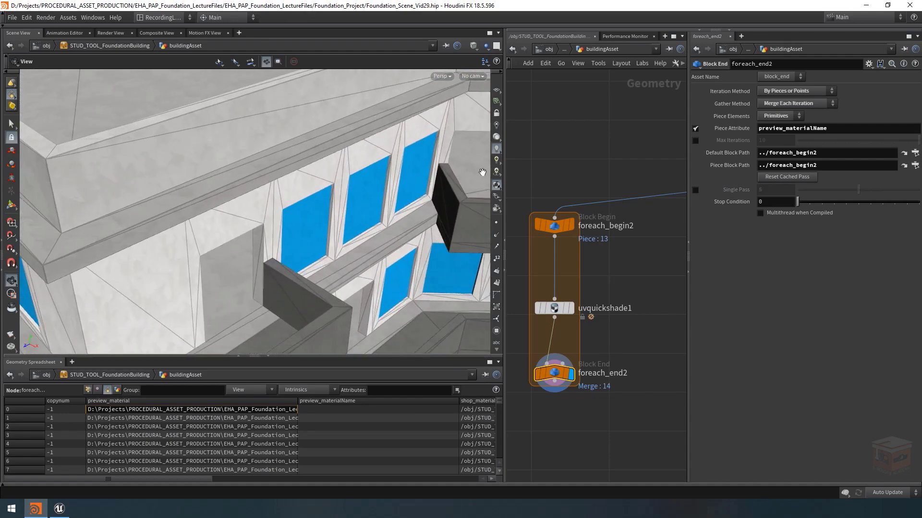
mouse_move(227, 156)
middle_mouse_down()
mouse_move(226, 148)
mouse_move(216, 164)
middle_mouse_up()
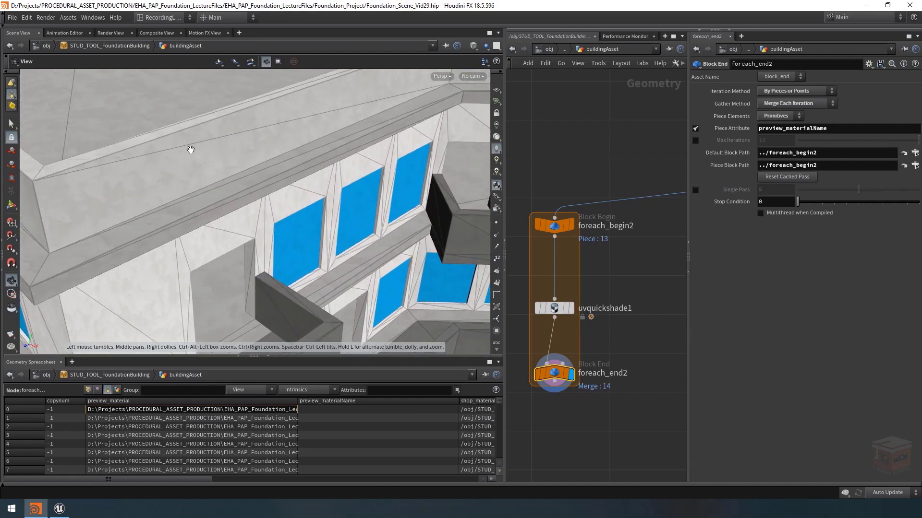
mouse_move(190, 150)
left_mouse_down()
mouse_move(319, 181)
mouse_move(362, 163)
mouse_move(178, 144)
left_mouse_up()
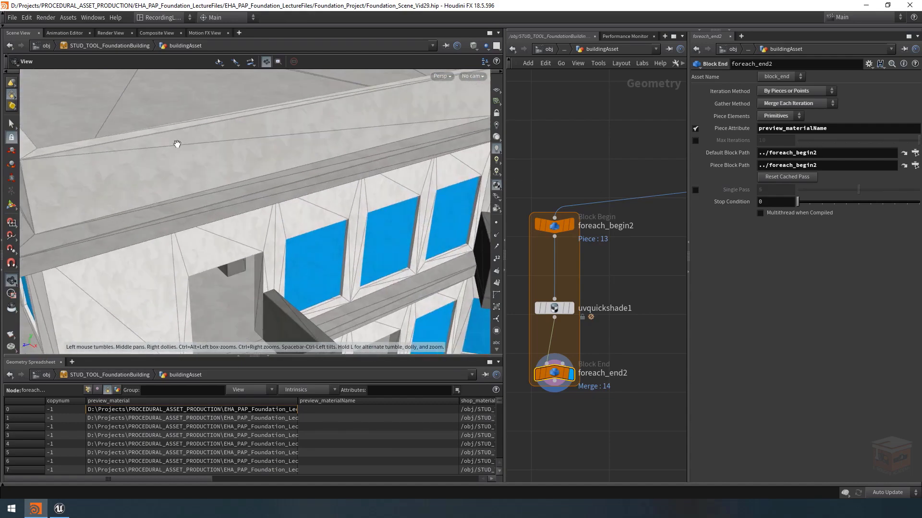
right_click_drag(289, 161, 202, 154)
middle_click_drag(298, 129, 225, 122)
right_click_drag(225, 122, 158, 116)
middle_click_drag(311, 200, 280, 224)
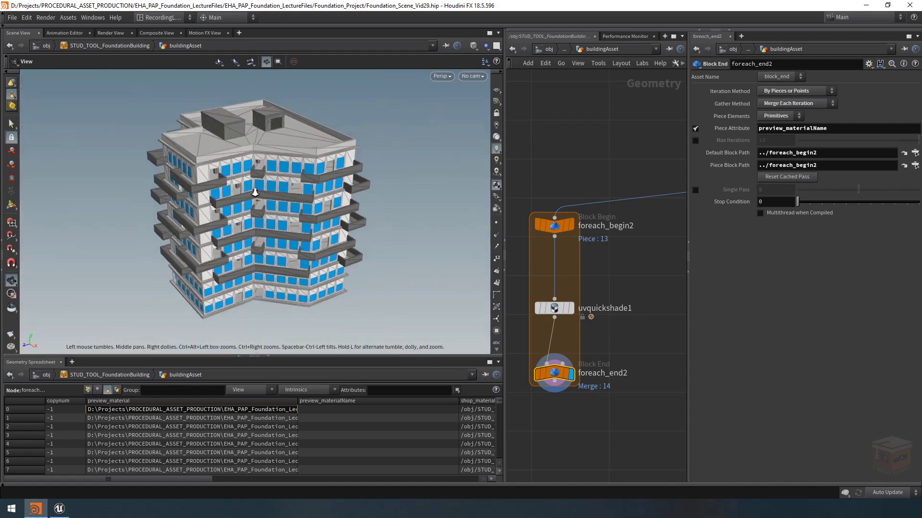
right_click_drag(280, 224, 297, 259)
- Look inside uvquickshade1 at its internal network with shop_definition, and return to the buildingAsset level
middle_click_drag(599, 273, 629, 265)
left_click(585, 301)
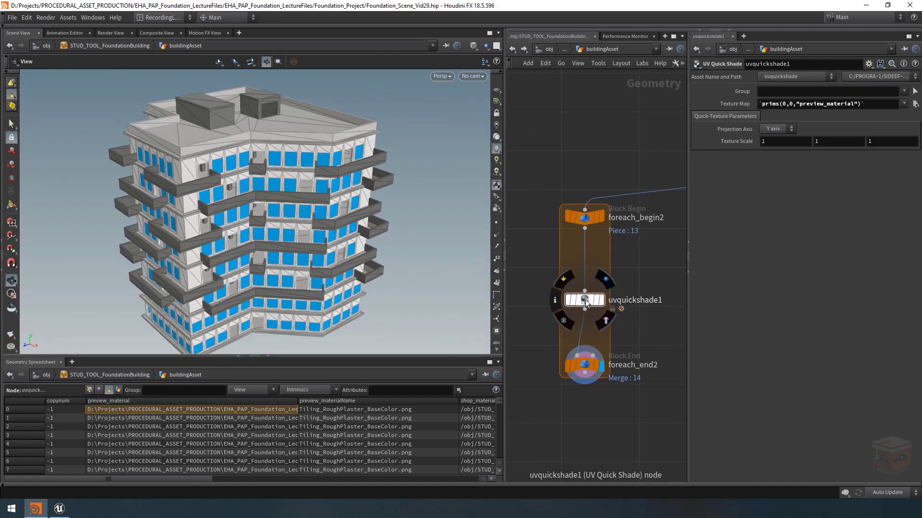
double_click(585, 301)
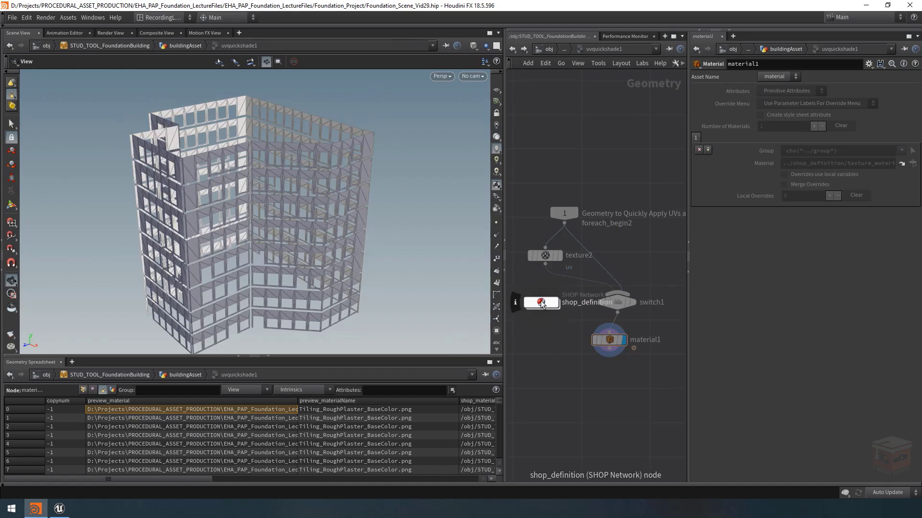
left_click_drag(541, 303, 525, 303)
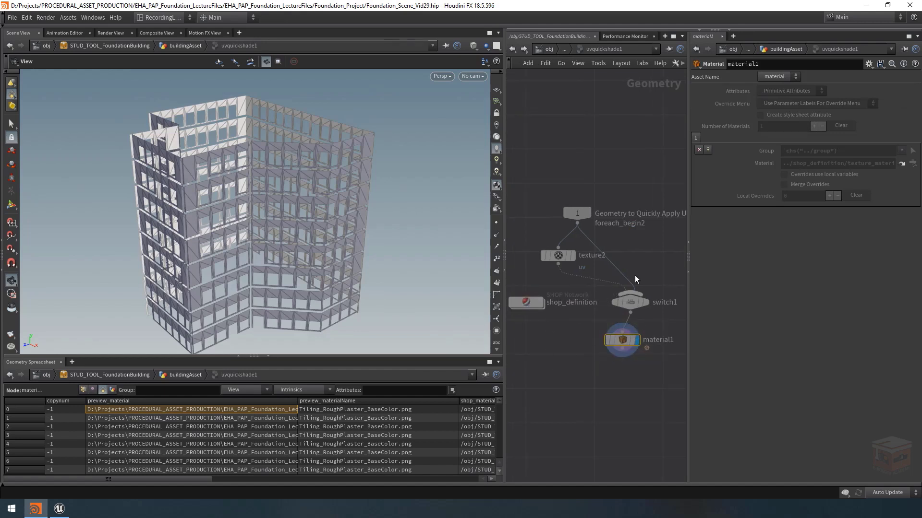
left_click(566, 48)
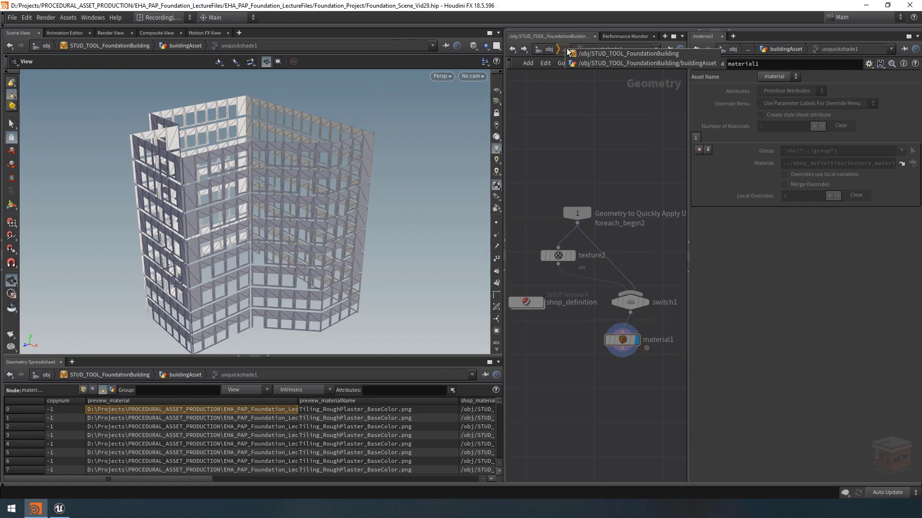
left_click(587, 63)
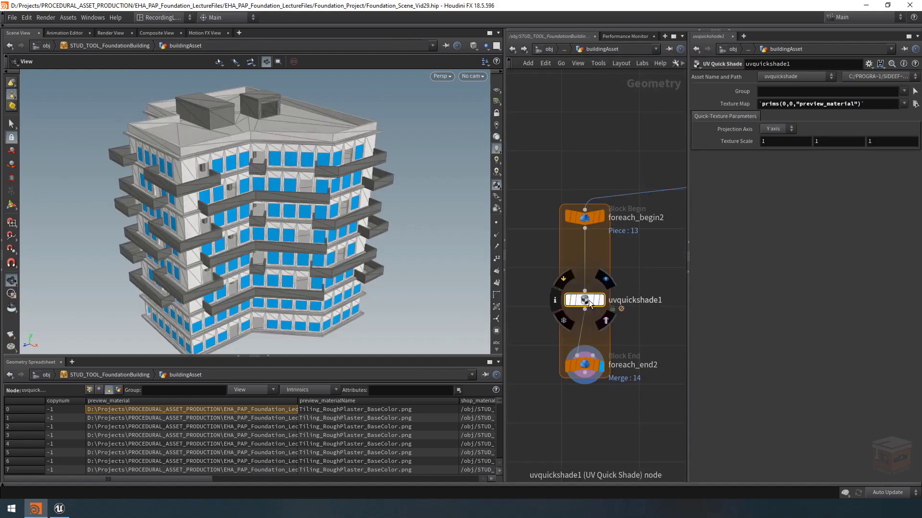
- Reopen uvquickshade1, examine its shop_definition and material1 nodes, and go back to buildingAsset
left_click_drag(588, 301, 587, 305)
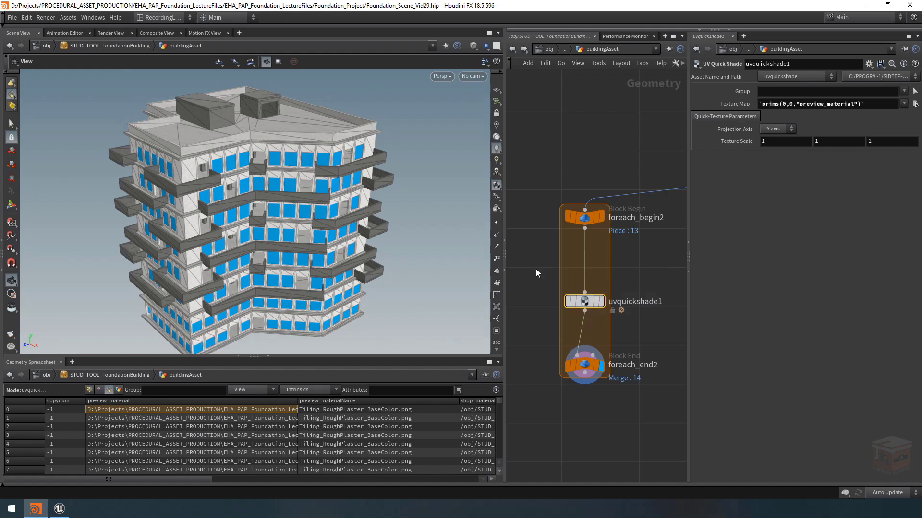
double_click(586, 303)
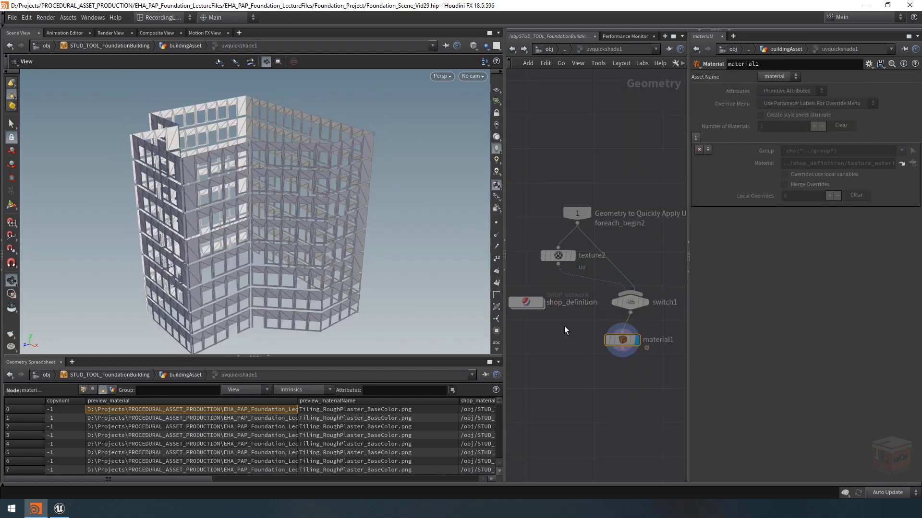
left_click(531, 304)
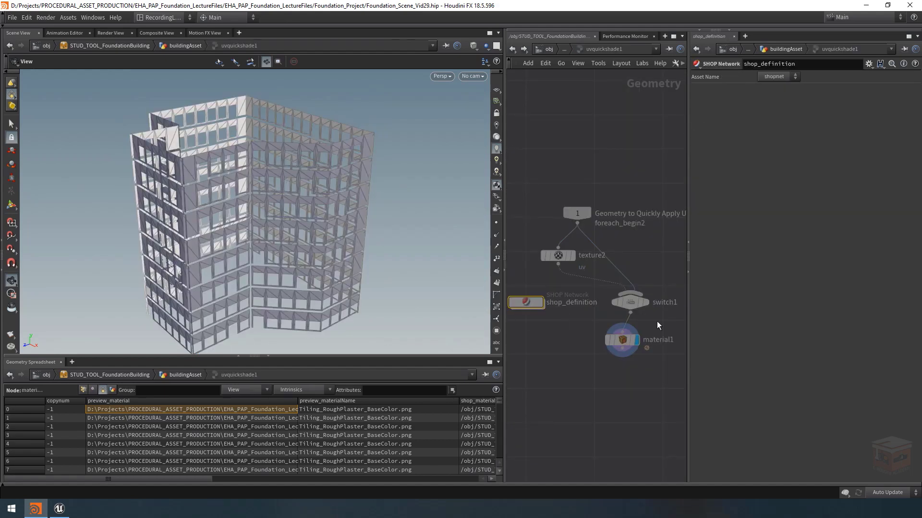
left_click_drag(665, 319, 579, 373)
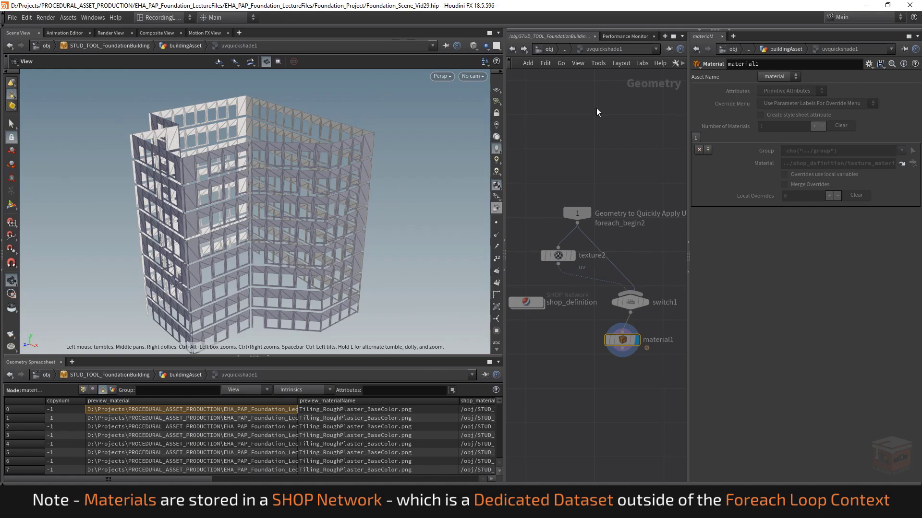
left_click(565, 50)
left_click(589, 69)
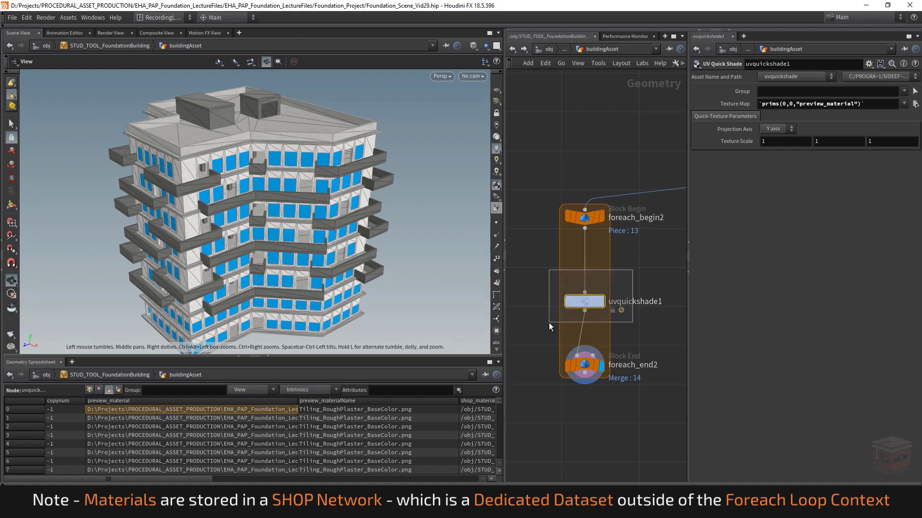
- Select the whole for-each block, then only foreach_end2 to review its loop settings
mouse_move(580, 304)
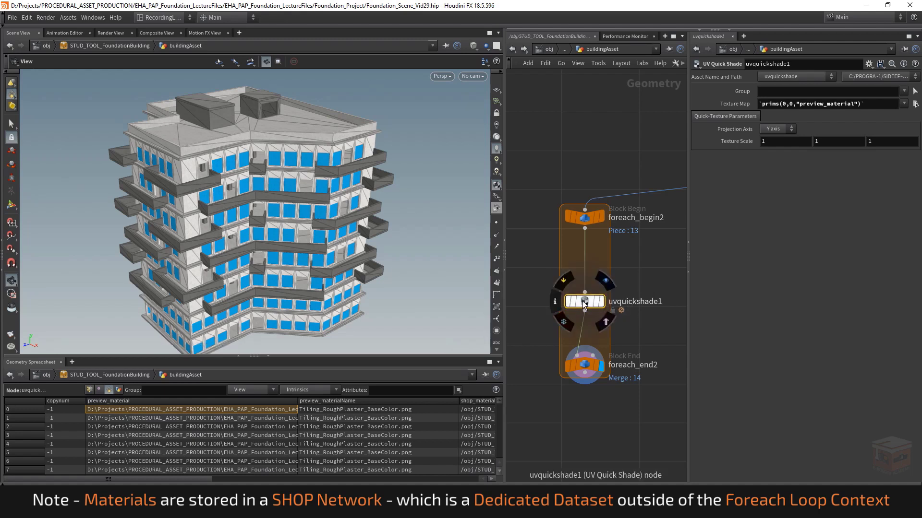
left_click_drag(652, 163, 540, 412)
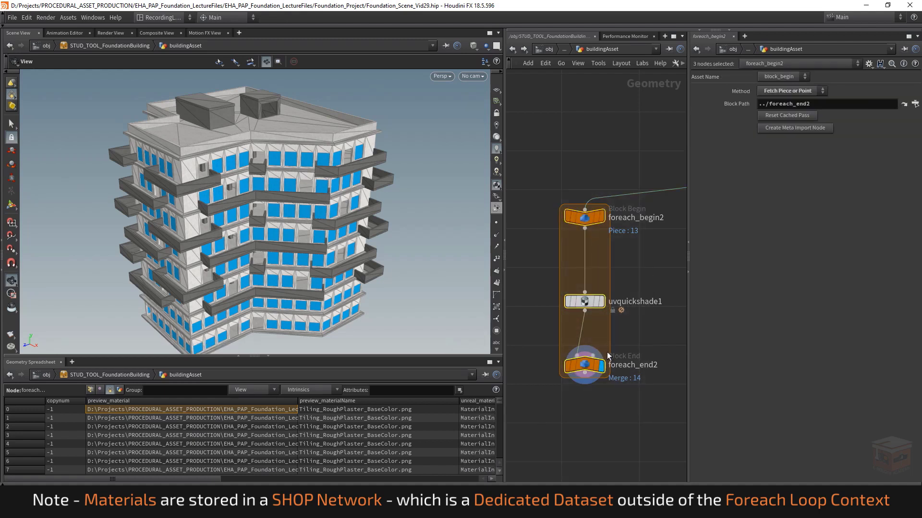
left_click(634, 329)
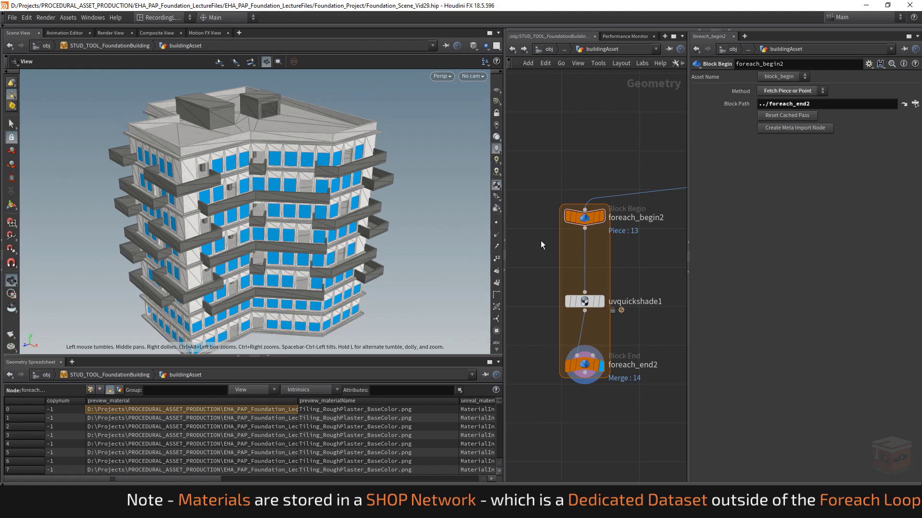
left_click_drag(646, 330, 554, 400)
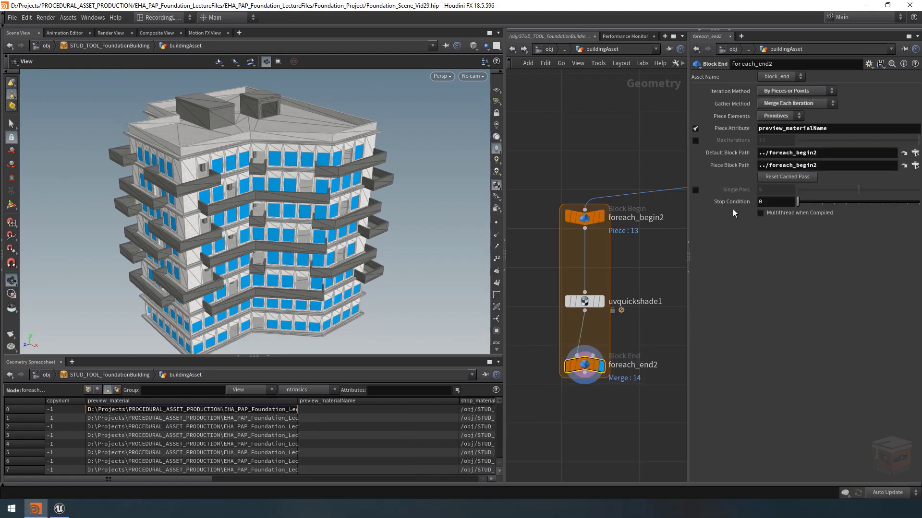
- Preview single passes 5, 4 and 2 of the foreach_end2 loop, restore all passes, and inspect the building's upper corner and balconies
left_click(695, 192)
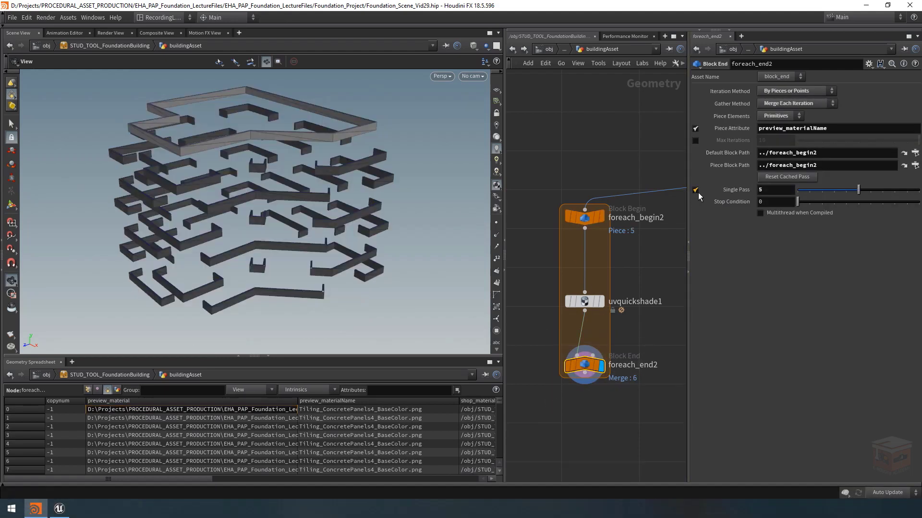
left_click_drag(847, 190, 883, 189)
left_click(848, 191)
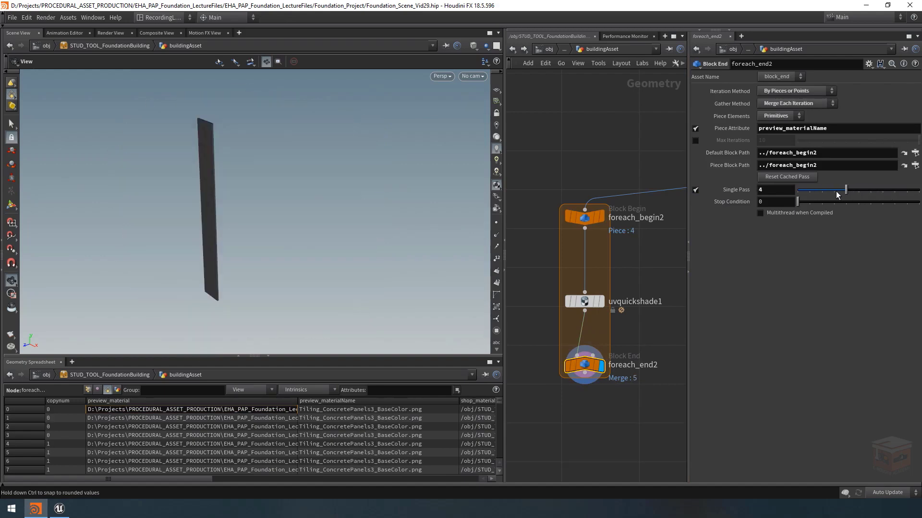
left_click(826, 191)
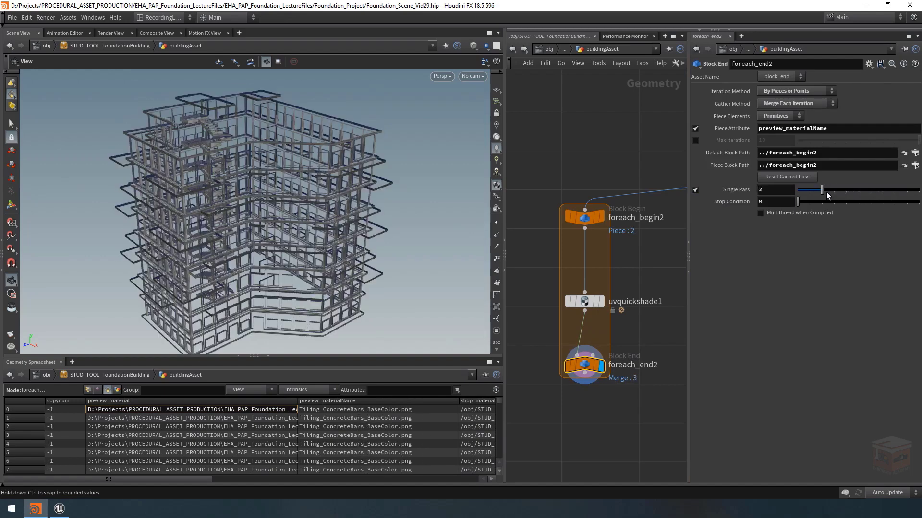
left_click(695, 189)
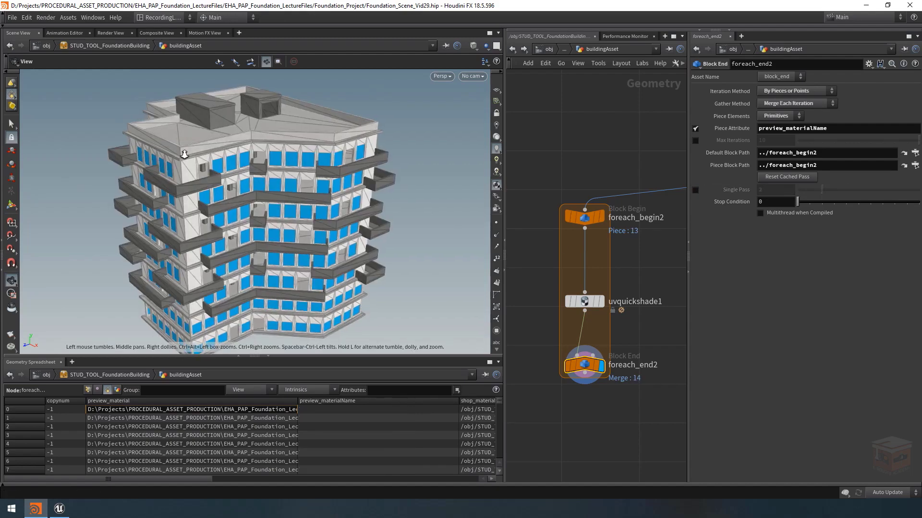
right_click_drag(408, 187, 509, 185)
left_click_drag(269, 254, 208, 207)
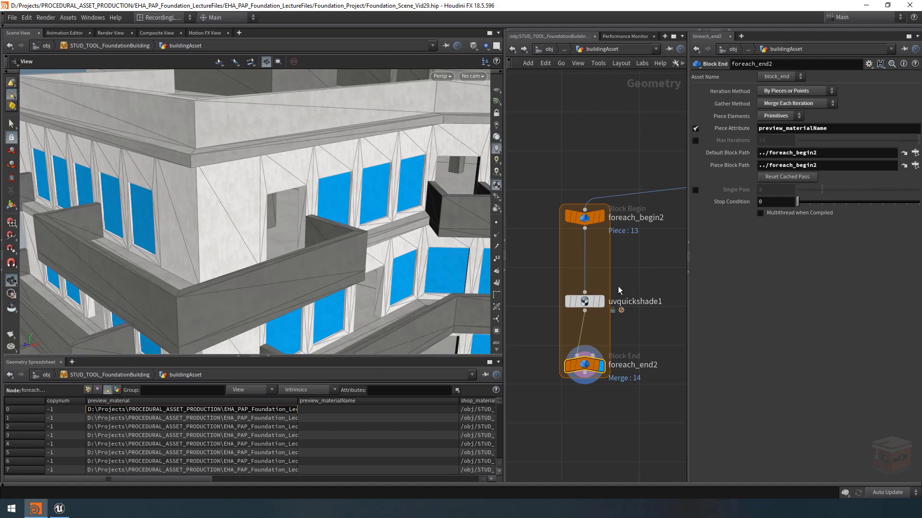
scroll(638, 257, "down", 3)
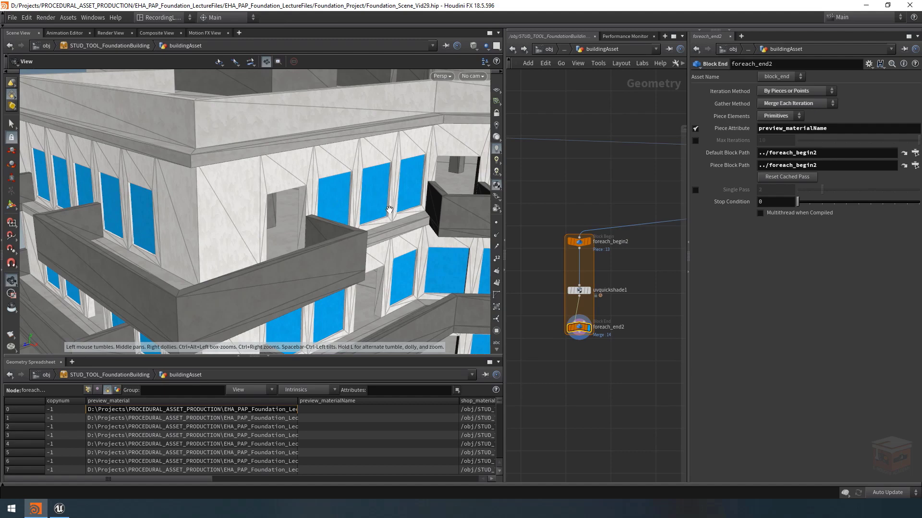
left_click_drag(384, 210, 331, 205)
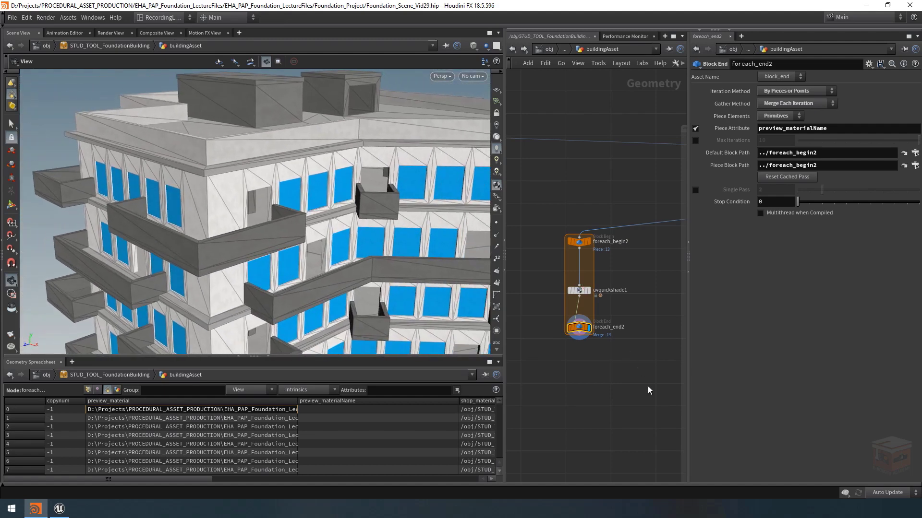
- Delete the whole for-each block of foreach_begin2, uvquickshade1 and foreach_end2
left_click_drag(634, 379, 499, 173)
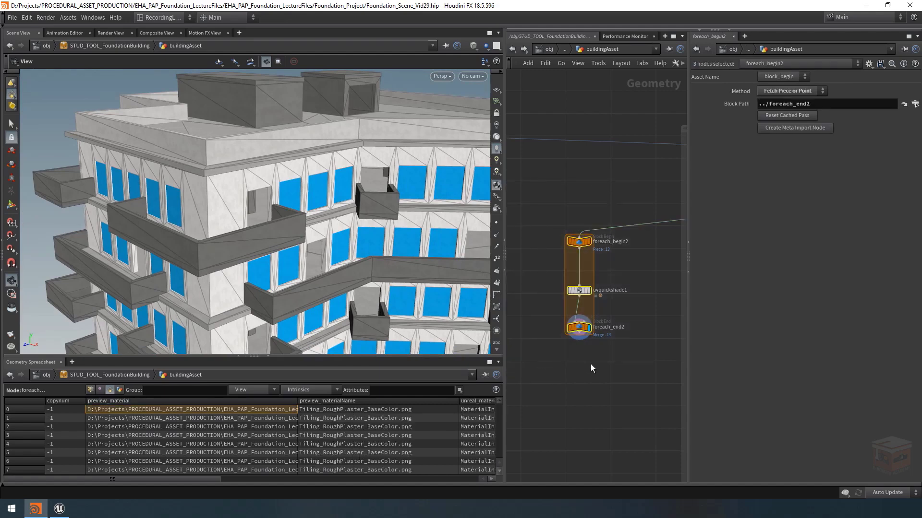
key("Delete")
key("h")
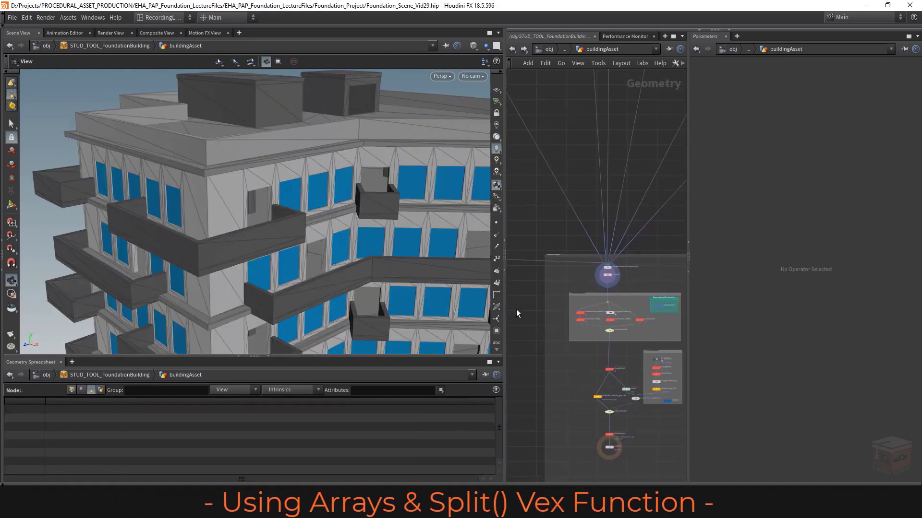
- Add a Subnetwork beside normal3 and name it assign_Optimized_Quickshades_H18.5
scroll(651, 248, "down", 2)
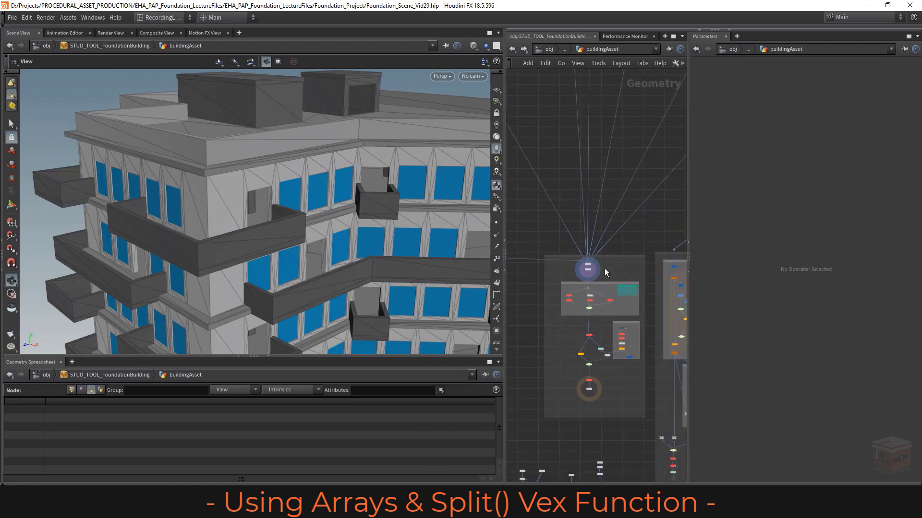
right_click_drag(354, 248, 140, 213)
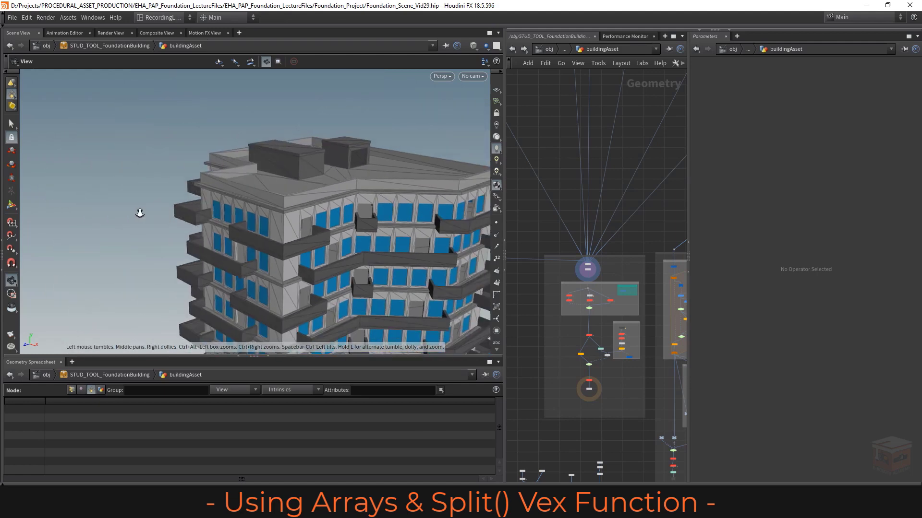
middle_click_drag(357, 259, 265, 178)
right_click_drag(297, 188, 259, 194)
middle_click_drag(259, 194, 264, 201)
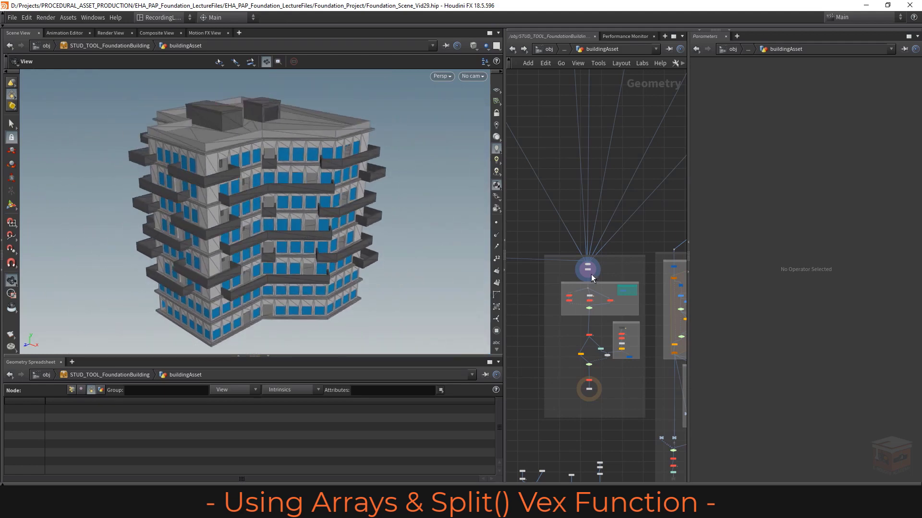
scroll(592, 274, "up", 5)
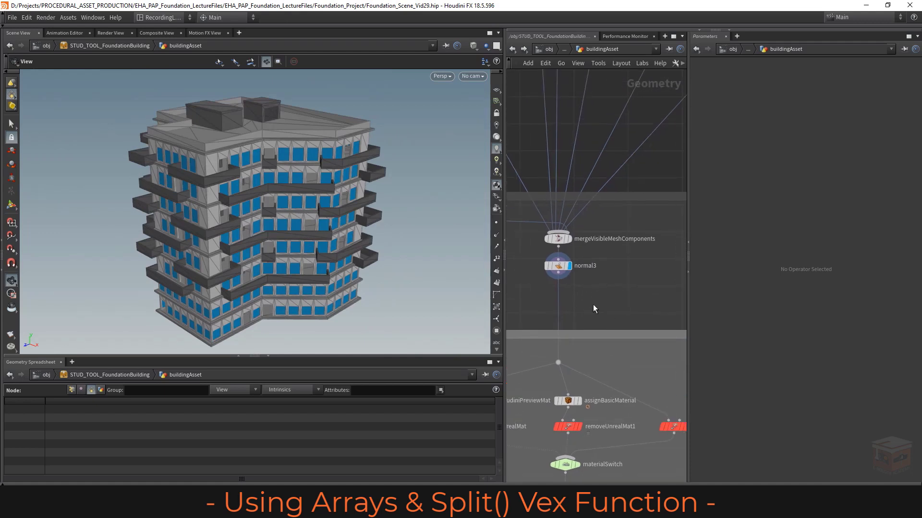
middle_click_drag(604, 294, 581, 301)
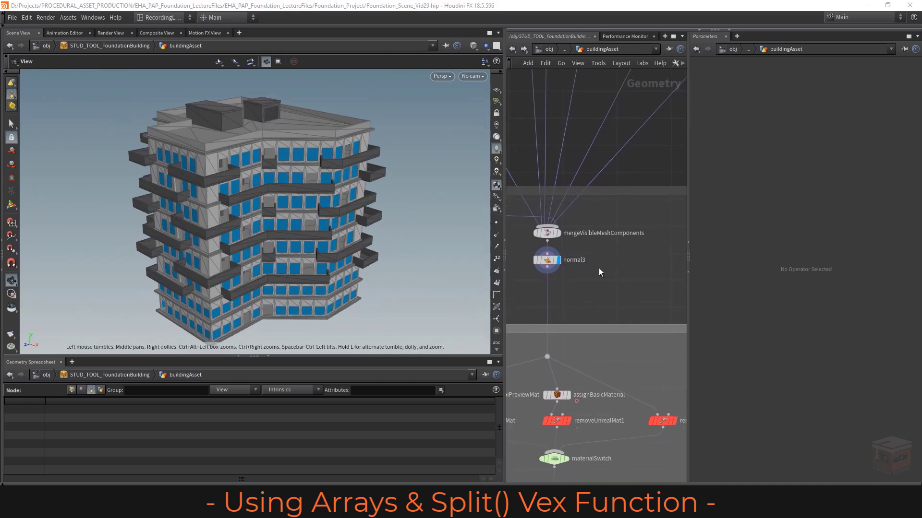
key("Tab")
type("subne")
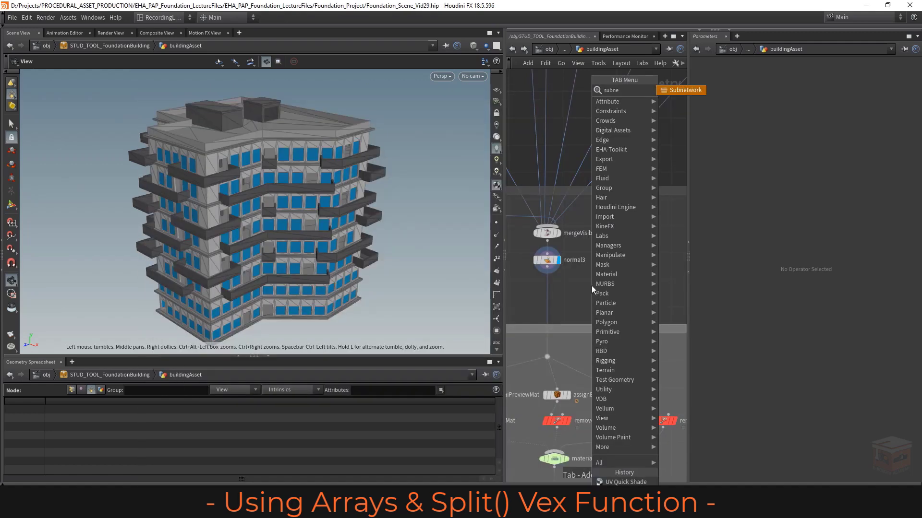
key("Return")
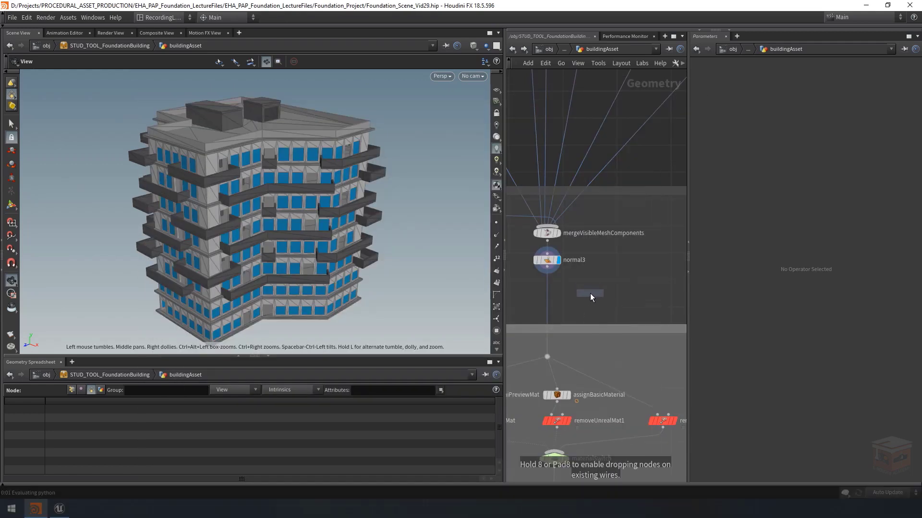
left_click(590, 294)
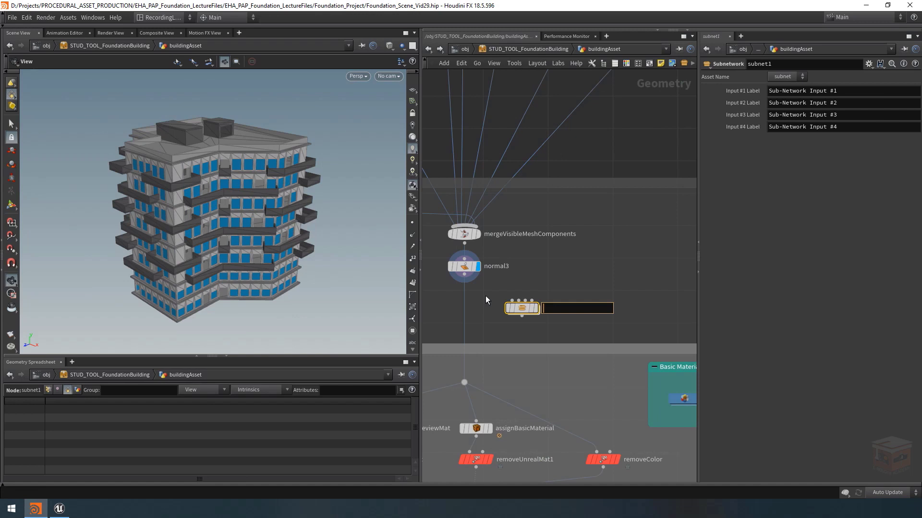
type("assign_Optimized_Quickshades_H18.5")
key("Return")
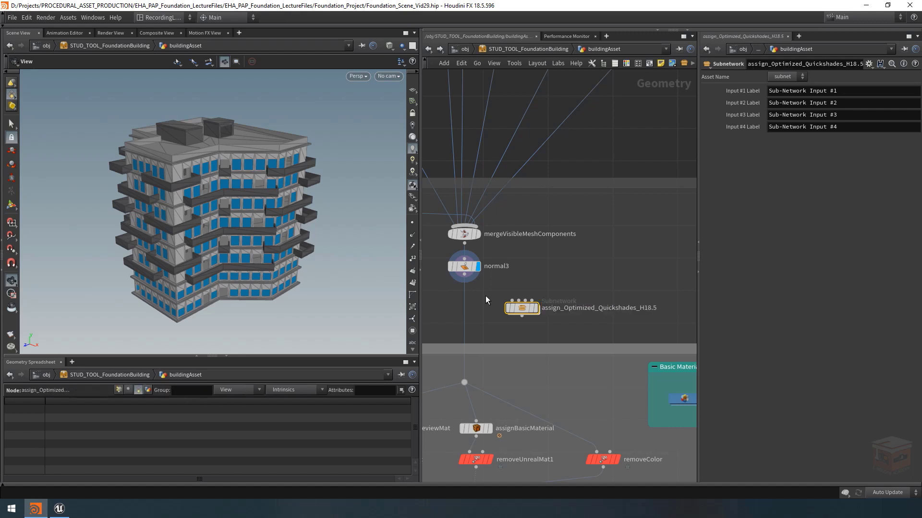
- Connect normal3 to the first input of assign_Optimized_Quickshades_H18.5 and display the subnetwork
left_click_drag(464, 274, 512, 301)
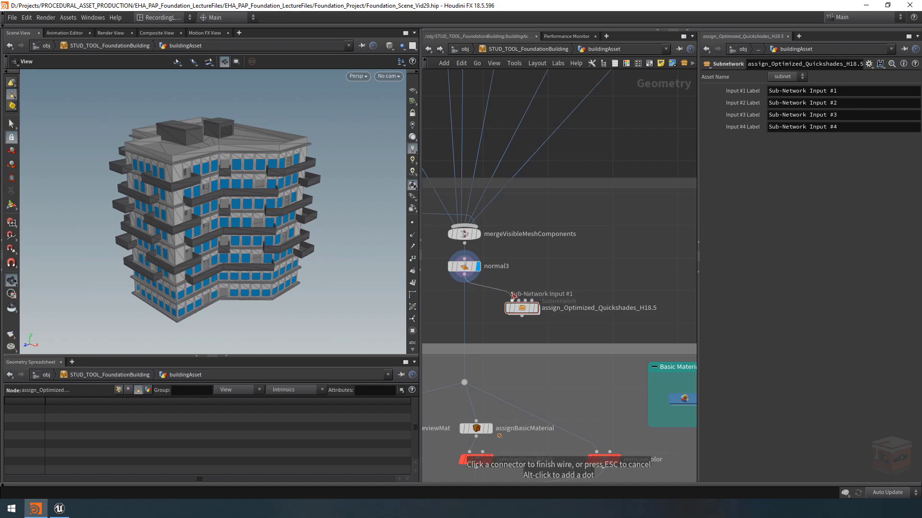
middle_click_drag(554, 279, 576, 274)
left_click(557, 304)
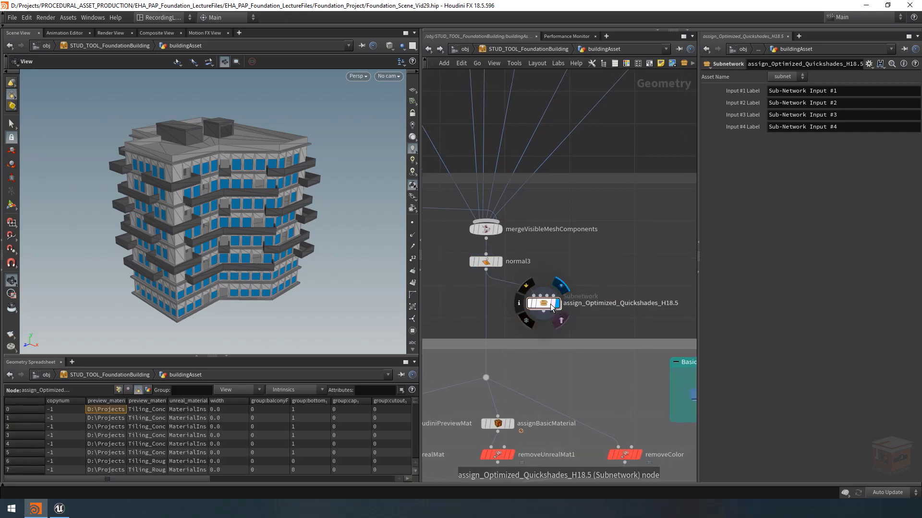
- Inside assign_Optimized_Quickshades_H18.5, space input 1 and output0 far apart vertically and move inputs 2 to 4 up out of the way
double_click(545, 303)
middle_click_drag(475, 373, 569, 354)
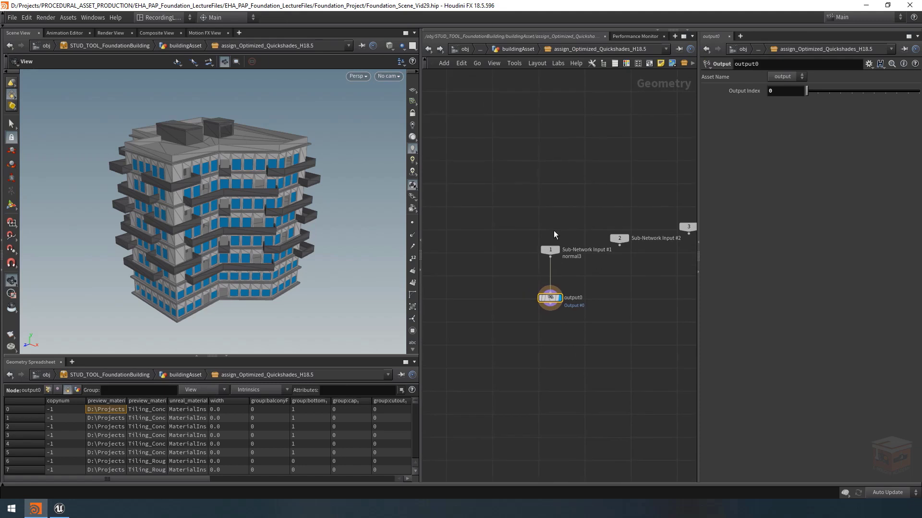
left_click_drag(576, 226, 551, 169)
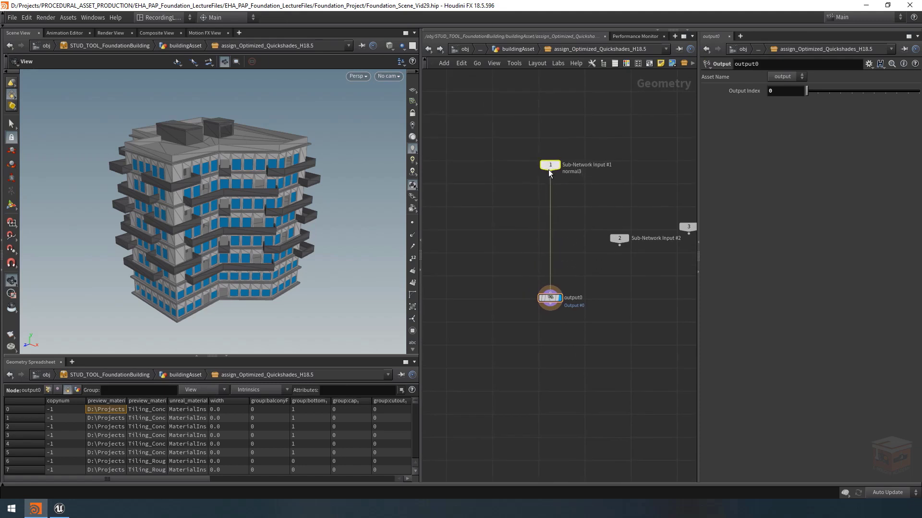
left_click_drag(552, 307, 552, 407)
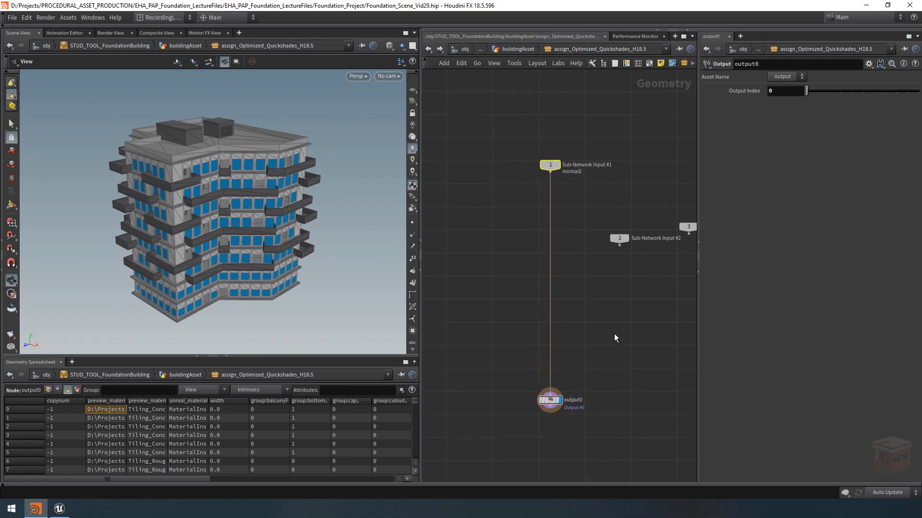
middle_click_drag(615, 335, 504, 352)
scroll(558, 258, "down", 3)
left_click_drag(509, 177, 677, 334)
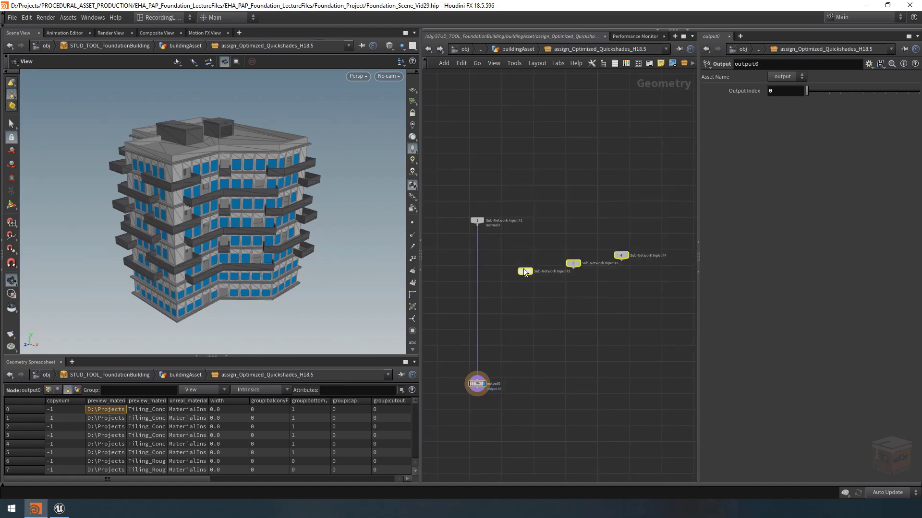
left_click_drag(525, 269, 582, 163)
left_click(535, 244)
- Insert a Null on the wire below Sub-Network Input #1 and name it input
middle_click_drag(535, 243, 574, 262)
scroll(522, 267, "up", 3)
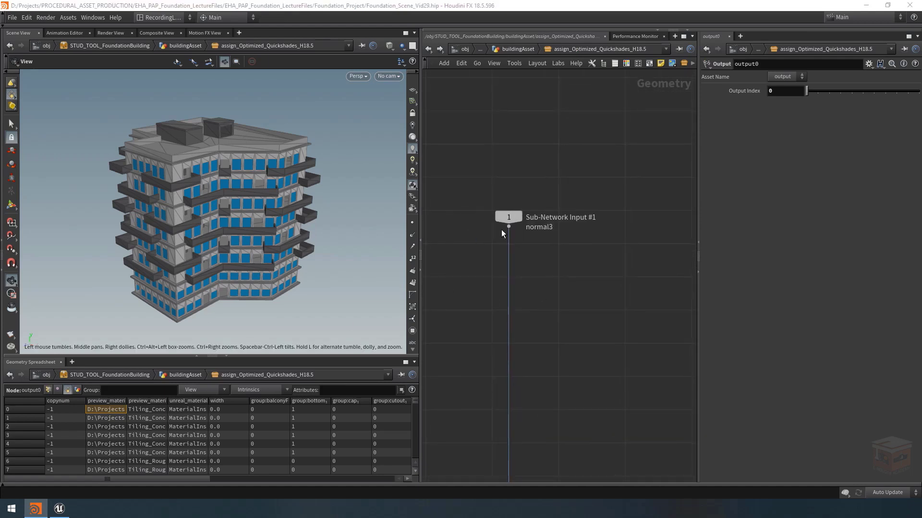
middle_click_drag(529, 266, 512, 250)
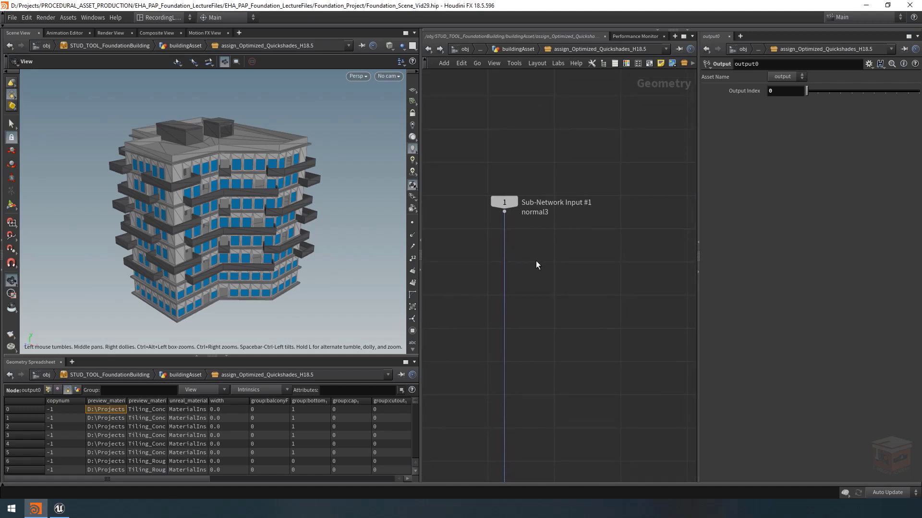
key("Tab")
type("null")
key("Return")
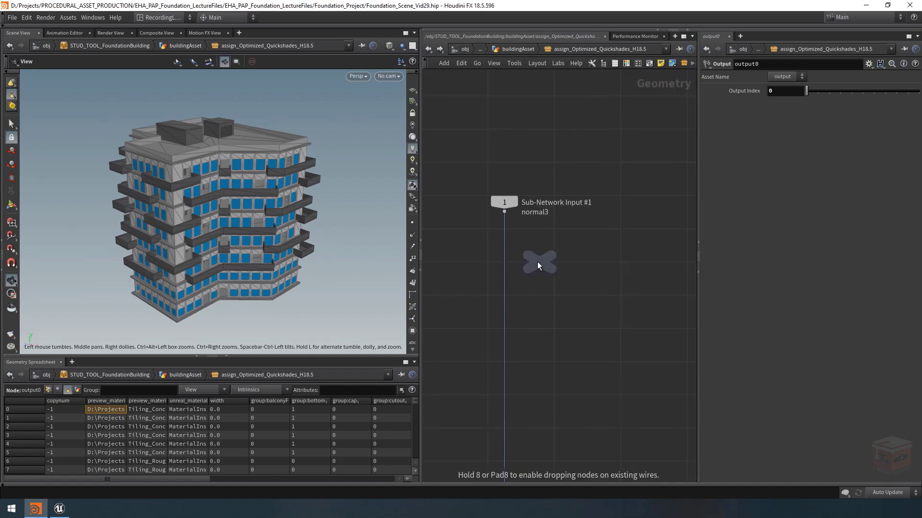
left_click(532, 256)
left_click_drag(505, 269, 476, 266)
left_click(530, 263)
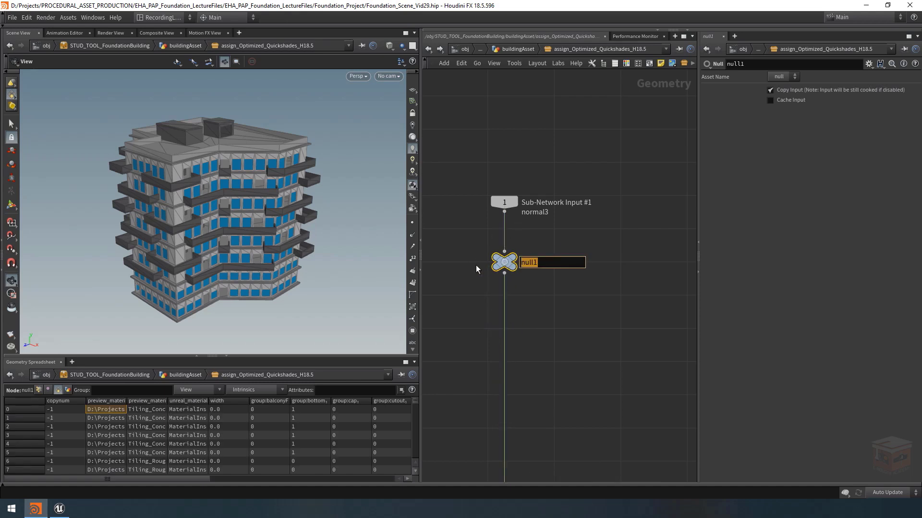
type("input")
key("Return")
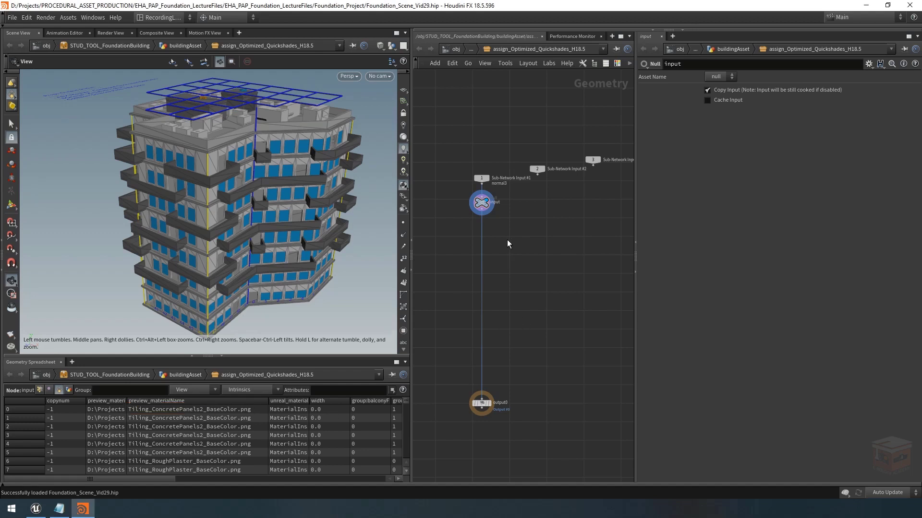
- Insert an Attribute Wrangle between the input null and output0 and name it removeExtension
key("Tab")
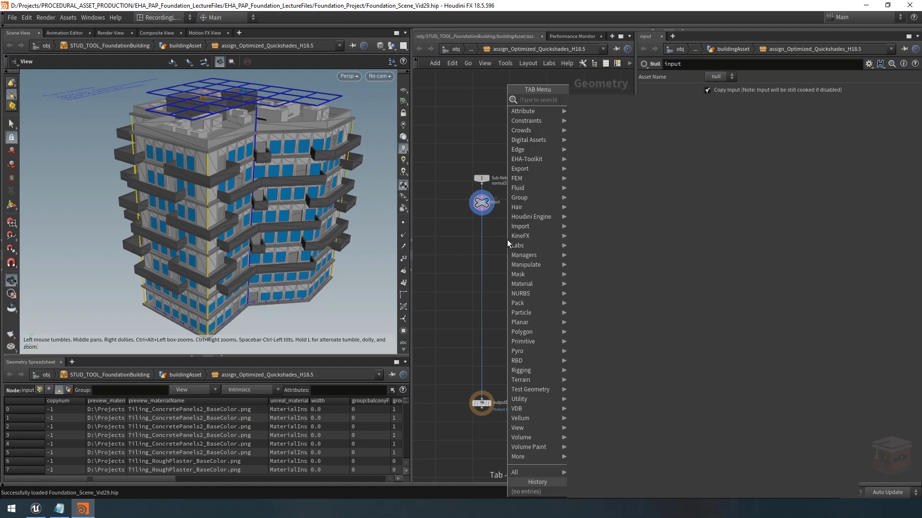
type("attribwra")
key("Return")
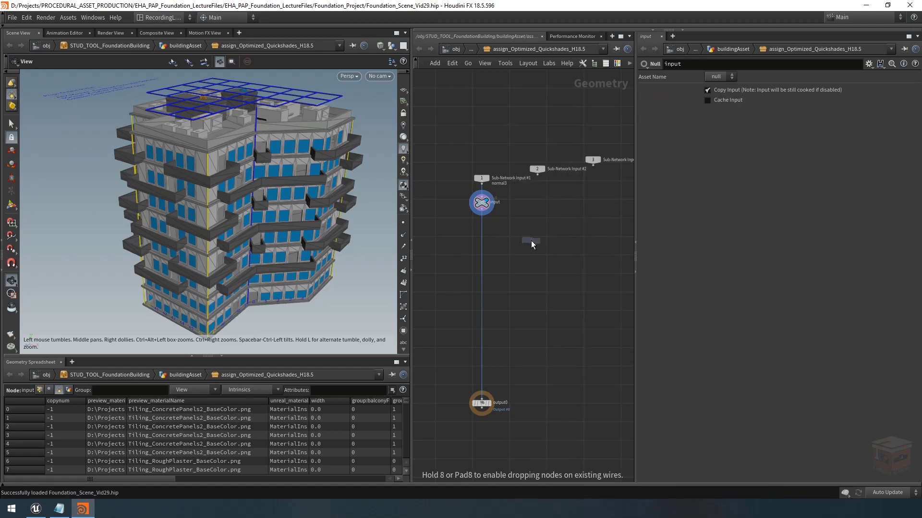
scroll(494, 229, "up", 3)
left_click(508, 241)
mouse_move(472, 239)
left_mouse_down()
mouse_move(508, 244)
mouse_move(476, 244)
left_mouse_up()
double_click(506, 241)
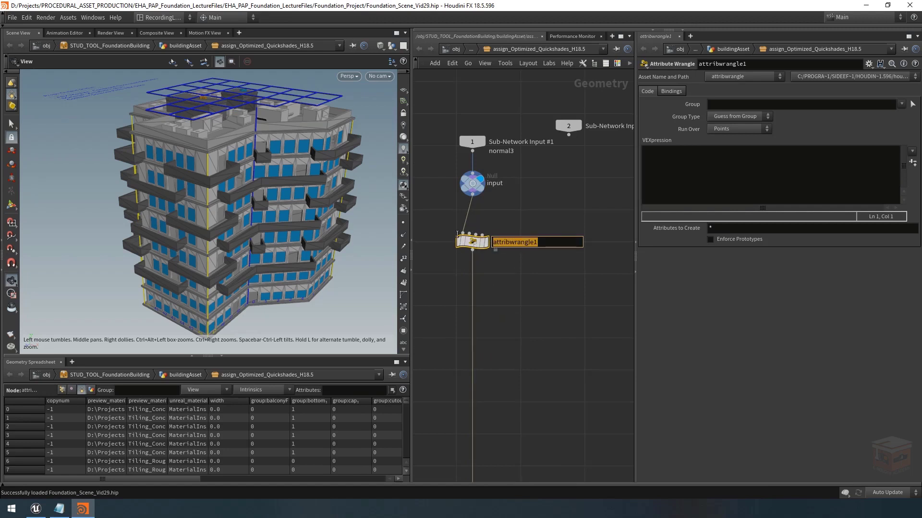
type("removeExtension")
key("Return")
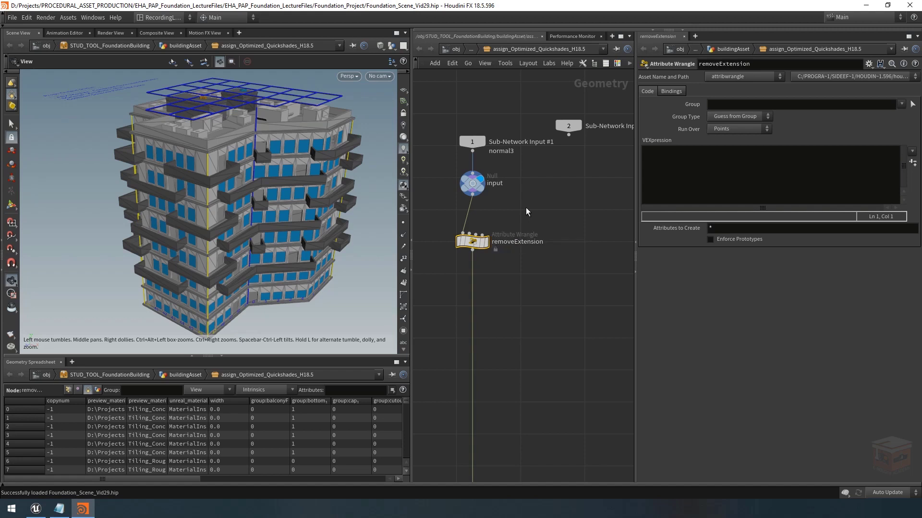
- Set the removeExtension wrangle to run over Primitives
key("h")
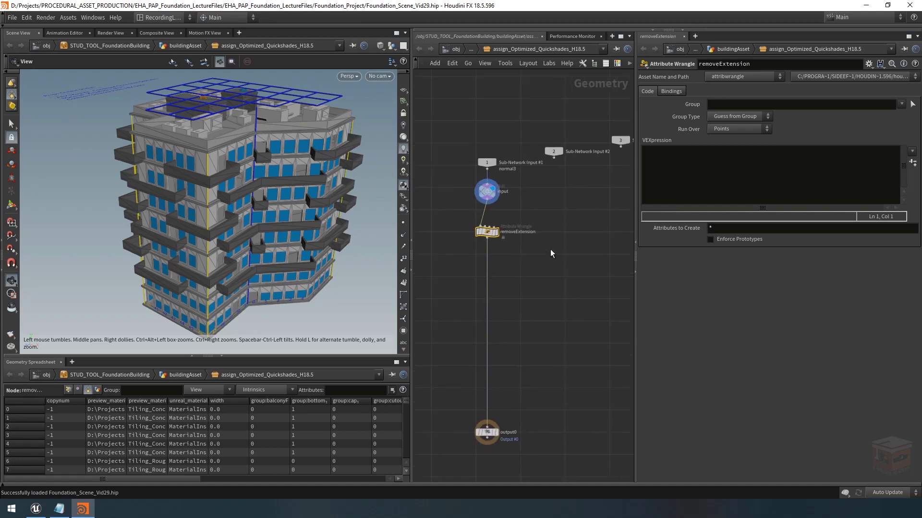
left_click(744, 129)
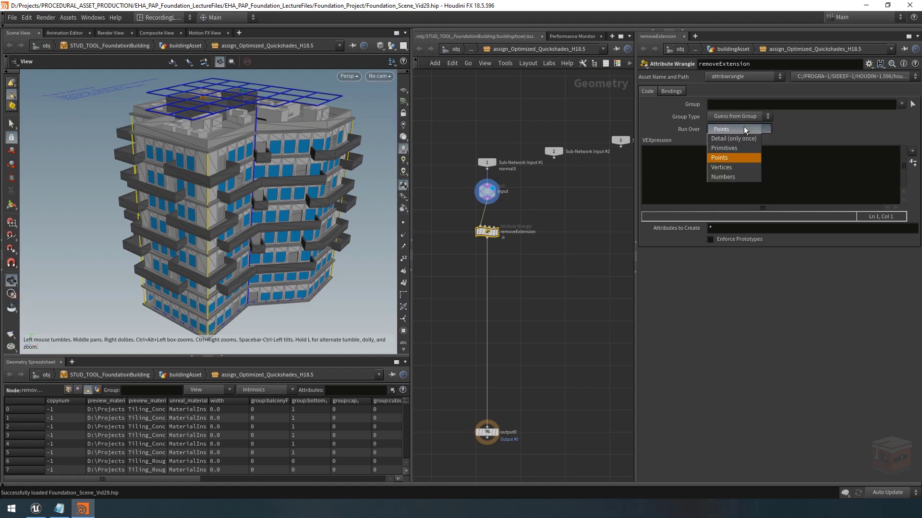
left_click(728, 148)
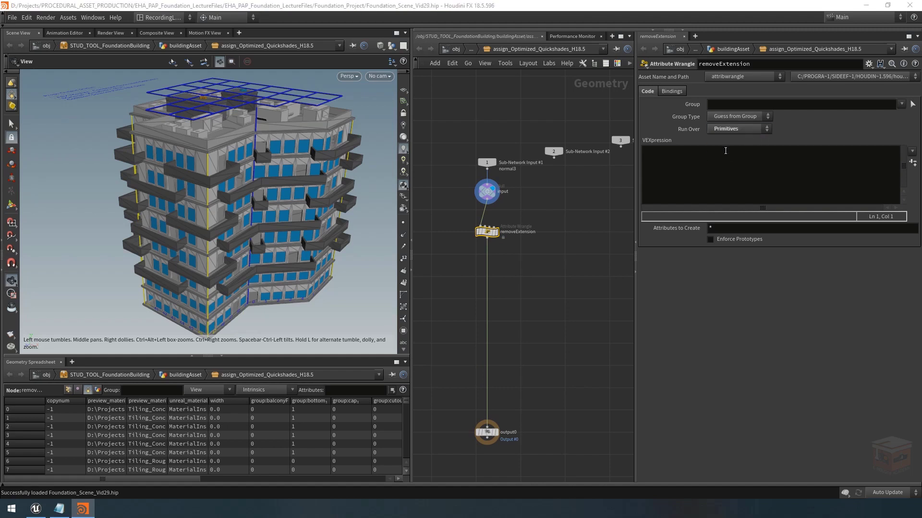
left_click(679, 163)
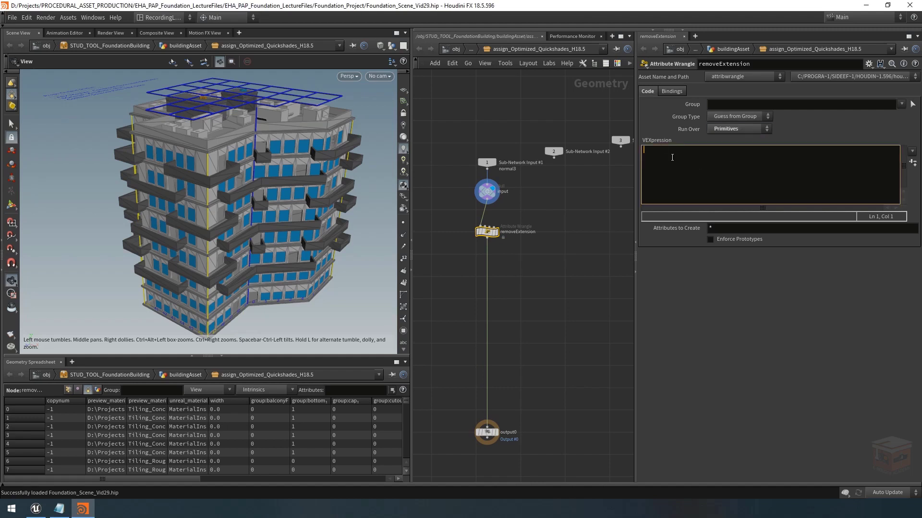
left_click(732, 128)
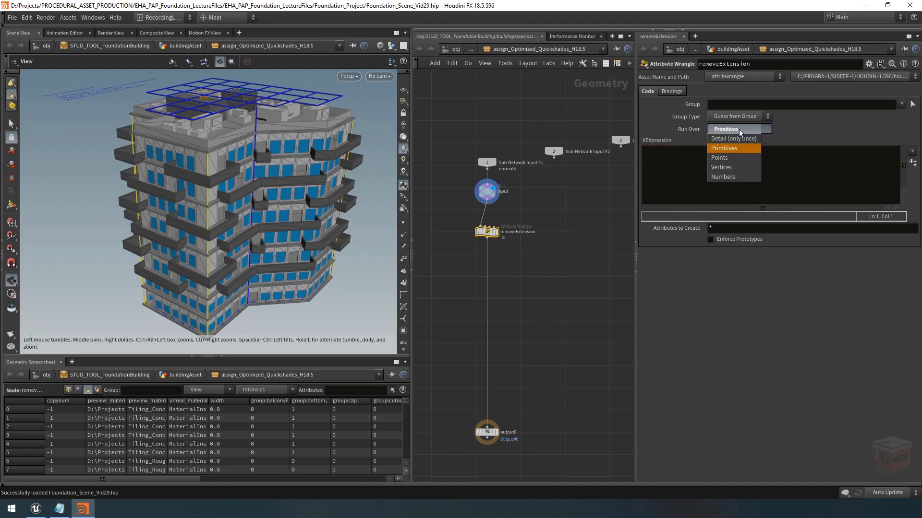
left_click(731, 129)
left_click(699, 159)
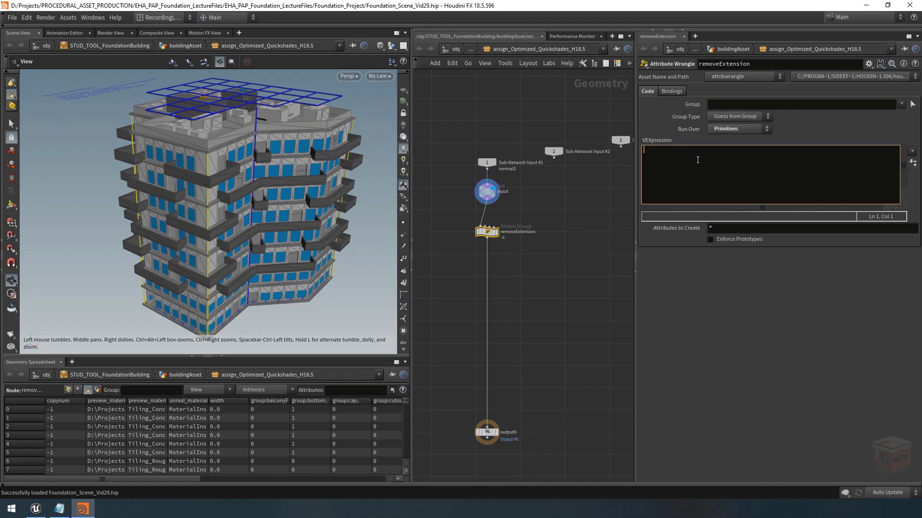
- Write the VEX test line split("mat1.mat2","."); in the removeExtension wrangle
type("split(")
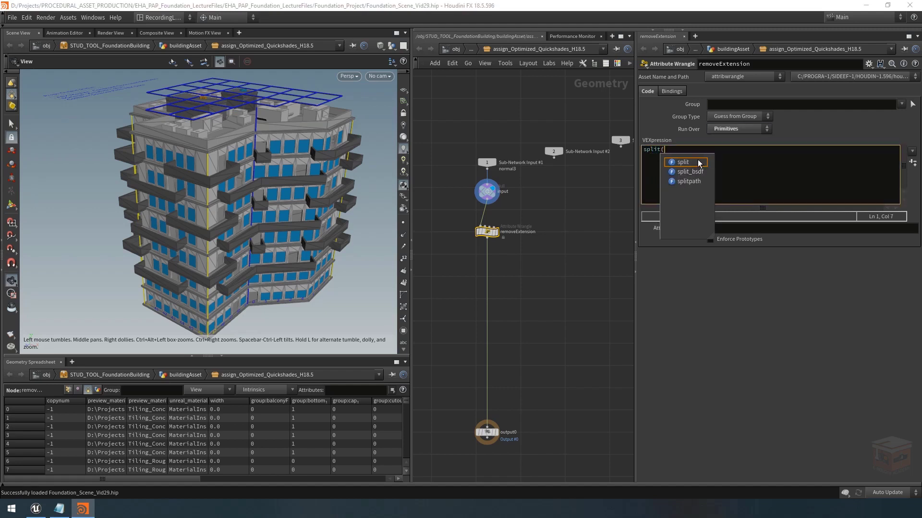
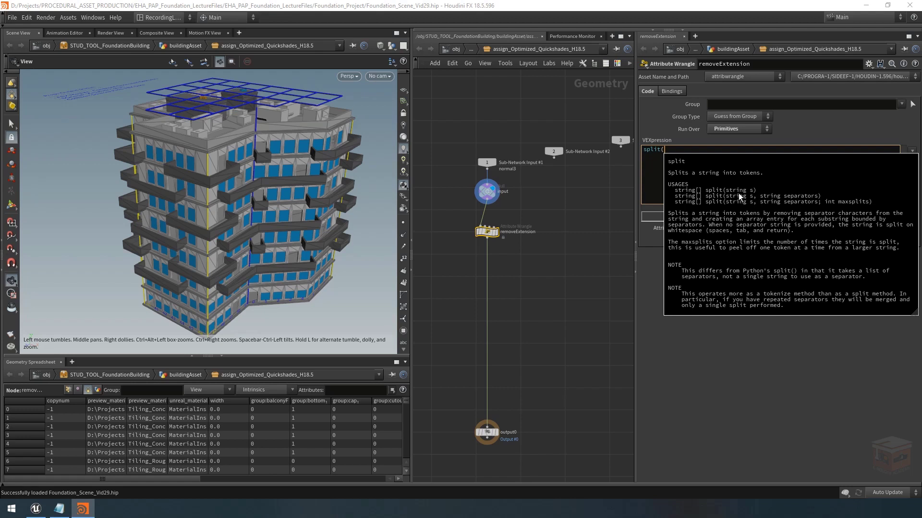
left_click(677, 151)
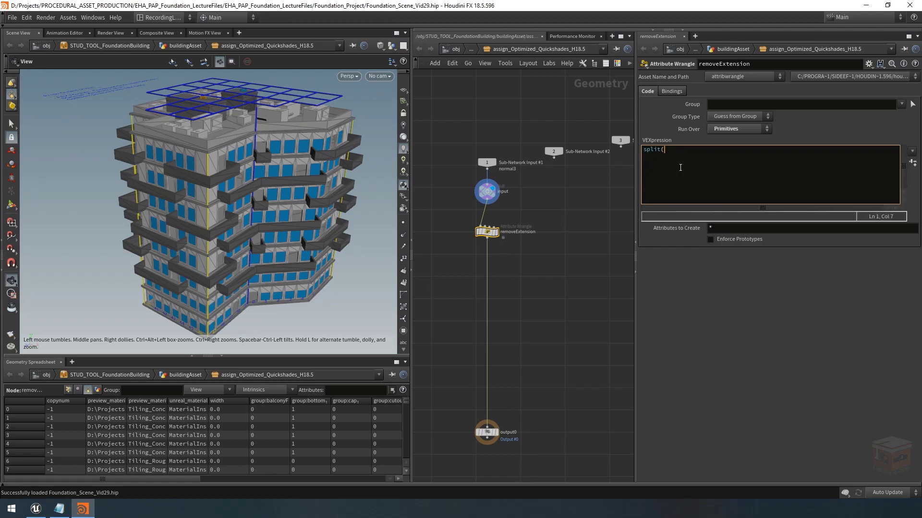
type("\"")
type("matl")
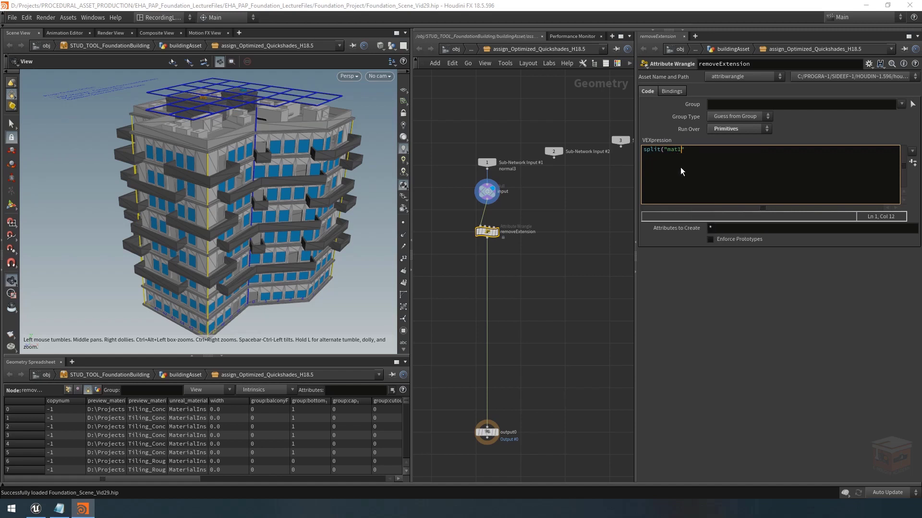
type(".mat2\",\".")
type(");")
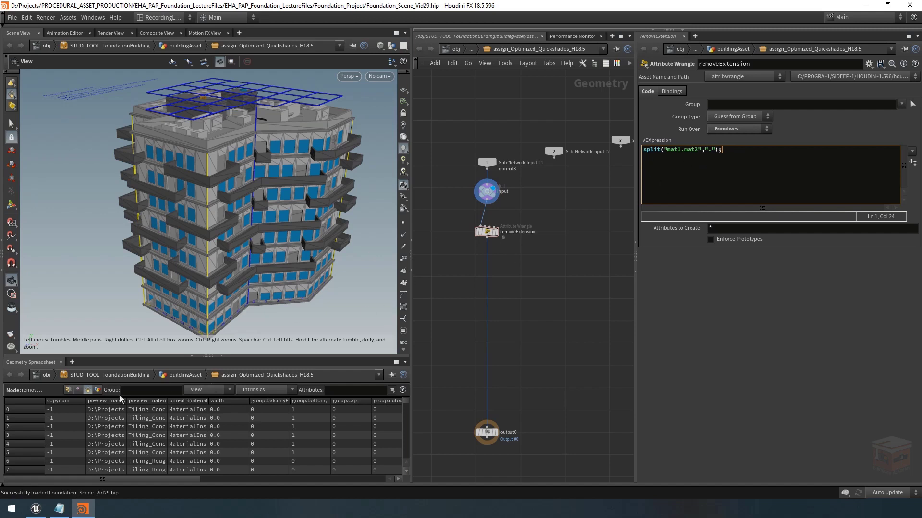
- Assign the split call to the attribute s@test and set the display flag on removeExtension
left_click(643, 151)
type("s@test =")
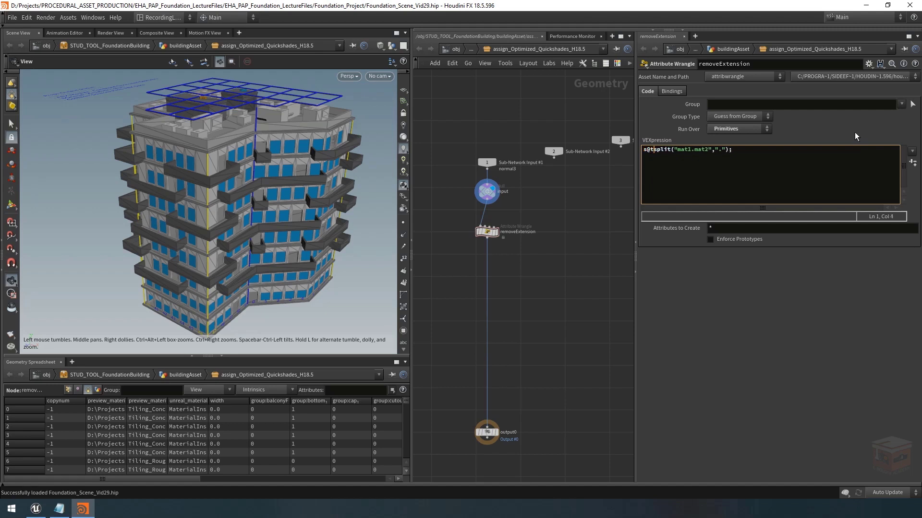
left_click(563, 228)
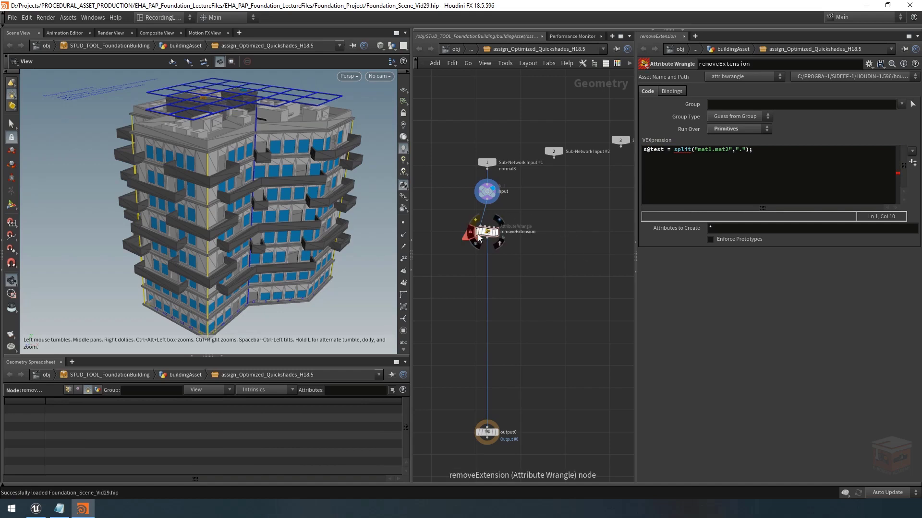
scroll(484, 232, "up", 2)
left_click(506, 232)
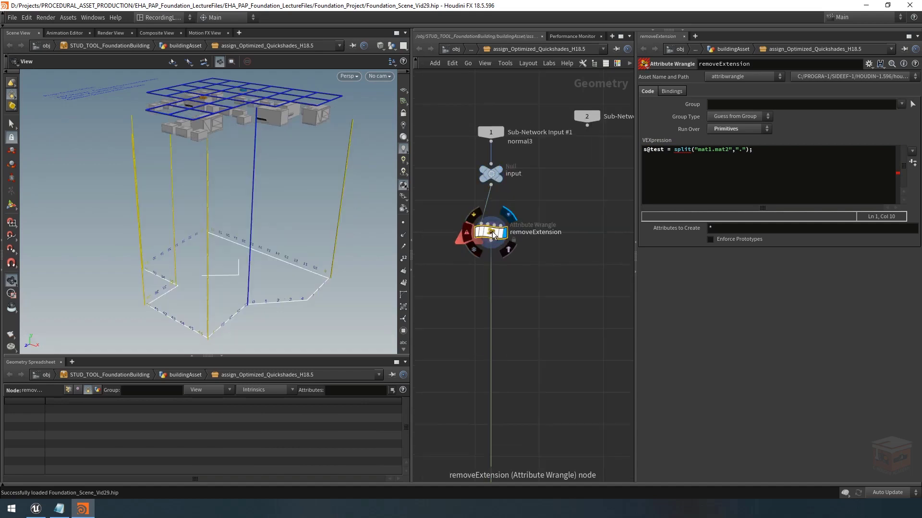
left_click(466, 235)
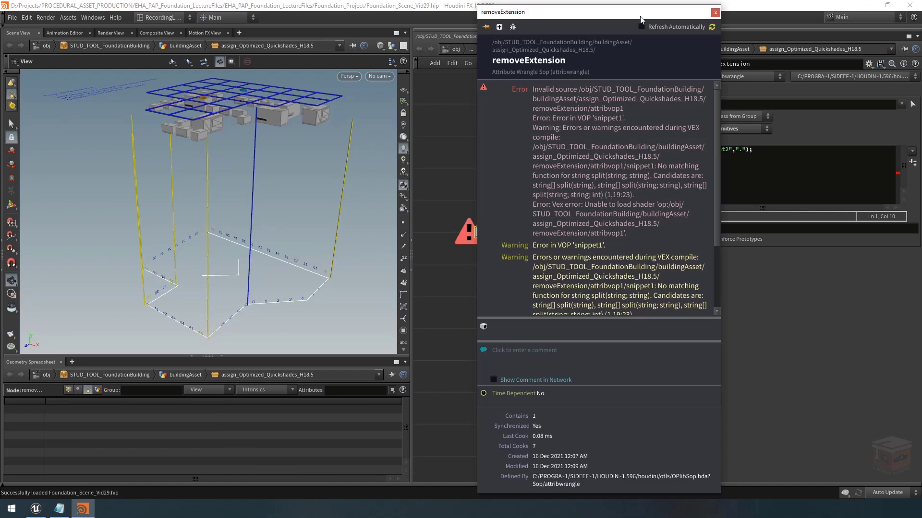
left_click_drag(641, 20, 304, 17)
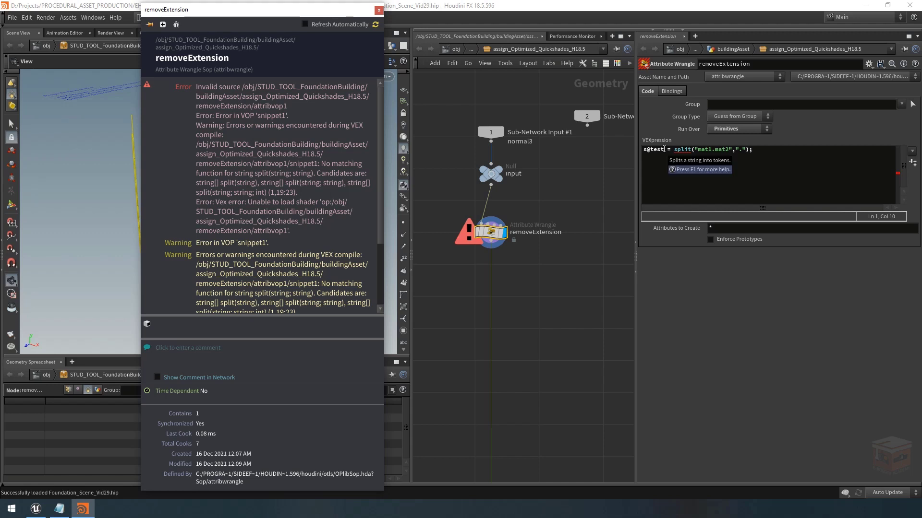
left_click(646, 150)
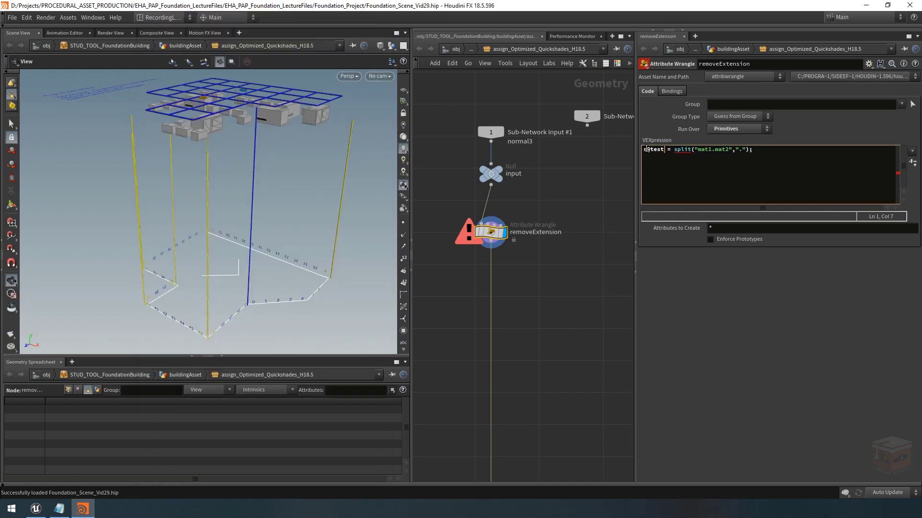
type("[]")
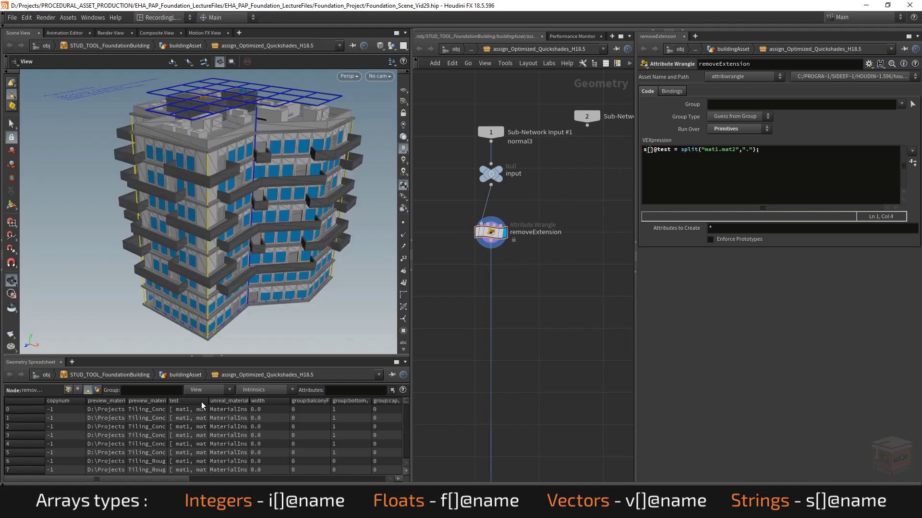
- Widen the test and preview_materialName columns in the geometry spreadsheet so their full values can be read
left_click_drag(207, 400, 253, 400)
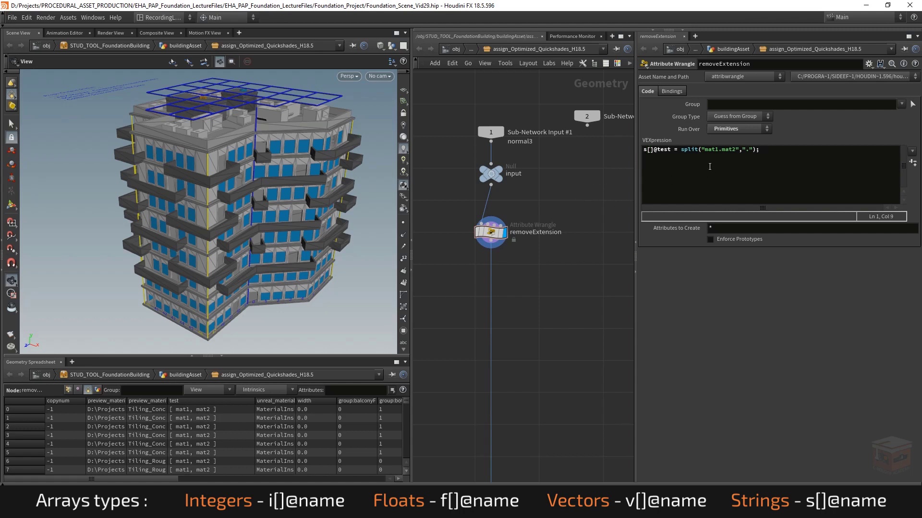
left_click(691, 170)
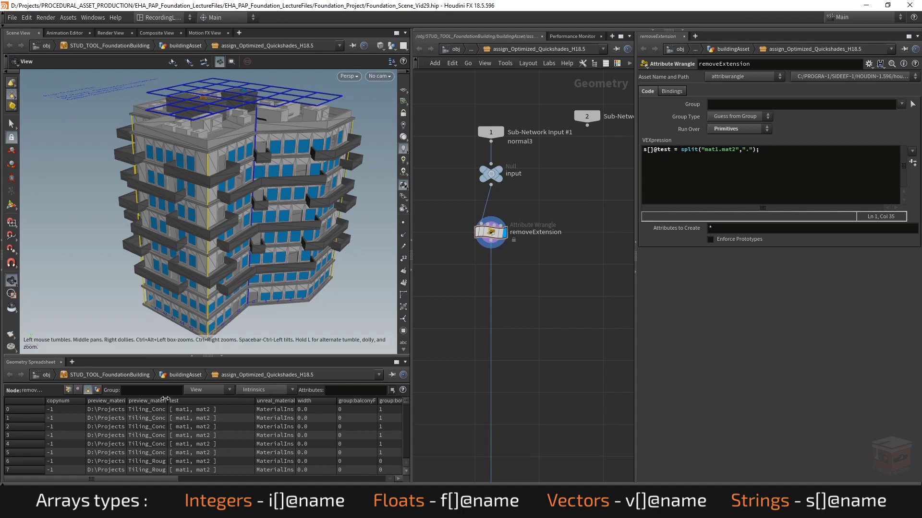
left_click_drag(167, 401, 269, 401)
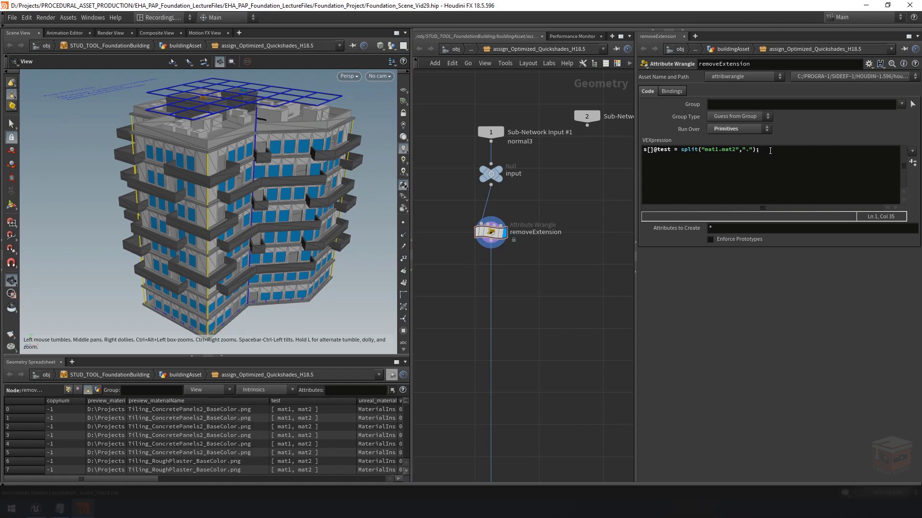
- Below the test line, leave a blank line and declare a string array with string material[];
left_click(771, 149)
key("Return")
key("Return")
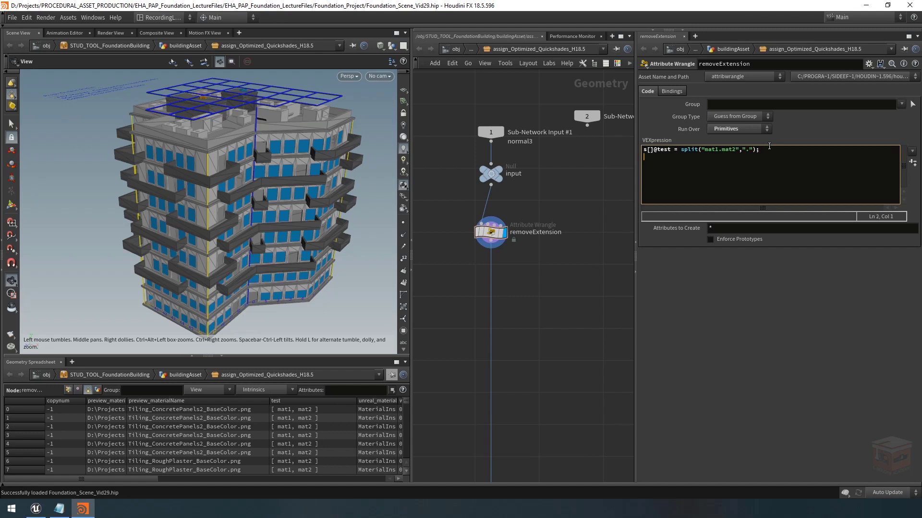
type("string m")
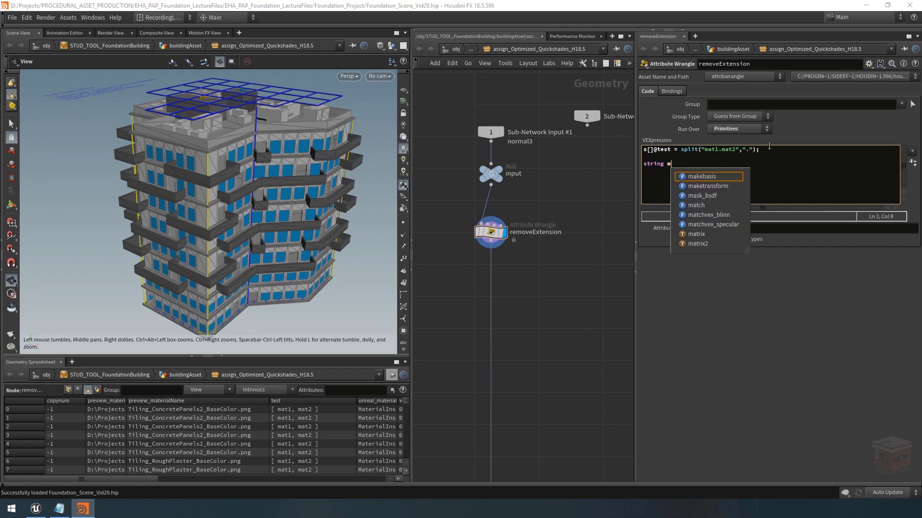
type("aterial")
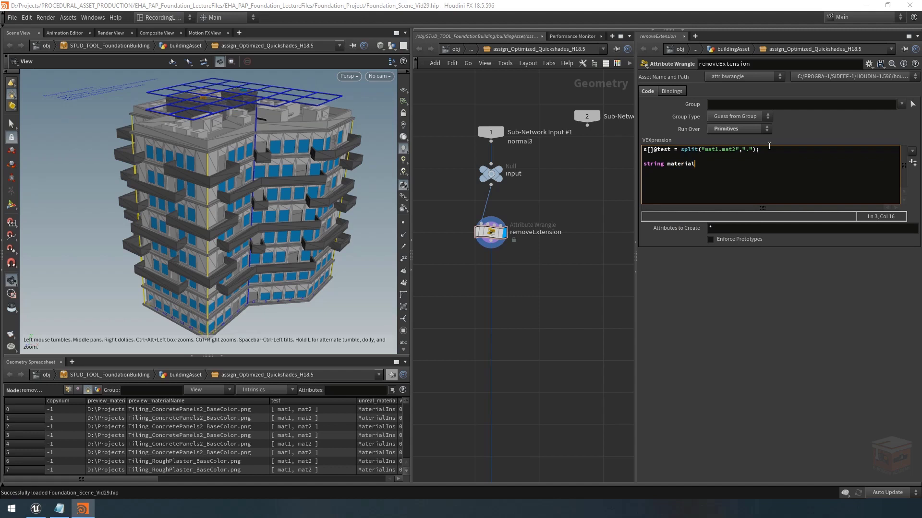
type("[]")
type(";")
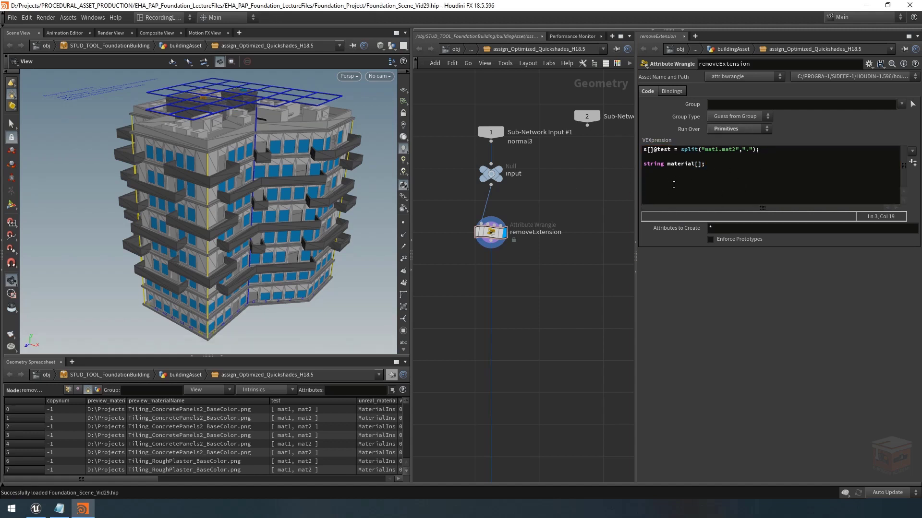
double_click(672, 164)
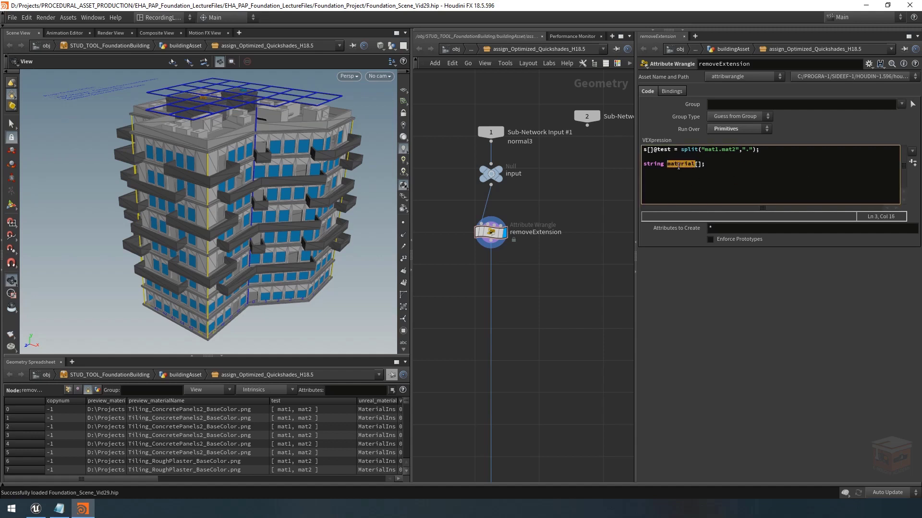
left_click(711, 168)
type("push()")
key("shift+Left")
key("shift+Left")
key("shift+Left")
key("shift+Left")
key("shift+Left")
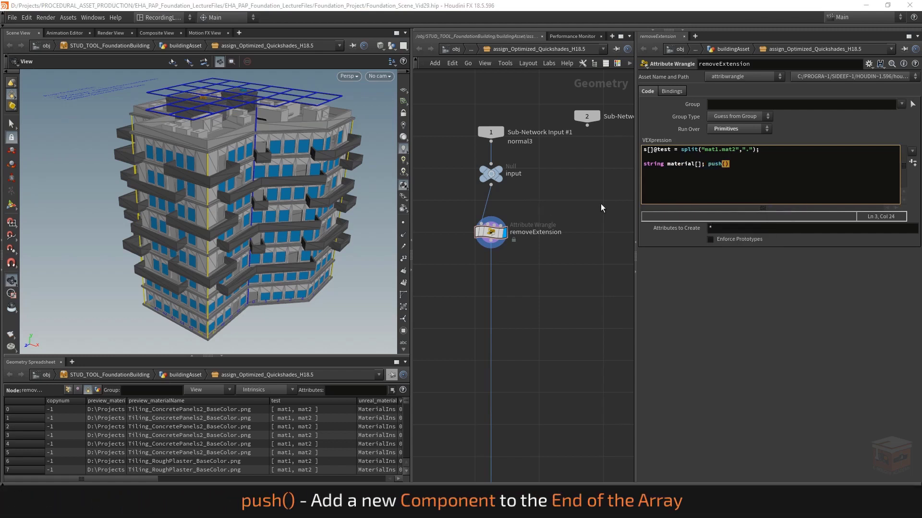
key("End")
type("get")
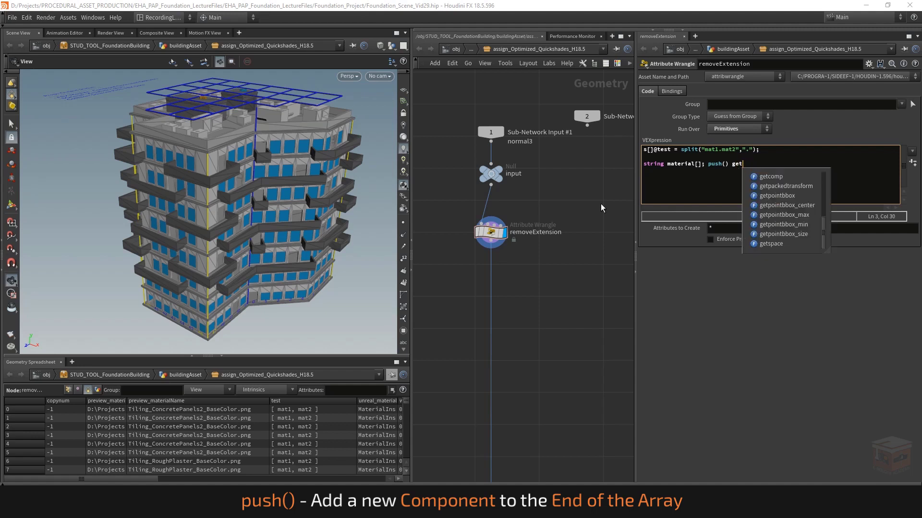
type("comp")
key("Return")
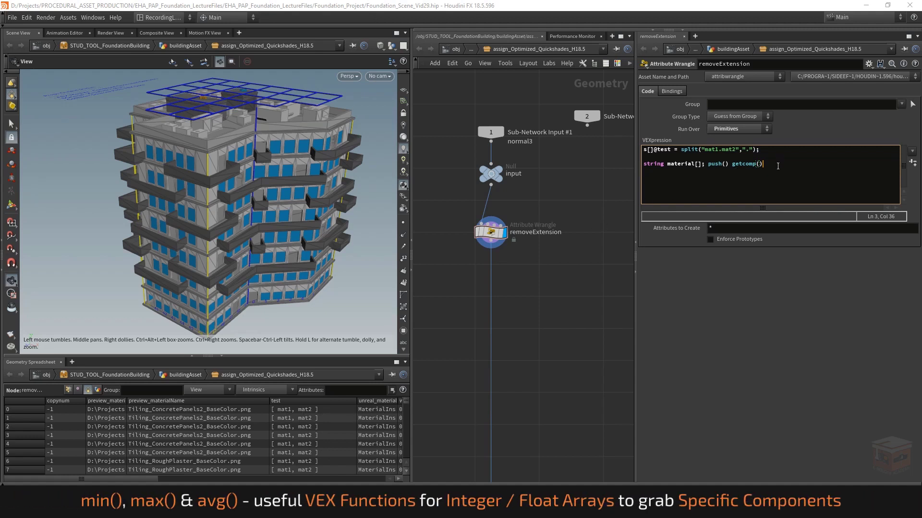
left_click_drag(777, 166, 709, 170)
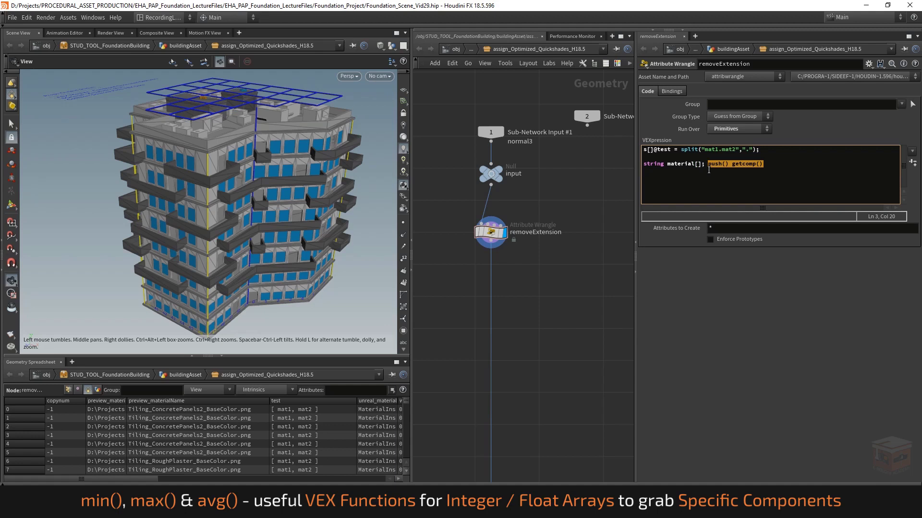
key("BackSpace")
key("BackSpace")
- Initialize the material[] array with split(s@preview_materialName, "." ); and apply the code to removeExtension
key("BackSpace")
type("= ")
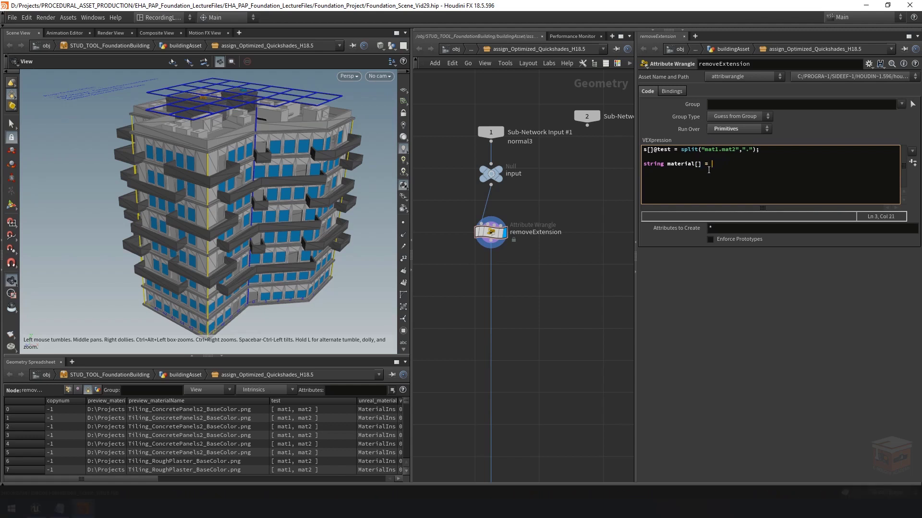
type("split()")
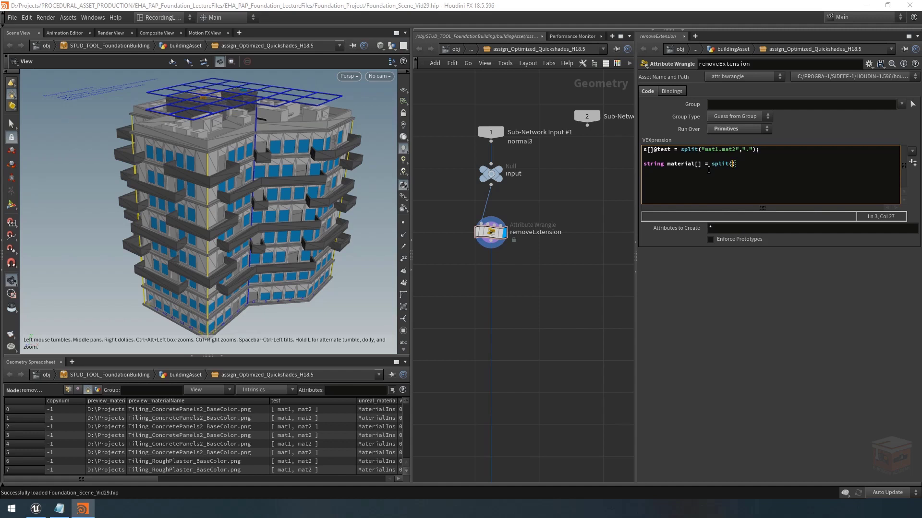
type("s@")
key("Escape")
type("previe")
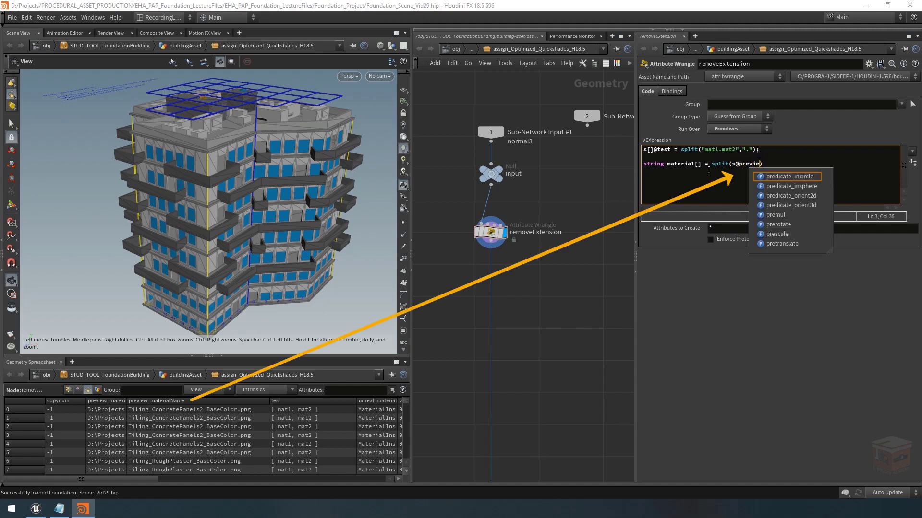
type("w_materialName")
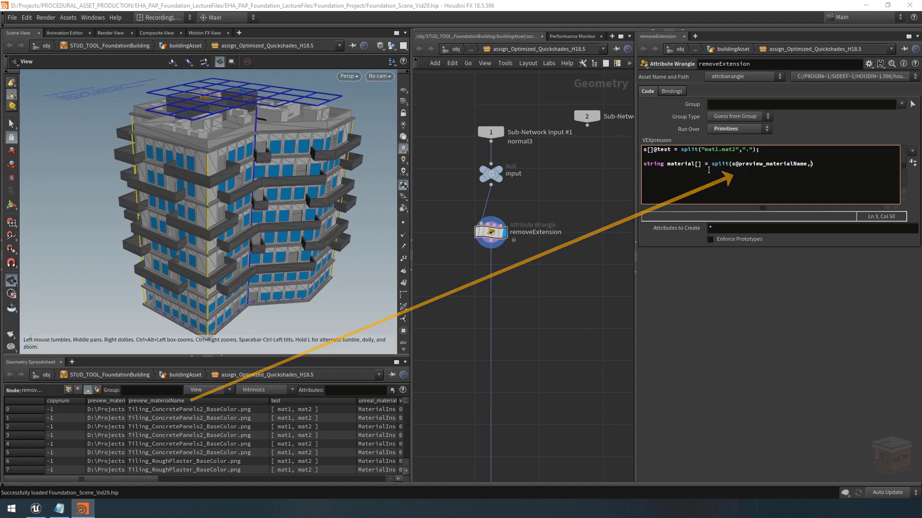
type(",\"")
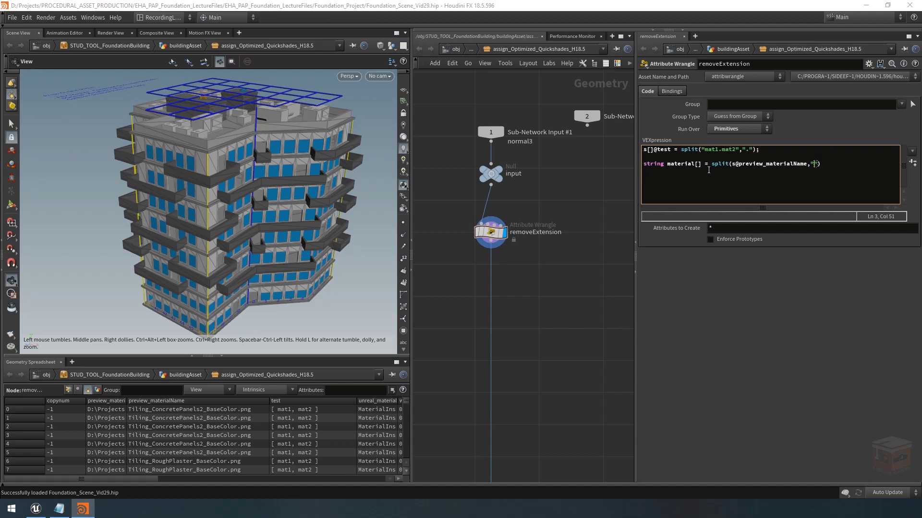
type(".\")")
key("Left")
key("Left")
key("Left")
key("Left")
key("Right")
key("Right")
key("Right")
key("Right")
type(";")
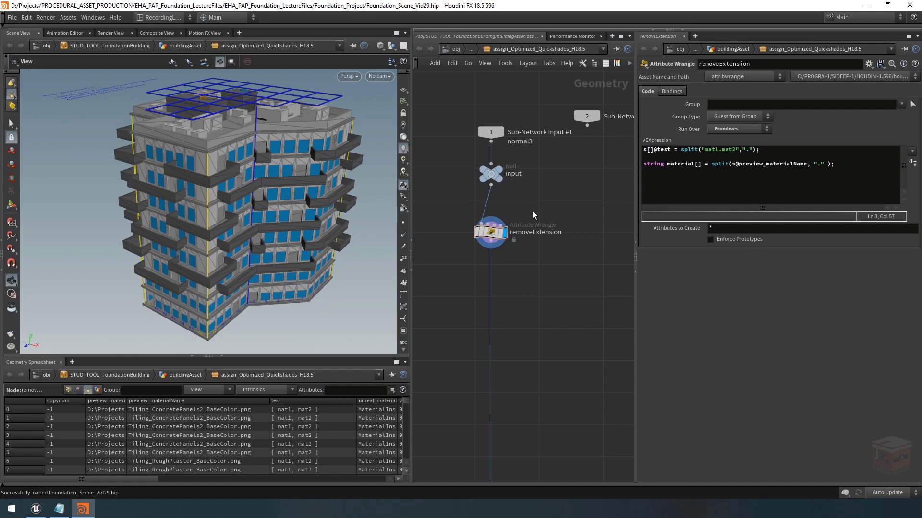
left_click(516, 245)
left_click(848, 164)
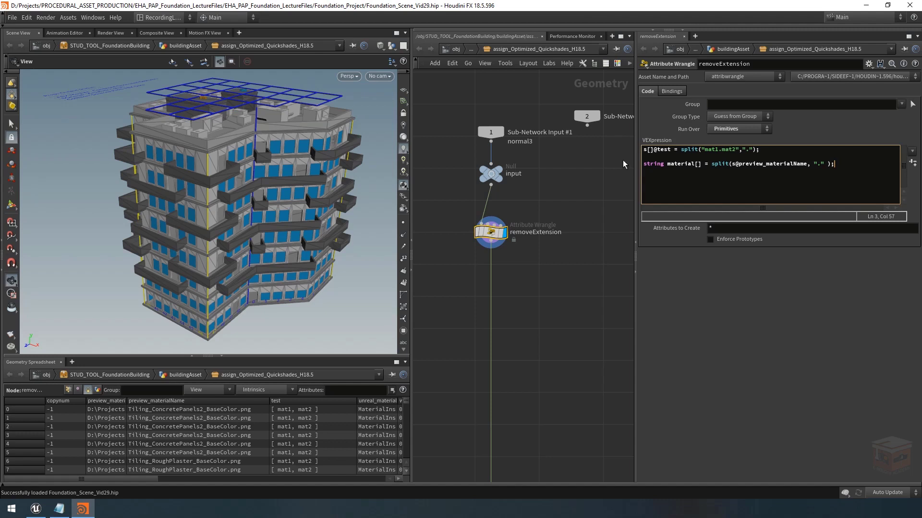
left_click(675, 149)
left_click_drag(672, 150, 637, 149)
key("ctrl+c")
left_click(839, 164)
key("Return")
key("Return")
key("ctrl+v")
type("=")
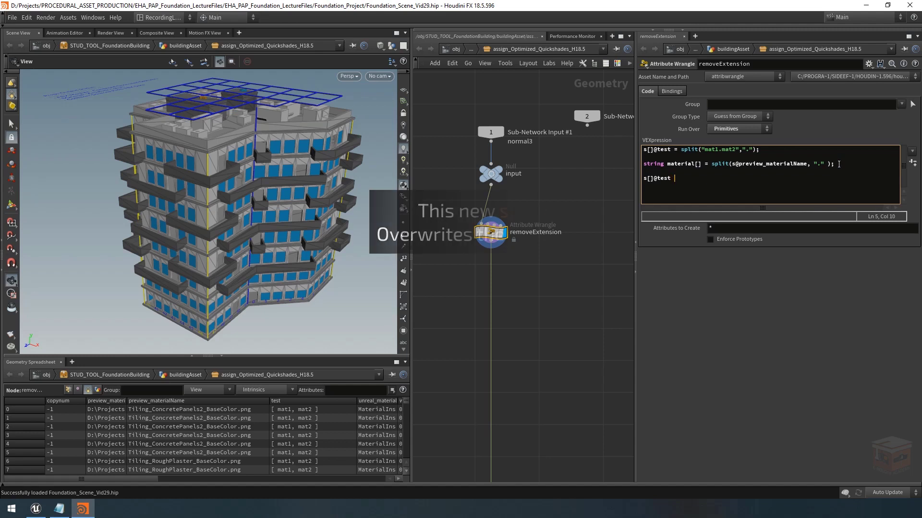
type(" m")
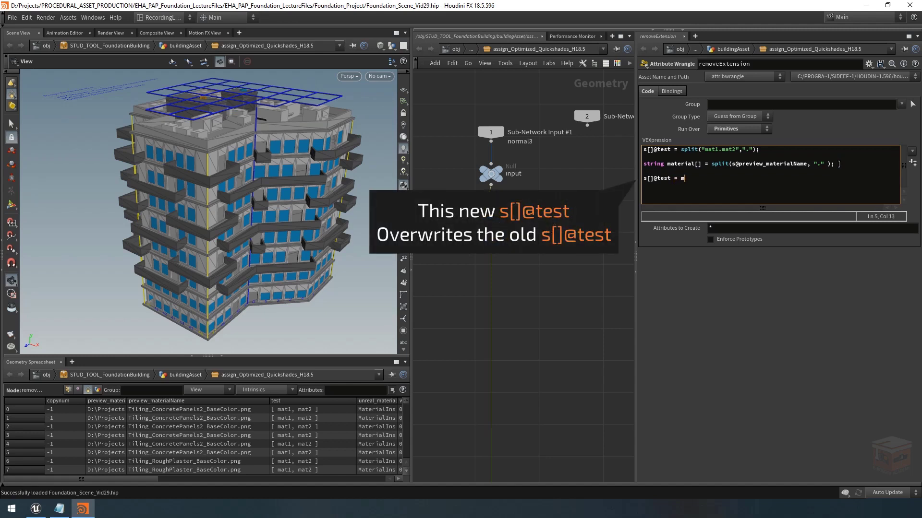
type("aterial;")
left_click(697, 163)
left_click(709, 178)
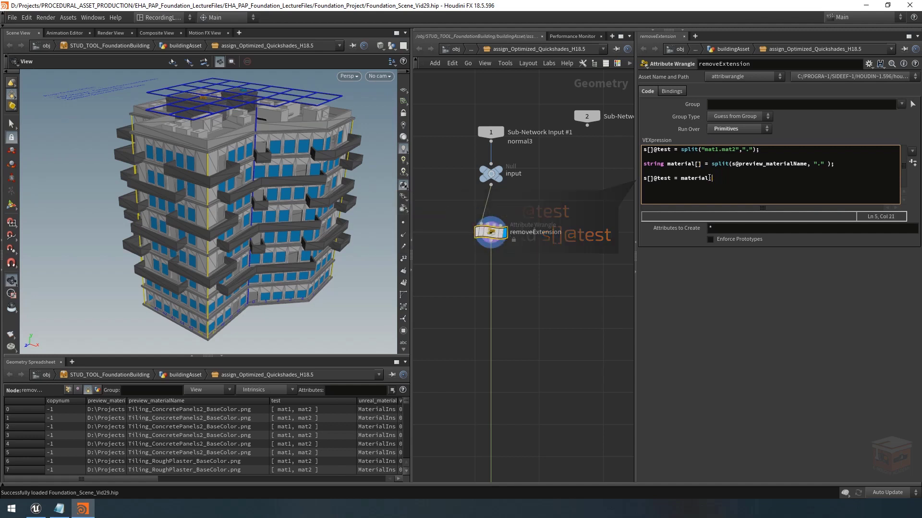
left_click_drag(709, 178, 681, 180)
left_click(719, 178)
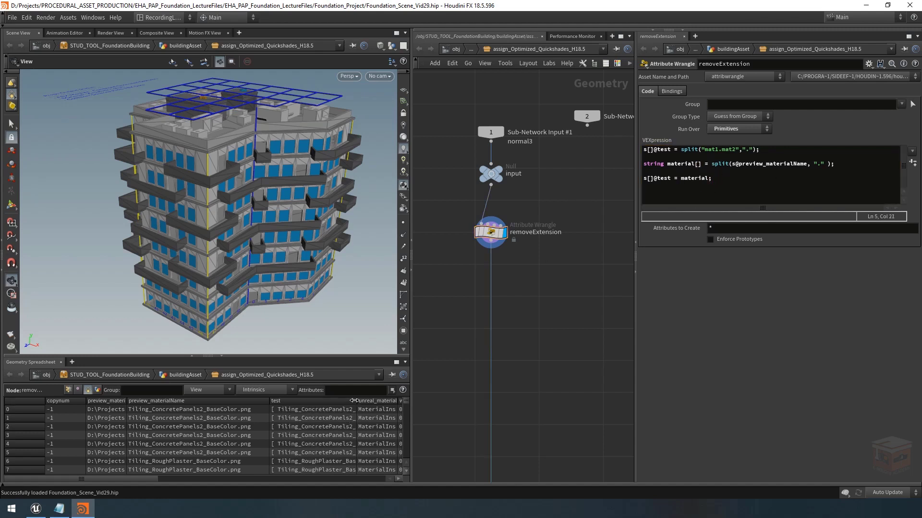
- Widen the test column in the geometry spreadsheet and compare its values with the split delimiter and the new test line
left_click_drag(355, 401, 453, 413)
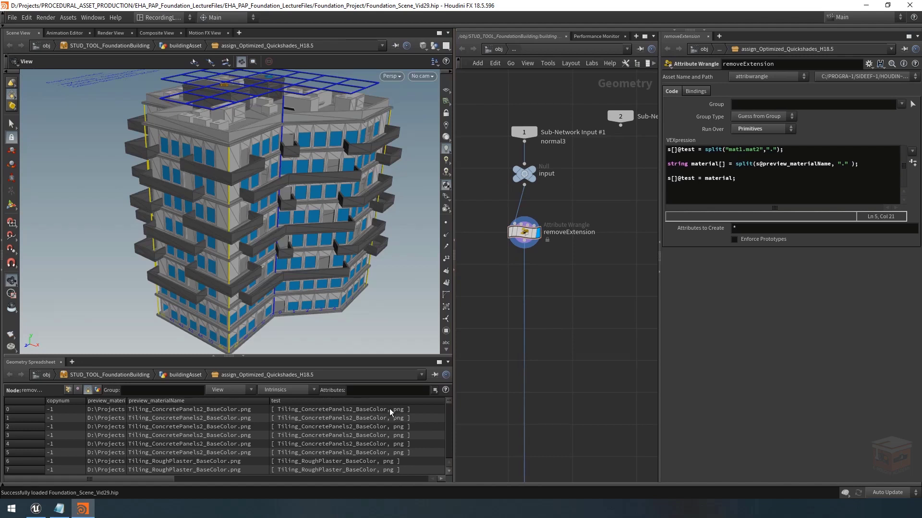
double_click(844, 163)
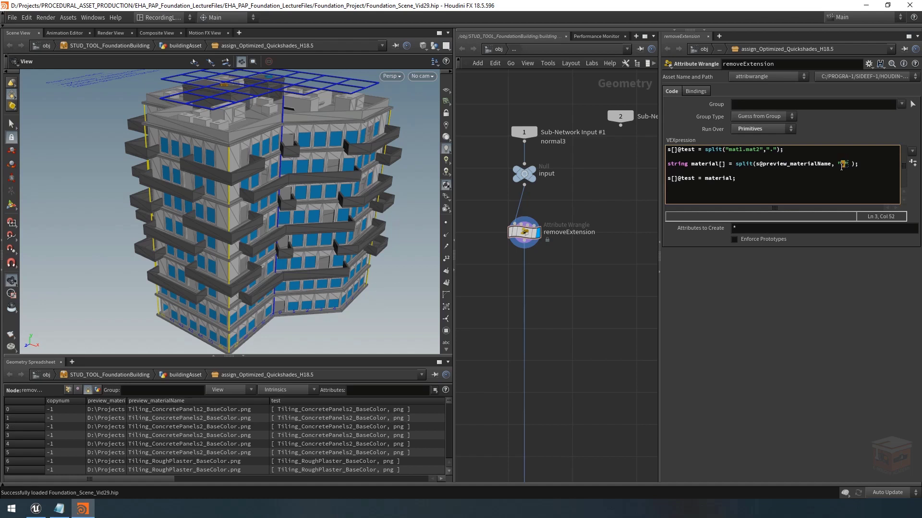
left_click(760, 179)
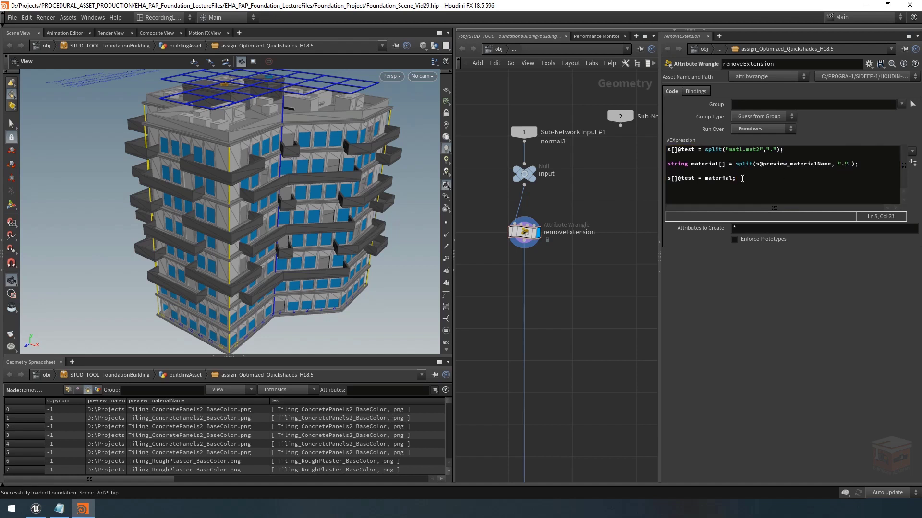
triple_click(751, 179)
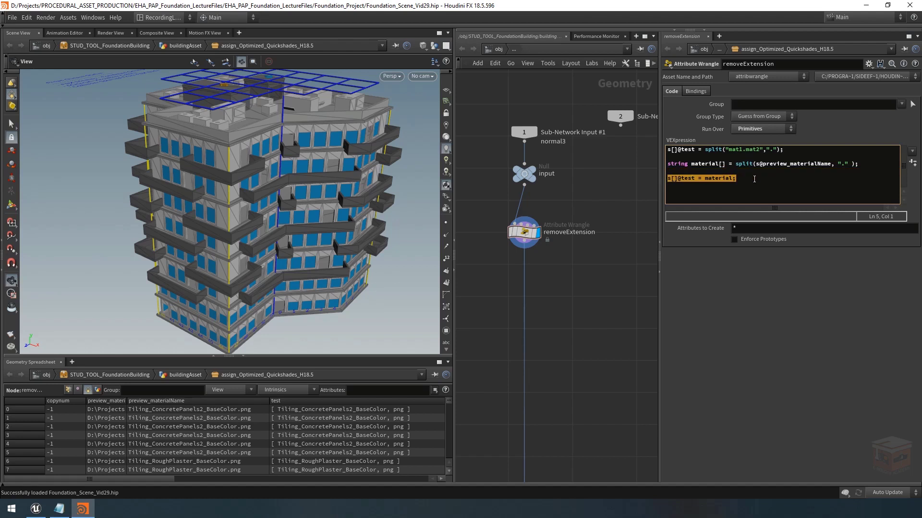
left_click(748, 176)
key("Return")
key("Return")
type("p")
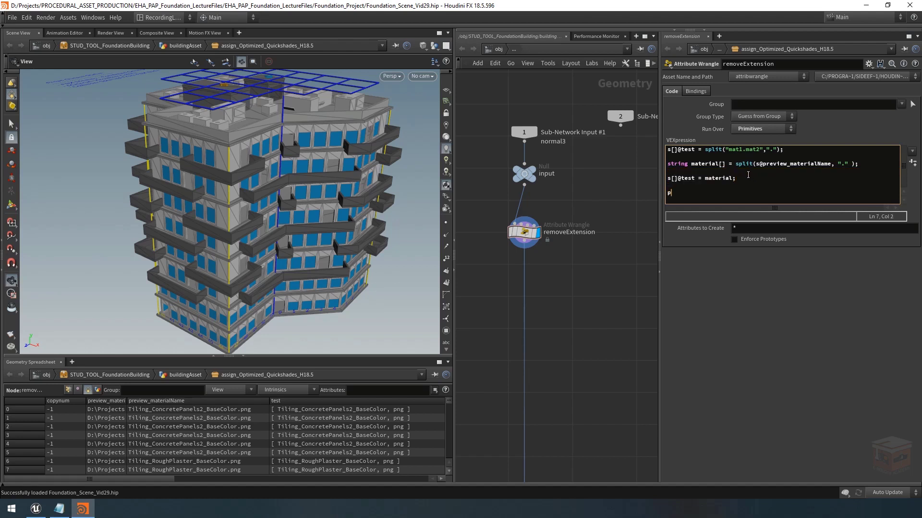
type("rintf(\"%")
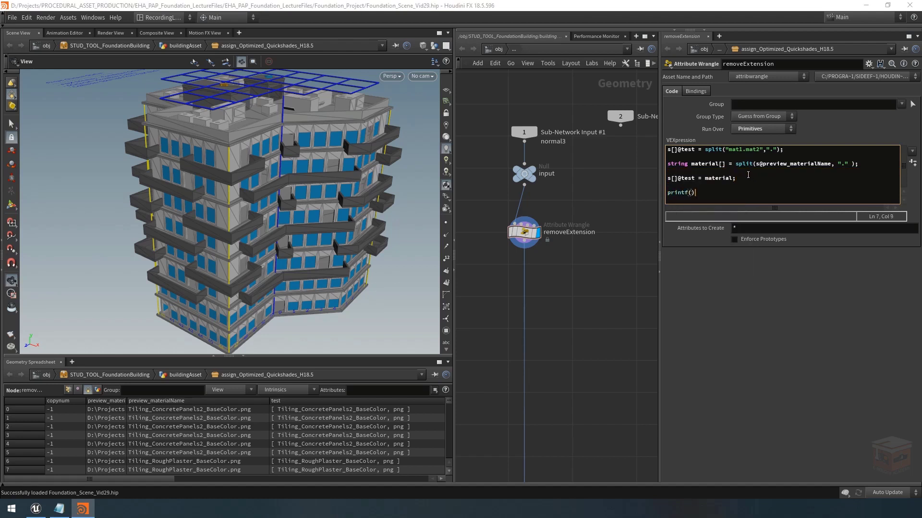
type("s")
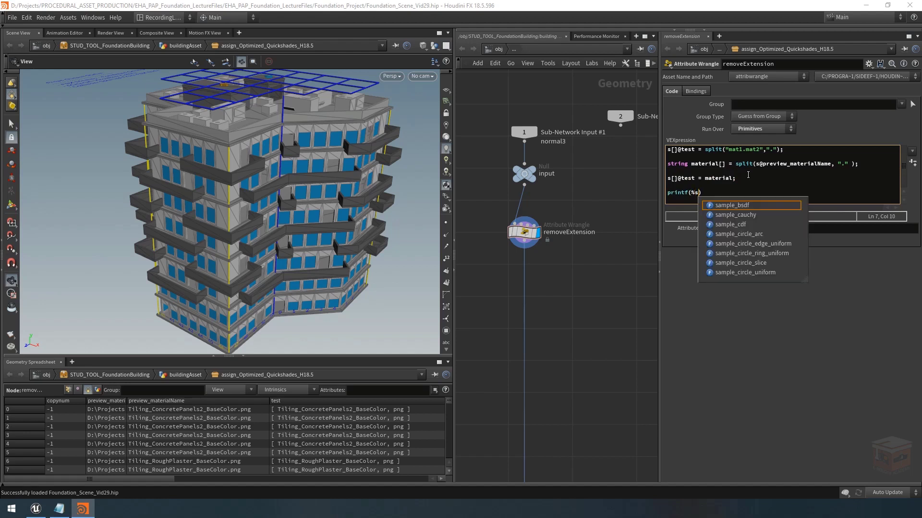
key("Left")
key("Left")
type("\"")
key("Right")
key("Right")
type("\"")
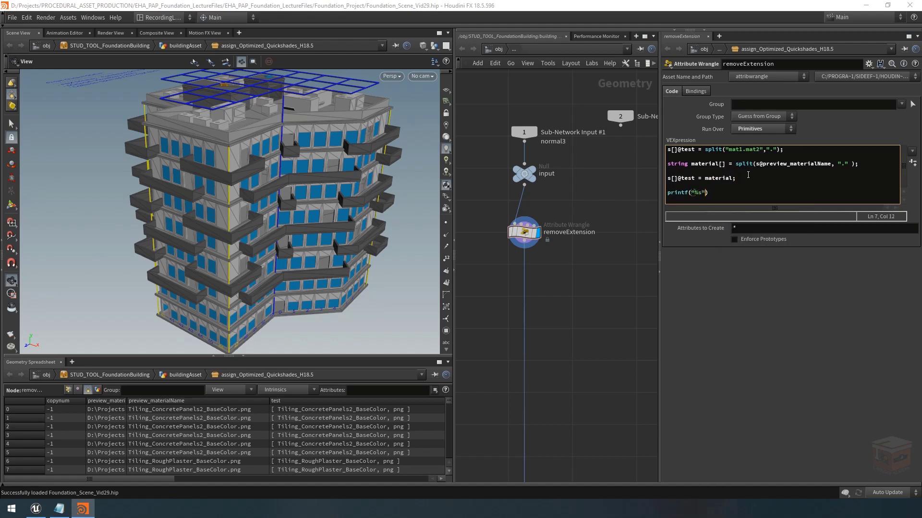
key("Right")
key("shift+Home")
key("End")
key("shift+Home")
key("BackSpace")
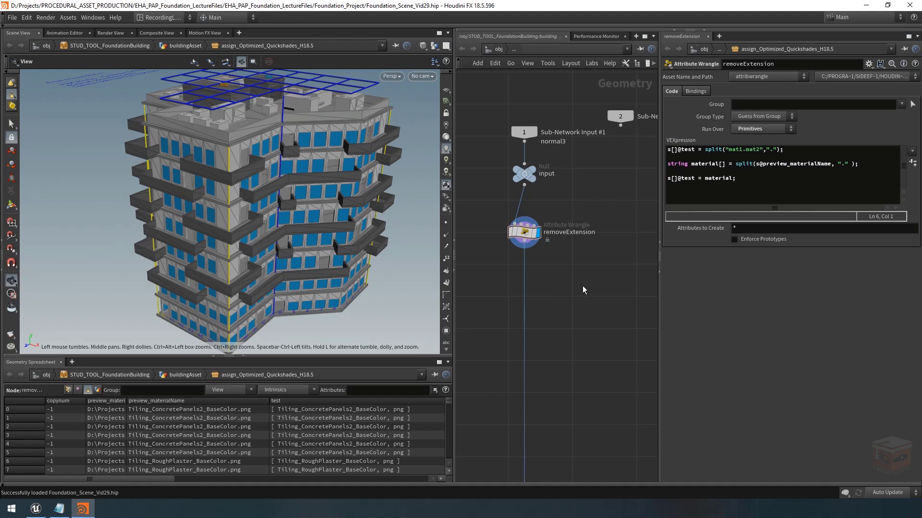
- Add a new Attribute Wrangle node beside removeExtension
middle_click_drag(587, 286, 541, 294)
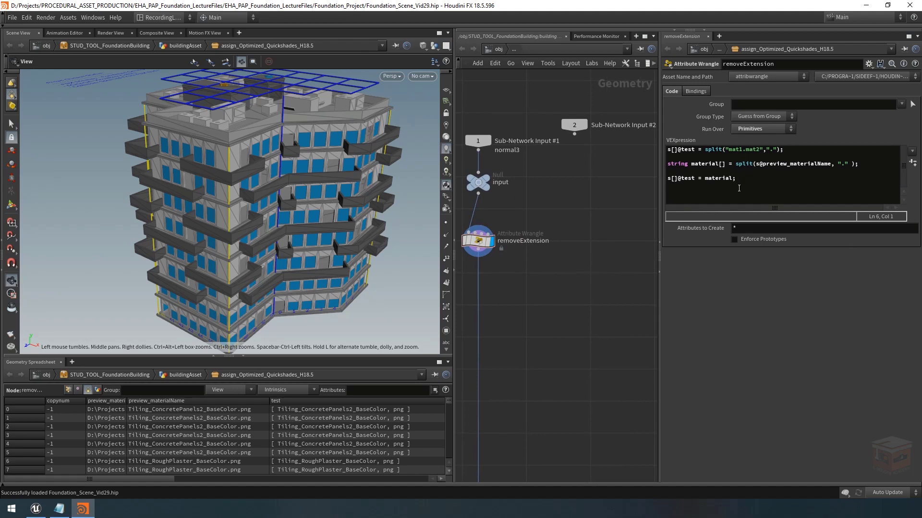
key("Tab")
type("att")
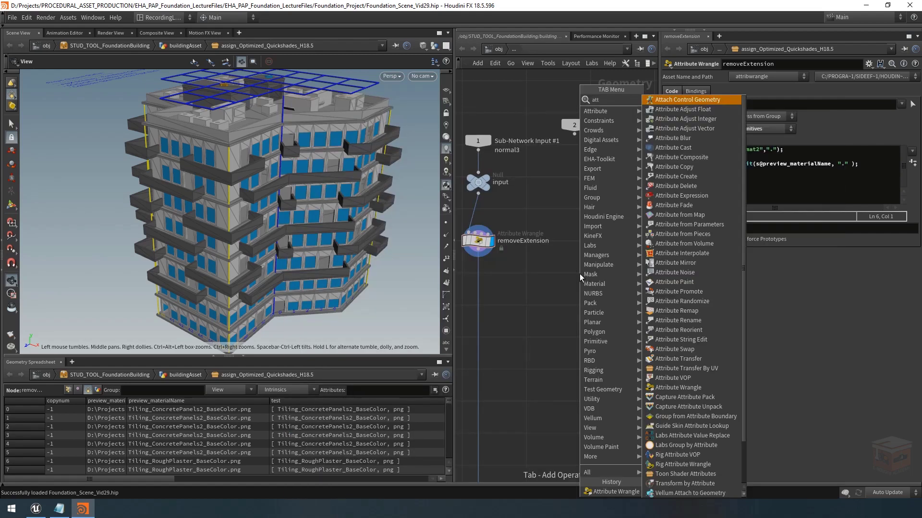
type("ribwra")
key("Return")
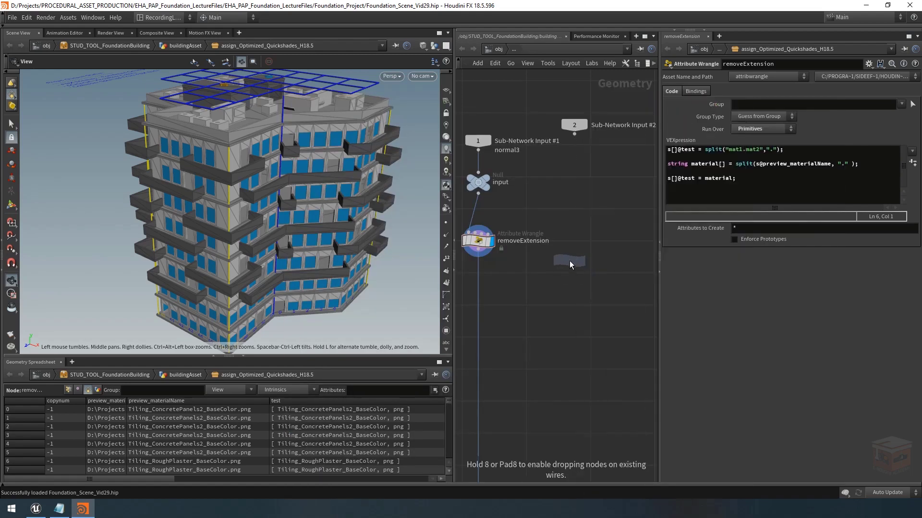
left_click(583, 240)
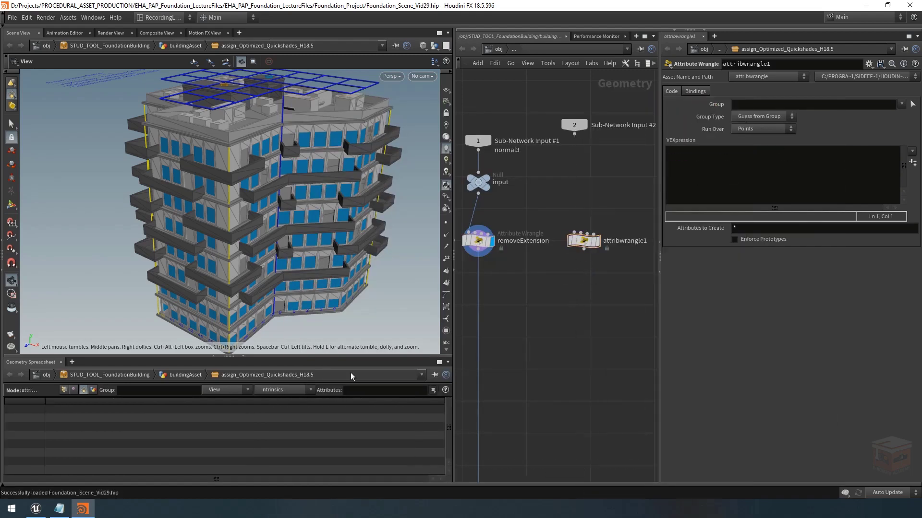
- Copy the line string material[] = {"material_1", "material_2"}; from the Notepad notes into the new wrangle's VEXpression in Houdini
left_click(59, 508)
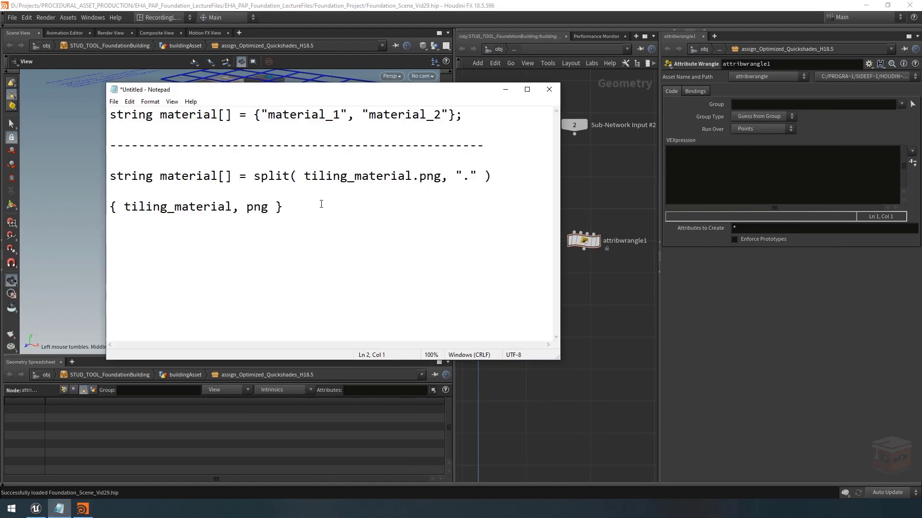
left_click_drag(474, 114, 108, 116)
key("ctrl+c")
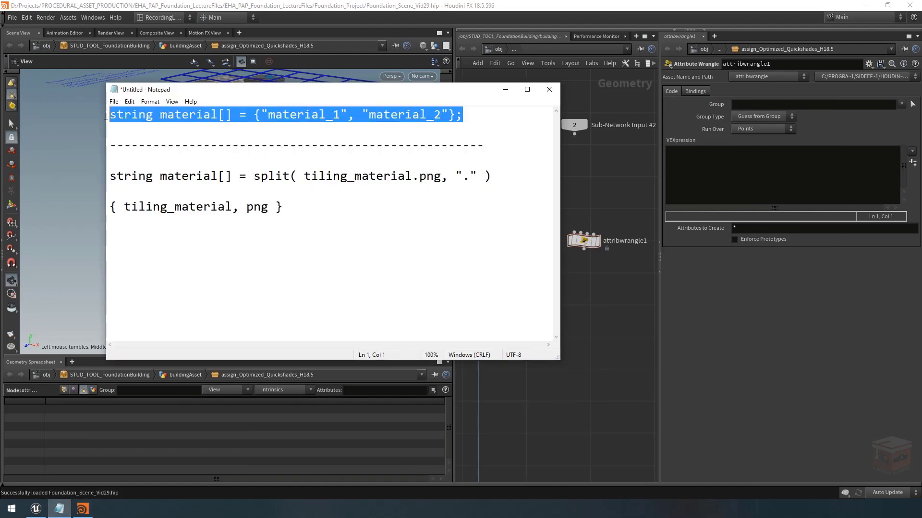
left_click(505, 89)
left_click(783, 173)
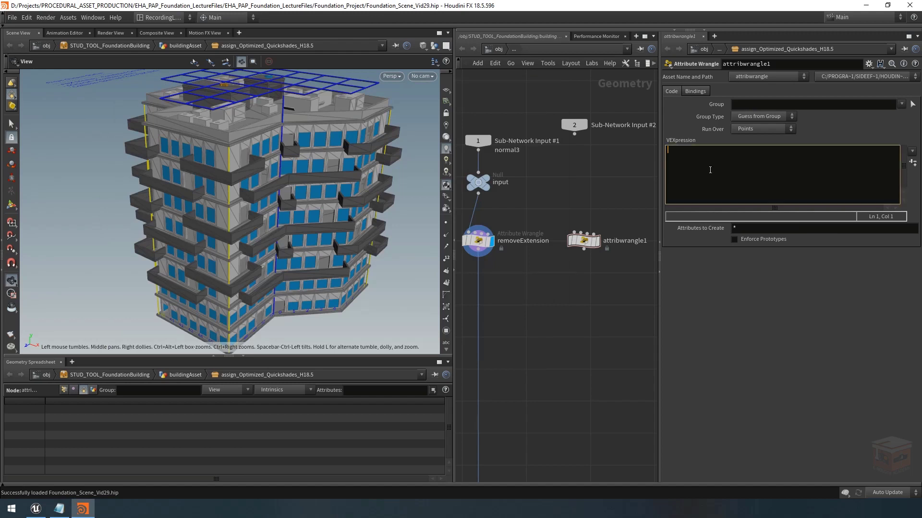
key("ctrl+v")
- Wire the input null into the new wrangle and display it, running over Detail (only once)
left_click_drag(575, 233, 478, 193)
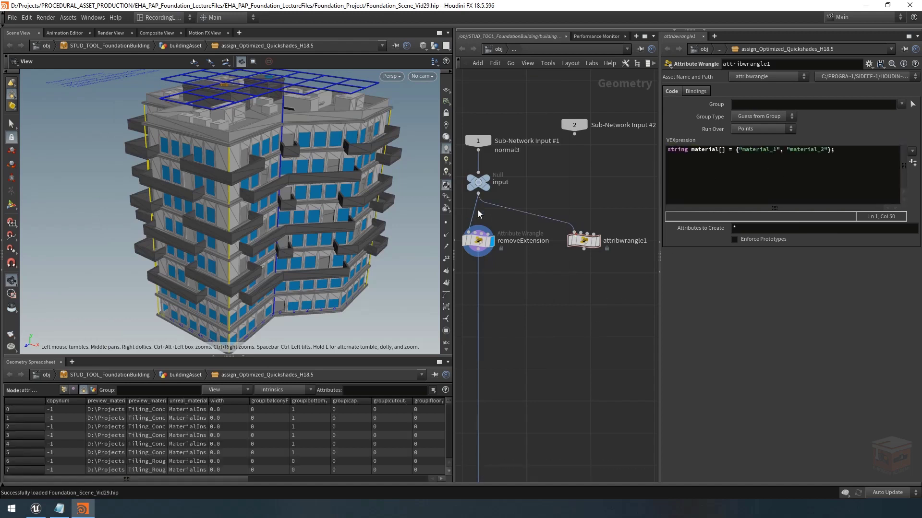
left_click(598, 241)
left_click(756, 129)
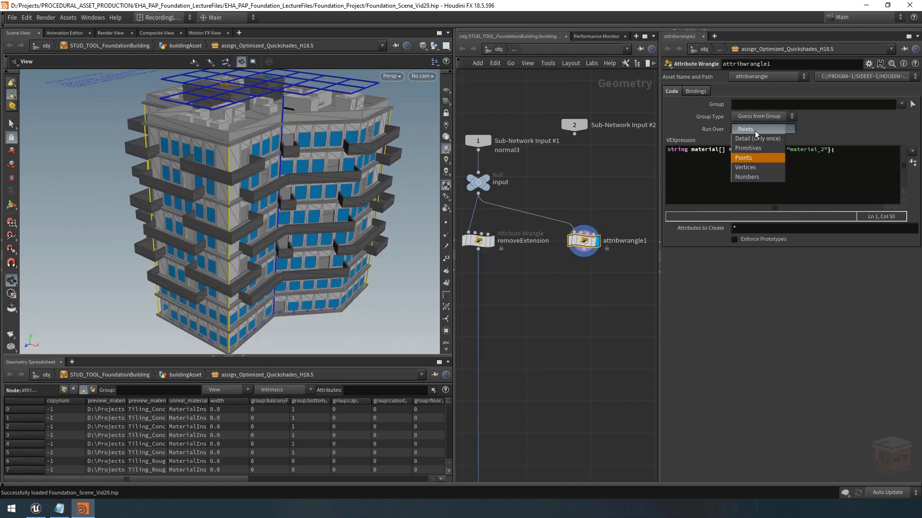
left_click(750, 139)
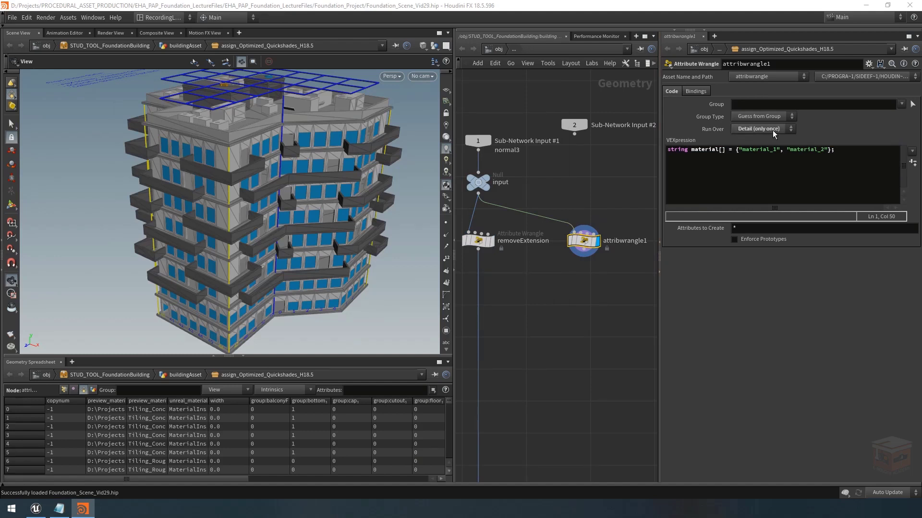
- Below the array, leave a blank line, add printf("%s",material); and apply the code to print the array to the console
left_click(869, 157)
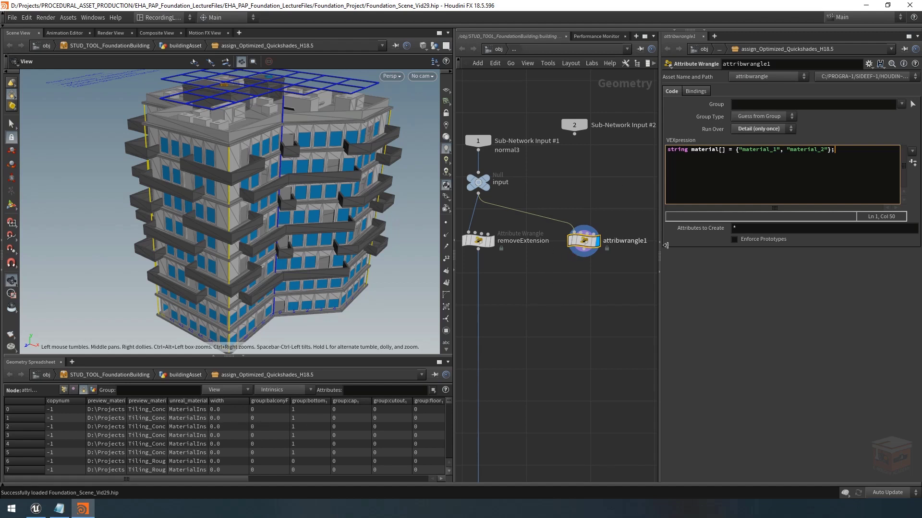
key("Return")
key("Return")
type("printf(")
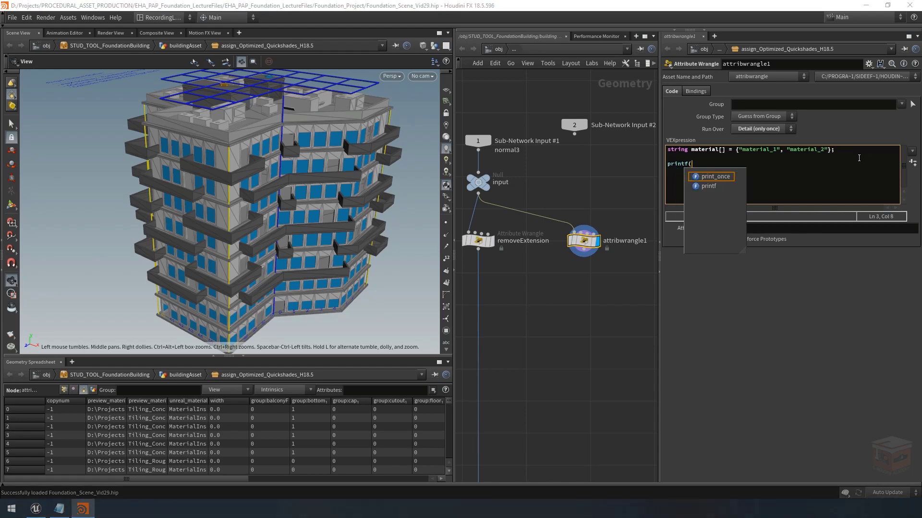
type("\"")
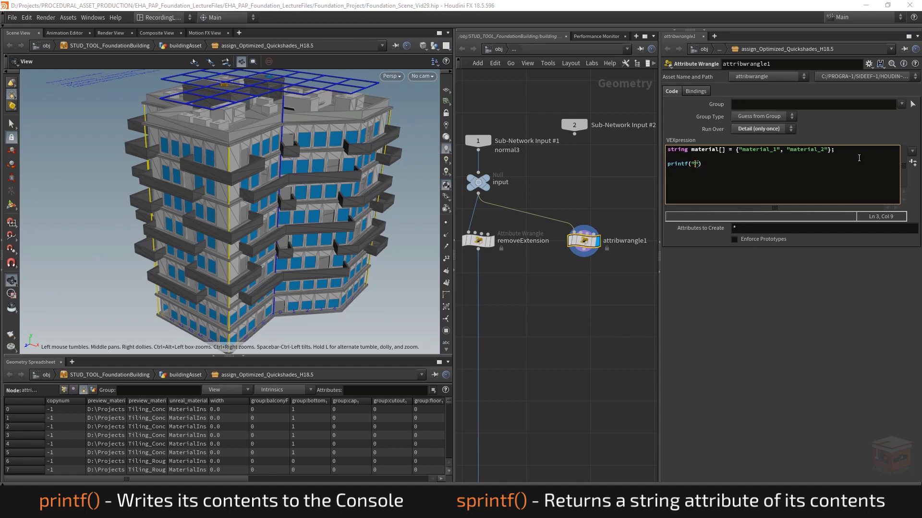
type("%s\",")
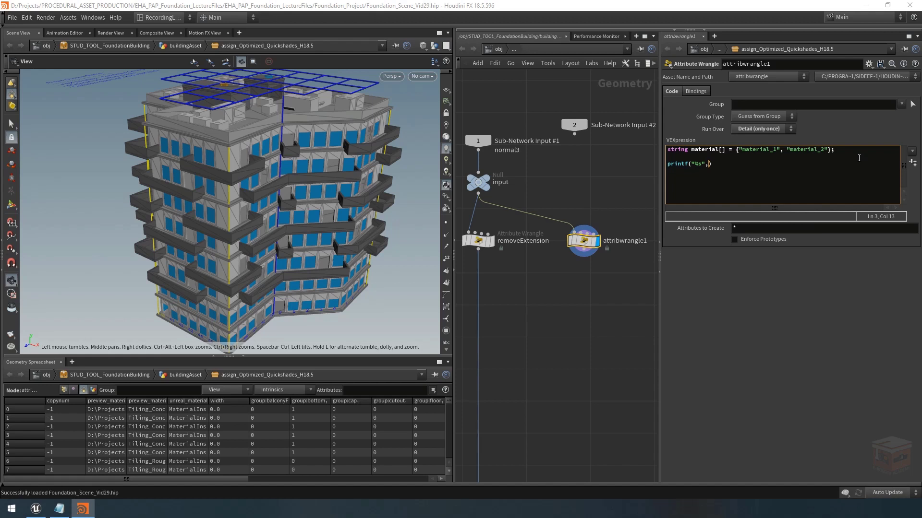
type("material);")
left_click(607, 167)
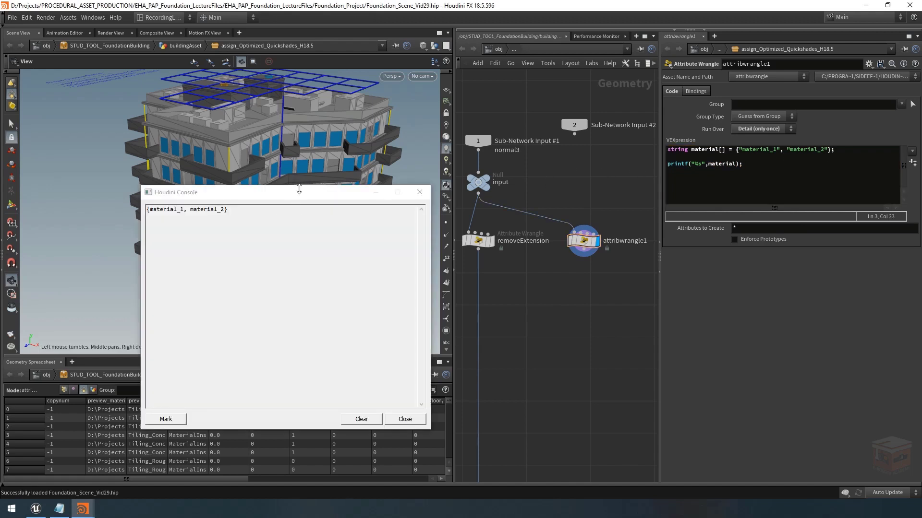
- Change the printf argument in attribwrangle1 to material[0] and read the printed output in the Houdini Console
left_click_drag(298, 192, 234, 278)
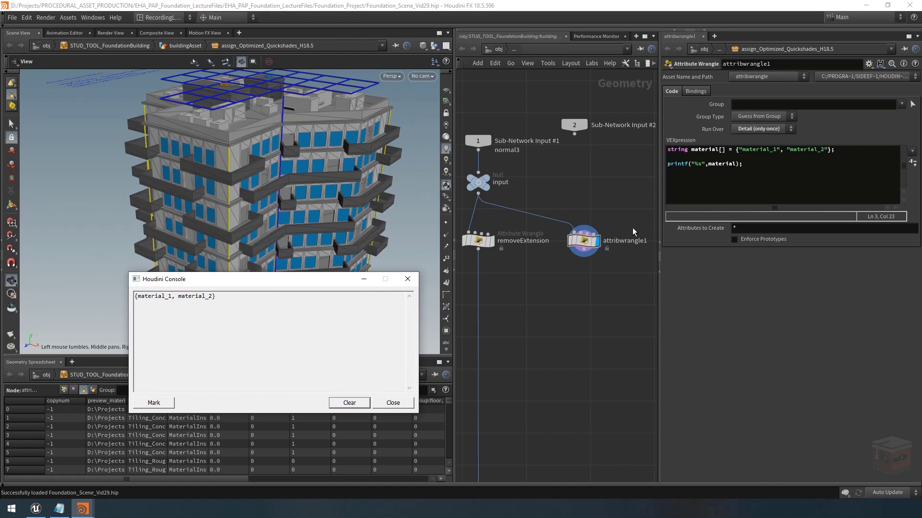
left_click(748, 164)
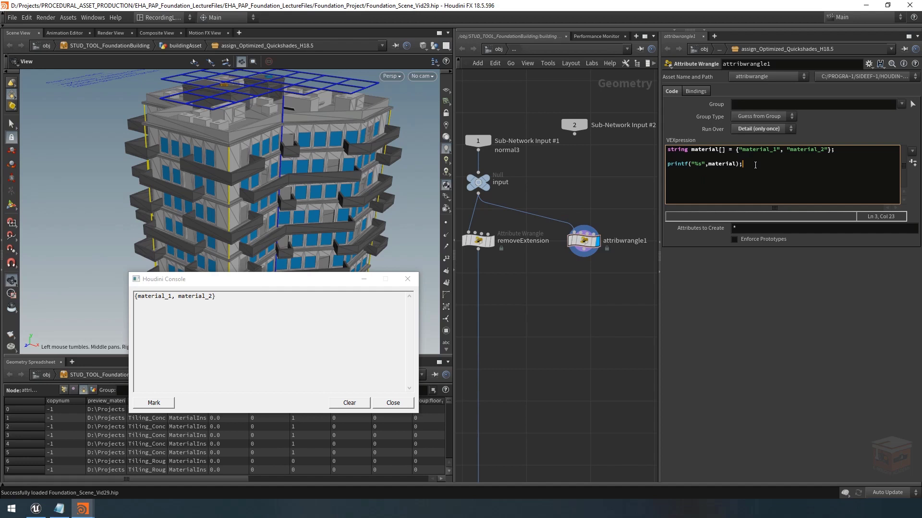
key("Left")
type("[0")
left_click(586, 188)
left_click_drag(215, 297, 250, 297)
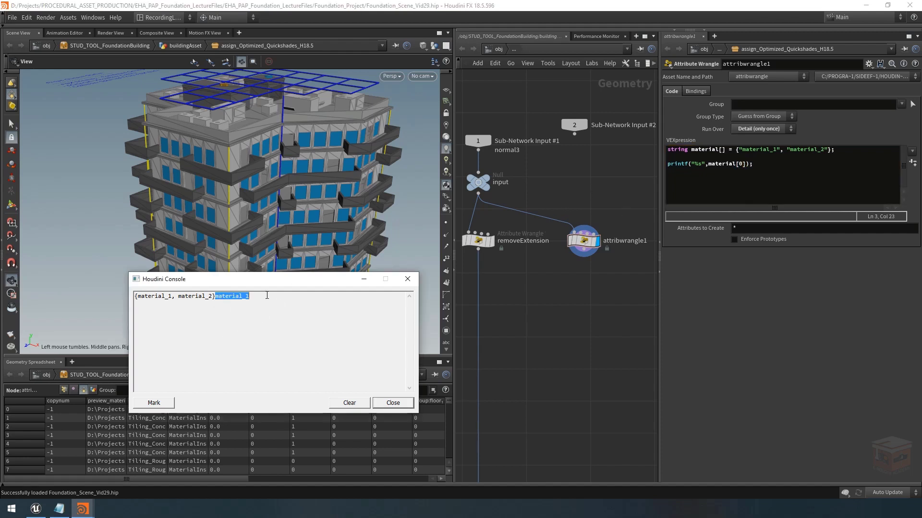
left_click(261, 300)
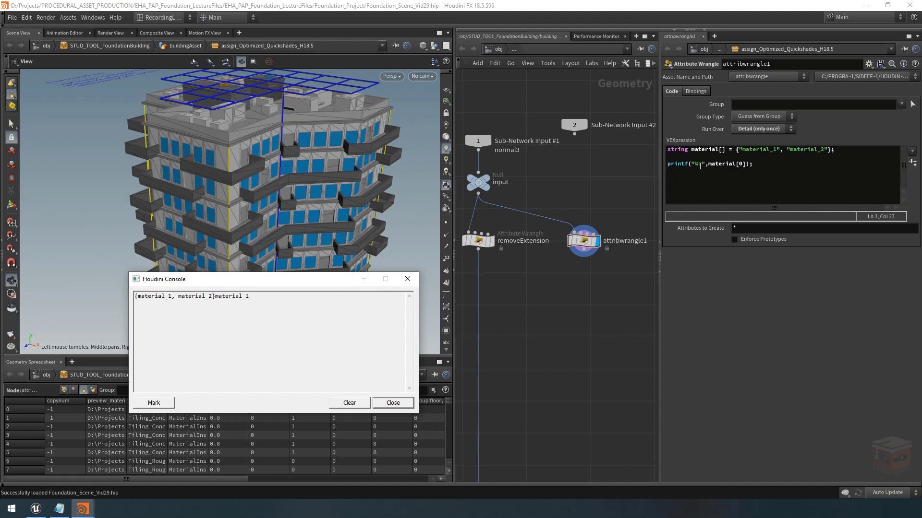
- Add the newline code \n after %s in attribwrangle1's printf format string and re-evaluate the code
left_click(702, 163)
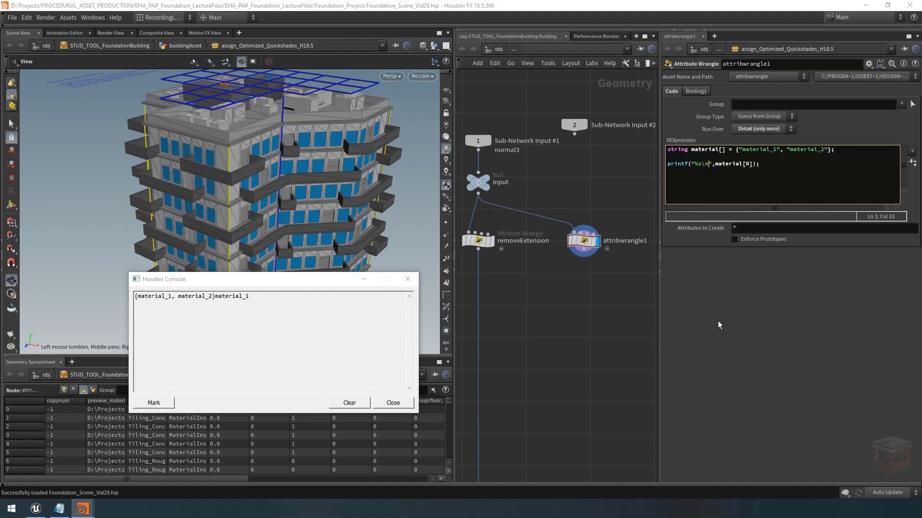
key("shift+Left")
key("shift+Left")
key("Right")
left_click(611, 180)
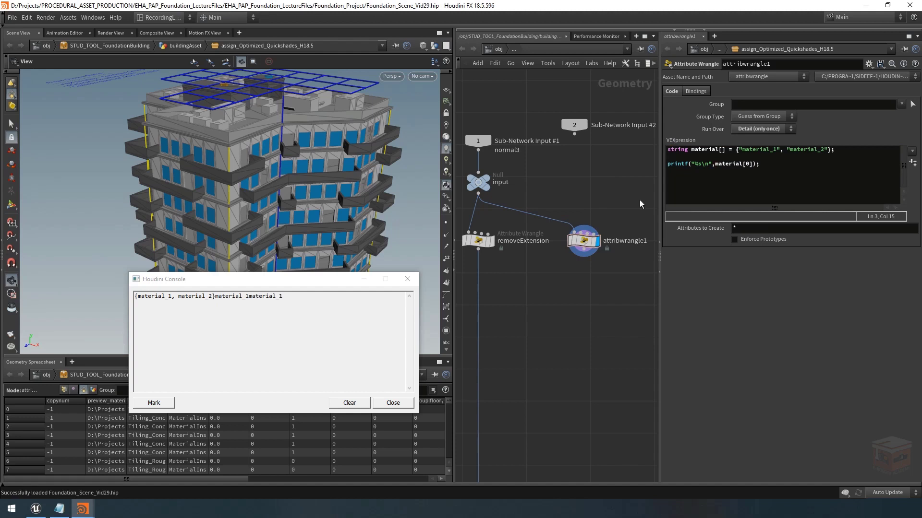
left_click(782, 165)
key("Return")
left_click(584, 179)
left_click(767, 179)
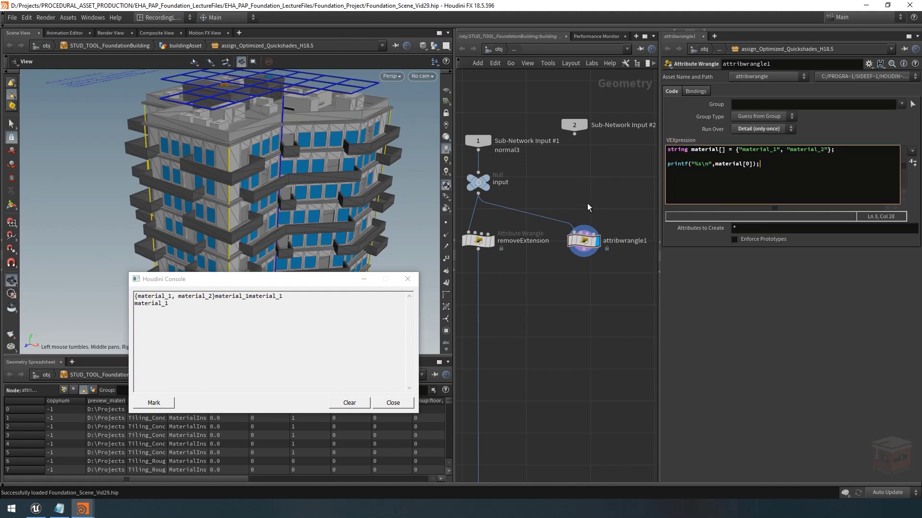
left_click(580, 183)
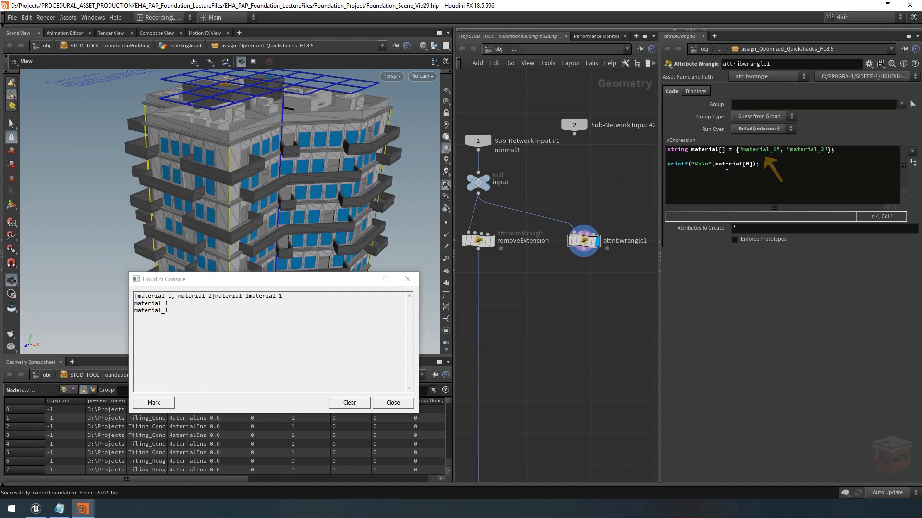
- Set the array index in the printf statement to 1 and evaluate the wrangle
double_click(747, 163)
type("1")
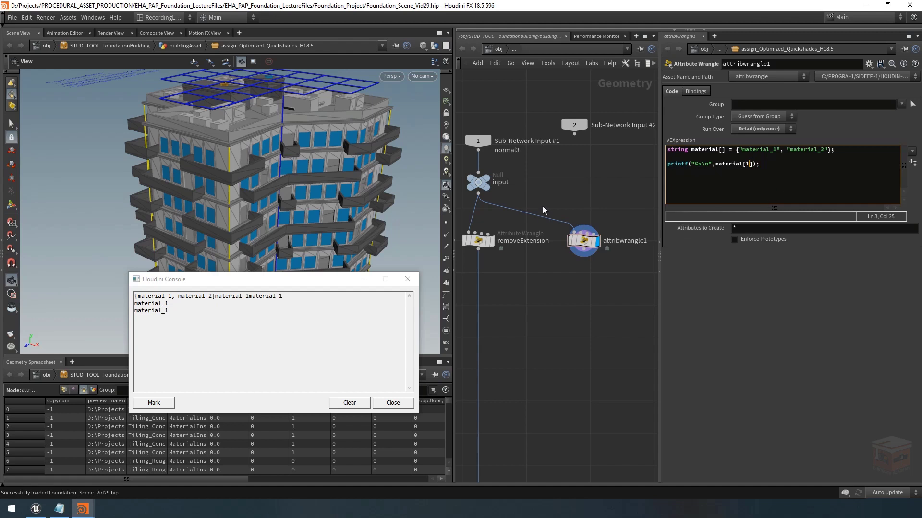
left_click(597, 185)
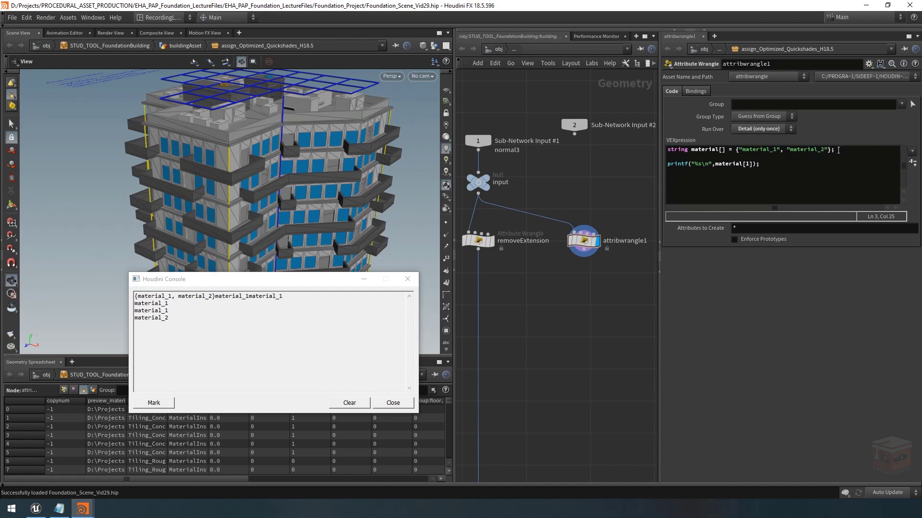
- Try printing the array element at index 2, and restore the printf index to 1
key("BackSpace")
type("2")
double_click(747, 164)
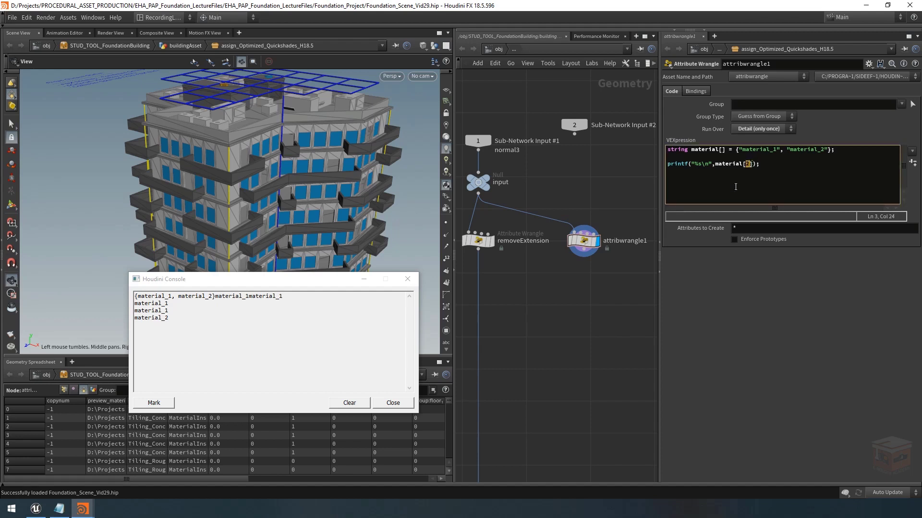
type("1")
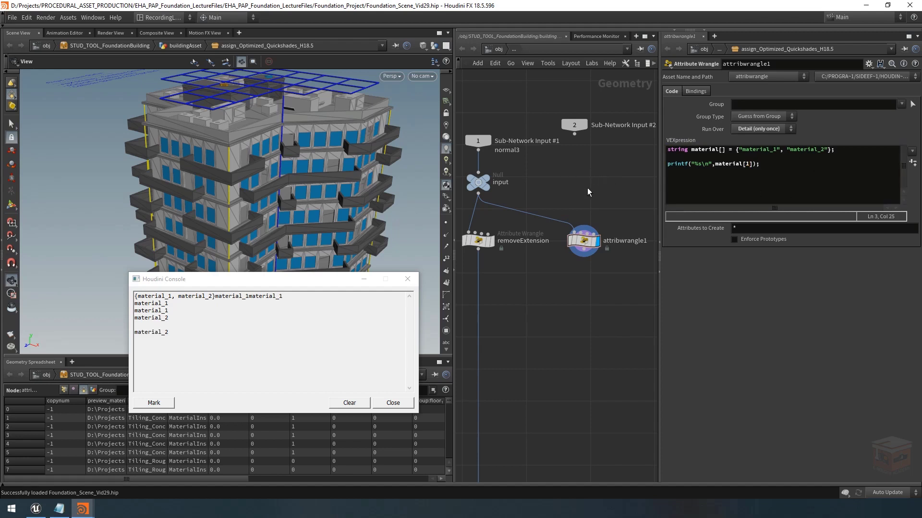
left_click(181, 324)
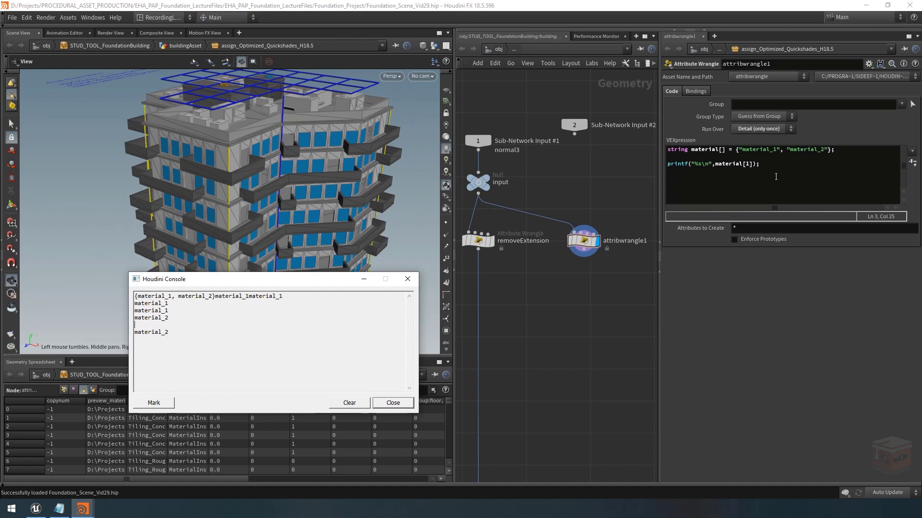
- Review the material array definition in attribwrangle1 and the geometry information of the input null node
left_click(583, 240)
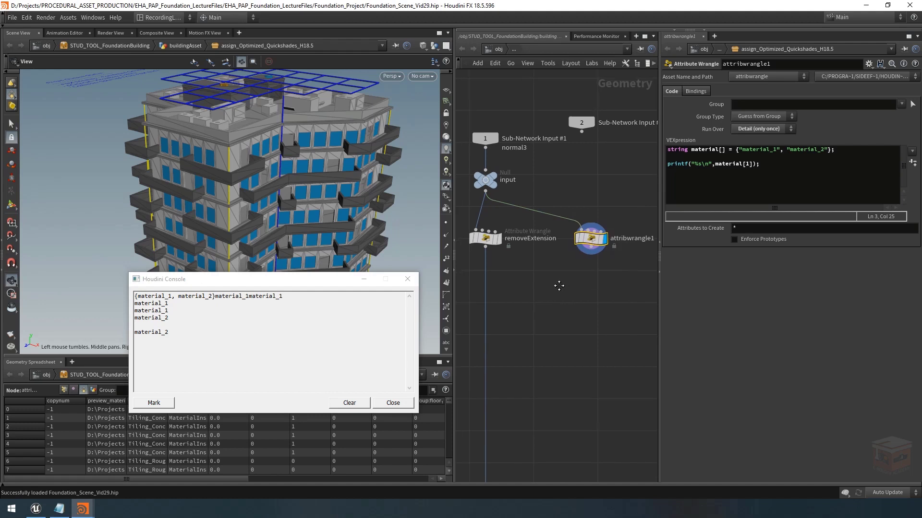
middle_click_drag(550, 293, 559, 291)
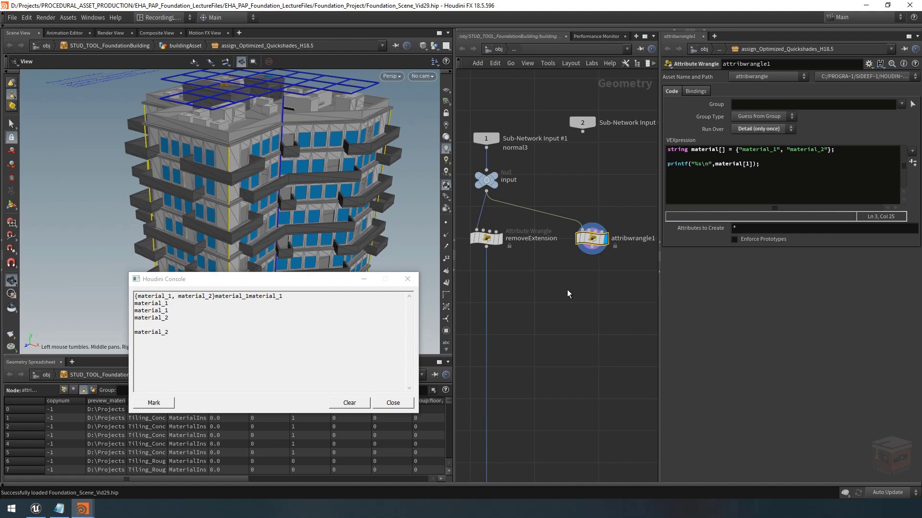
middle_click_drag(568, 299, 578, 305)
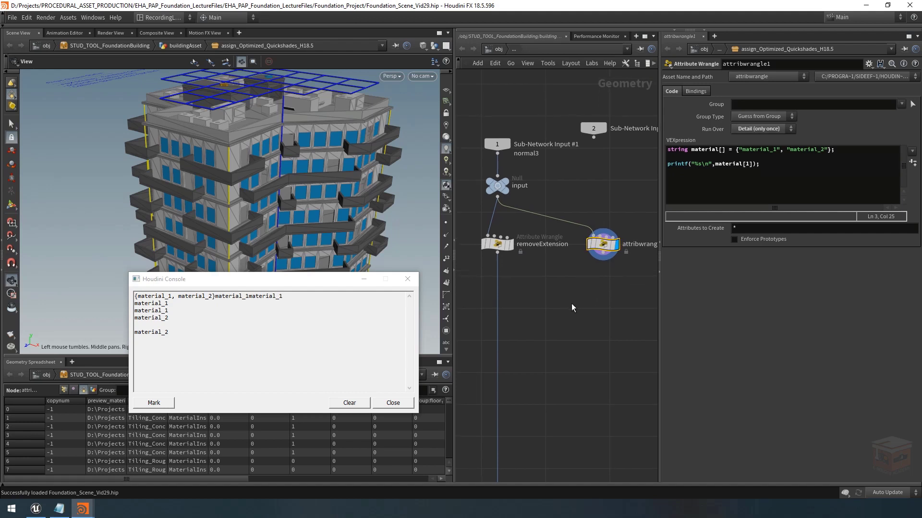
middle_click_drag(577, 289, 554, 295)
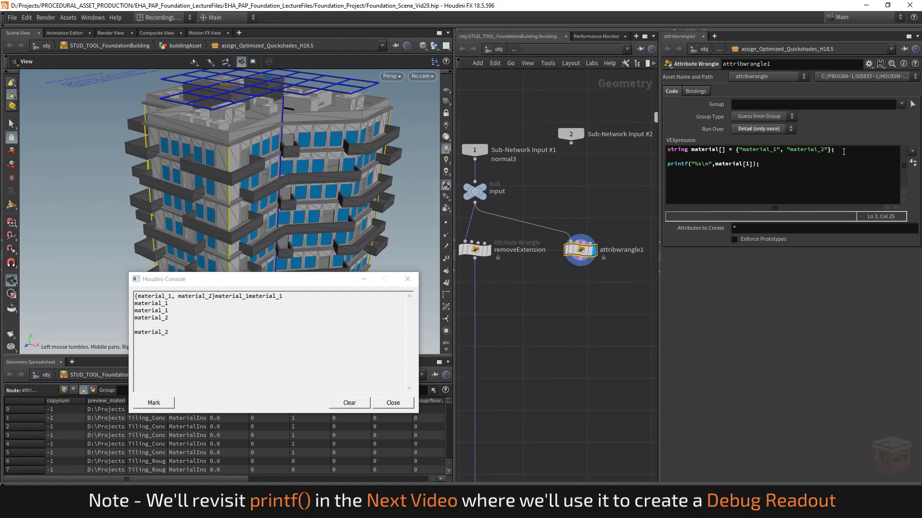
left_click_drag(836, 150, 745, 153)
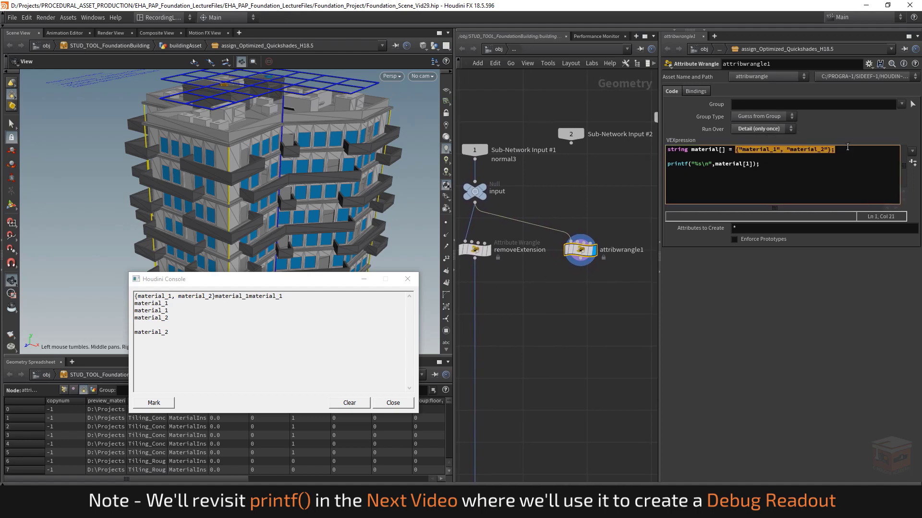
left_click(845, 150)
middle_click_drag(522, 282, 536, 276)
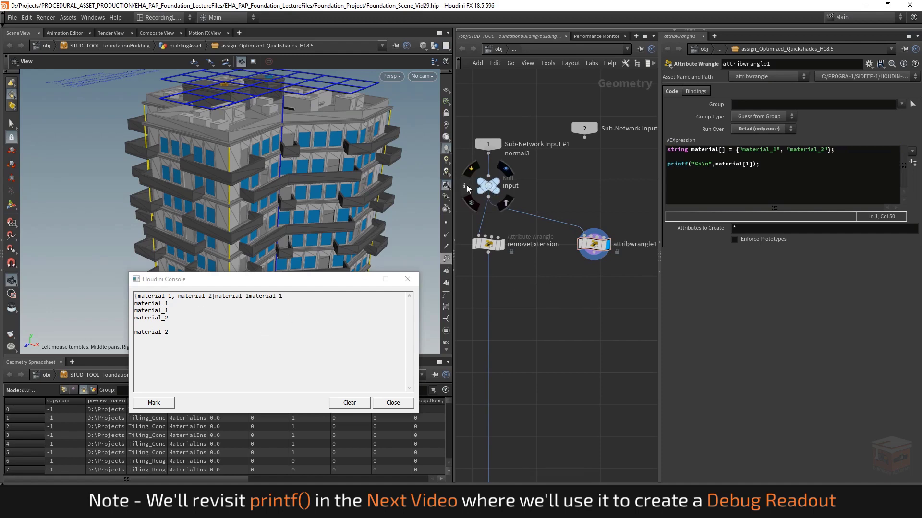
left_click(465, 185)
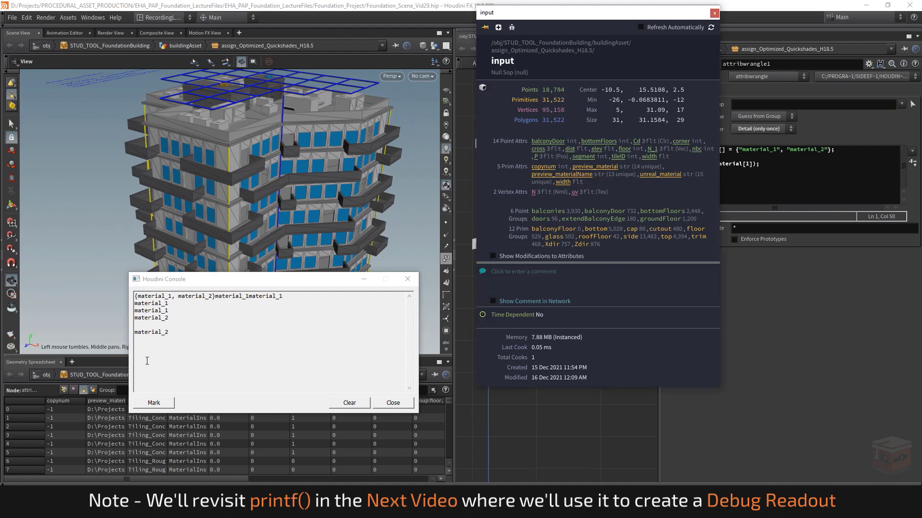
key("Escape")
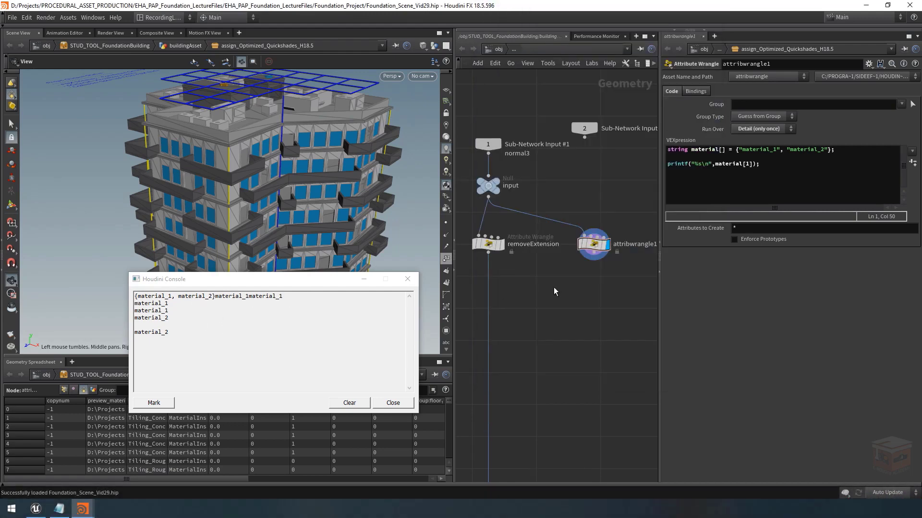
- Show the removeExtension wrangle's code and widen the spreadsheet's test column to read its array values
left_click(488, 244)
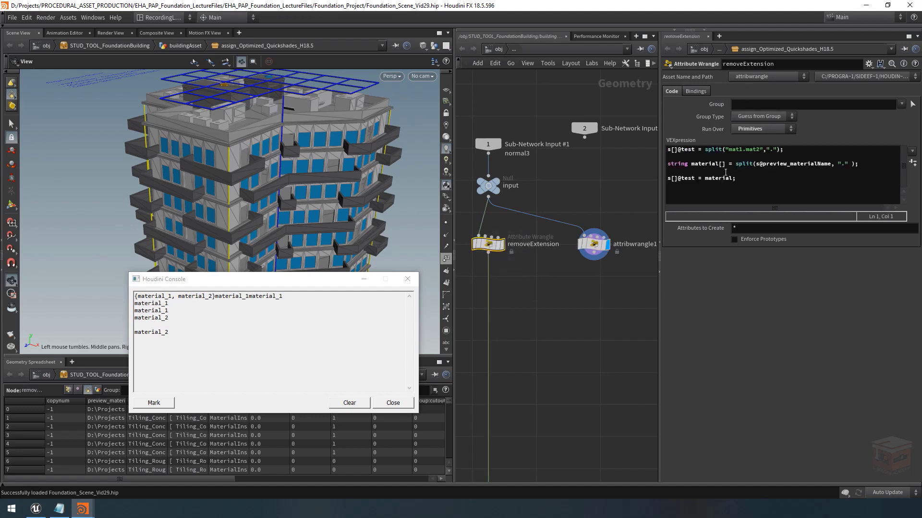
scroll(562, 291, "down", 3)
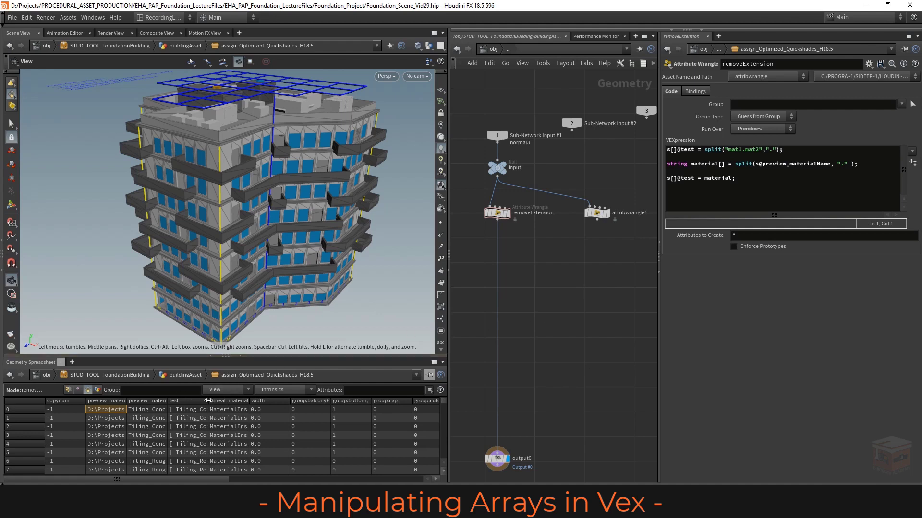
left_click_drag(206, 400, 330, 400)
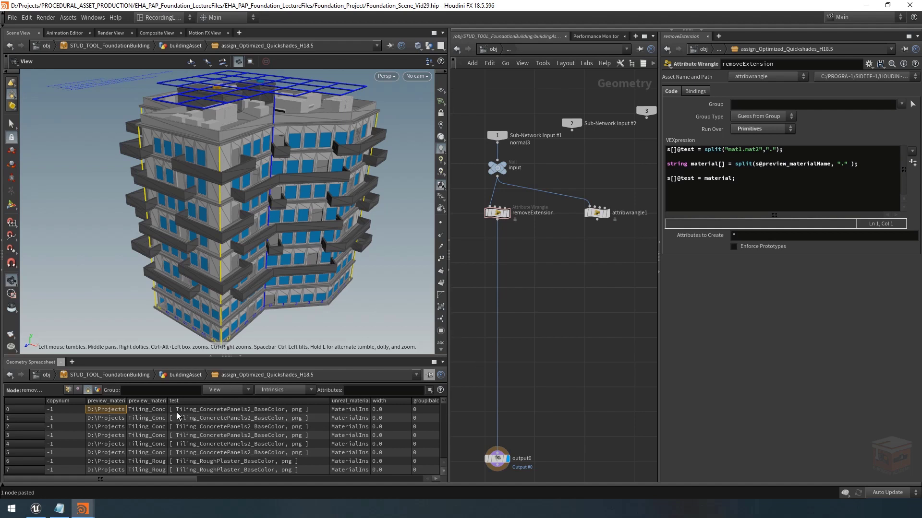
- Add the line s@preview_mat = material[0] between the split line and the test assignment in removeExtension
left_click(715, 203)
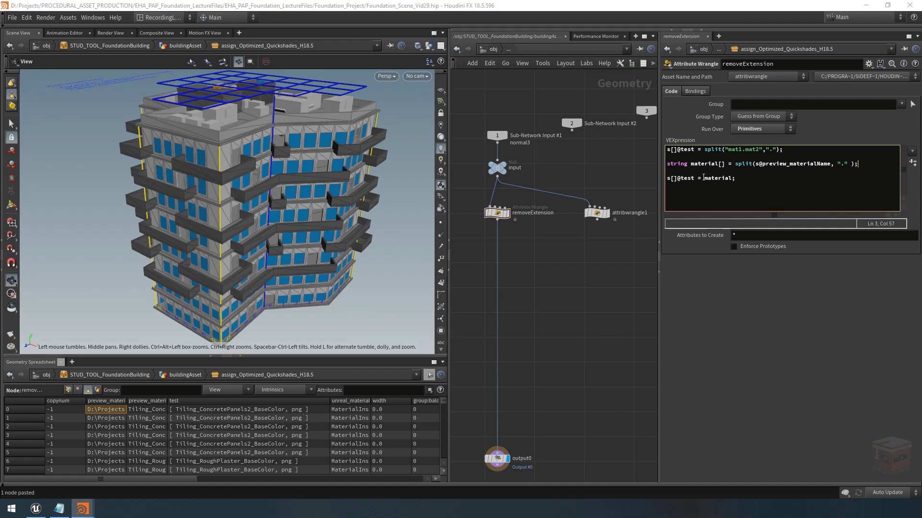
key("Return")
key("Return")
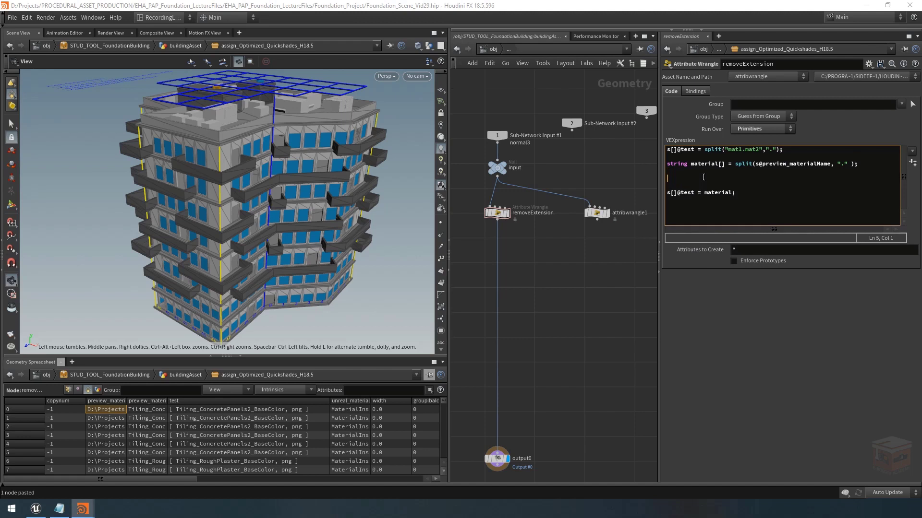
type("s@preview_mat")
type("= material[]")
key("Left")
type("0")
left_click(569, 280)
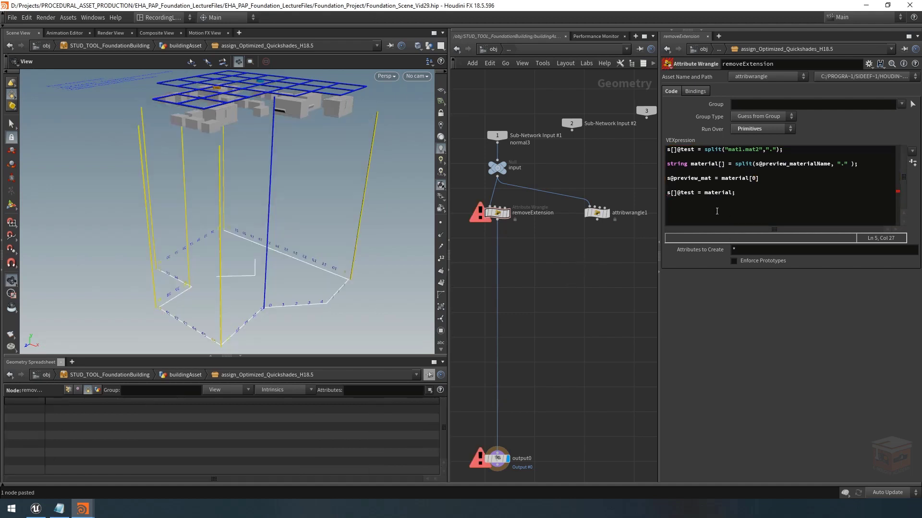
- Display the removeExtension node and end its s@preview_mat assignment with a semicolon
left_click(498, 219)
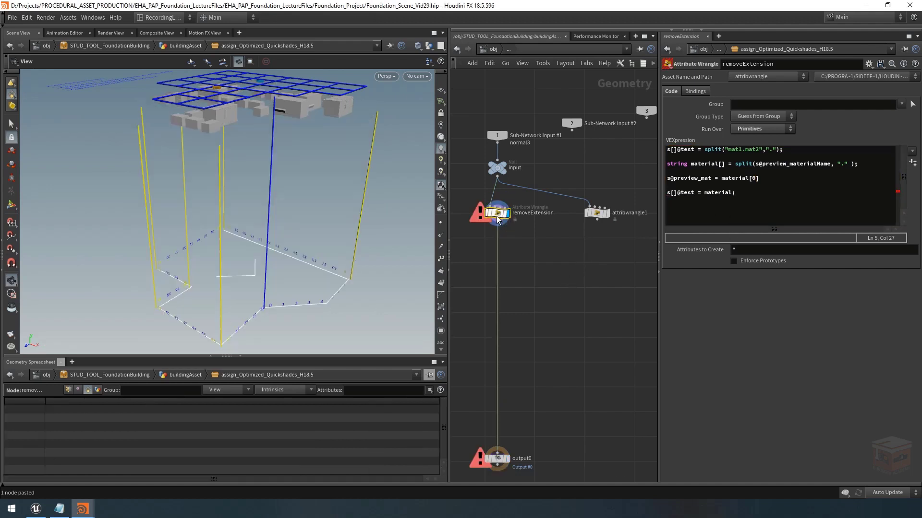
left_click(767, 178)
type(";")
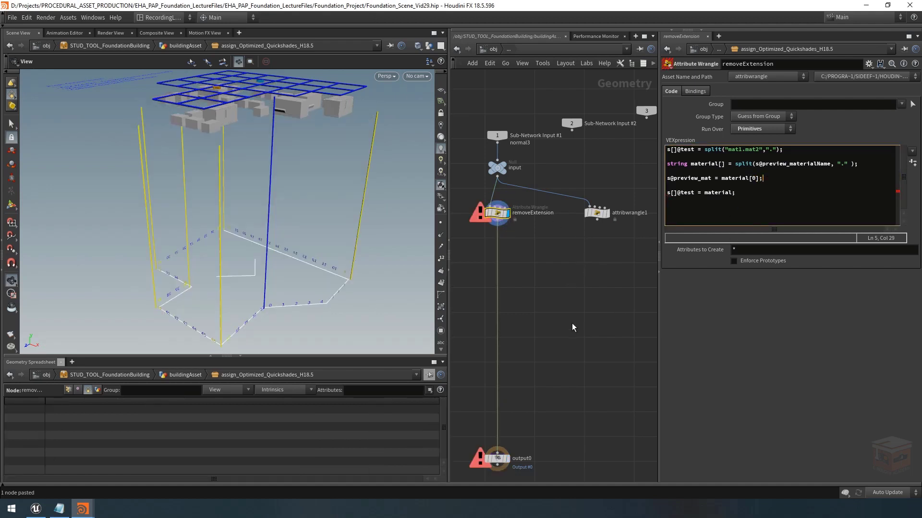
left_click(556, 316)
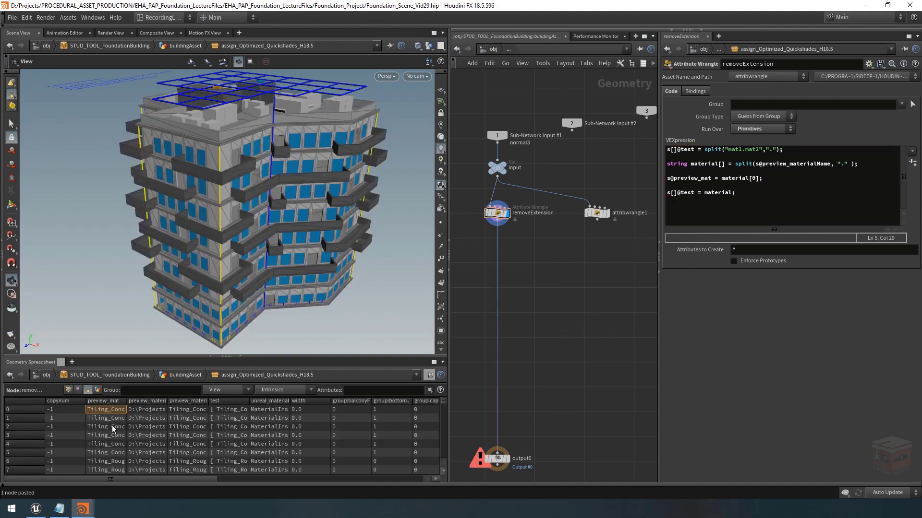
- Resize the preview_mat and test columns in the geometry spreadsheet to compare their full values
left_click_drag(126, 401, 233, 402)
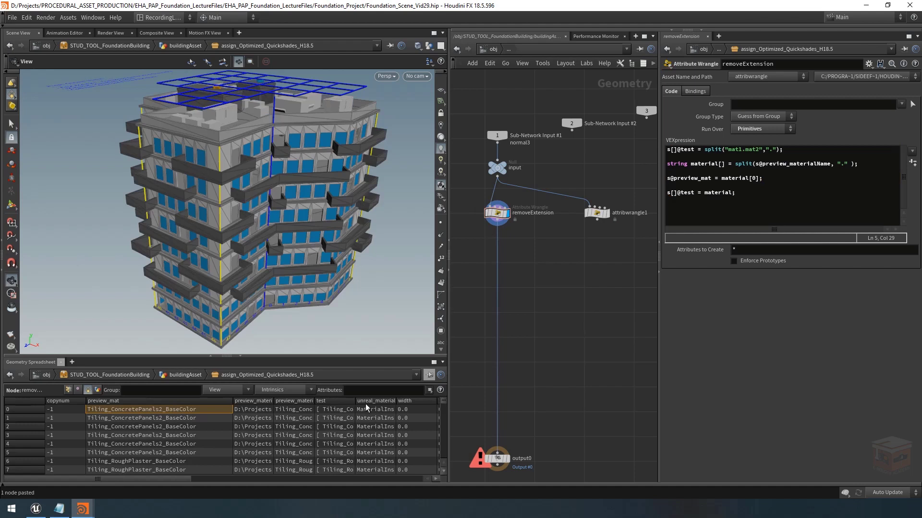
left_click_drag(355, 401, 439, 401)
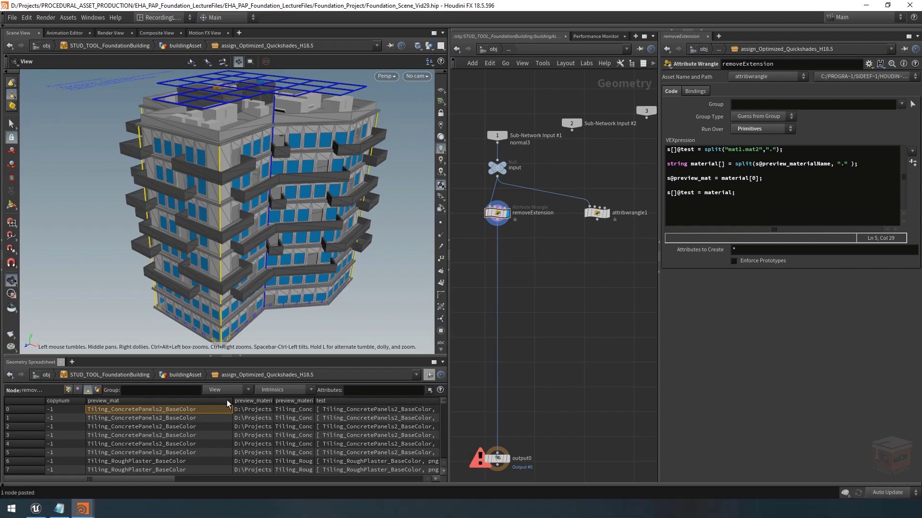
left_click_drag(232, 400, 127, 400)
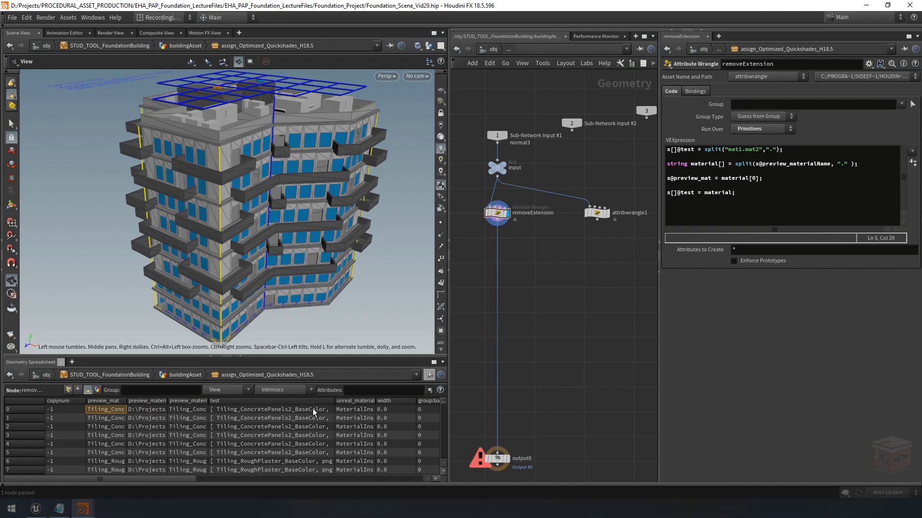
left_click_drag(335, 400, 389, 400)
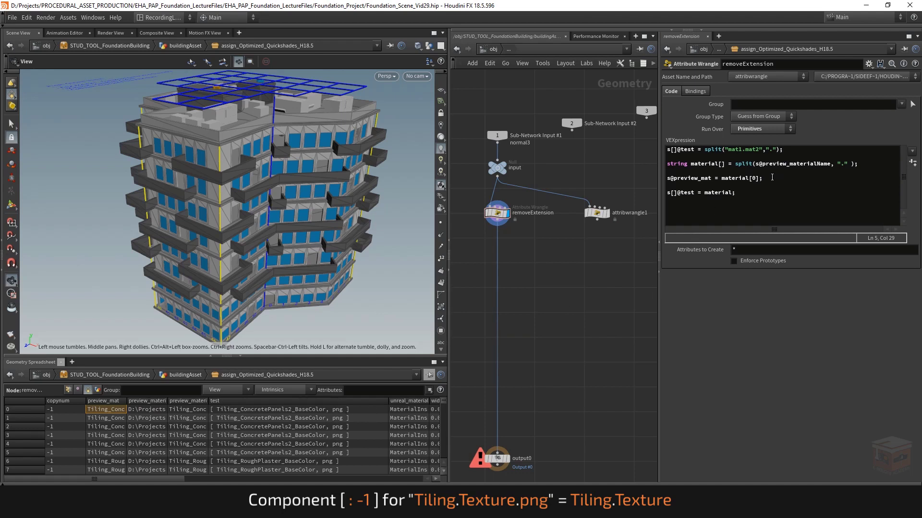
- Delete the s@preview_mat = material[0]; line and its extra blank line from the removeExtension code
left_click_drag(771, 179, 667, 178)
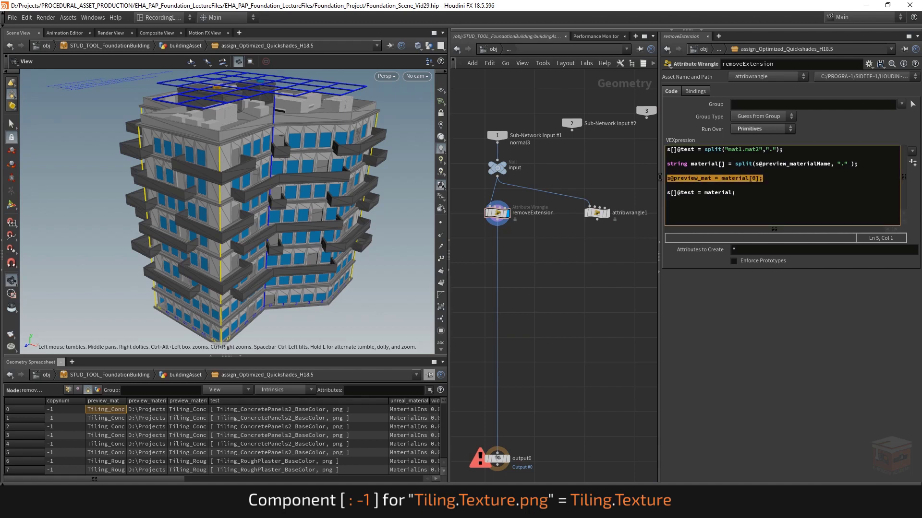
key("BackSpace")
key("BackSpace")
key("Delete")
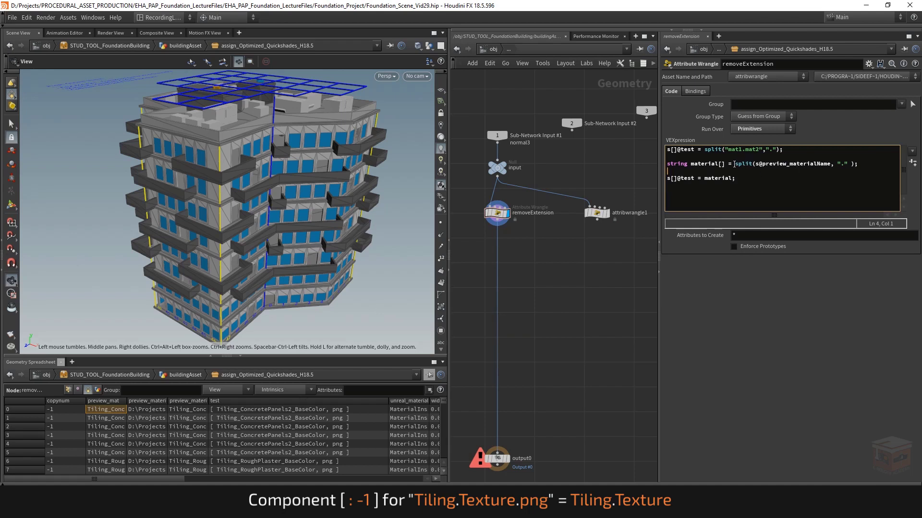
- Append empty square brackets directly after the split call on the string material[] line
left_click_drag(734, 163, 853, 163)
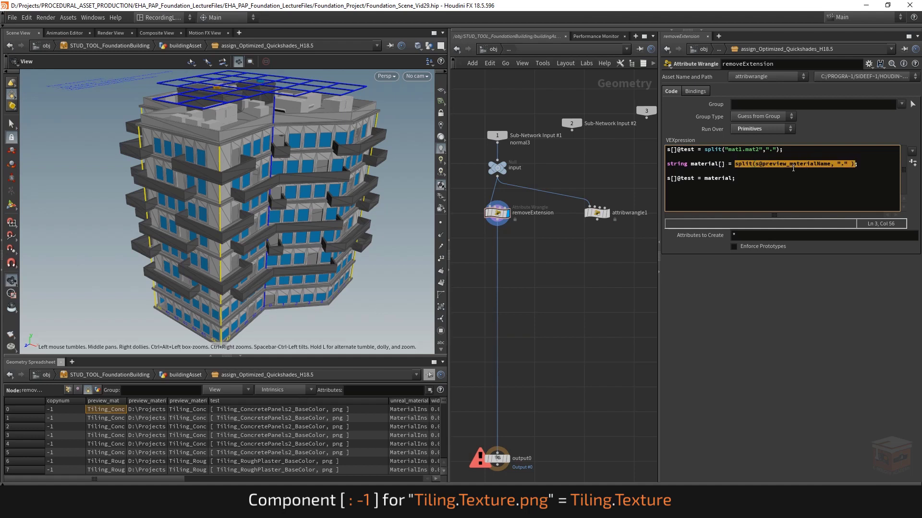
left_click(854, 164)
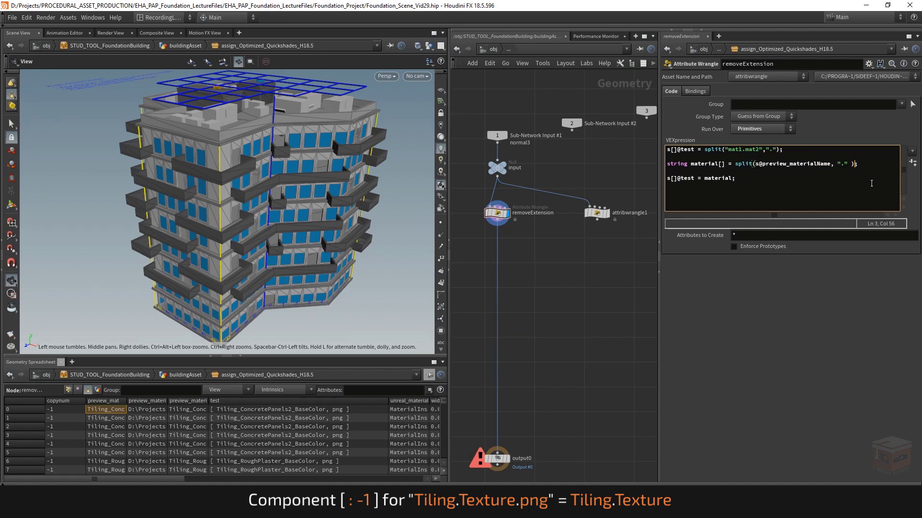
type("[")
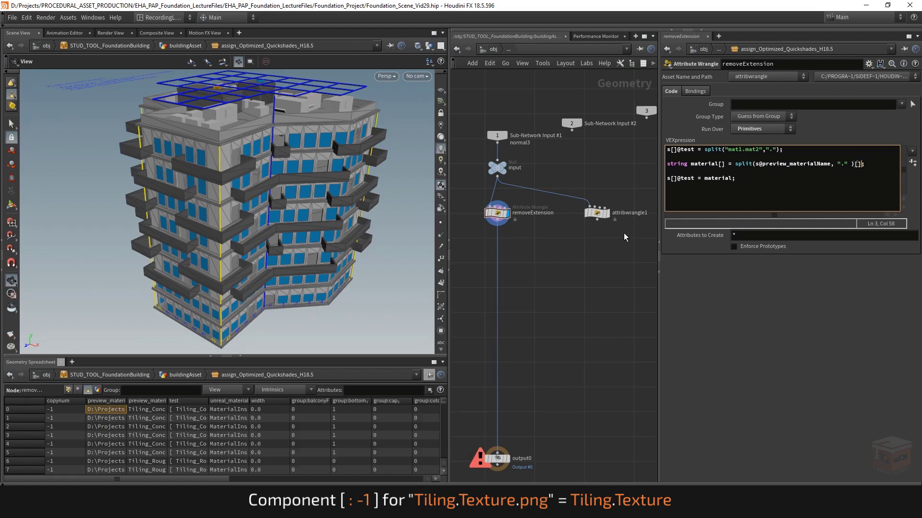
- Open the Attribute Wrangle help, search for "array vex", and open the VEX Arrays page
left_click(914, 64)
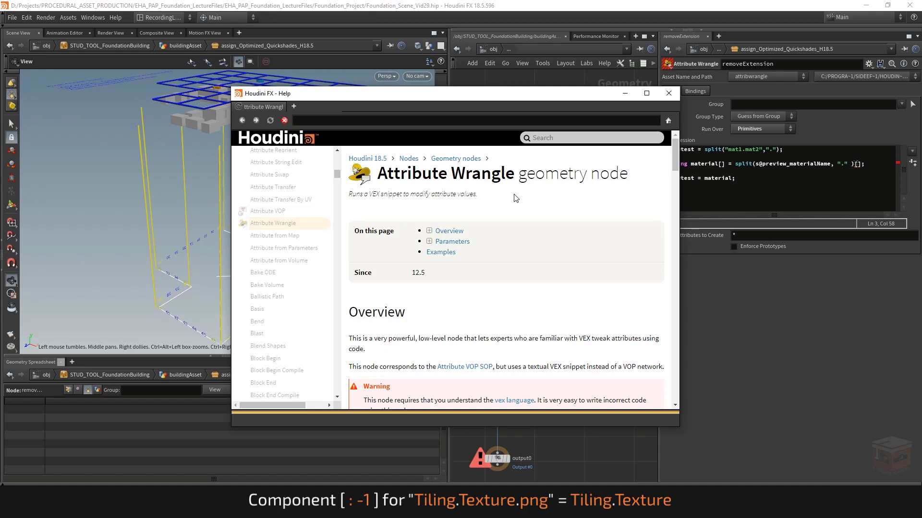
left_click(556, 138)
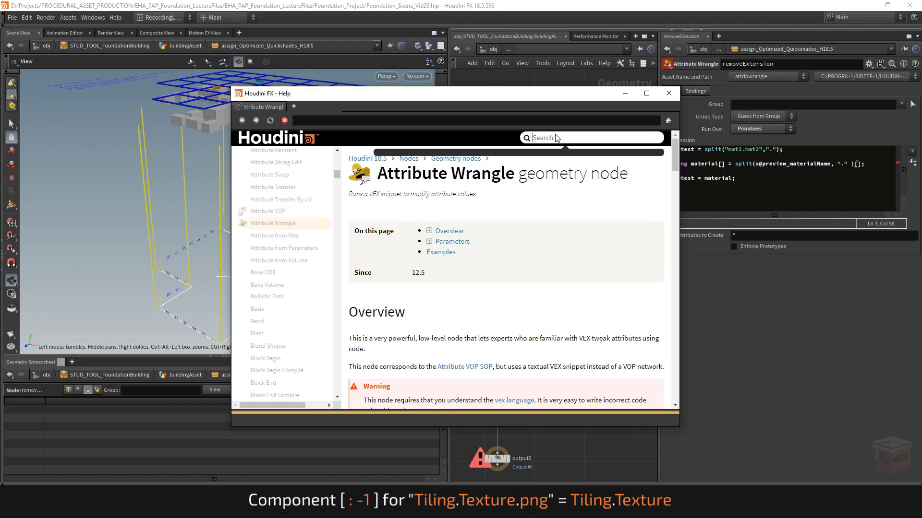
type("array")
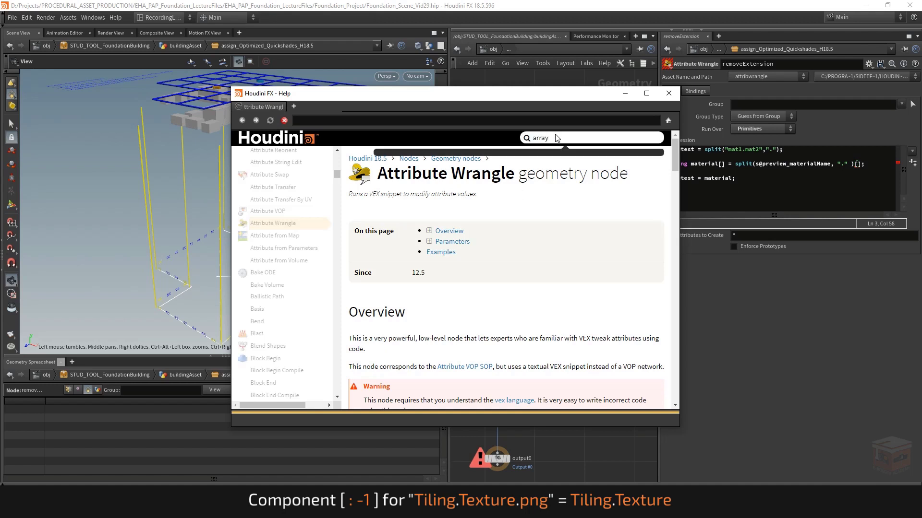
type(" vex")
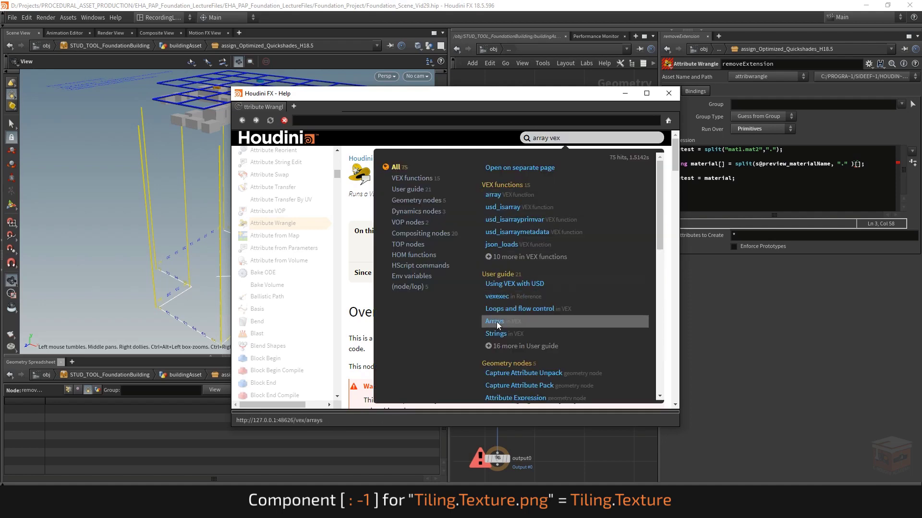
left_click(496, 322)
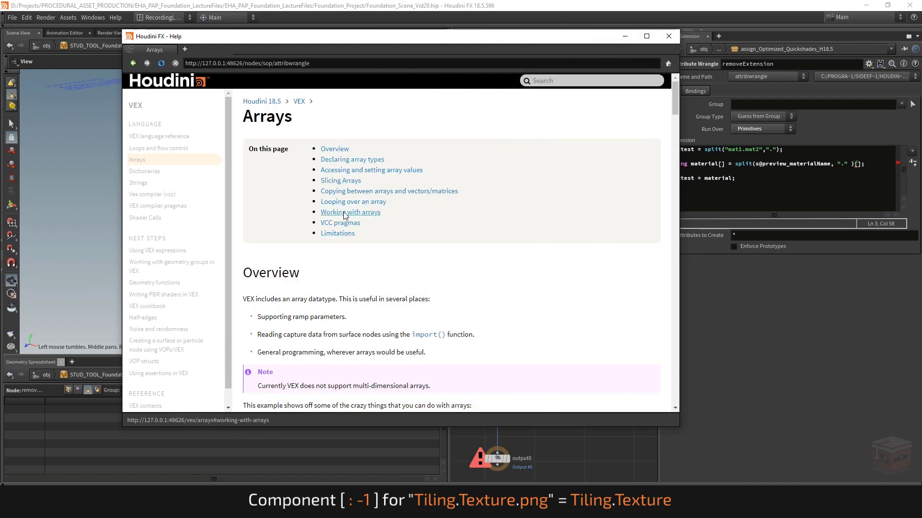
- Examine the Slicing Arrays section's examples for start, end, reversed and odd-element slices
left_click(334, 181)
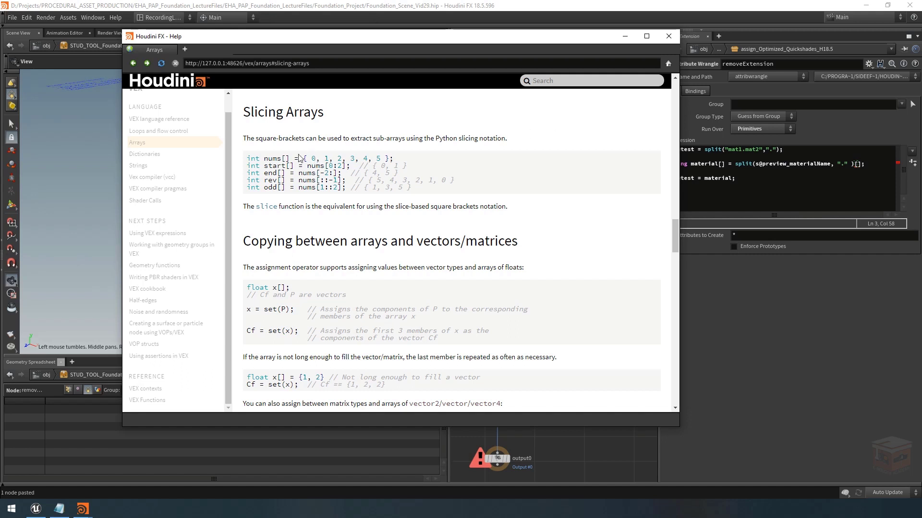
double_click(334, 168)
left_click(342, 171)
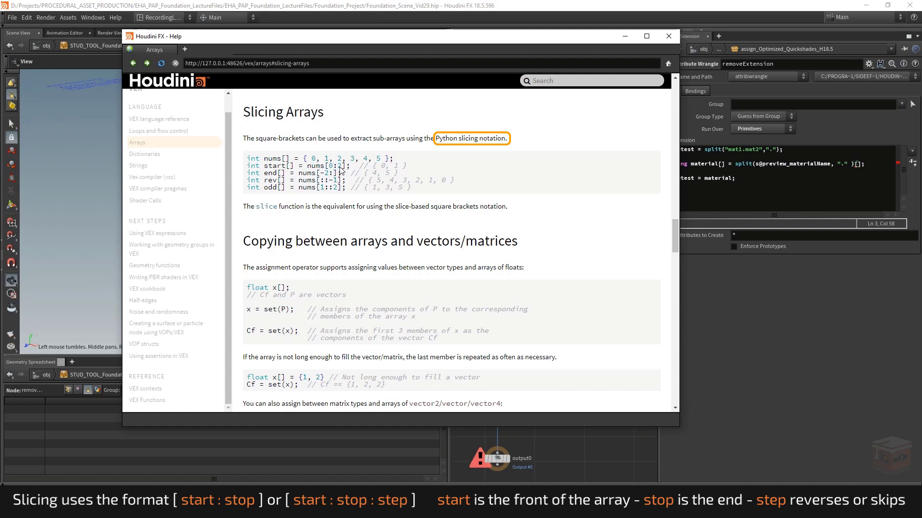
left_click_drag(382, 166, 441, 186)
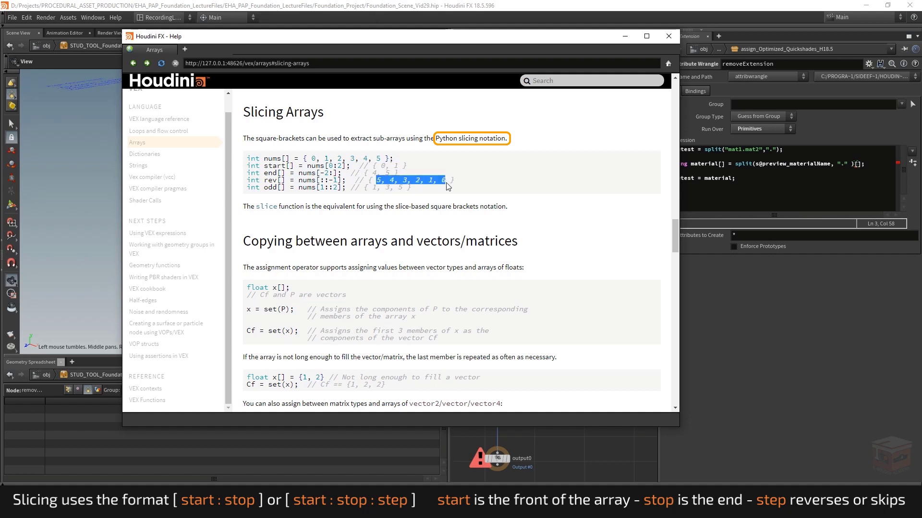
left_click(415, 191)
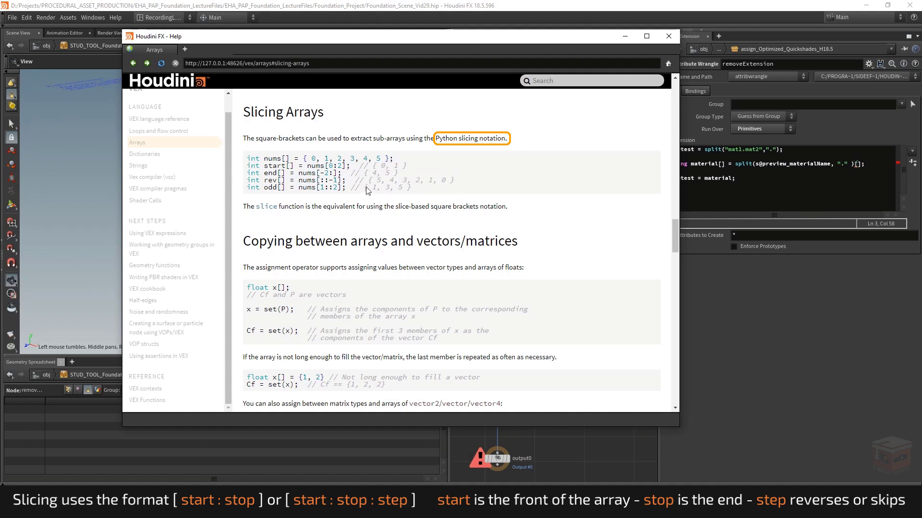
left_click_drag(372, 188, 404, 193)
left_click(420, 193)
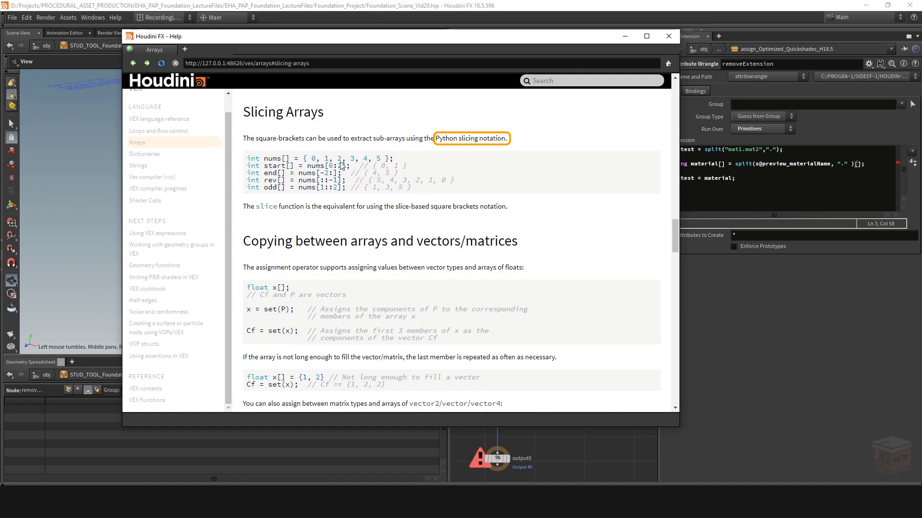
left_click_drag(347, 169, 325, 166)
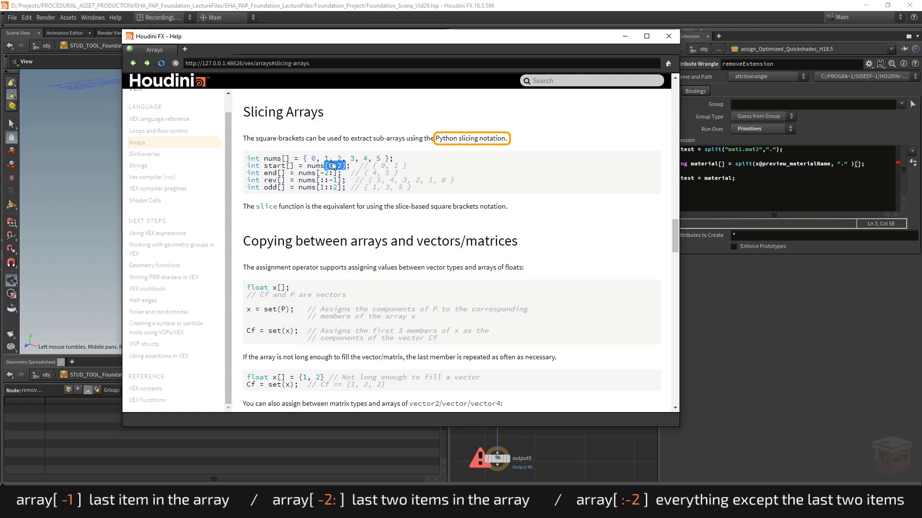
left_click(490, 174)
- Look at the slice function's help page beside the wrangle code, and return to the Slicing Arrays section
left_click(272, 207)
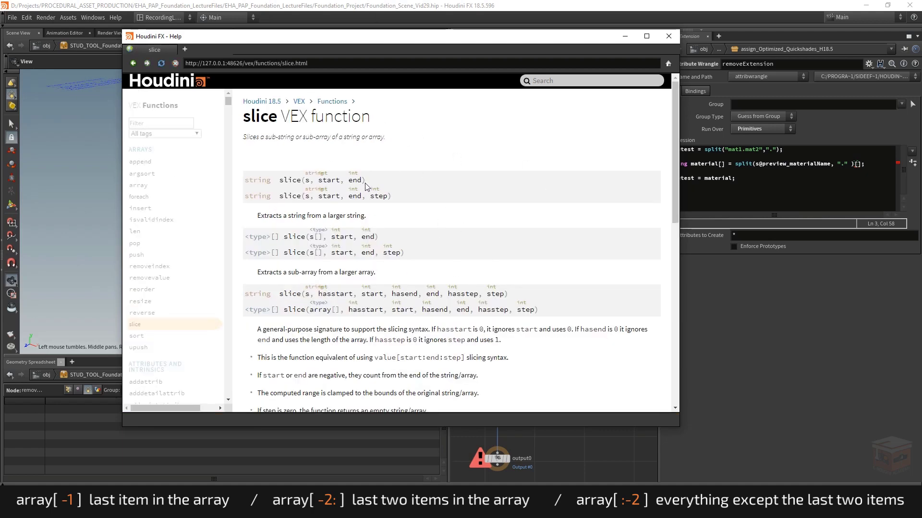
left_click_drag(563, 39, 441, 50)
double_click(739, 164)
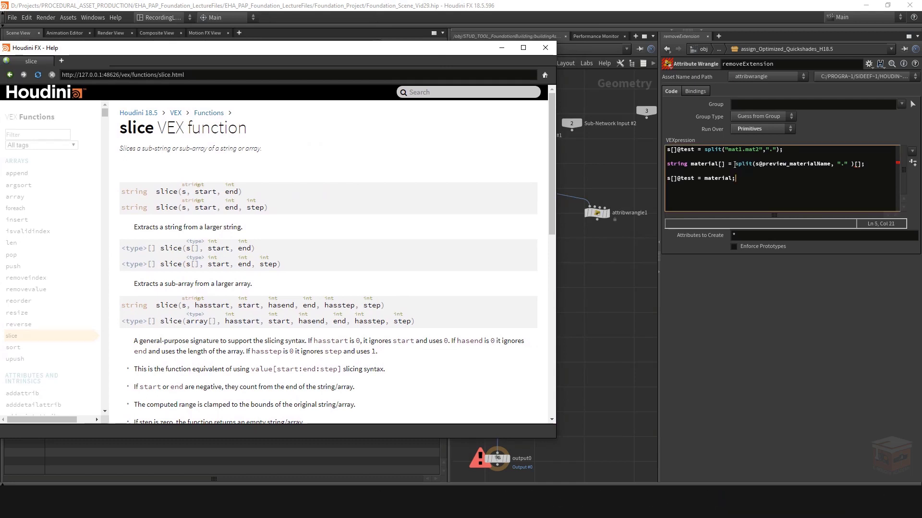
left_click(767, 164)
left_click(344, 89)
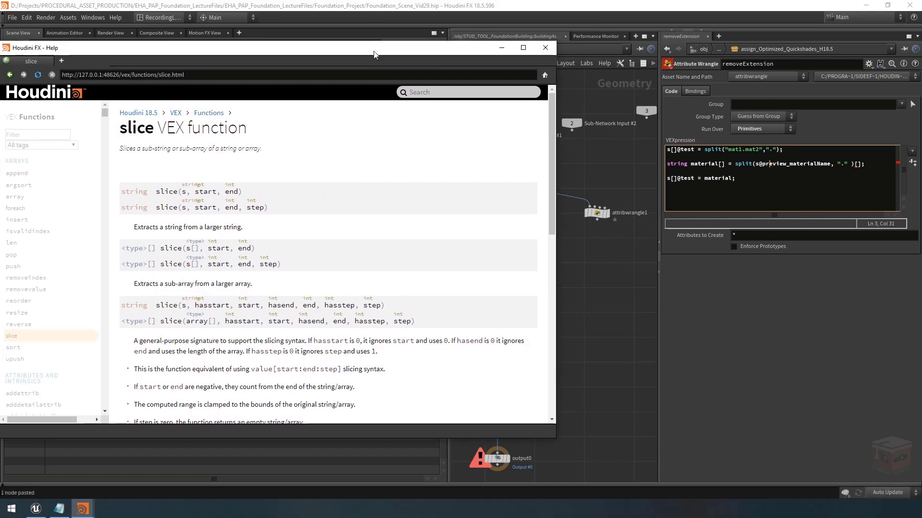
left_click_drag(375, 55, 474, 71)
left_click(111, 92)
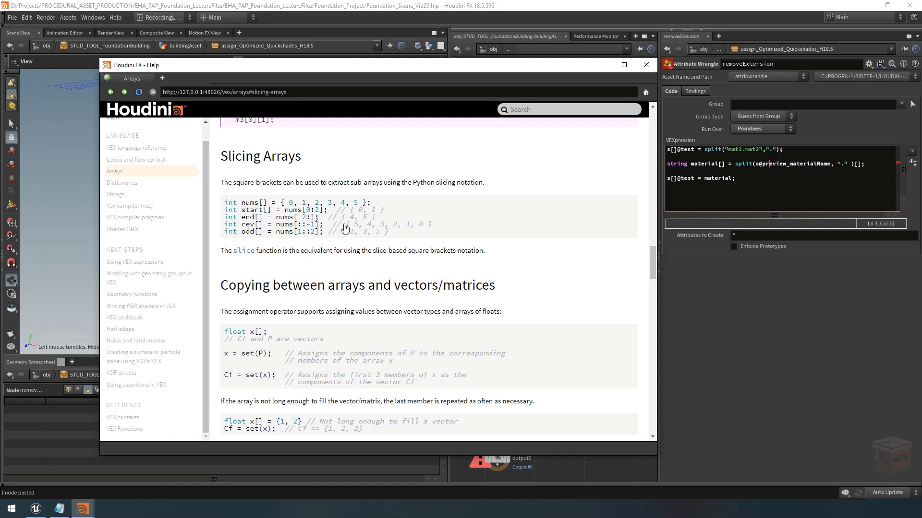
- Enter :-1 inside the brackets after the split call, minimize the help window, and apply the code
left_click(857, 164)
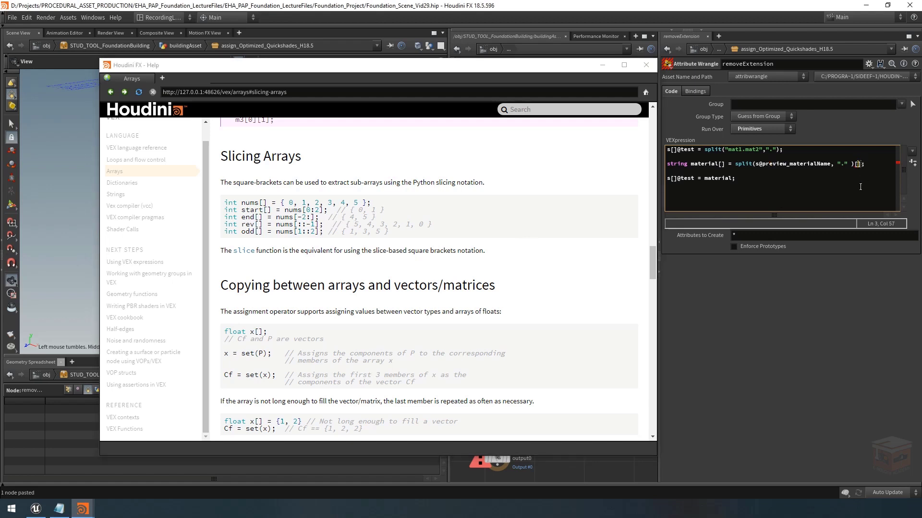
type(":-1")
left_click(602, 65)
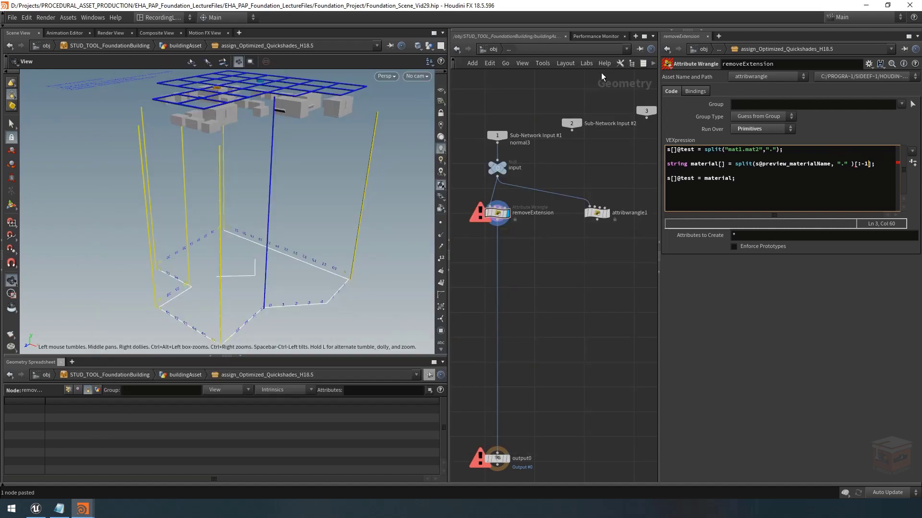
left_click(600, 164)
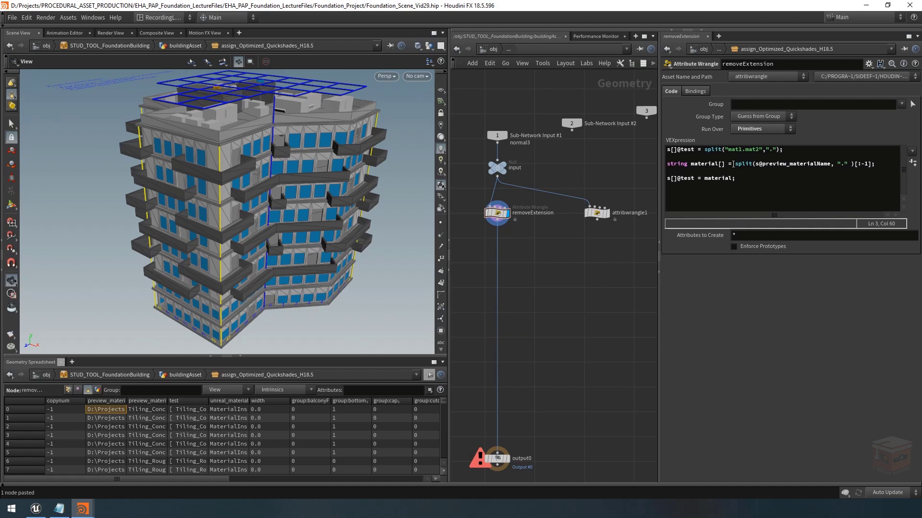
- Review the parts of the sliced split line and widen the spreadsheet's test column to read its array values
left_click_drag(733, 164, 854, 164)
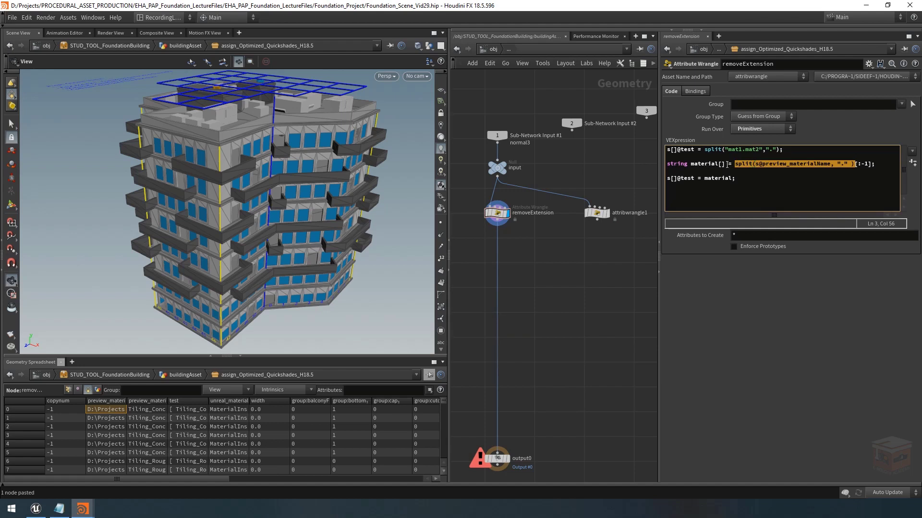
left_click_drag(726, 164, 667, 163)
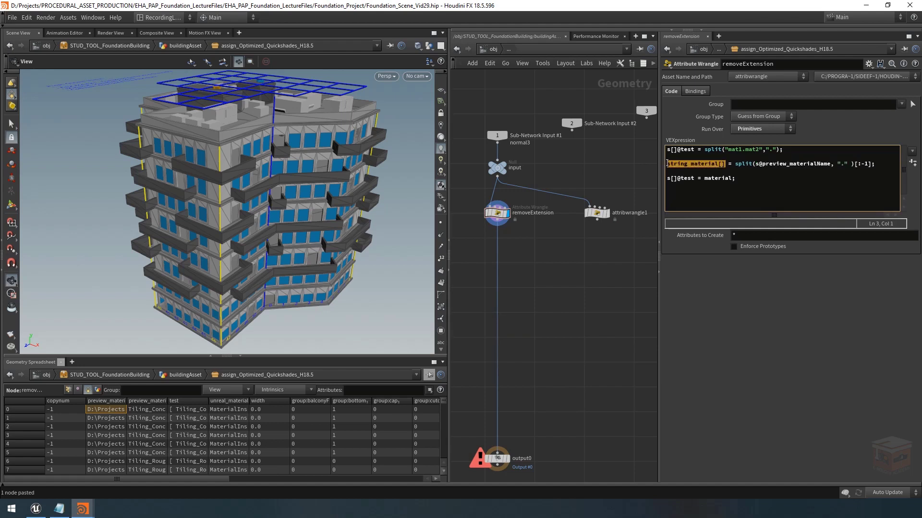
left_click(729, 164)
left_click_drag(870, 164, 853, 166)
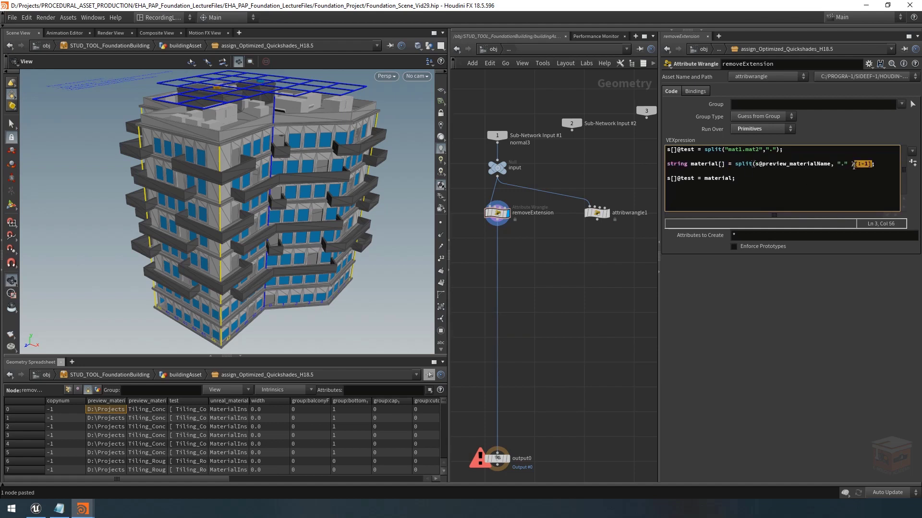
left_click(880, 165)
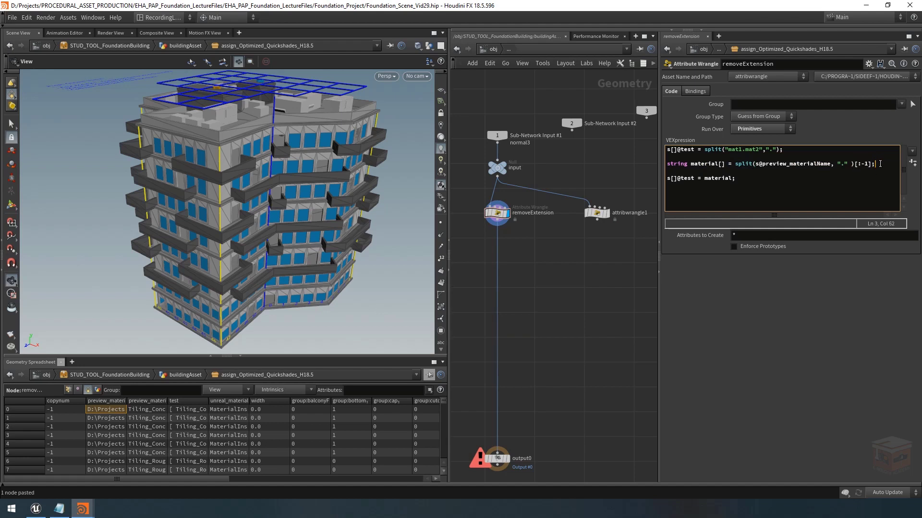
left_click(727, 171)
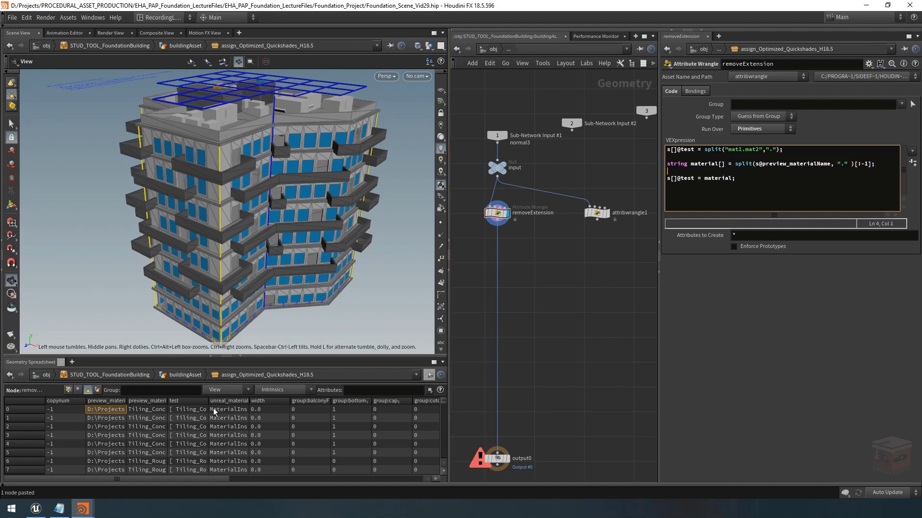
left_click_drag(209, 401, 357, 399)
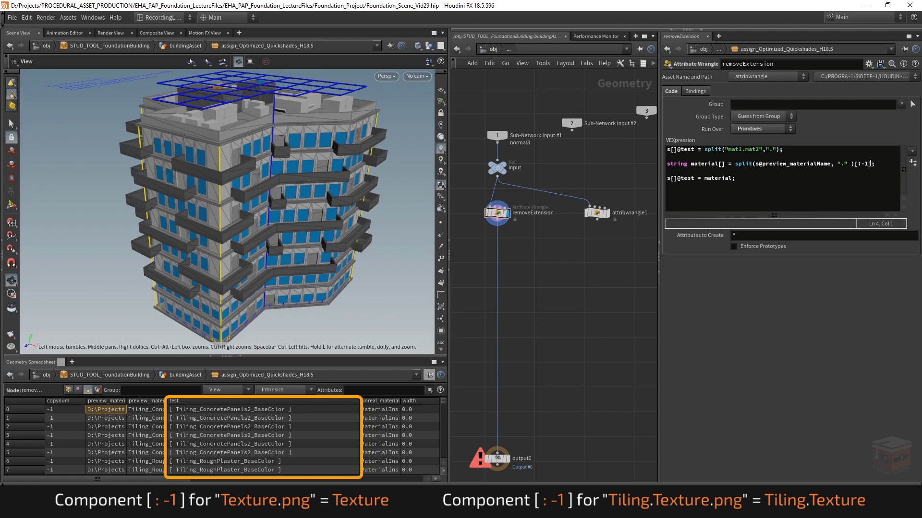
- Remove the [:-1] slice from the split line and apply the code to compare the test values
left_click_drag(869, 163, 853, 165)
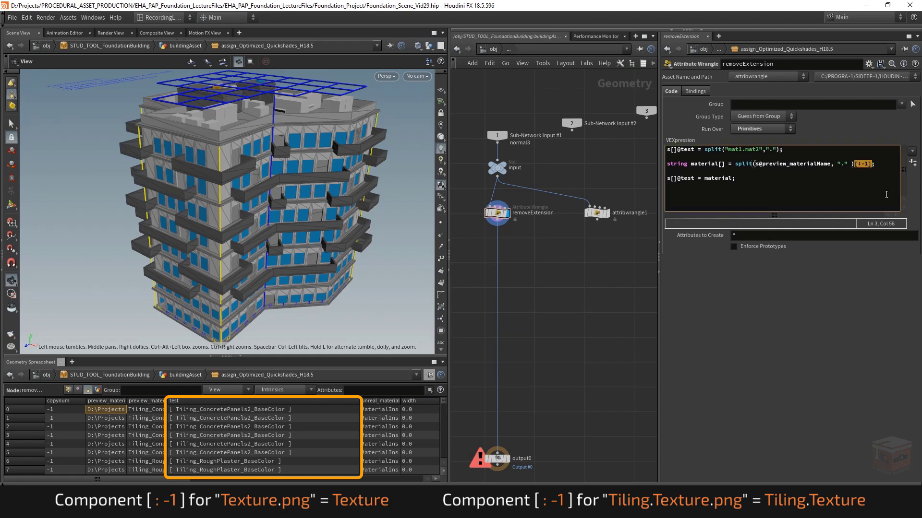
key("BackSpace")
left_click(594, 286)
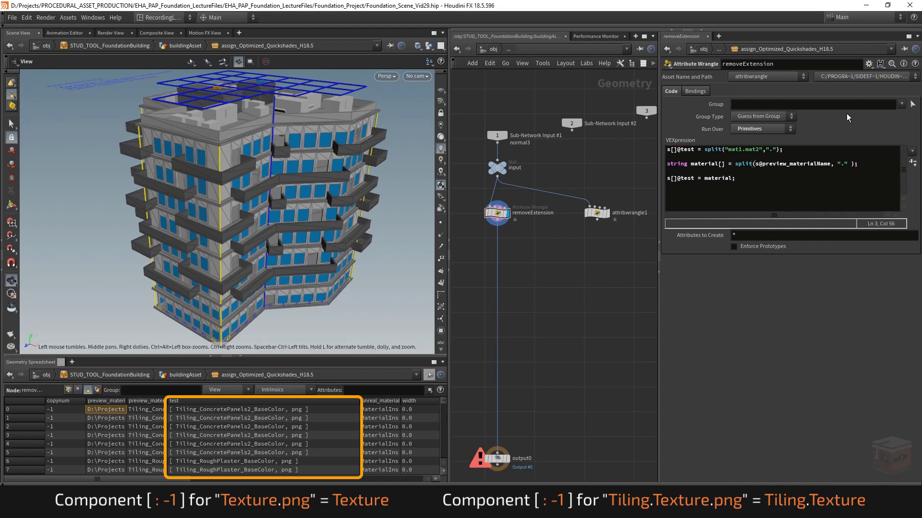
- Add [:-1] back after the split call's closing parenthesis and apply the removeExtension code
left_click(851, 164)
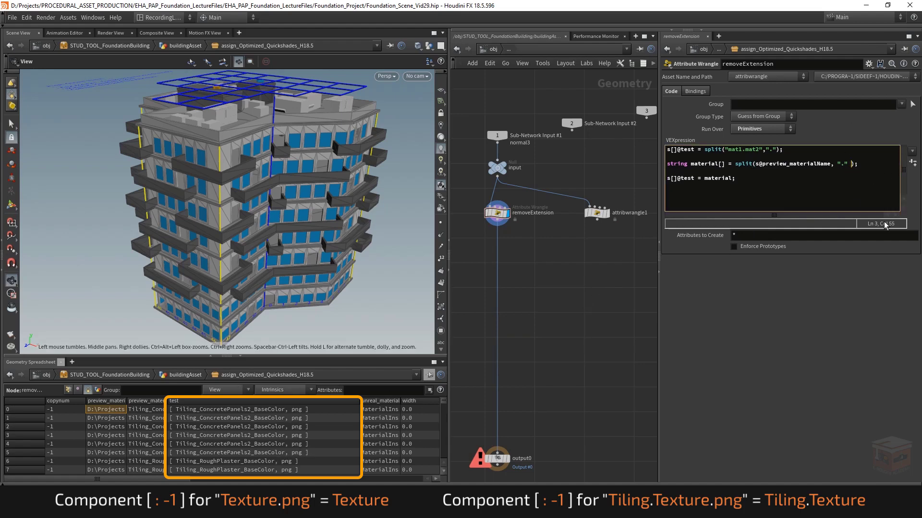
key("Right")
type("[:-1]")
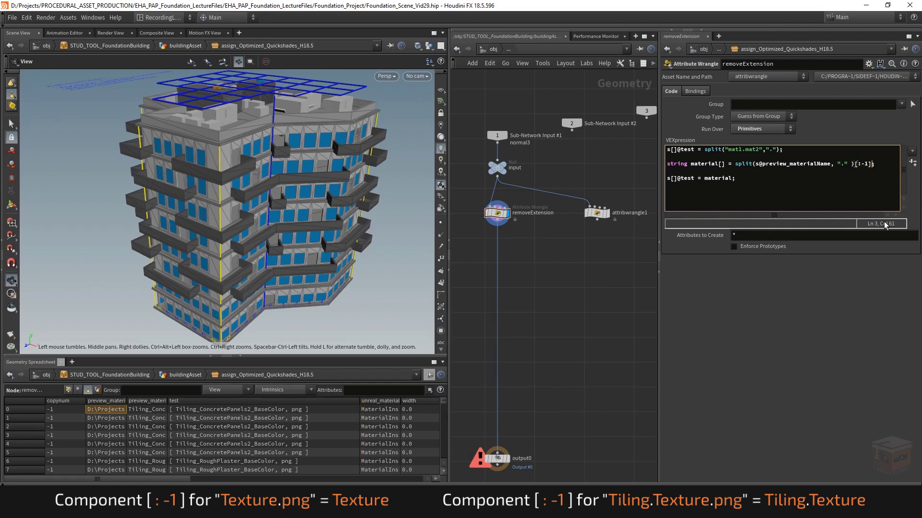
left_click(615, 301)
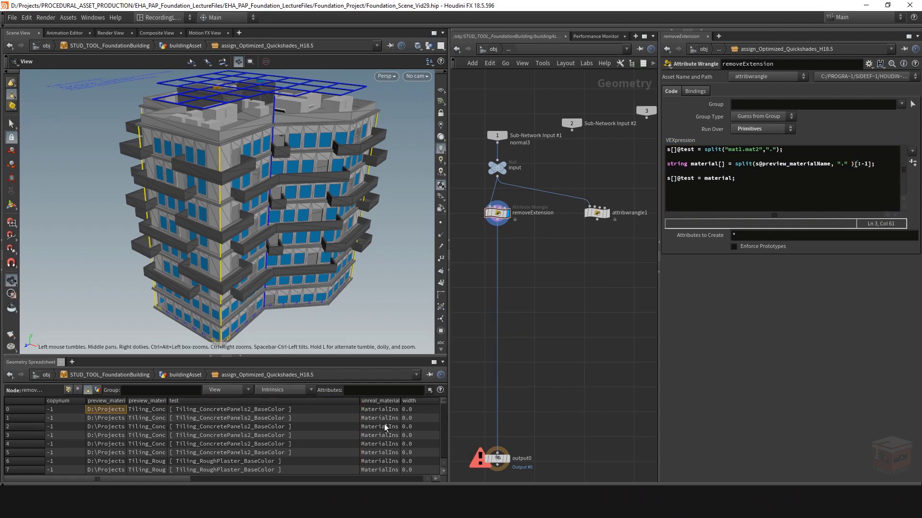
left_click(785, 174)
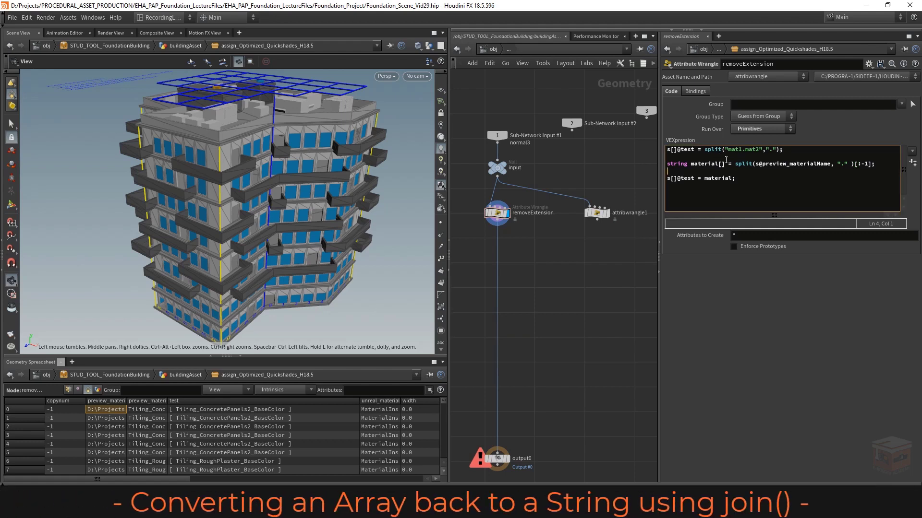
- Review the material[] array declaration and widen the spreadsheet's preview_material column to read its values
left_click_drag(725, 163, 666, 164)
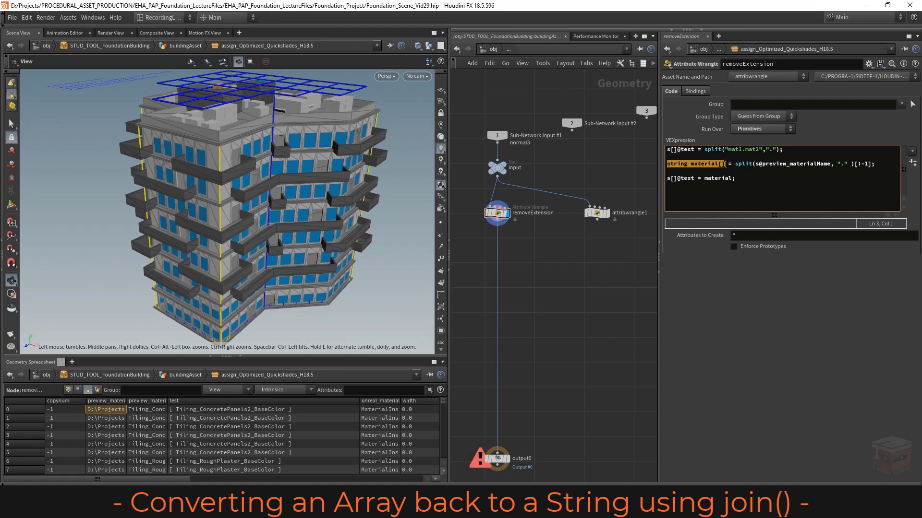
left_click(726, 164)
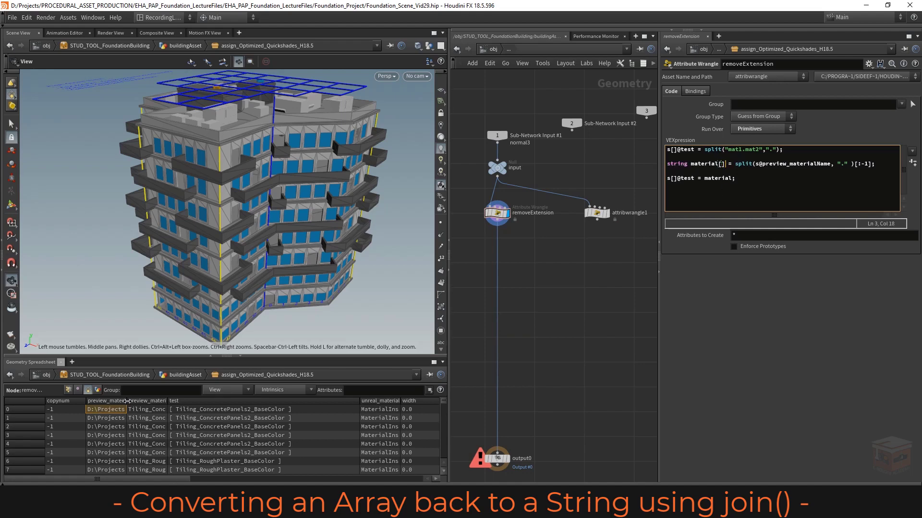
left_click_drag(127, 401, 186, 402)
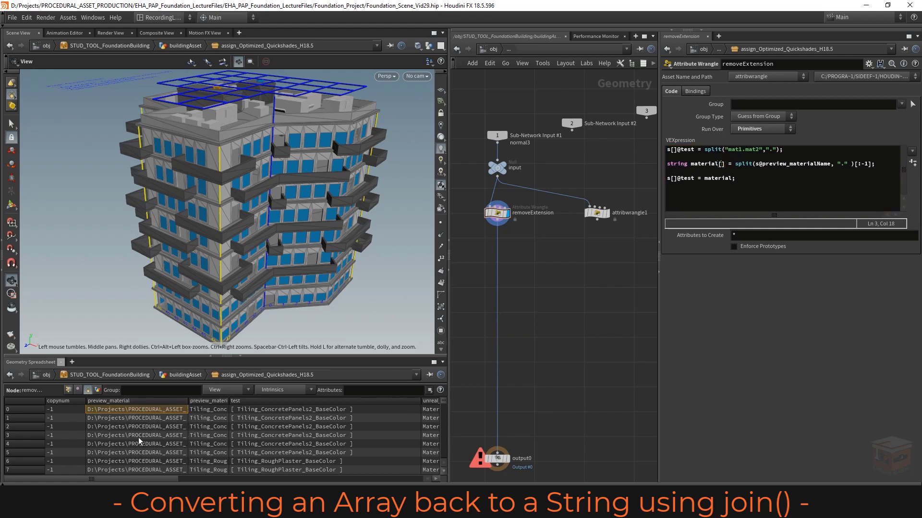
- Add the line s@preview_mat = material; between the split line and the test line, and apply the code
left_click(694, 172)
key("Return")
key("Return")
key("Up")
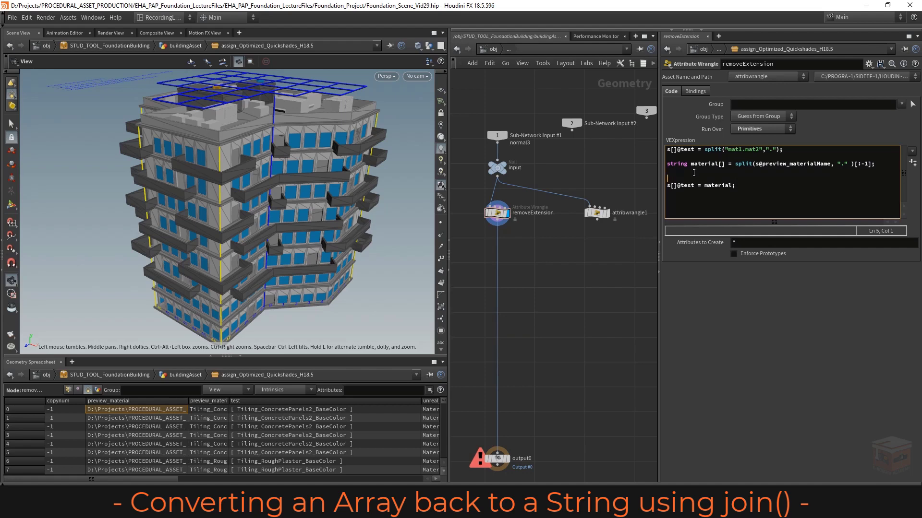
type("s")
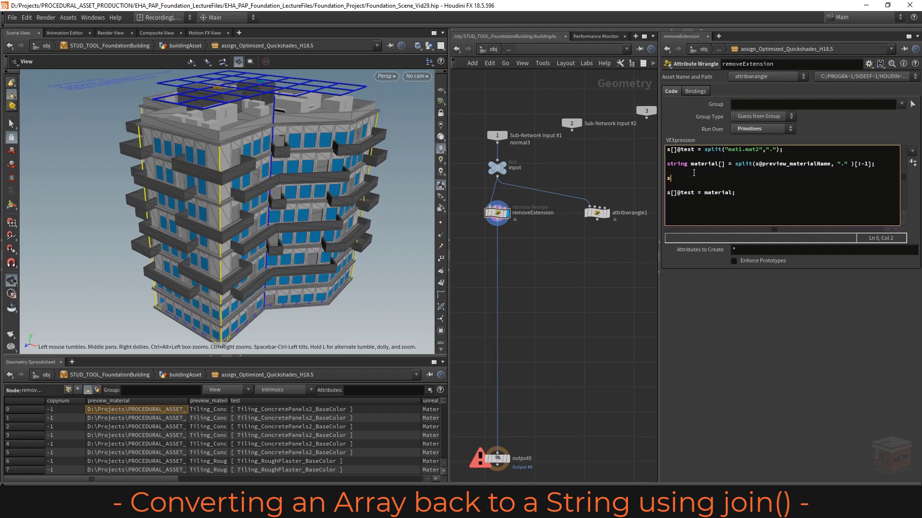
type("@preview_mat")
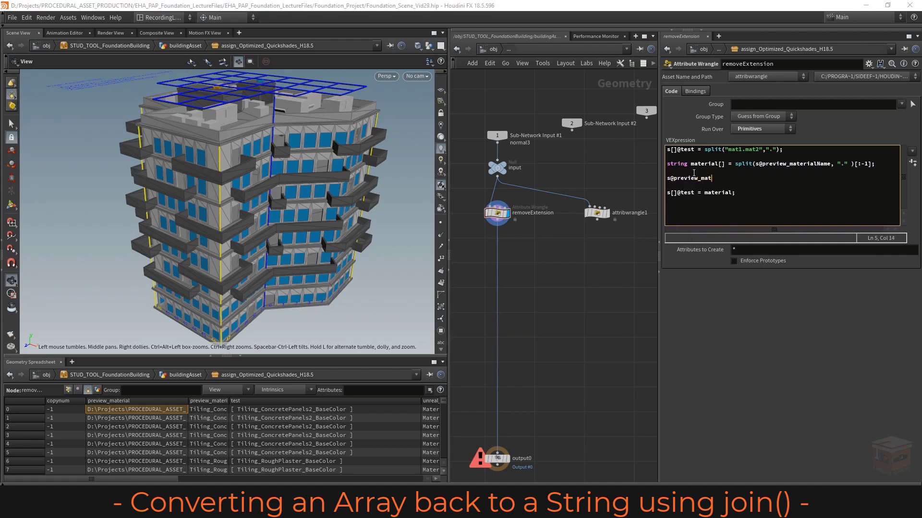
type(" = material")
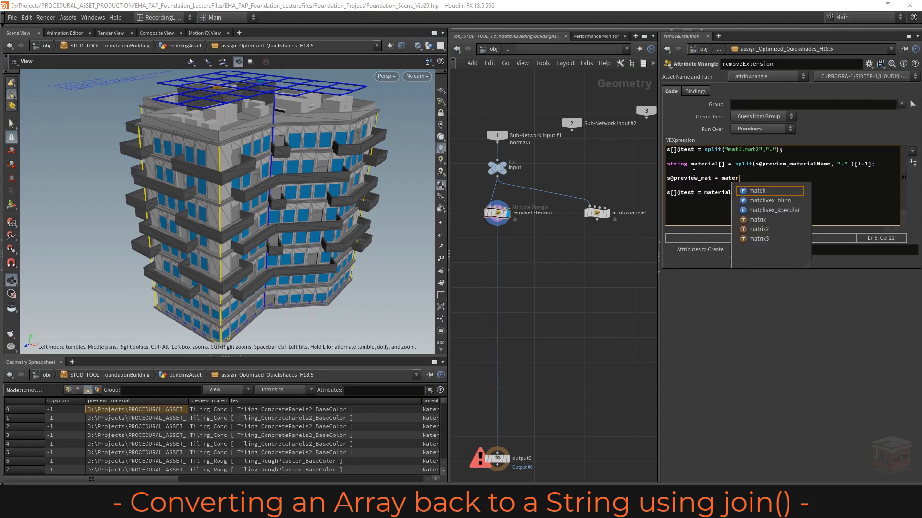
type(";")
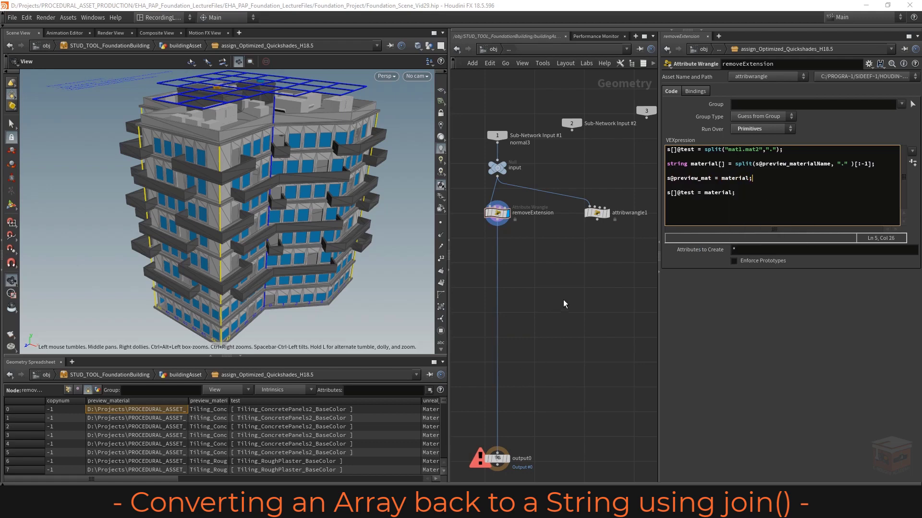
left_click(579, 288)
- Index the preview_mat assignment as material[0], apply the code, and widen the spreadsheet's preview_mat column
left_click(743, 179)
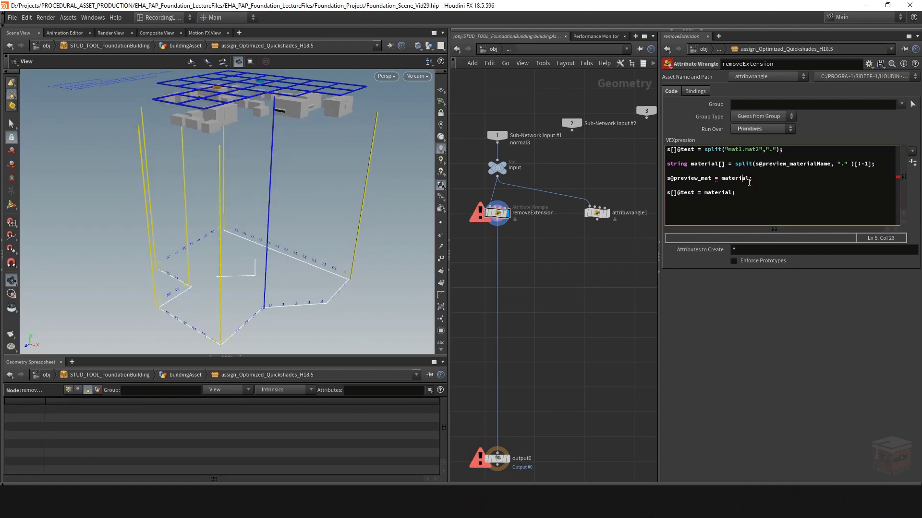
left_click_drag(749, 179, 667, 179)
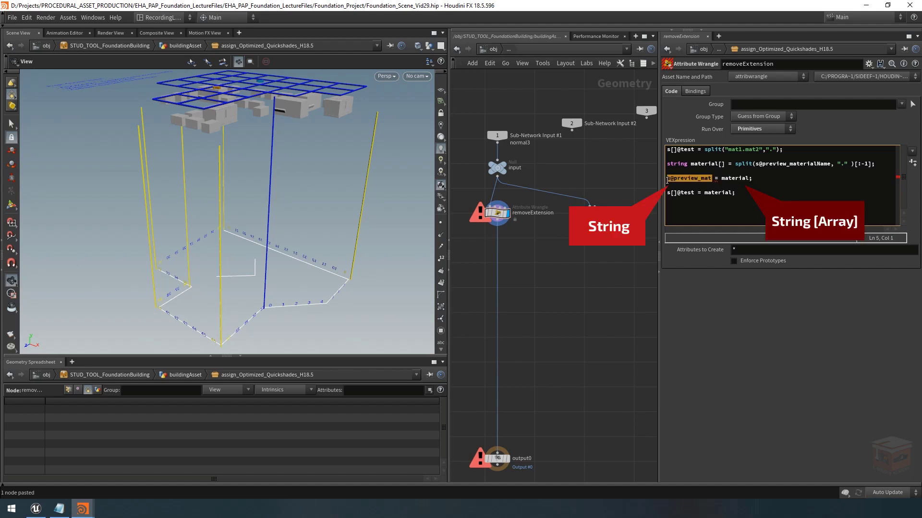
left_click(748, 178)
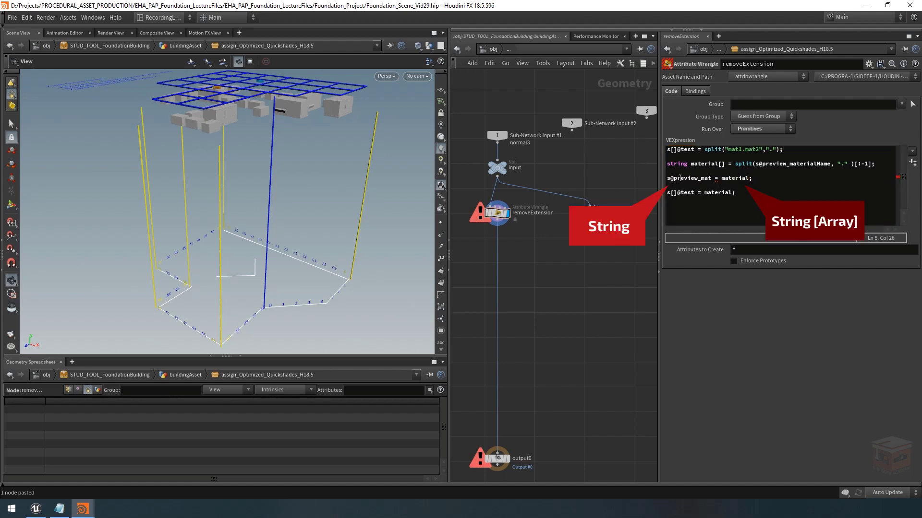
left_click(750, 179)
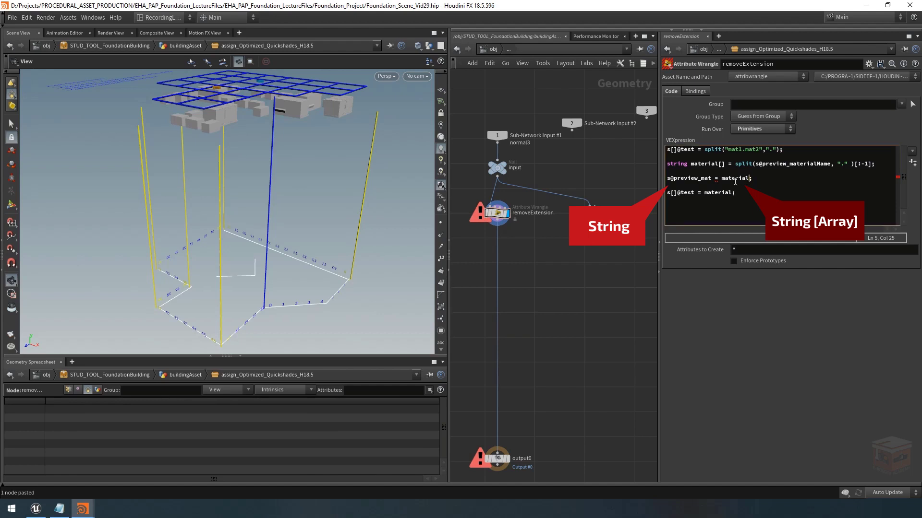
type("[]")
type("0")
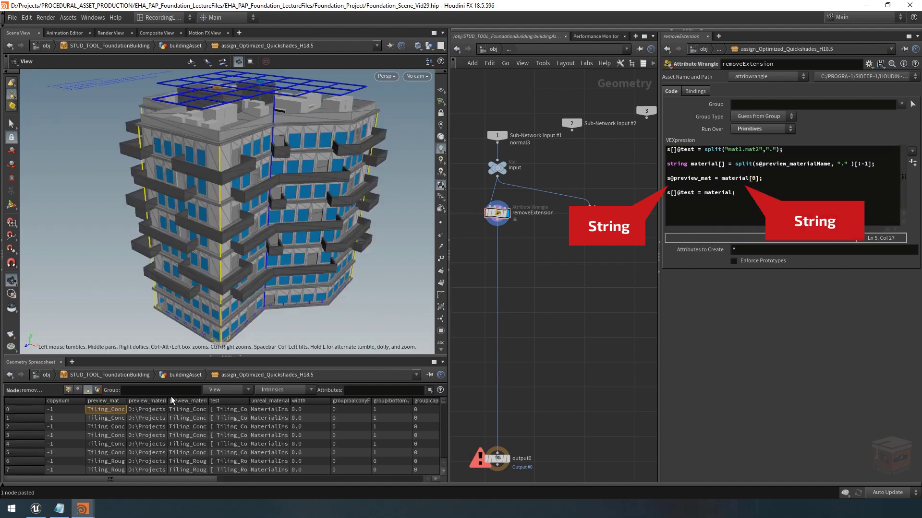
left_click_drag(125, 402, 239, 401)
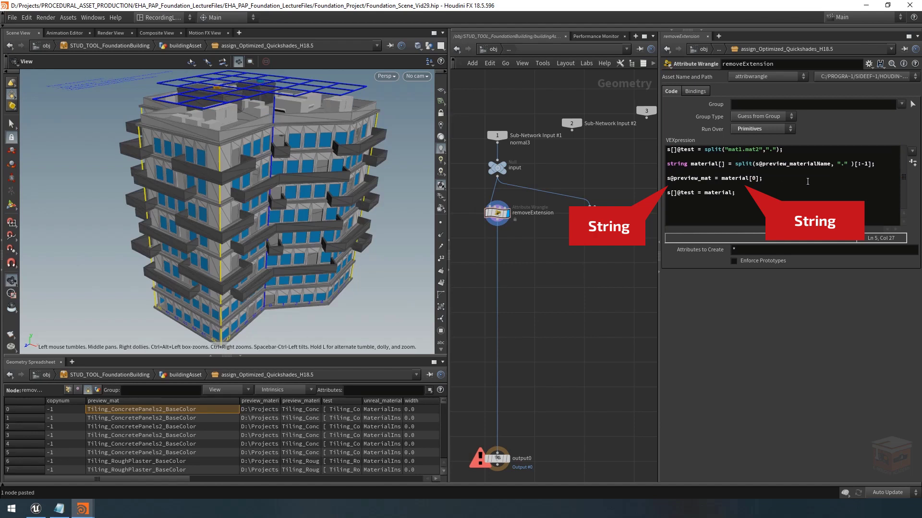
- Declare string testmat = "Tiling.testMat.png"; on a new line above the material array declaration
left_click(756, 152)
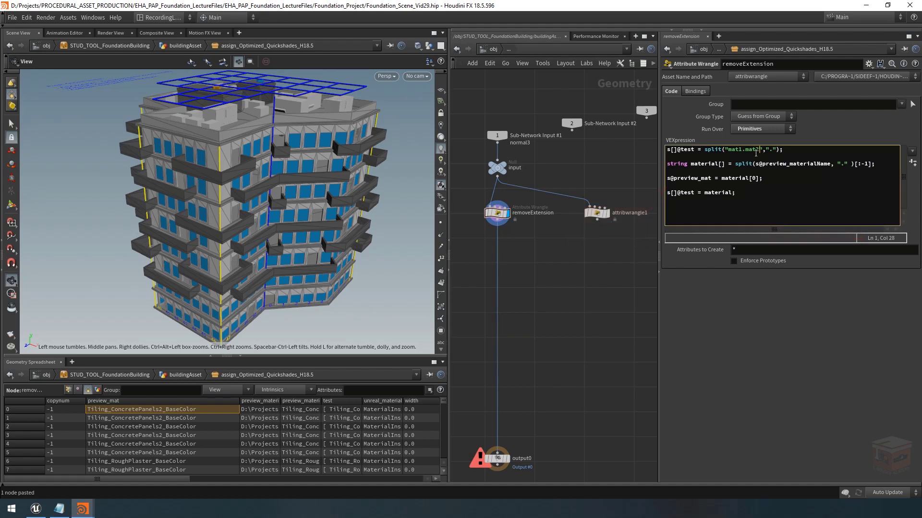
key("Down")
key("Return")
key("Return")
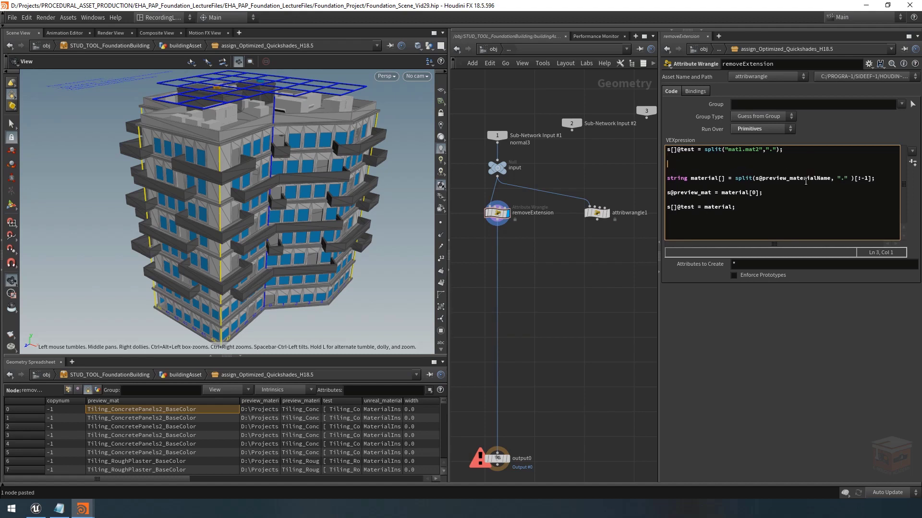
type("string testmat =")
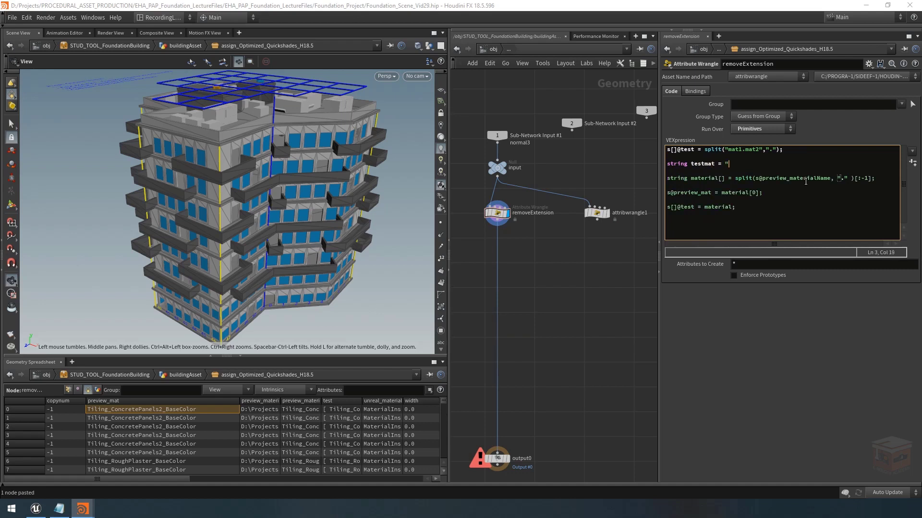
type(" \"")
key("Right")
type(";")
key("Left")
key("Left")
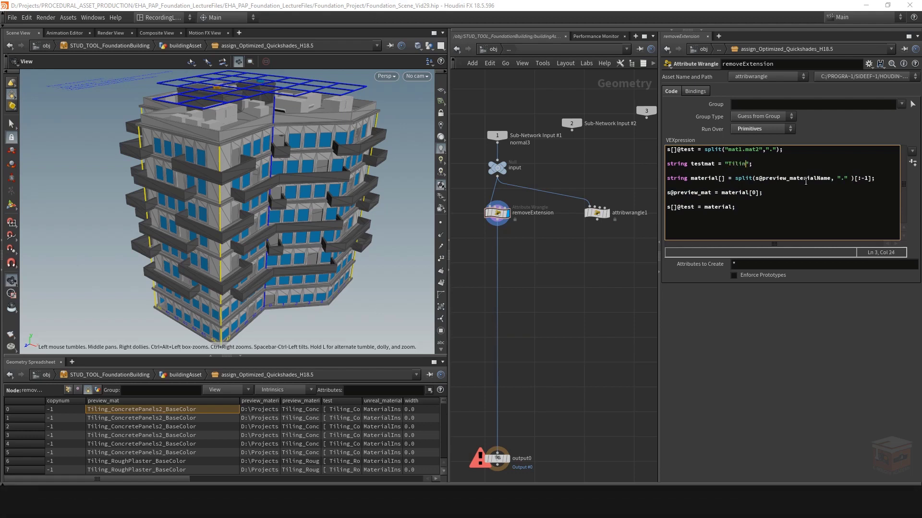
type("Tiling.tes")
type("tMat.png")
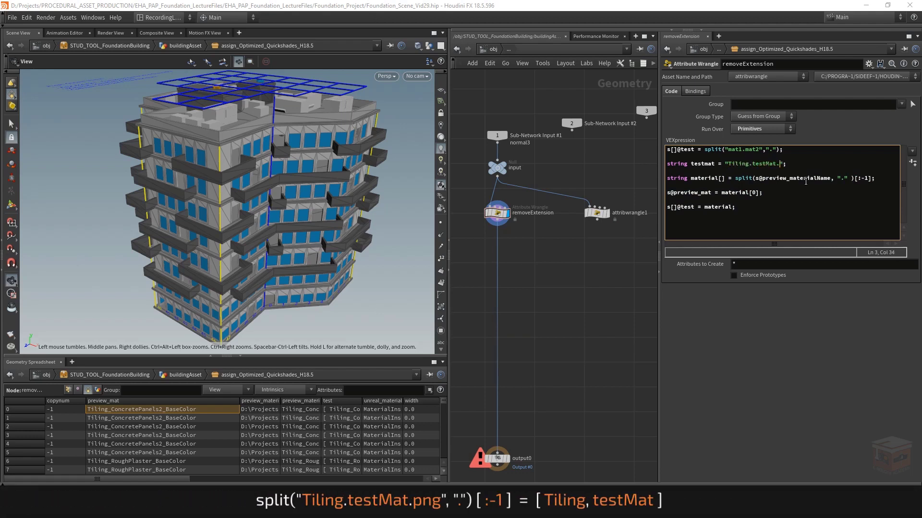
key("Right")
key("Right")
- Replace s@preview_materialName in the split call with testmat, apply the code, and widen the spreadsheet's test column
left_click_drag(753, 163, 689, 167)
key("ctrl+c")
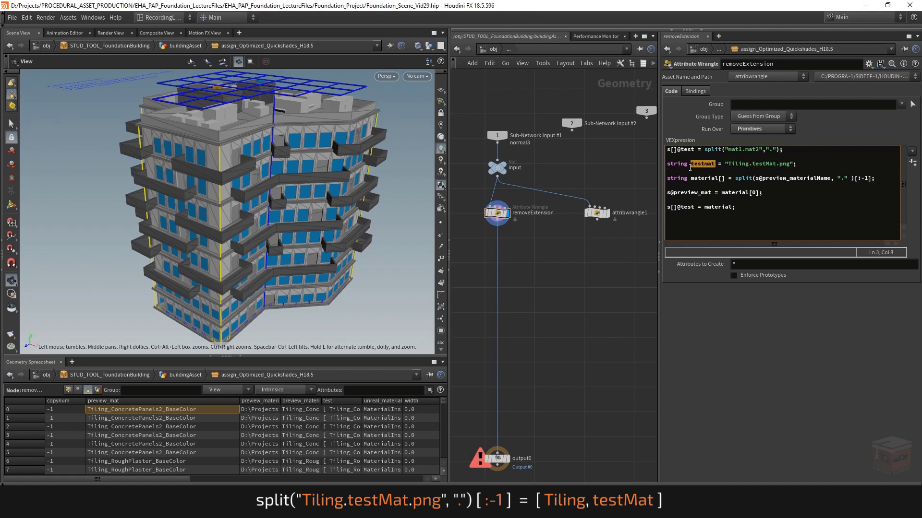
left_click_drag(756, 178, 835, 178)
key("ctrl+v")
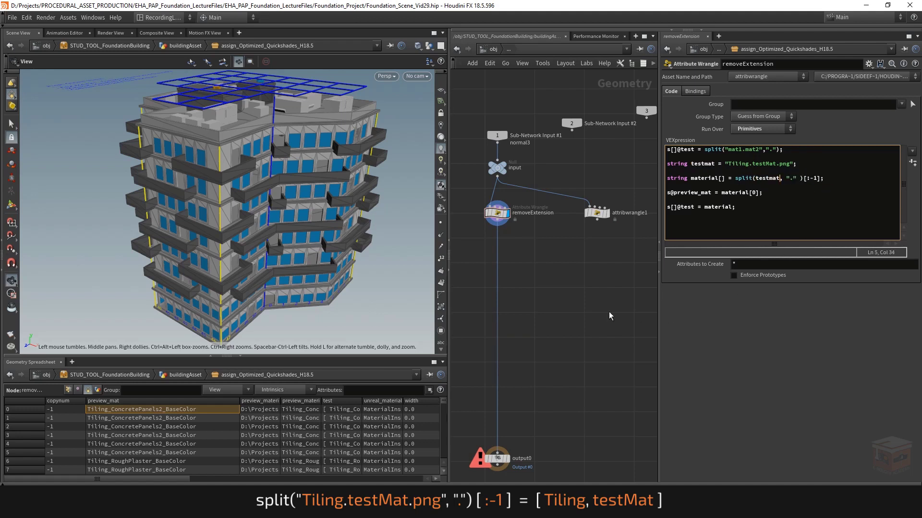
left_click(576, 287)
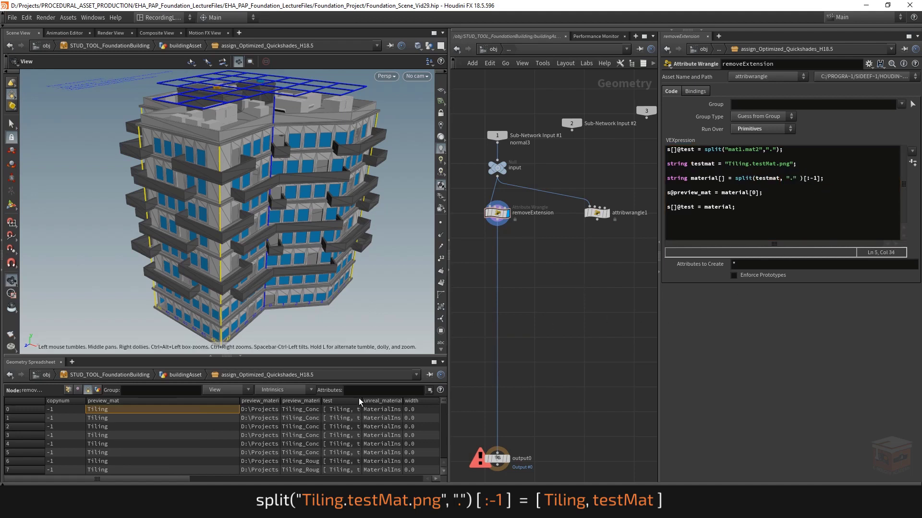
left_click_drag(362, 401, 418, 401)
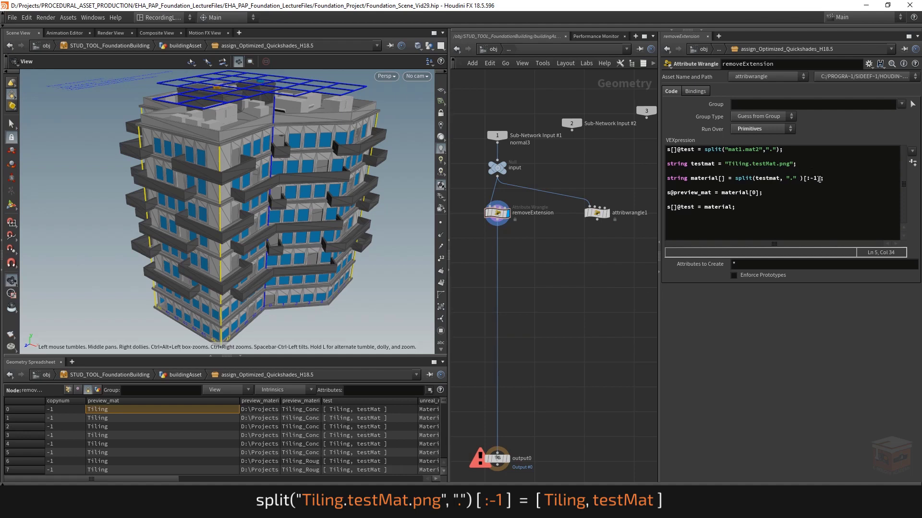
- Compare the testmat string and the [:-1] slice with the preview_mat values in the spreadsheet
left_click(794, 164)
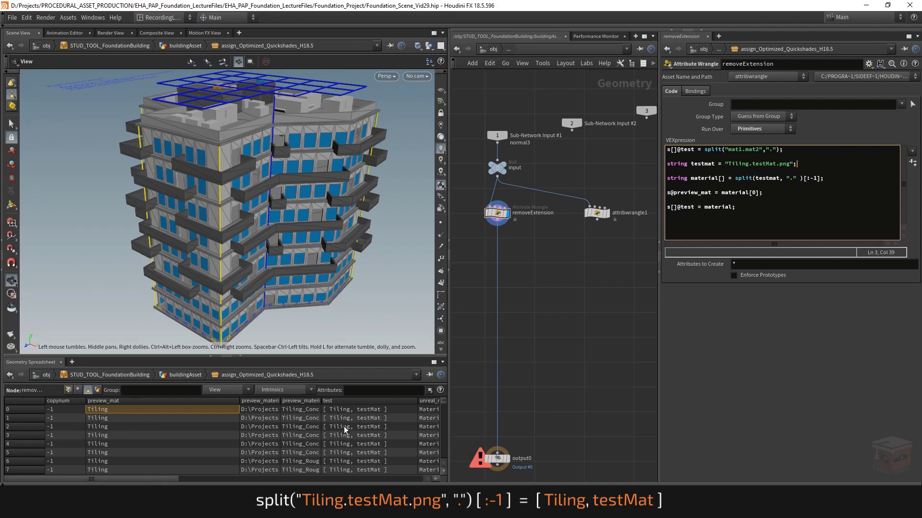
left_click_drag(106, 411, 113, 468)
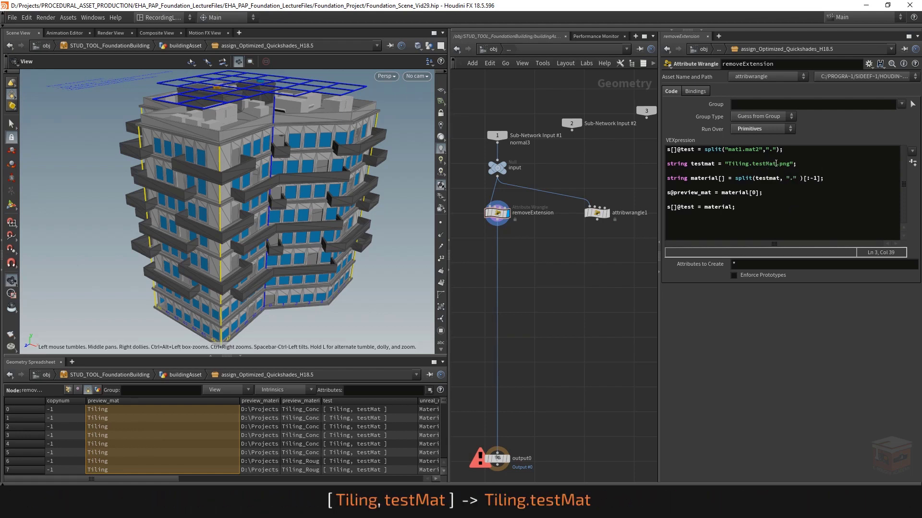
left_click_drag(822, 179, 803, 178)
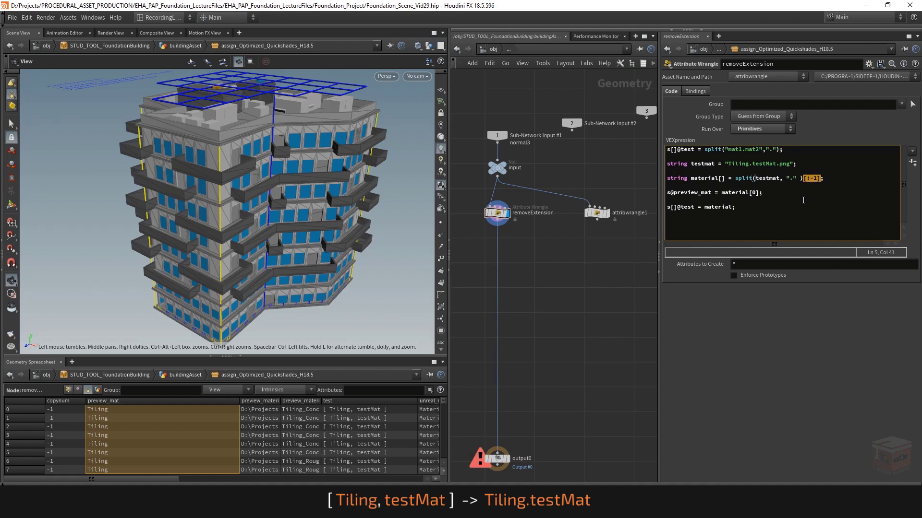
- Add a join call with the arguments material and "." on a new line below the split line
left_click(780, 188)
key("Return")
type("join(")
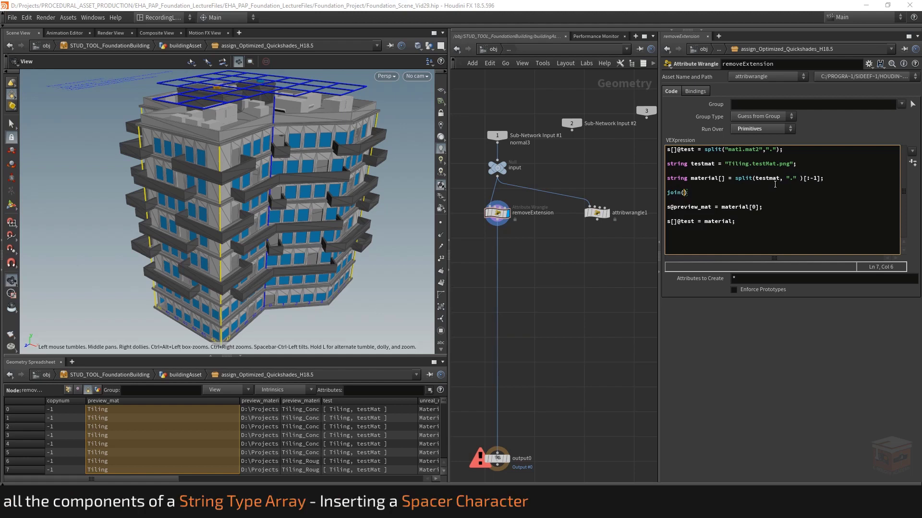
type("array")
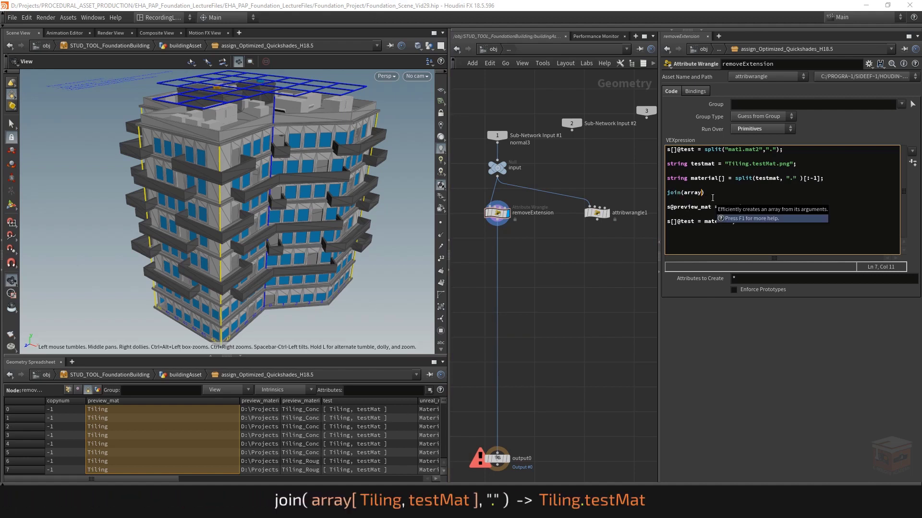
type(",")
key("BackSpace")
key("BackSpace")
key("BackSpace")
key("BackSpace")
key("BackSpace")
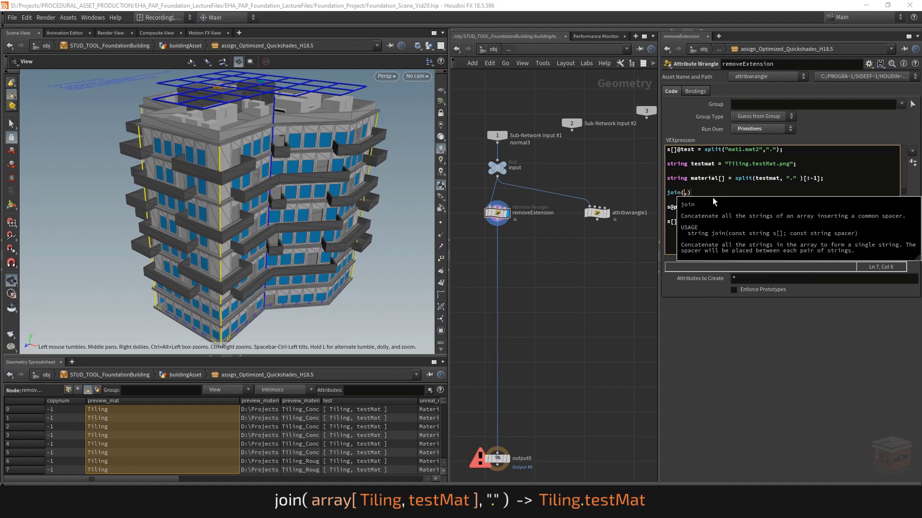
type("material,\".")
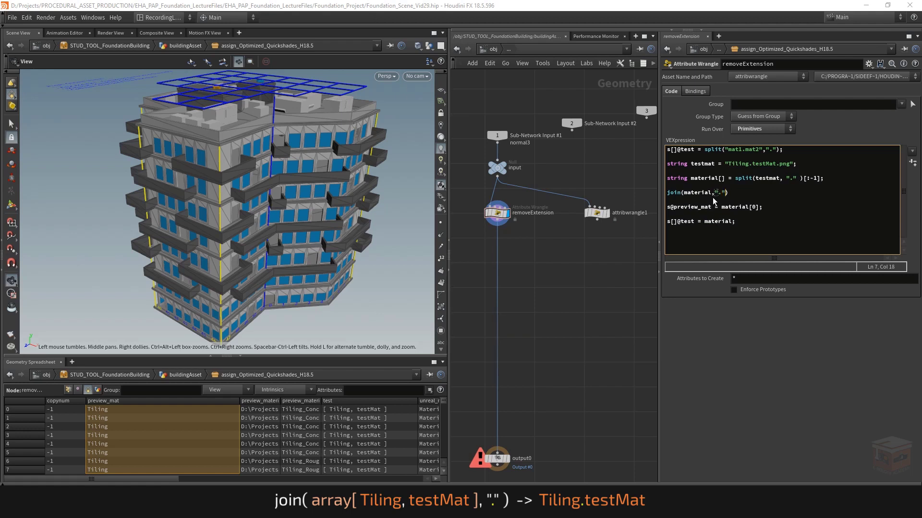
- Assign join(material,".") to s@preview_mat in place of material[0], remove the leftover line, and apply the code
type(";")
key("Left")
key("shift+End")
key("BackSpace")
key("shift+Home")
key("ctrl+c")
key("Up")
key("Up")
key("ctrl+v")
type("=")
key("Down")
key("Down")
key("shift+Home")
key("BackSpace")
key("BackSpace")
key("BackSpace")
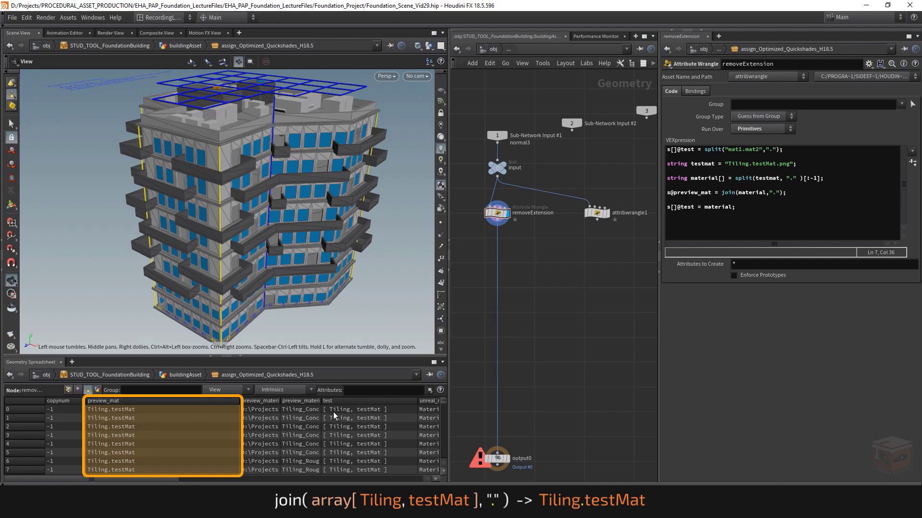
- Wrap the split(testmat, "." )[:-1] expression in a join call with the "." separator and declare material as a plain string
left_click(735, 178)
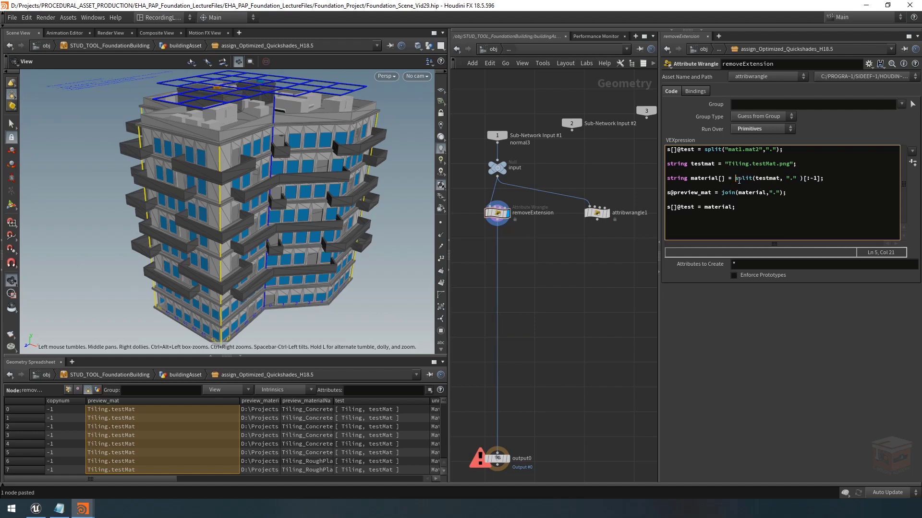
left_click_drag(734, 178, 820, 178)
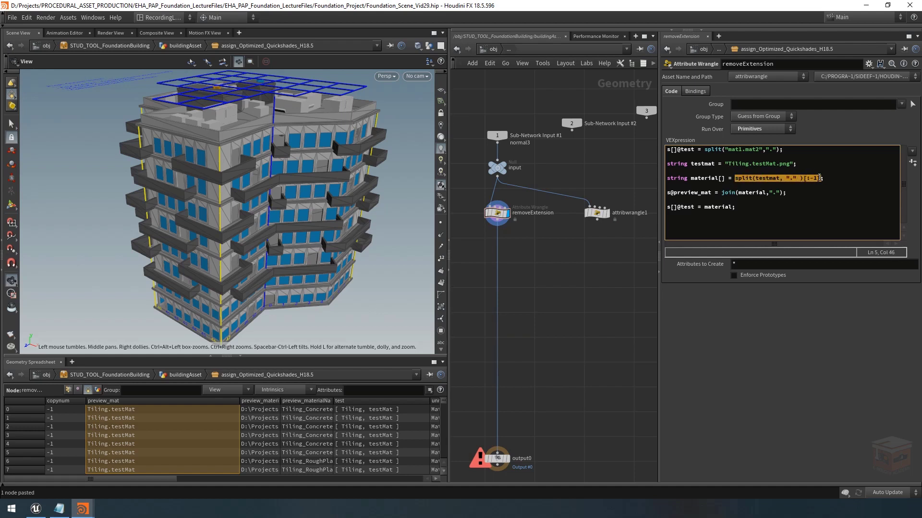
left_click(820, 178)
key("ctrl+z")
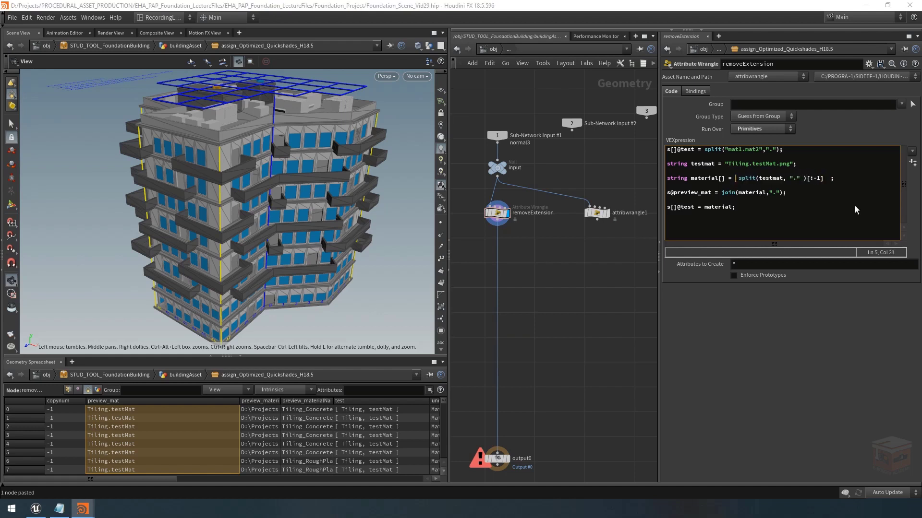
type("join(")
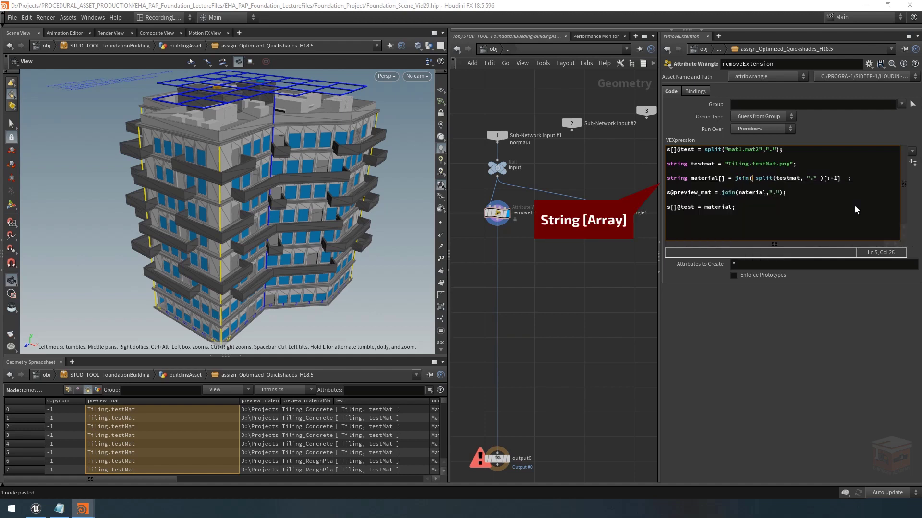
key("Right")
key("Right")
key("shift+Right")
key("shift+Right")
key("shift+Right")
key("shift+Right")
key("shift+Right")
key("shift+Right")
key("shift+Right")
key("shift+Right")
key("shift+Right")
key("shift+Right")
key("shift+Right")
key("shift+Right")
key("shift+Right")
key("shift+Right")
key("shift+Right")
key("shift+Right")
key("shift+Right")
key("shift+Right")
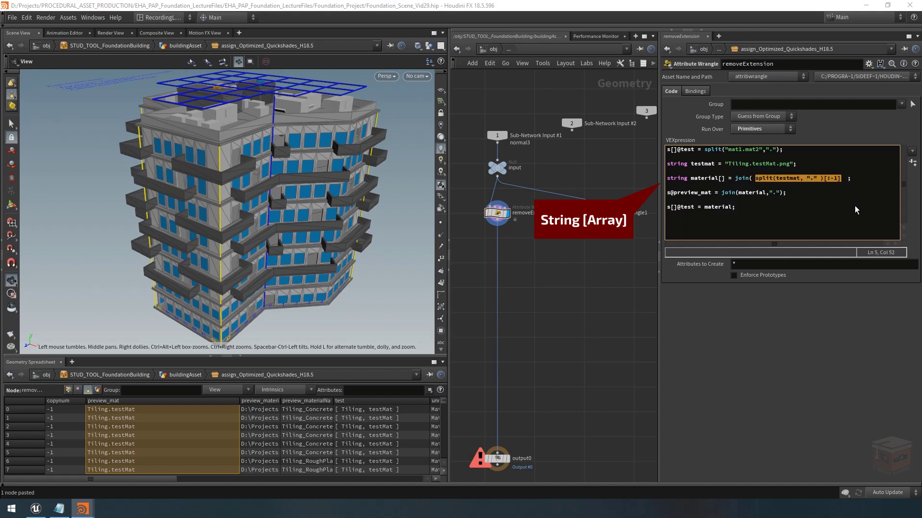
key("Left")
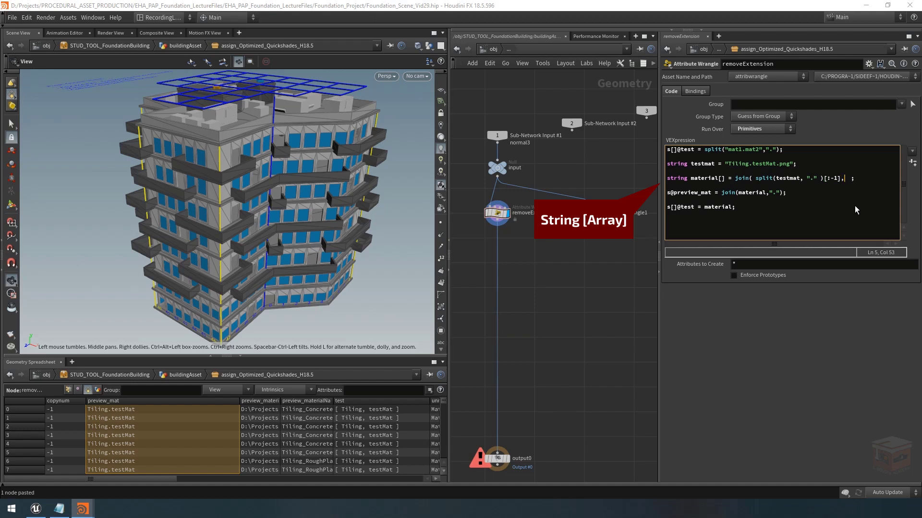
type("\".")
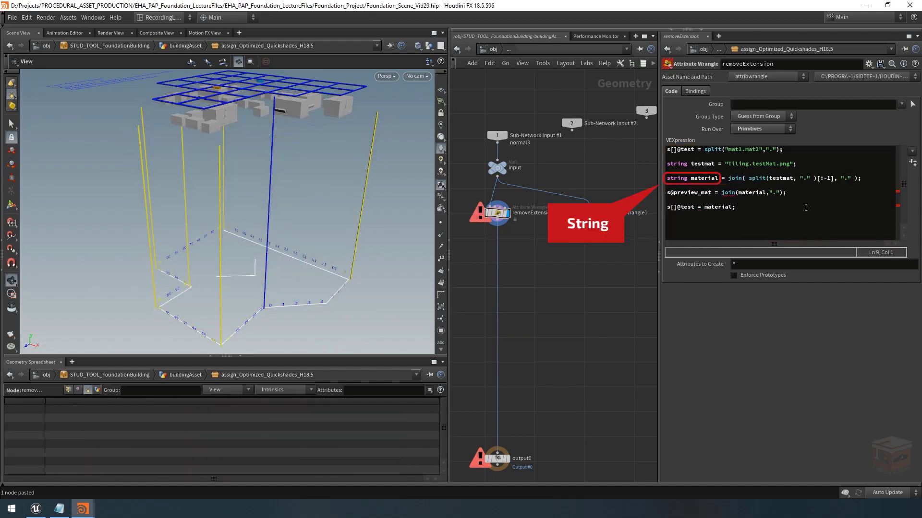
left_click_drag(806, 208, 657, 192)
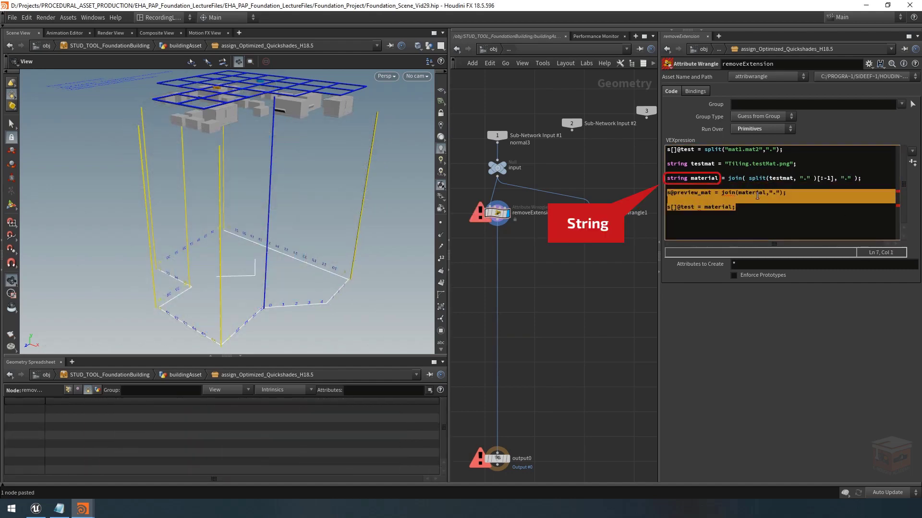
left_click(792, 193)
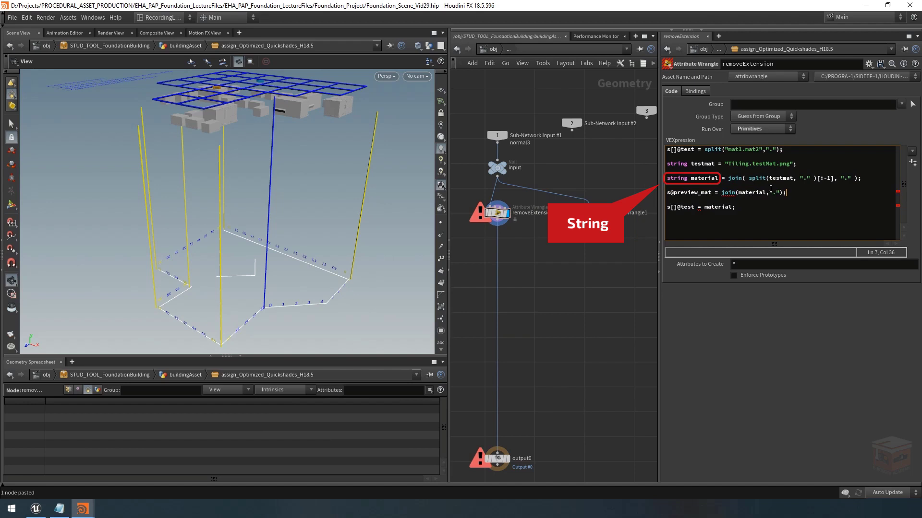
left_click(666, 207)
type("//")
left_click(666, 193)
type("//")
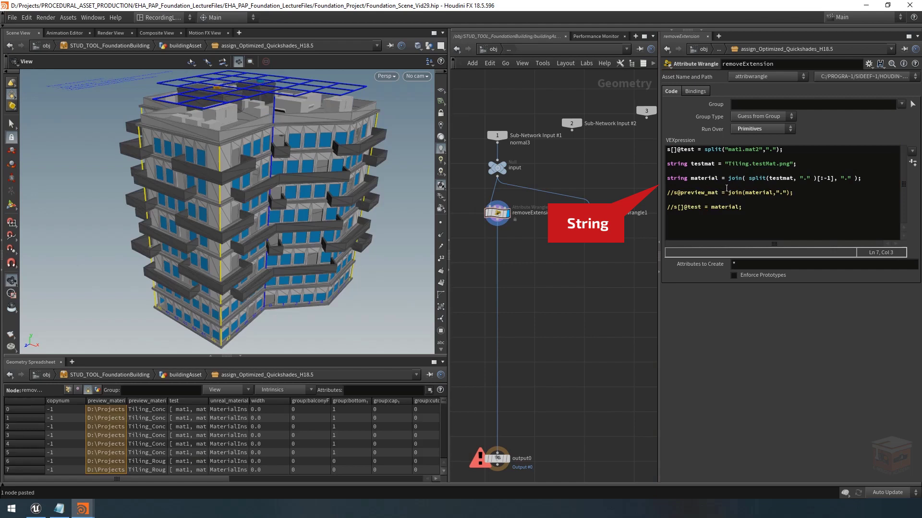
- Review the nested join expression on the material line and uncomment the s@preview_mat line
left_click(748, 187)
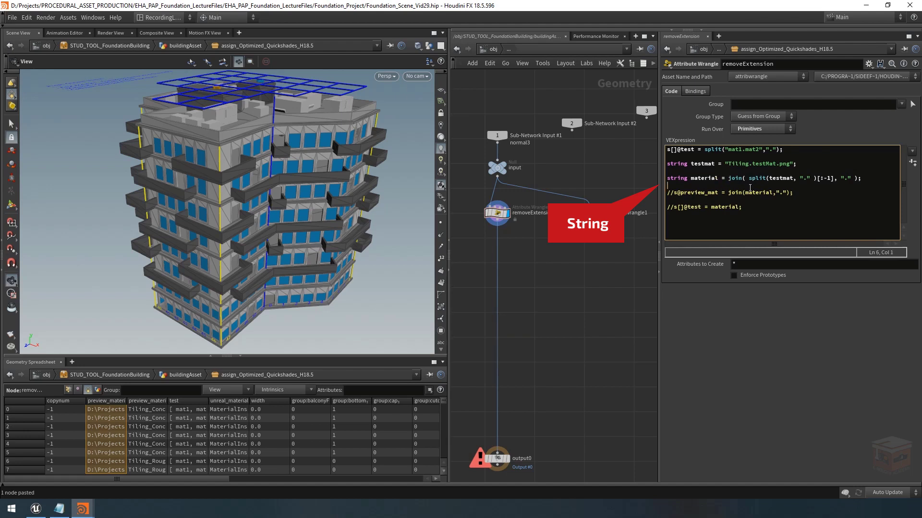
left_click_drag(748, 178, 834, 180)
left_click_drag(727, 178, 857, 179)
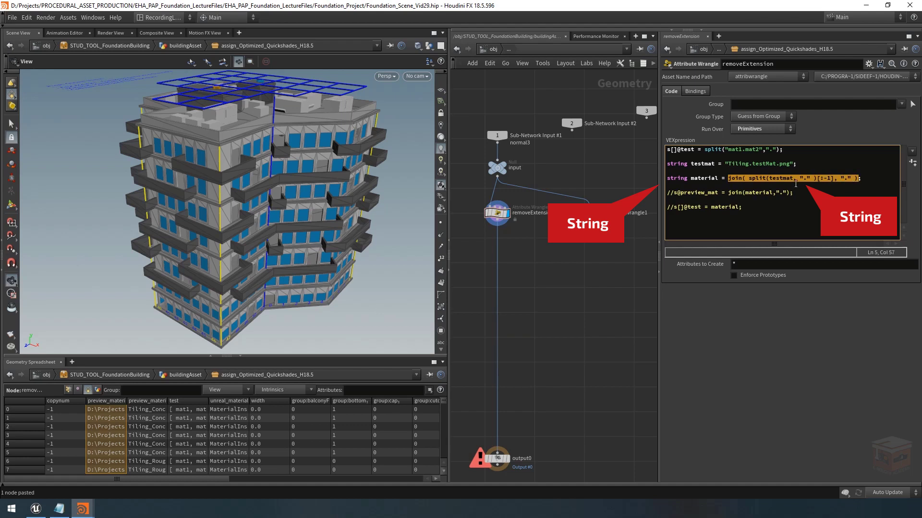
left_click(708, 182)
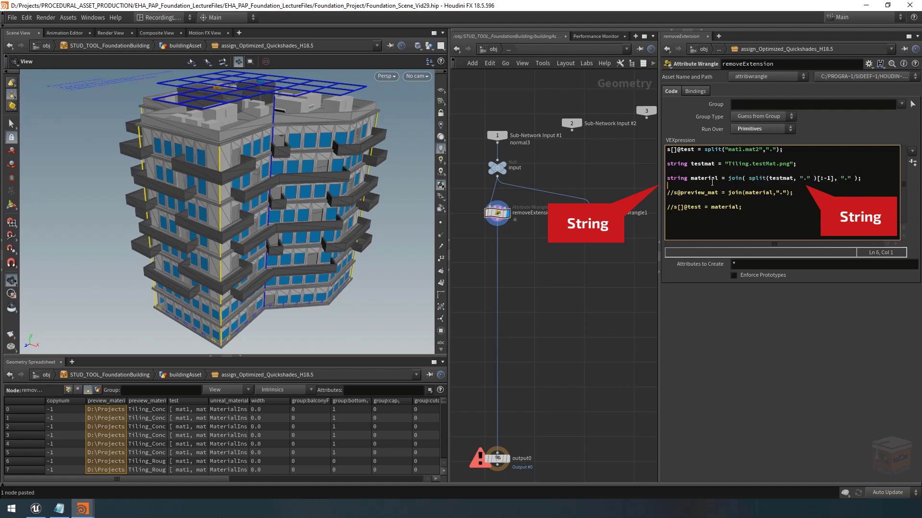
key("Down")
key("Delete")
key("Delete")
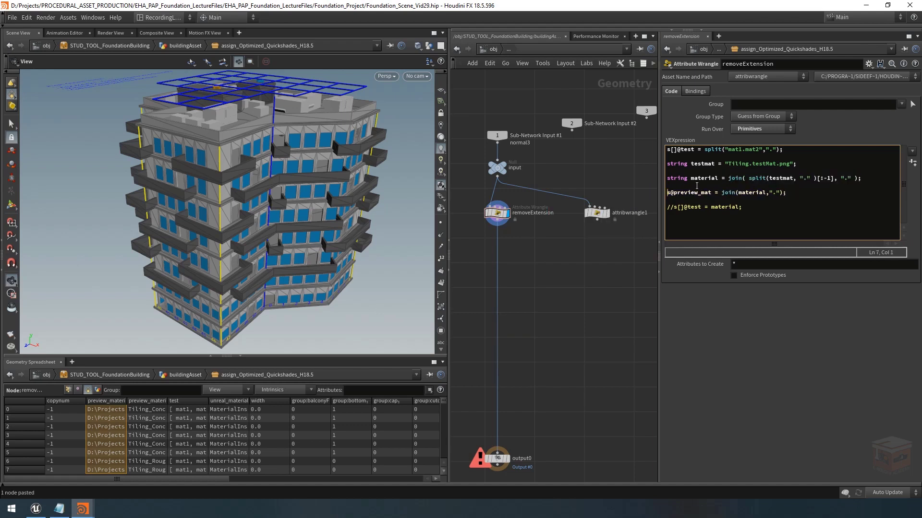
- Assign material to s@preview_mat in place of the join call, apply the code, and widen the spreadsheet's preview_mat column
key("End")
key("Left")
key("Left")
key("BackSpace")
key("BackSpace")
key("BackSpace")
key("BackSpace")
key("BackSpace")
key("BackSpace")
key("BackSpace")
key("BackSpace")
key("BackSpace")
key("BackSpace")
key("BackSpace")
key("BackSpace")
key("BackSpace")
key("BackSpace")
key("BackSpace")
key("BackSpace")
key("BackSpace")
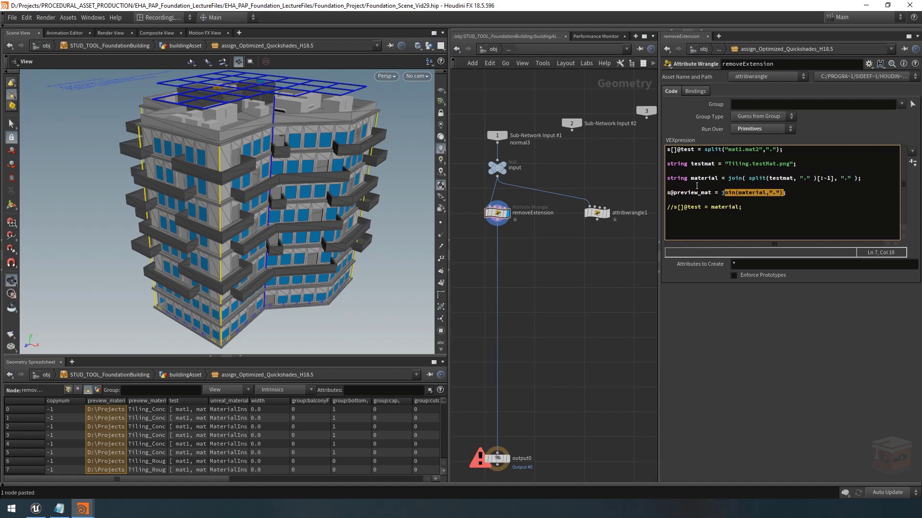
type("material")
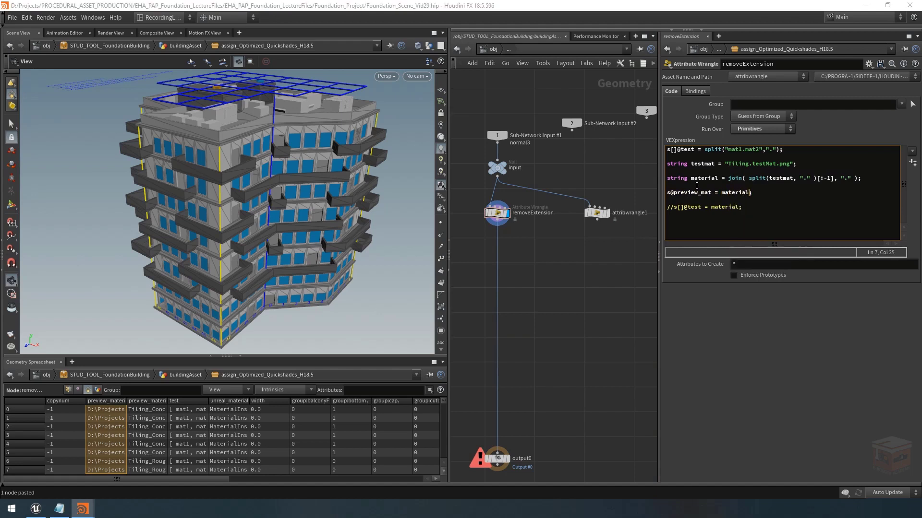
left_click(614, 163)
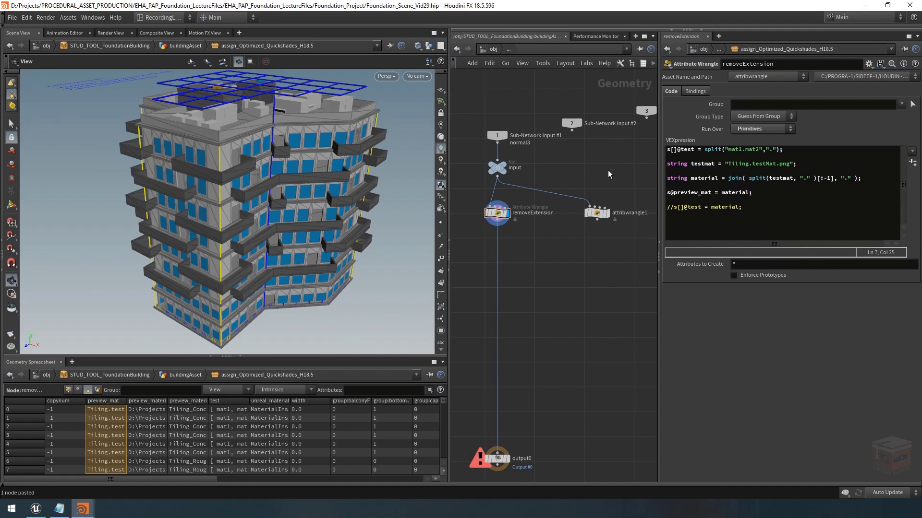
left_click_drag(125, 400, 204, 400)
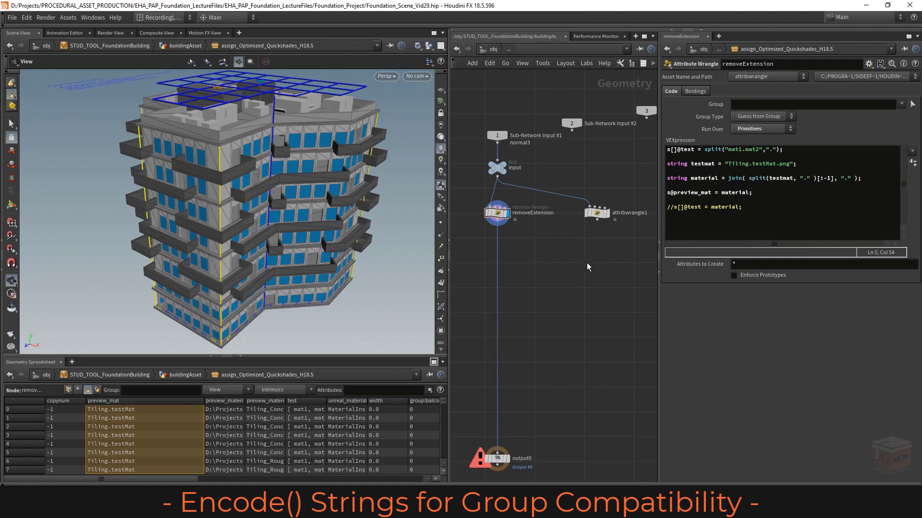
- Show the group list in the viewport and inspect the Group choices of mat_0 in the ExampleScene_V1-1 scene
left_click(442, 332)
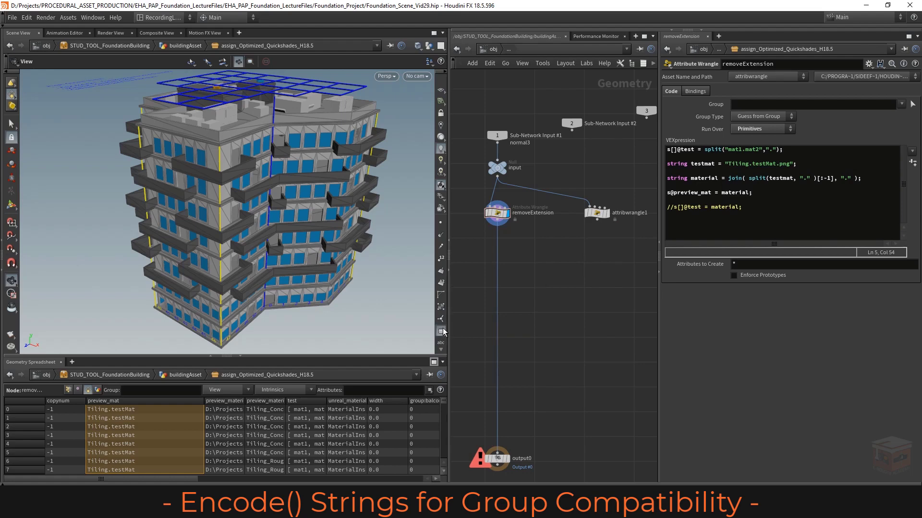
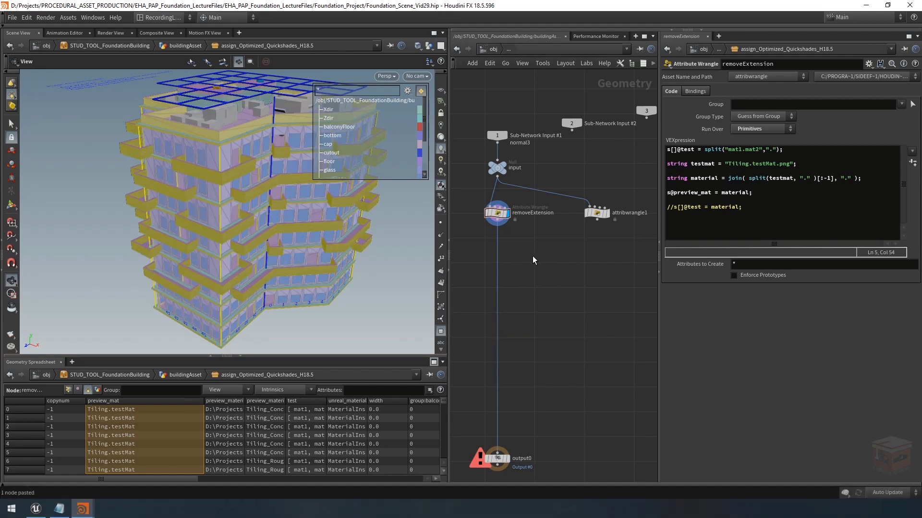
mouse_move(86, 510)
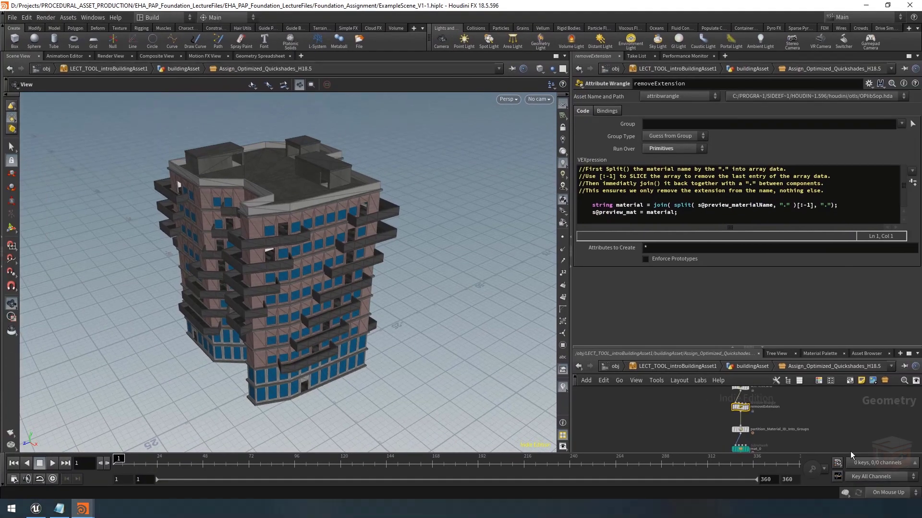
middle_click_drag(822, 429, 813, 393)
left_click(730, 411)
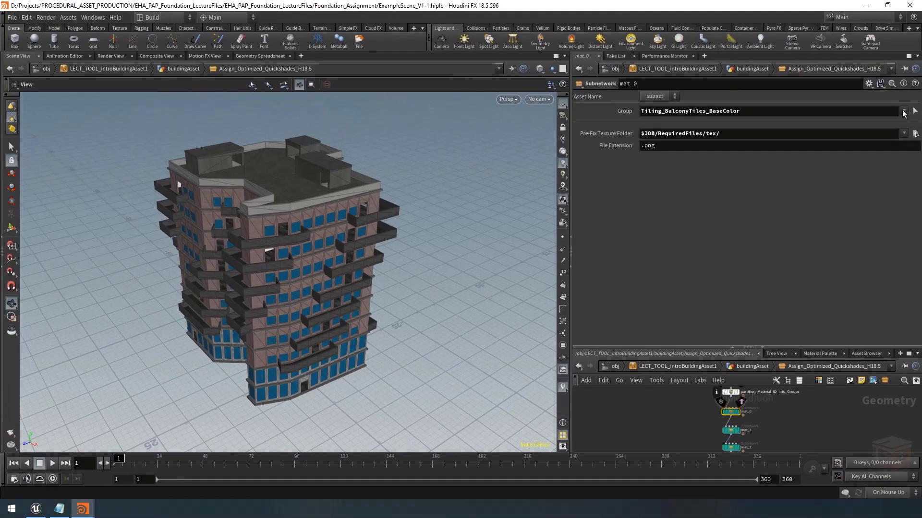
left_click(904, 110)
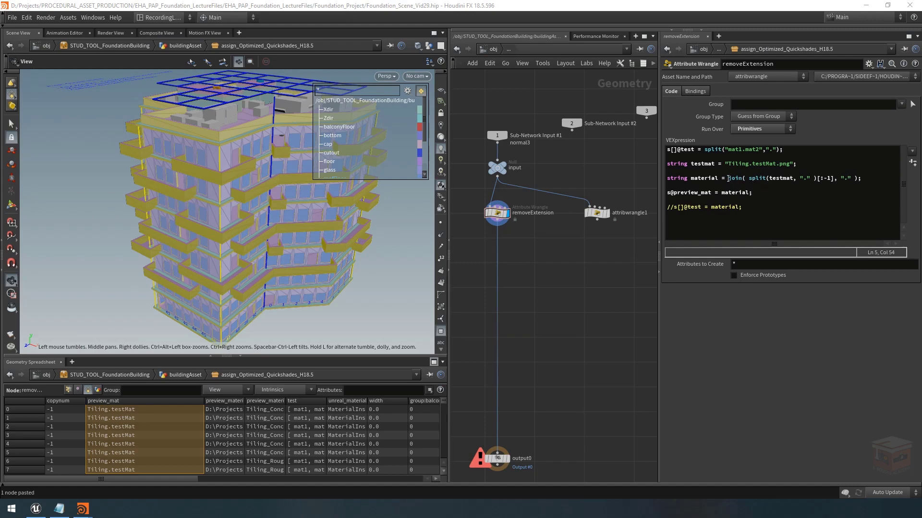
- Change the join separator on the material line to "_", apply the code, and widen the spreadsheet's test column
left_click_drag(728, 178, 751, 176)
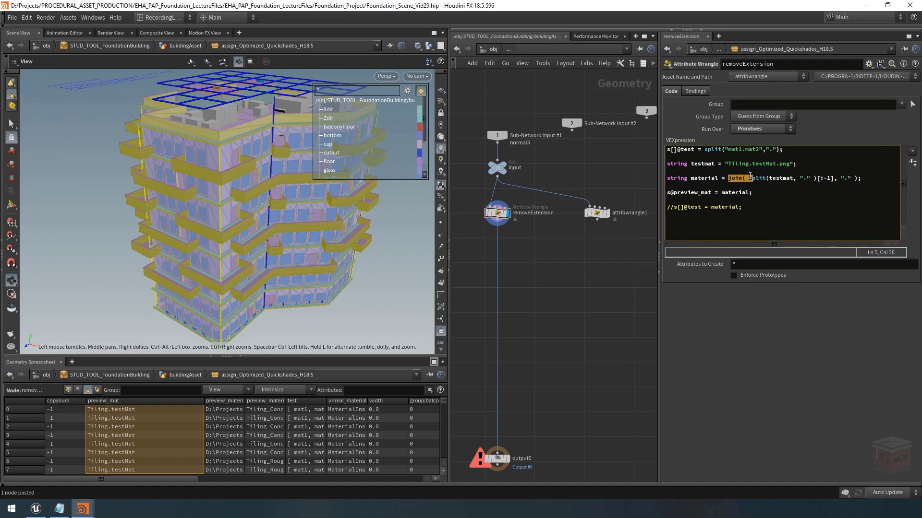
left_click(845, 178)
type("_")
left_click(591, 272)
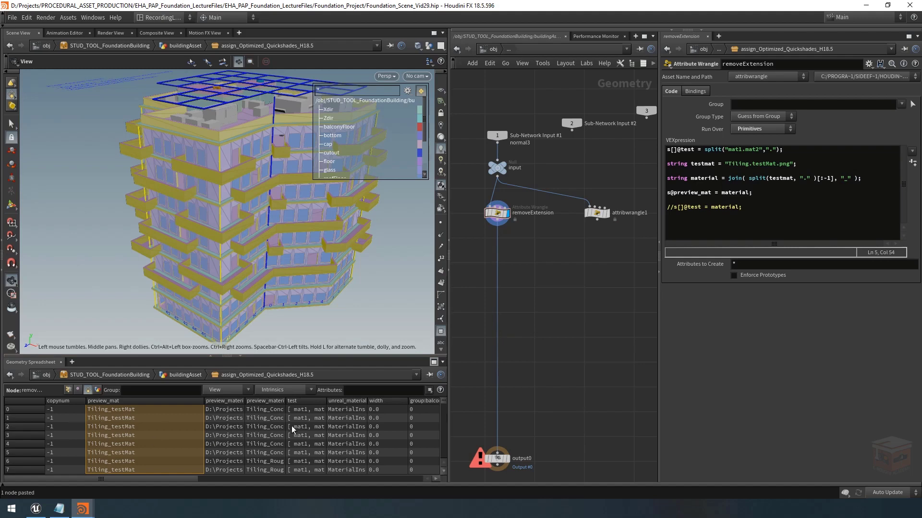
left_click_drag(326, 401, 377, 400)
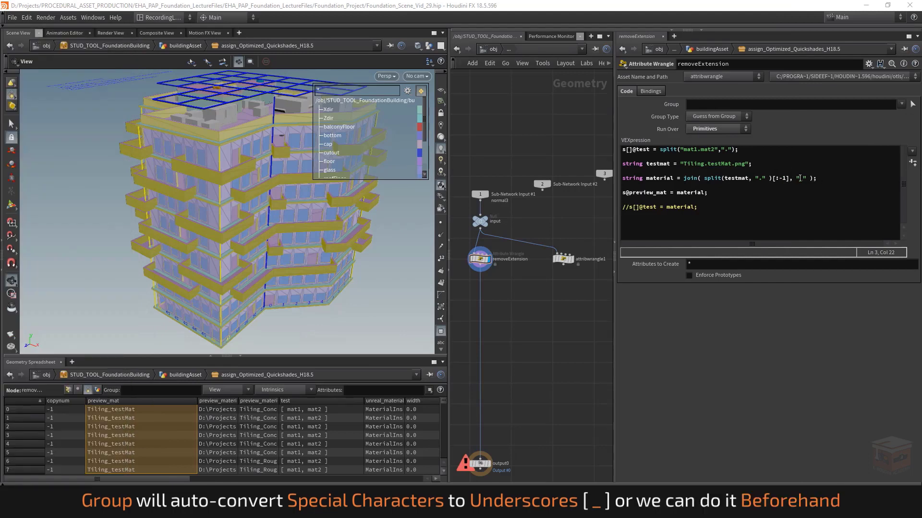
- Compare the "_" join separator with the Group name on mat_0 in the ExampleScene_V1-1 scene
left_click(796, 182)
key("Right")
key("Right")
key("Right")
key("Right")
key("Right")
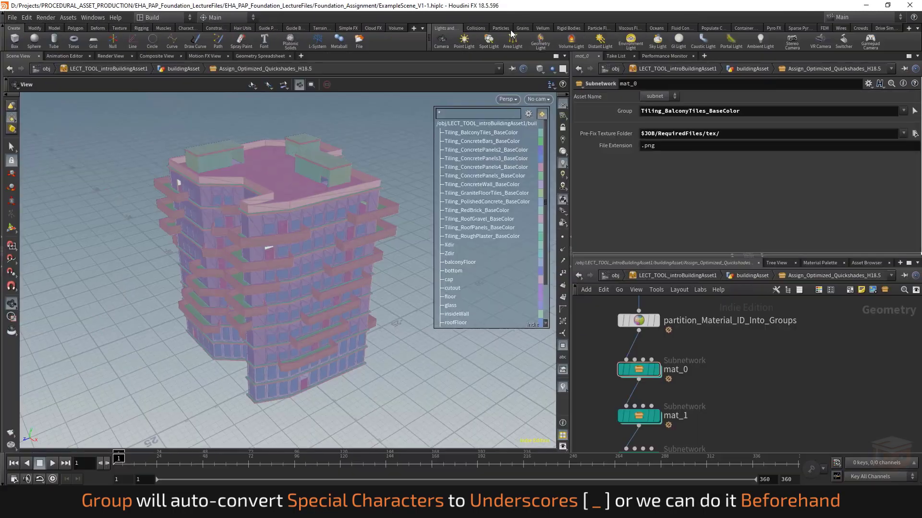
left_click_drag(762, 111, 618, 98)
left_click(762, 107)
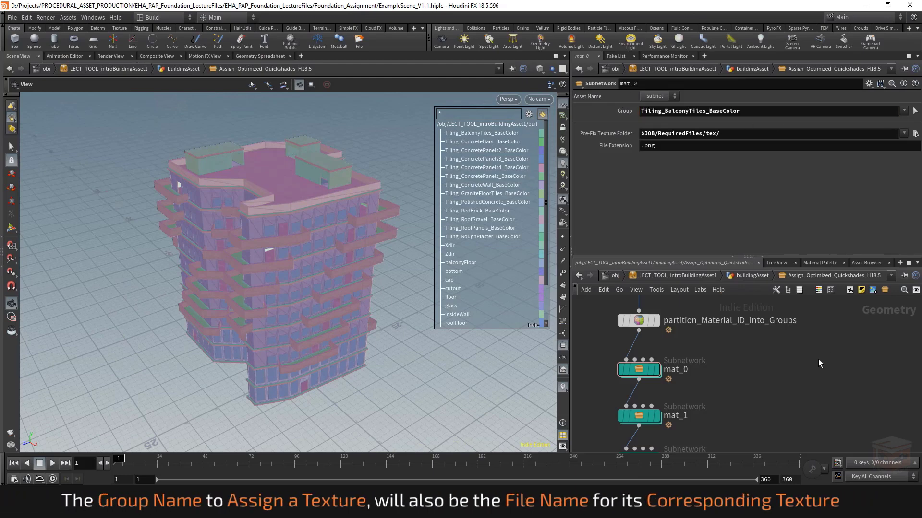
- Open the mat_0 subnetwork and examine the Texture Map expression of its uvquickshade1 node
scroll(796, 315, "down", 1)
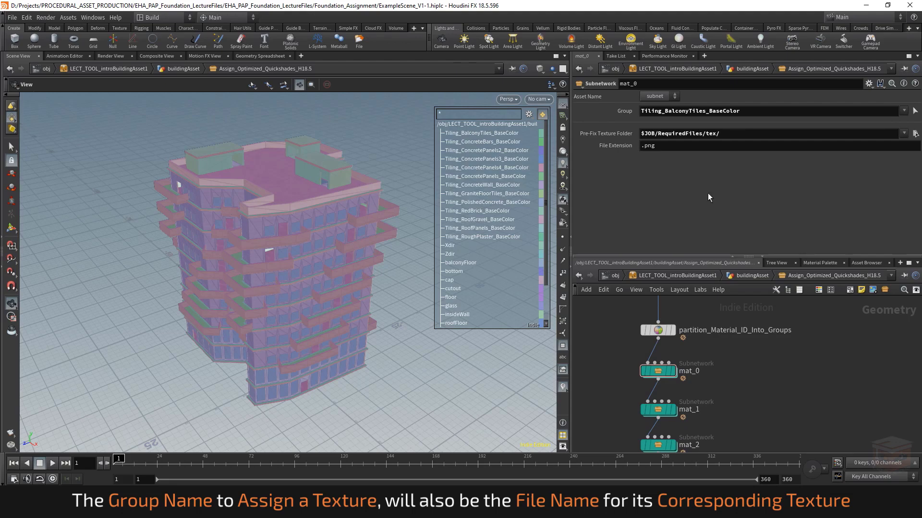
double_click(659, 371)
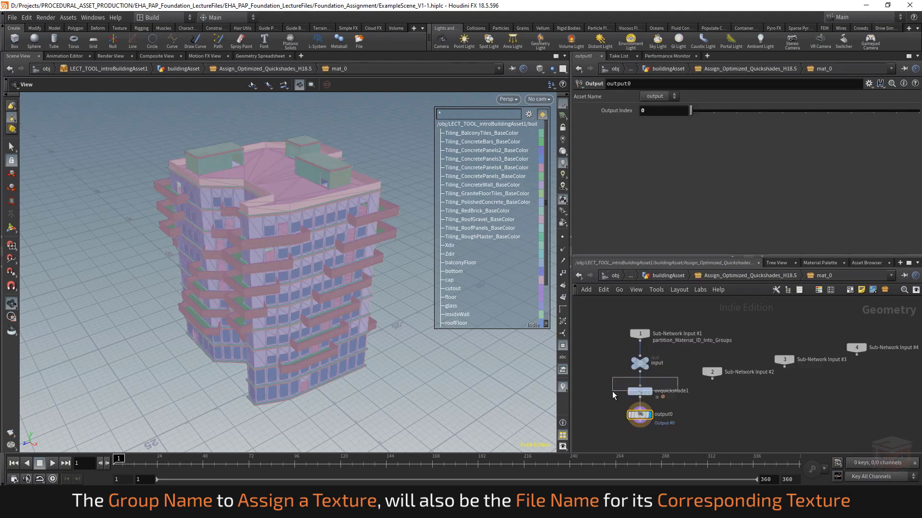
left_click(633, 393)
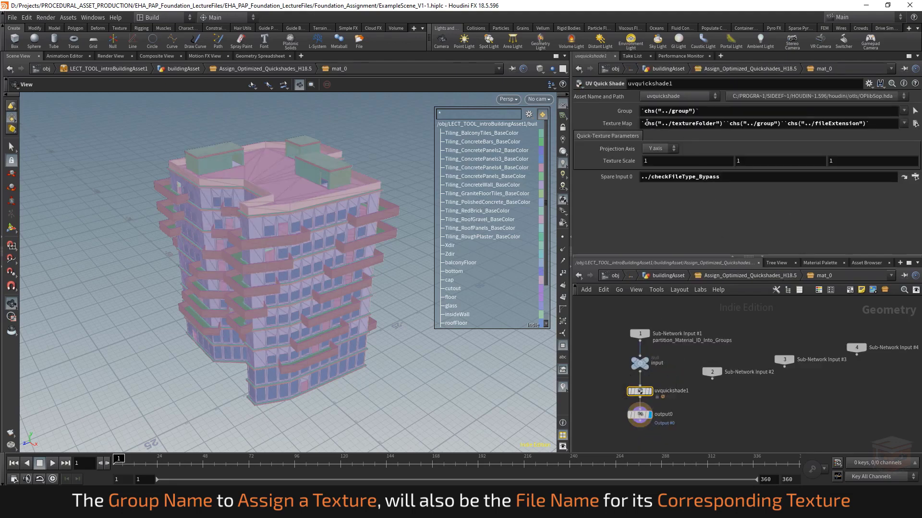
left_click_drag(646, 122, 880, 128)
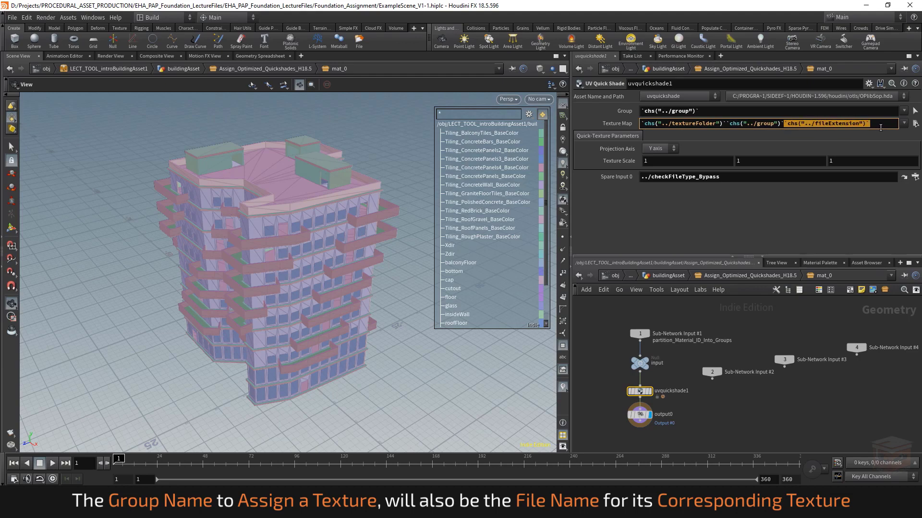
left_click(881, 127)
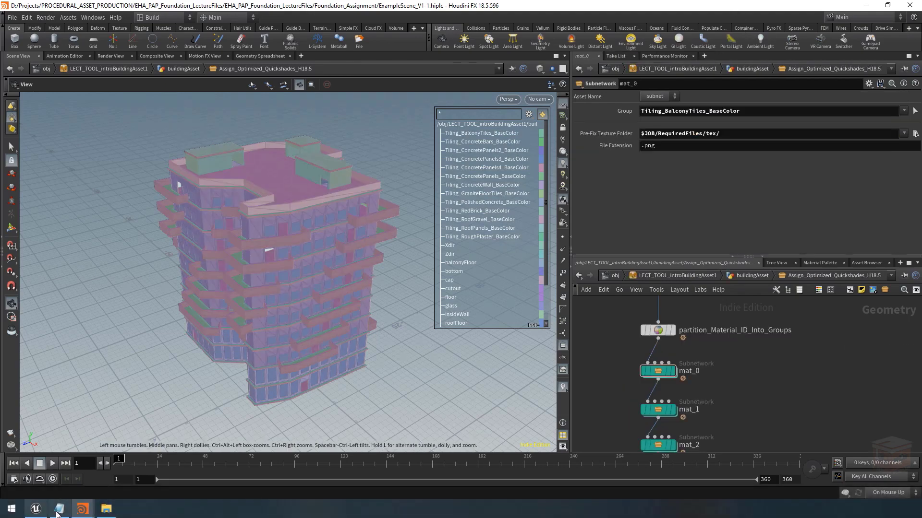
- Switch to Notepad and examine the folder path, file name and extension parts of the sample line one by one
left_click(59, 508)
left_click(187, 126)
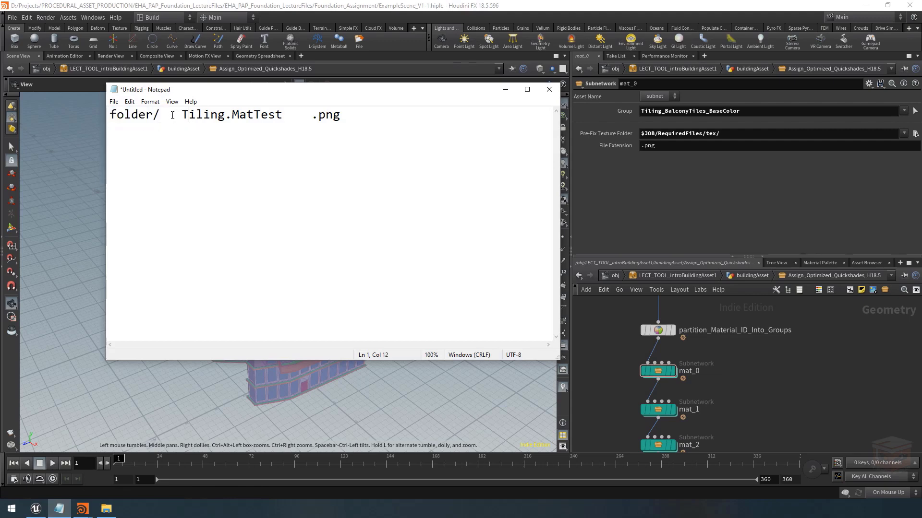
left_click_drag(181, 114, 110, 115)
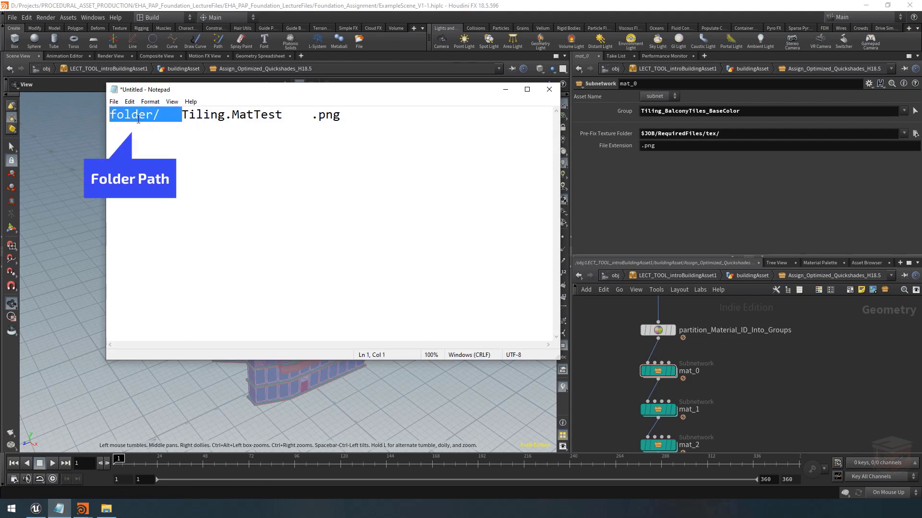
left_click(181, 114)
left_click_drag(181, 115, 348, 117)
left_click(304, 118)
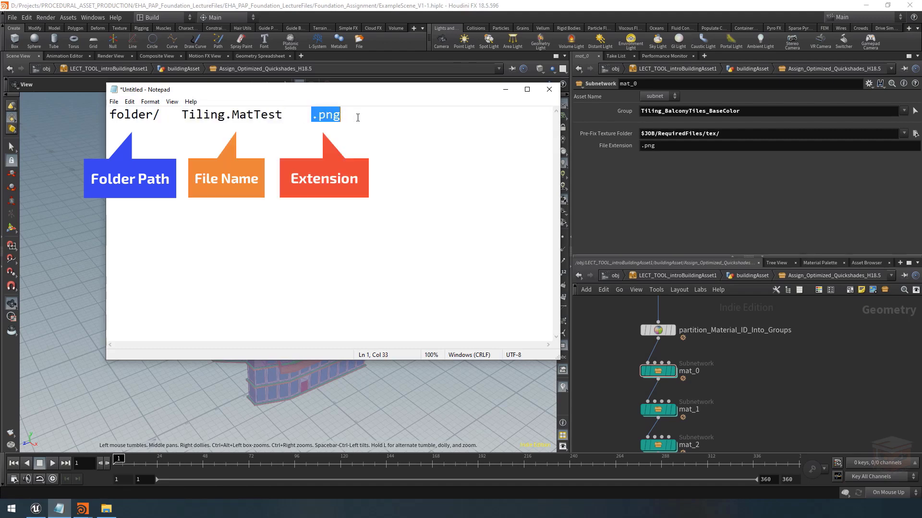
- Copy the whole sample path line in Notepad and minimize the window
left_click(355, 117)
key("ctrl+a")
key("ctrl+c")
left_click(411, 117)
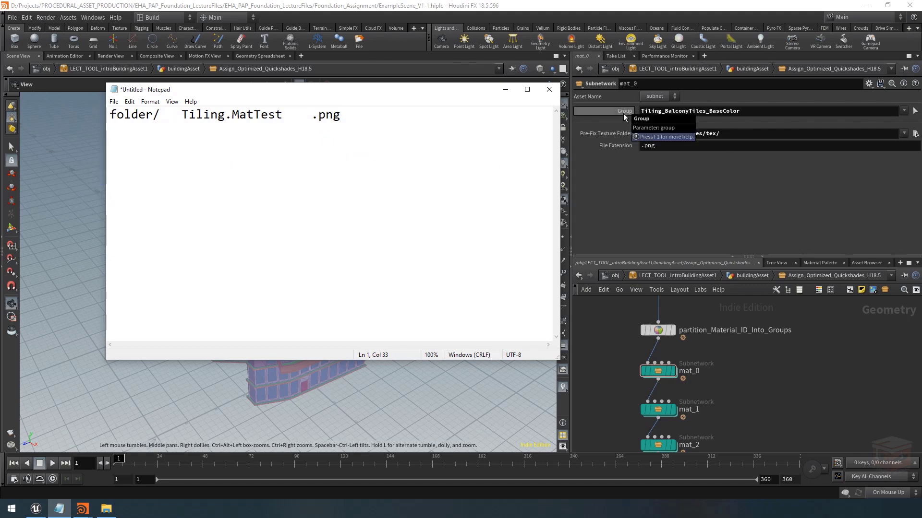
left_click(505, 90)
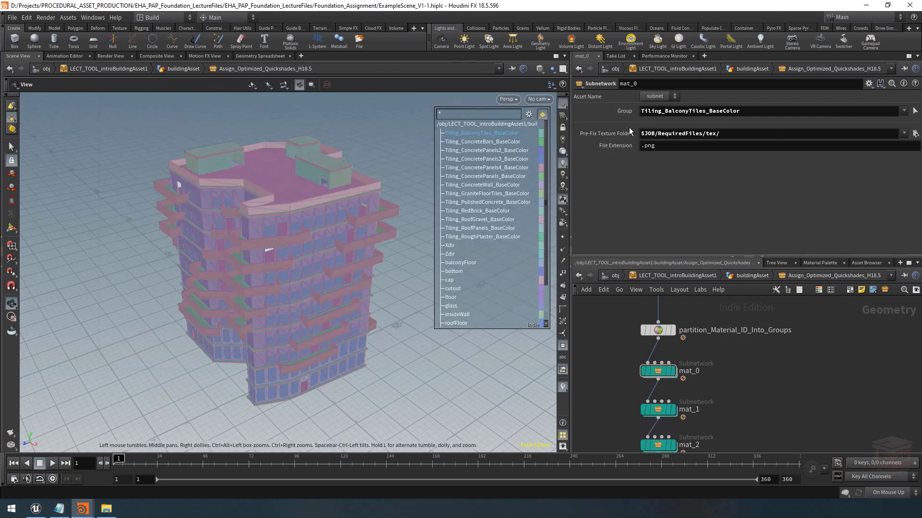
- Try the Group name Tiling-BalconyTiles_BaseColor on mat_0 and hide the viewport group list to inspect the balconies up close
left_click(902, 111)
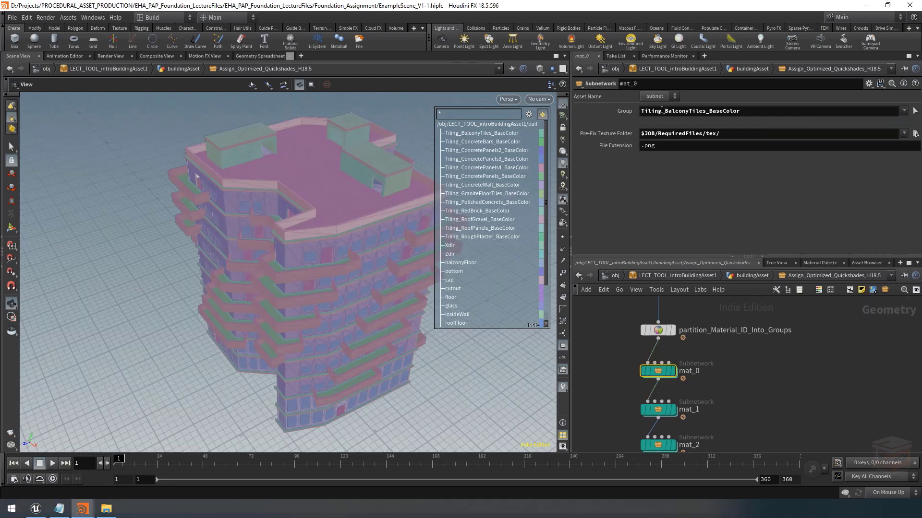
left_click(764, 111)
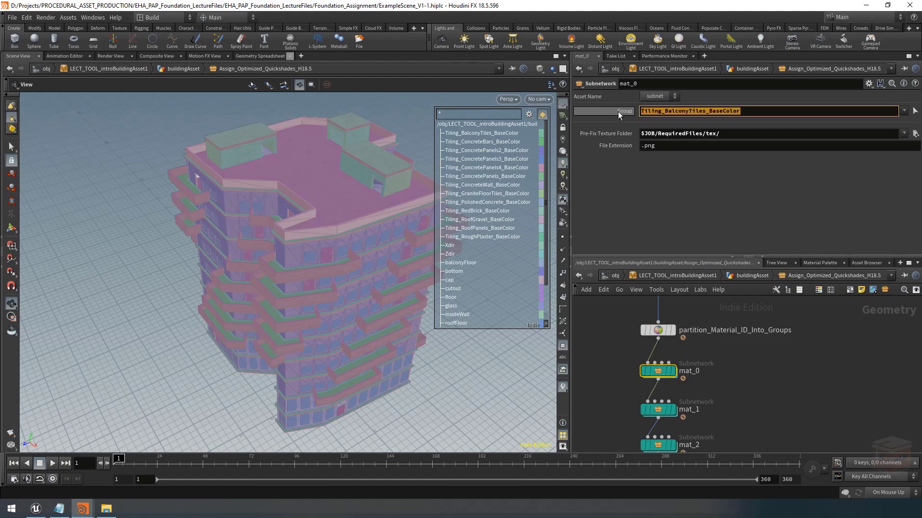
left_click(762, 111)
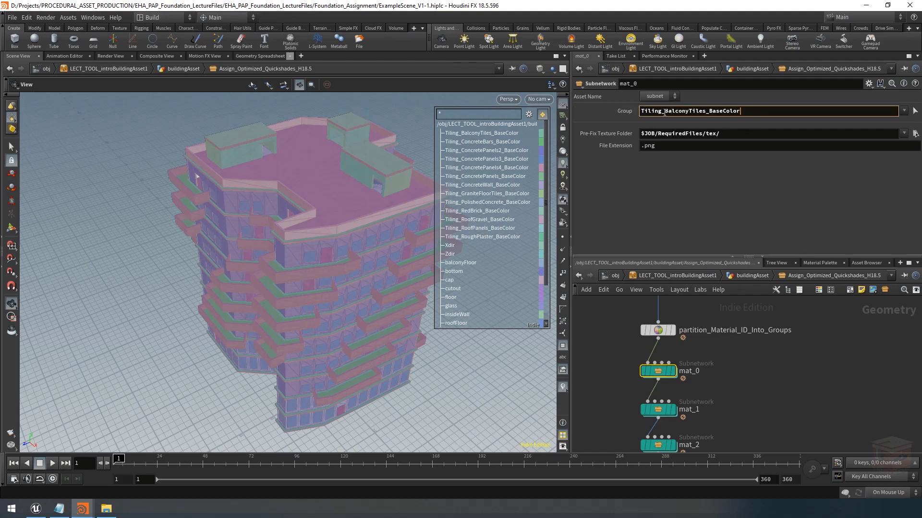
left_click_drag(666, 111, 661, 110)
left_click_drag(281, 263, 291, 234)
right_click_drag(291, 233, 428, 335)
left_click(563, 347)
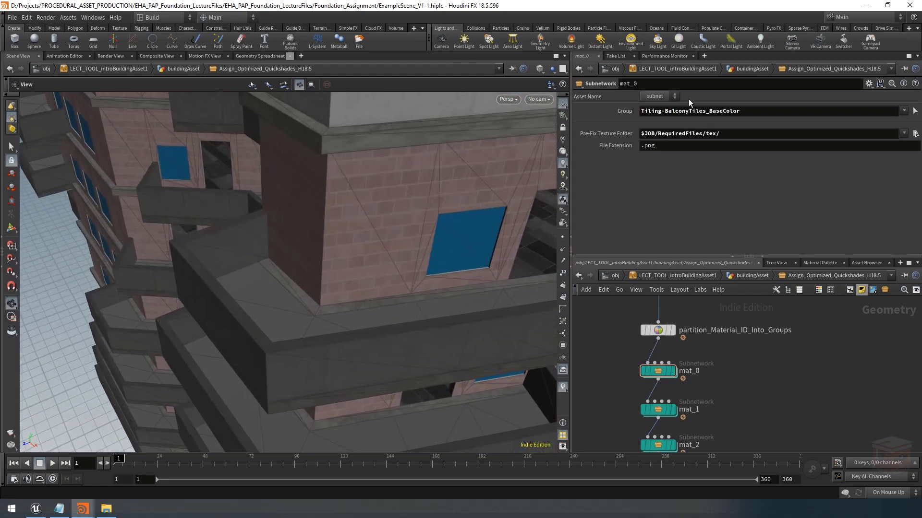
- Restore mat_0's Group to Tiling_BalconyTiles_BaseColor, check its group choices and inspect the whole building
left_click(662, 111)
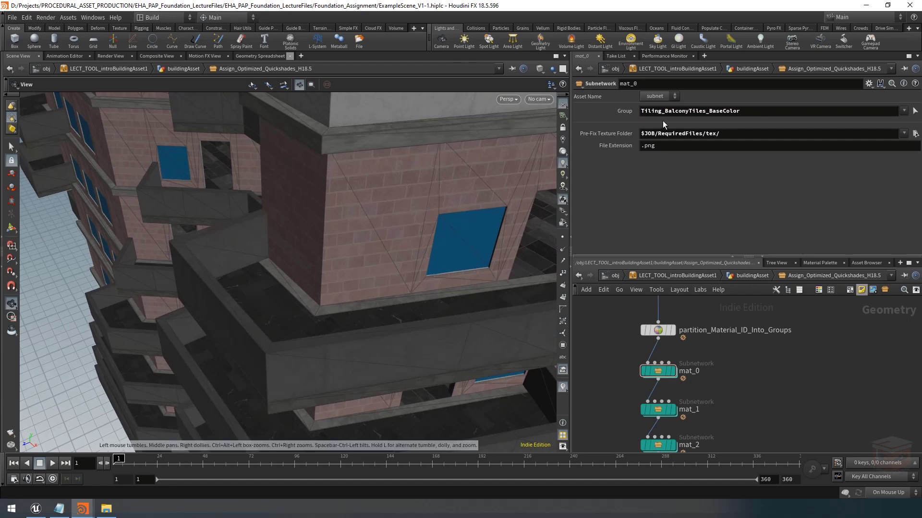
left_click(903, 111)
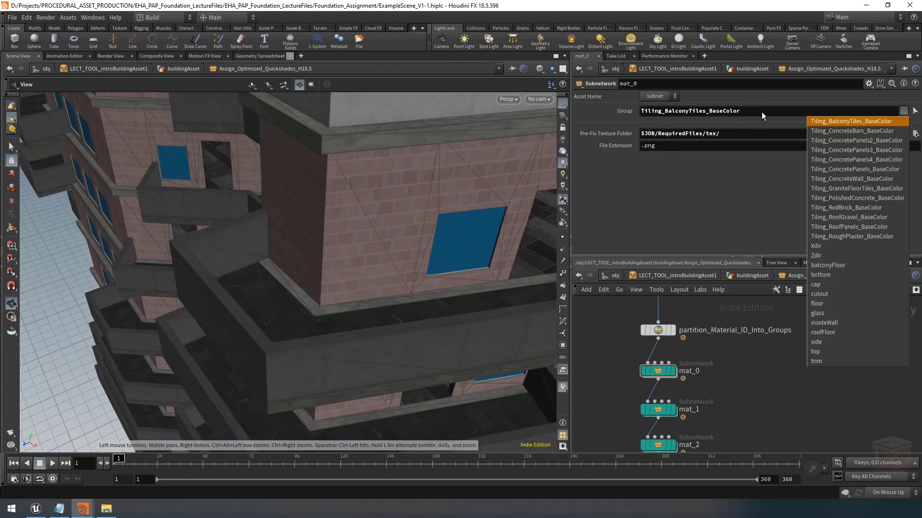
left_click(903, 112)
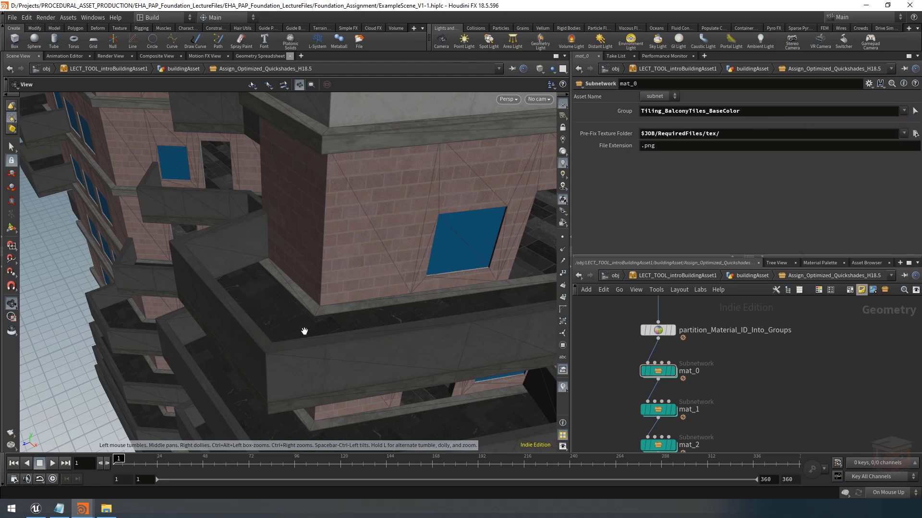
right_click_drag(318, 335, 328, 270)
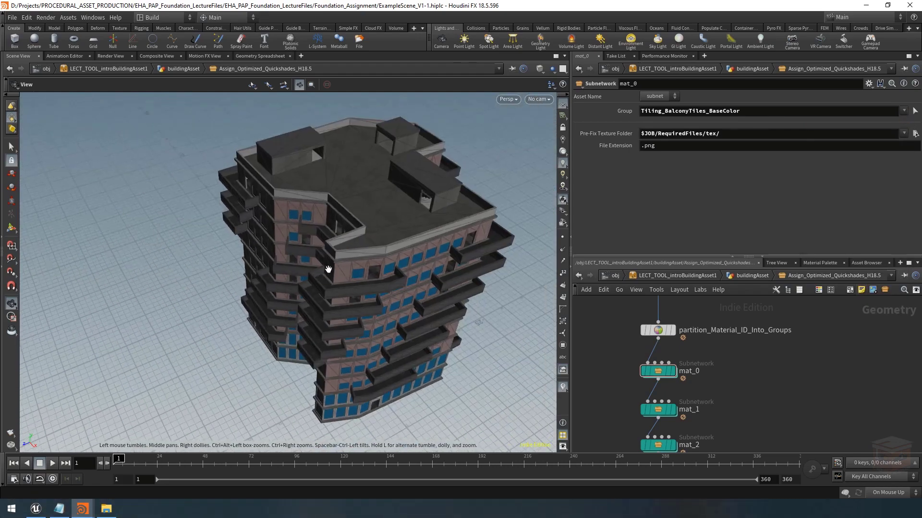
left_click_drag(328, 270, 374, 266)
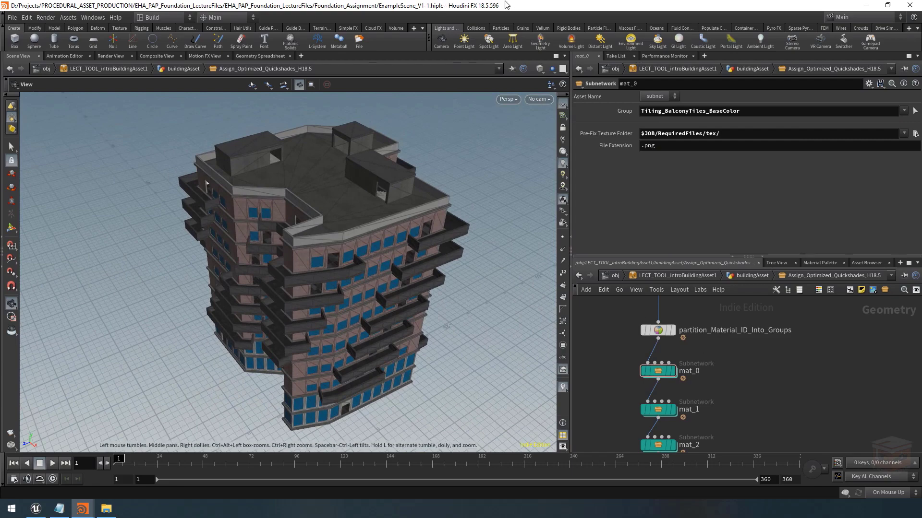
- Switch to Notepad and paste the copied path line onto a new line below the original
key("alt+Tab")
left_click(360, 116)
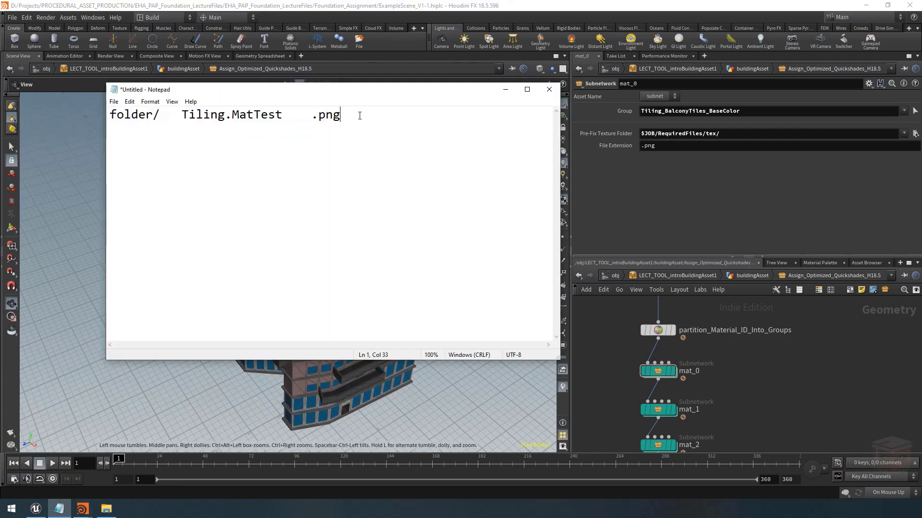
key("Return")
key("ctrl+v")
- Change the file name on the first line to Tiling_MatTest
key("Up")
key("Left")
key("Left")
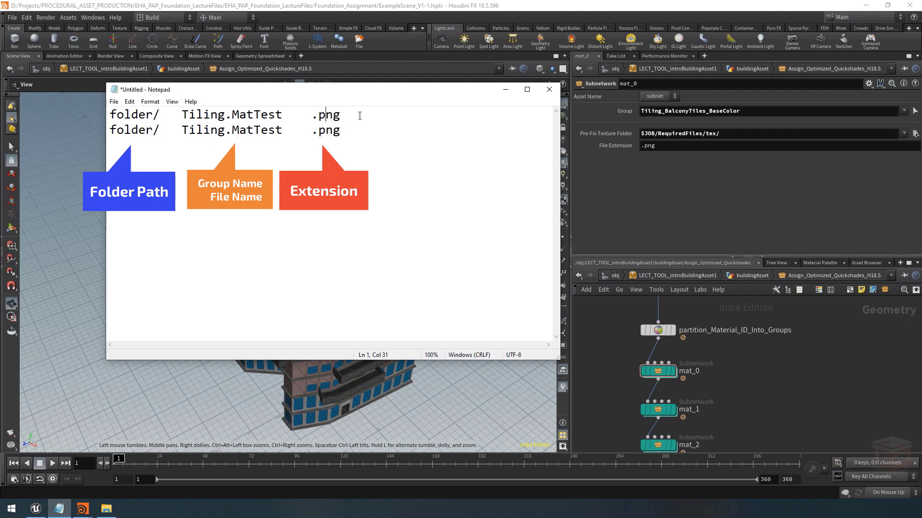
key("BackSpace")
type("_")
key("shift+Left")
key("Right")
key("shift+Left")
key("Right")
- Examine the file name on the second line, highlighting the dot in Tiling.MatTest for comparison with the underscore version
key("End")
key("Left")
key("Left")
key("Left")
key("Left")
key("Left")
key("Left")
key("Left")
key("Left")
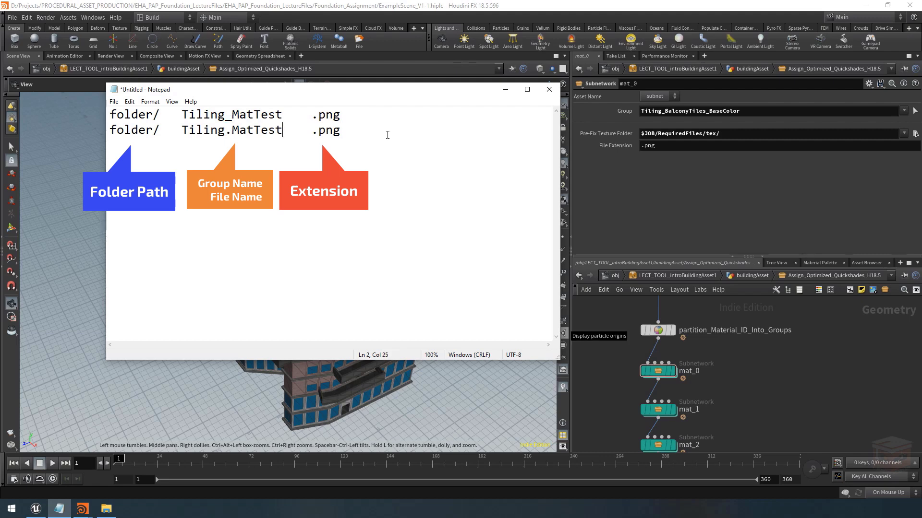
left_click_drag(226, 130, 232, 131)
- Write the function notes encode(@$%@$#%) and decode() on two lines below the sample paths
left_click(307, 154)
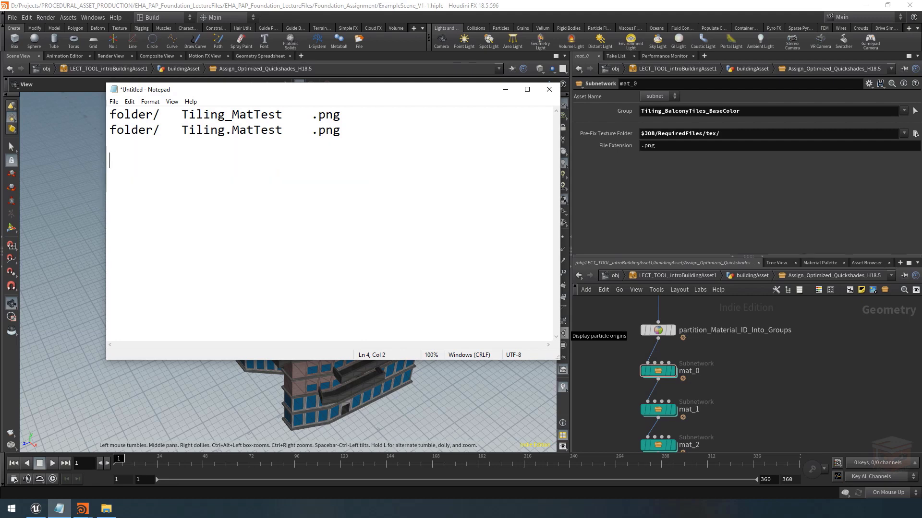
type("encode()")
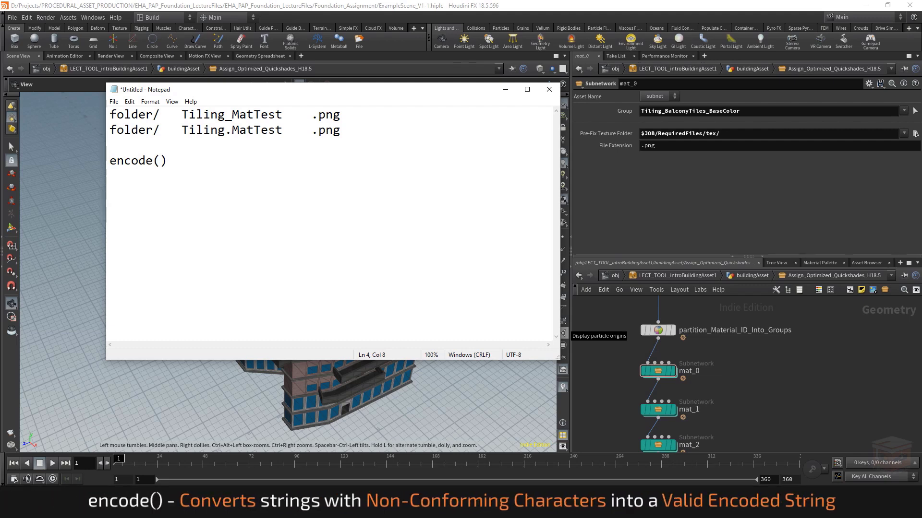
type("@$%@$#%")
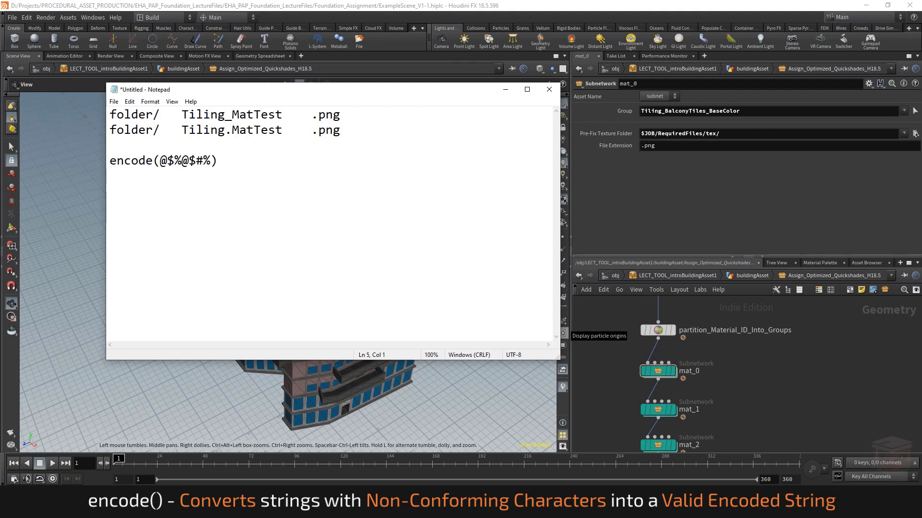
type("decode()")
key("Left")
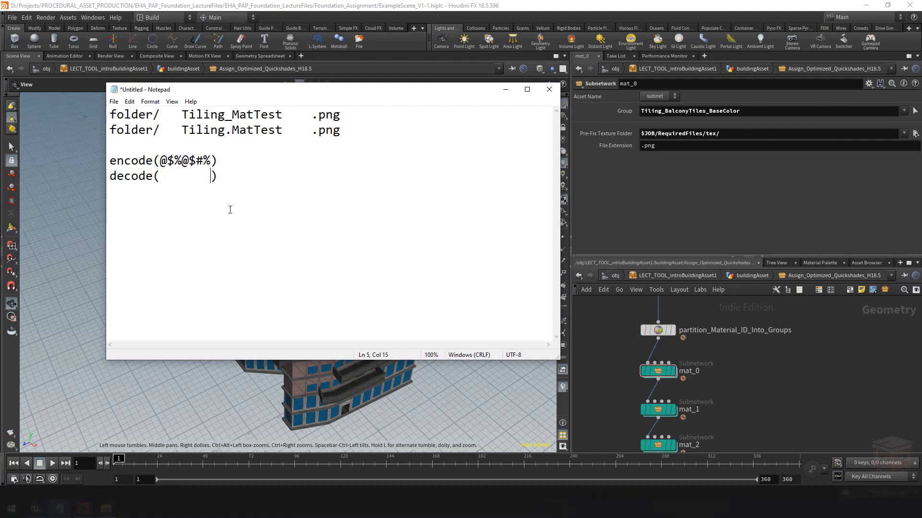
- Switch to the Foundation_Scene_Vid_29 Houdini scene and change the join separator on the material line to "."
left_click(585, 8)
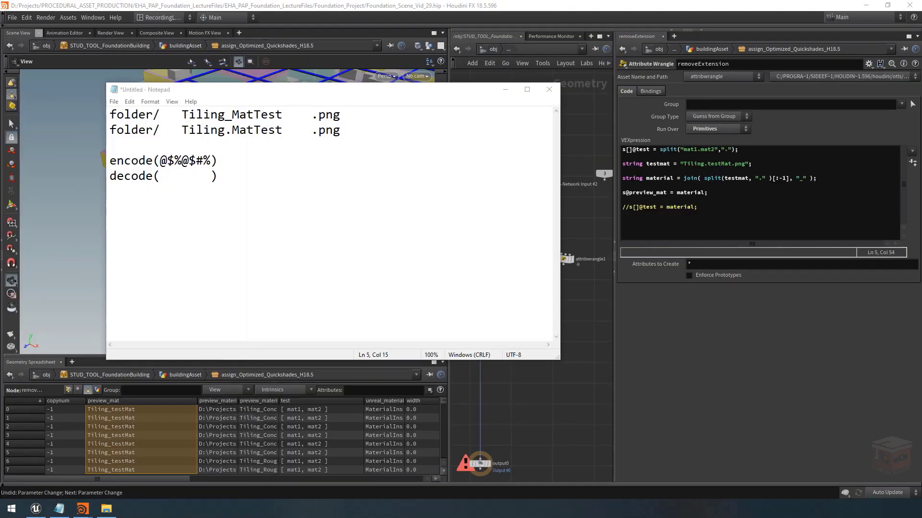
left_click(802, 178)
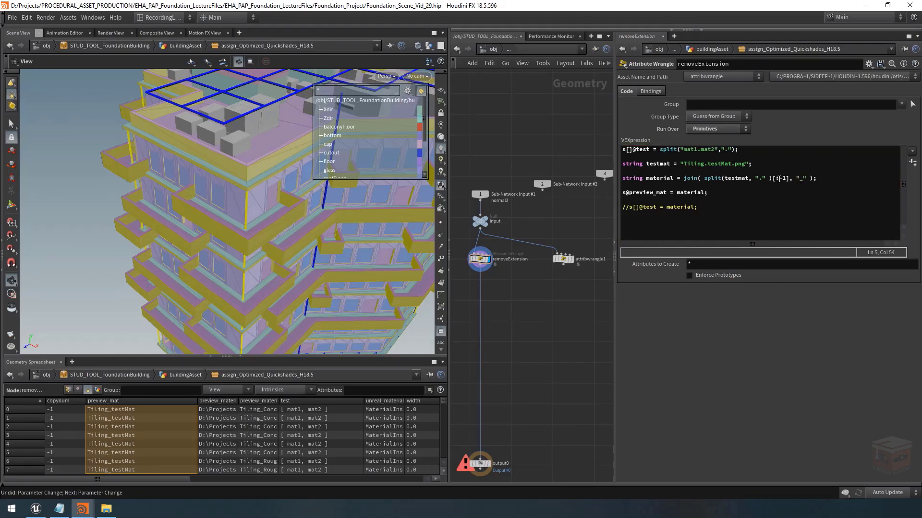
left_click(801, 179)
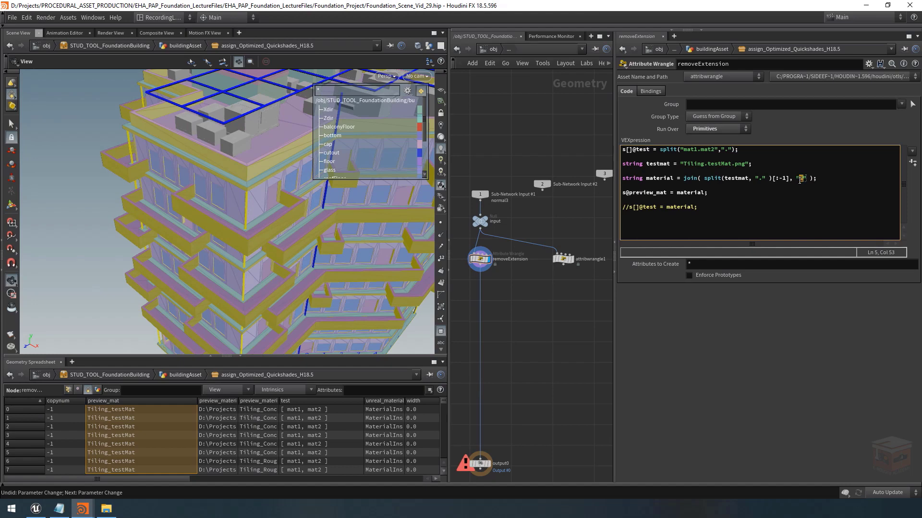
type(".")
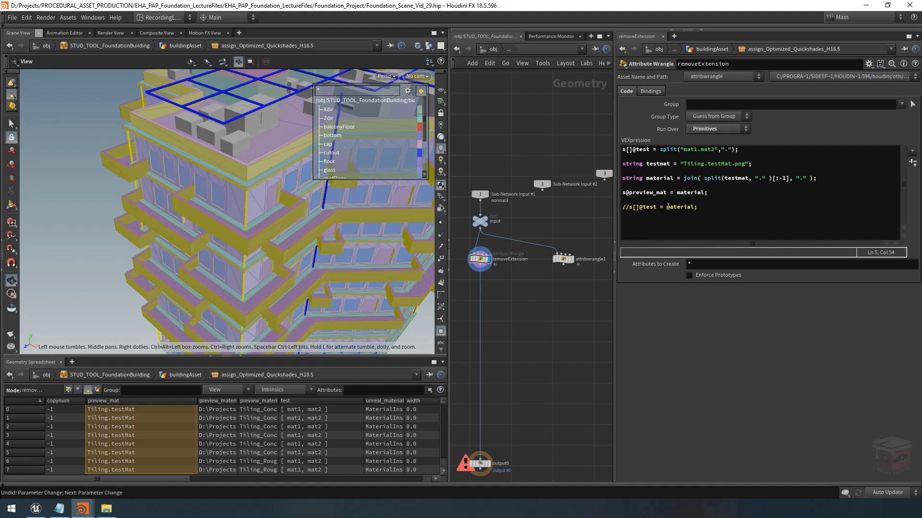
- Add the line s@preview_mat_group = encode(material); below the preview_mat line, apply the code, and widen the preview_mat_group column
left_click_drag(622, 193, 715, 193)
left_click(714, 193)
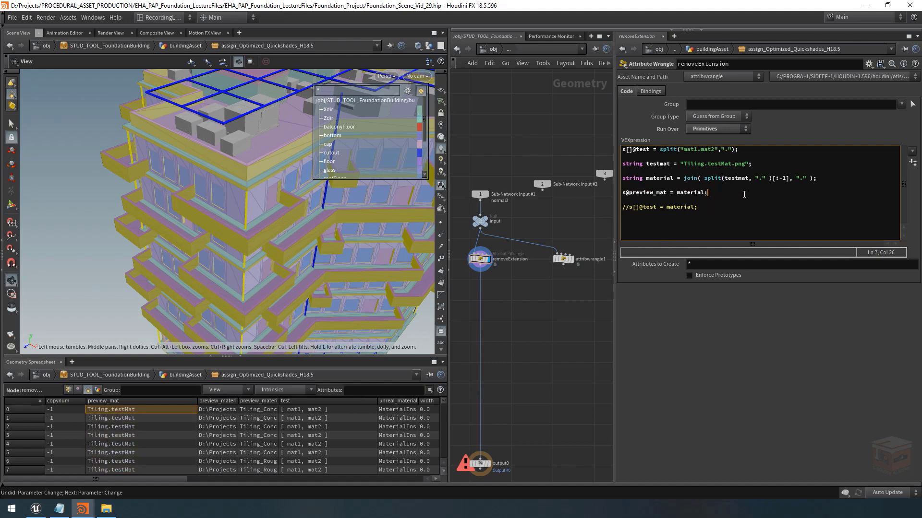
key("Return")
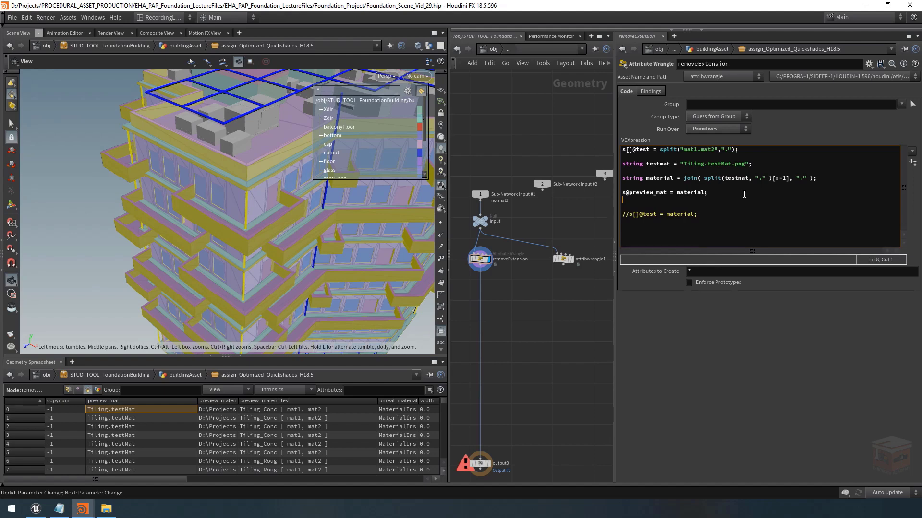
type("s@preview")
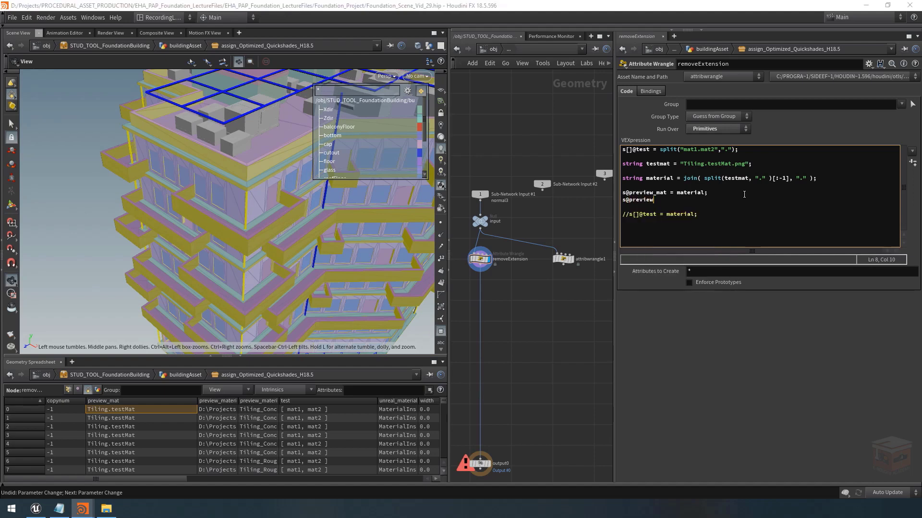
type("_mat_group = encode(material);")
left_click(551, 325)
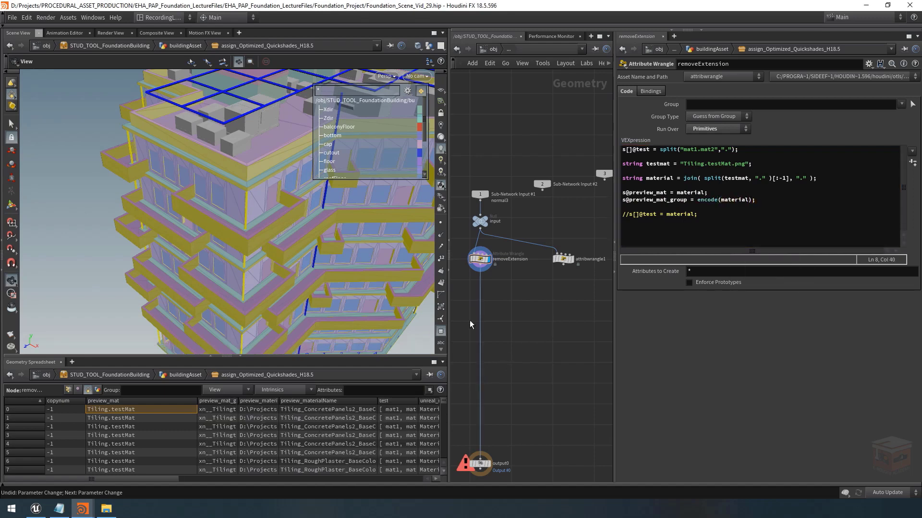
left_click_drag(239, 400, 312, 404)
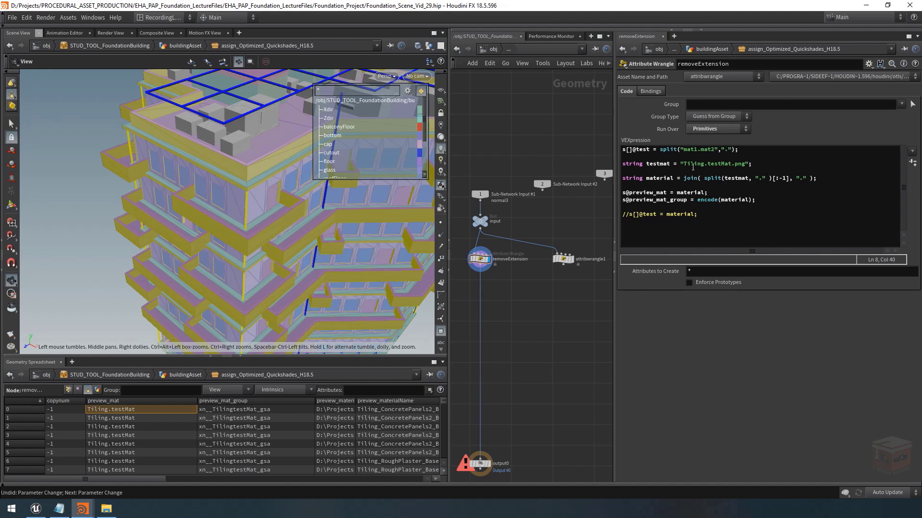
- Insert "??" into the testmat string so it reads "Til??ing.testMat.png", and apply the code
left_click(693, 165)
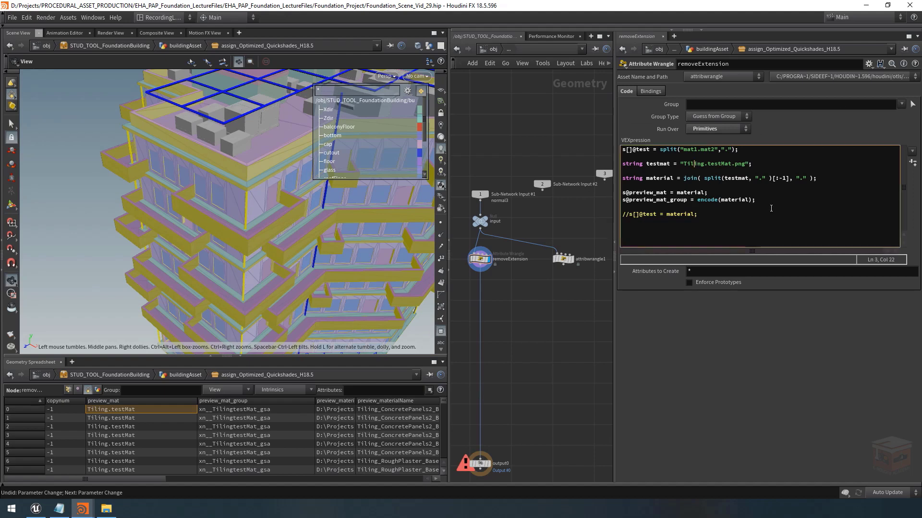
type("??")
left_click(552, 328)
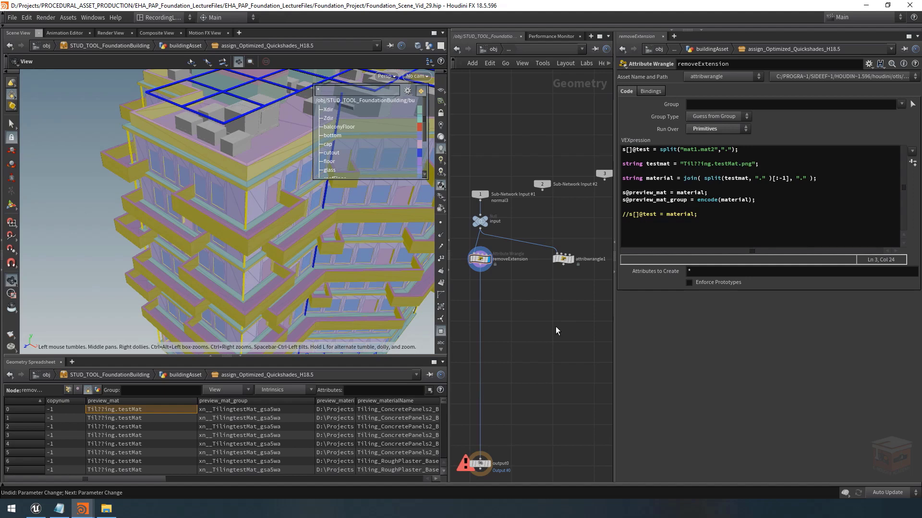
- Enlarge the viewport and spreadsheet area so the full preview_materialName column is readable beside the network
left_click_drag(448, 327, 439, 327)
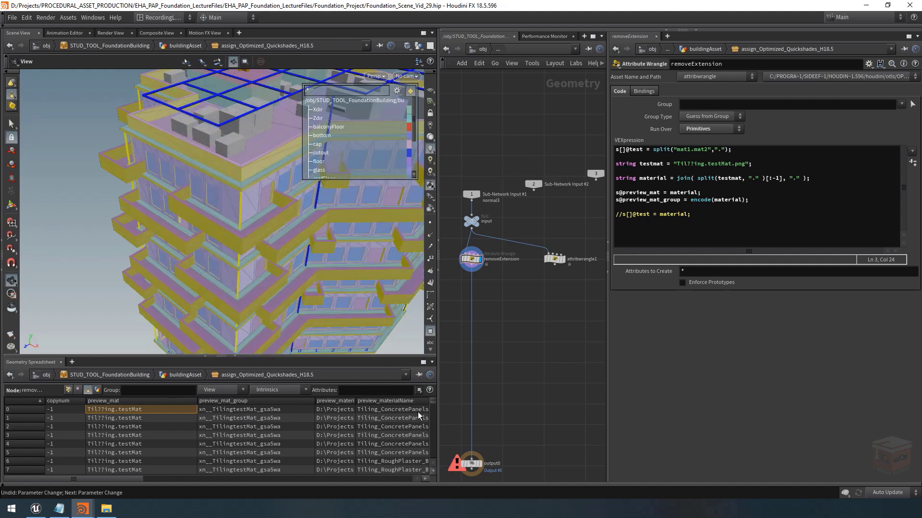
left_click_drag(437, 423, 546, 422)
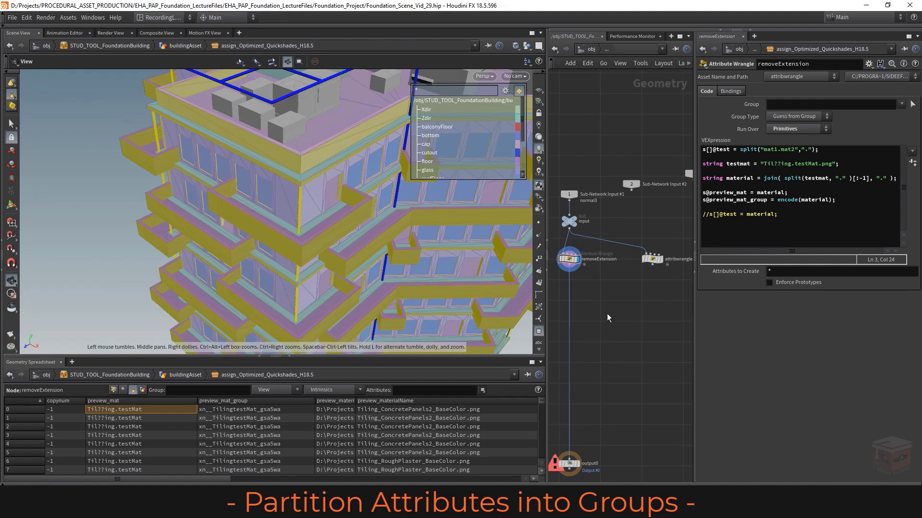
middle_click_drag(607, 313, 620, 316)
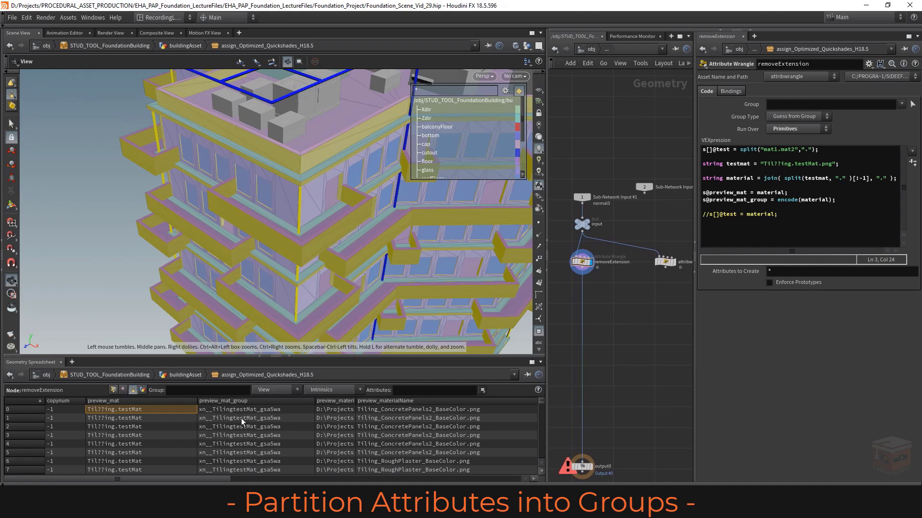
- Add a Partition node below removeExtension and insert it into the wire between removeExtension and the output
middle_click_drag(637, 322, 615, 313)
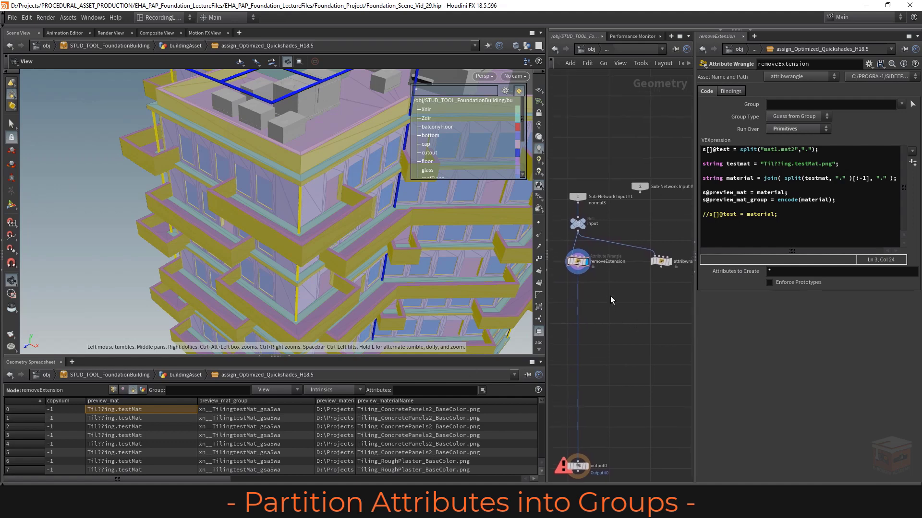
key("Tab")
type("partition")
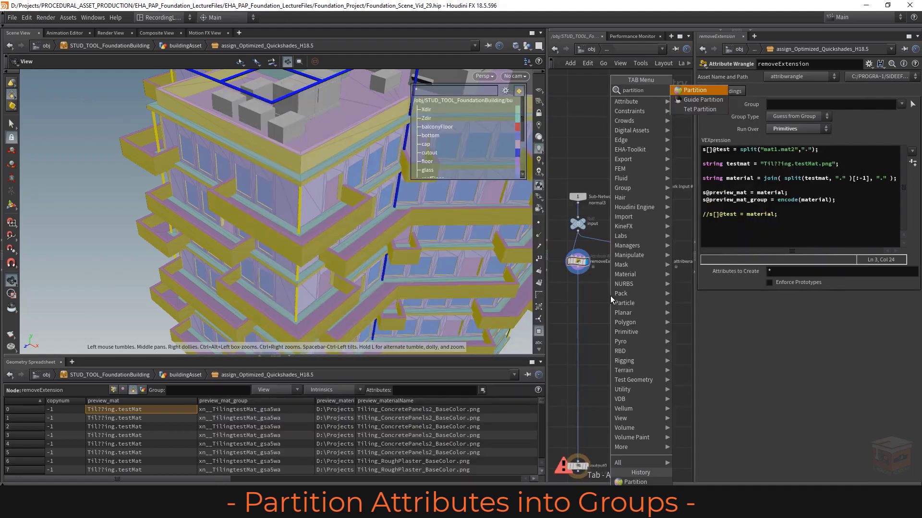
key("Return")
left_click(595, 287)
scroll(574, 277, "up", 3)
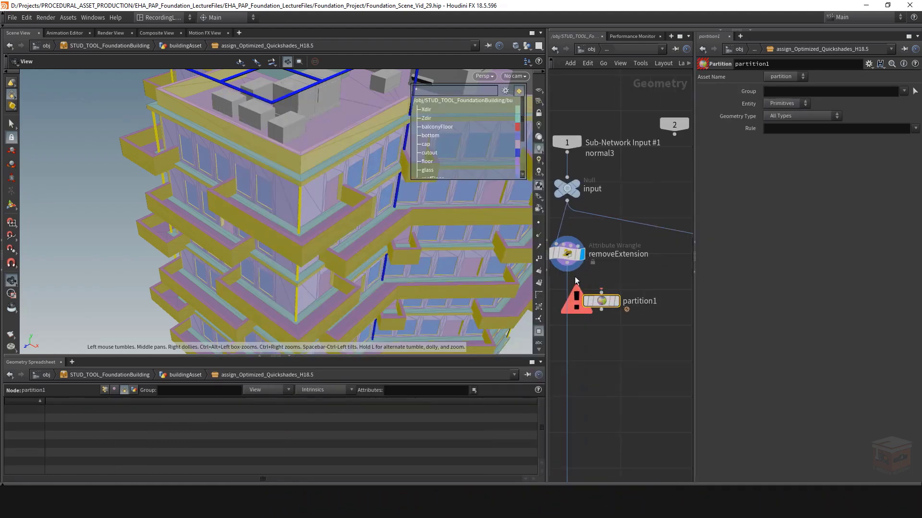
left_click(567, 271)
left_click_drag(606, 306, 573, 310)
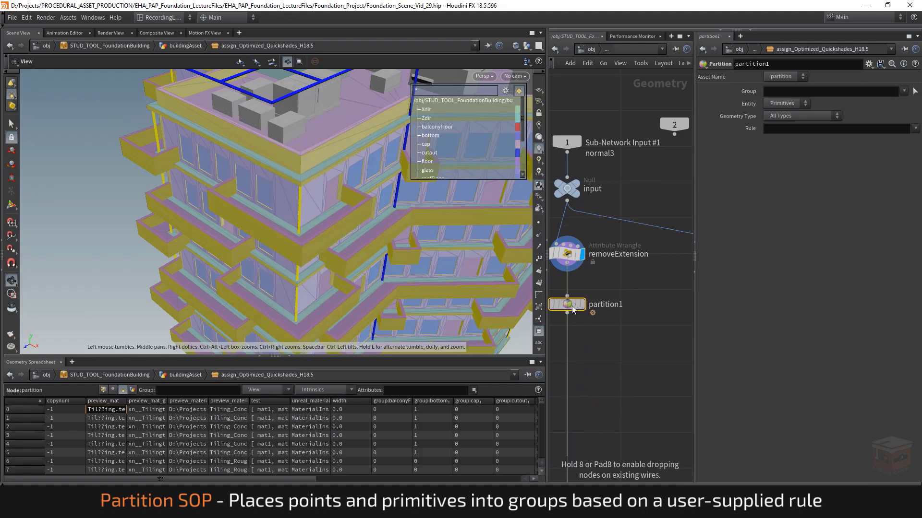
- Display the new Partition node and rename it partition_MaterialName_Into_Groups
left_click(583, 305)
scroll(611, 409, "down", 1)
left_click(611, 323)
key("BackSpace")
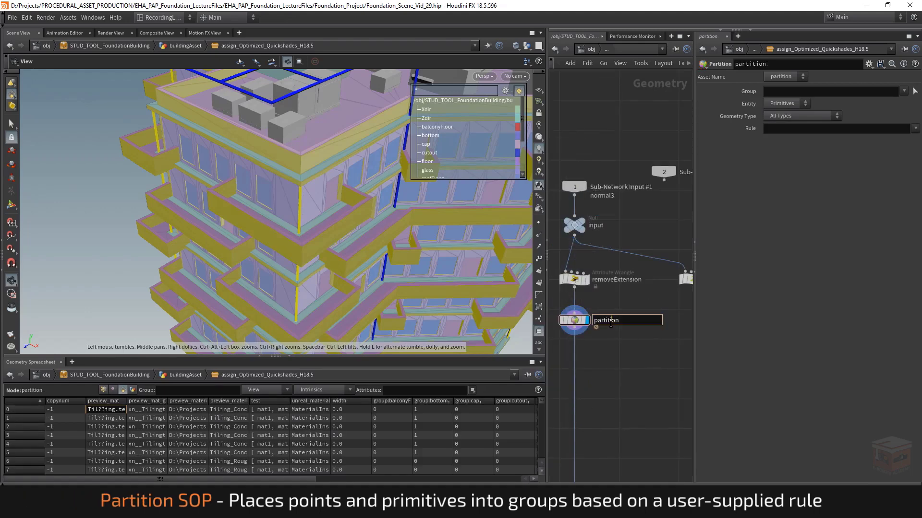
type("_Mater")
type("ialName_Into")
type("_Groups")
key("Return")
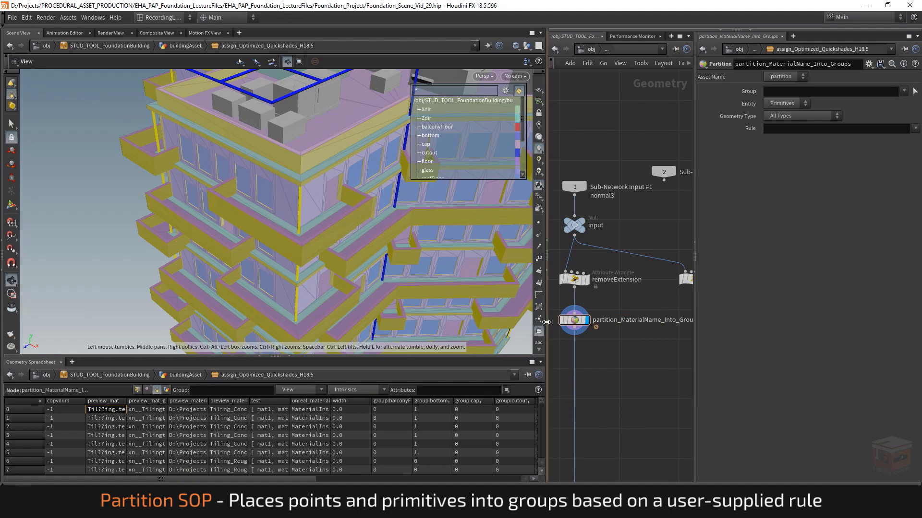
- Widen the network pane so the full partition node name is readable, and widen the spreadsheet's preview_mat_group column
left_click_drag(547, 324, 467, 323)
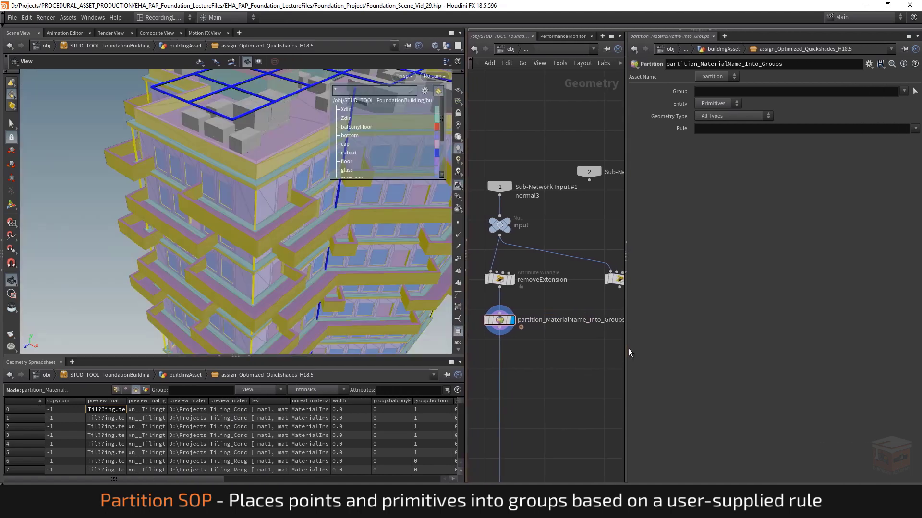
left_click_drag(626, 351, 716, 353)
left_click_drag(714, 216, 679, 204)
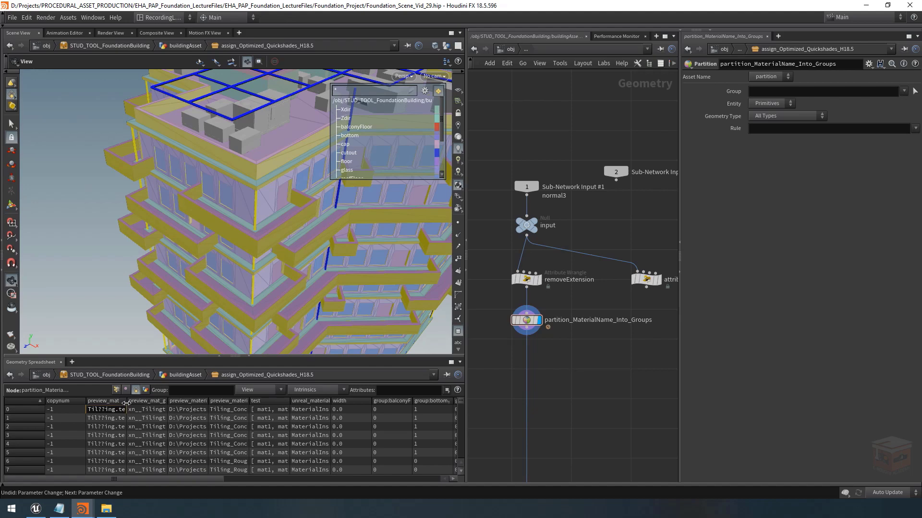
left_click_drag(164, 401, 254, 401)
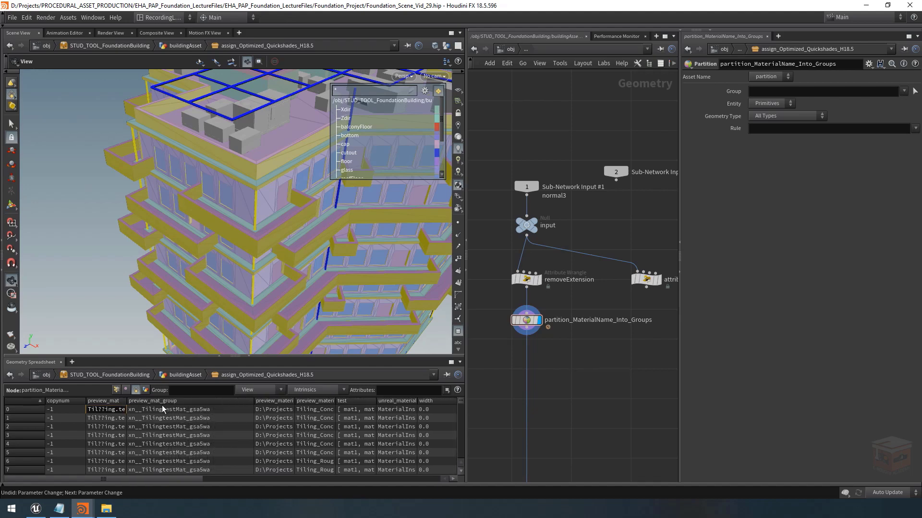
left_click(806, 127)
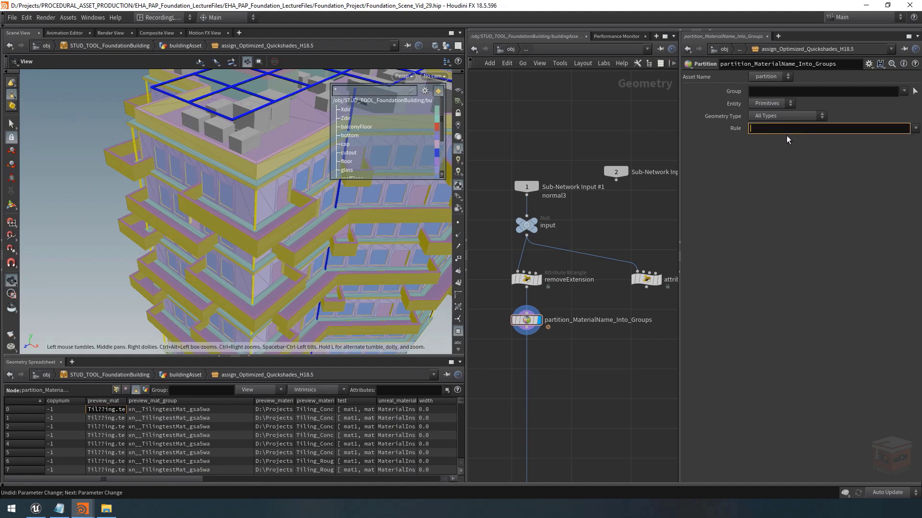
type("``")
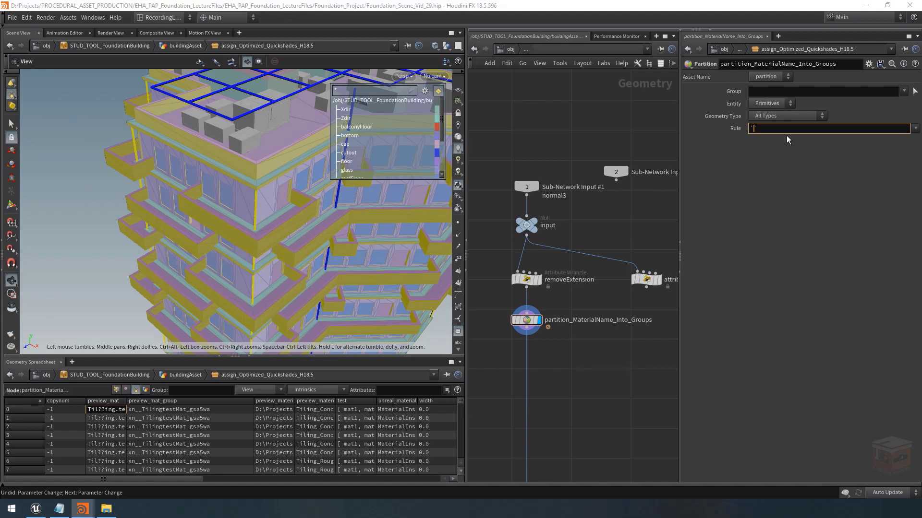
type("@preview_mat_group")
left_click(647, 222)
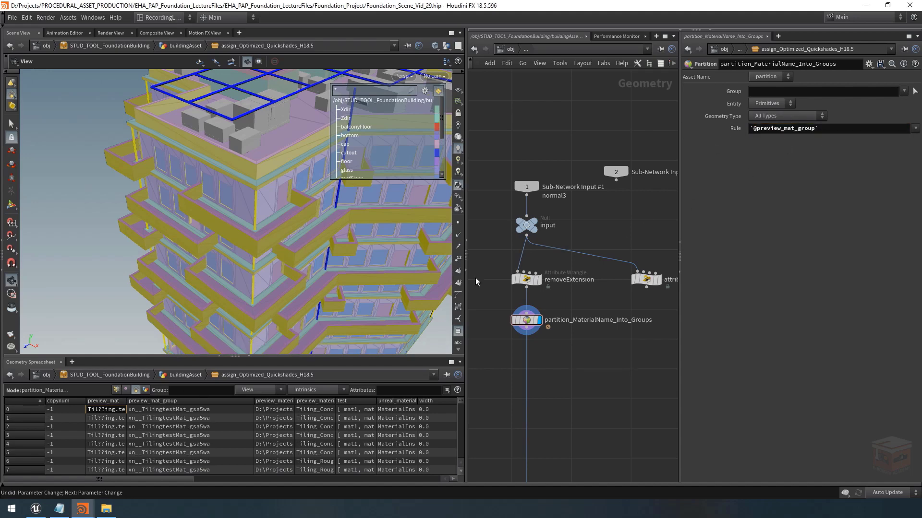
- Enlarge the viewport's group list to show all its entries, and fit the preview_materialName column to its full text
left_click(525, 314)
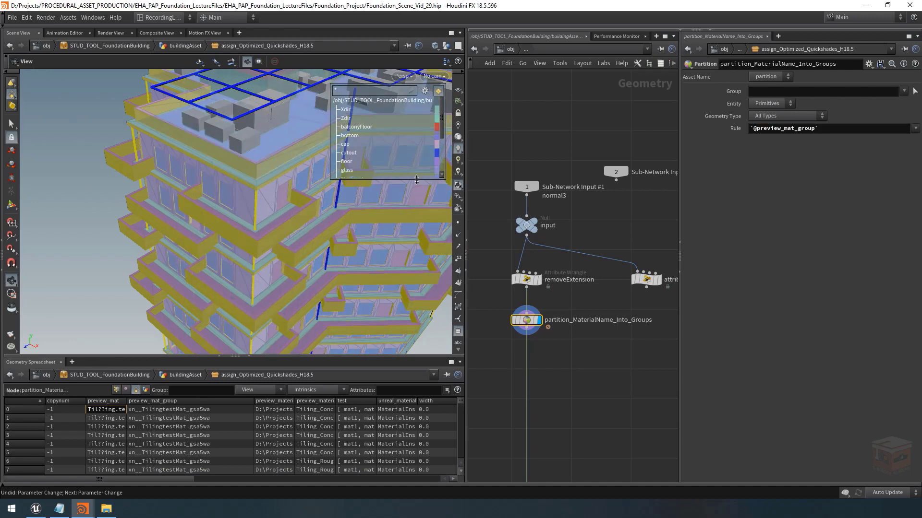
left_click_drag(408, 179, 408, 287)
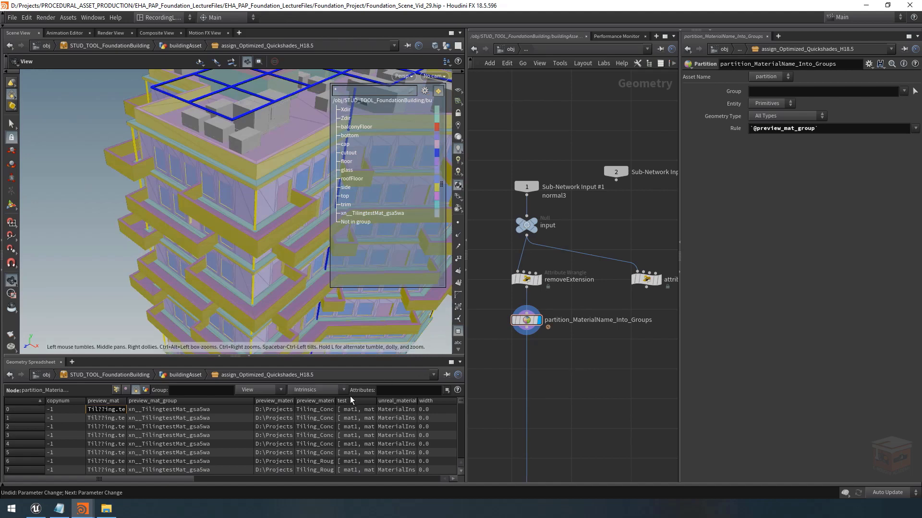
double_click(335, 402)
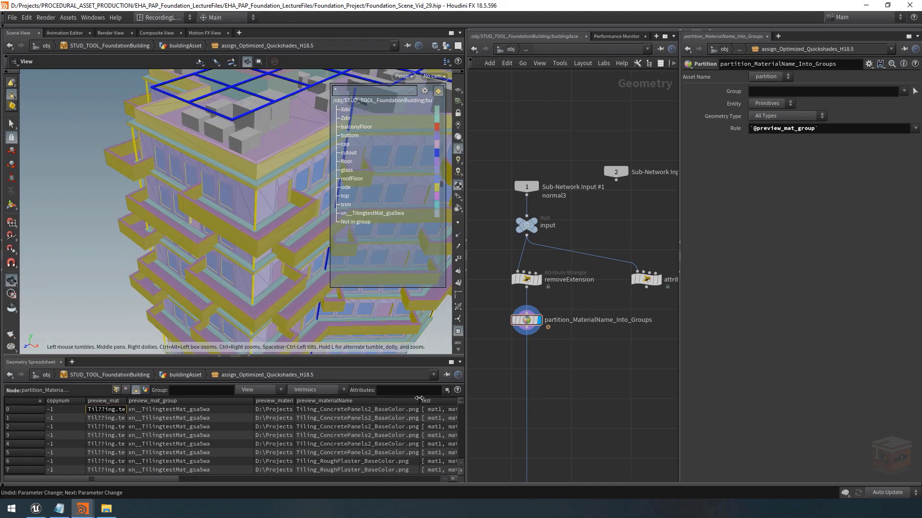
left_click(527, 278)
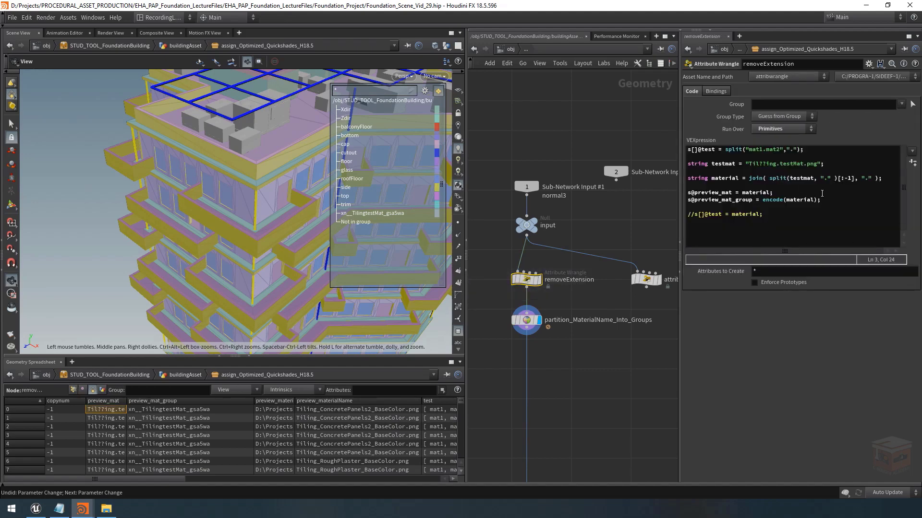
left_click(774, 215)
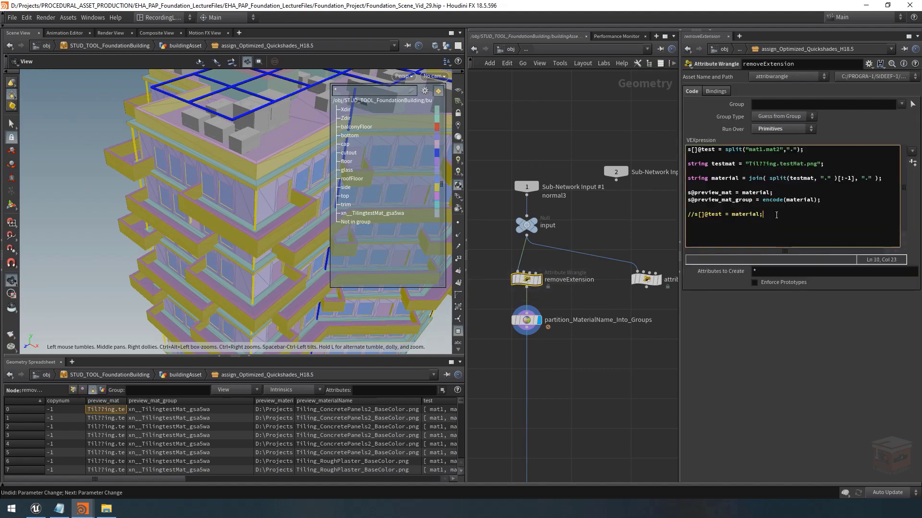
key("shift+Up")
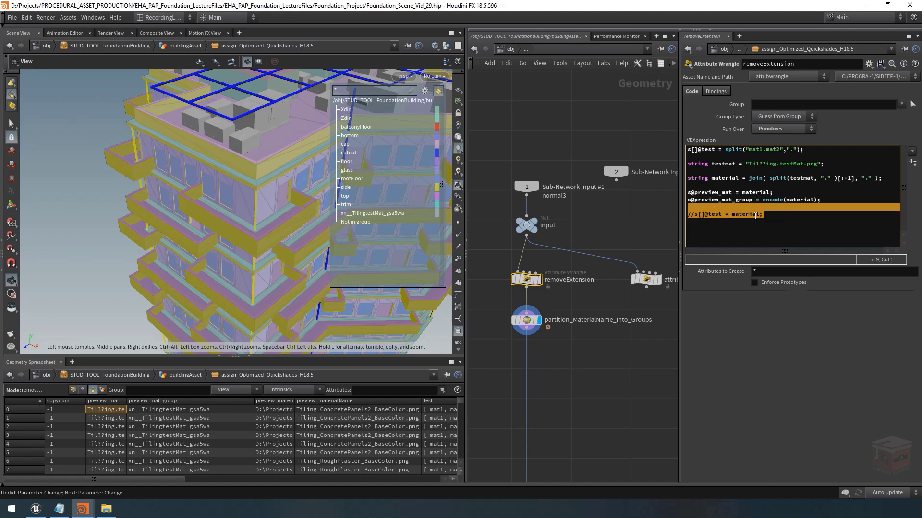
key("Delete")
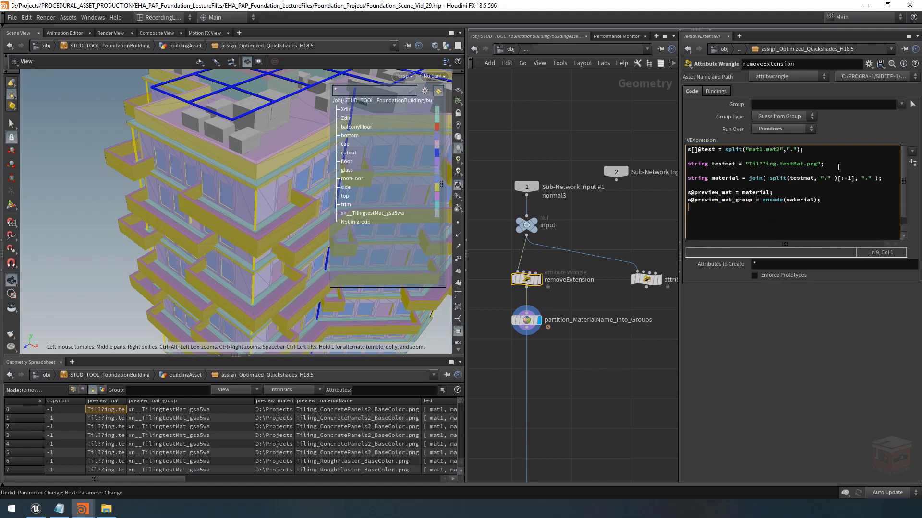
left_click_drag(838, 167, 685, 165)
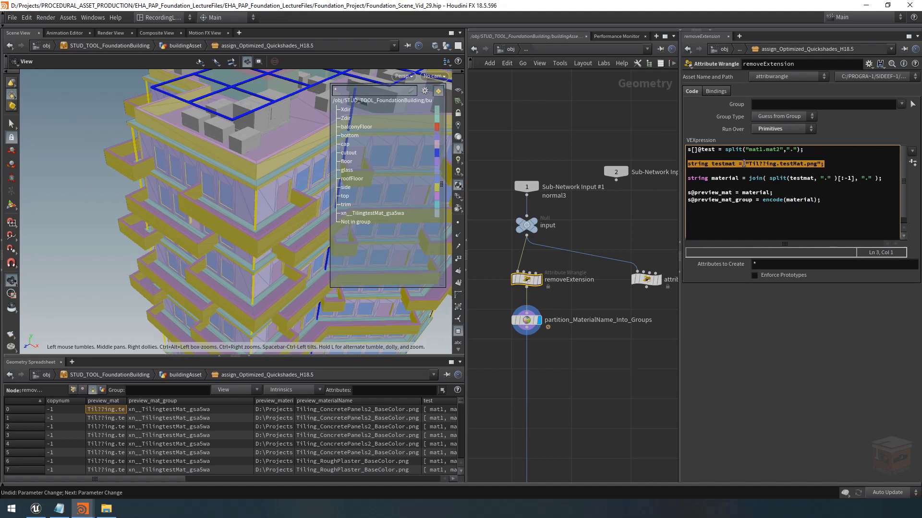
key("Delete")
key("shift+Up")
key("shift+Up")
key("Delete")
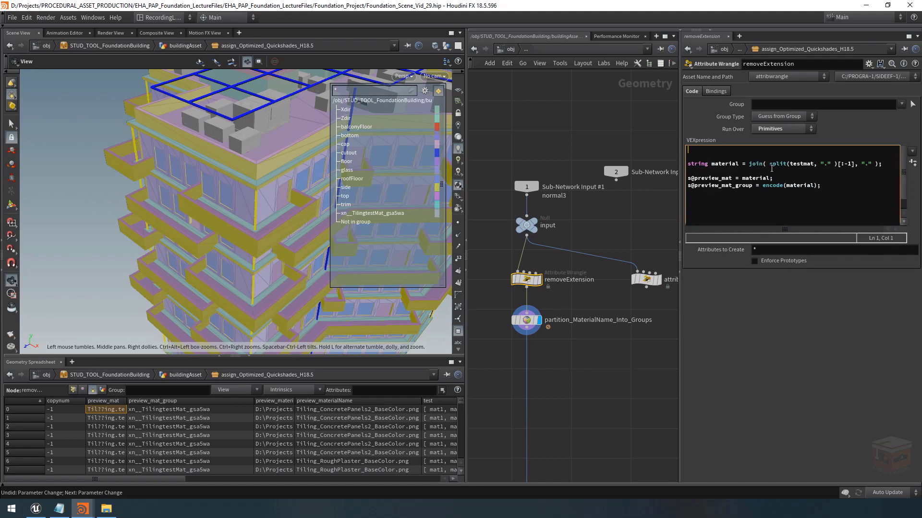
key("Delete")
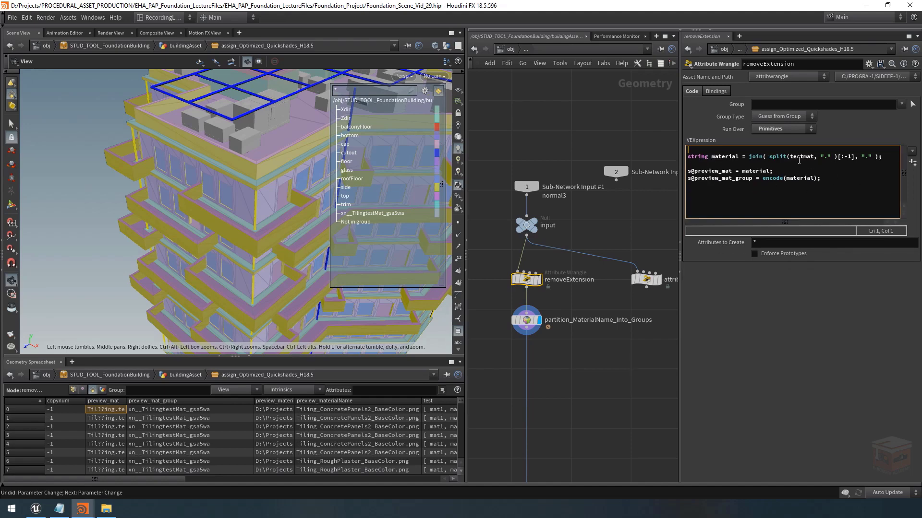
- Replace testmat with s@preview_materialName inside the split() call, apply the code, and widen the parameter pane to show the whole line
left_click_drag(814, 157, 790, 159)
type("s@")
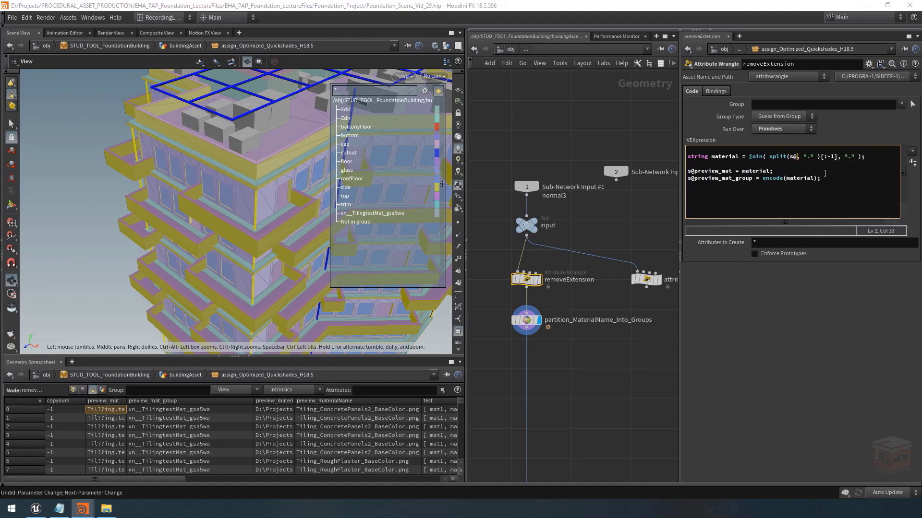
type("preview_mat")
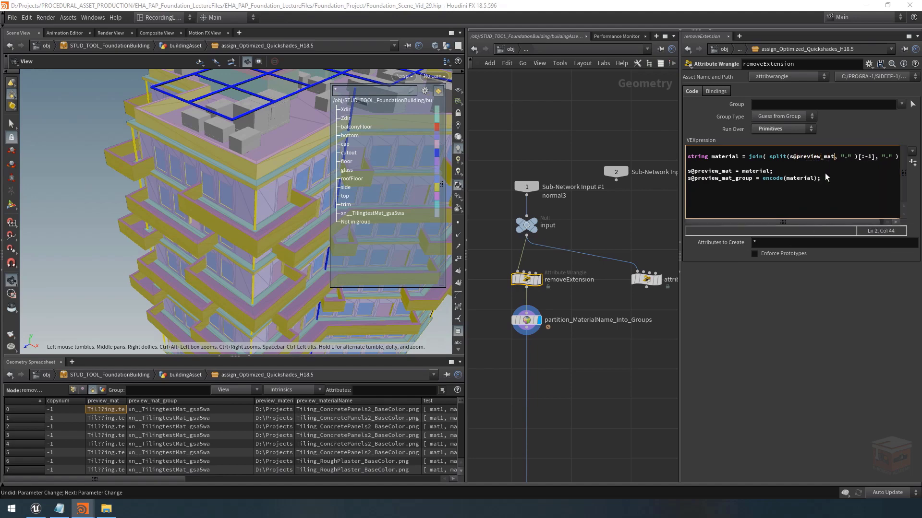
type("erialName")
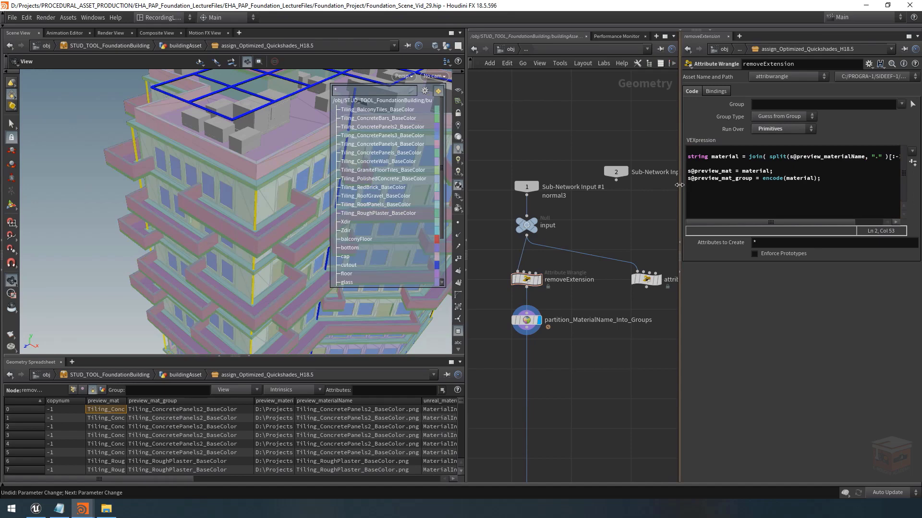
left_click_drag(679, 185, 642, 186)
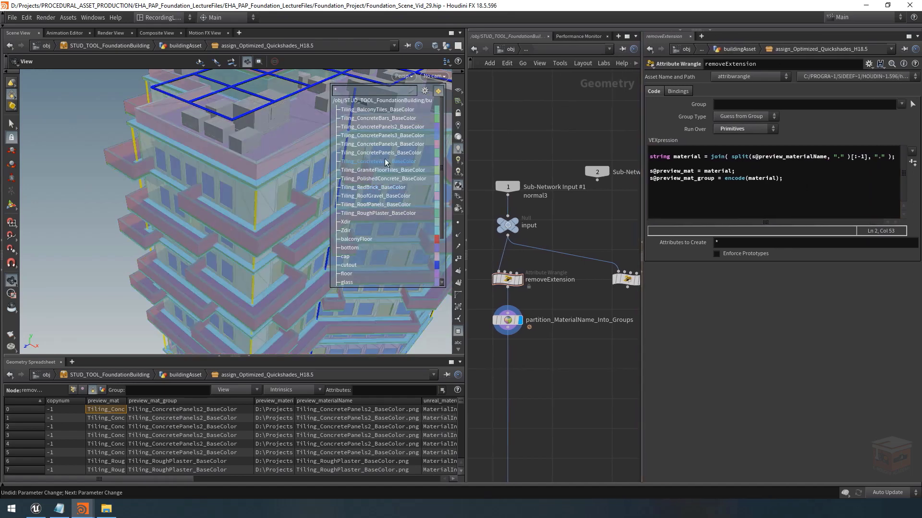
- Examine the material groups on the whole building and compare the preview_mat and preview_mat_group values against the encode(material) line
scroll(107, 147, "down", 6)
left_click_drag(107, 147, 226, 161)
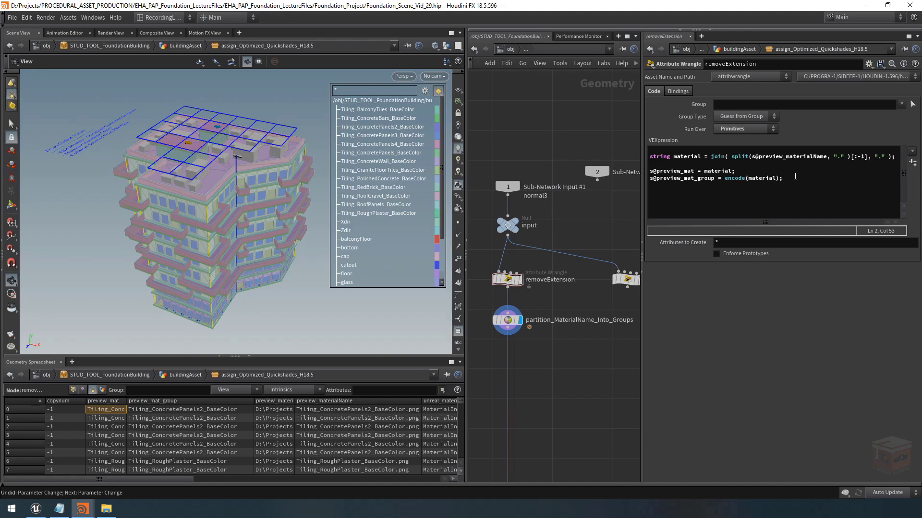
left_click_drag(794, 177, 720, 179)
left_click(812, 181)
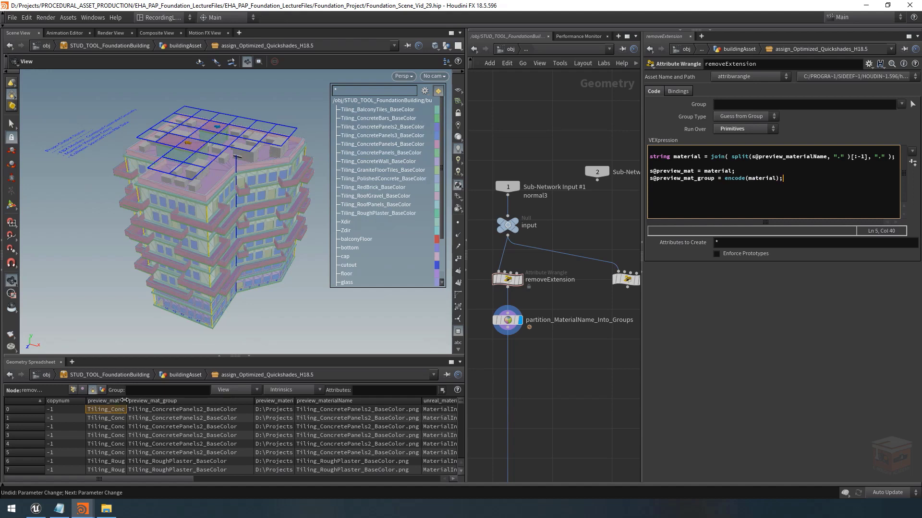
left_click_drag(125, 401, 158, 400)
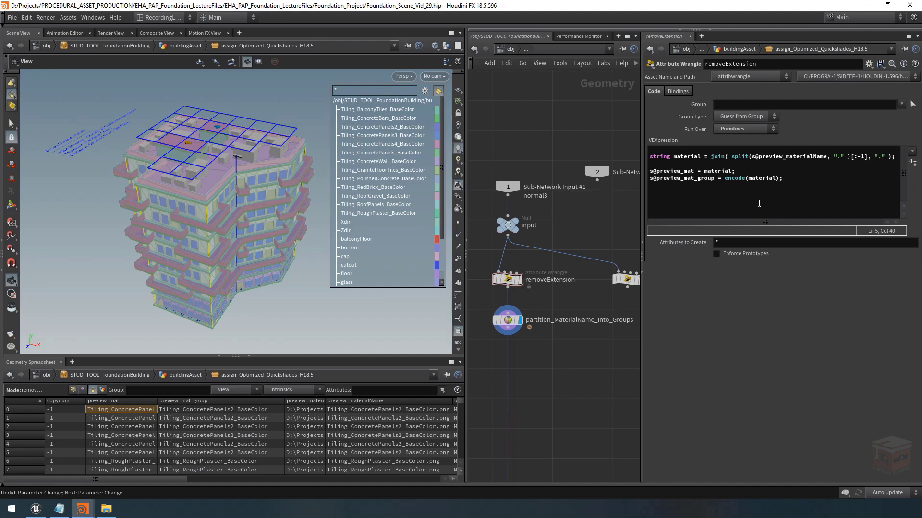
left_click_drag(725, 181, 815, 186)
left_click(799, 177)
scroll(567, 398, "down", 2)
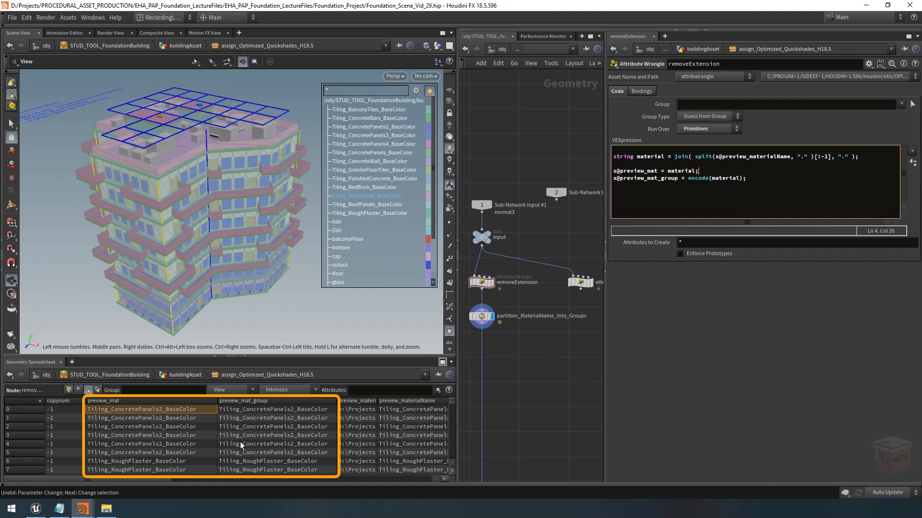
- Copy encode(material); onto the s@preview_mat line, delete the s@preview_mat_group line, and apply the code
left_click_drag(755, 178, 686, 178)
key("ctrl+c")
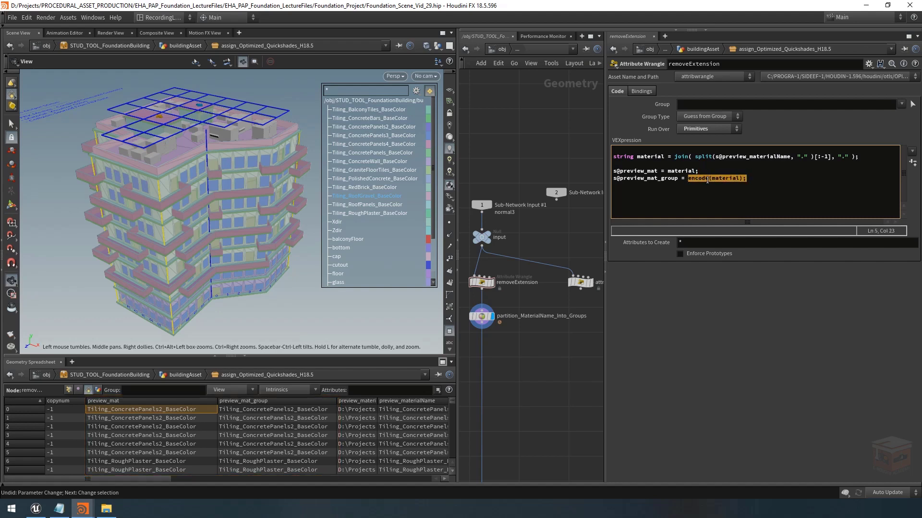
left_click_drag(699, 171, 669, 171)
key("ctrl+v")
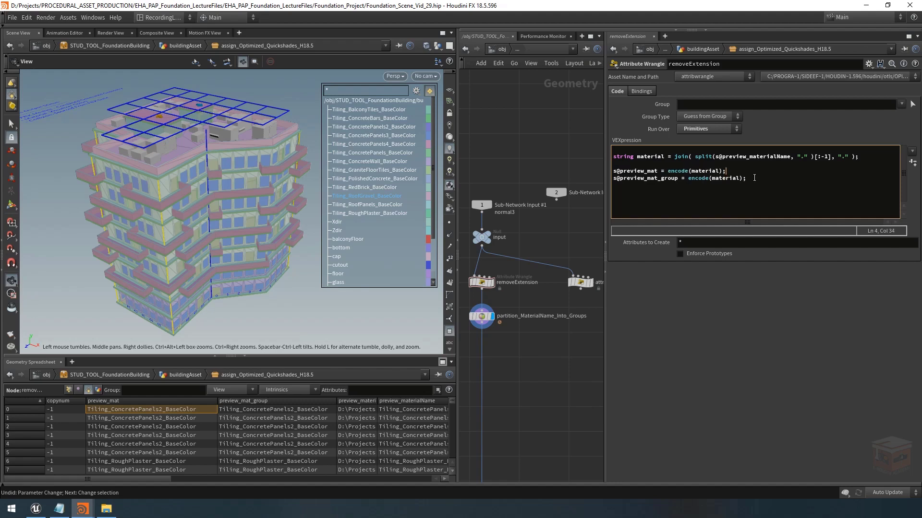
left_click_drag(754, 177, 608, 178)
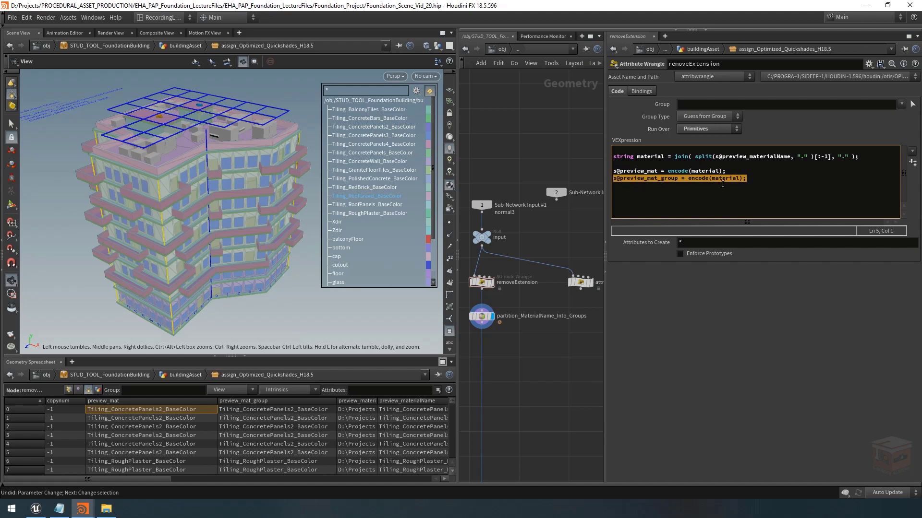
key("Delete")
key("BackSpace")
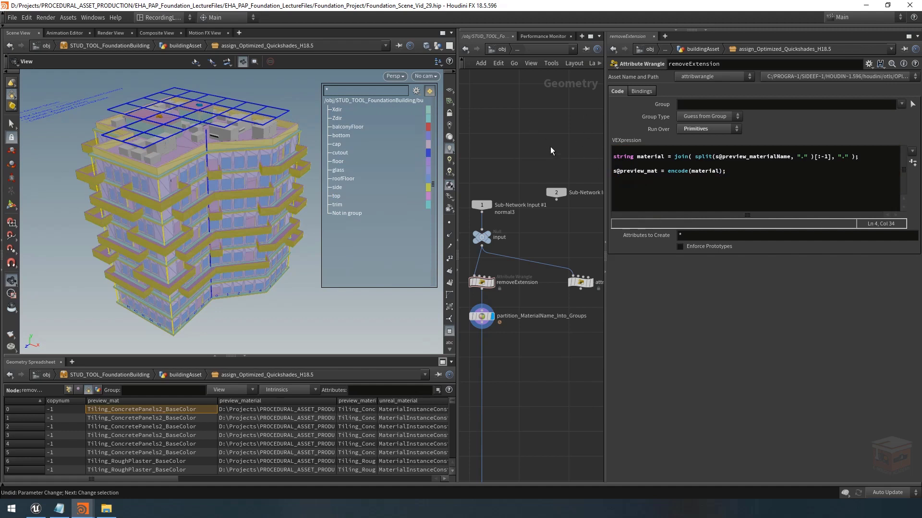
left_click(480, 319)
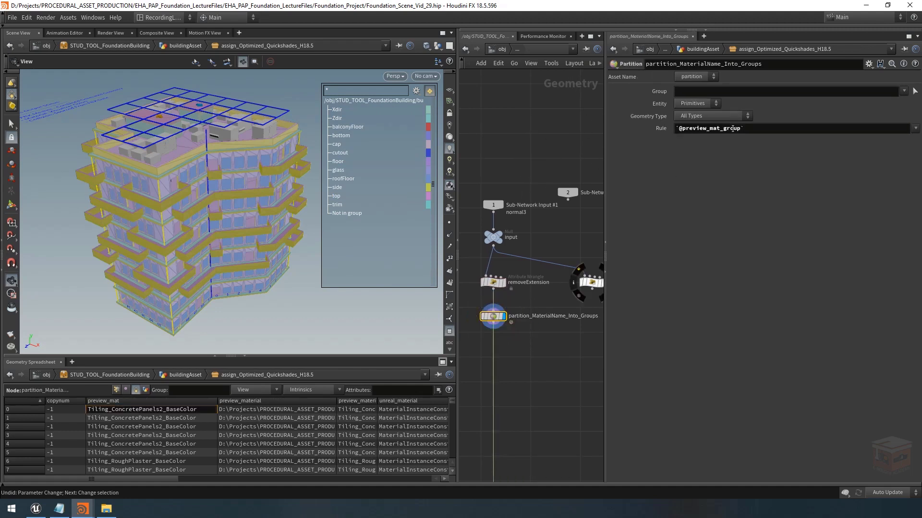
left_click_drag(740, 128, 719, 128)
key("Return")
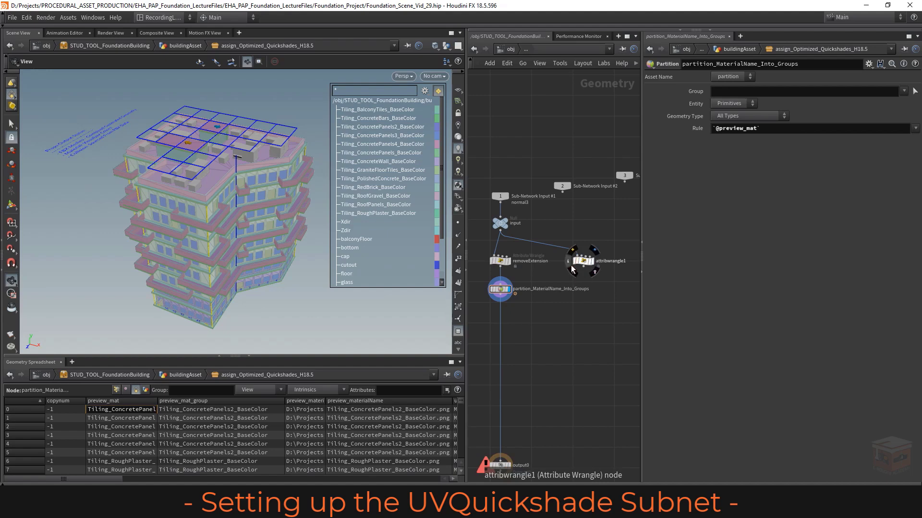
- Hide the primitive group list over the building and move the bypassed attribwrangle1 node closer to the input node
middle_click_drag(570, 322, 576, 323)
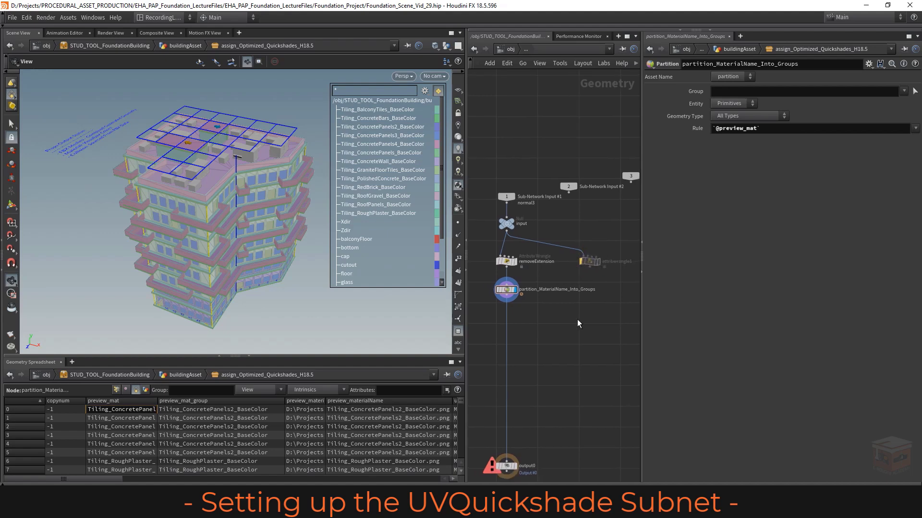
left_click(458, 332)
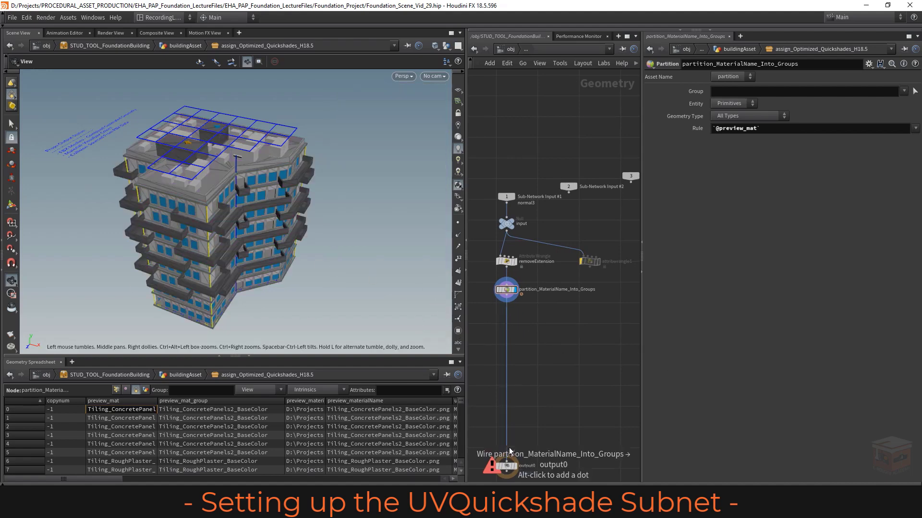
left_click_drag(589, 262, 574, 237)
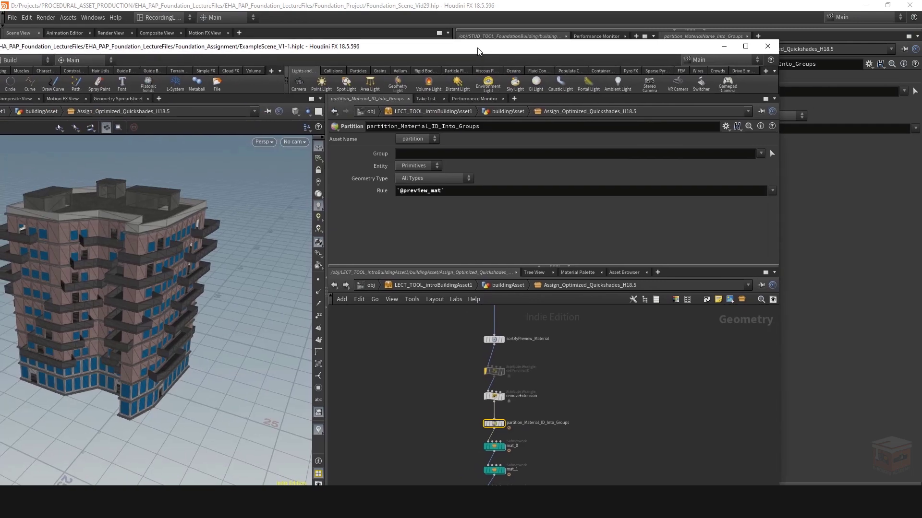
- Switch to the ExampleScene_V1-1.hiplc scene and examine the mat_0, mat_1 and mat_2 subnetworks below its partition node
left_click_drag(479, 51, 481, 0)
scroll(671, 412, "up", 4)
left_click_drag(695, 392, 555, 409)
middle_click_drag(727, 409, 727, 379)
left_click(628, 374)
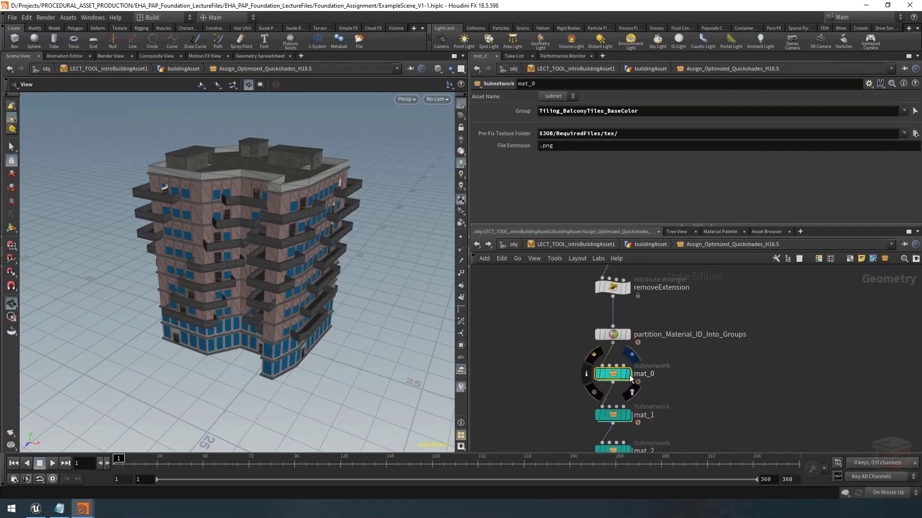
left_click(628, 416)
middle_click_drag(709, 416, 697, 372)
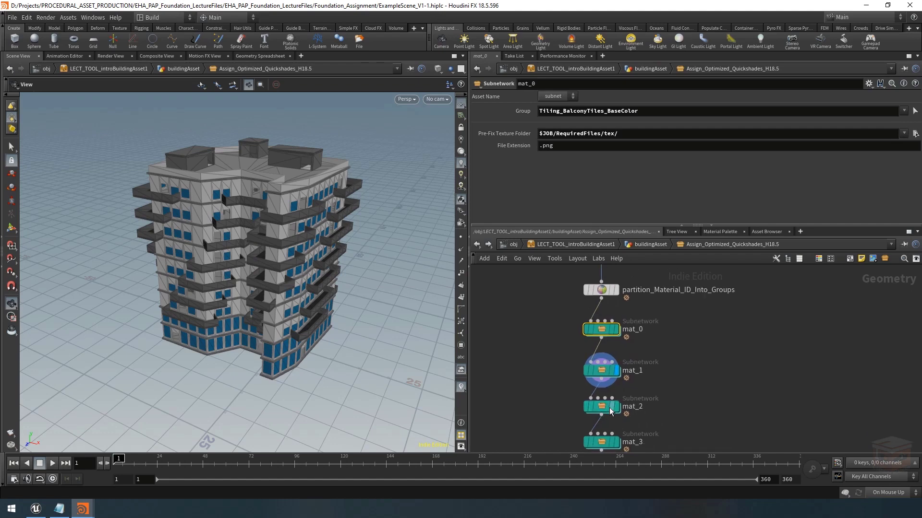
left_click(619, 406)
left_click(609, 329)
middle_click_drag(607, 330, 592, 357)
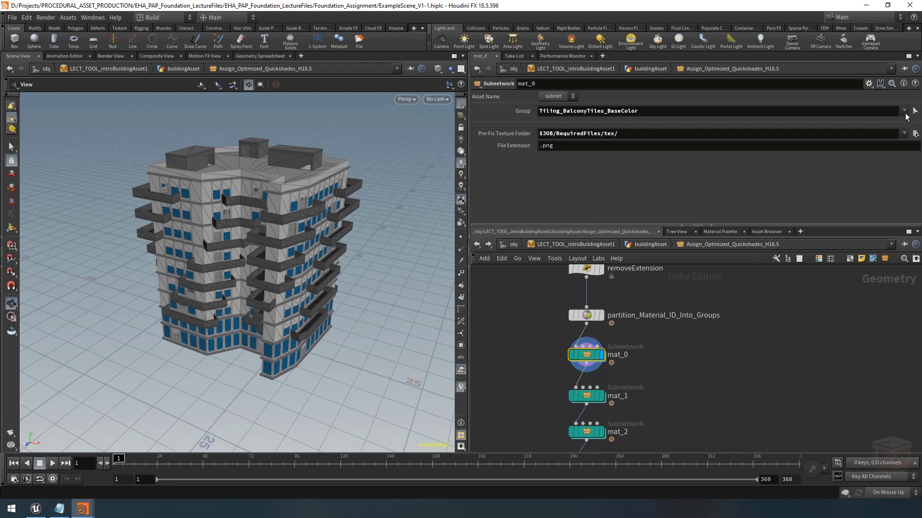
- Examine the Group, Pre-Fix Texture Folder and File Extension parameters of the example scene's mat_0 subnetwork
left_click(905, 113)
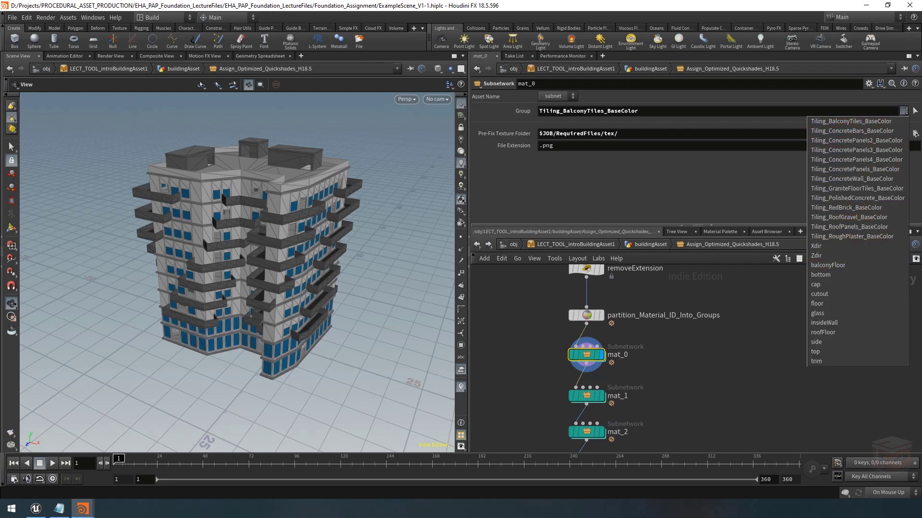
left_click(905, 111)
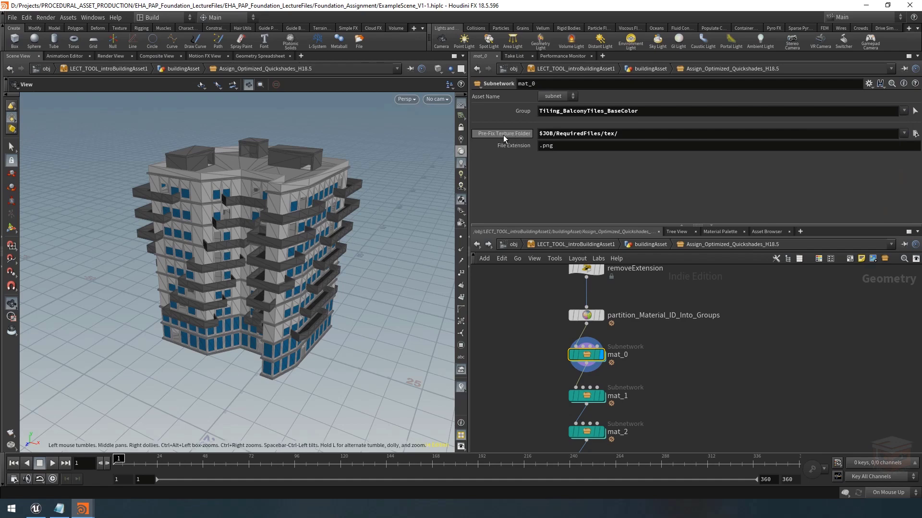
left_click(904, 134)
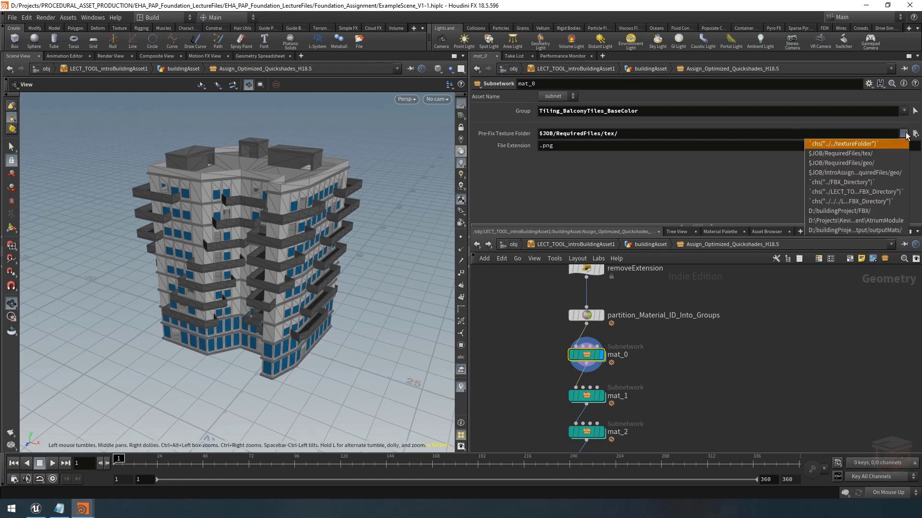
left_click(905, 134)
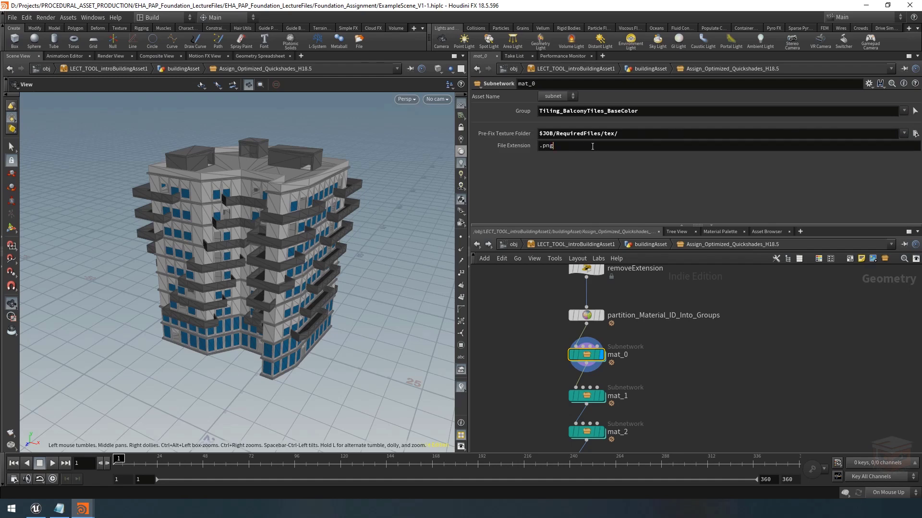
left_click_drag(592, 147, 514, 148)
left_click(572, 143)
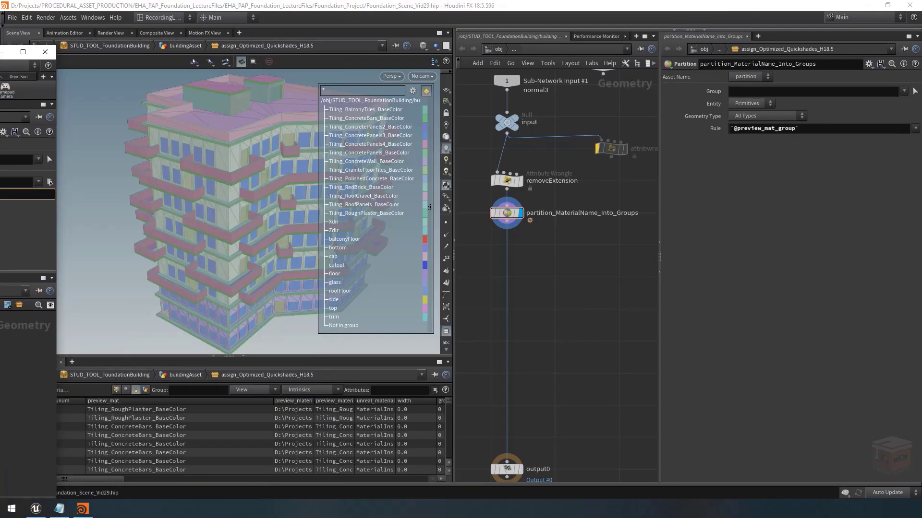
- Switch back to the foundation building scene and insert a Subnetwork on the wire between partition_MaterialName_Into_Groups and output0
middle_click_drag(543, 261, 555, 266)
key("Tab")
type("uvqu")
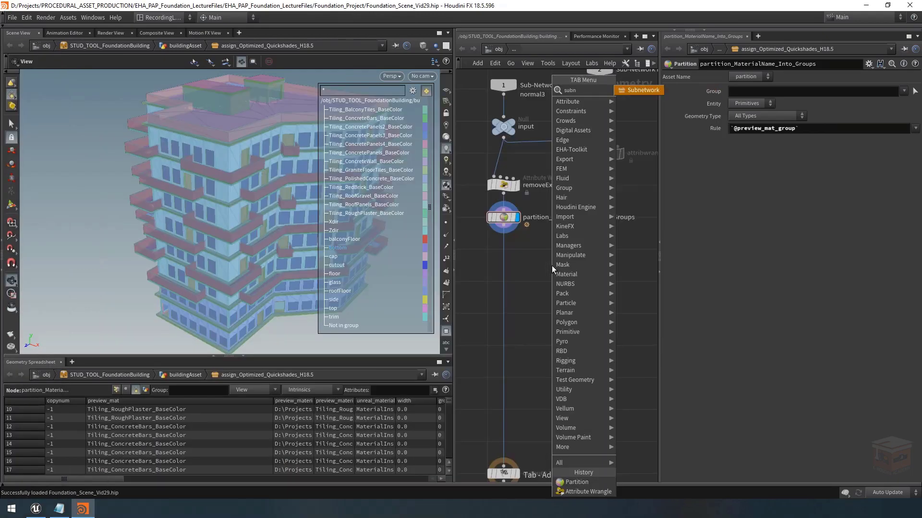
key("Return")
left_click(529, 263)
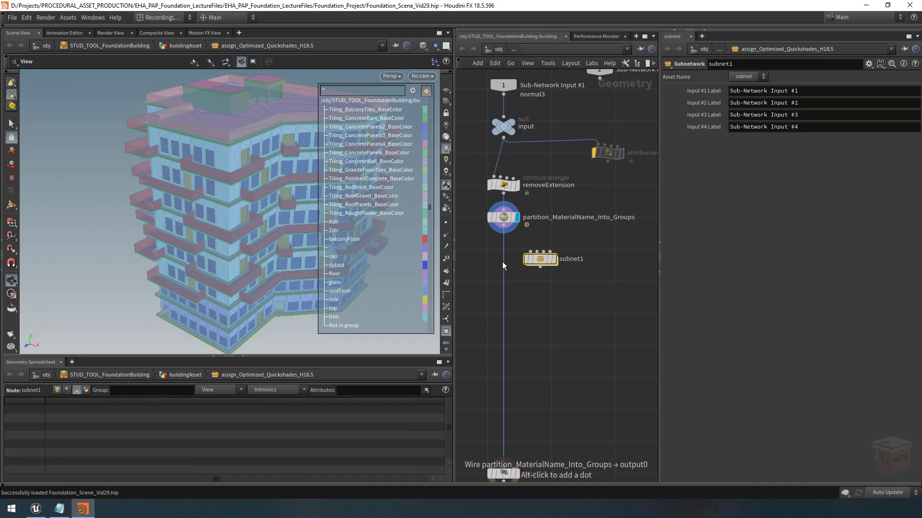
left_click_drag(527, 263, 500, 258)
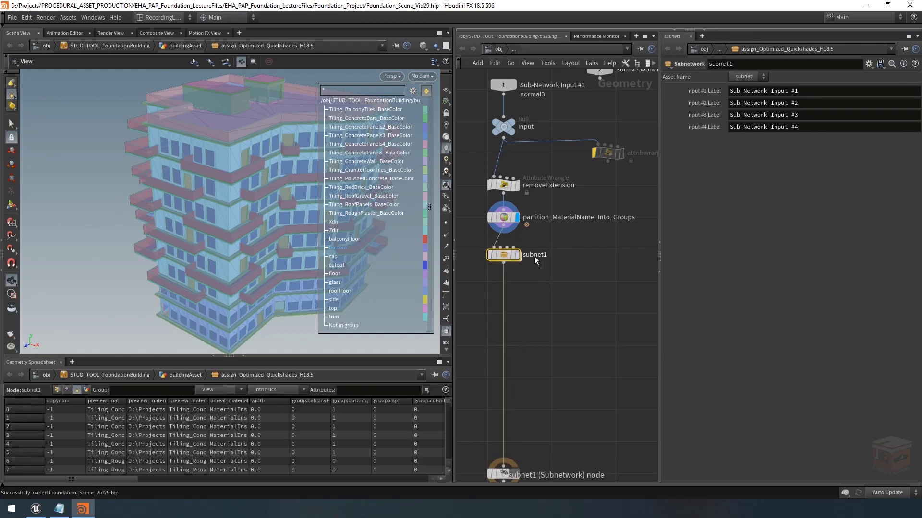
- Rename the new subnetwork mat_0
left_click(536, 259)
type("mat_0")
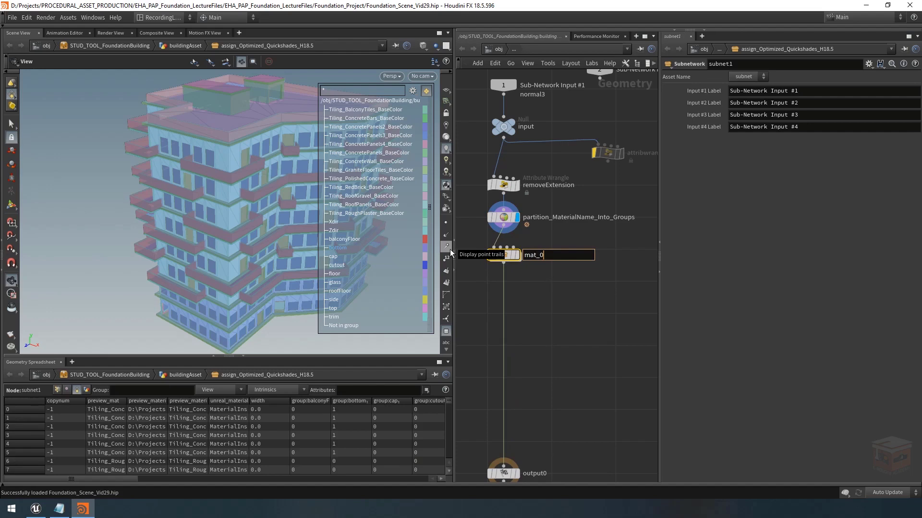
key("Return")
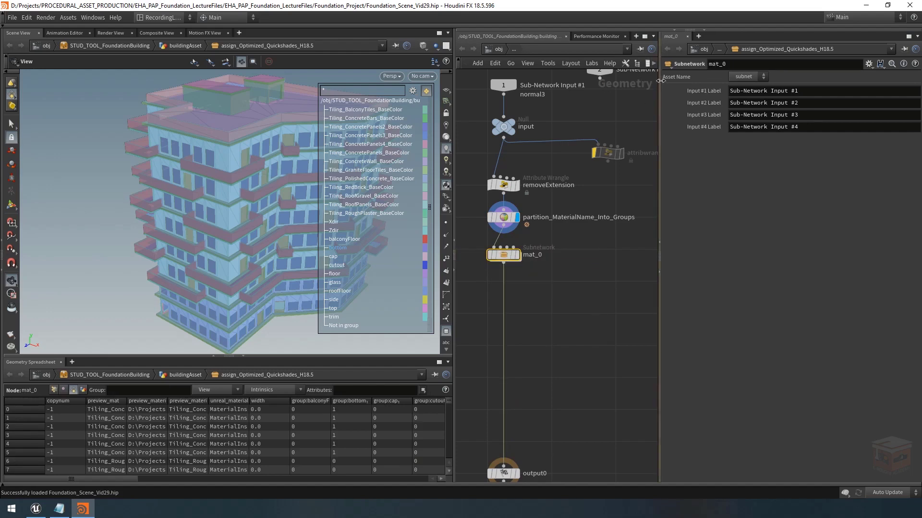
- Widen the network pane, color the mat_0 node teal and make it the displayed node
left_click_drag(659, 101, 678, 101)
left_click_drag(454, 105, 413, 105)
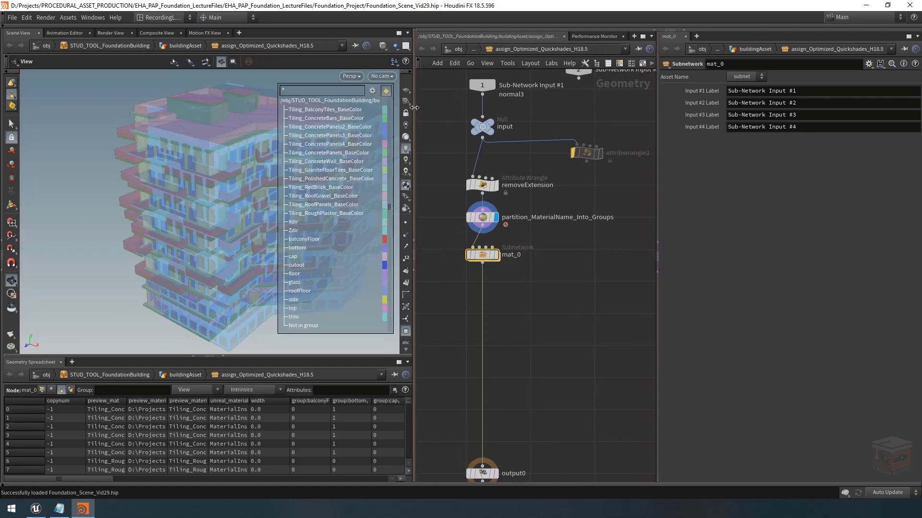
left_click(620, 63)
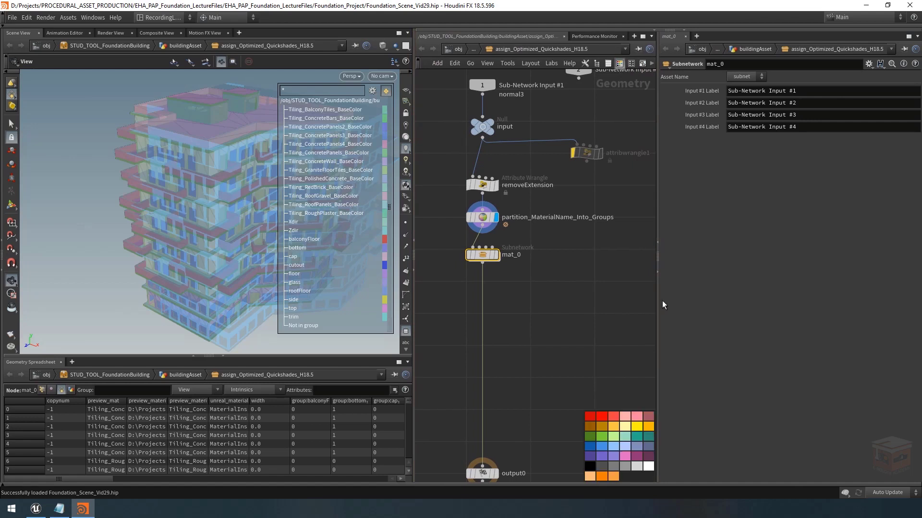
left_click(636, 436)
scroll(497, 182, "up", 2)
scroll(480, 274, "up", 1)
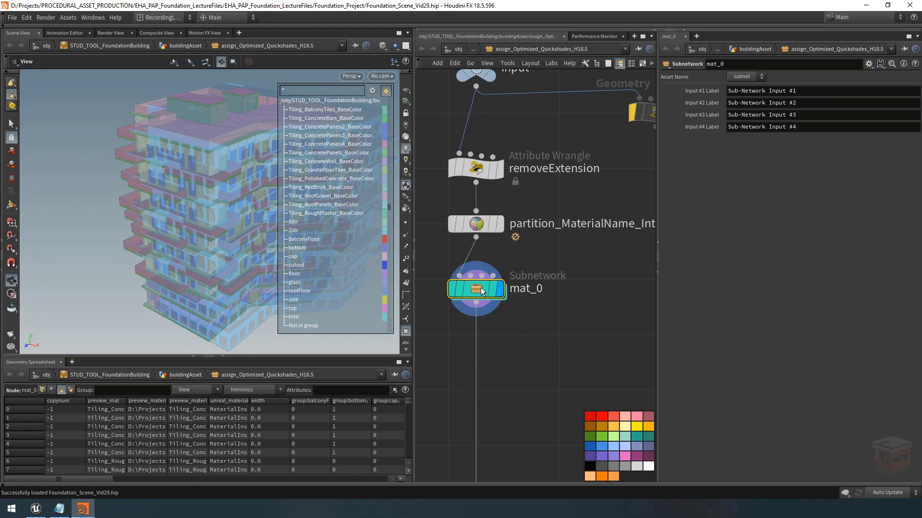
- Go inside mat_0 and move output0 far below Sub-Network Input #1 to make room for nodes
double_click(480, 287)
scroll(470, 300, "up", 2)
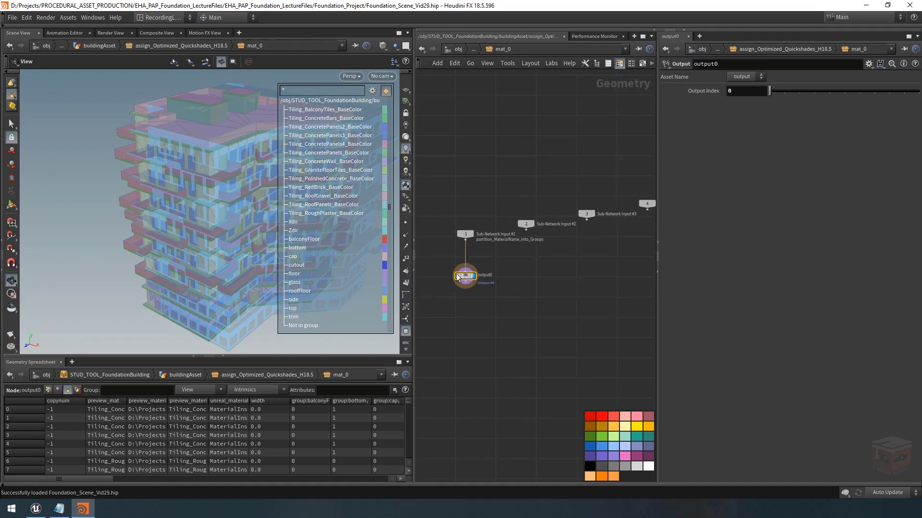
left_click_drag(456, 277, 462, 438)
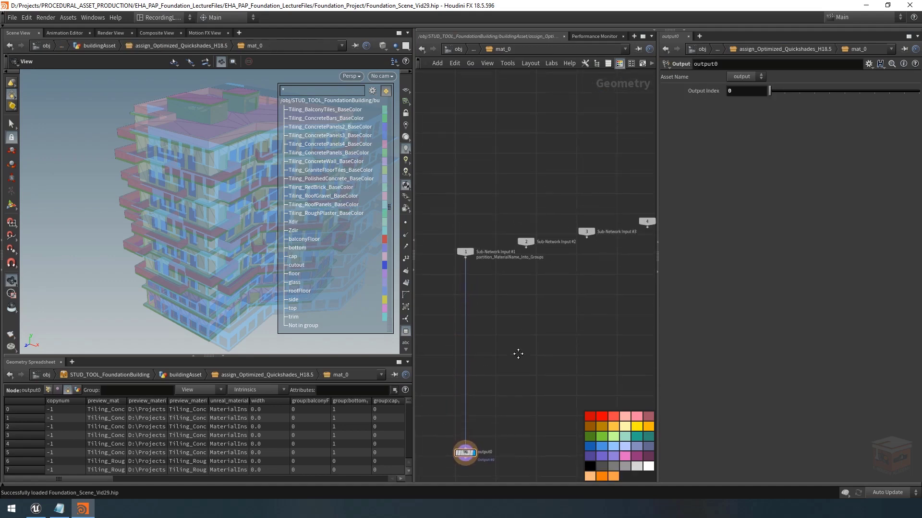
key("Tab")
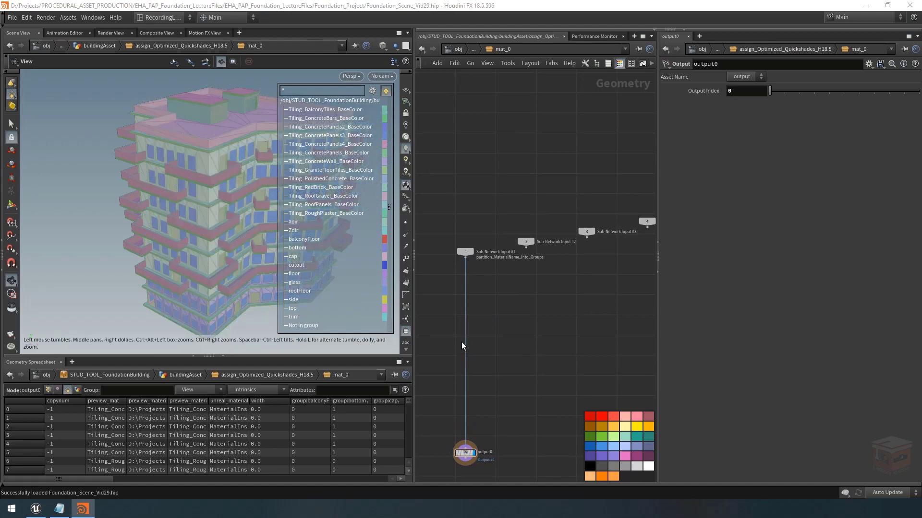
scroll(486, 305, "up", 1)
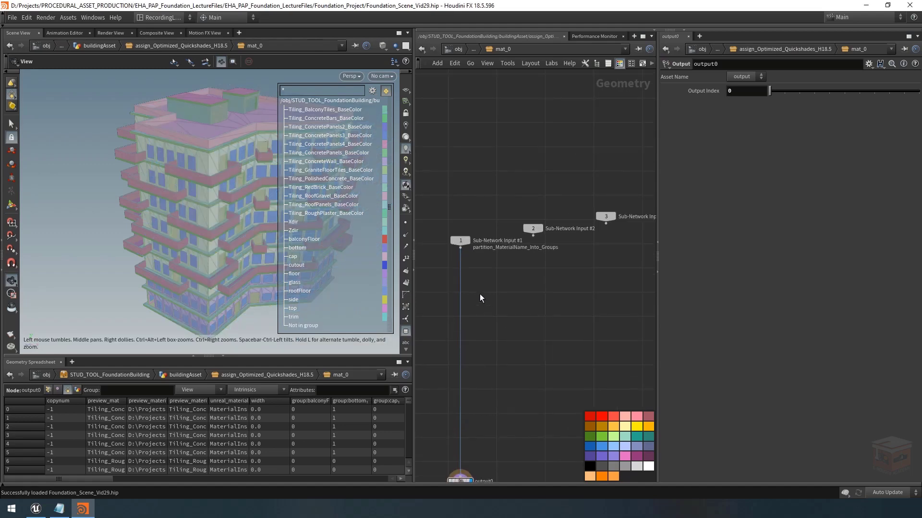
- Add a UV Quick Shade node and insert it on the wire between Sub-Network Input #1 and output0
key("Tab")
type("quicksh")
key("Down")
key("Return")
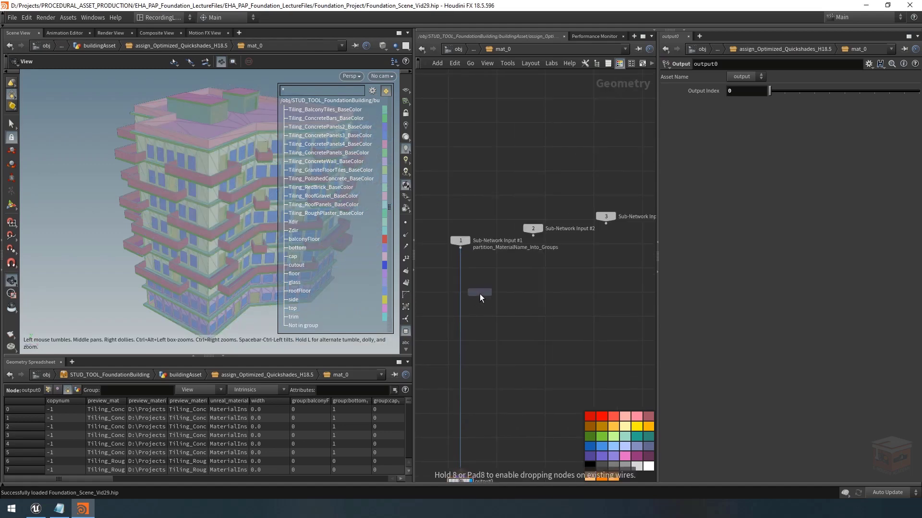
scroll(480, 293, "up", 1)
left_click(479, 293)
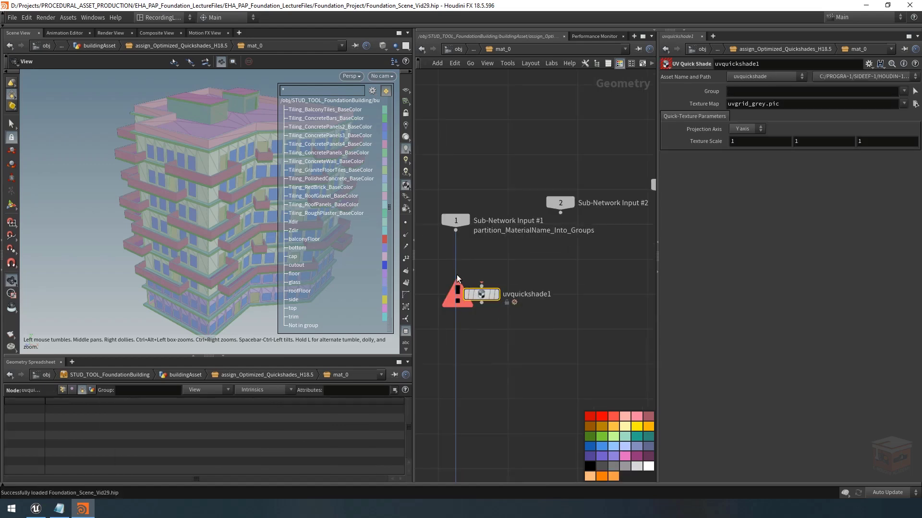
left_click_drag(482, 293, 455, 294)
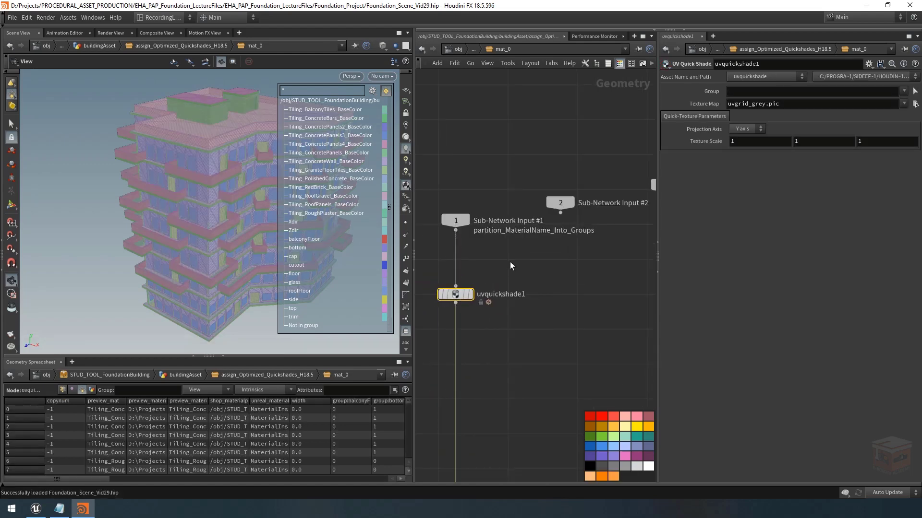
- Move output0 up so it sits just below the uvquickshade1 node
middle_click_drag(517, 268, 544, 262)
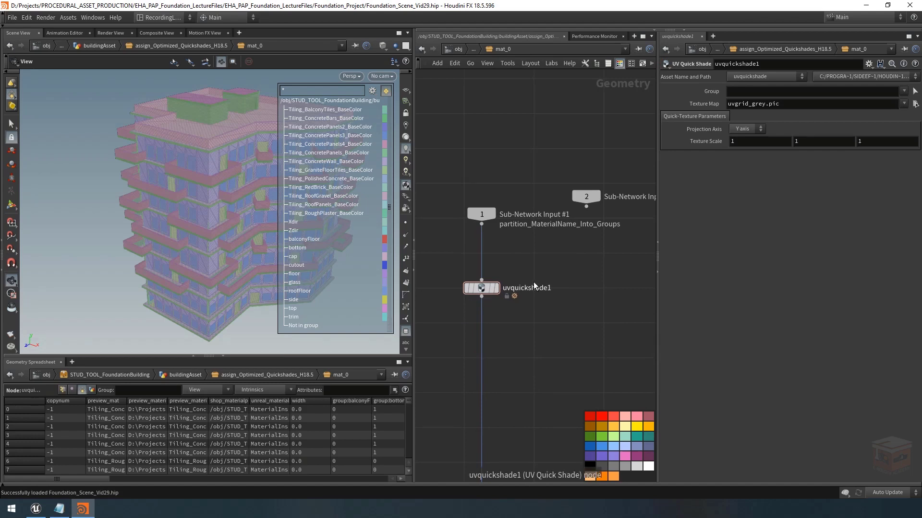
scroll(536, 329, "down", 2)
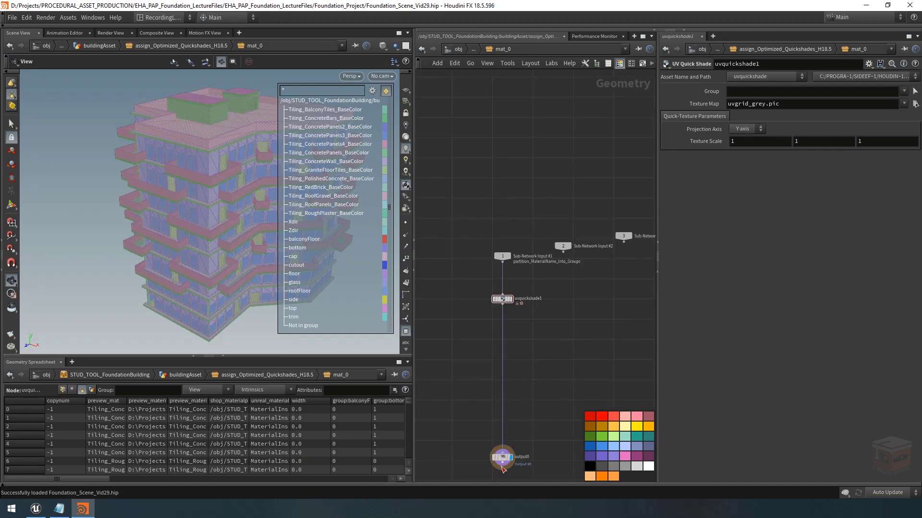
left_click_drag(502, 468, 502, 342)
scroll(509, 298, "up", 3)
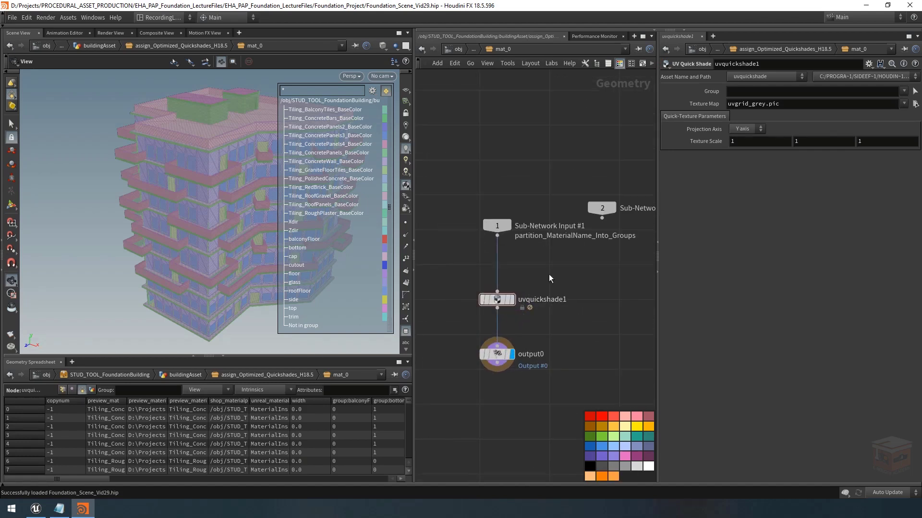
- Look through the groups available for uvquickshade1's Group parameter and return to the assign_Optimized_Quickshades_H18.5 network
left_click_drag(581, 271, 450, 317)
mouse_move(525, 305)
left_click(903, 91)
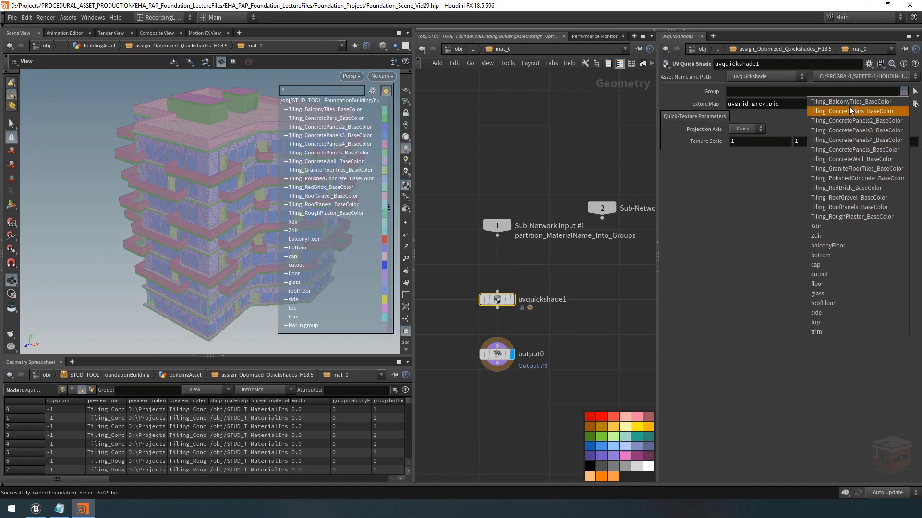
left_click(904, 94)
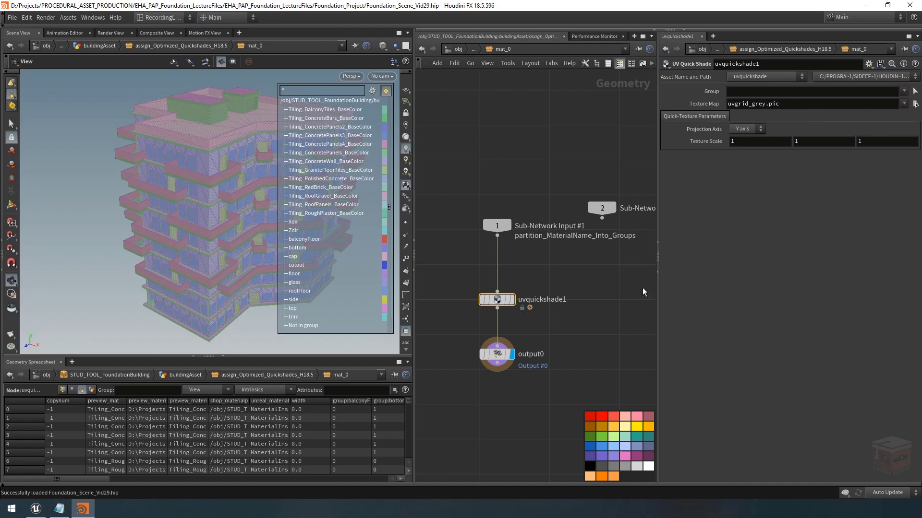
middle_click_drag(616, 283, 605, 287)
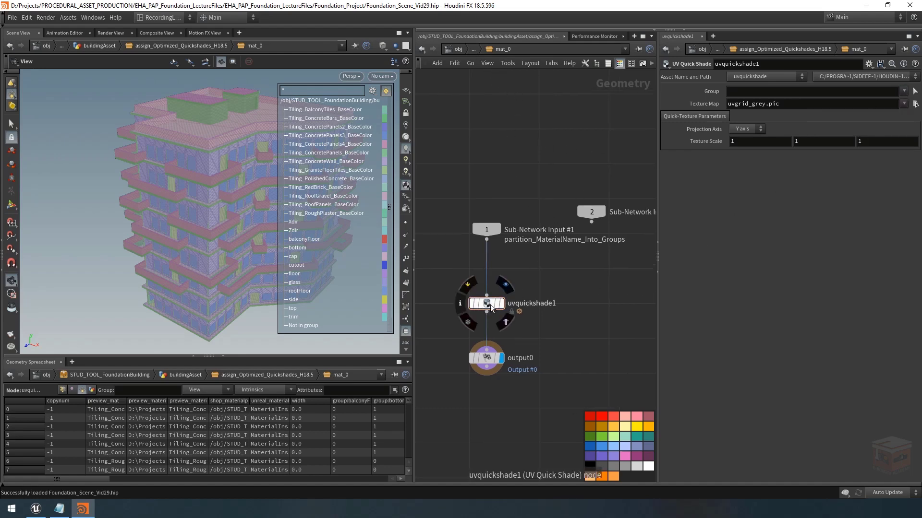
key("u")
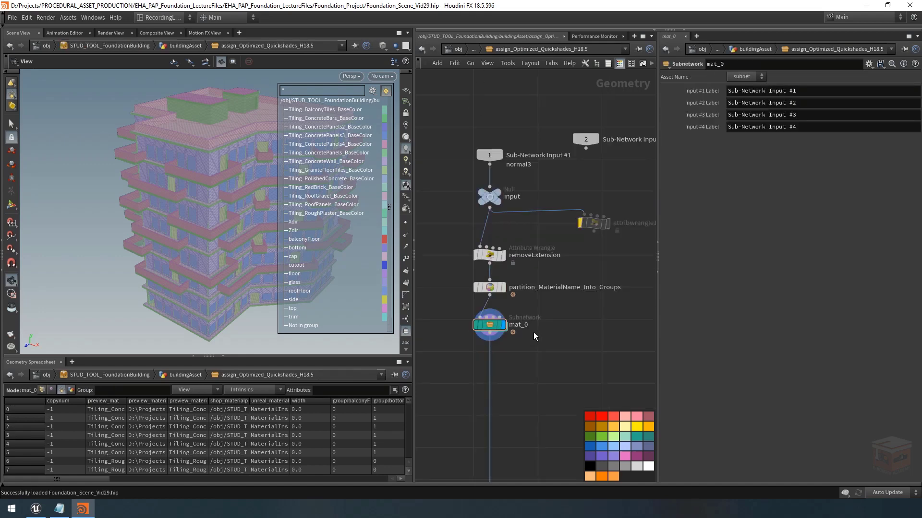
- Open the parameter interface editor for the mat_0 subnetwork and arrange its window and columns so everything is readable
mouse_move(490, 327)
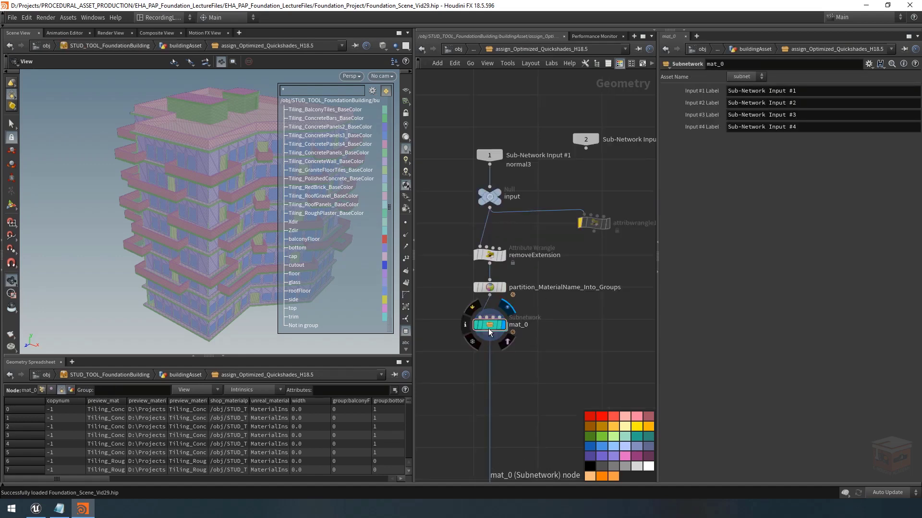
right_click(489, 328)
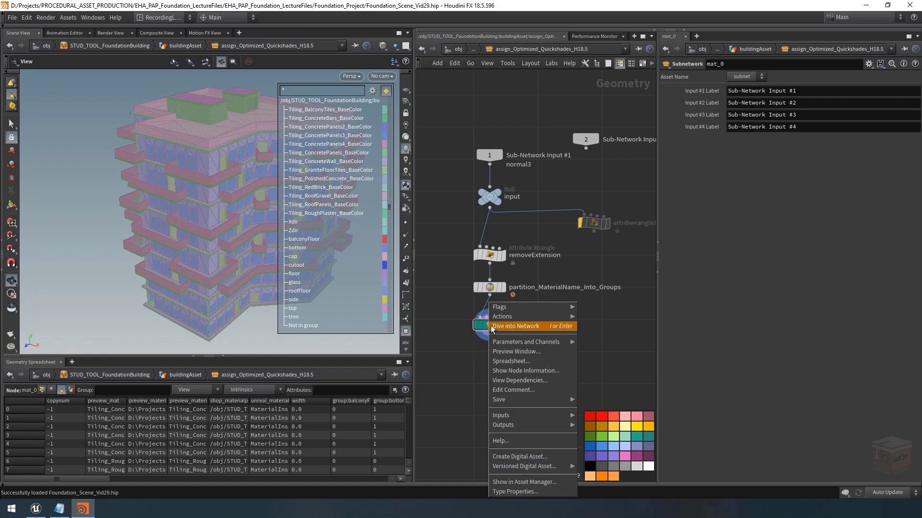
mouse_move(534, 344)
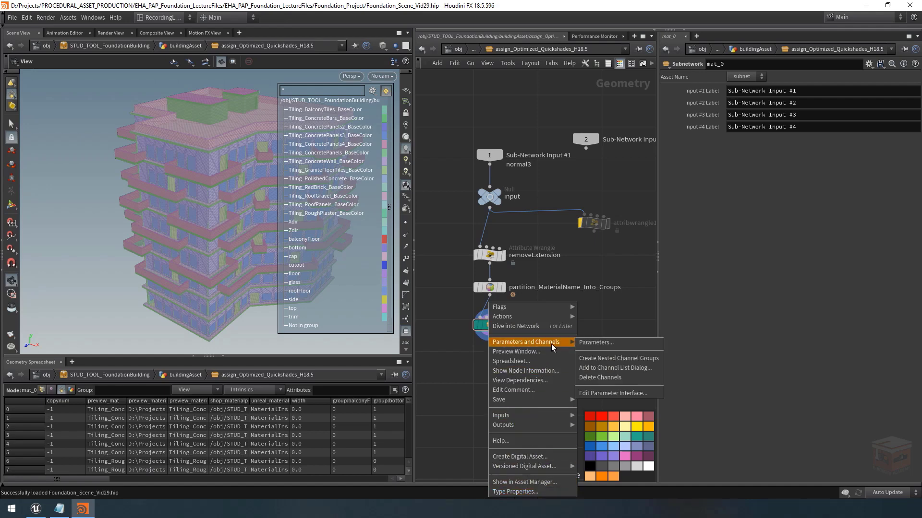
left_click(623, 393)
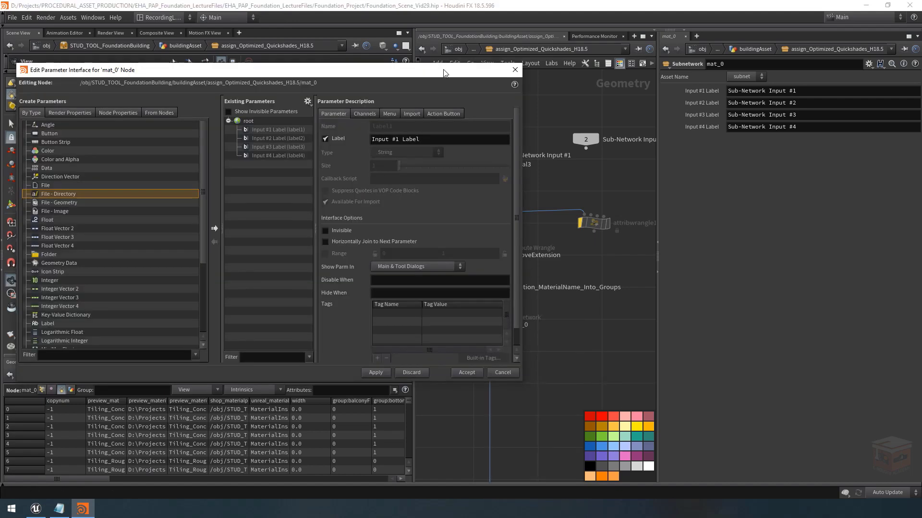
left_click_drag(444, 73, 301, 65)
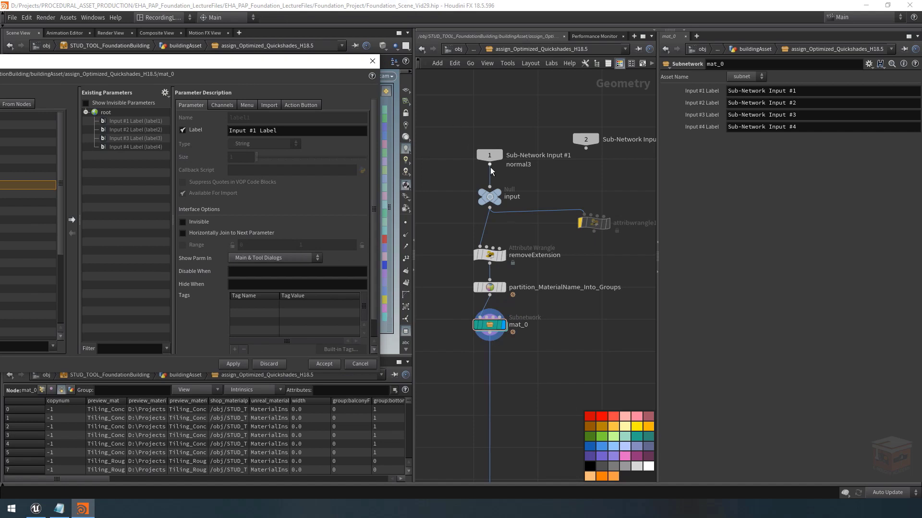
left_click_drag(414, 204, 461, 202)
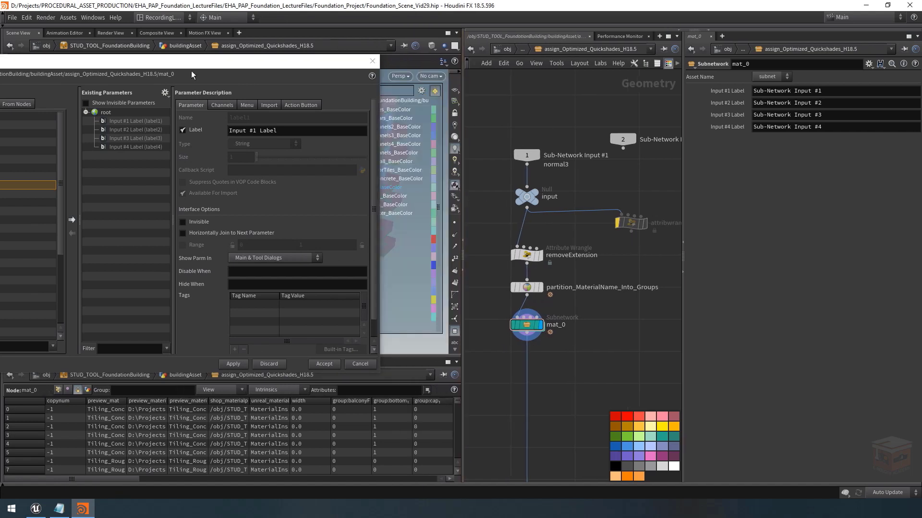
left_click_drag(238, 67, 376, 68)
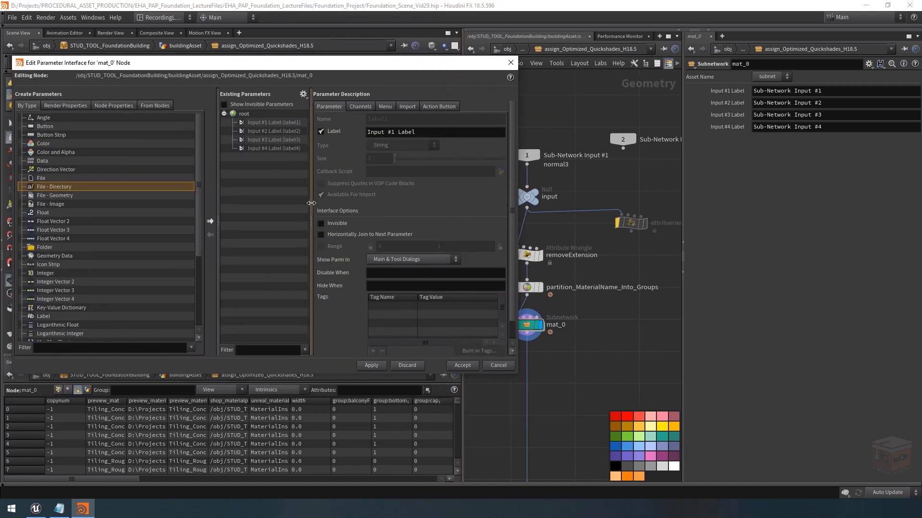
left_click_drag(311, 204, 356, 203)
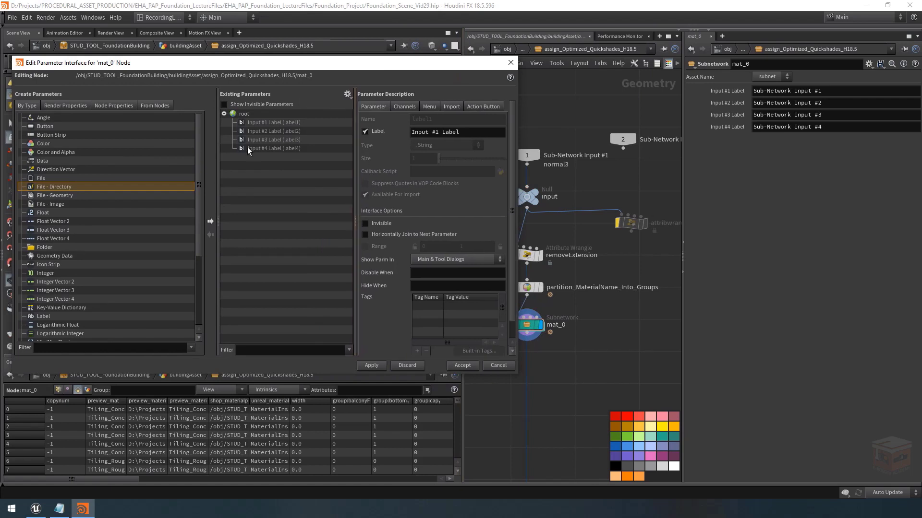
- Make mat_0's four Input Label parameters invisible and apply the change
left_click(270, 125)
left_click(276, 149, "shift")
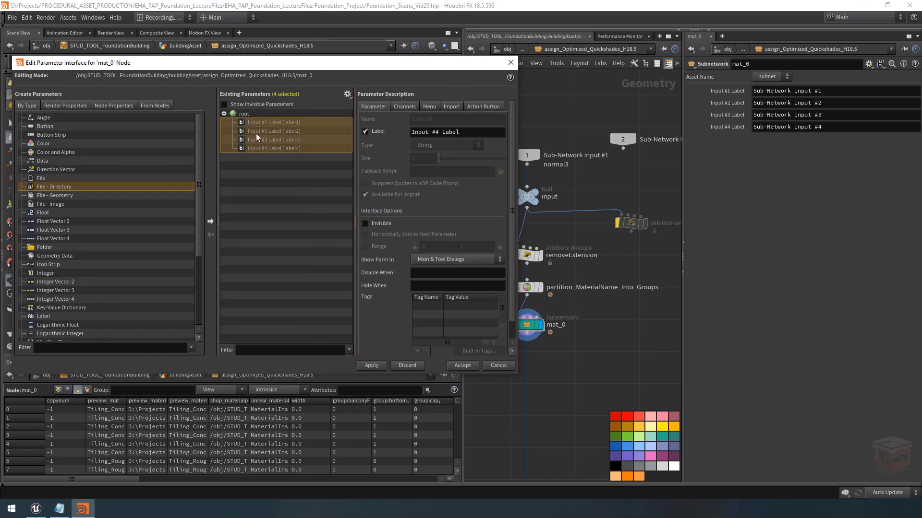
left_click(381, 225)
left_click(373, 366)
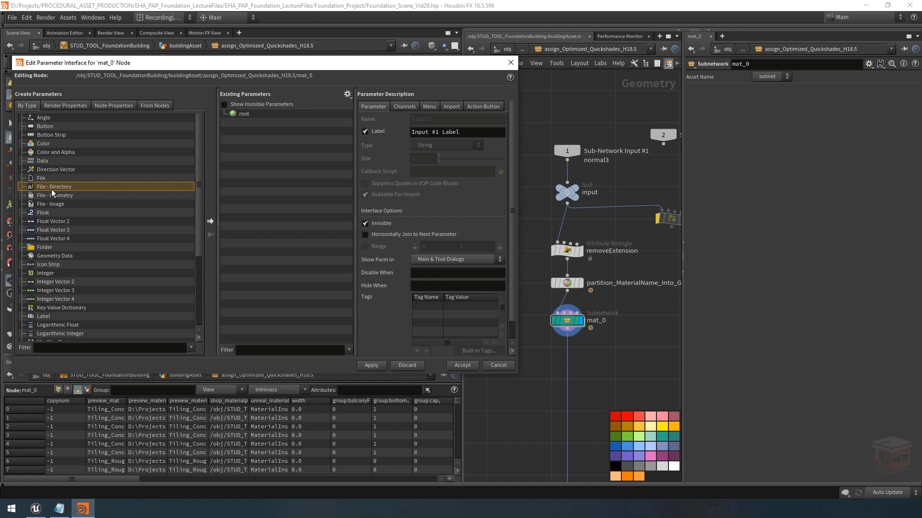
- Add a File - Directory parameter to mat_0 named textureFolder with the label Pre-Fix Texture Folder, and apply it
left_click(72, 179)
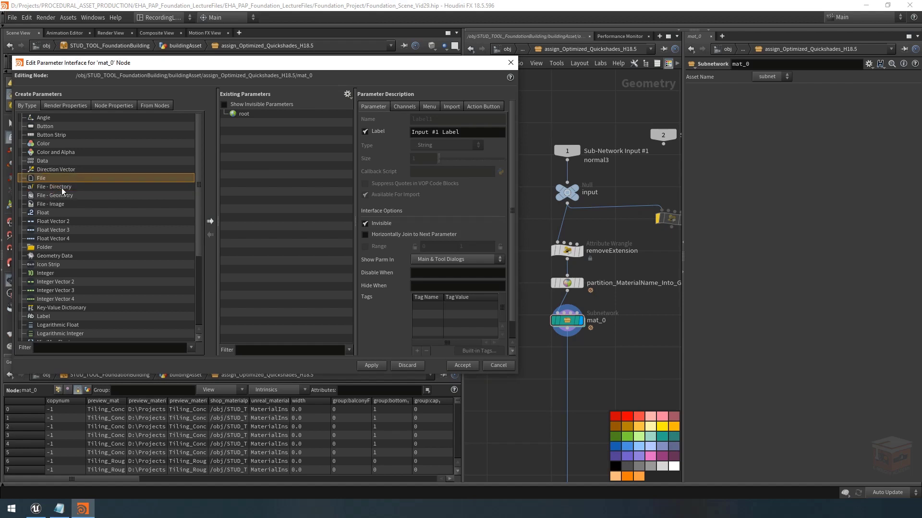
left_click_drag(62, 191, 243, 114)
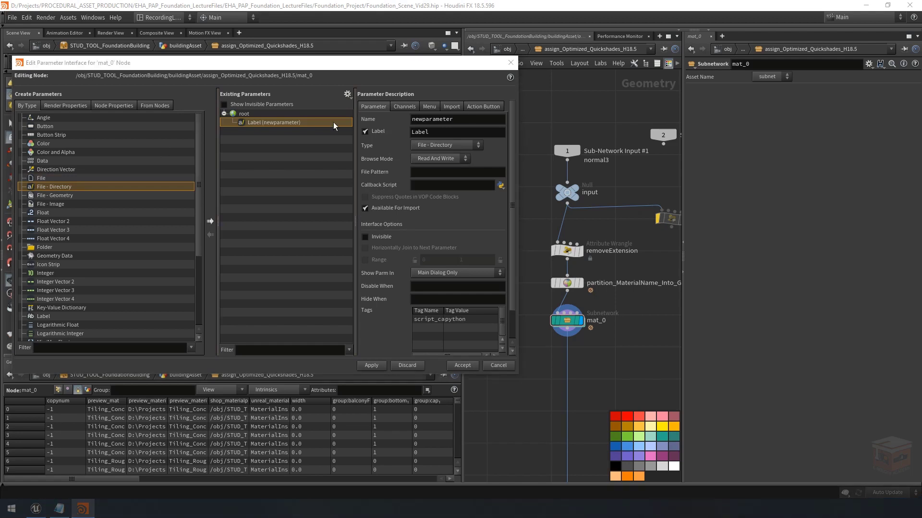
double_click(464, 119)
type("textureFolder")
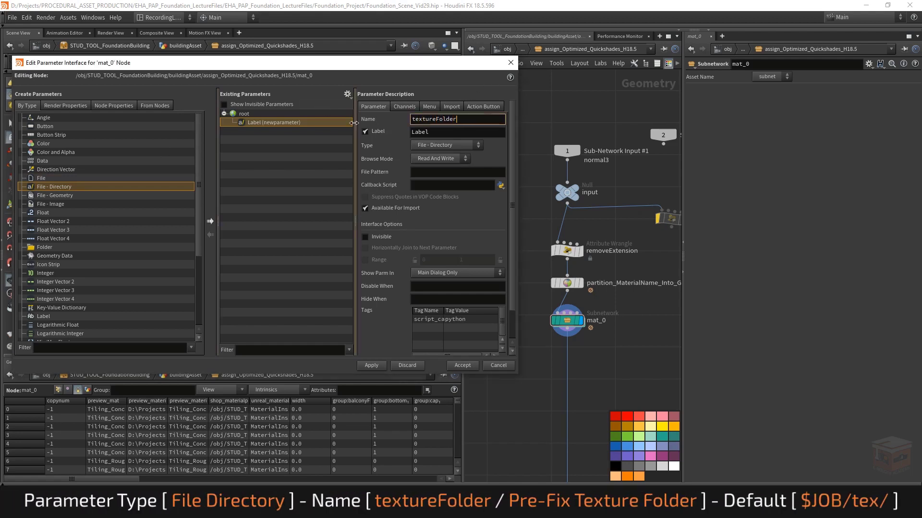
key("Tab")
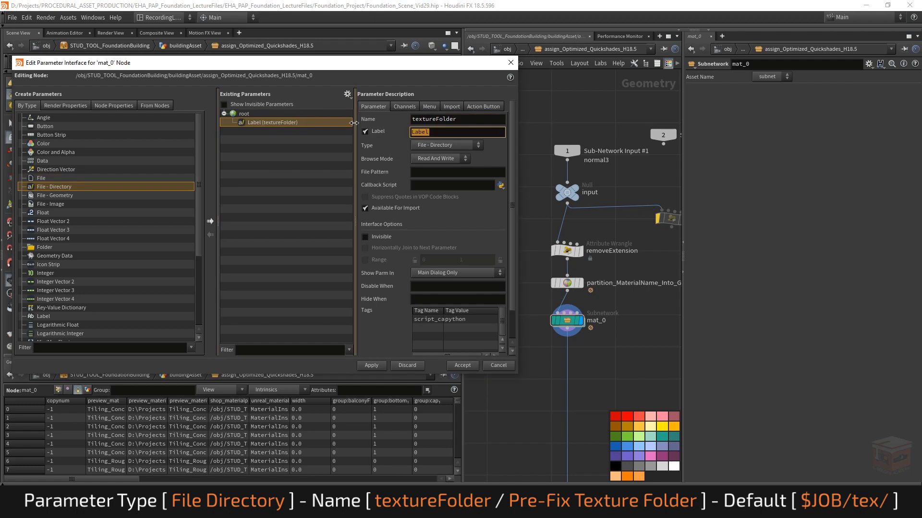
type("Pre-Fix Texture Folder")
key("Return")
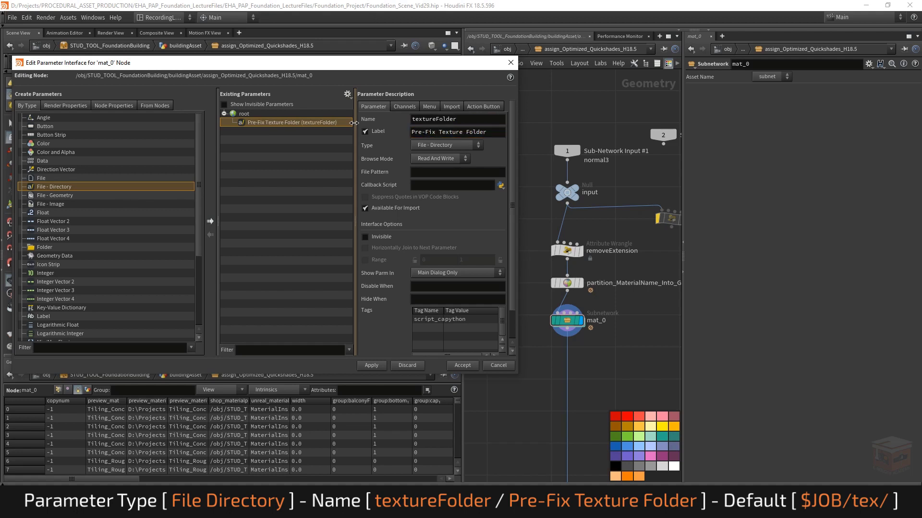
left_click(371, 366)
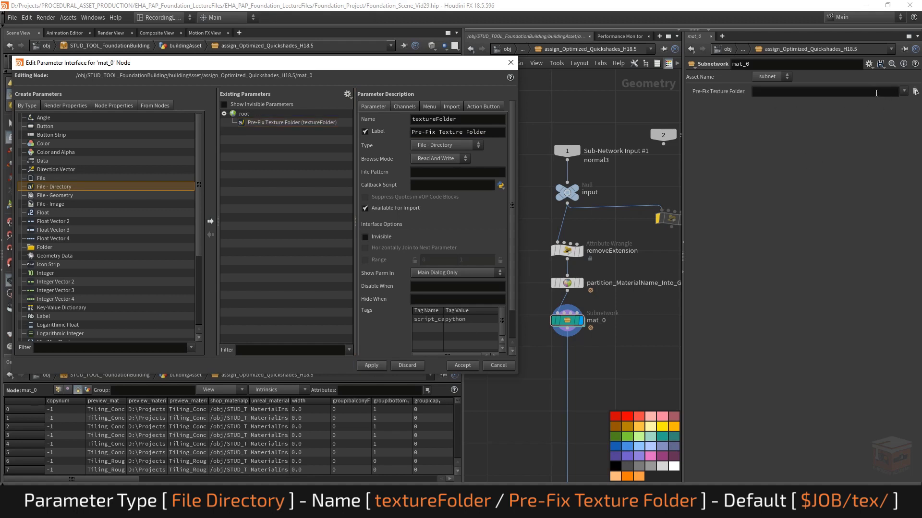
- Set mat_0's Pre-Fix Texture Folder to the tex folder inside $JOB by browsing for it
left_click(904, 91)
left_click(915, 91)
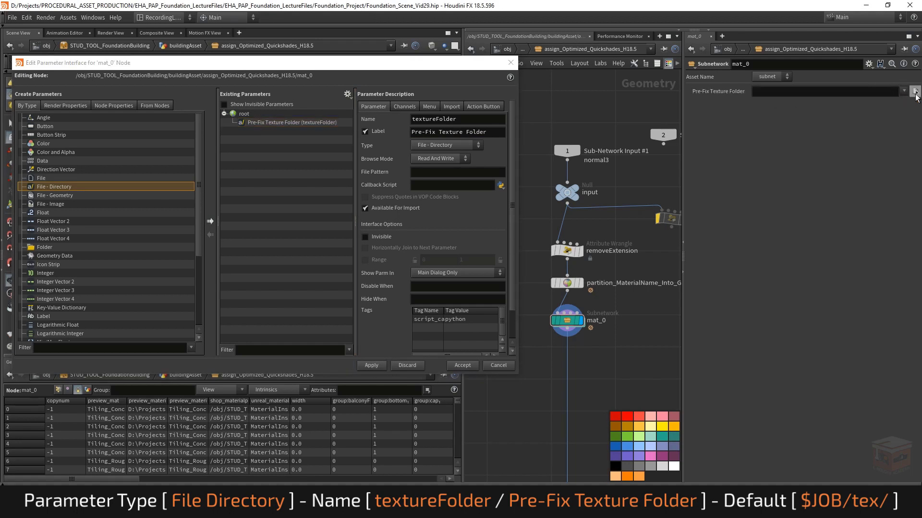
left_click_drag(768, 6, 553, 86)
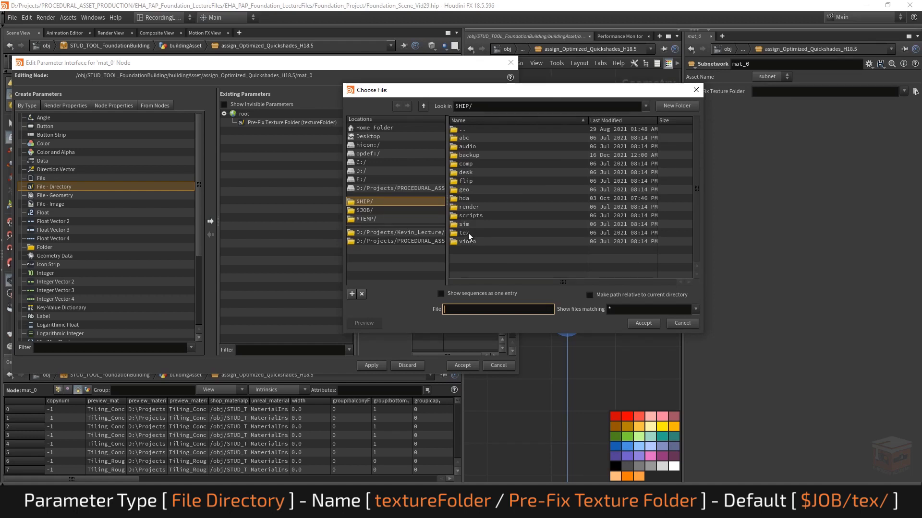
left_click(371, 211)
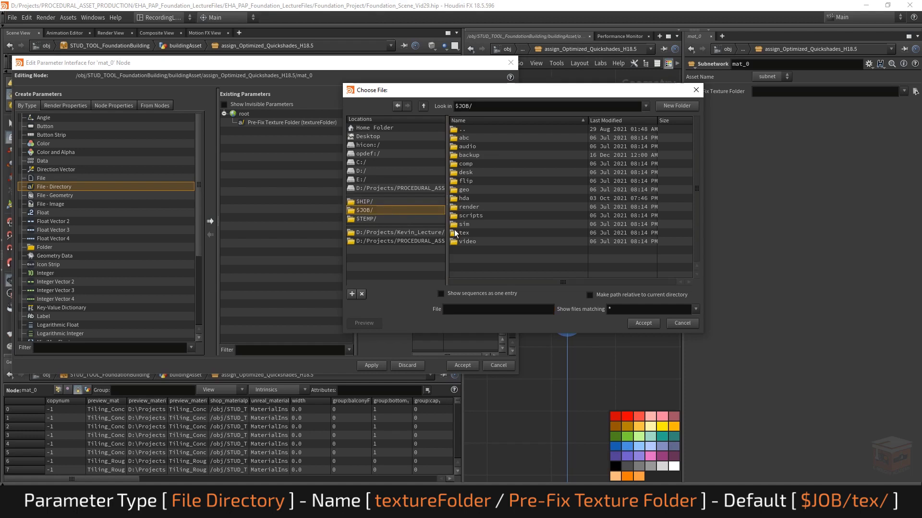
left_click(473, 233)
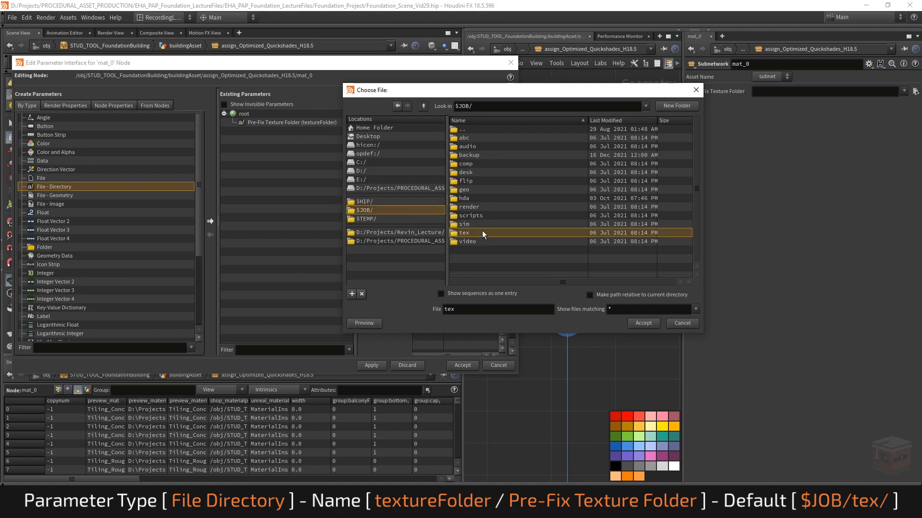
left_click(643, 323)
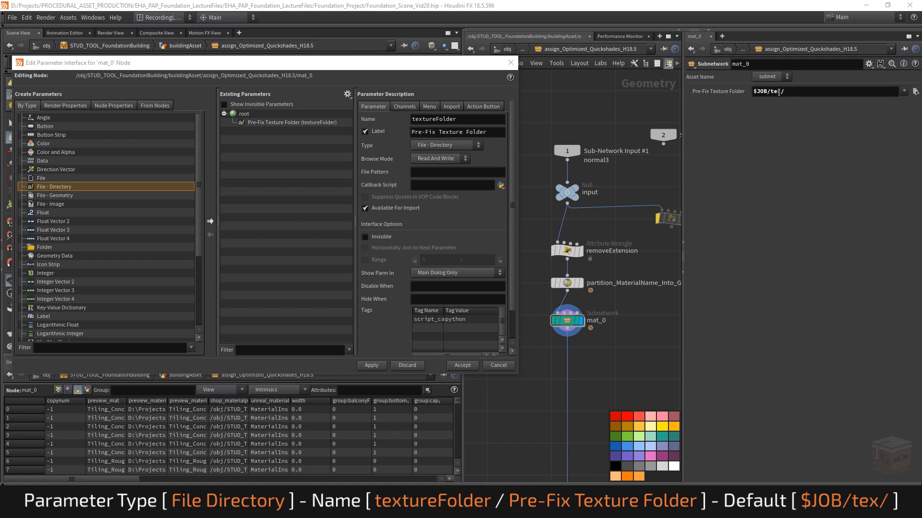
- Copy the Pre-Fix Texture Folder path $JOB/tex/ into the textureFolder parameter's default value and widen the editor window
double_click(817, 93)
key("ctrl+c")
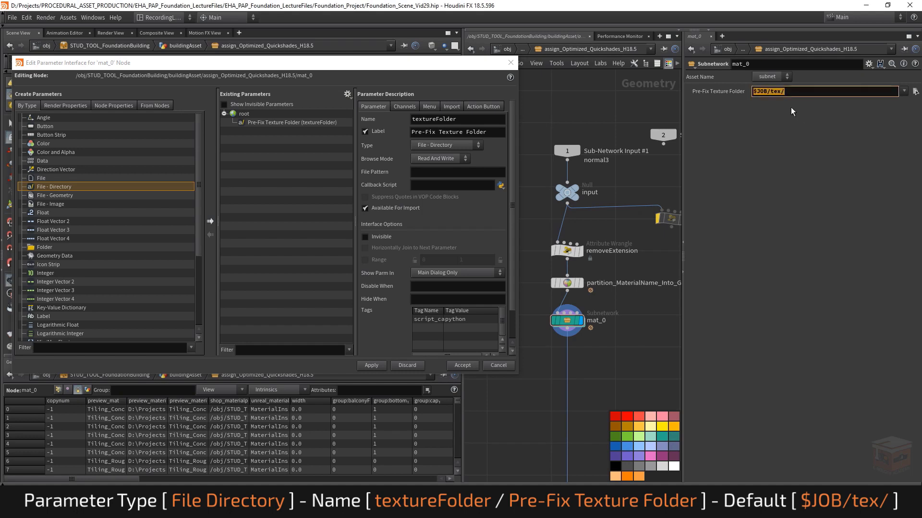
left_click(405, 106)
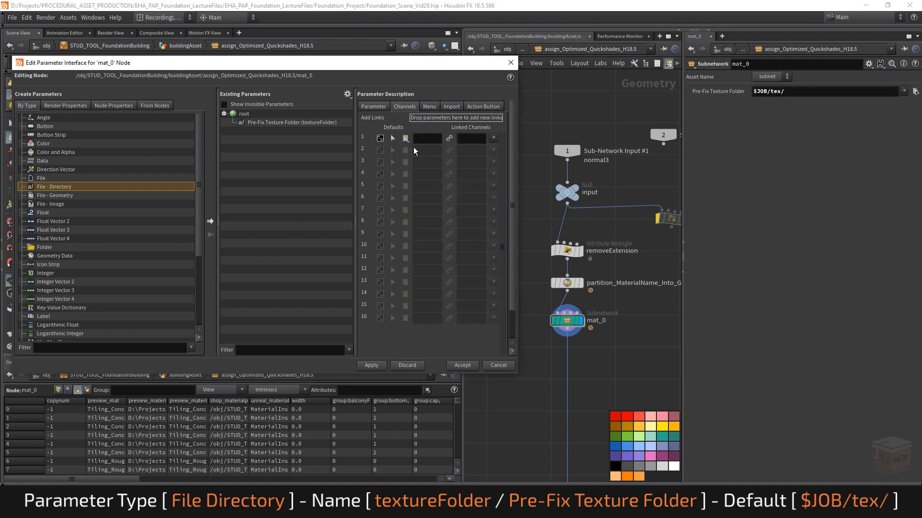
left_click(430, 138)
key("ctrl+v")
left_click_drag(518, 186, 599, 185)
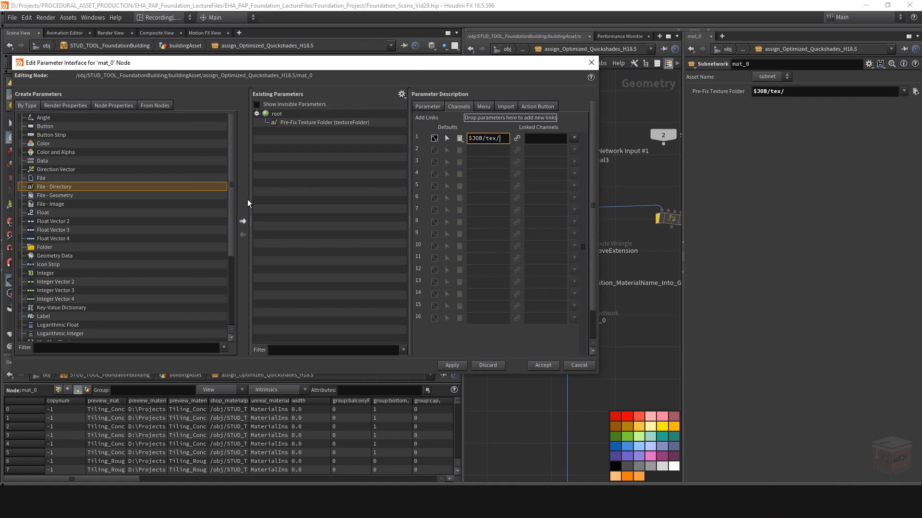
key("Return")
- Add a String parameter below Pre-Fix Texture Folder, named fileExtension with the label File Extension
scroll(145, 273, "down", 5)
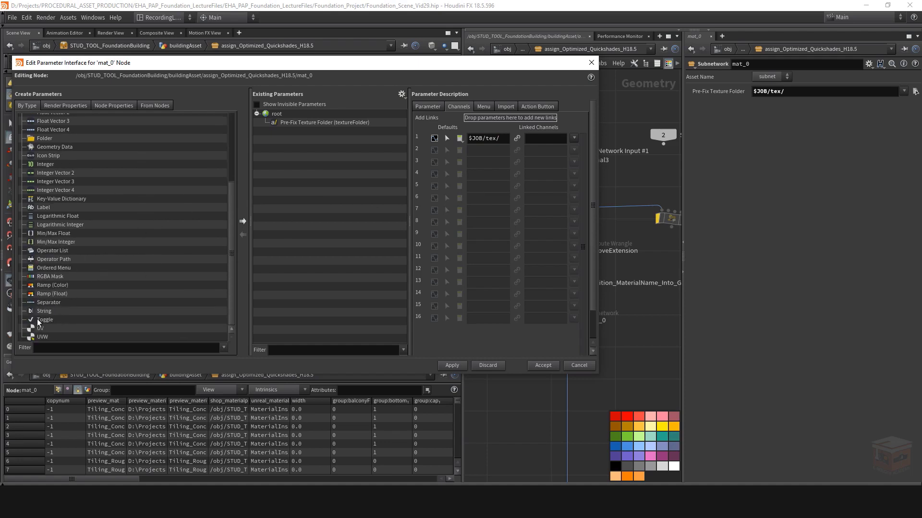
left_click_drag(43, 312, 312, 165)
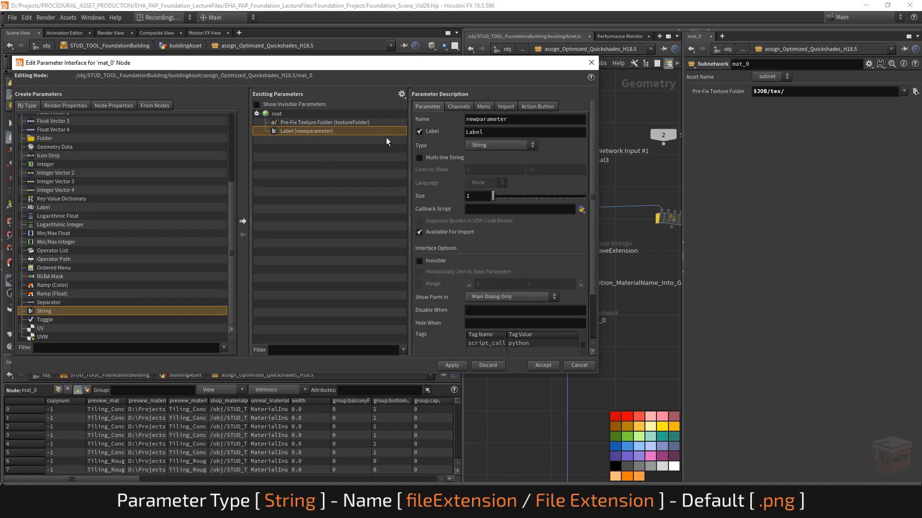
double_click(519, 120)
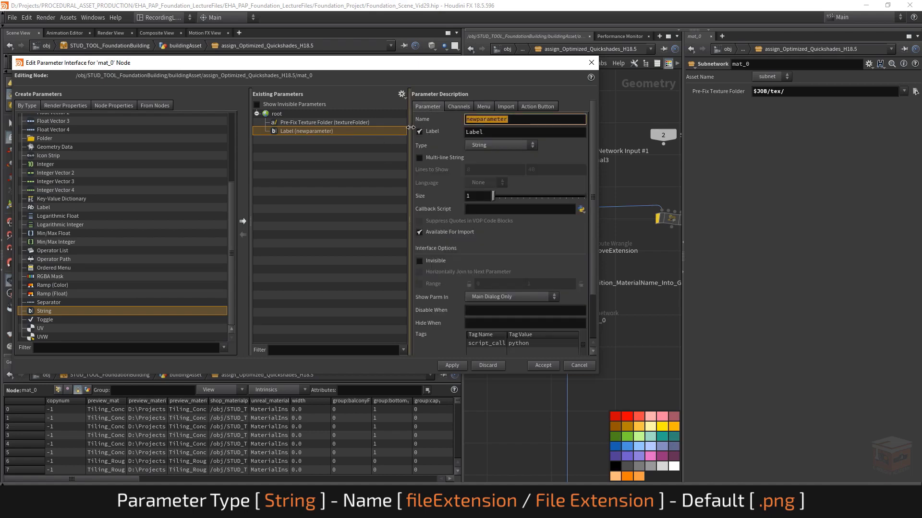
type("fileExtension")
key("Tab")
type("File Exte")
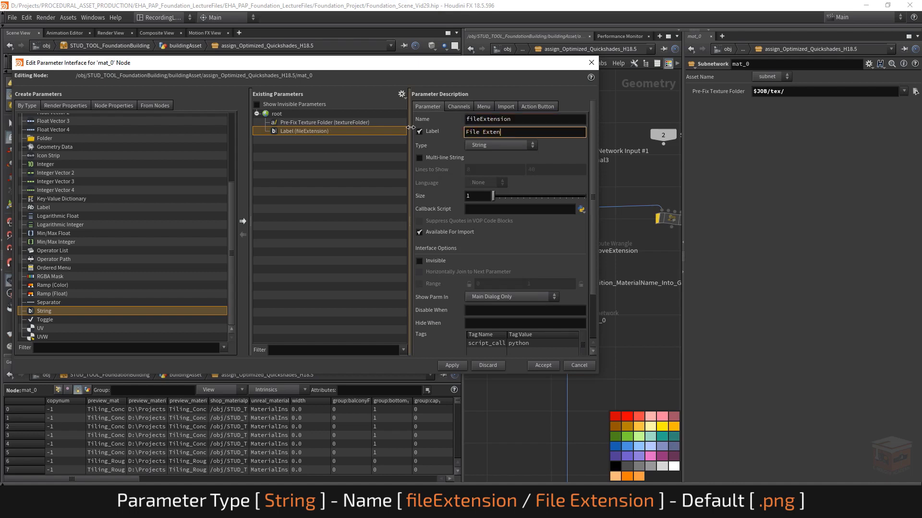
type("nsion")
key("Return")
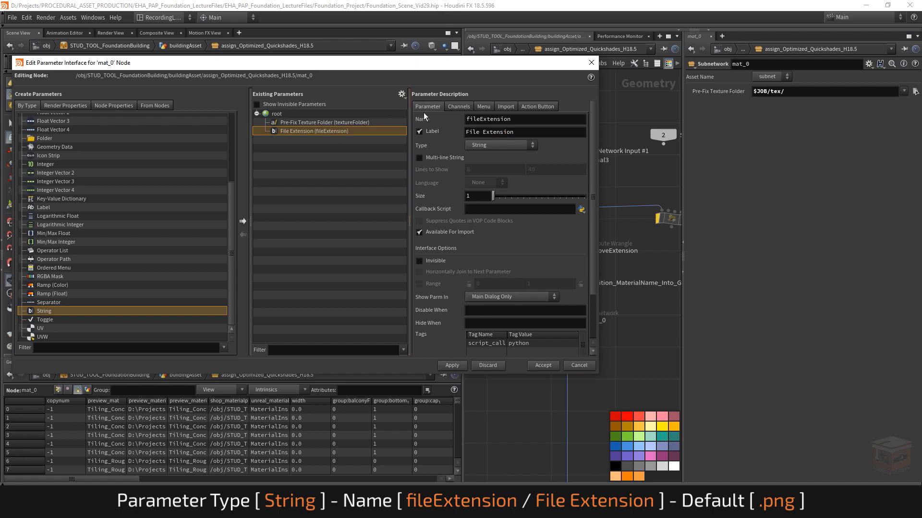
- Set the default value of the fileExtension parameter to .png
left_click(460, 107)
left_click(473, 151)
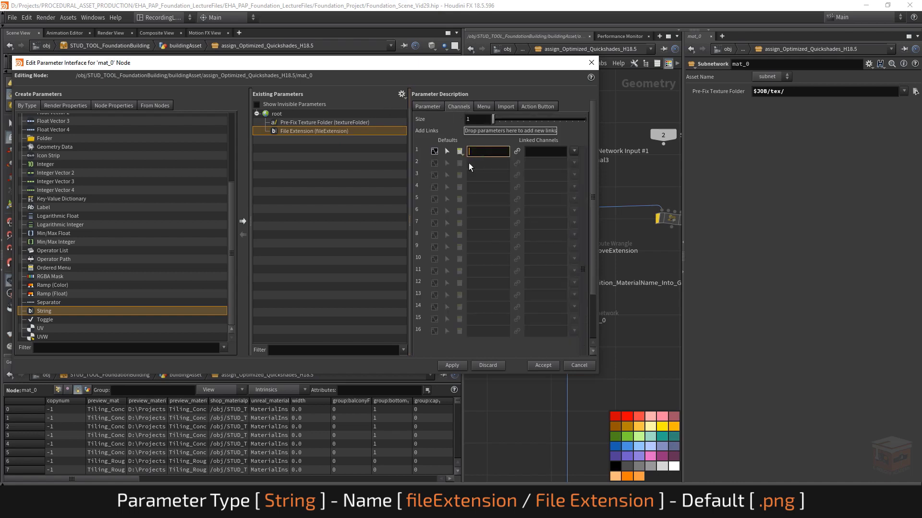
type(".png")
key("Return")
double_click(482, 151)
left_click(492, 152)
- Open the menu item settings of the fileExtension parameter
left_click(482, 107)
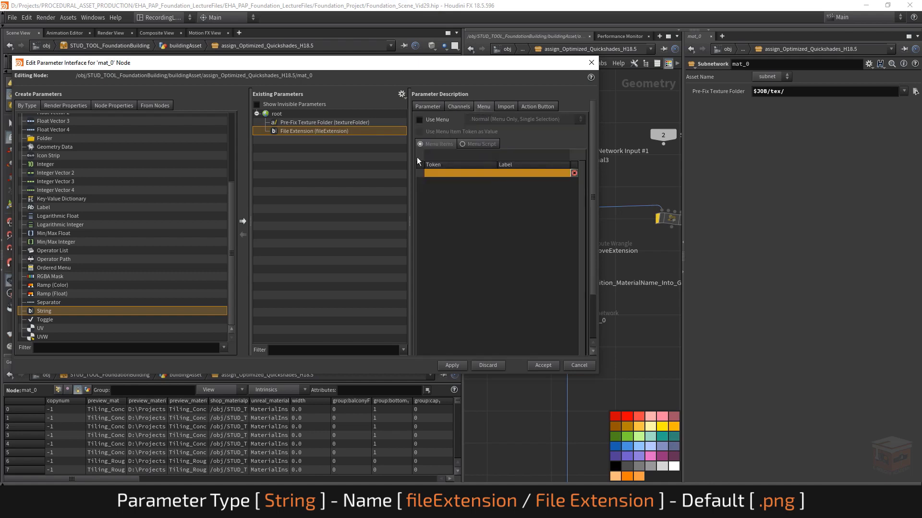
- Enable a Replace (Field + Single Selection Menu) menu on the File Extension parameter and add an item with token and label .png
left_click(433, 120)
left_click(532, 119)
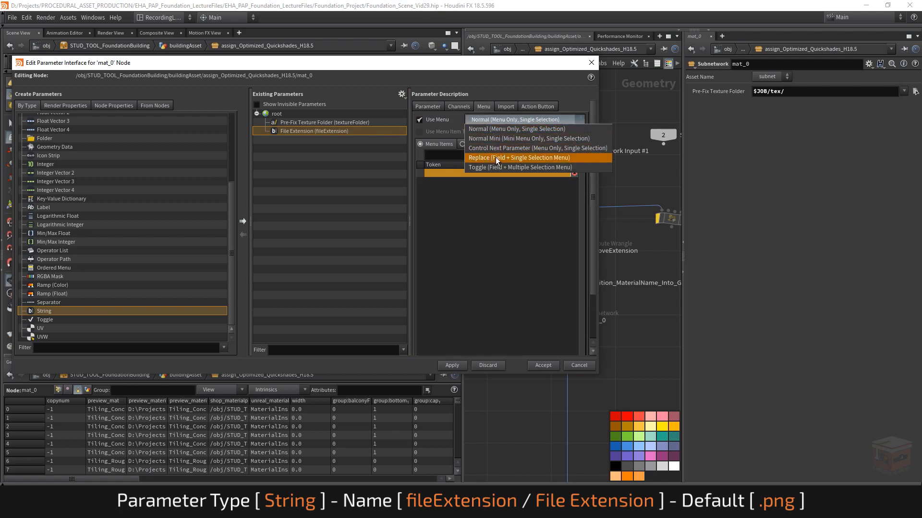
left_click(546, 158)
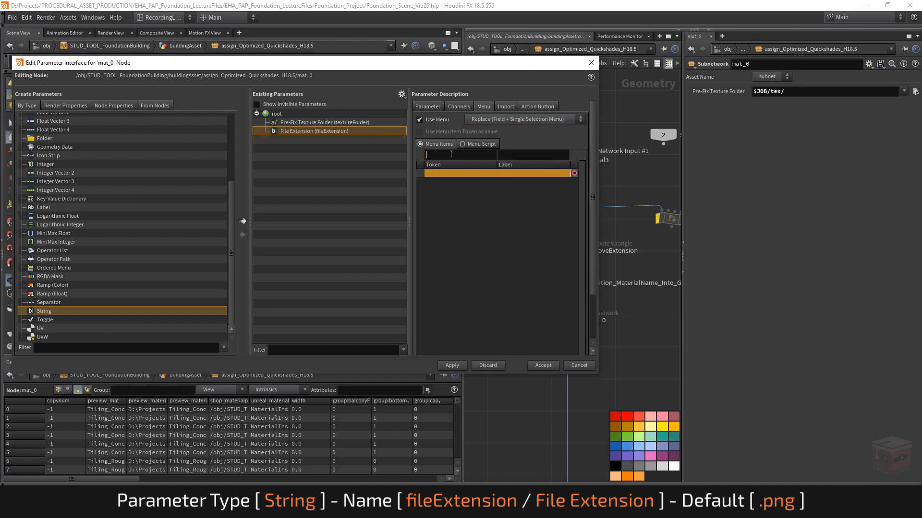
left_click(459, 156)
type(".png")
left_click(524, 153)
type(".png")
key("Return")
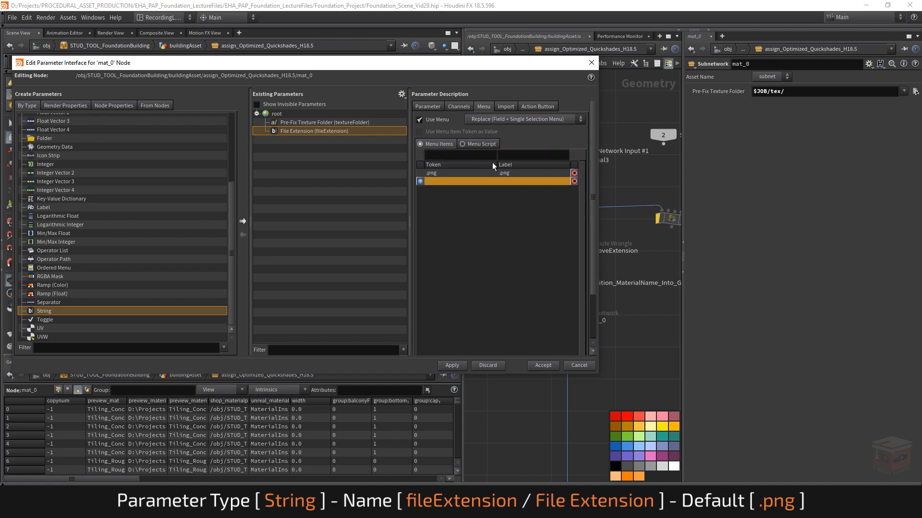
- Add .jpg and .tiff items with matching tokens and labels to the File Extension menu, and apply the interface changes
type(".jpg")
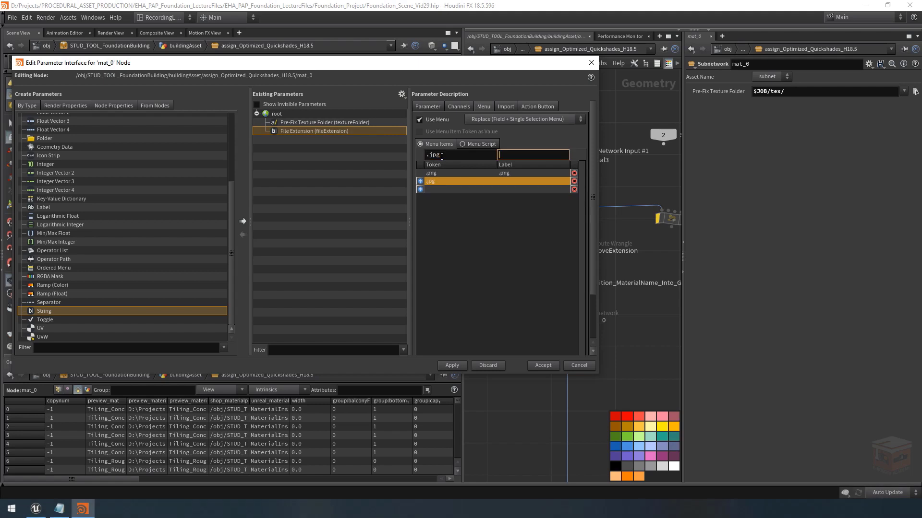
key("Tab")
type(".jpg")
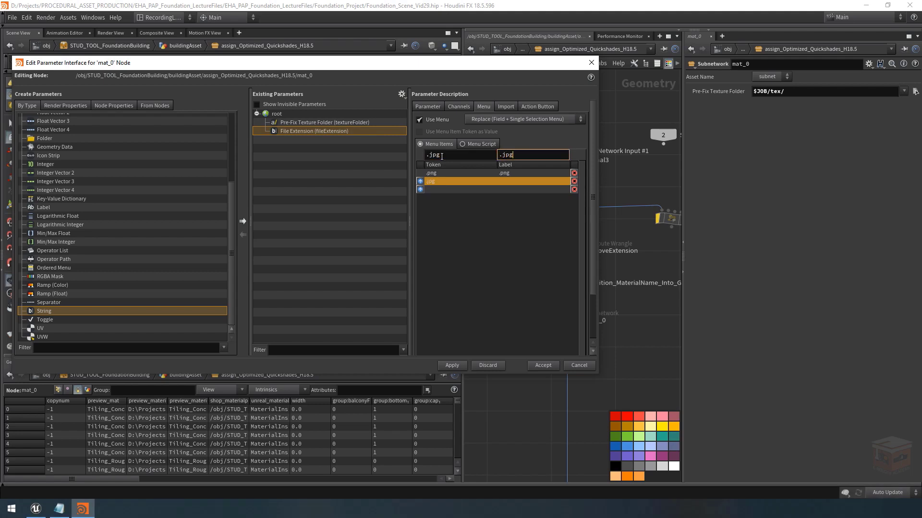
key("Return")
type(".tiff.")
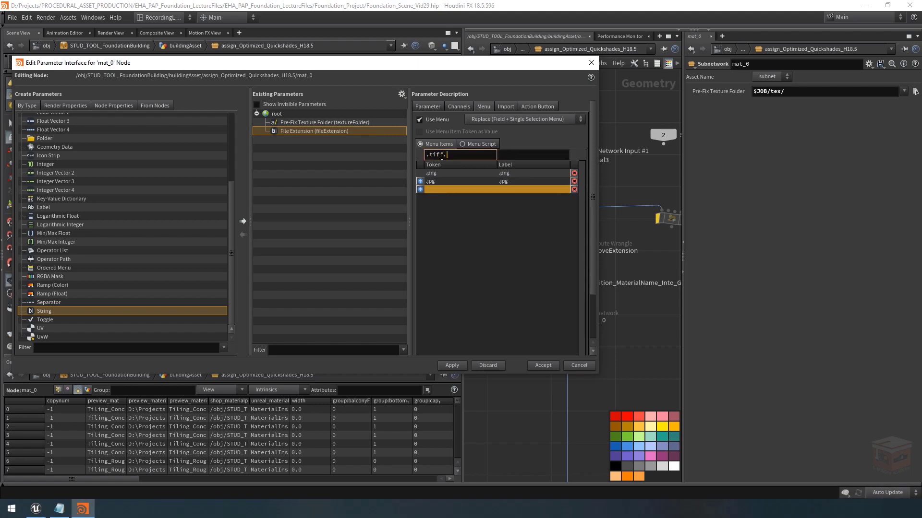
key("Tab")
type(".tiff")
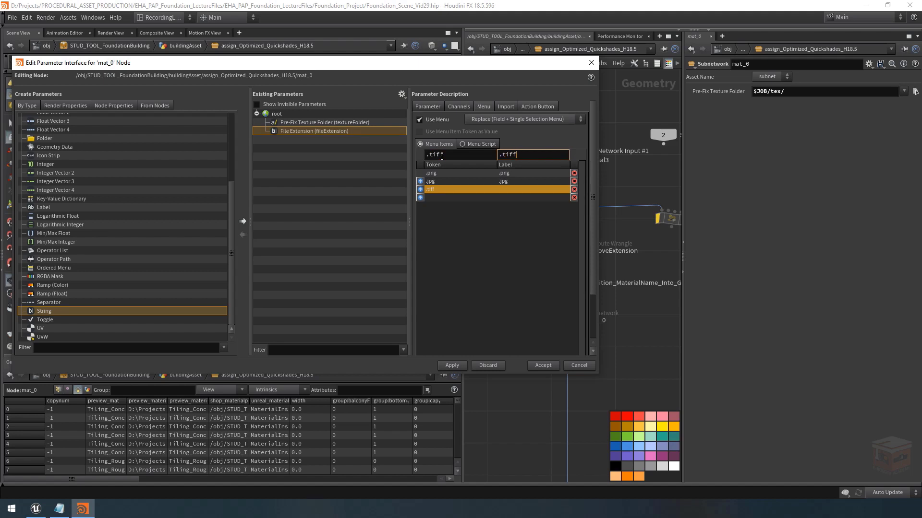
key("Return")
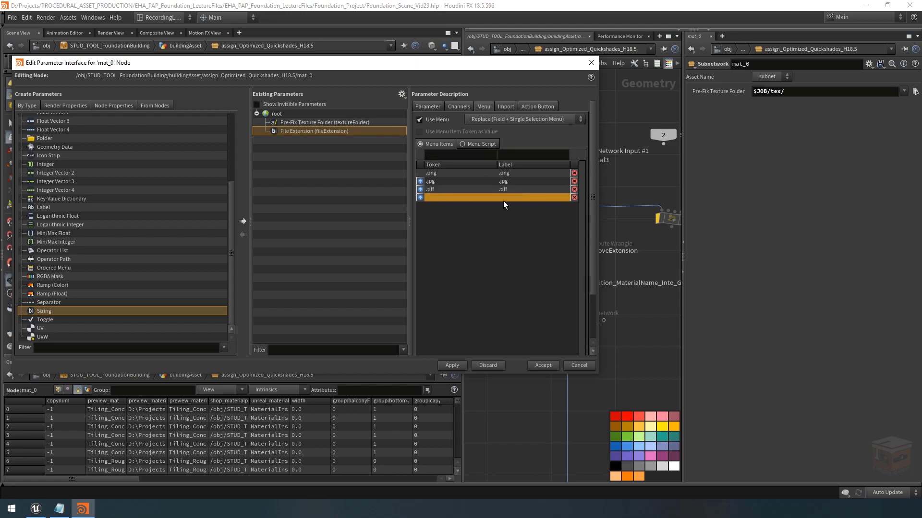
left_click(456, 366)
- Test mat_0's File Extension menu by choosing .jpg and .tiff, and set it back to .png
left_click(915, 104)
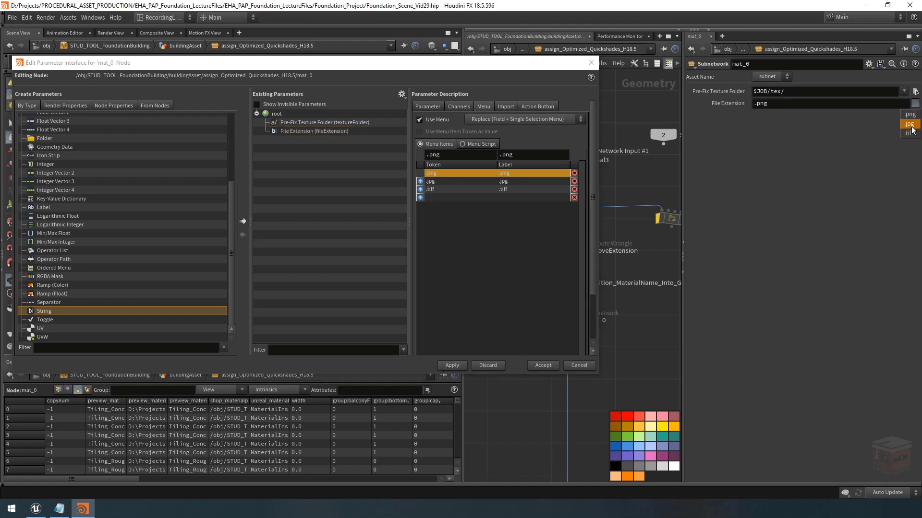
left_click(911, 126)
left_click(915, 105)
left_click(909, 133)
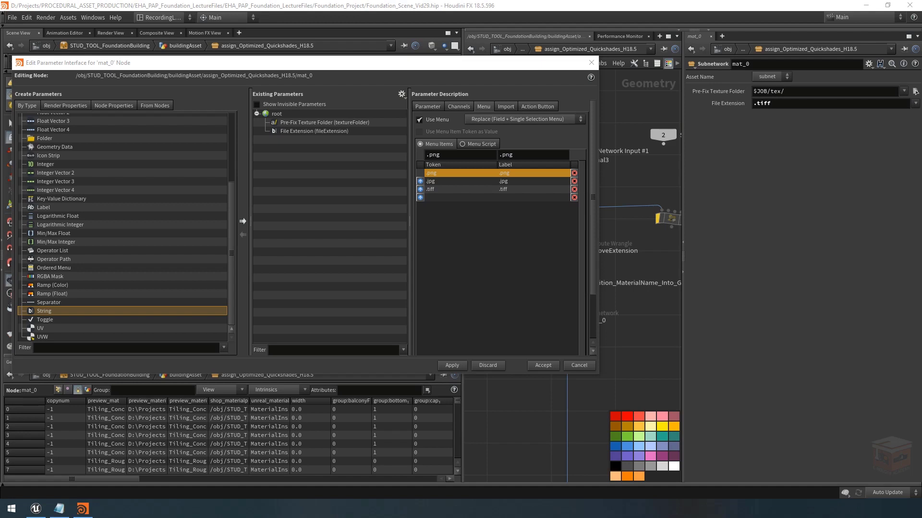
left_click(914, 103)
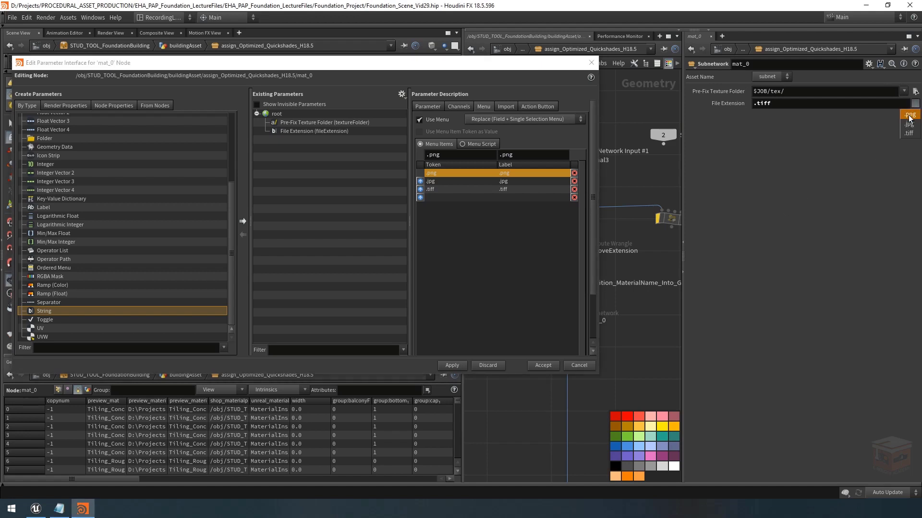
left_click(908, 116)
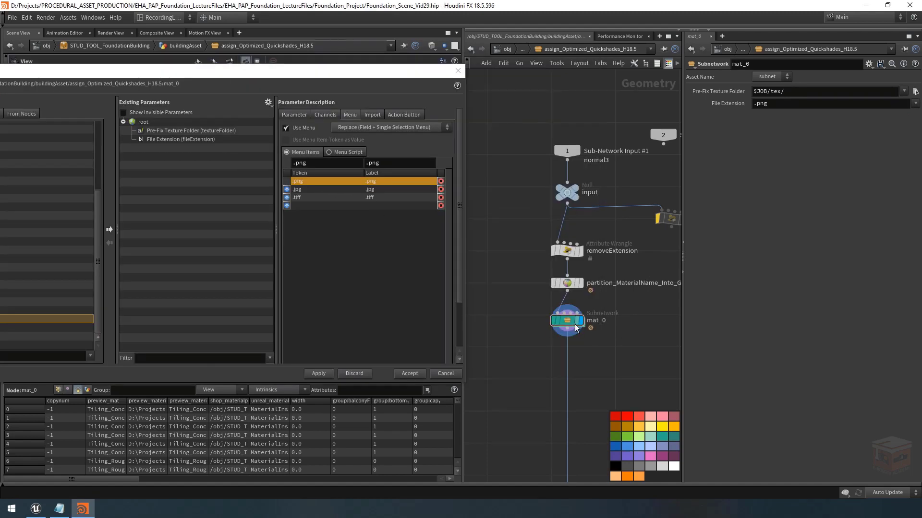
- Promote the Group parameter of uvquickshade1 to the start of mat_0's parameter interface, apply it and close the interface editor
double_click(567, 322)
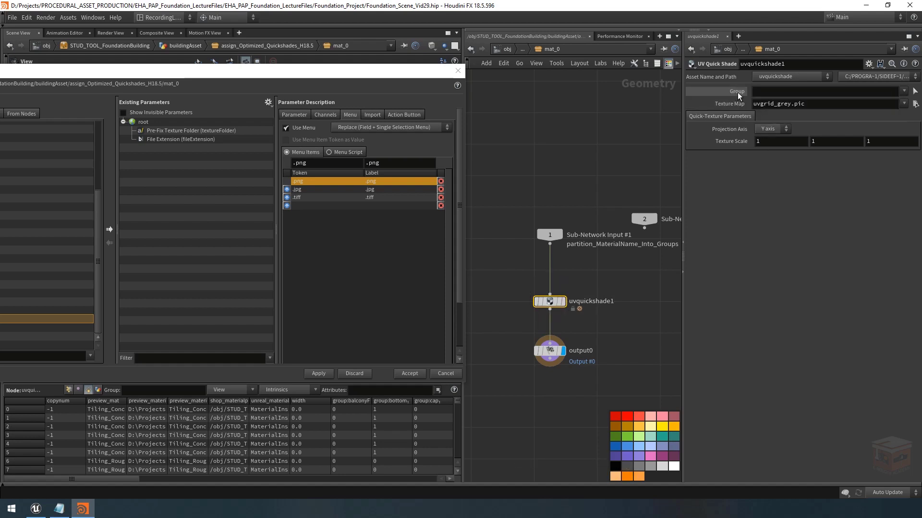
left_click_drag(737, 92, 155, 129)
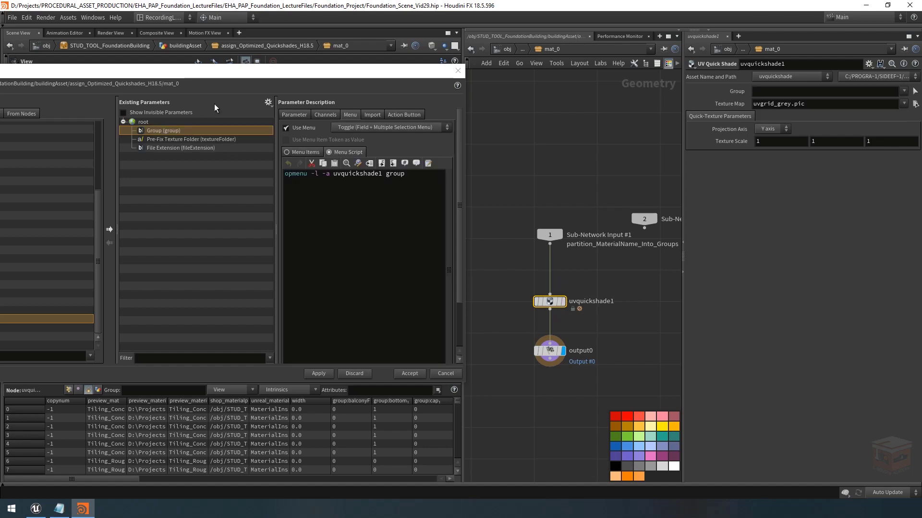
left_click_drag(229, 73, 315, 71)
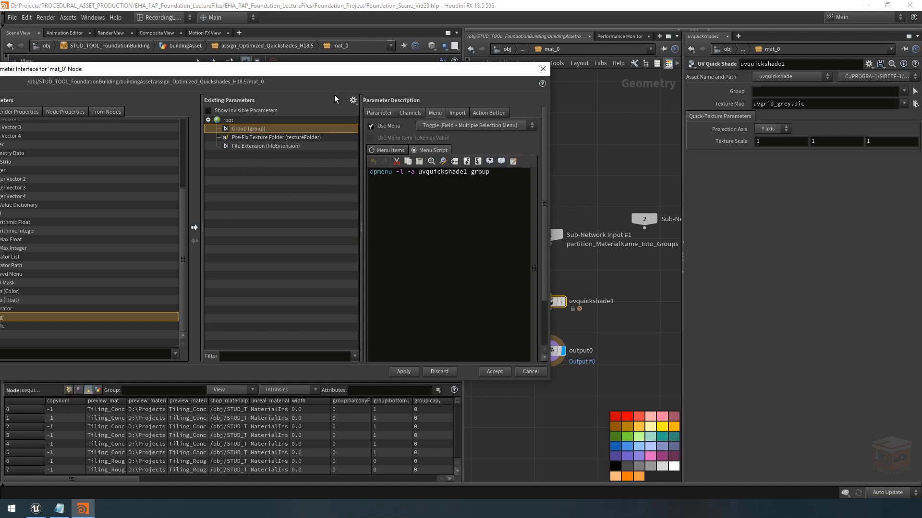
left_click(403, 372)
left_click(543, 69)
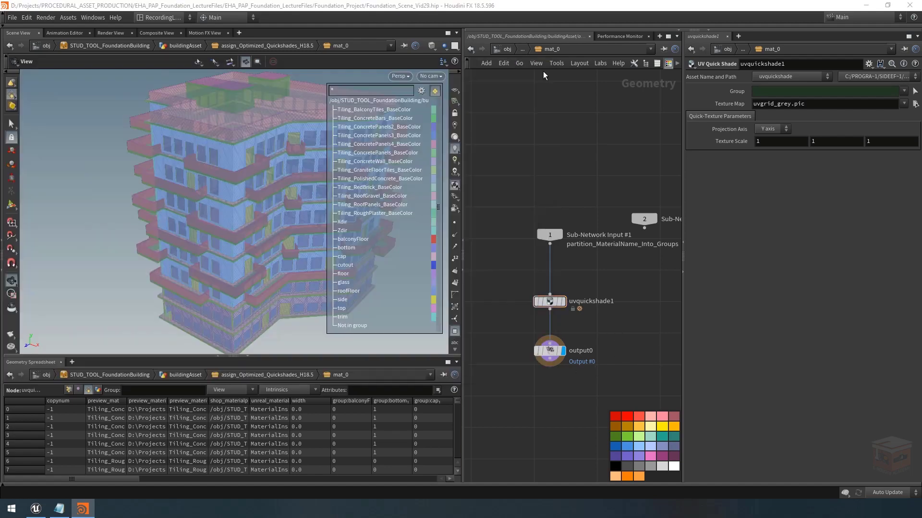
- Set mat_0's Group to Tiling_ConcretePanels3_BaseColor, check that uvquickshade1 inside it picks up the group, and save the scene
left_click(524, 50)
left_click(563, 75)
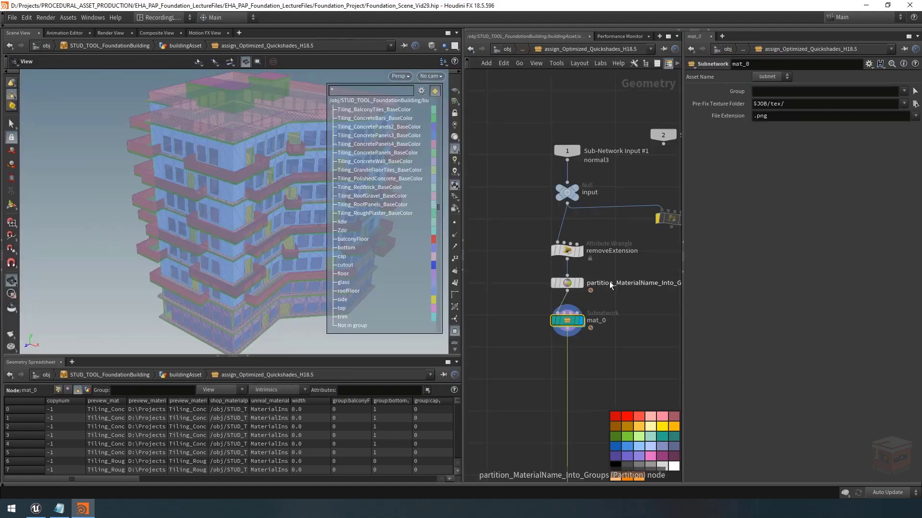
left_click(904, 91)
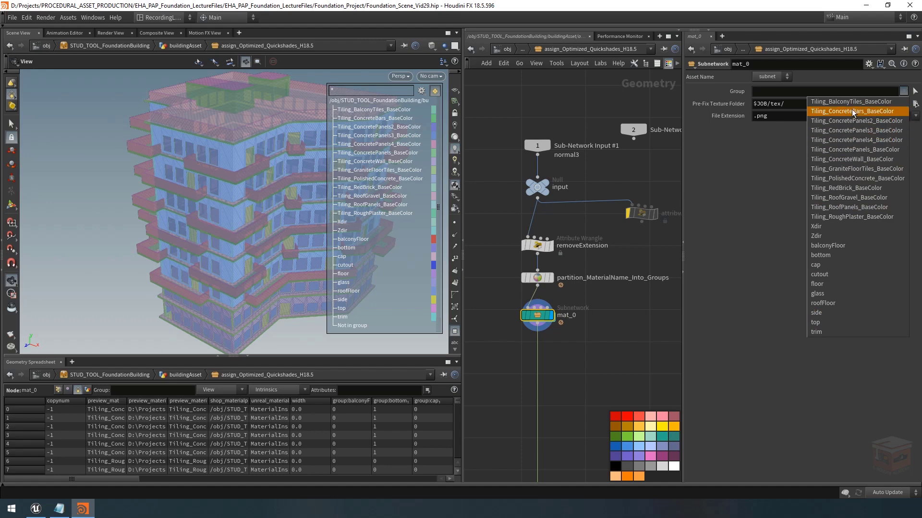
left_click(851, 135)
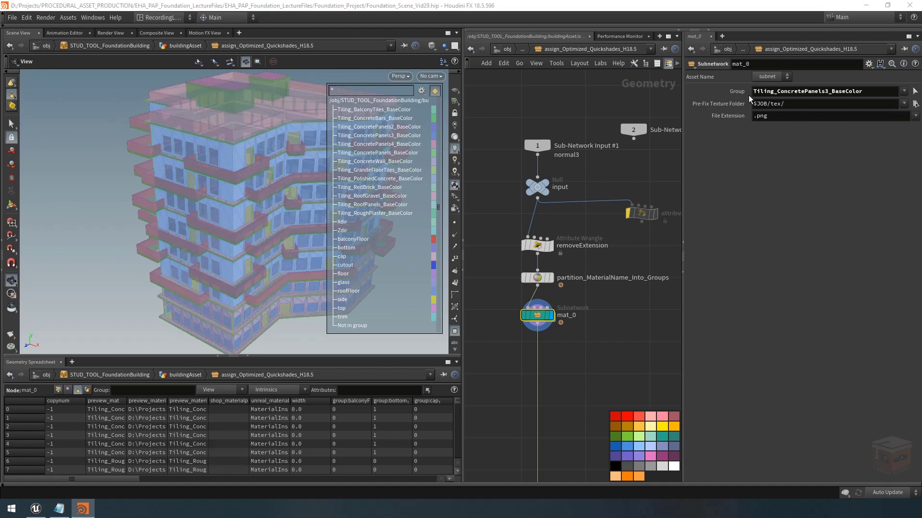
double_click(540, 317)
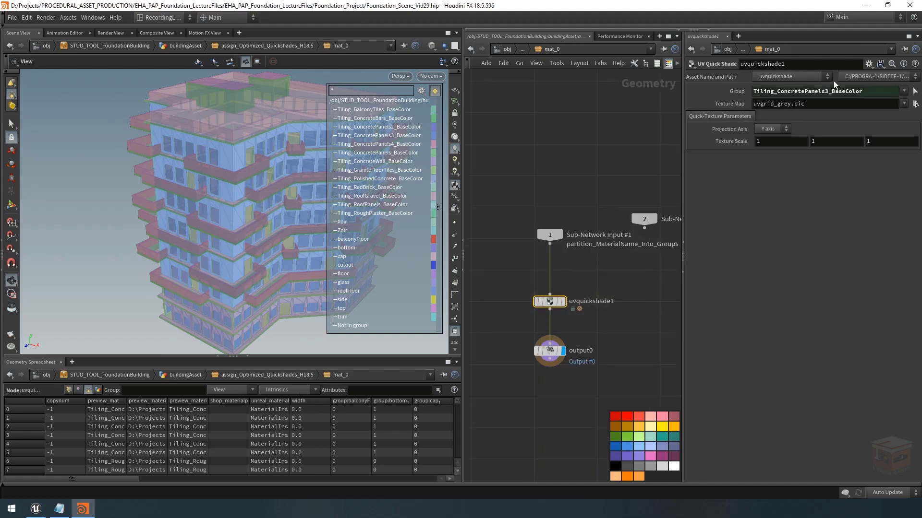
left_click(742, 48)
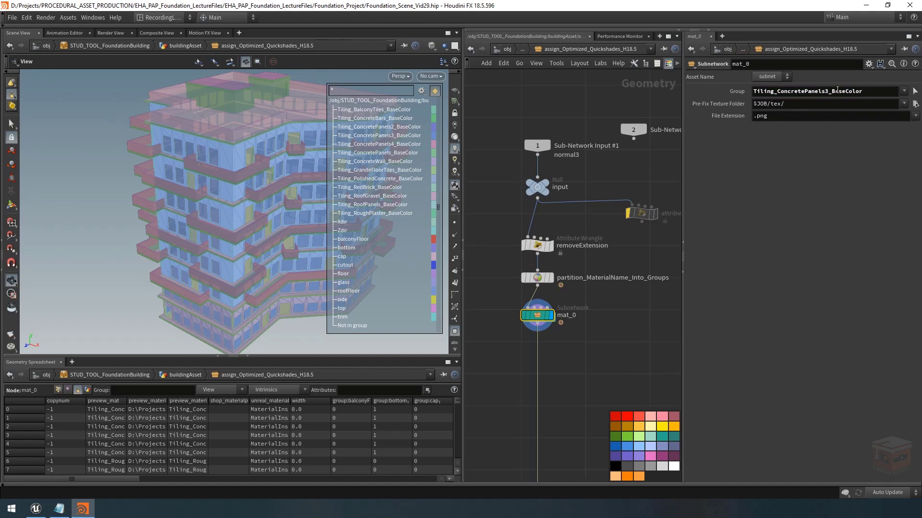
key("ctrl+s")
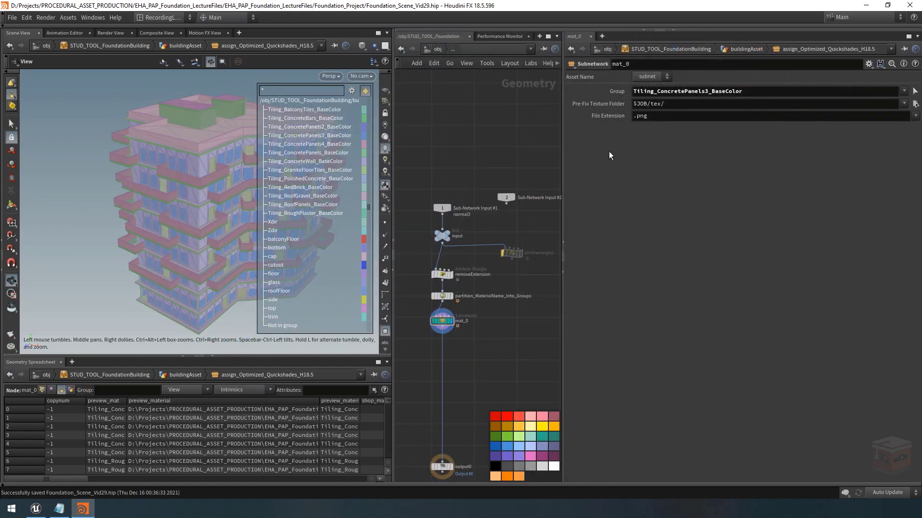
- Open a floating parameter window for the mat_0 subnetwork and place it over the viewport
double_click(443, 323)
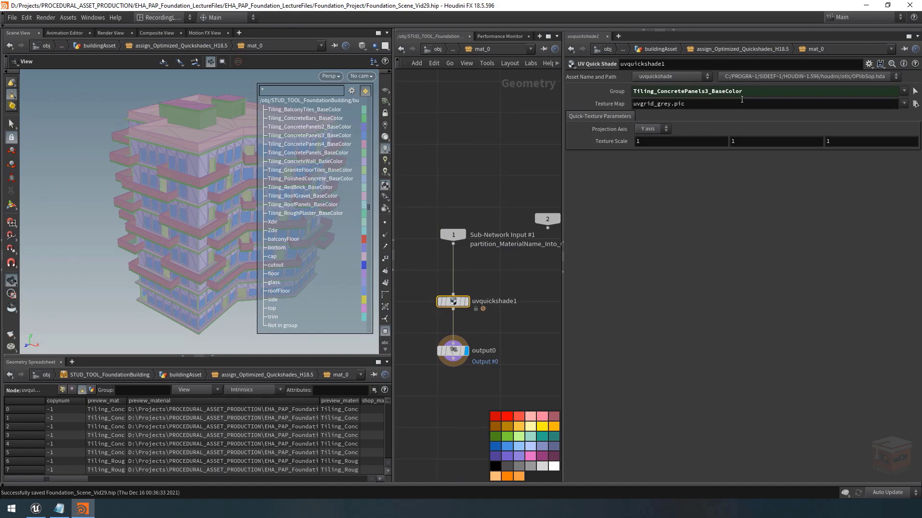
left_click(454, 47)
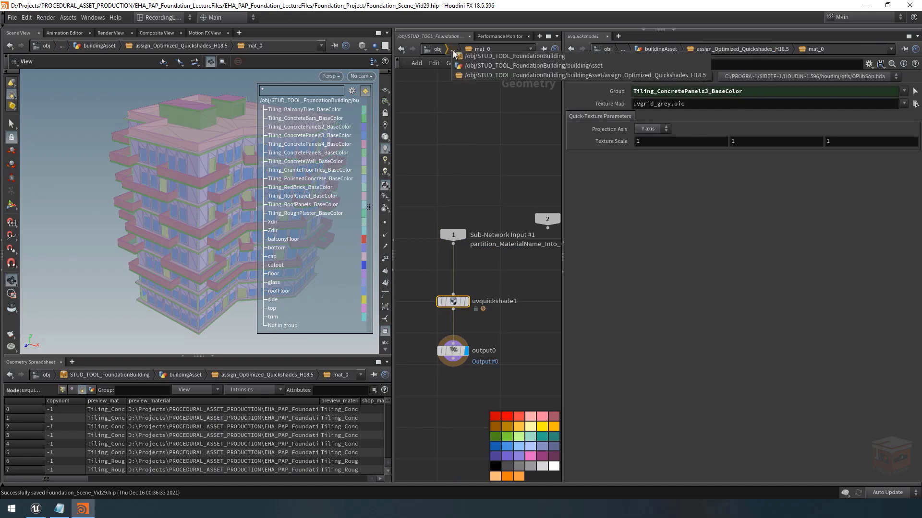
left_click(484, 76)
scroll(441, 322, "up", 3)
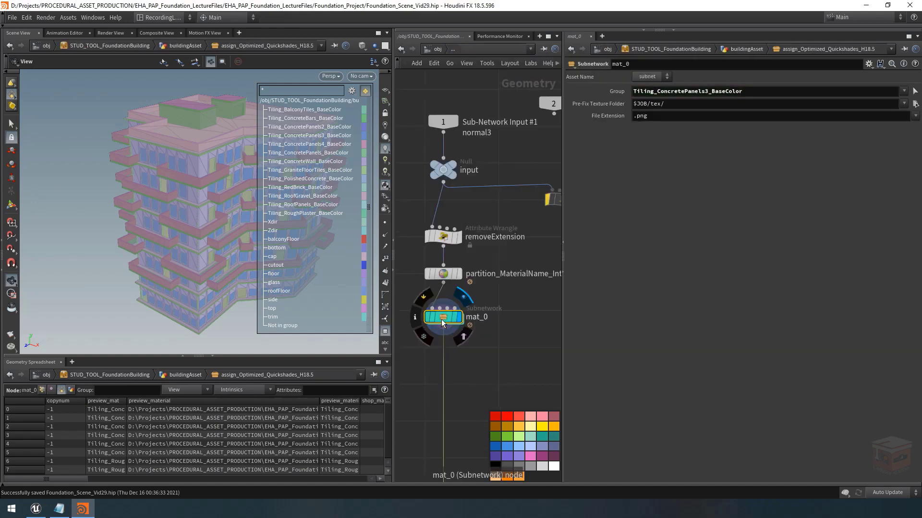
right_click(442, 318)
mouse_move(512, 342)
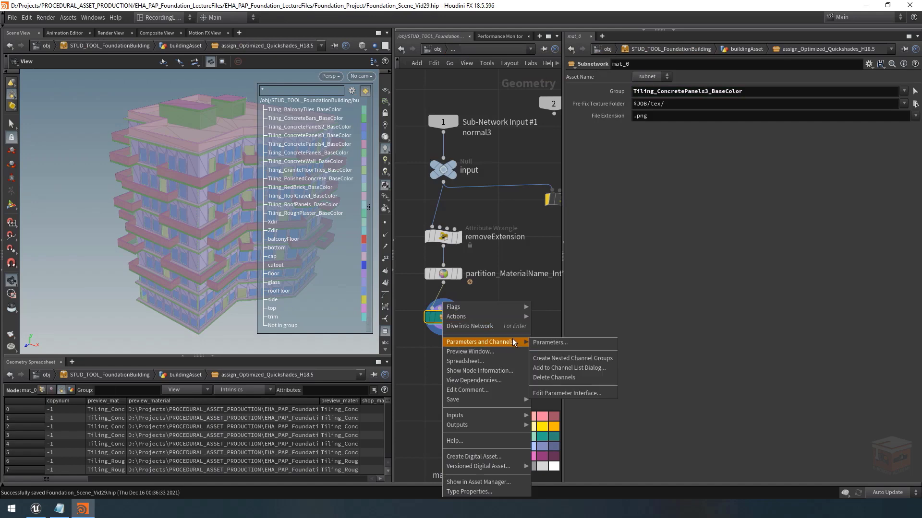
left_click(551, 344)
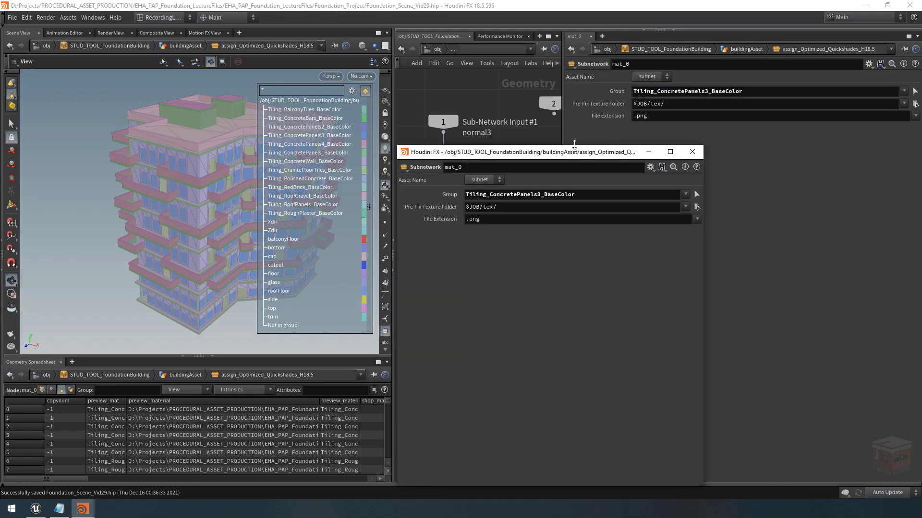
left_click_drag(574, 144, 192, 209)
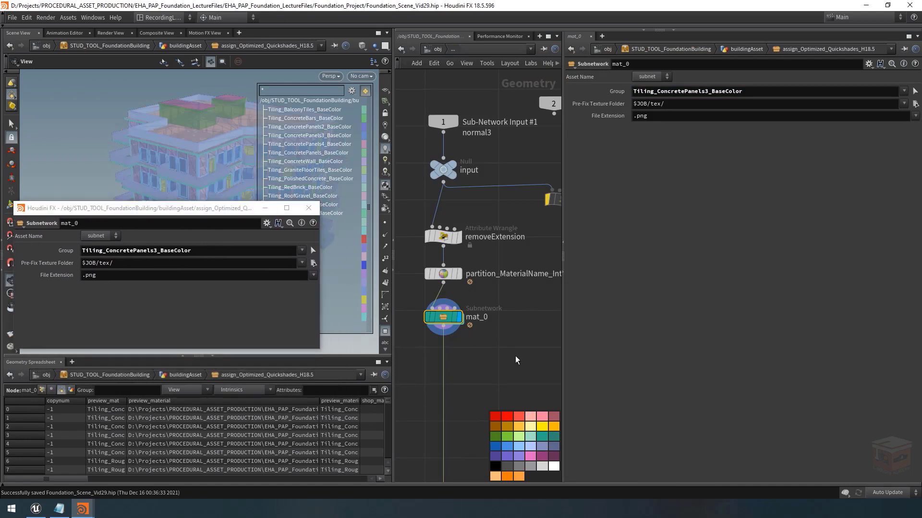
- Link uvquickshade1's Texture Map to mat_0's Pre-Fix Texture Folder as a relative channel reference and check the evaluated path
double_click(442, 318)
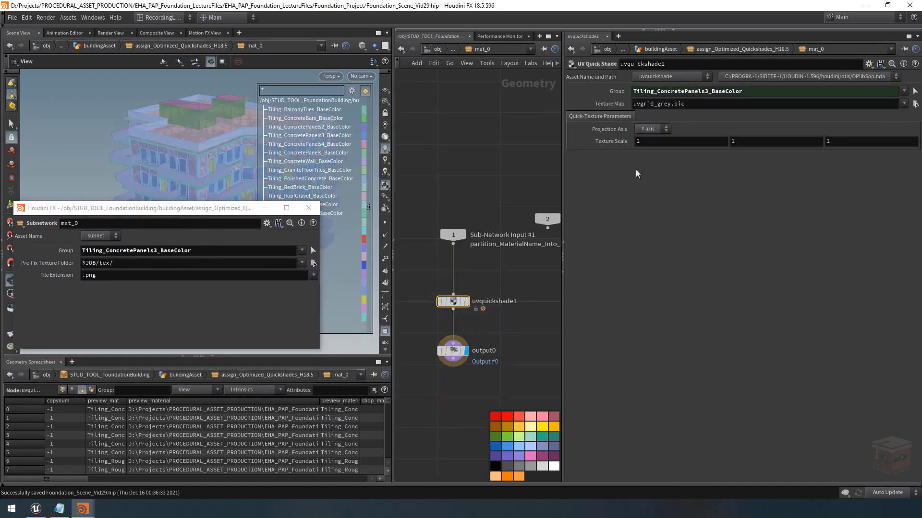
left_click_drag(144, 208, 162, 206)
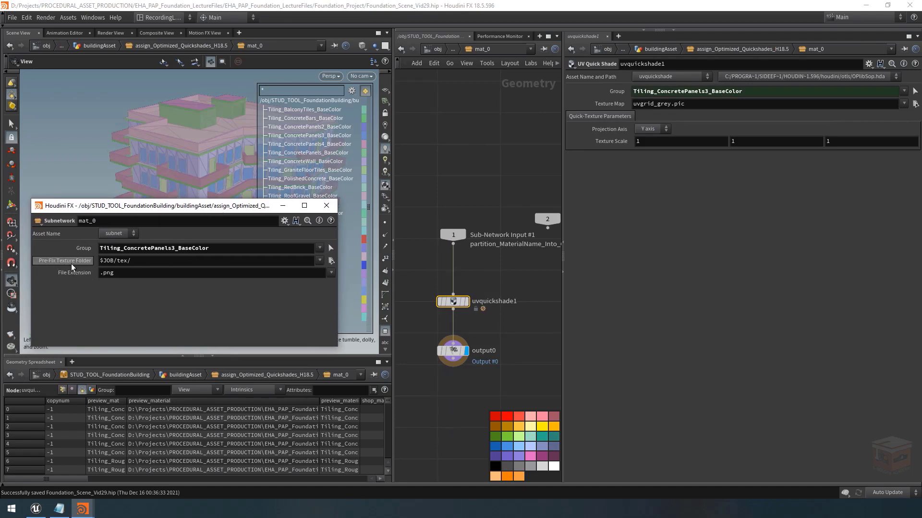
left_click_drag(76, 264, 672, 107)
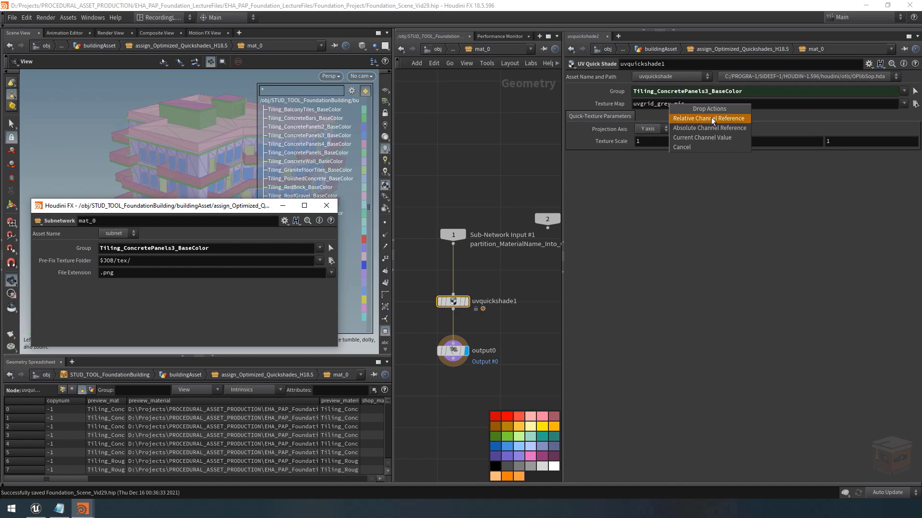
left_click(729, 119)
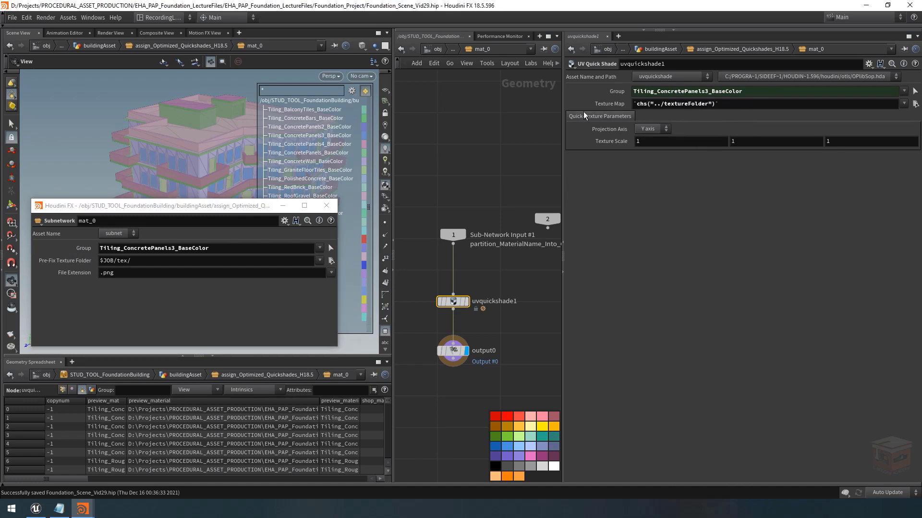
left_click(605, 105)
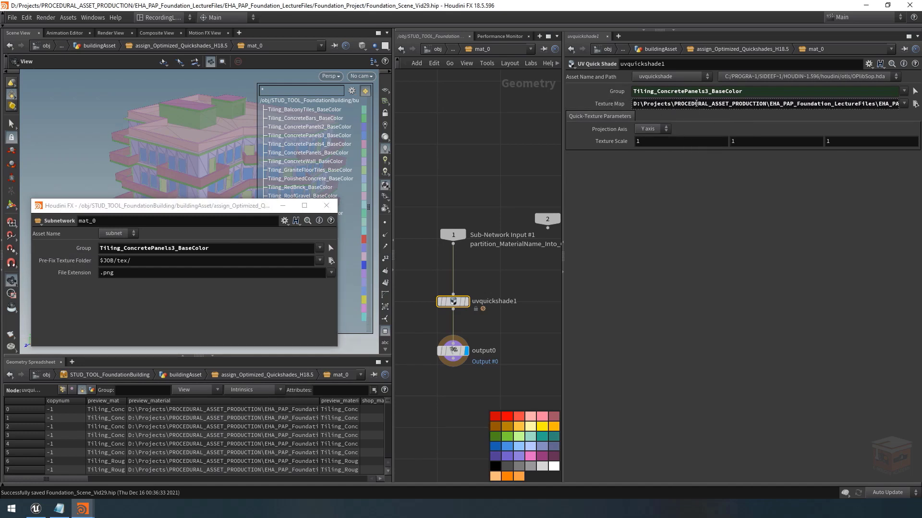
key("End")
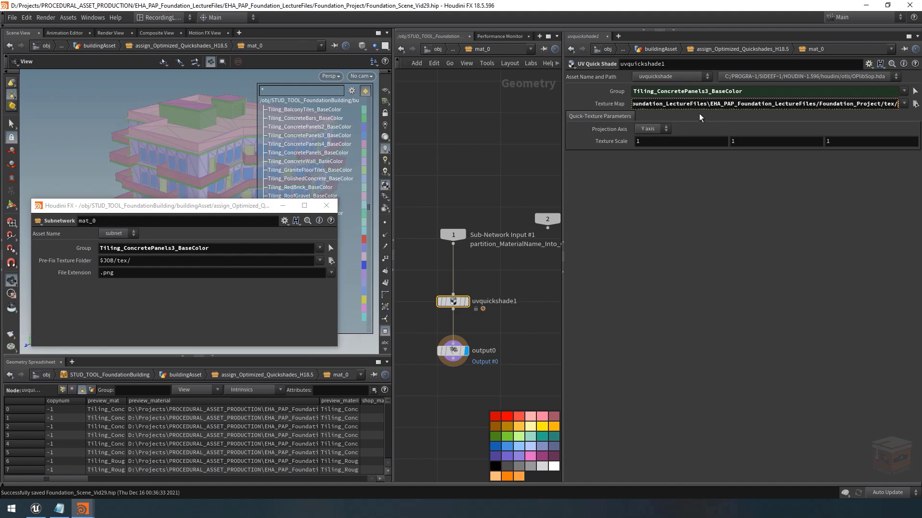
left_click(619, 106)
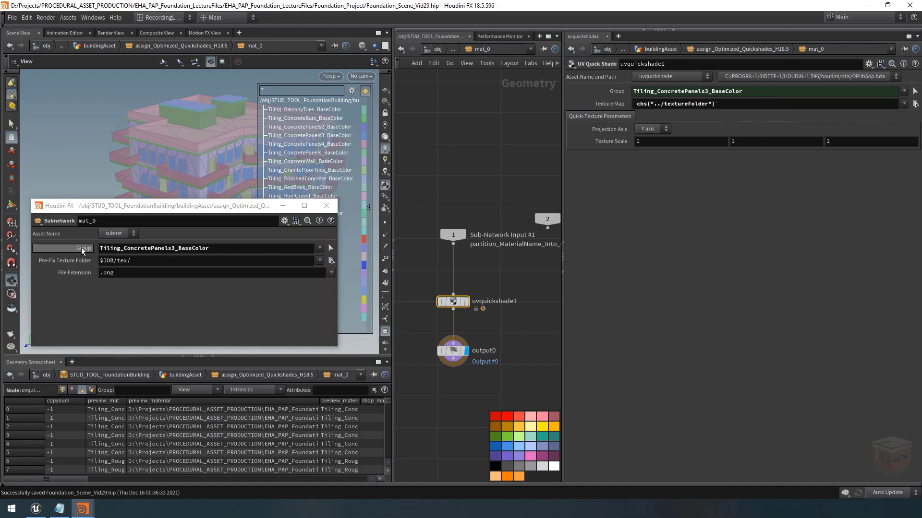
- Try to reference mat_0's Group in uvquickshade1's Texture Map as a relative channel reference, and undo it
double_click(241, 250)
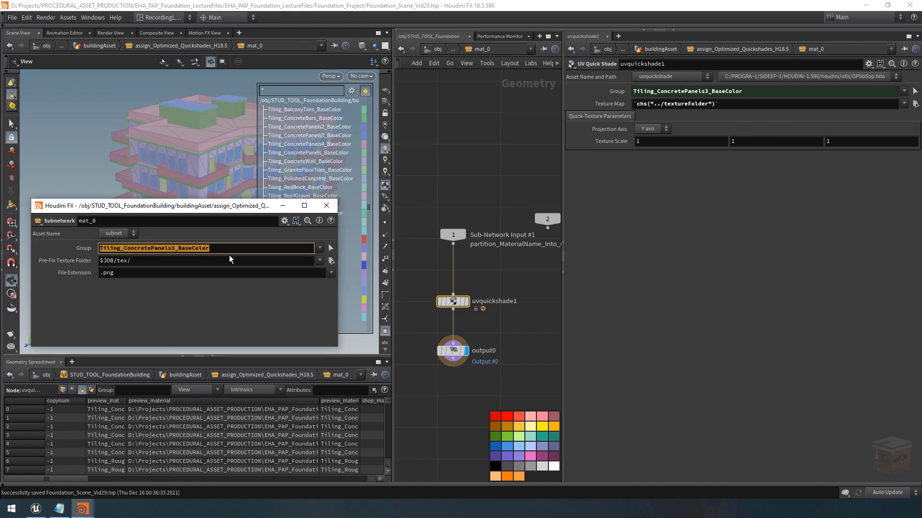
key("ctrl+z")
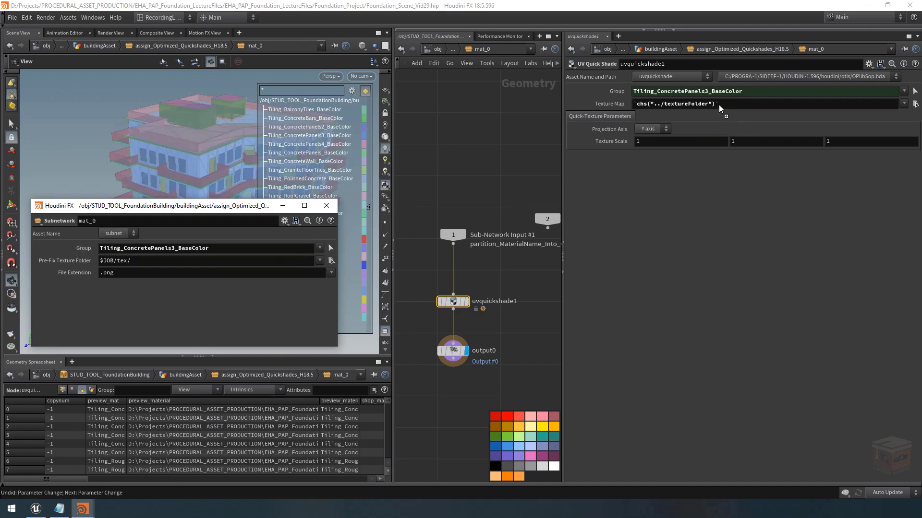
left_click_drag(720, 108, 720, 108)
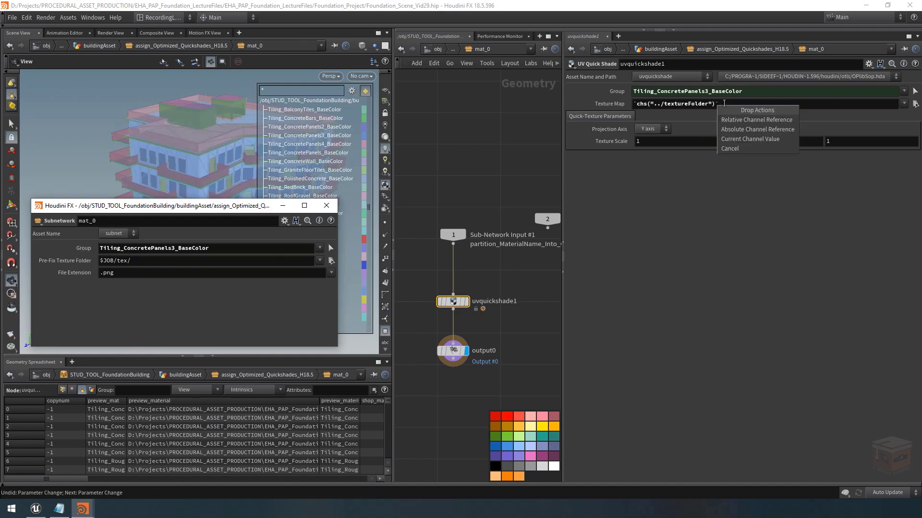
left_click(768, 121)
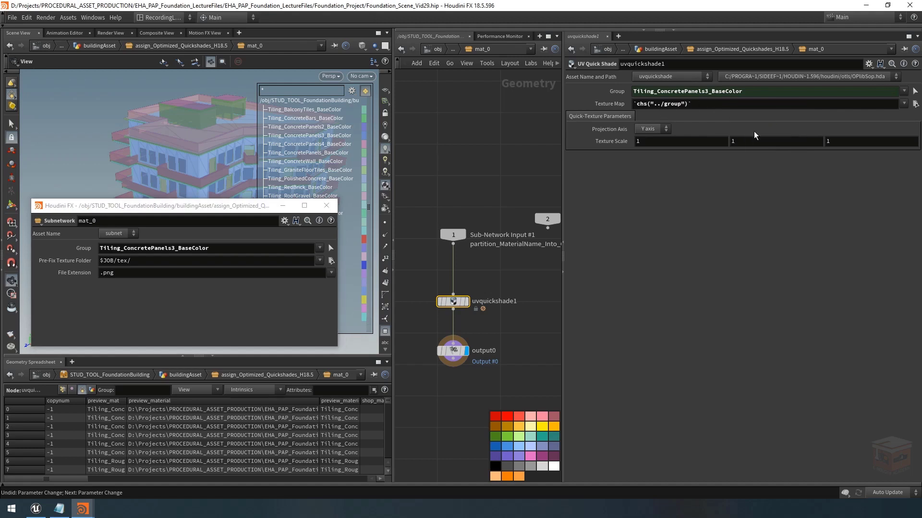
key("ctrl+z")
- Append mat_0's Group as a relative reference after the texture folder expression in uvquickshade1's Texture Map and check the evaluated path
right_click(79, 249)
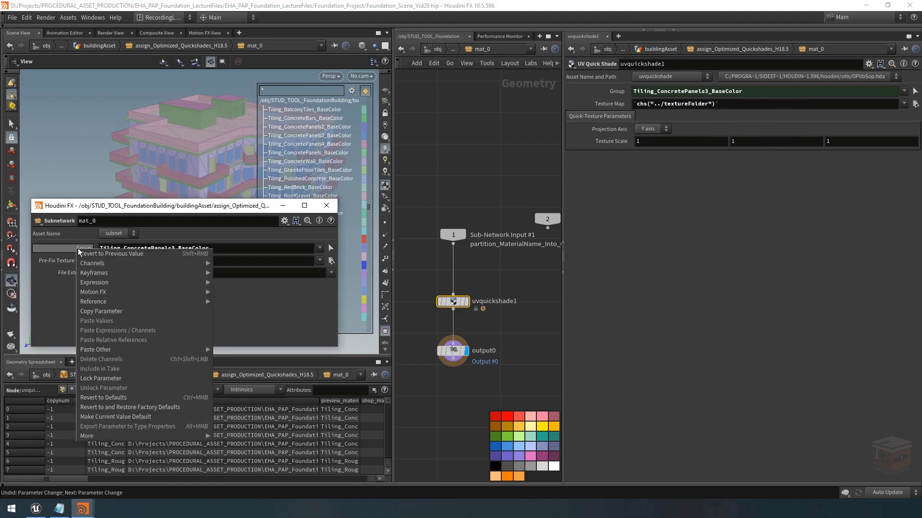
left_click(103, 311)
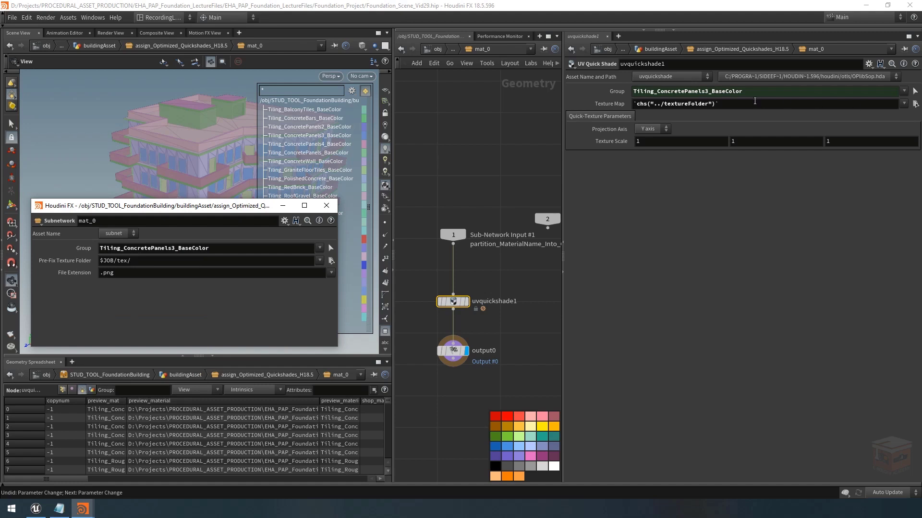
left_click(755, 103)
right_click(732, 103)
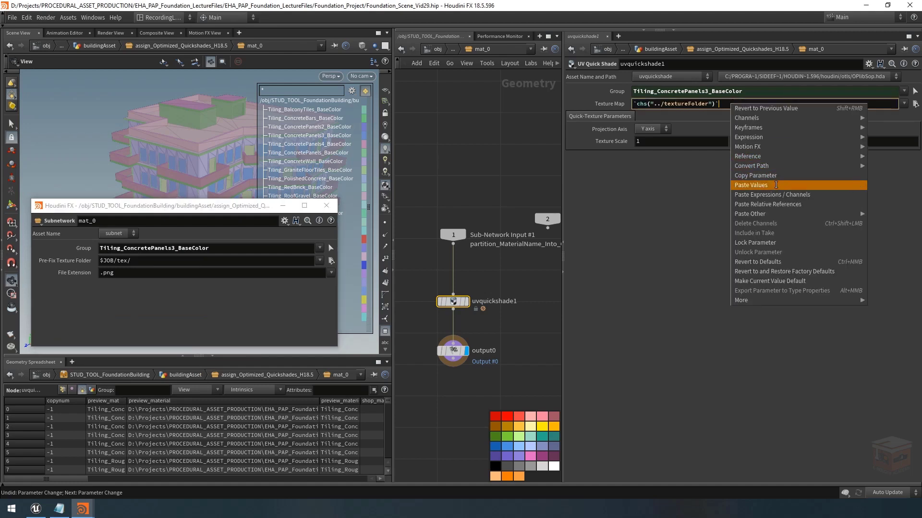
left_click(801, 205)
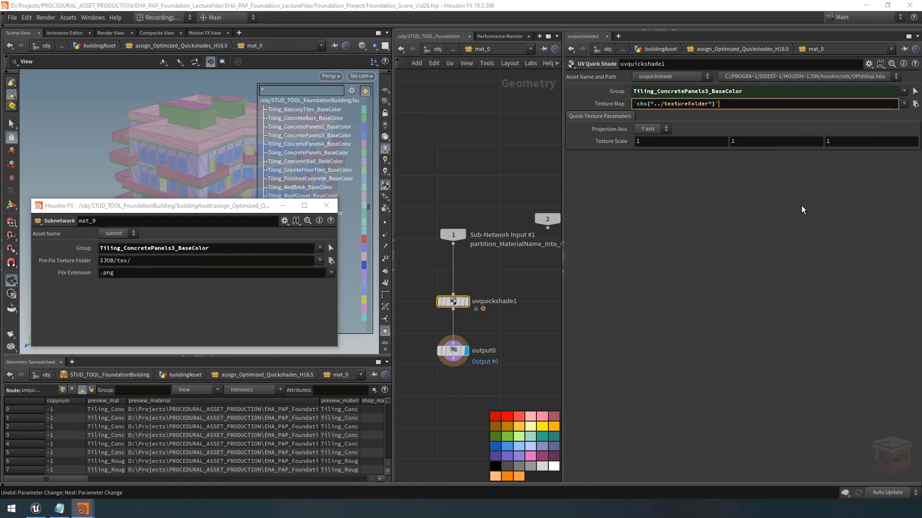
left_click(613, 106)
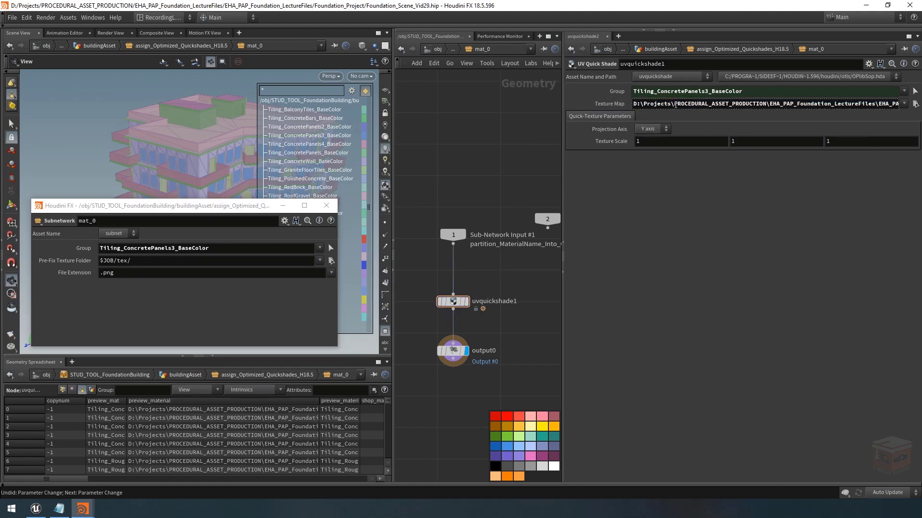
left_click(681, 108)
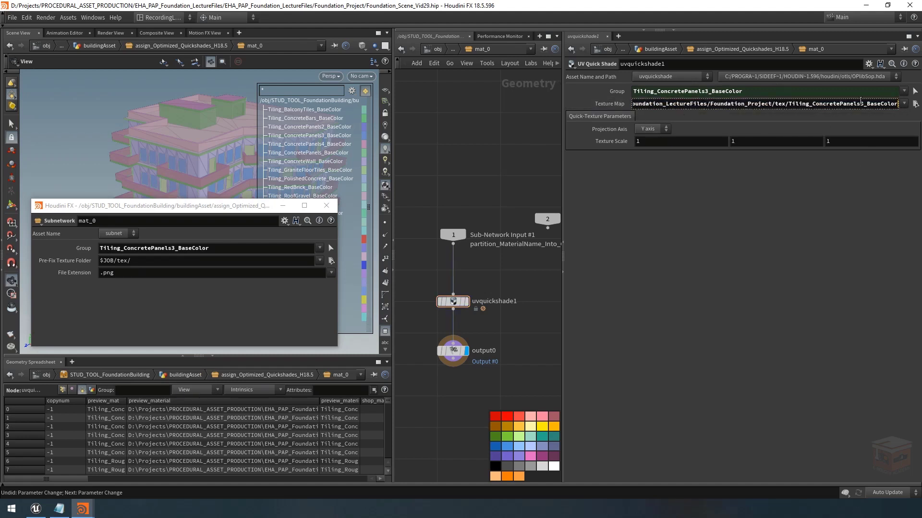
left_click_drag(782, 103, 915, 107)
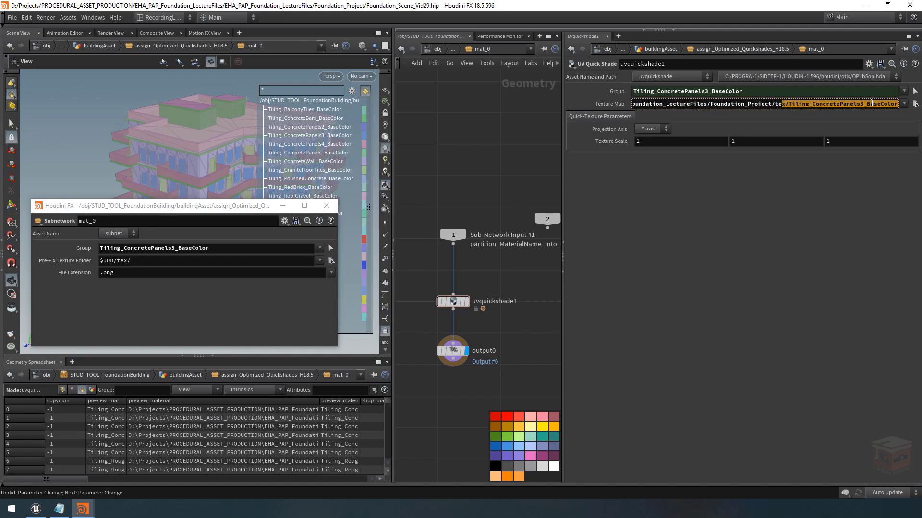
left_click(872, 103)
left_click(619, 105)
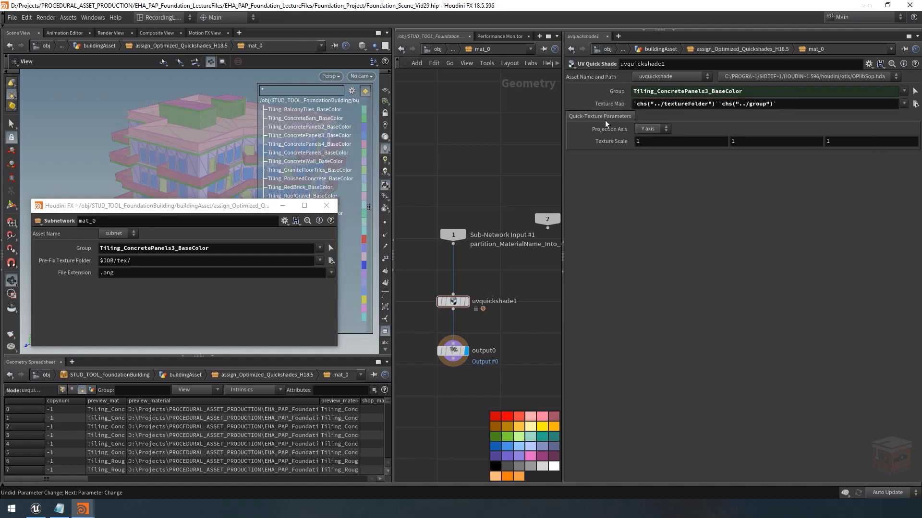
- Append mat_0's File Extension as a relative reference to uvquickshade1's Texture Map, check the evaluated path and close the floating parameter window
right_click(72, 275)
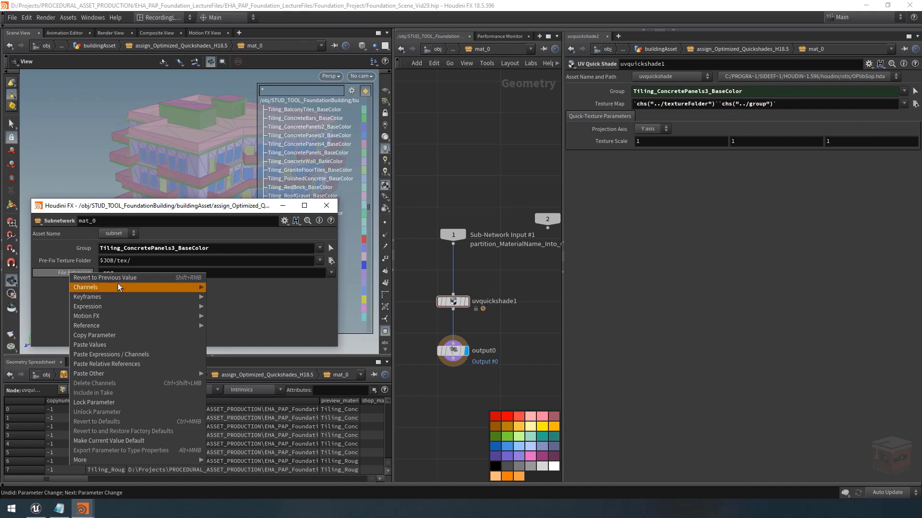
left_click(122, 339)
left_click(786, 104)
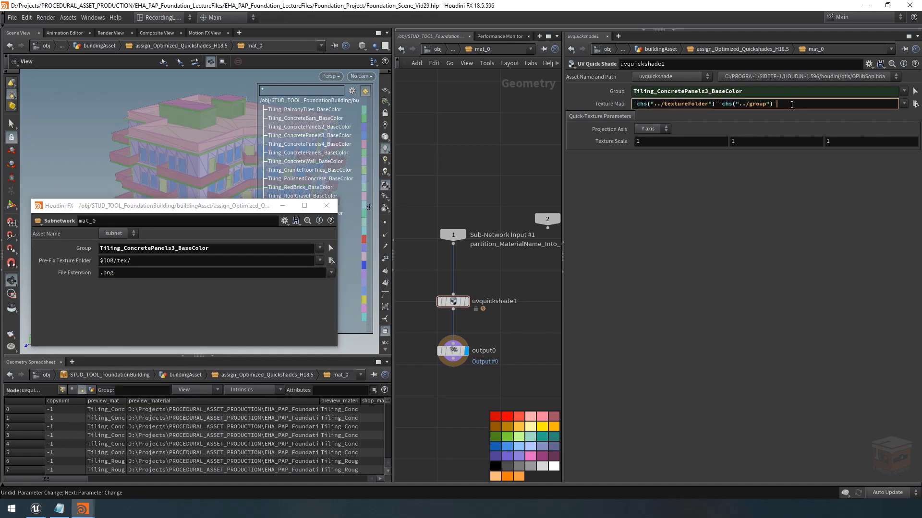
right_click(788, 105)
left_click(820, 206)
key("Return")
left_click(609, 107)
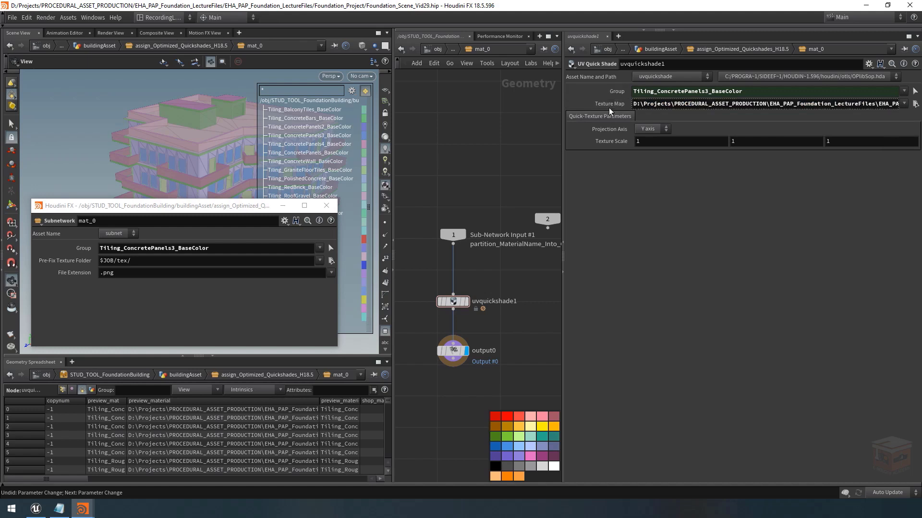
key("End")
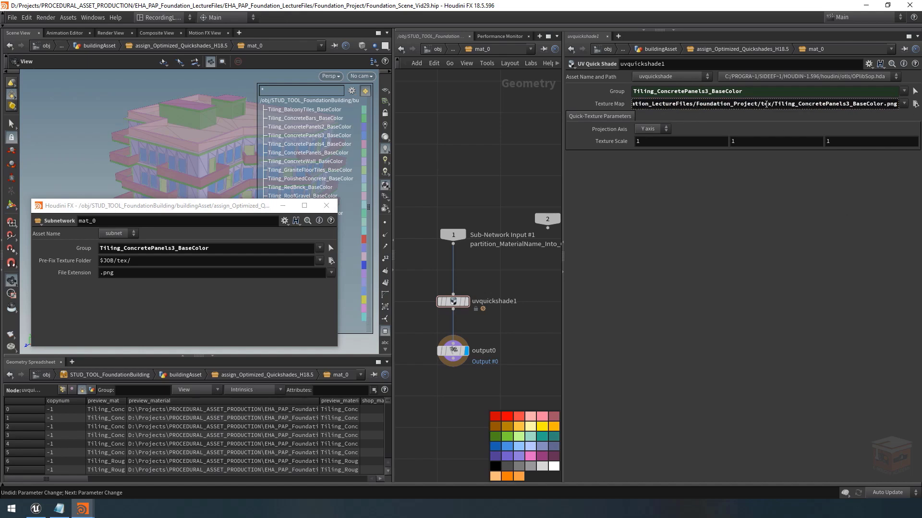
left_click(326, 205)
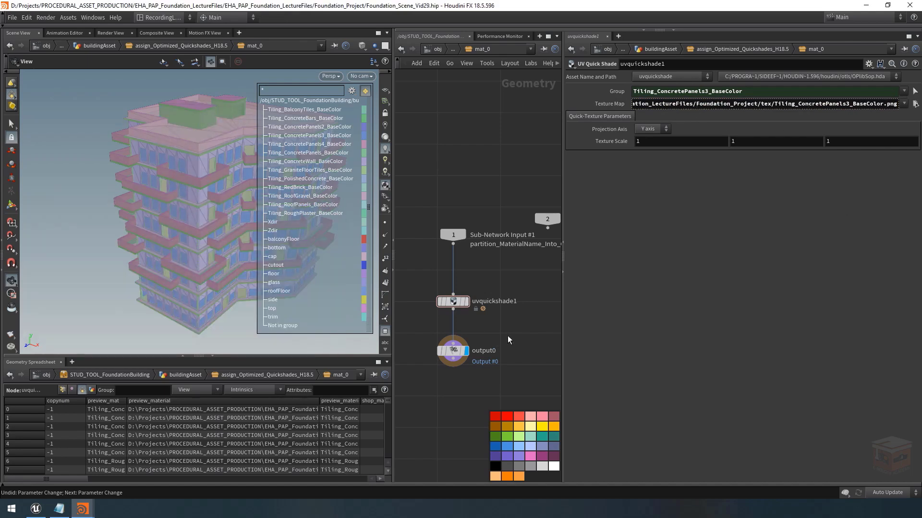
- Display uvquickshade1, hide the group list overlay and examine the building's shading in the viewport up close and from afar
left_click(466, 302)
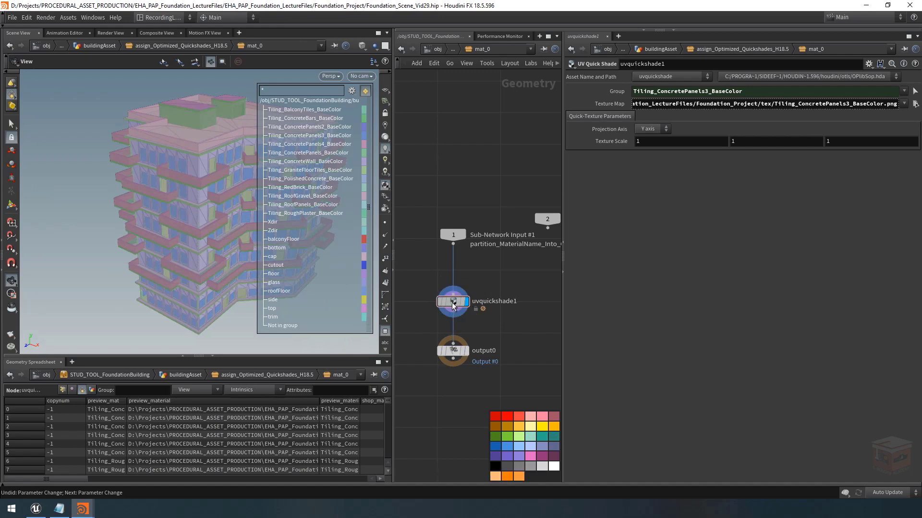
left_click(385, 333)
left_click_drag(213, 164, 226, 191)
right_click_drag(225, 191, 446, 186)
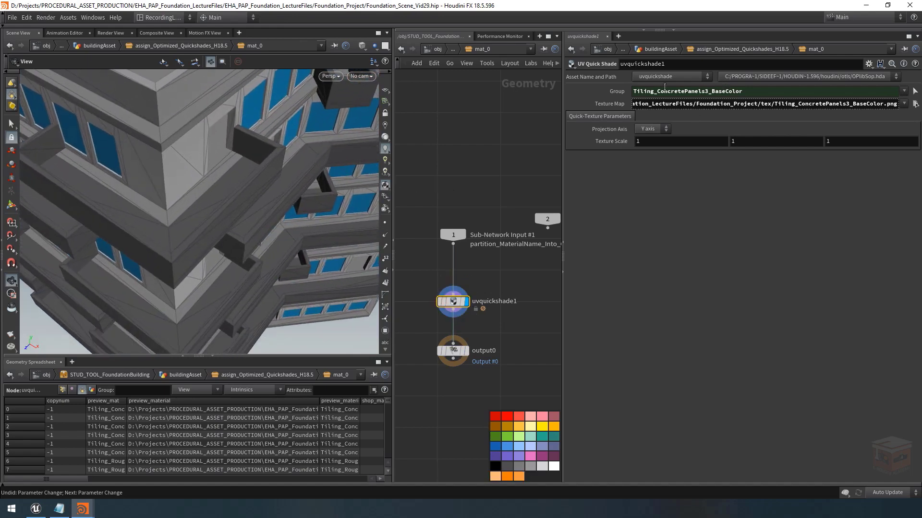
left_click_drag(269, 177, 212, 184)
right_click_drag(213, 184, 346, 177)
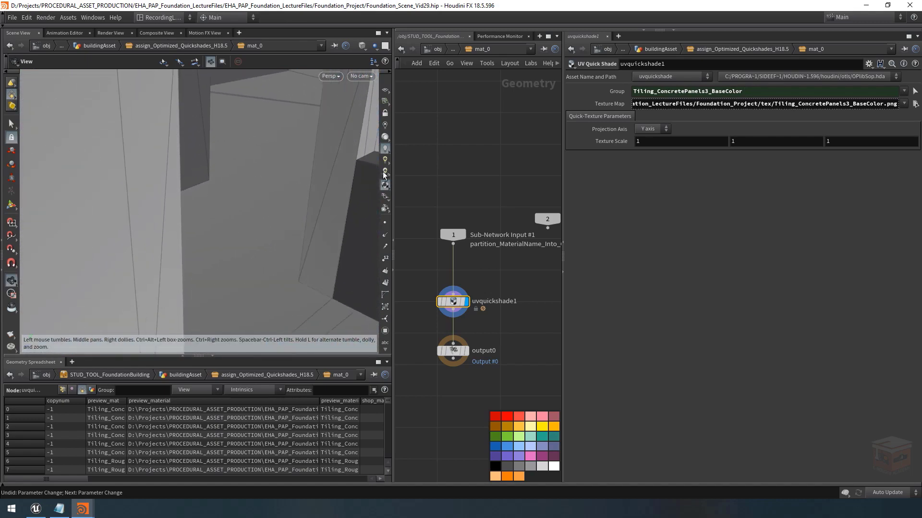
left_click_drag(235, 180, 216, 177)
right_click_drag(287, 240, 147, 158)
left_click_drag(148, 160, 211, 204)
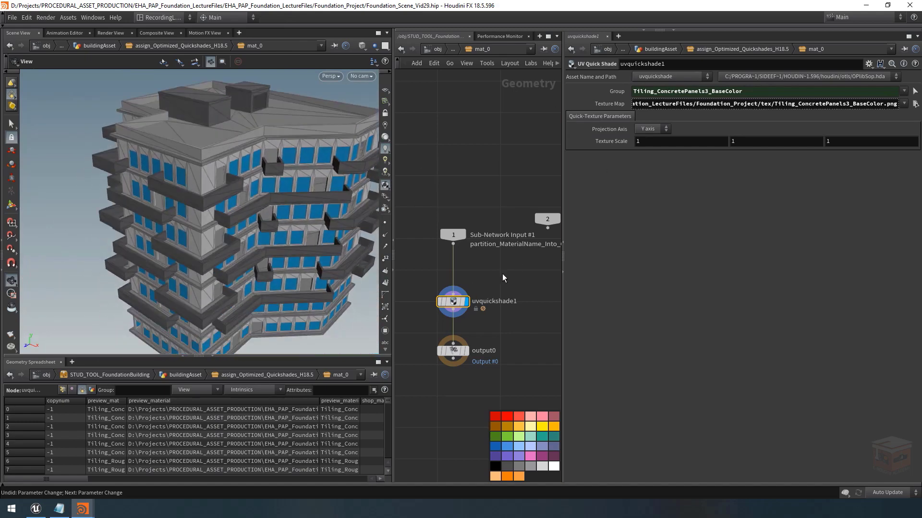
- Add a Blast node beside uvquickshade1 and set its Group as a relative reference to uvquickshade1's Group
key("Tab")
type("bla")
key("Return")
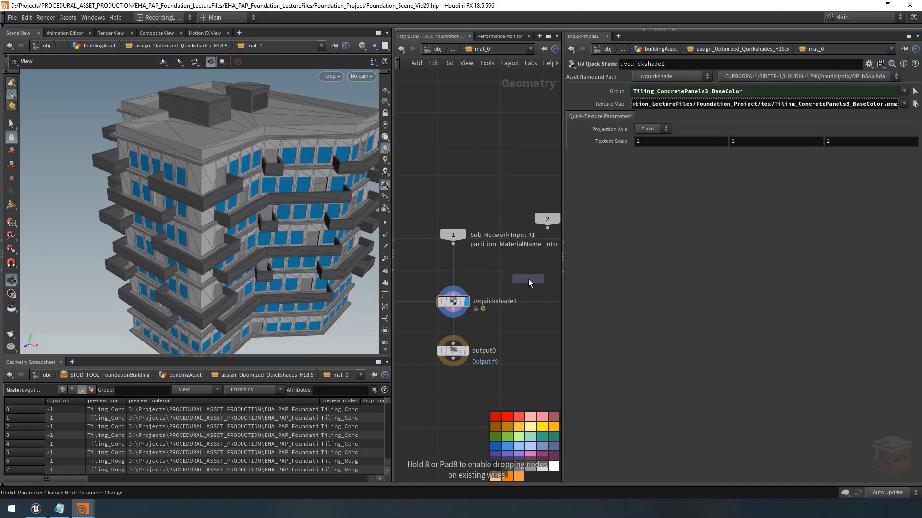
left_click(499, 275)
left_click(460, 313)
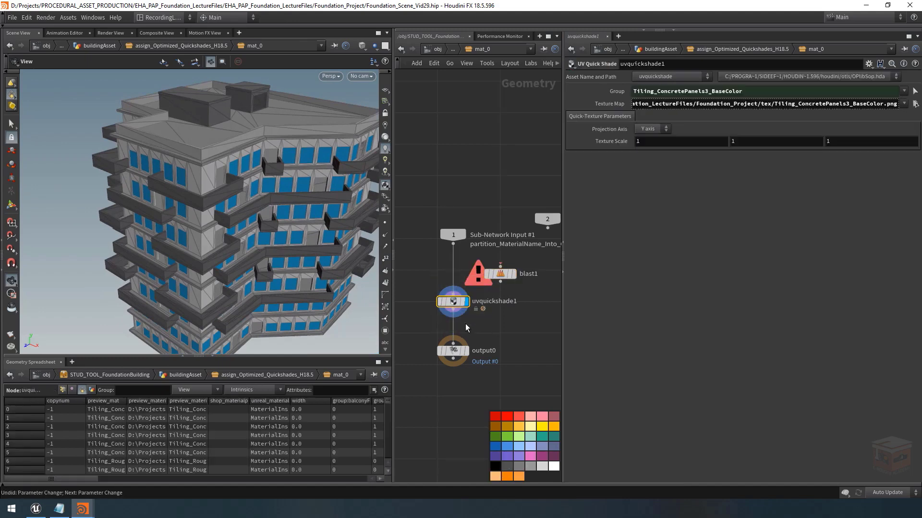
right_click(613, 96)
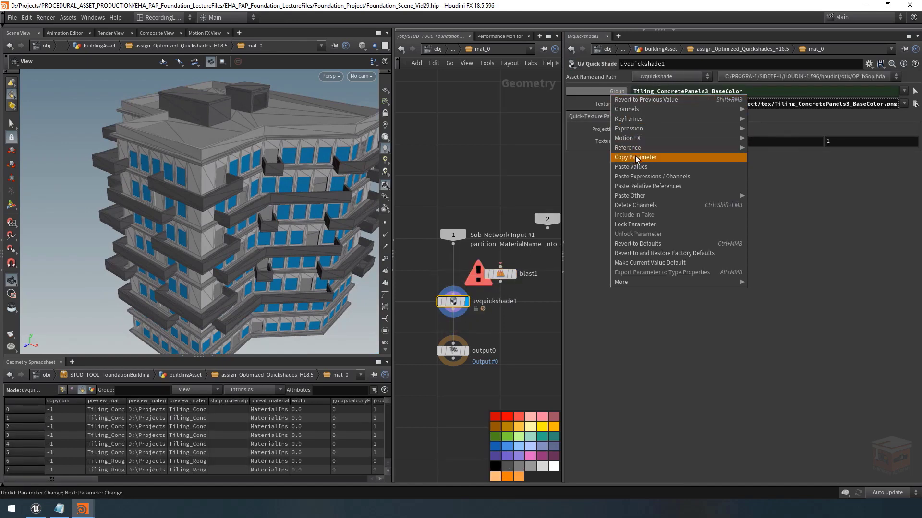
left_click(636, 157)
left_click(502, 276)
right_click(658, 90)
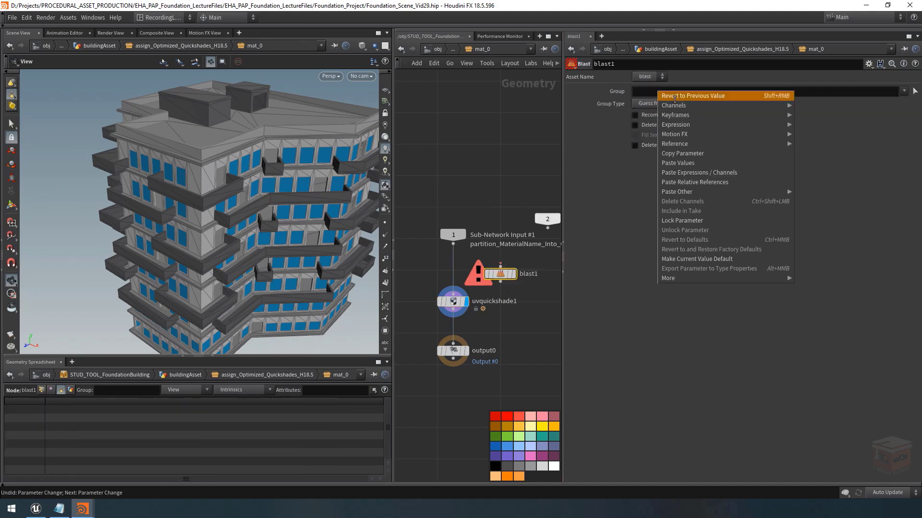
left_click(715, 181)
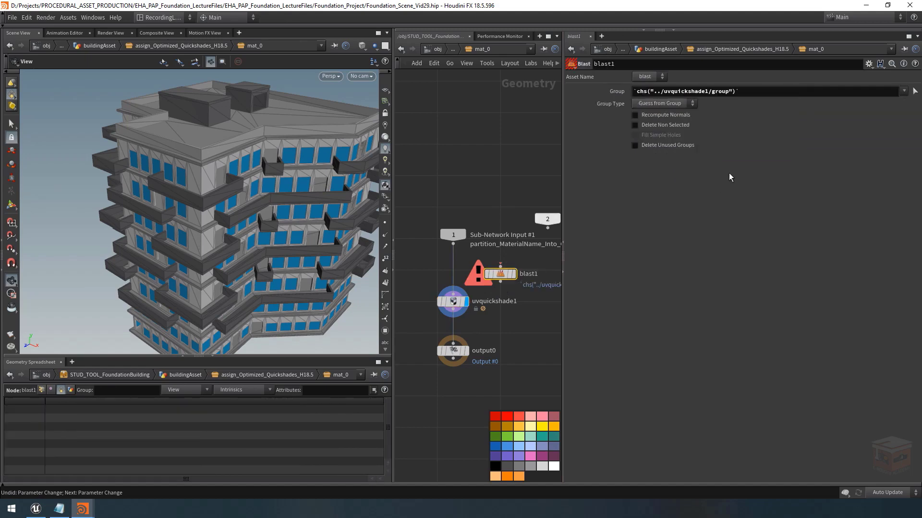
- Connect Sub-Network Input #1 to blast1, display it and enable Delete Non Selected
left_click_drag(453, 245, 500, 267)
left_click(513, 274)
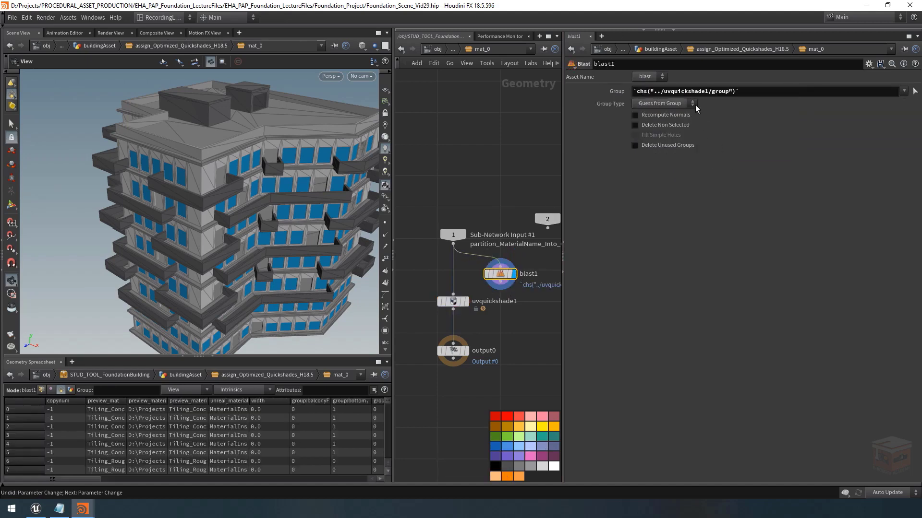
left_click(652, 124)
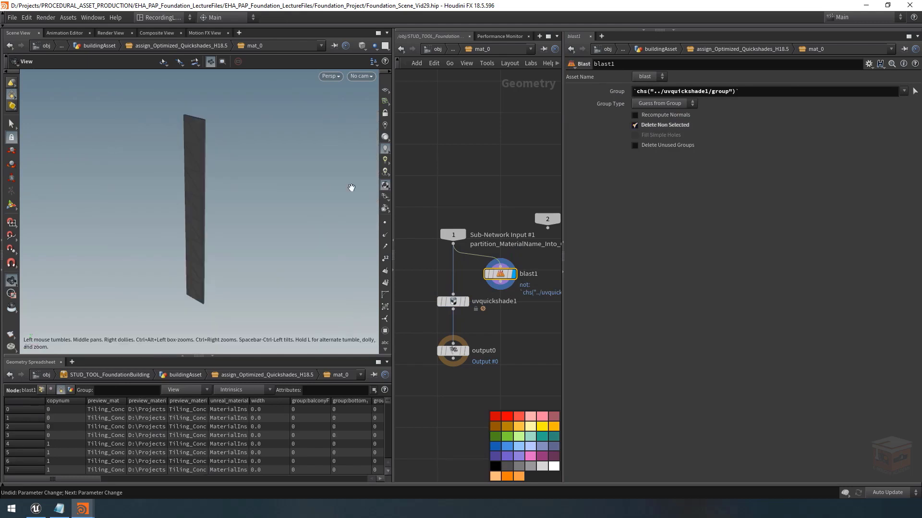
- Examine the isolated geometry of blast1 up close, and display uvquickshade1 to inspect the texture on the same wall
left_click_drag(239, 165, 311, 127)
key("space+g")
scroll(224, 166, "up", 6)
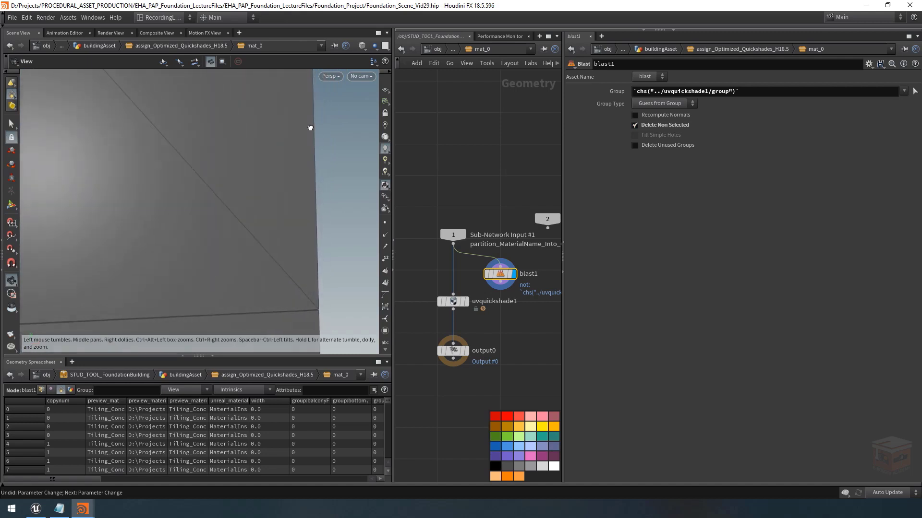
scroll(310, 127, "down", 2)
left_click_drag(203, 163, 207, 184)
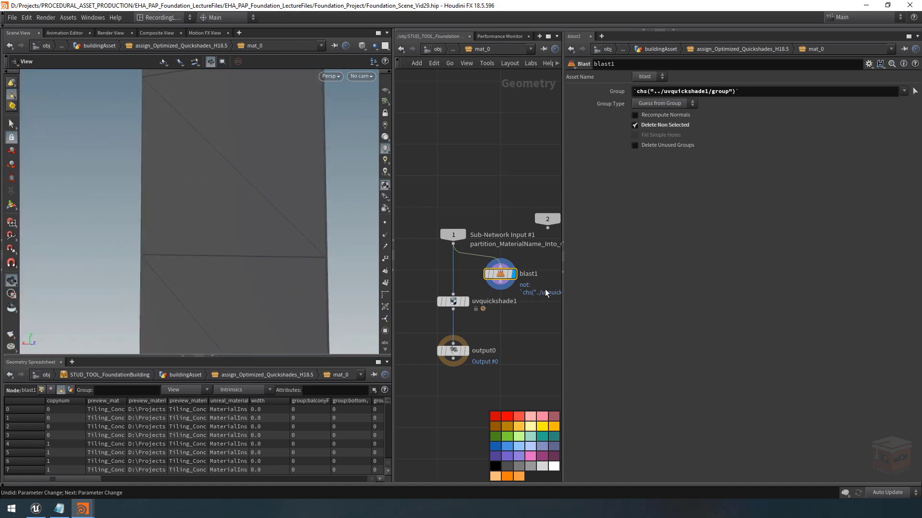
left_click(467, 302)
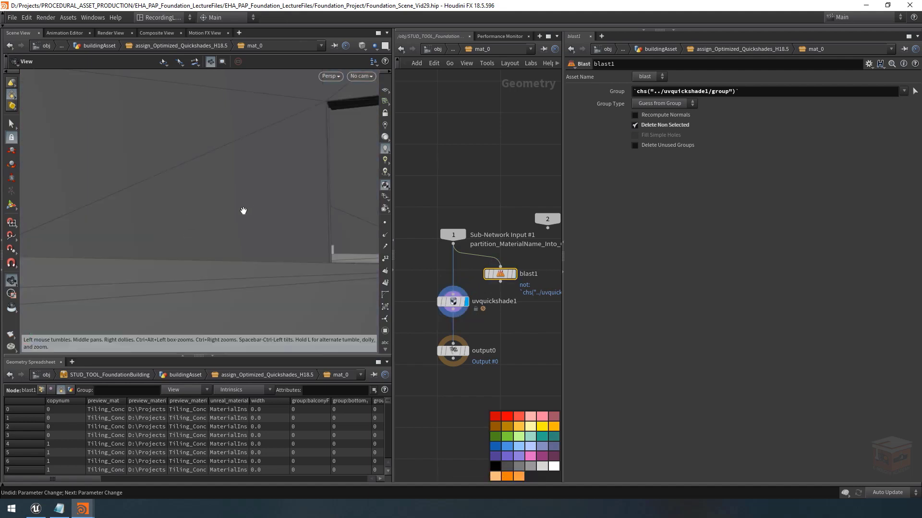
left_click_drag(212, 216, 196, 205)
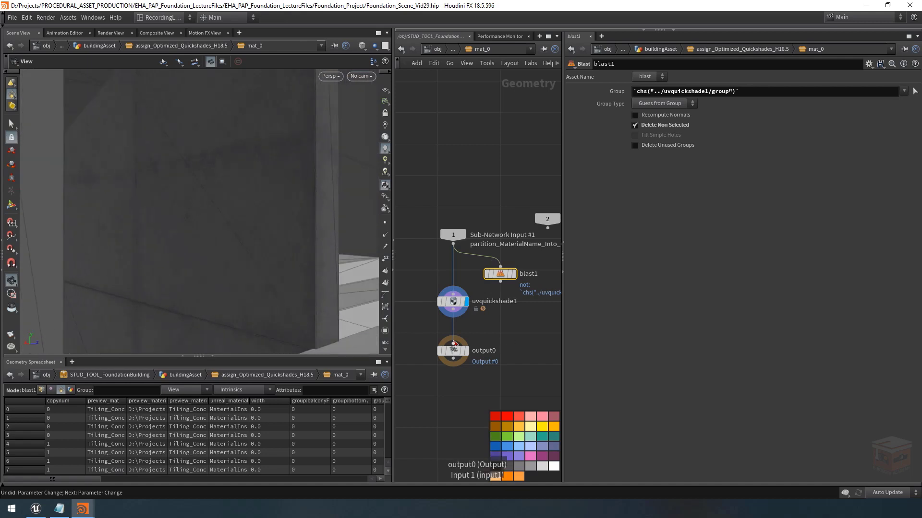
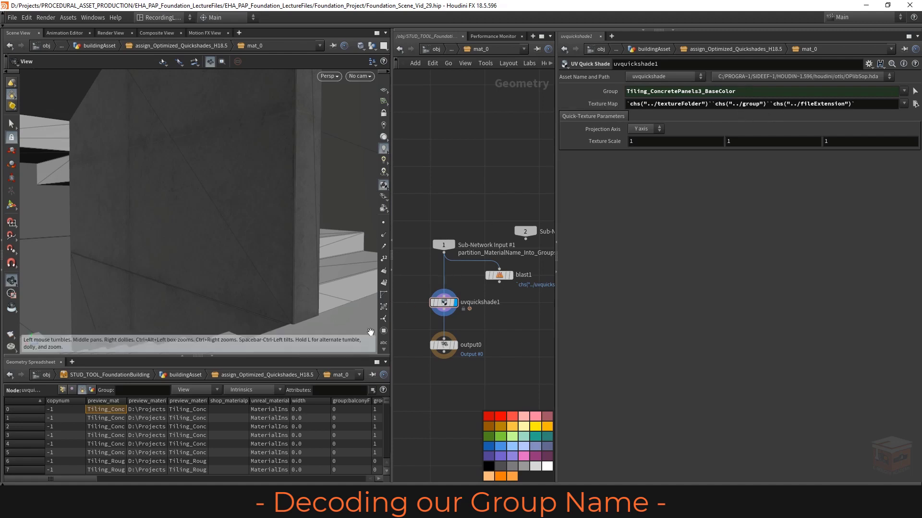
- Show the group list overlay in the viewport and return the network editor to assign_Optimized_Quickshades_H18.5
left_click(383, 331)
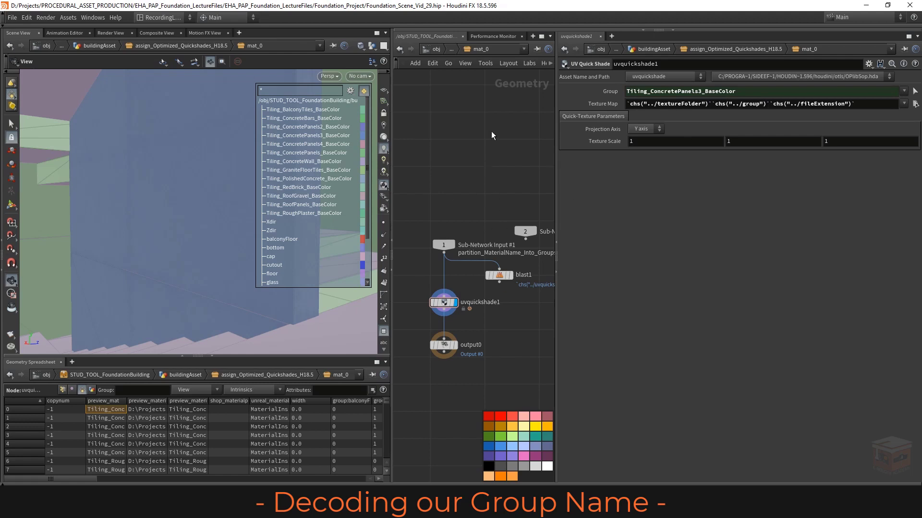
left_click(452, 49)
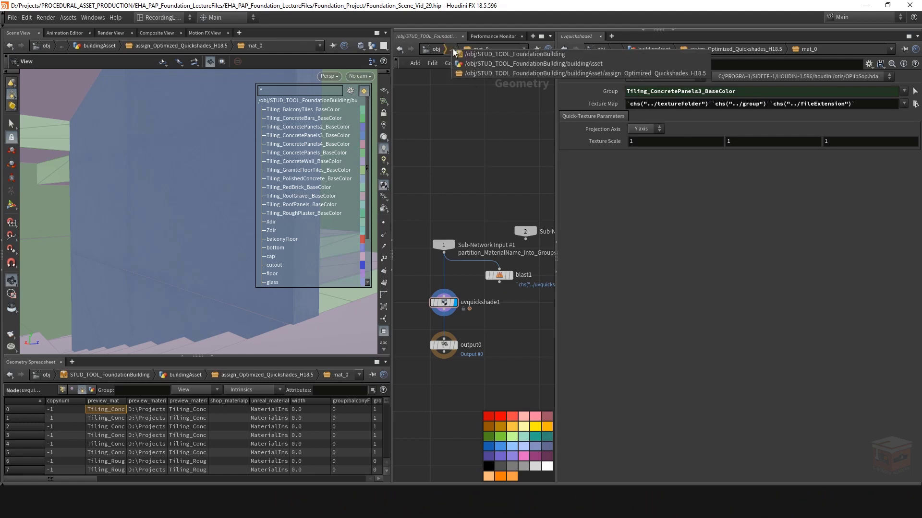
left_click(472, 76)
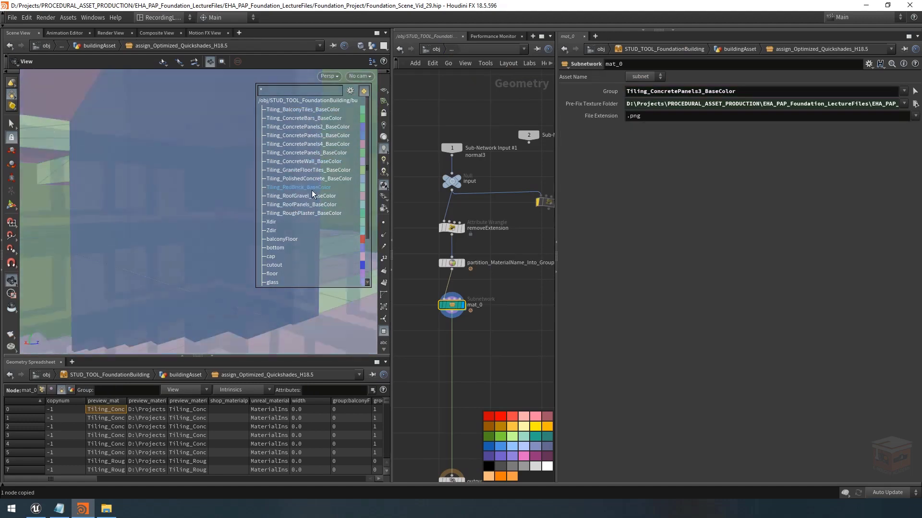
- Insert a pasted Group Create node, with Group Name `encode("Tiling.MatTest")`, between partition_MaterialName_Into_Groups and mat_0, and align mat_0 beneath it
left_click_drag(454, 312, 454, 315)
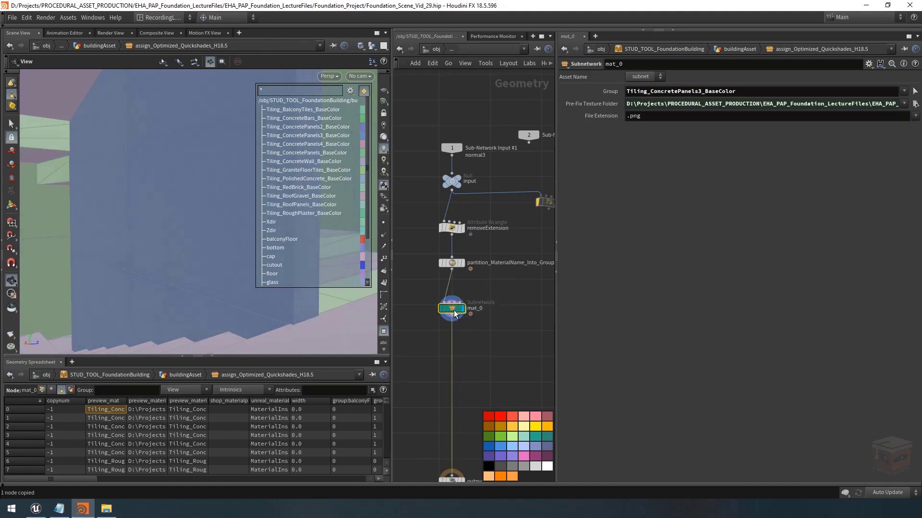
scroll(469, 295, "up", 4)
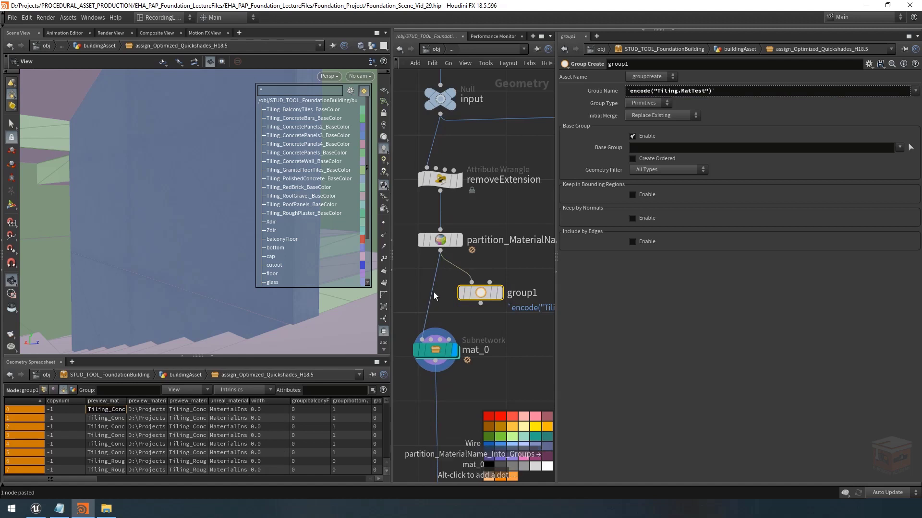
left_click_drag(433, 291, 505, 309)
left_click_drag(484, 296, 444, 296)
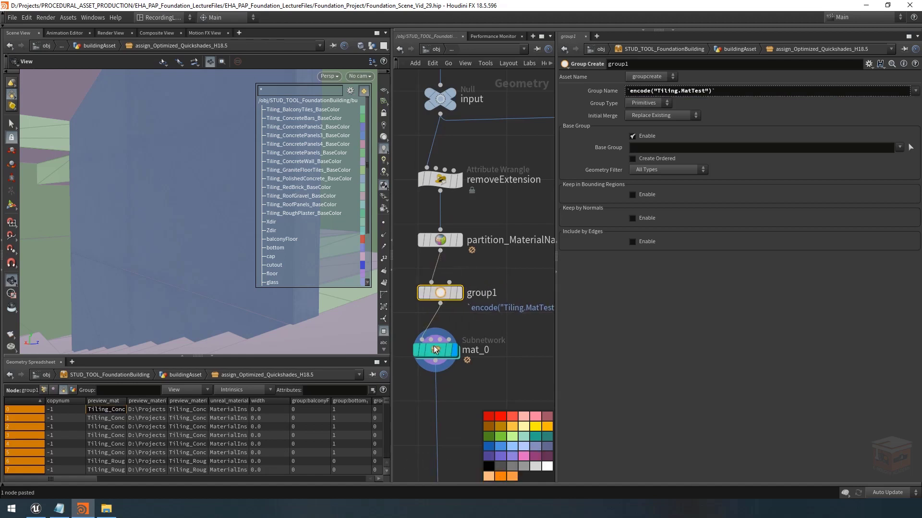
left_click_drag(434, 346, 439, 341)
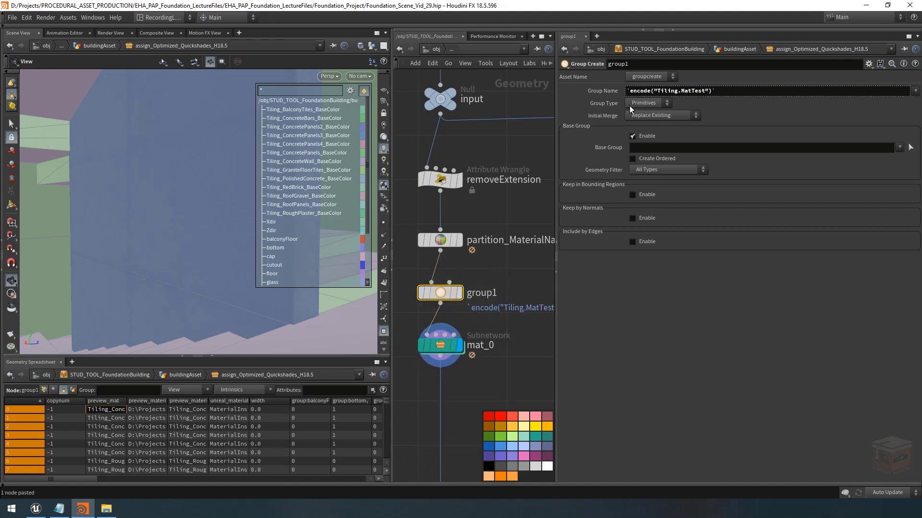
- Examine the encode expression in group1's Group Name and its evaluated value
left_click(629, 92)
left_click_drag(628, 91, 710, 91)
left_click(730, 91)
left_click(663, 92)
left_click_drag(681, 91, 677, 91)
left_click(719, 92)
left_click(612, 91)
left_click(547, 267)
- Set mat_0's Group to the encoded test group xn__TilingMatTest_gsa
left_click(444, 347)
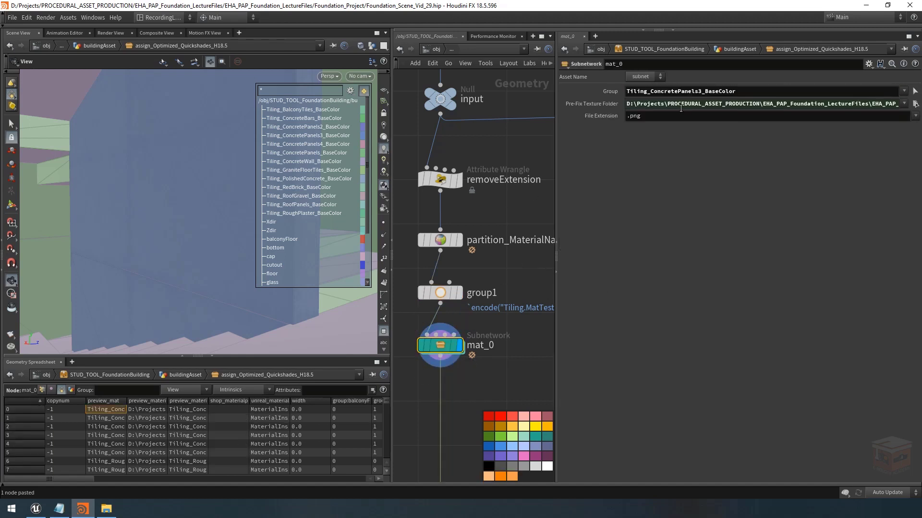
left_click(904, 91)
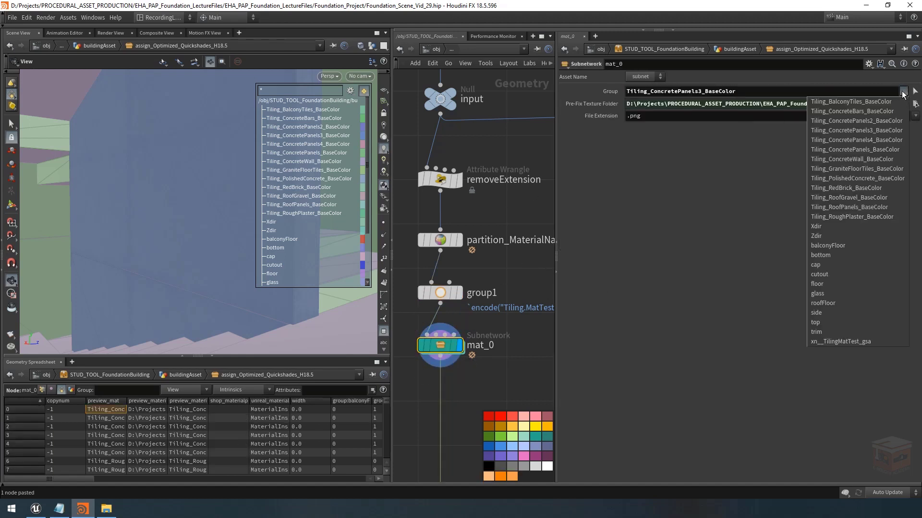
left_click(839, 342)
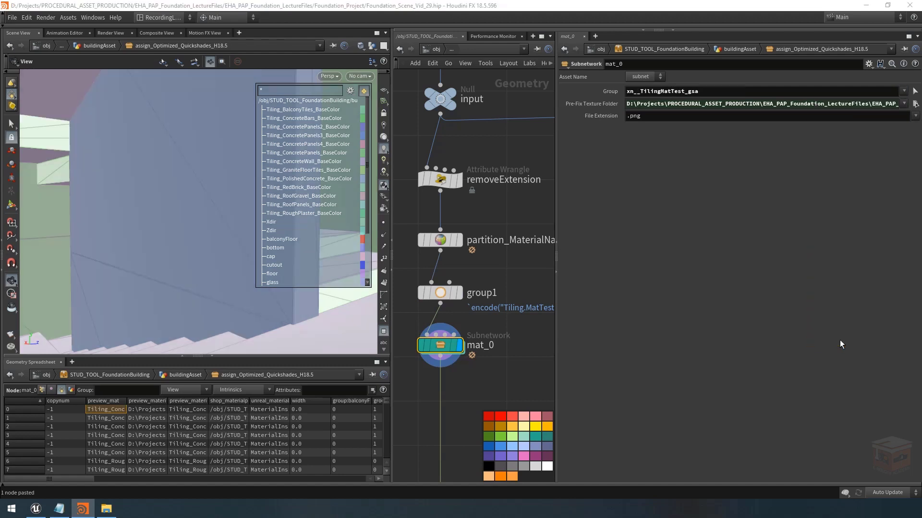
- Enter mat_0 and inspect the file name at the end of uvquickshade1's evaluated Texture Map path
double_click(440, 344)
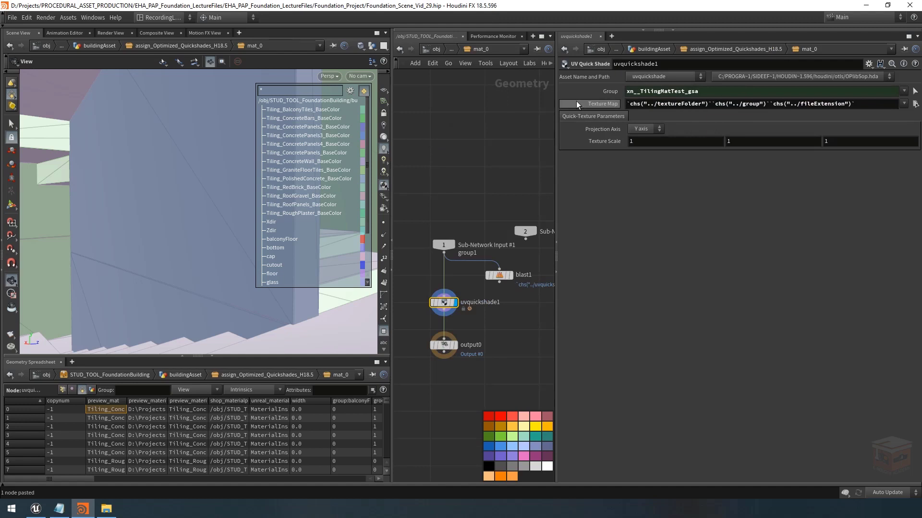
left_click(595, 105)
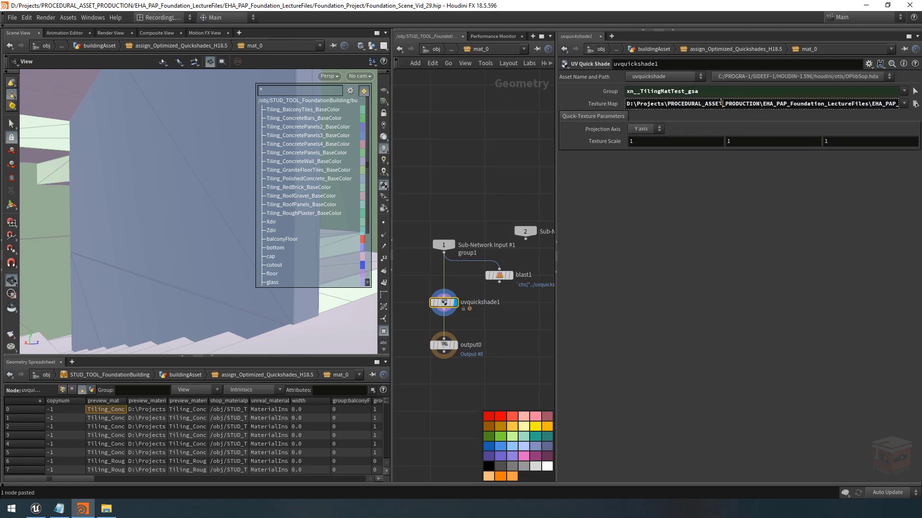
key("End")
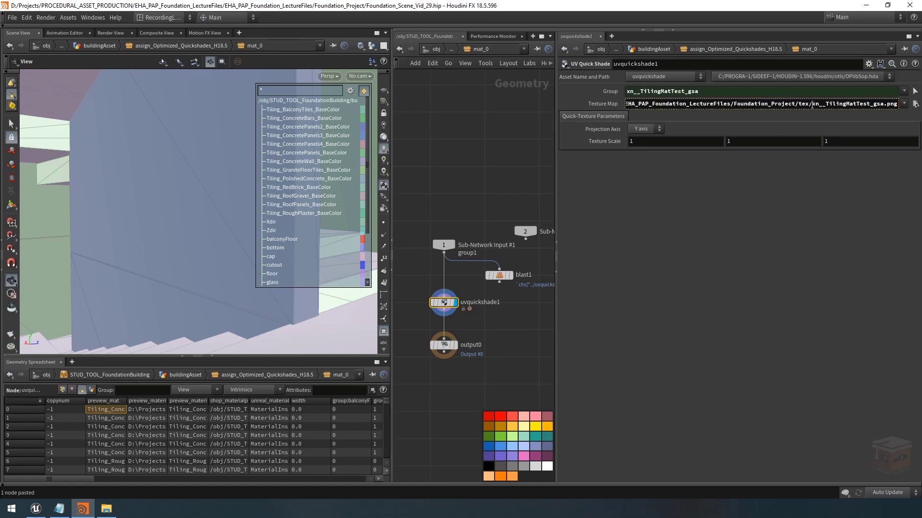
left_click_drag(812, 106, 898, 105)
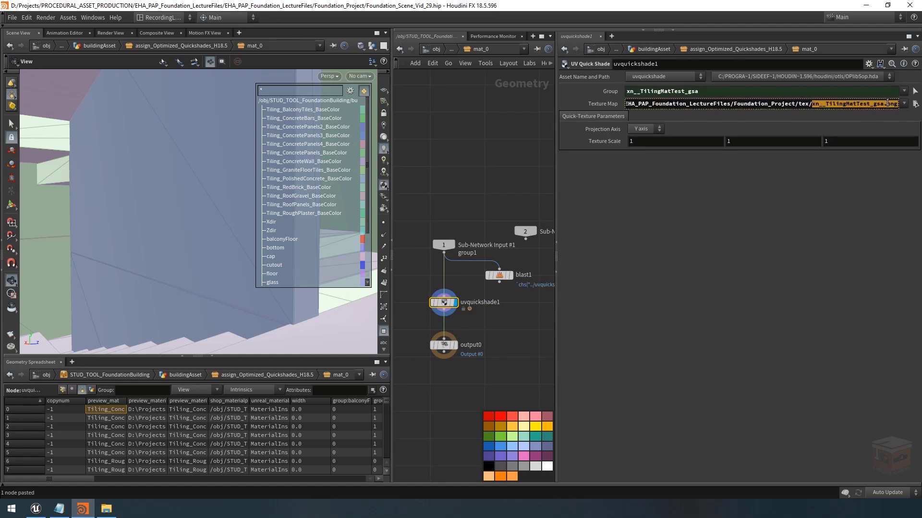
left_click(887, 104)
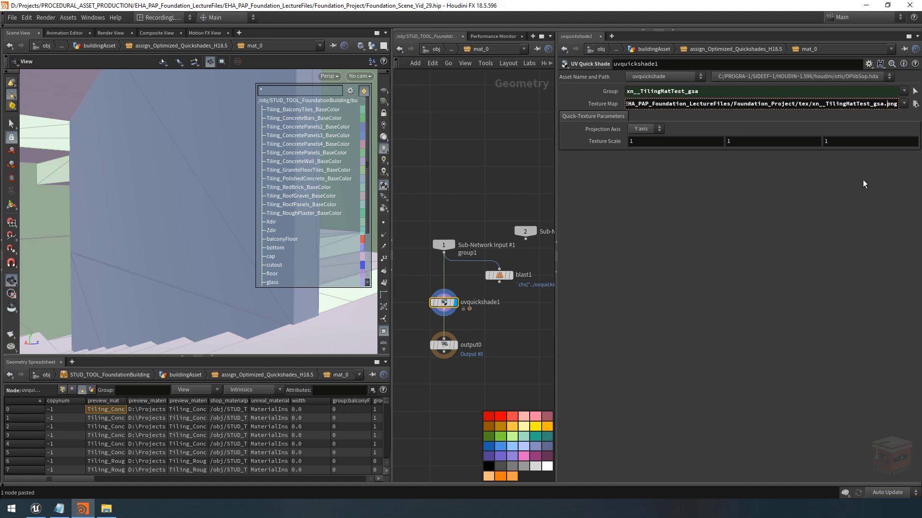
- Wrap the group reference in uvquickshade1's Texture Map expression with decode, making it `decode(chs("../group"))`
left_click(606, 102)
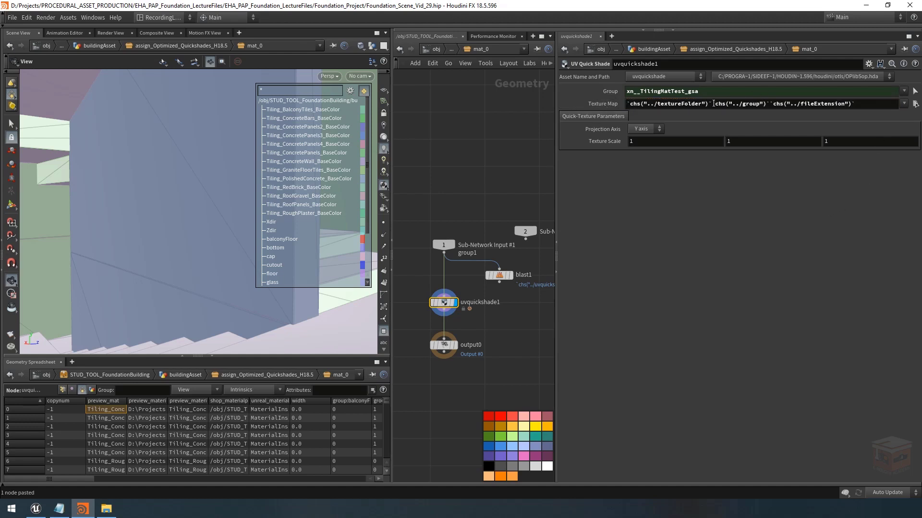
left_click(716, 105)
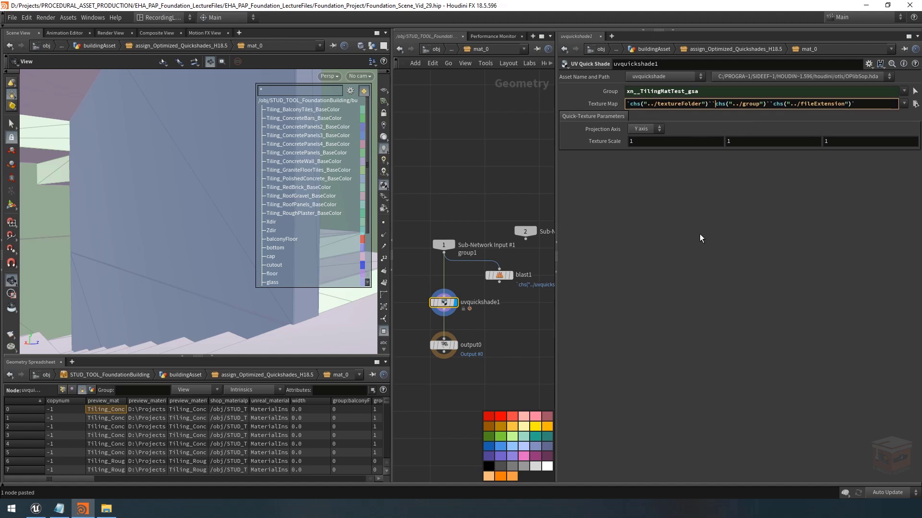
type("decode(")
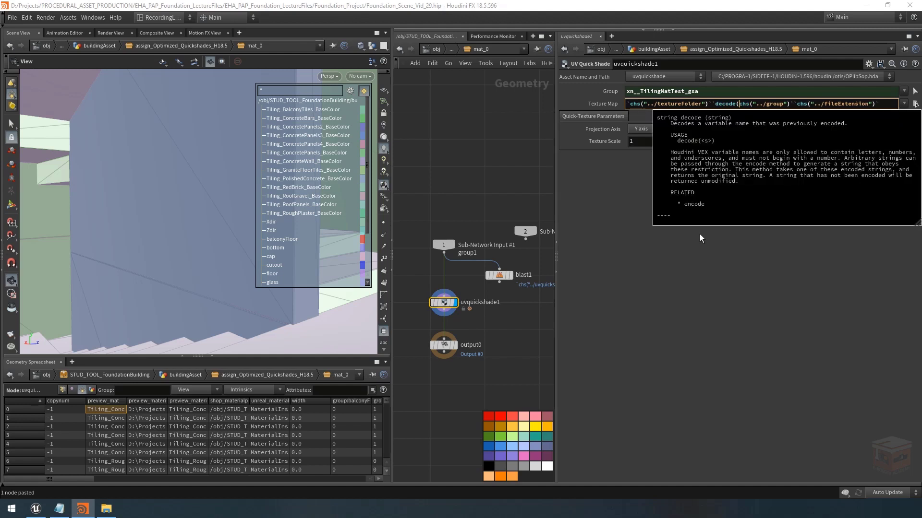
key("Right")
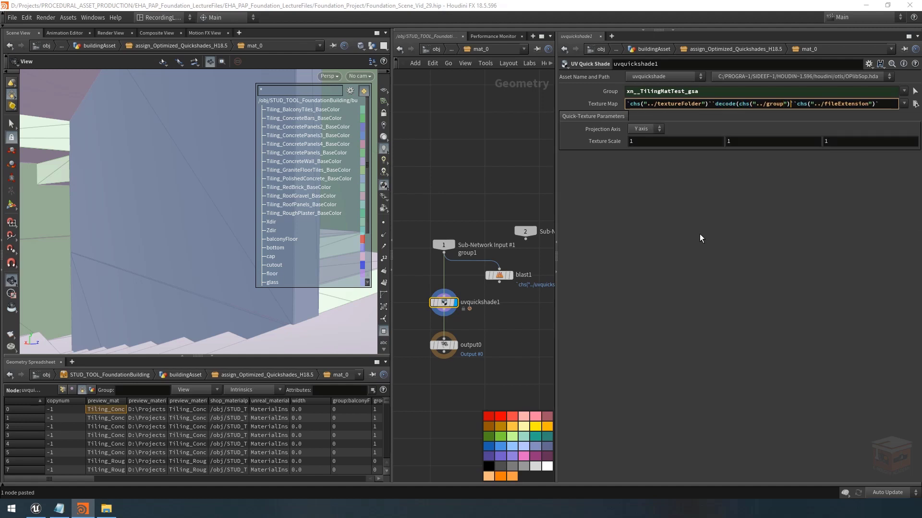
type(")")
key("Return")
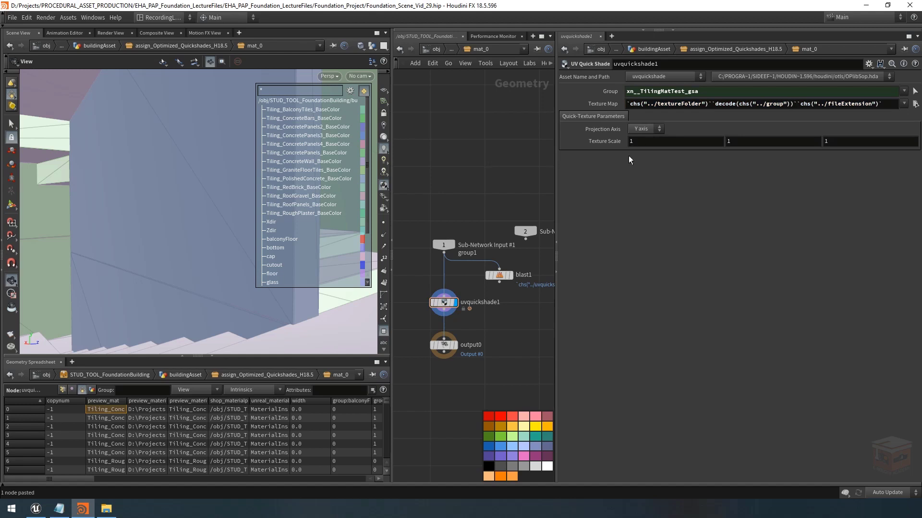
- Check the decoded file name at the end of uvquickshade1's evaluated Texture Map path
left_click(597, 104)
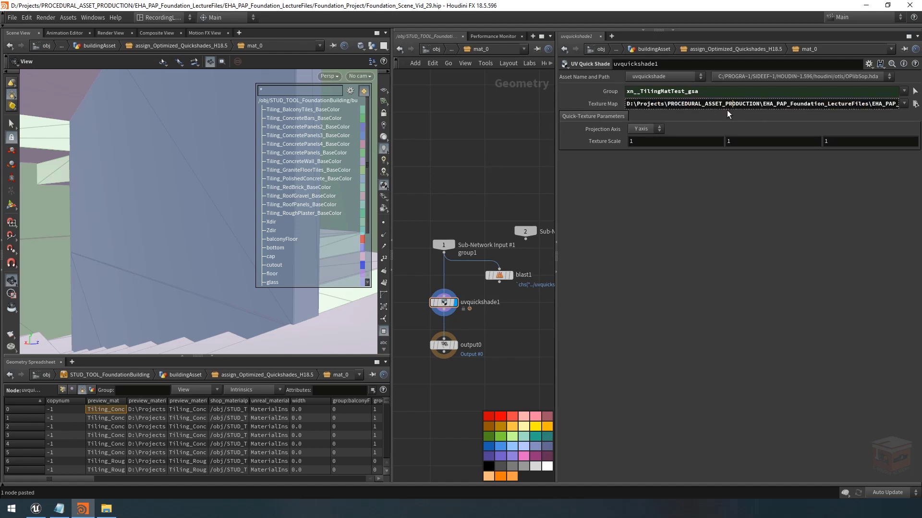
key("End")
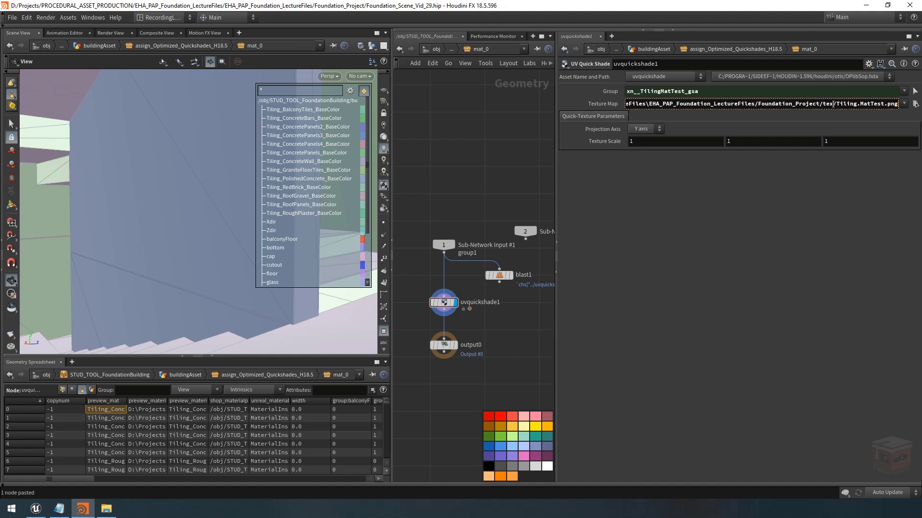
left_click_drag(836, 104, 917, 105)
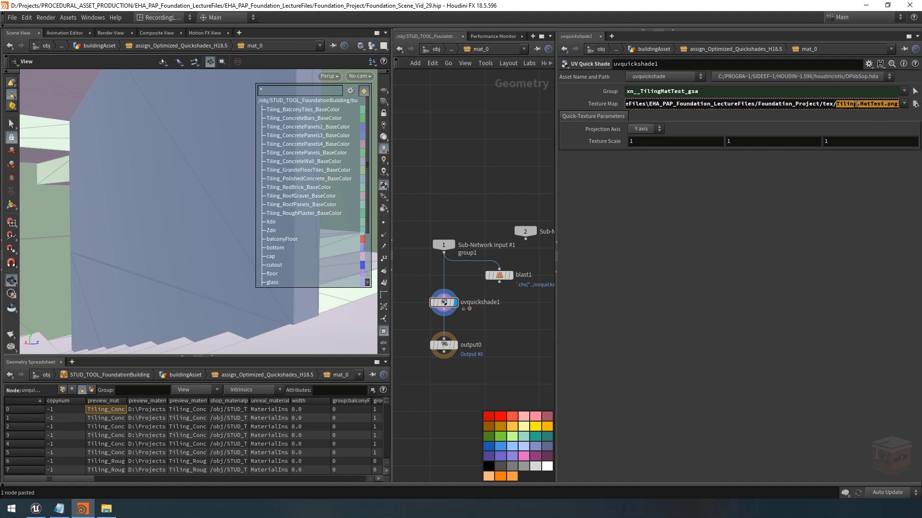
left_click(856, 104)
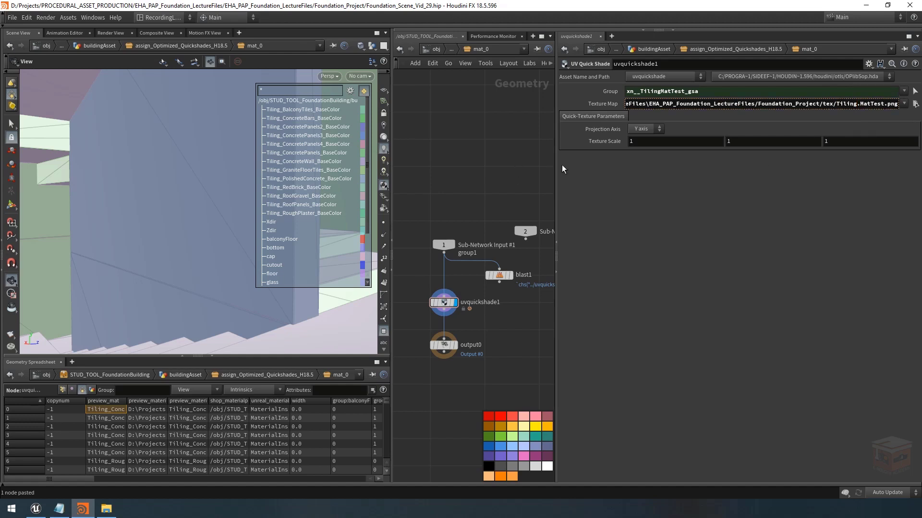
- Display output0 and delete the blast1 node from the mat_0 subnetwork
left_click(456, 348)
left_click(441, 348)
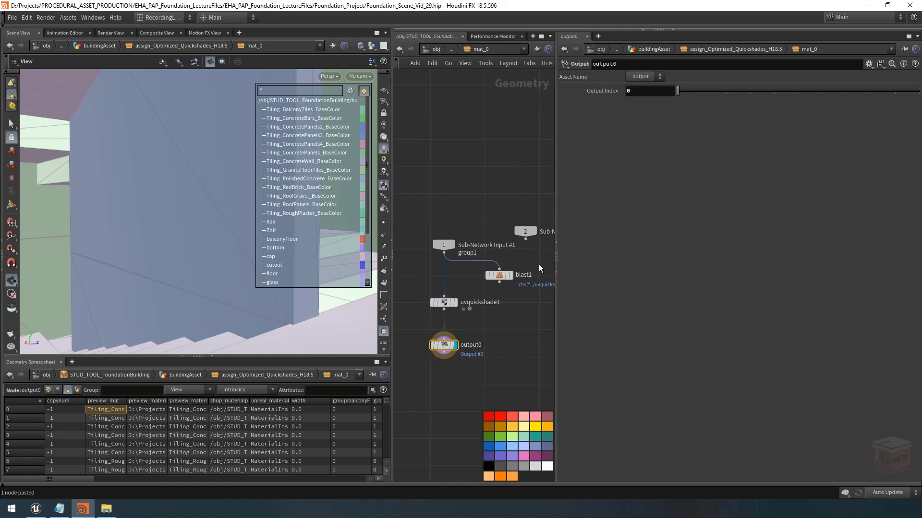
left_click(500, 275)
scroll(417, 327, "down", 2)
key("Delete")
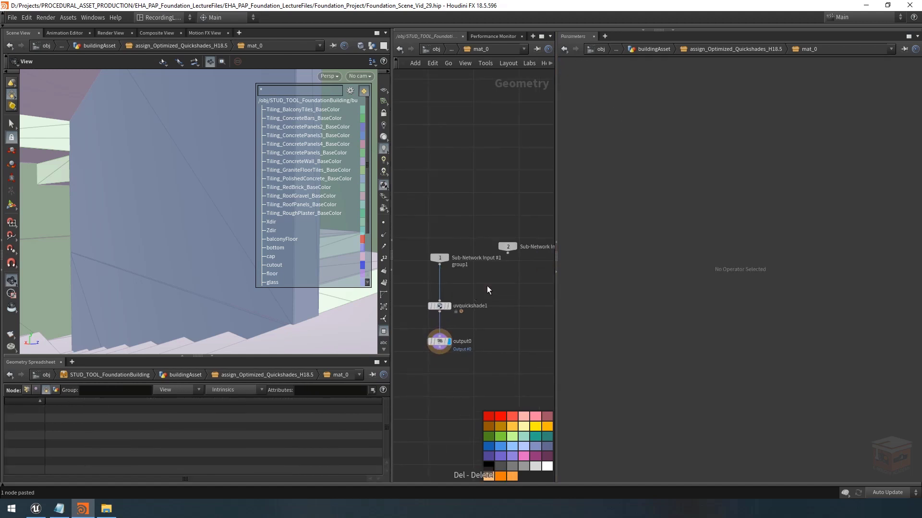
middle_click_drag(487, 287, 518, 275)
left_click(468, 331)
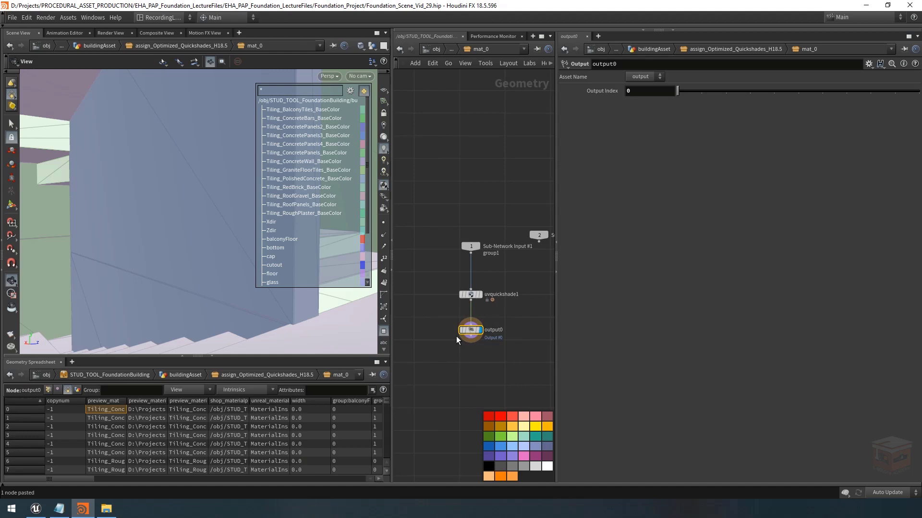
- Delete the group1 test node from assign_Optimized_Quickshades_H18.5 and move mat_0 up closer to partition_MaterialName_Into_Groups
left_click(452, 49)
left_click(472, 76)
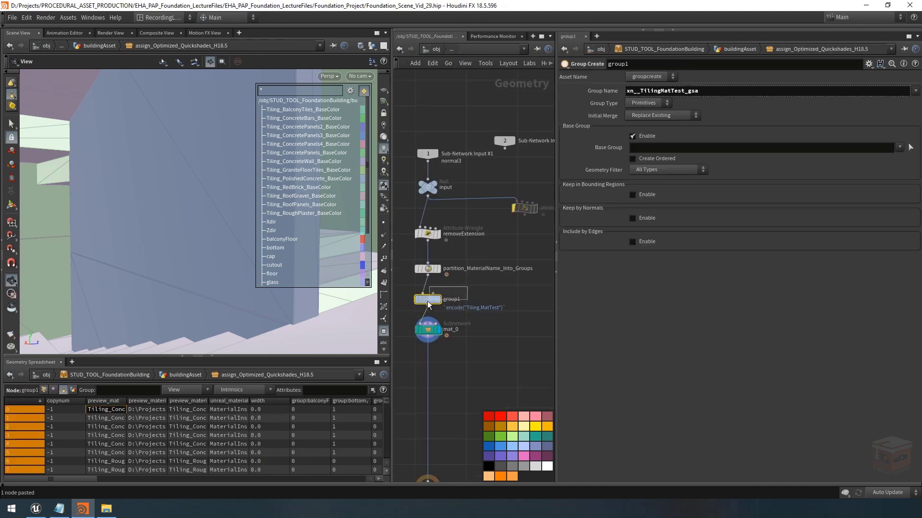
scroll(308, 240, "down", 2)
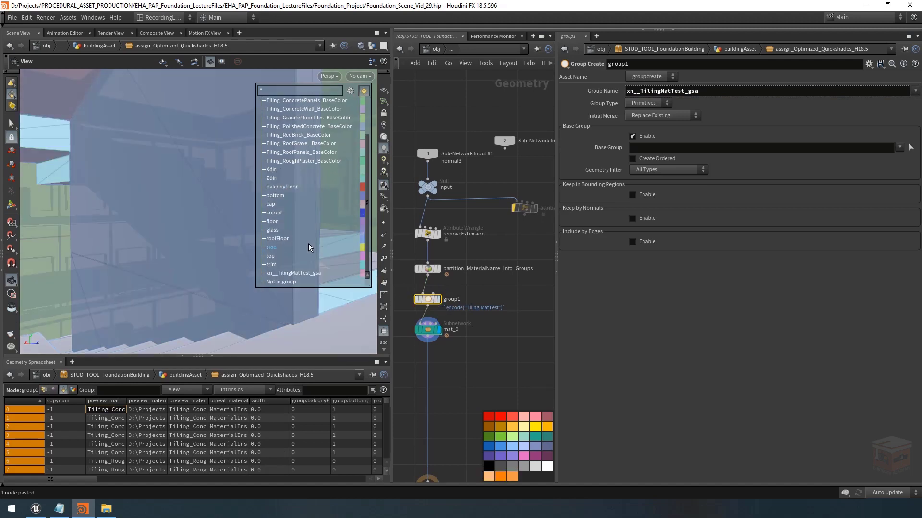
key("Delete")
left_click(427, 329)
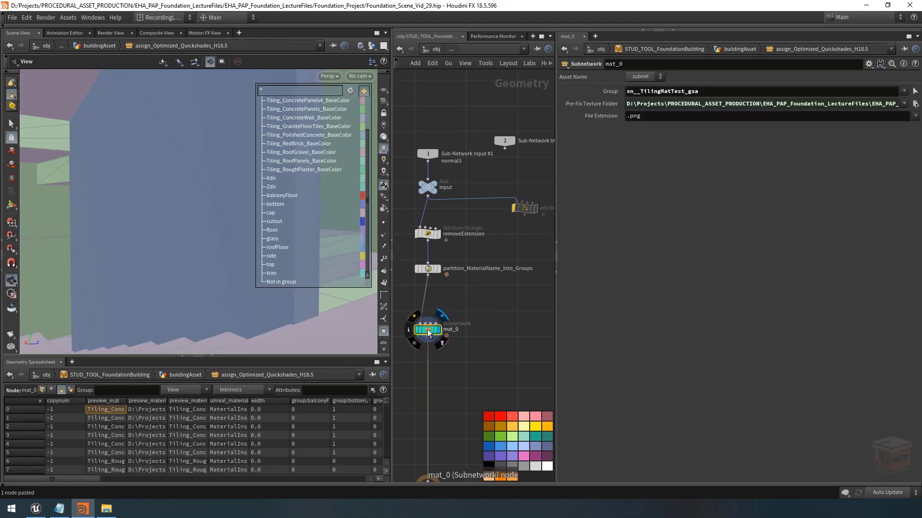
left_click_drag(427, 329, 427, 311)
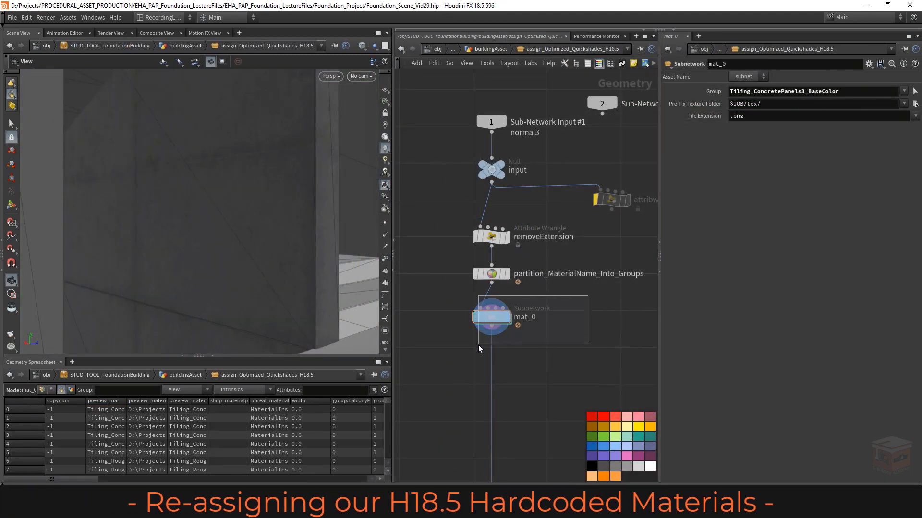
- Add Tiling_BalconyTiles_BaseColor to mat_0's Group parameter and open the group string for editing
scroll(506, 331, "down", 4)
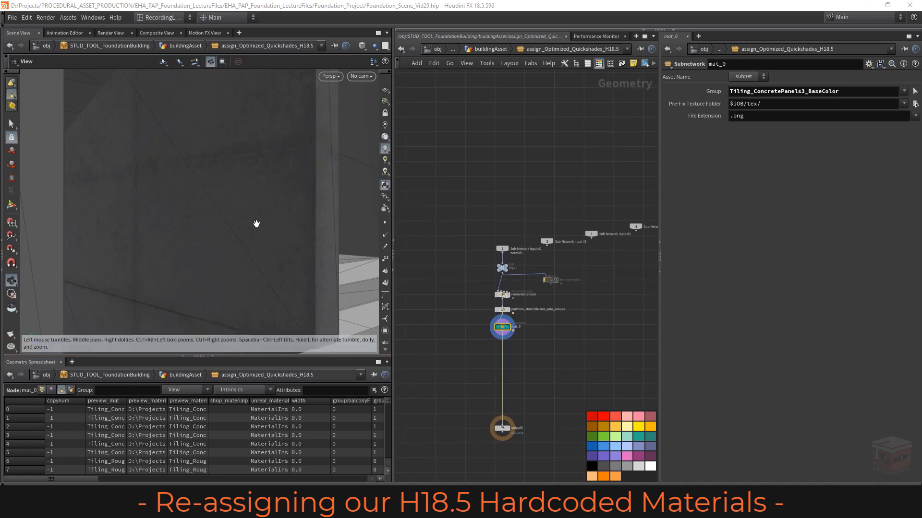
right_click_drag(279, 219, 136, 175)
middle_click_drag(254, 174, 270, 140)
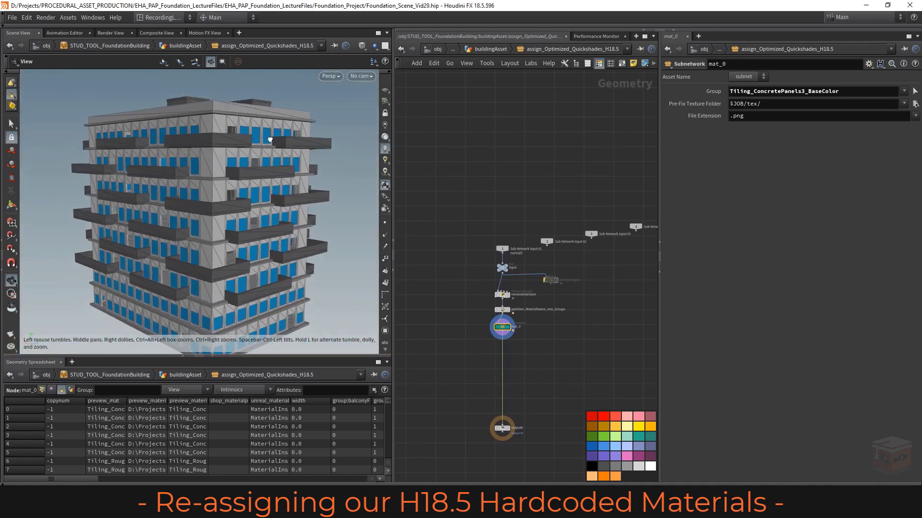
left_click_drag(270, 140, 230, 182)
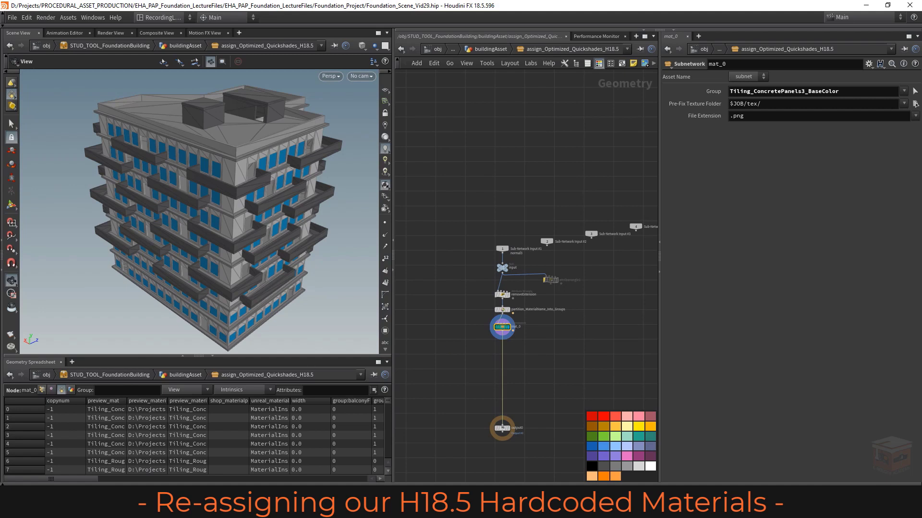
left_click(903, 91)
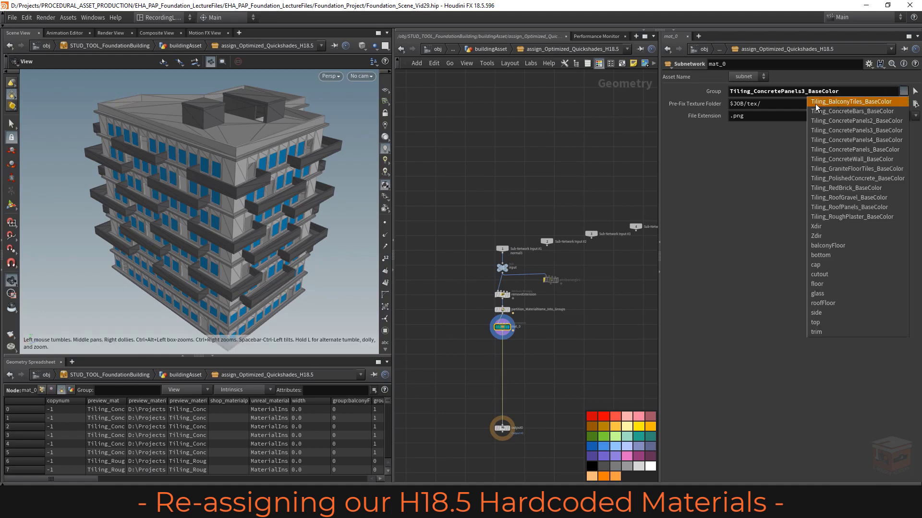
left_click(857, 102)
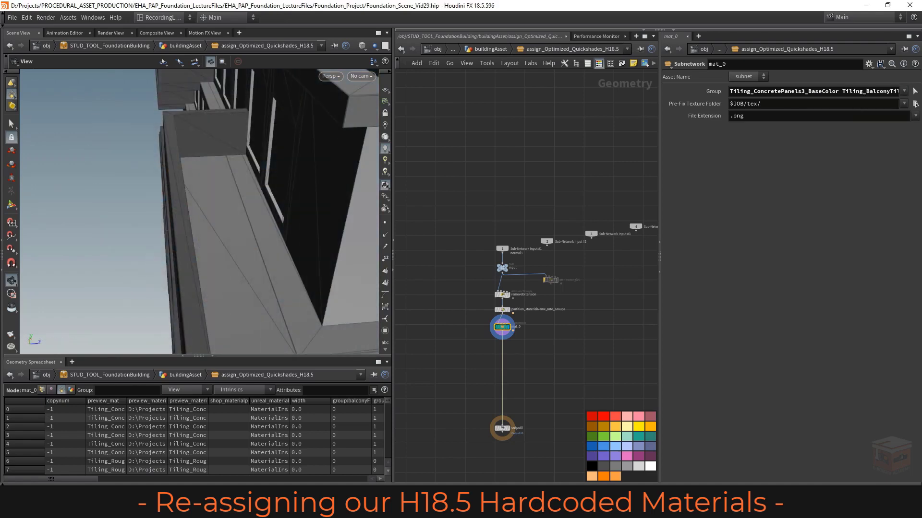
key("alt+e")
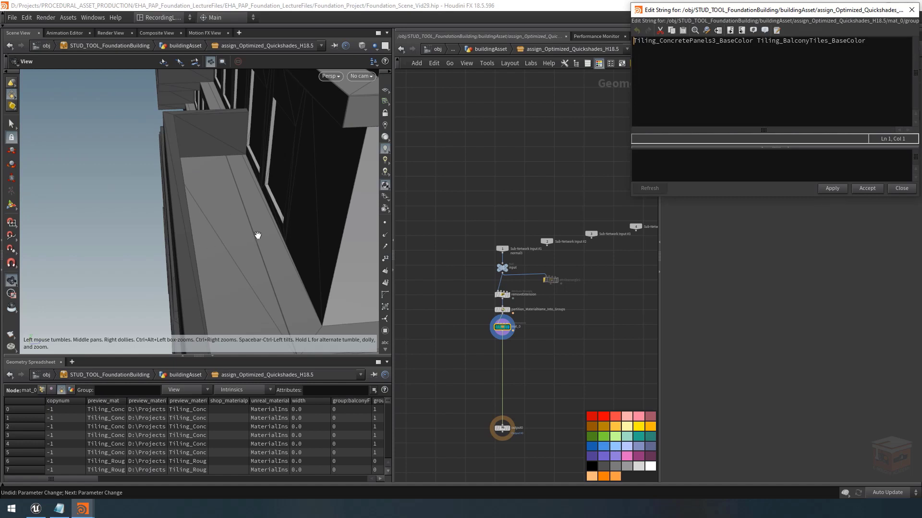
- Display partition_MaterialName_Into_Groups and view the building before mat_0's material is applied
scroll(502, 316, "up", 5)
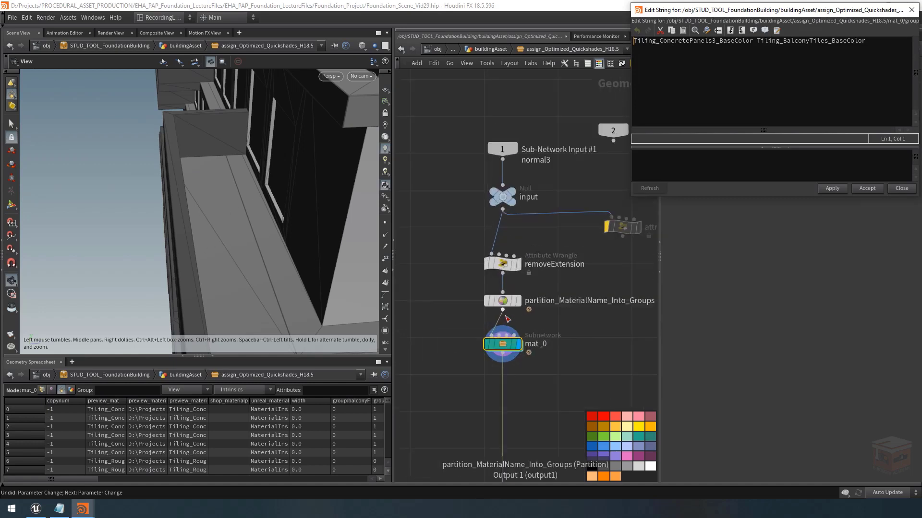
left_click(502, 301)
middle_click_drag(536, 314, 512, 312)
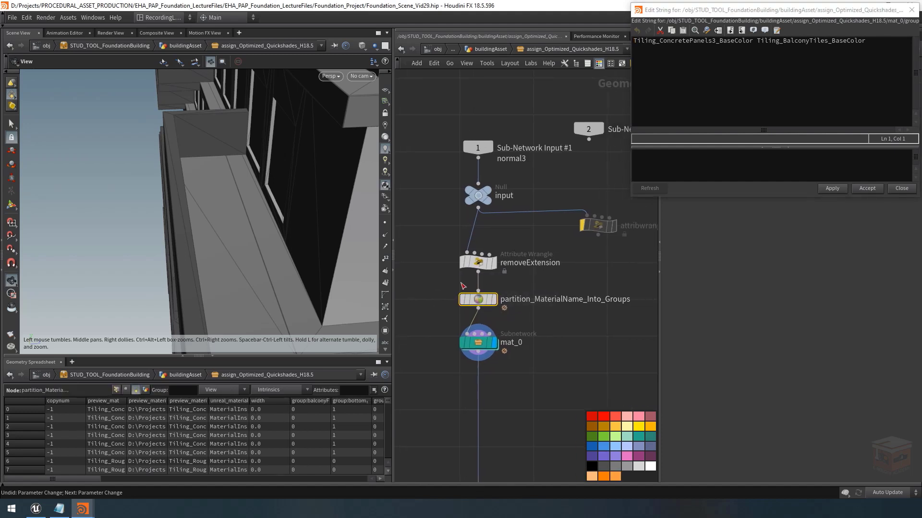
left_click(494, 300)
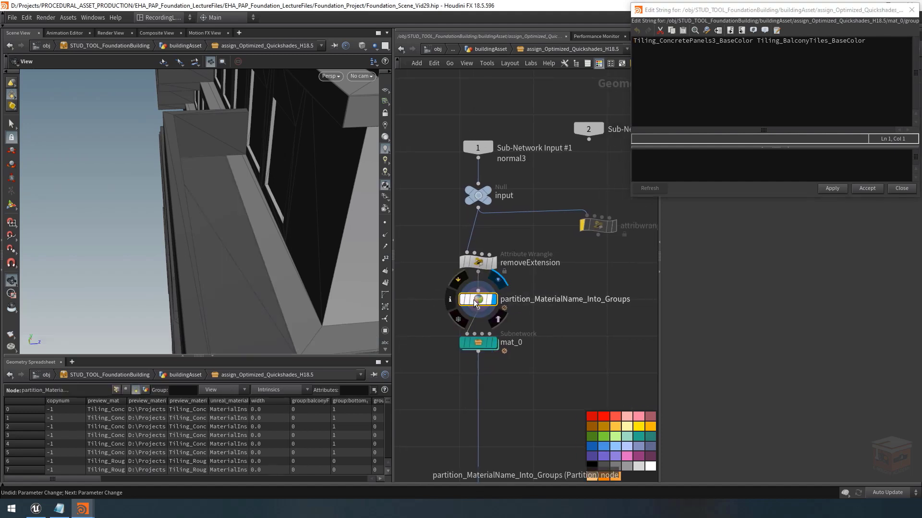
scroll(260, 204, "down", 5)
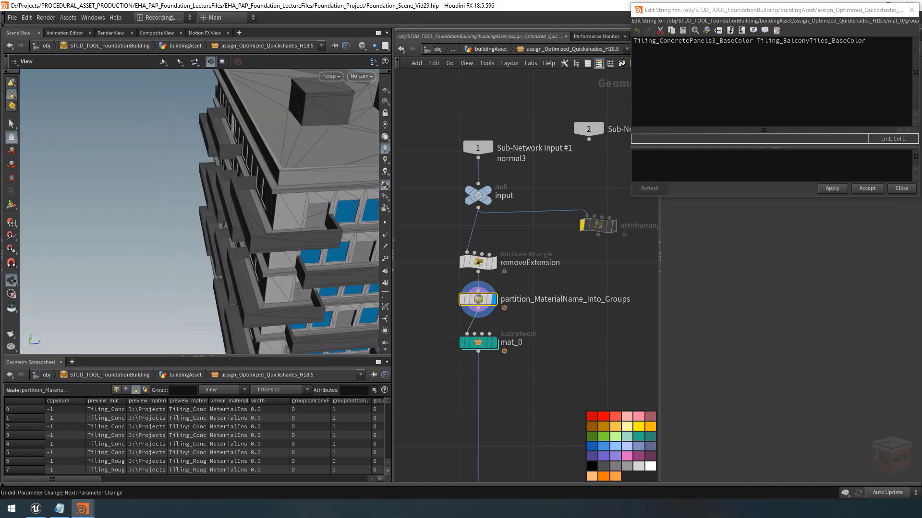
left_click_drag(130, 191, 222, 203)
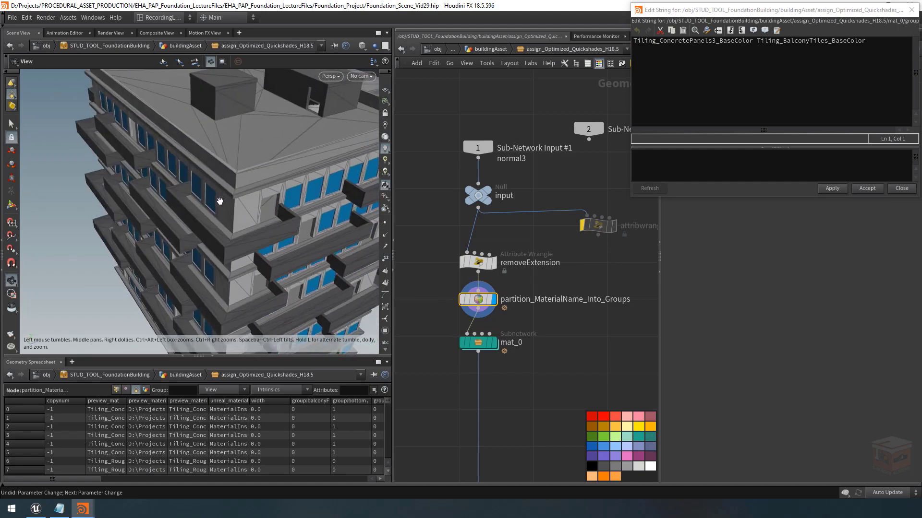
- Remove Tiling_ConcretePanels3_BaseColor from mat_0's Group string, keeping only Tiling_BalconyTiles_BaseColor, and accept the edit
left_click(479, 342)
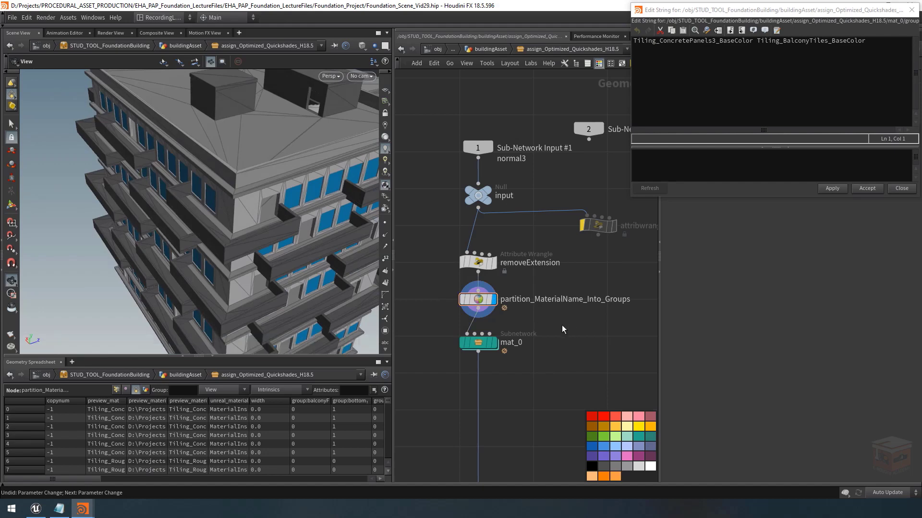
double_click(752, 42)
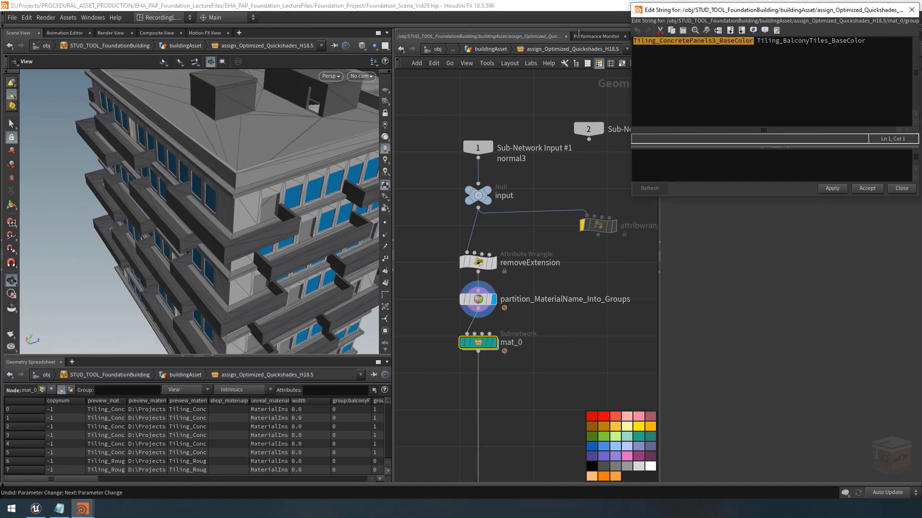
key("BackSpace")
key("Delete")
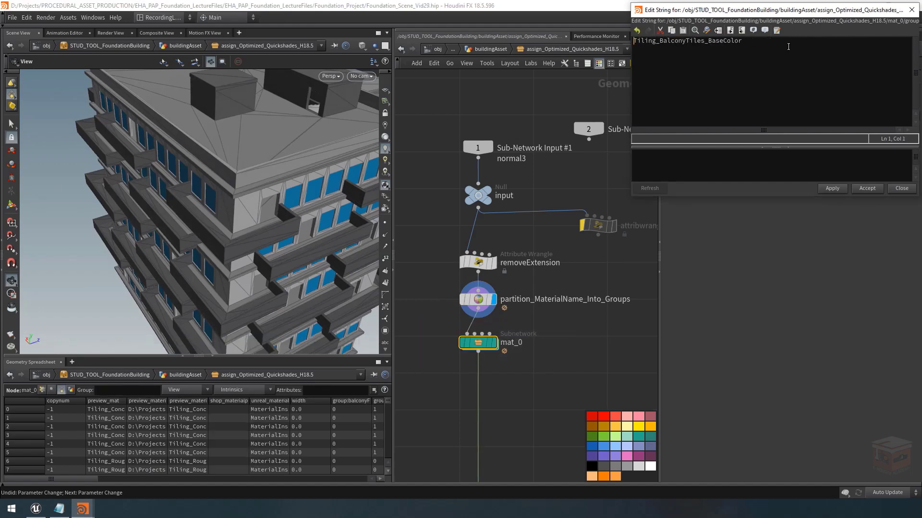
key("ctrl+a")
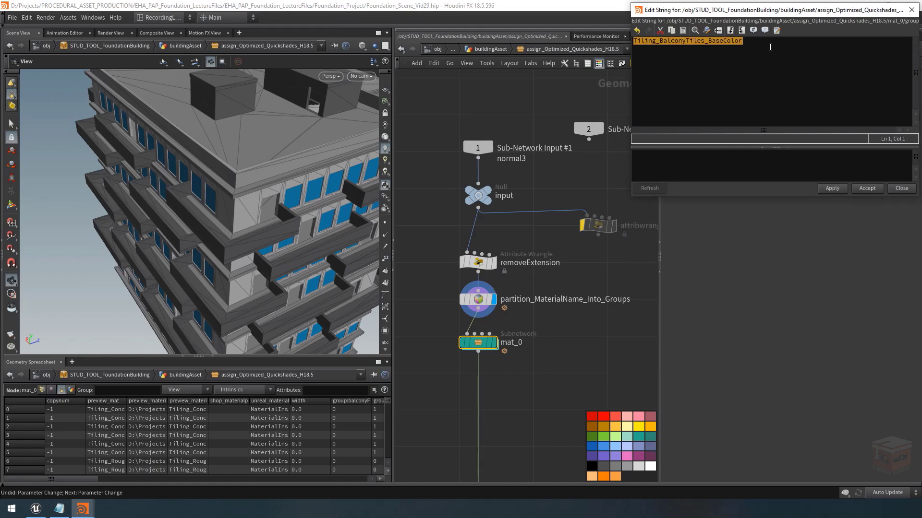
left_click(867, 188)
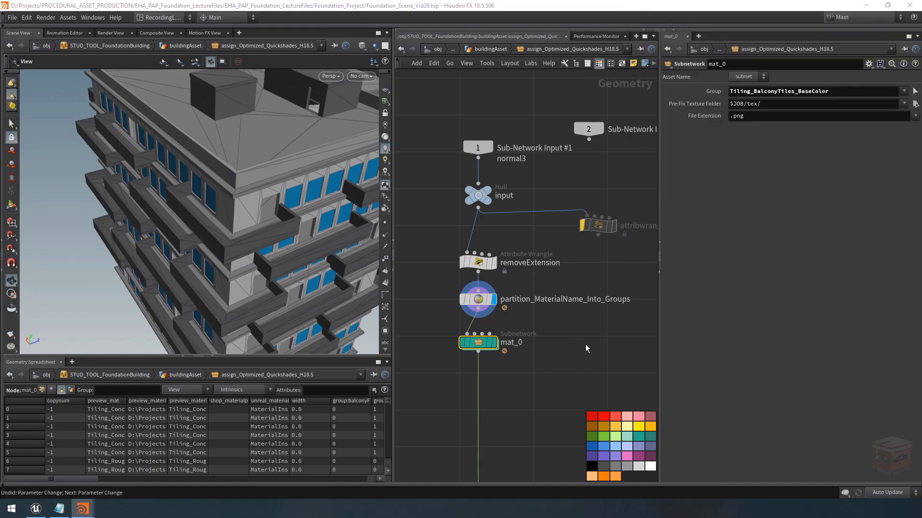
- Display mat_0 and examine the texture on a balcony floor up close
left_click(494, 342)
left_click_drag(221, 220, 218, 233)
right_click_drag(218, 233, 340, 251)
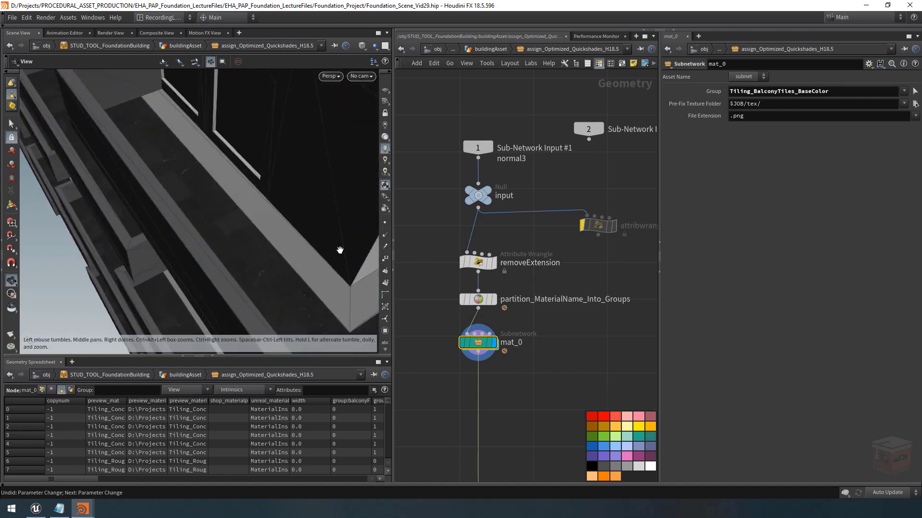
left_click_drag(256, 236, 226, 206)
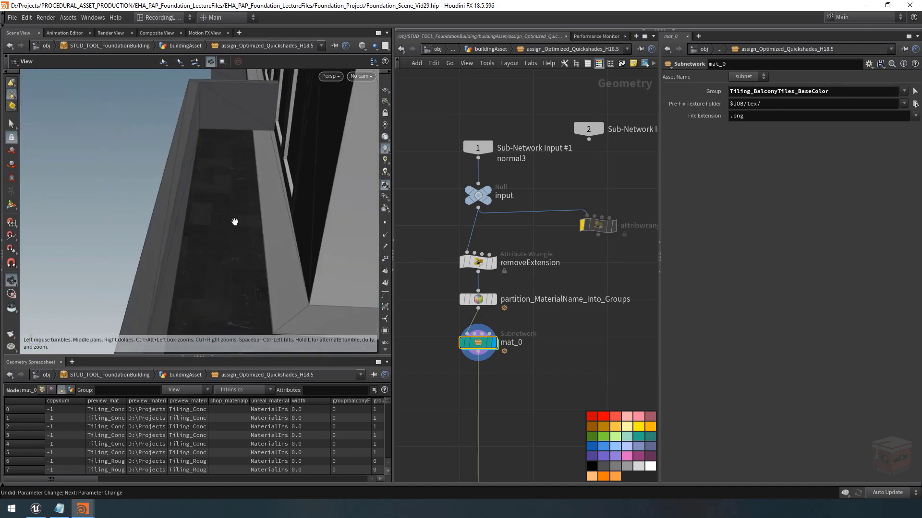
right_click_drag(248, 214, 6, 185)
middle_click_drag(275, 201, 159, 178)
left_click_drag(192, 179, 288, 204)
- Duplicate the mat_0 subnetwork and insert the copy on the wire between mat_0 and output0
scroll(523, 379, "down", 3)
middle_click_drag(523, 379, 526, 316)
key("ctrl+c")
key("ctrl+v")
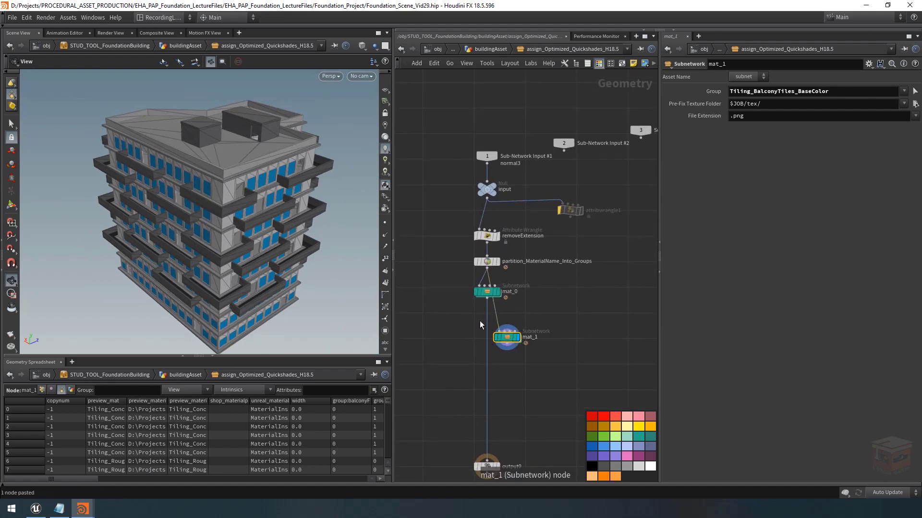
left_click(509, 342)
left_click_drag(509, 342, 489, 321)
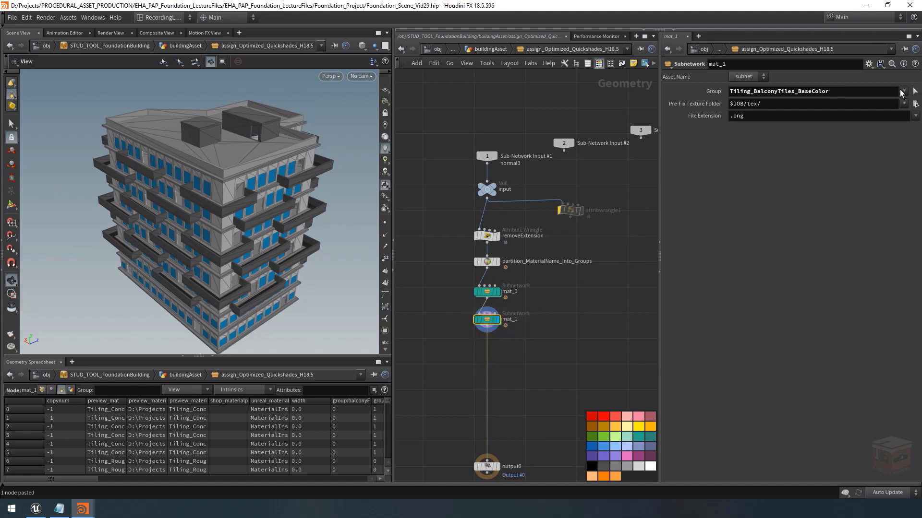
- Set mat_1's Group to Tiling_ConcreteBars_BaseColor in place of Tiling_BalconyTiles_BaseColor
left_click(904, 91)
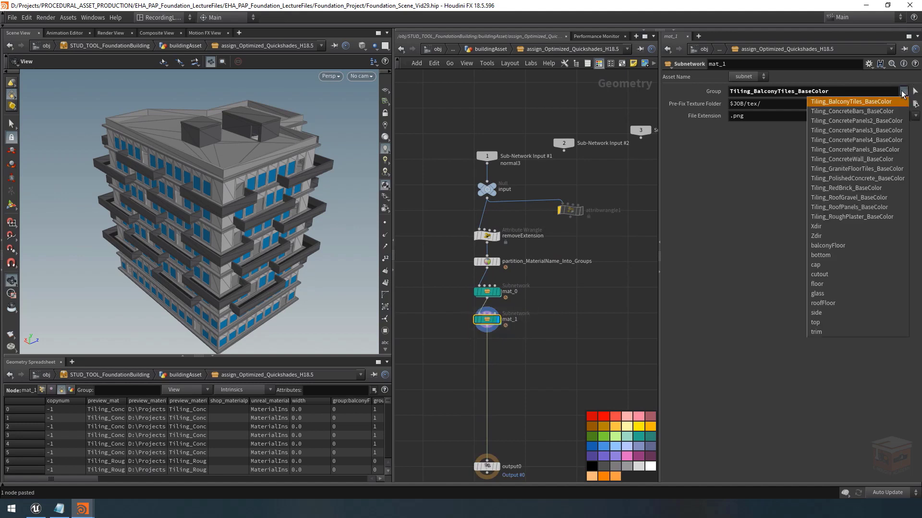
left_click(867, 111, "ctrl")
left_click_drag(832, 91, 728, 92)
key("BackSpace")
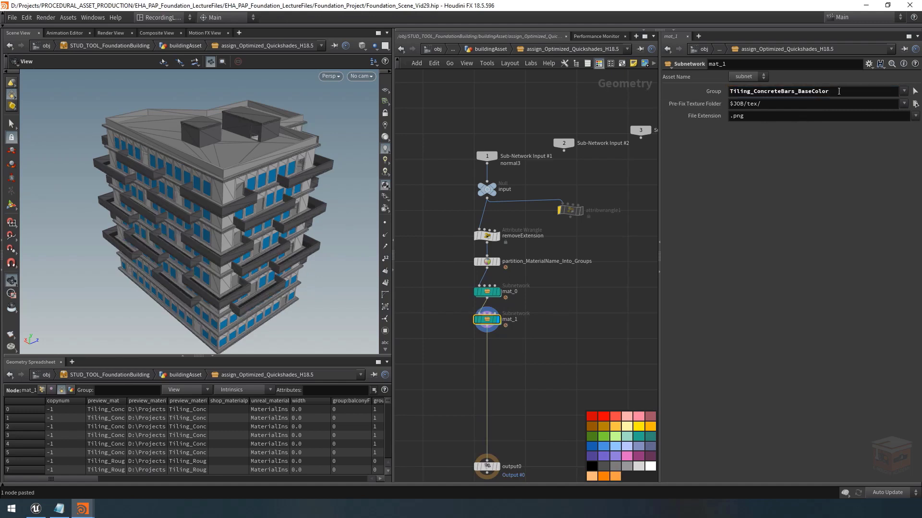
left_click(904, 92)
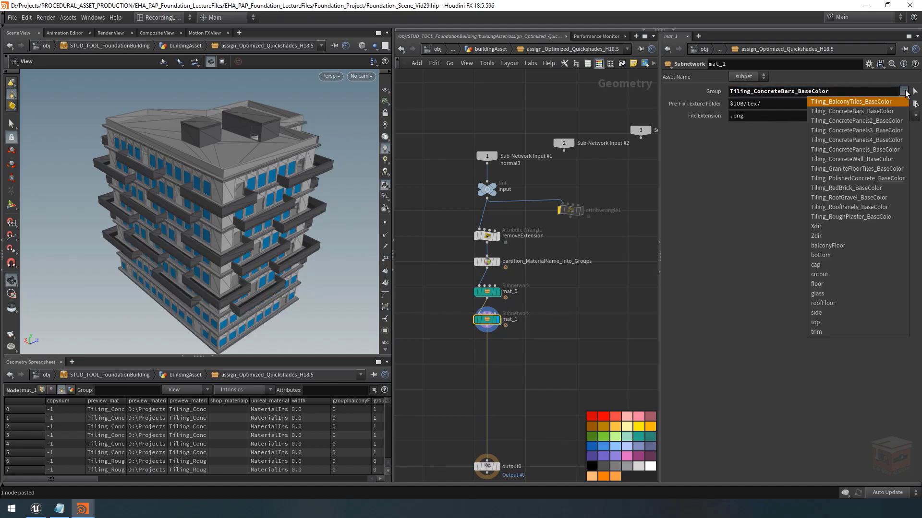
left_click(905, 93)
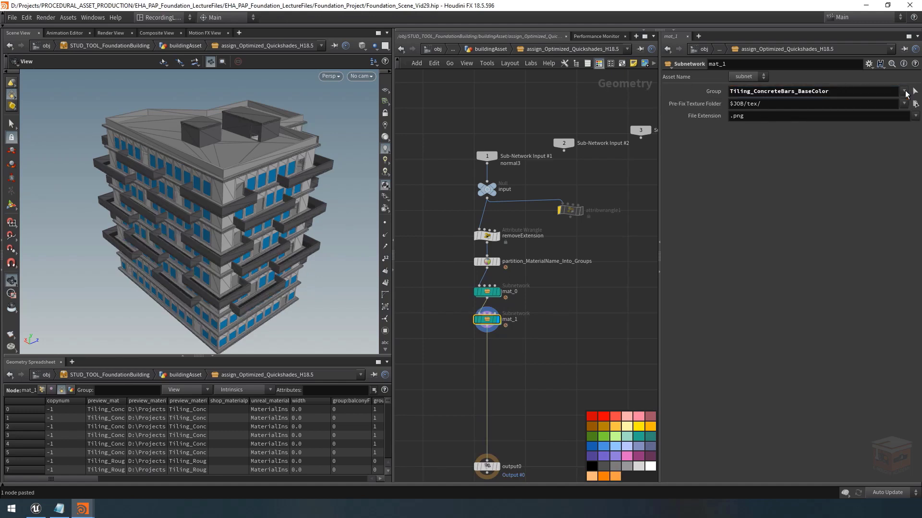
- Change the menu type of mat_1's Group parameter to Replace (Field + Single Selection Menu) in its parameter interface
left_click(668, 65)
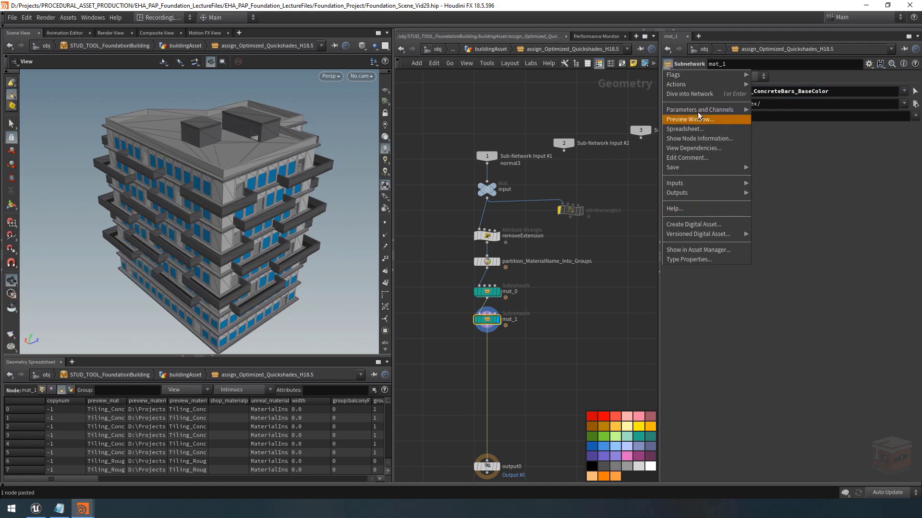
mouse_move(703, 109)
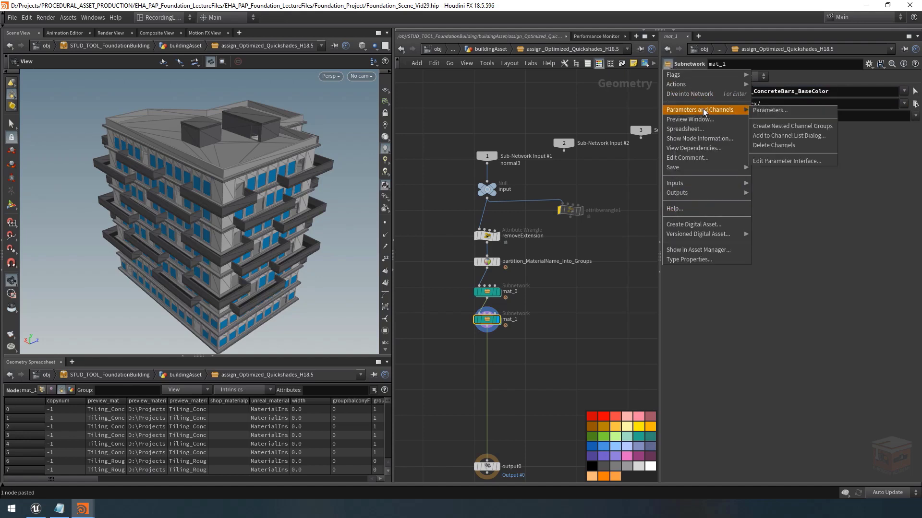
left_click(774, 161)
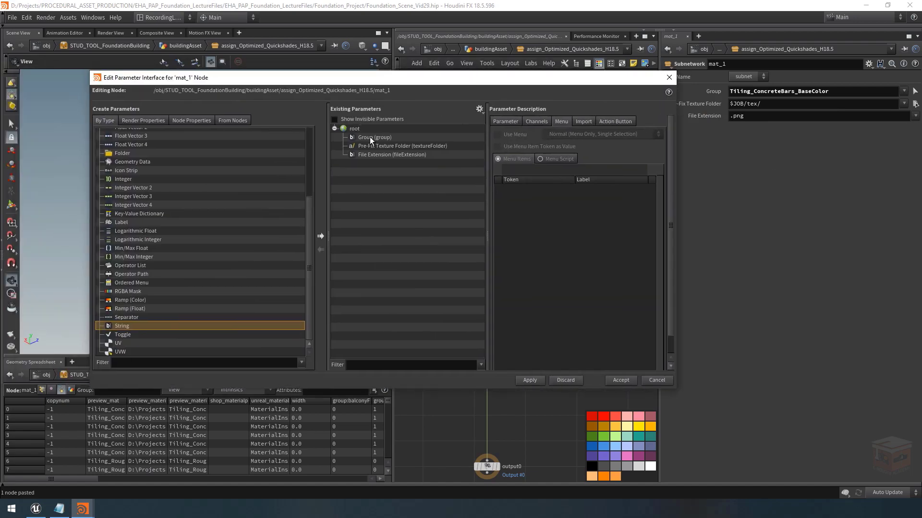
left_click(336, 136)
left_click(591, 135)
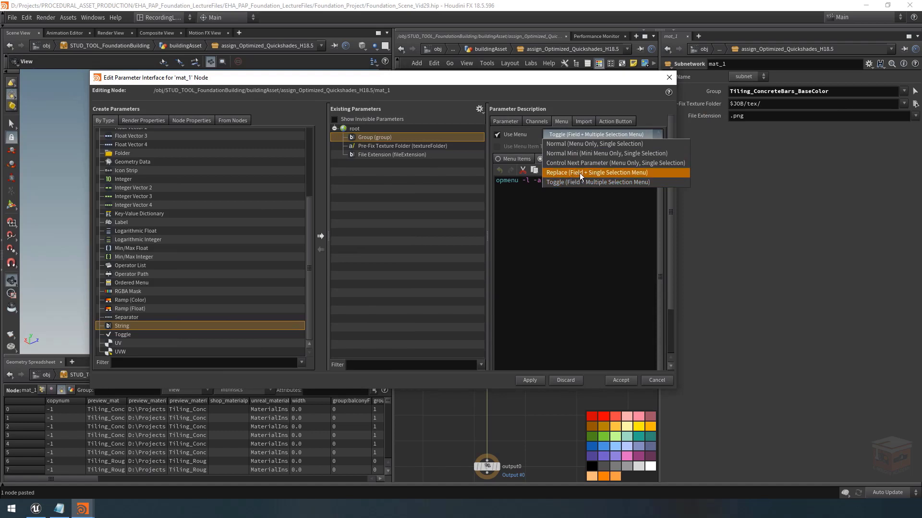
left_click(645, 172)
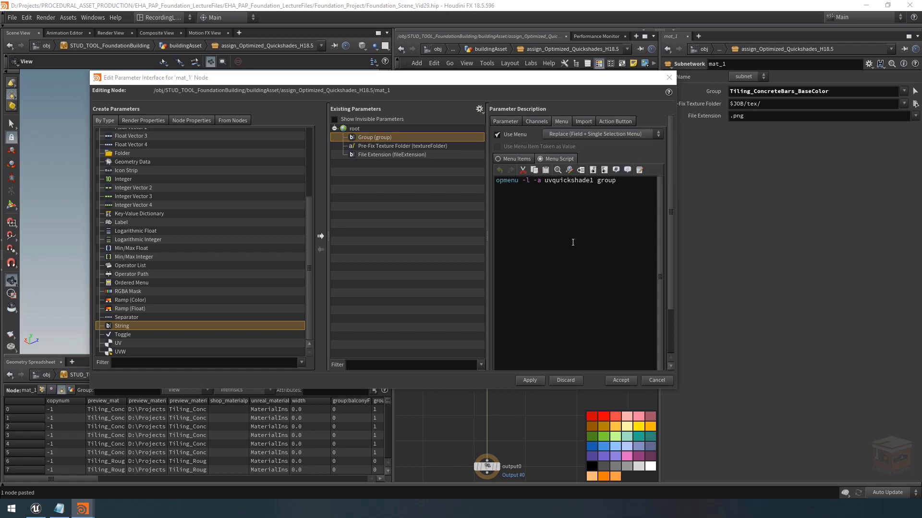
left_click(624, 381)
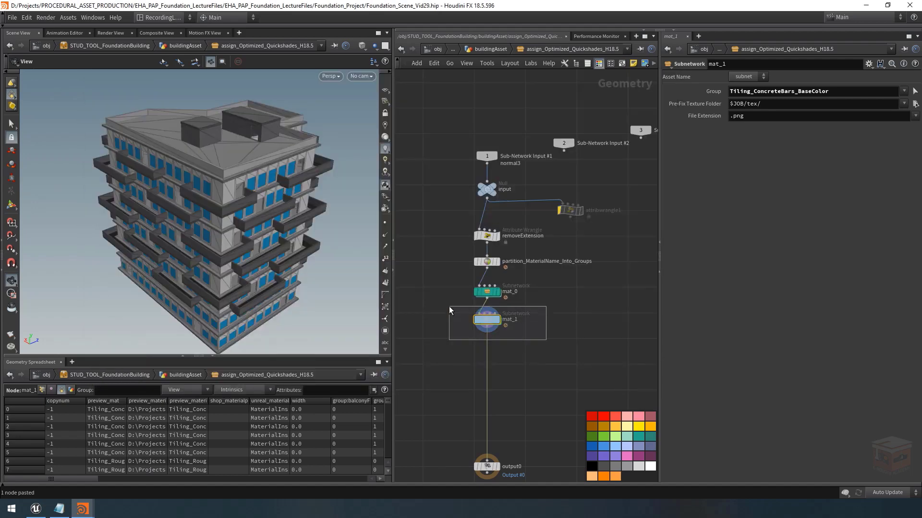
- Test mat_1's Group menu by choosing Tiling_ConcretePanels2_BaseColor, Tiling_ConcretePanels4_BaseColor and Tiling_ConcreteBars_BaseColor in turn
left_click(903, 91)
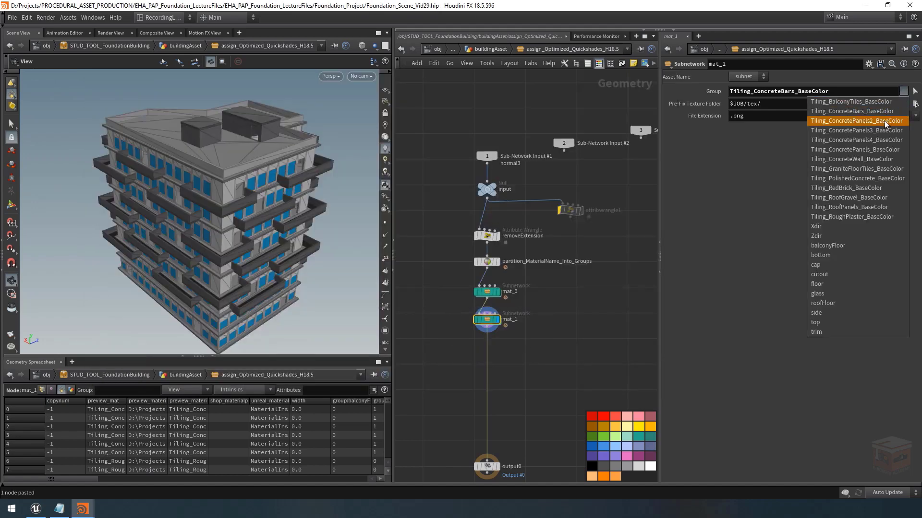
left_click(886, 122)
left_click(903, 92)
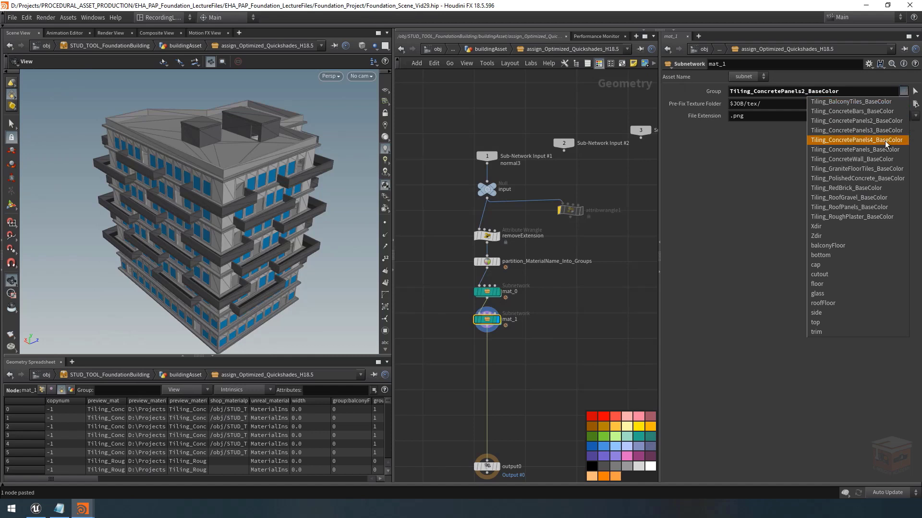
left_click(893, 140)
left_click(903, 91)
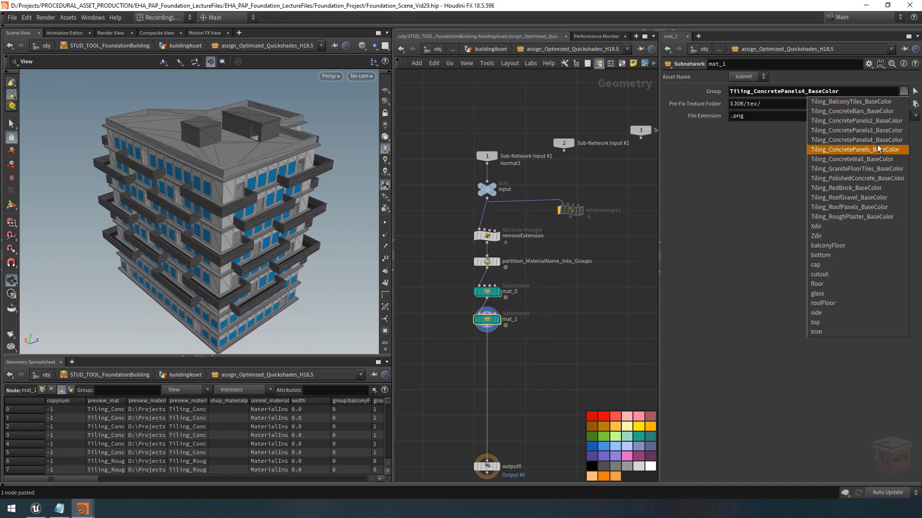
left_click(862, 112)
- Change the menu type of mat_0's Group parameter to Replace (Field + Single Selection Menu) in its parameter interface
scroll(492, 297, "up", 2)
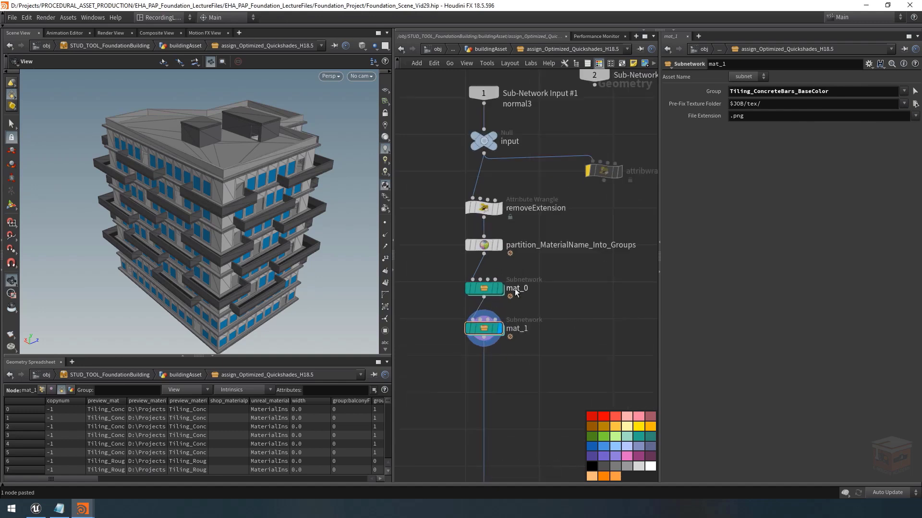
left_click(491, 293)
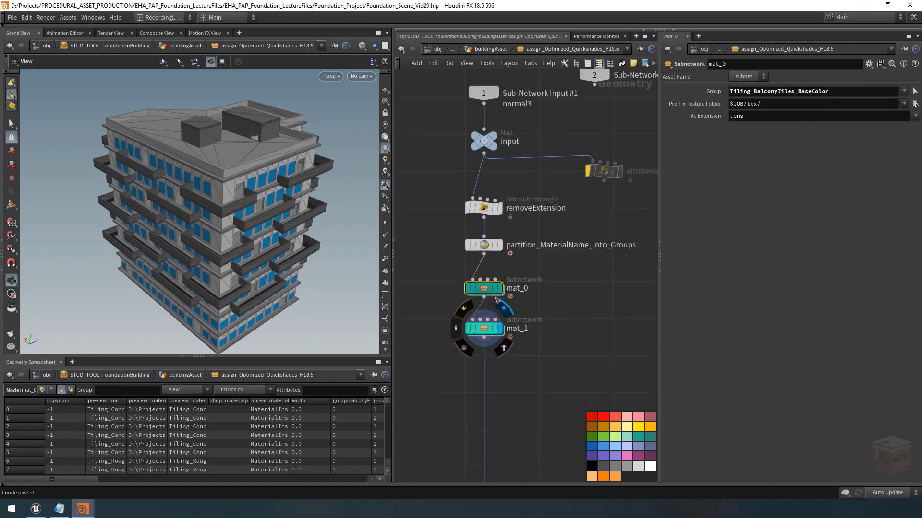
left_click_drag(485, 331, 484, 335)
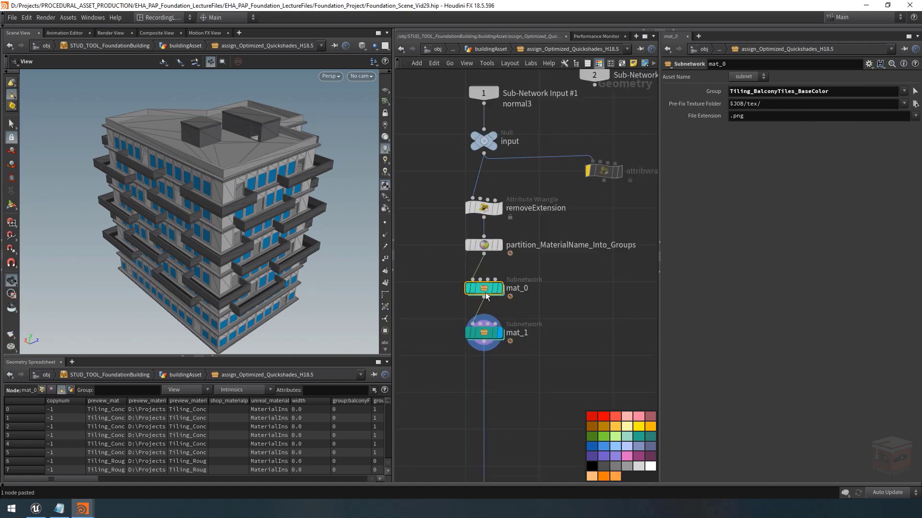
right_click(486, 293)
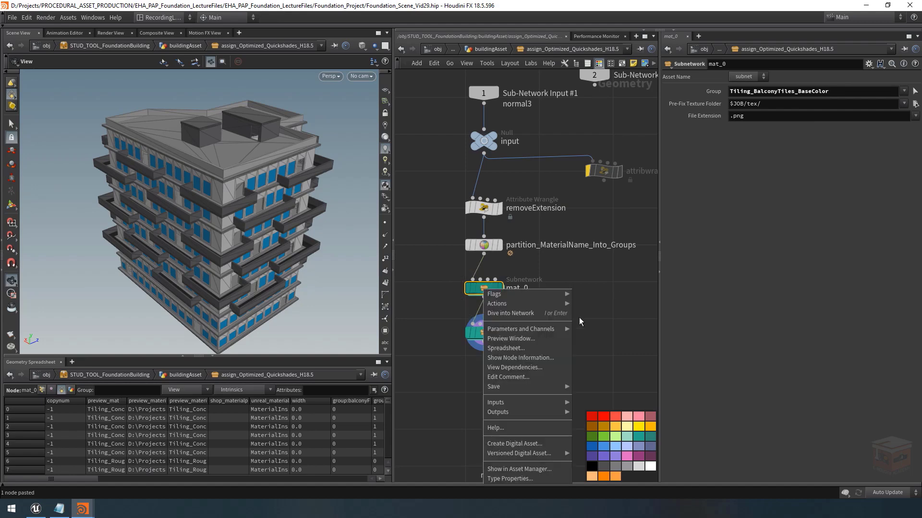
mouse_move(556, 329)
left_click(636, 379)
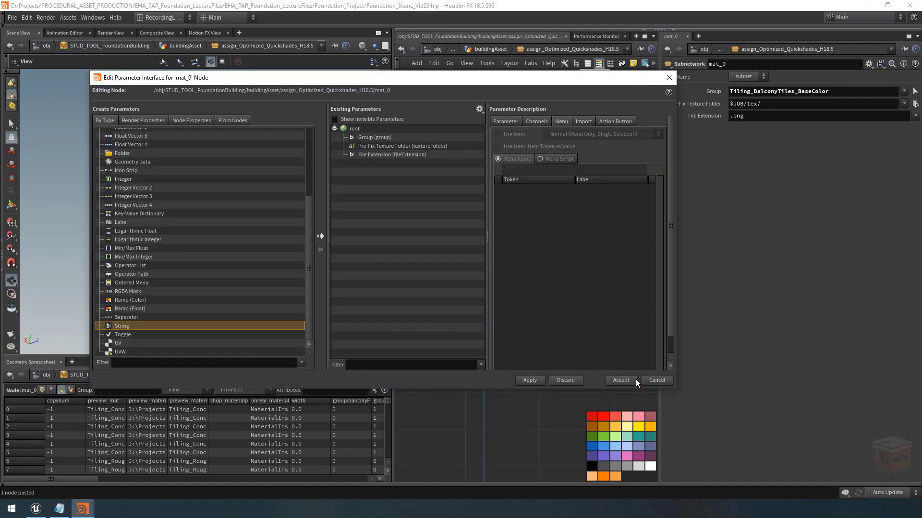
left_click(377, 138)
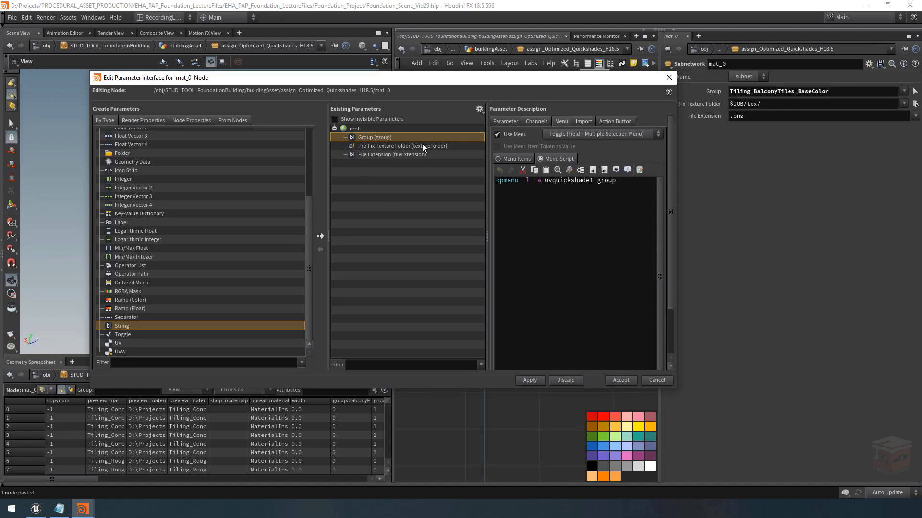
left_click(583, 132)
left_click(597, 173)
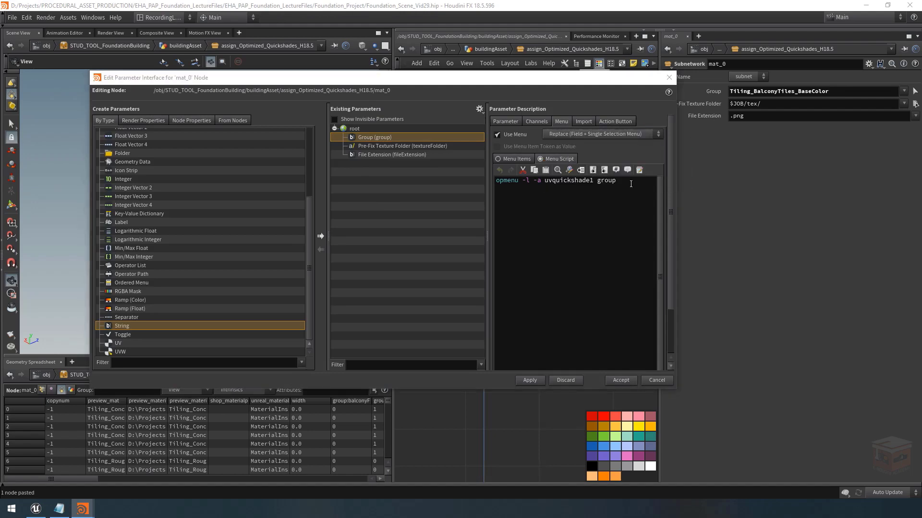
left_click(621, 380)
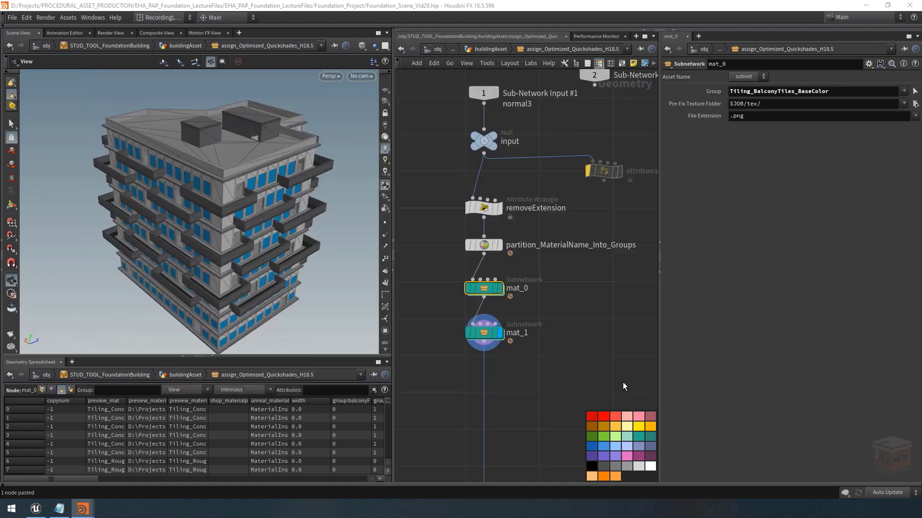
- Duplicate mat_1, insert the copy on the wire between mat_1 and output0, and set its Group to Tiling_ConcretePanels2_BaseColor
left_click(561, 364)
mouse_move(537, 293)
middle_mouse_down()
mouse_move(571, 266)
mouse_move(535, 264)
middle_mouse_up()
scroll(538, 269, "down", 2)
left_click_drag(566, 274, 437, 322)
left_click_drag(490, 299, 491, 296)
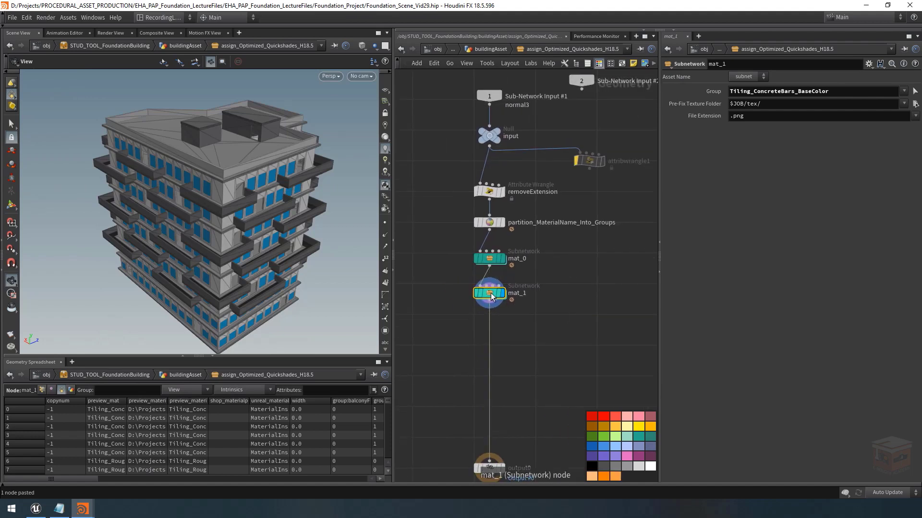
middle_click_drag(490, 296, 484, 266)
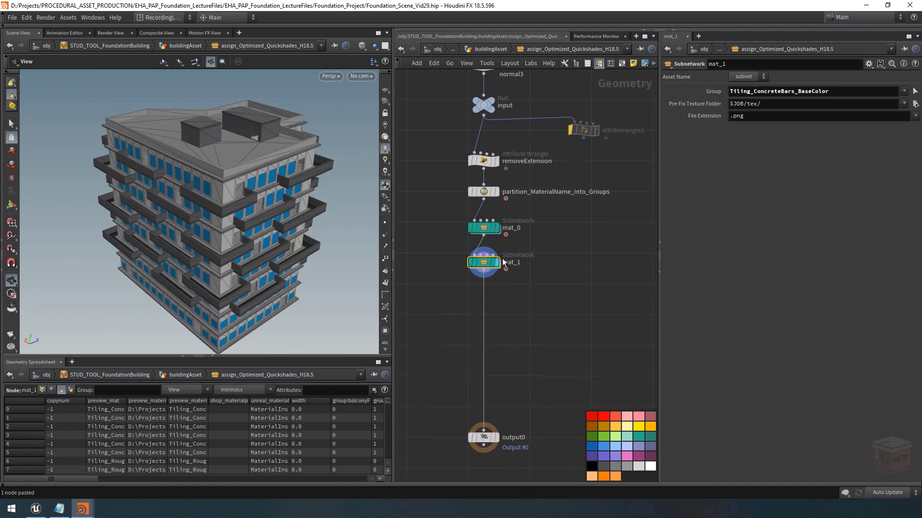
left_click_drag(483, 266, 486, 263)
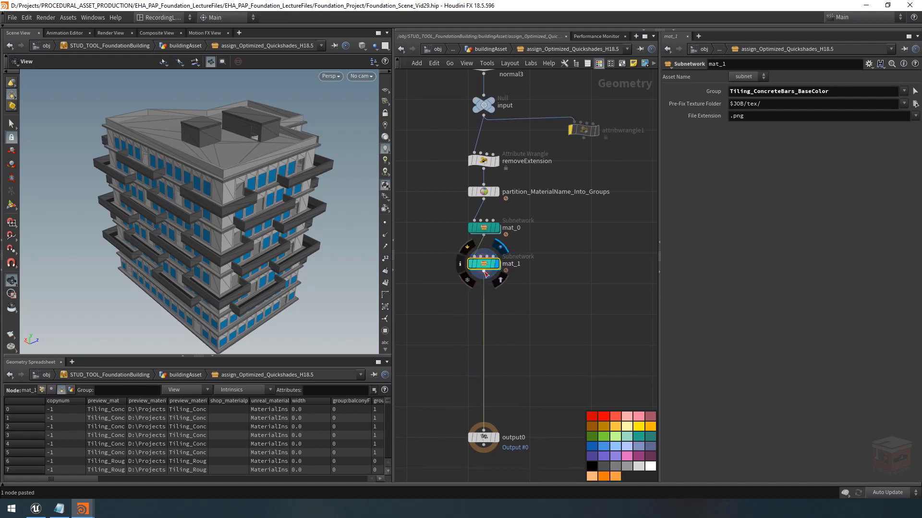
left_click_drag(536, 291, 435, 257)
middle_click_drag(554, 300, 553, 284)
key("ctrl+c")
key("ctrl+v")
left_click_drag(484, 287, 509, 307)
left_click_drag(510, 307, 482, 284)
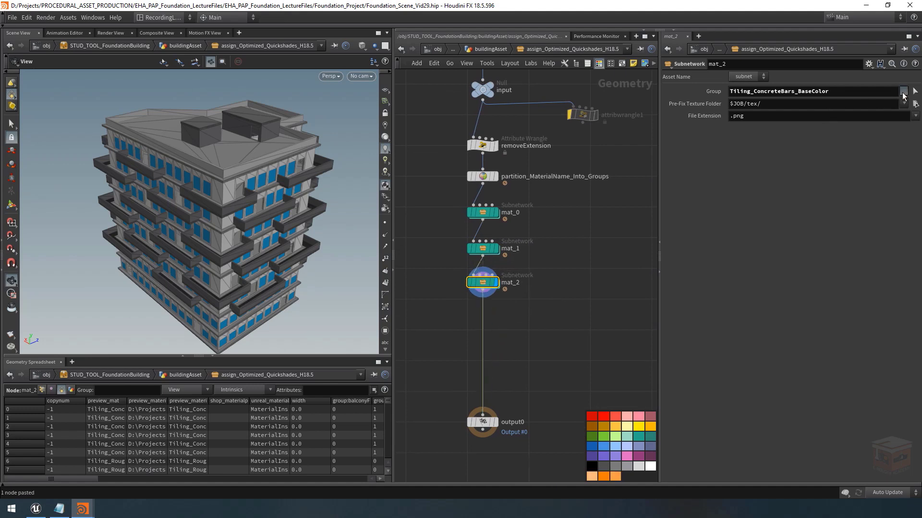
left_click(903, 90)
left_click(857, 122)
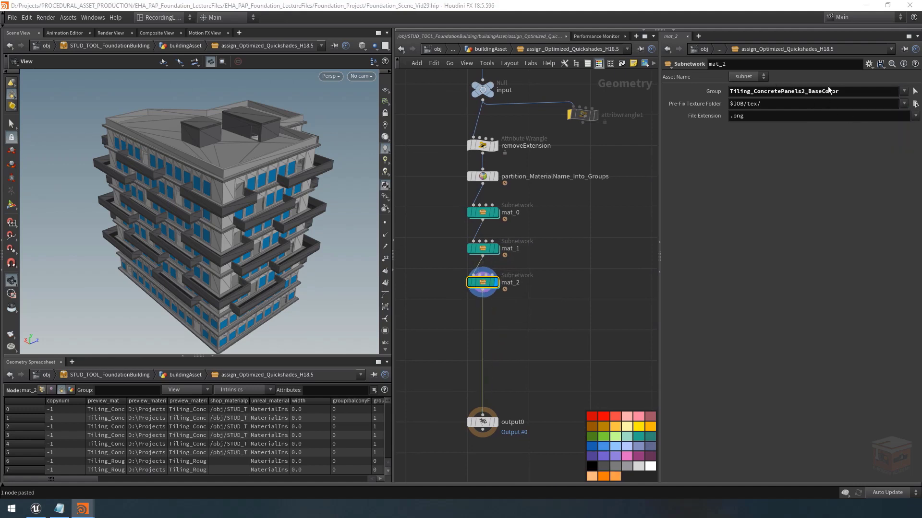
- Duplicate mat_0, mat_1 and mat_2 together and insert the three copies on the wire between mat_2 and output0
left_click_drag(537, 322, 466, 206)
key("ctrl+c")
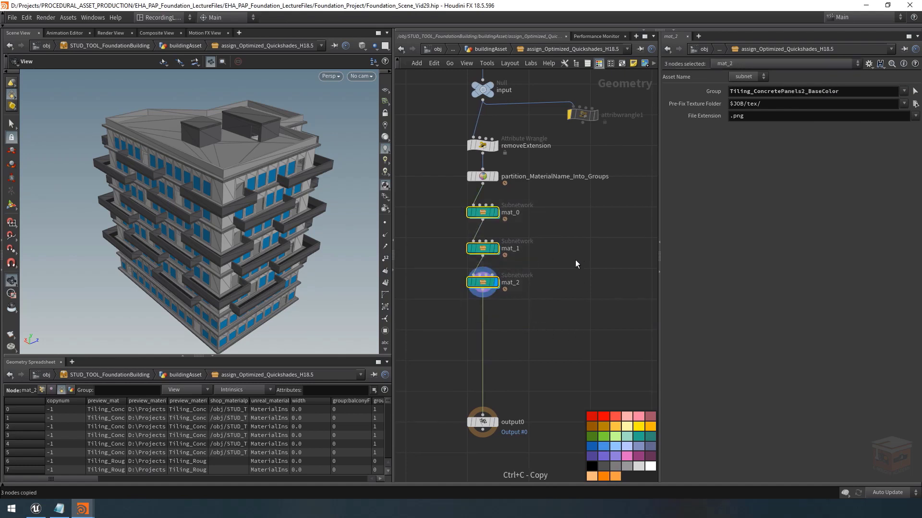
key("ctrl+v")
left_click_drag(566, 234, 483, 290)
left_click(545, 296)
middle_click_drag(492, 362, 486, 333)
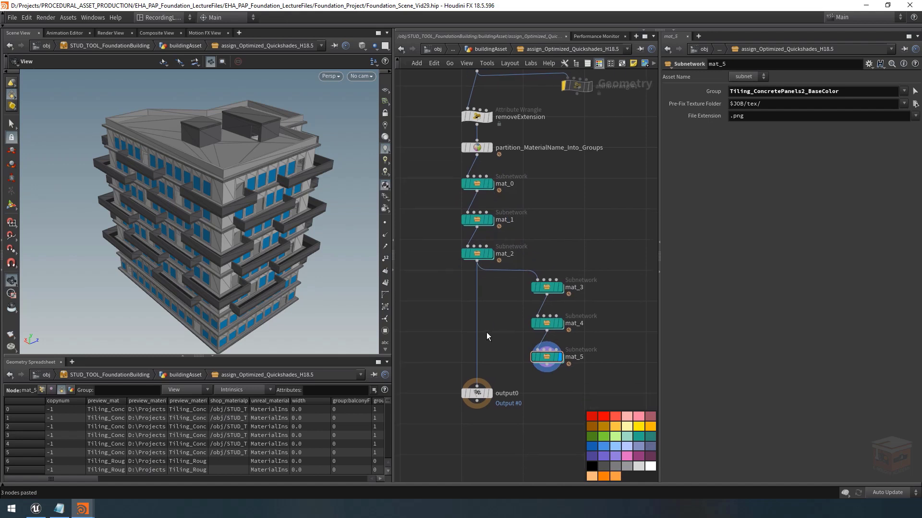
left_click_drag(477, 350, 479, 290)
- Set mat_3's Group to Tiling_ConcretePanels3_BaseColor and mat_4's Group to Tiling_ConcretePanels4_BaseColor
left_click(479, 289)
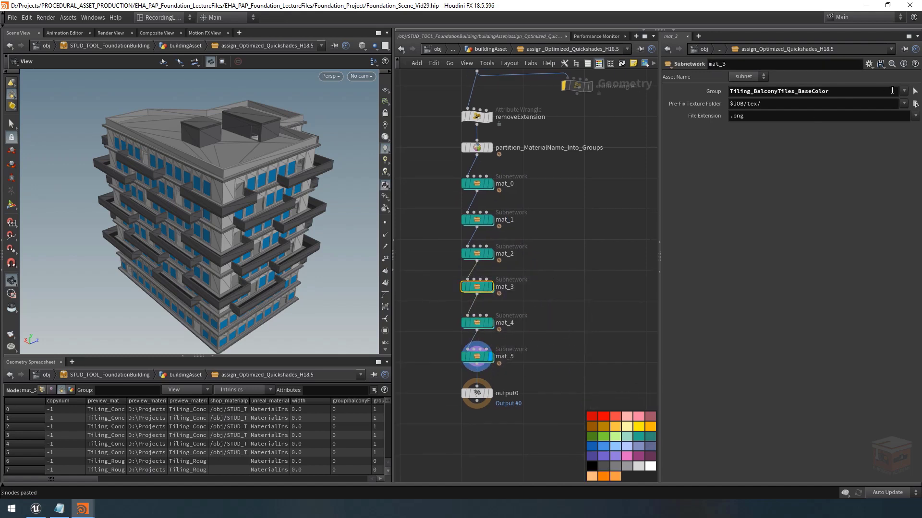
left_click(903, 91)
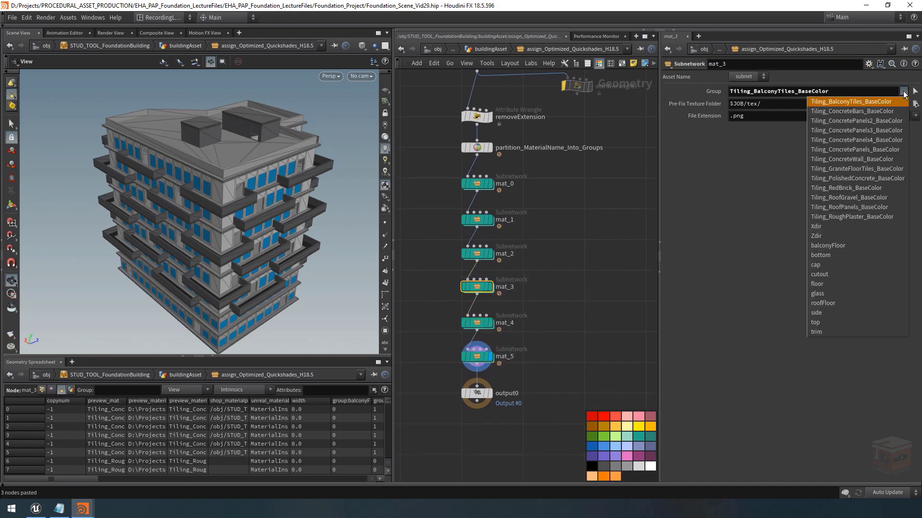
left_click(877, 133)
left_click(478, 324)
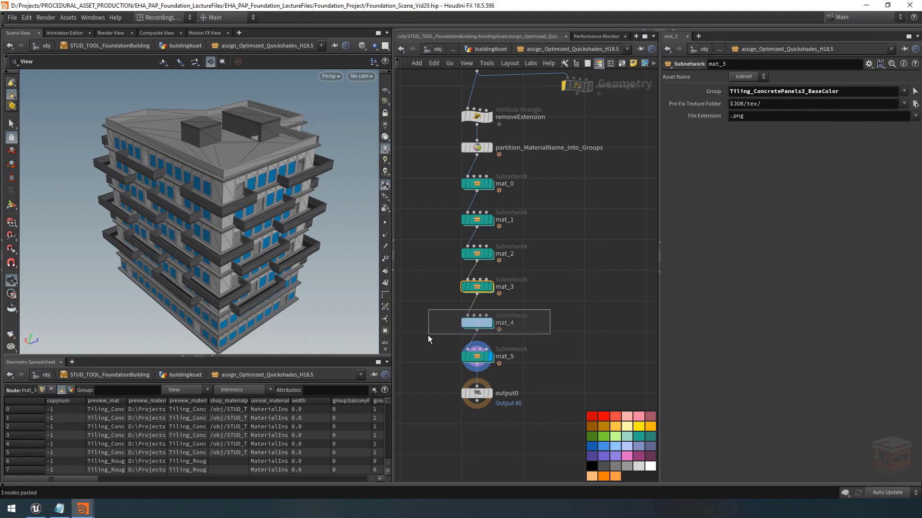
left_click(904, 92)
left_click(881, 142)
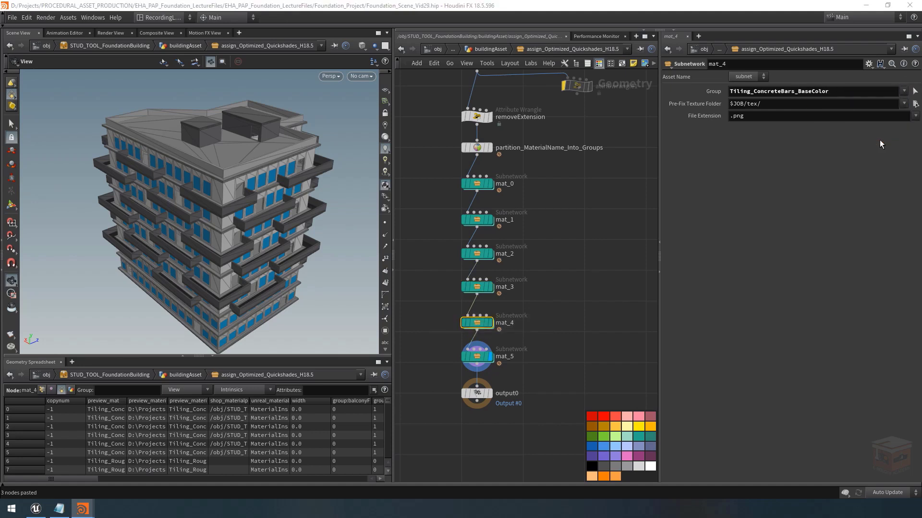
- Set mat_5's Group to Tiling_ConcretePanels_BaseColor
key("Down")
left_click(904, 91)
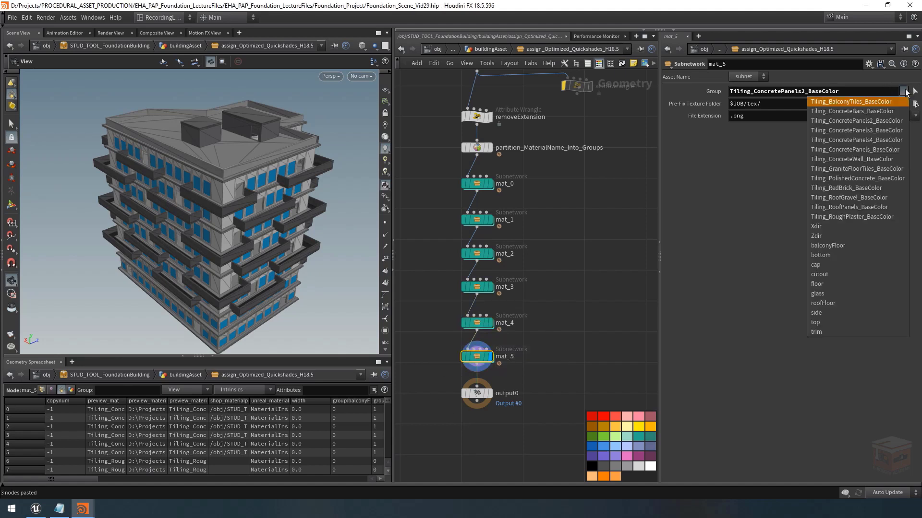
left_click(868, 151)
- Move output0 further down to open up a gap below mat_5
scroll(575, 329, "down", 5)
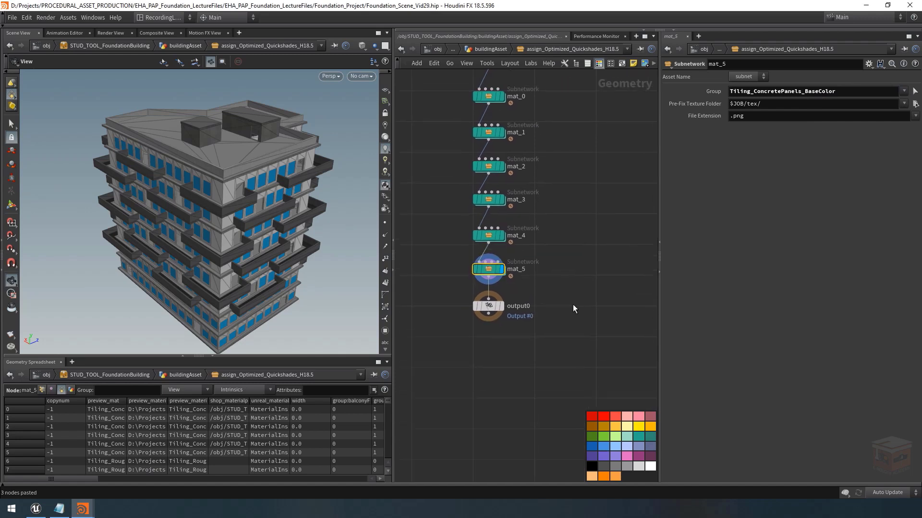
left_click(527, 309)
left_click_drag(528, 312, 528, 416)
middle_click_drag(566, 343, 524, 351)
- Duplicate mat_0 through mat_5, insert the six copies between mat_5 and output0, and align them in the chain
left_click_drag(524, 345, 458, 210)
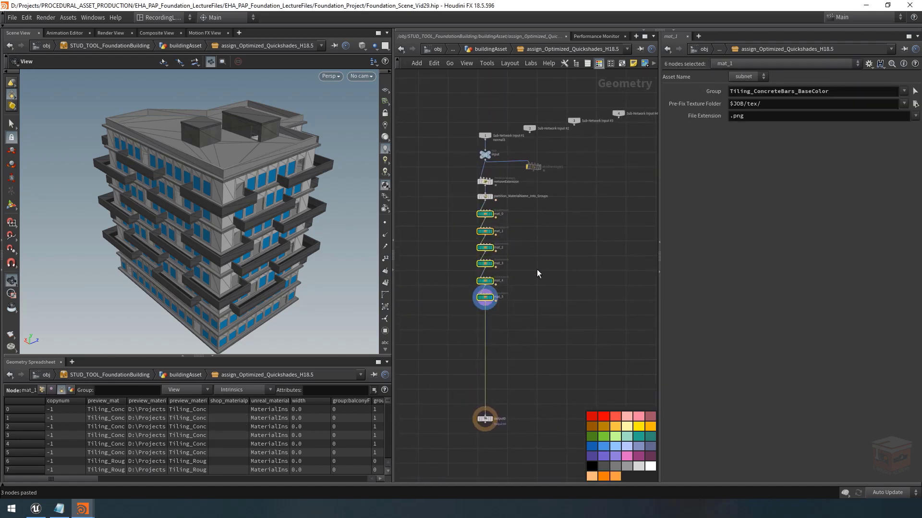
key("ctrl+c")
key("ctrl+v")
mouse_move(543, 233)
left_mouse_down()
mouse_move(527, 302)
mouse_move(489, 316)
left_mouse_up()
left_click(526, 272)
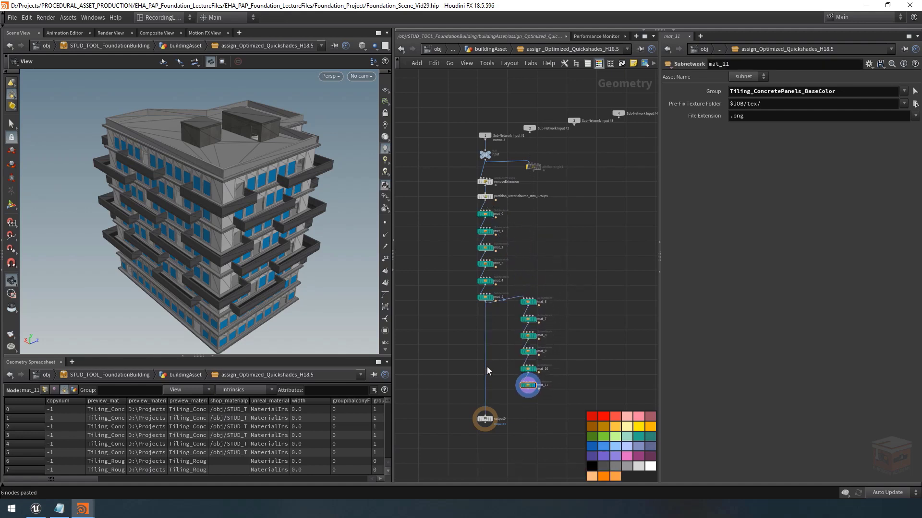
left_click_drag(485, 367, 517, 288)
scroll(517, 344, "up", 3)
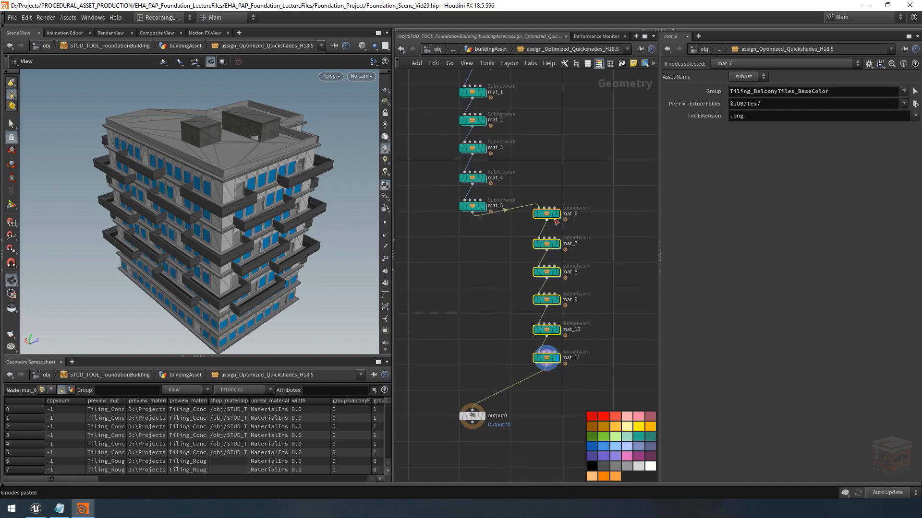
key("l")
left_click(541, 233)
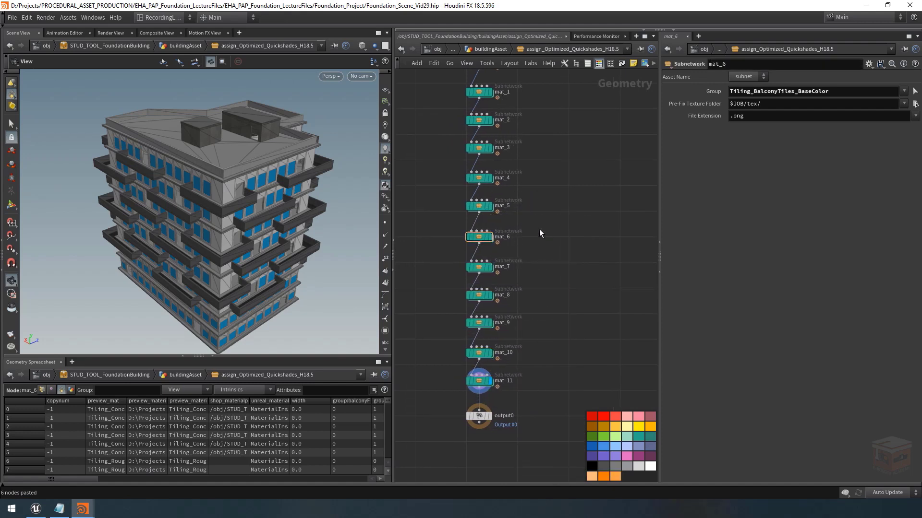
- Set mat_6's Group to Tiling_ConcreteWall_BaseColor and mat_7's Group to Tiling_GraniteFloorTiles_BaseColor
left_click(480, 237)
left_click(903, 92)
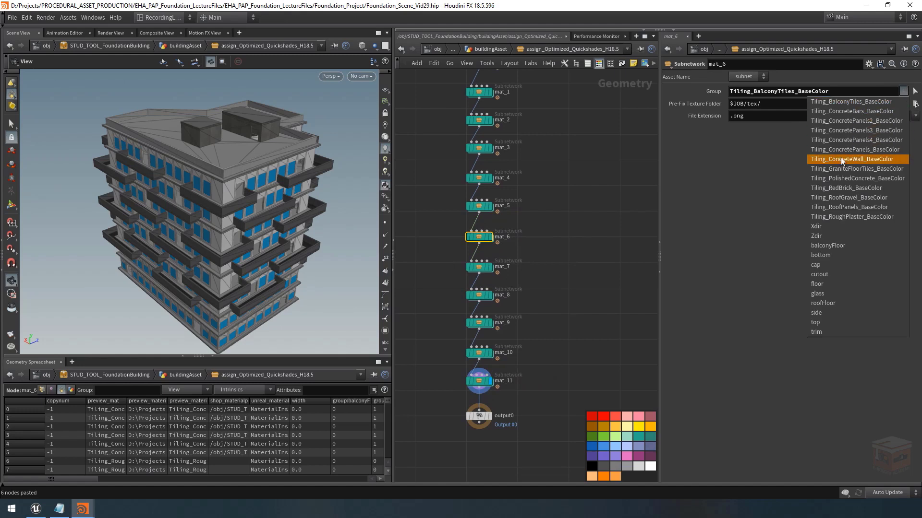
left_click(856, 159)
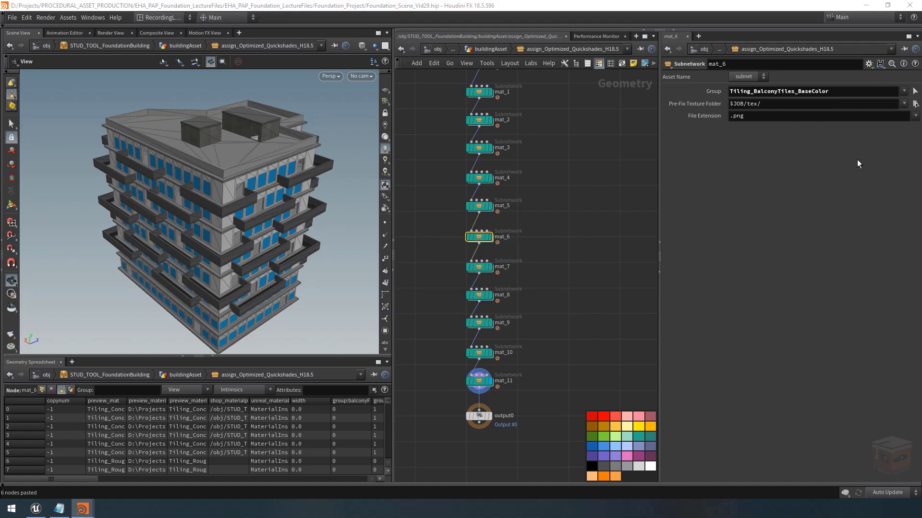
left_click(479, 266)
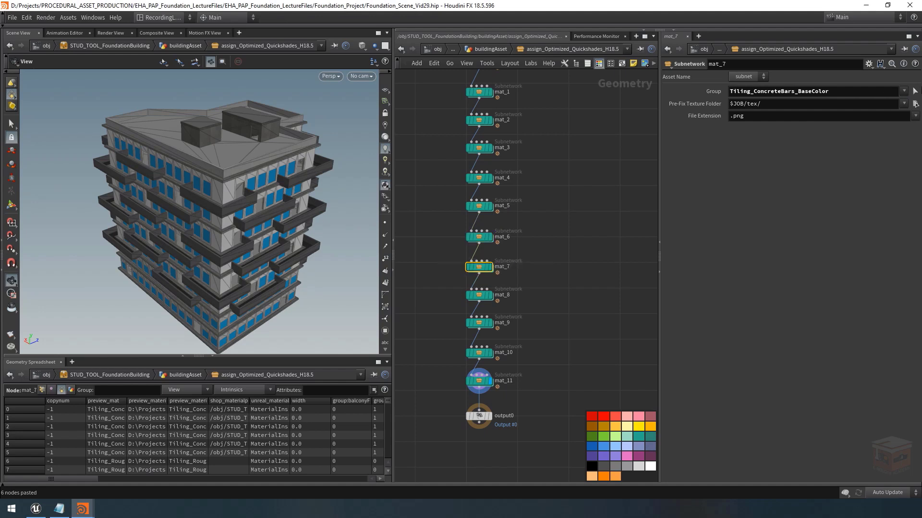
left_click(903, 93)
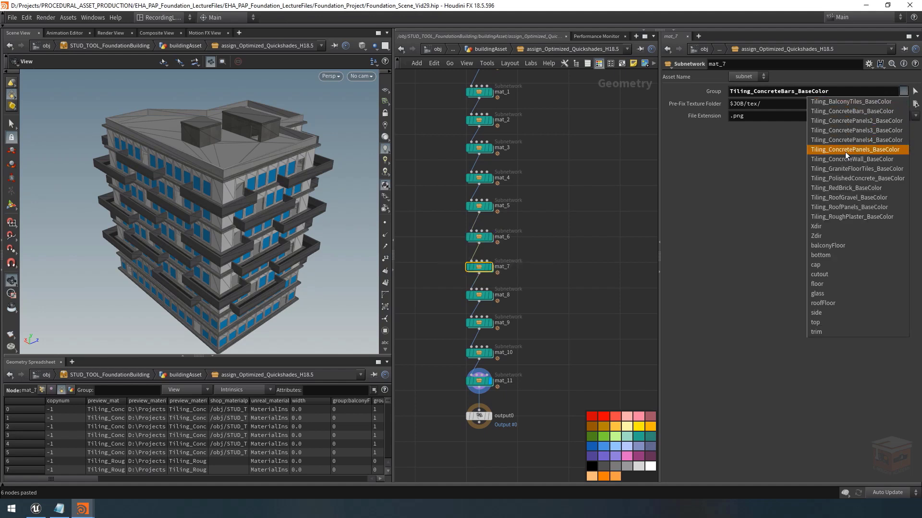
left_click(873, 169)
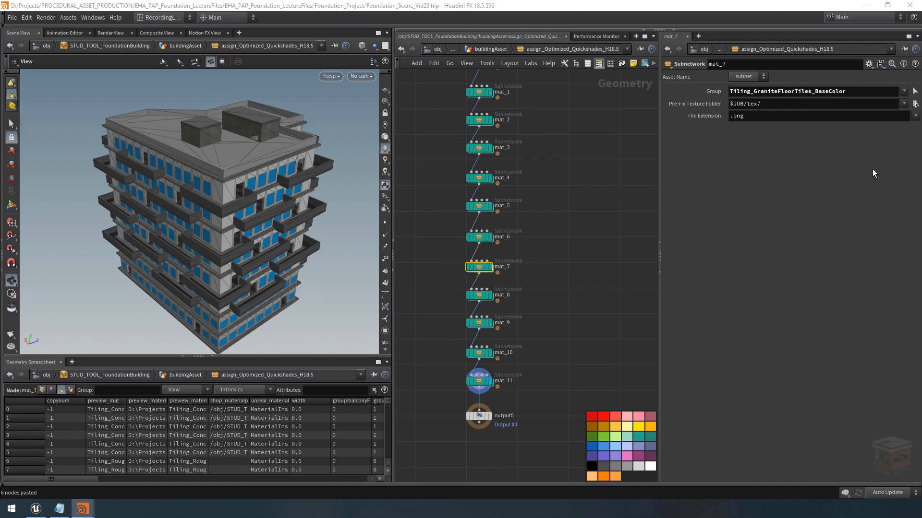
- Set mat_8's Group to Tiling_PolishedConcrete_BaseColor and mat_9's Group to Tiling_RedBrick_BaseColor
key("Down")
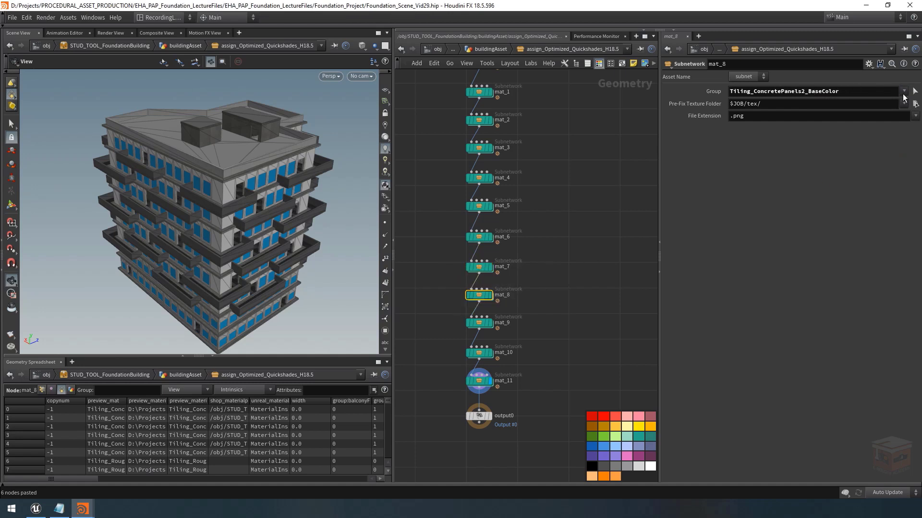
left_click(903, 92)
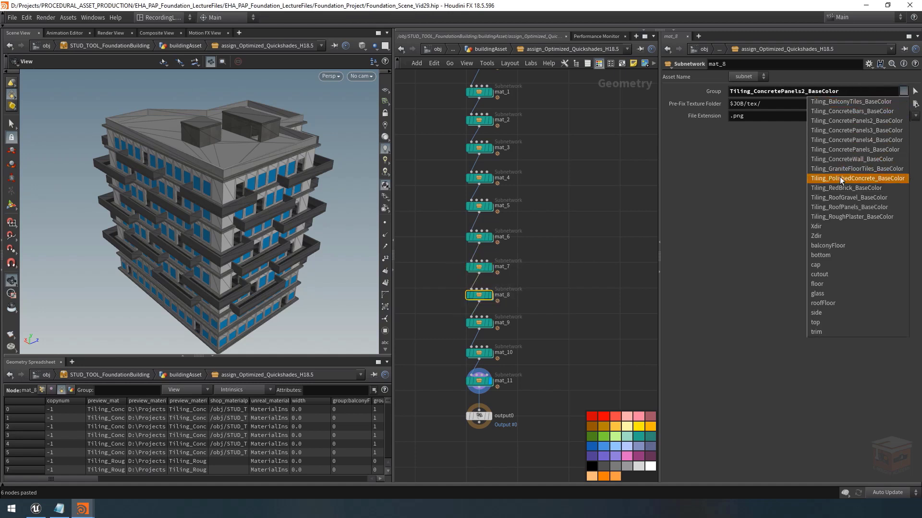
left_click(866, 179)
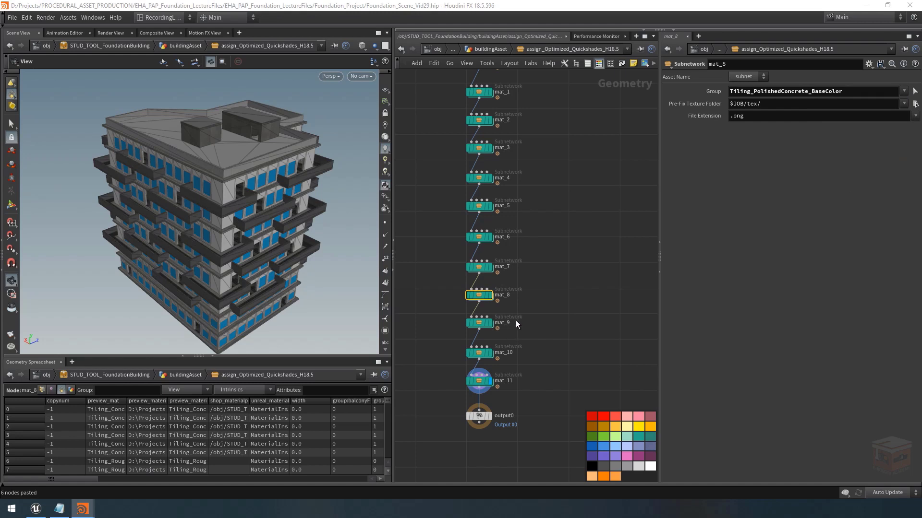
left_click_drag(532, 308, 445, 337)
left_click(904, 91)
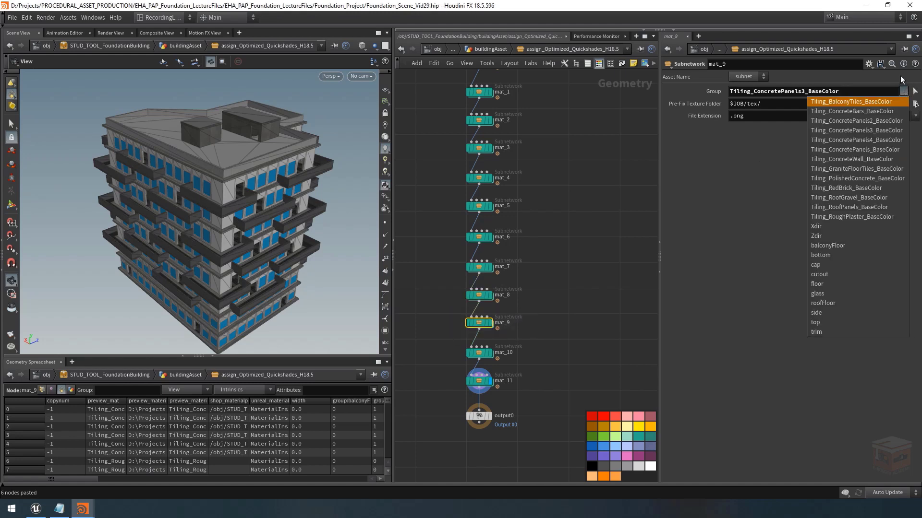
left_click(845, 188)
- Set mat_10's Group to Tiling_RoofGravel_BaseColor and mat_11's Group to Tiling_RoofPanels_BaseColor
left_click_drag(520, 365, 445, 356)
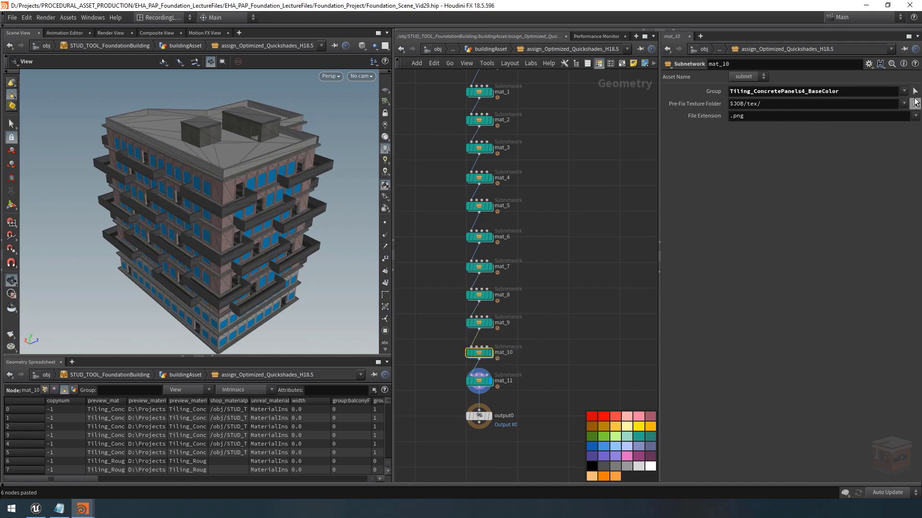
left_click(903, 91)
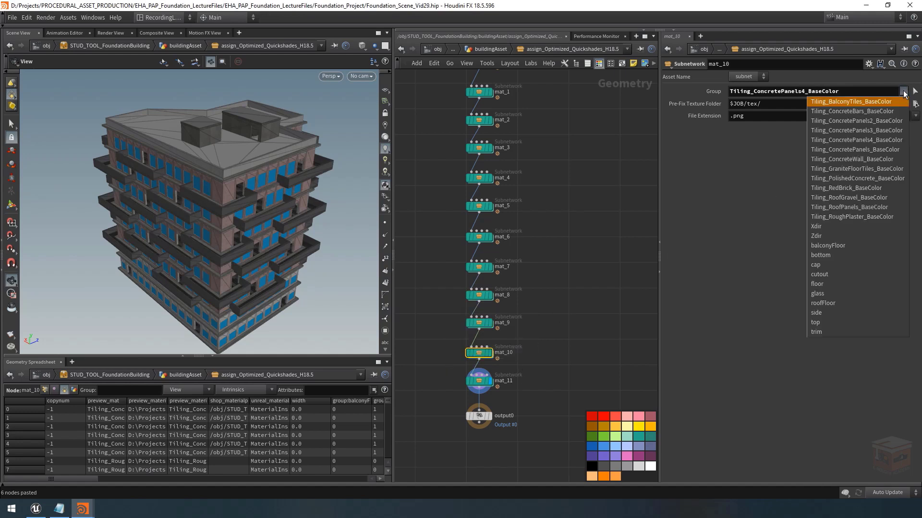
left_click(855, 198)
left_click(479, 380)
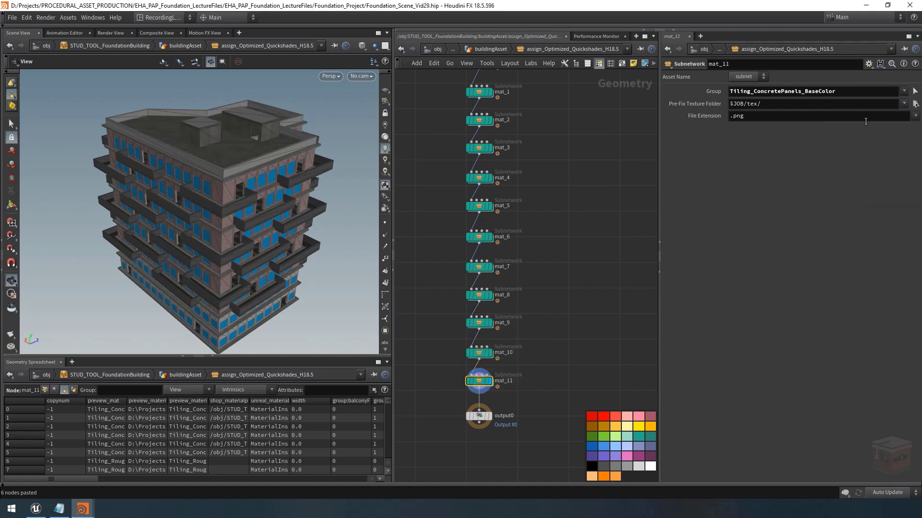
left_click(906, 92)
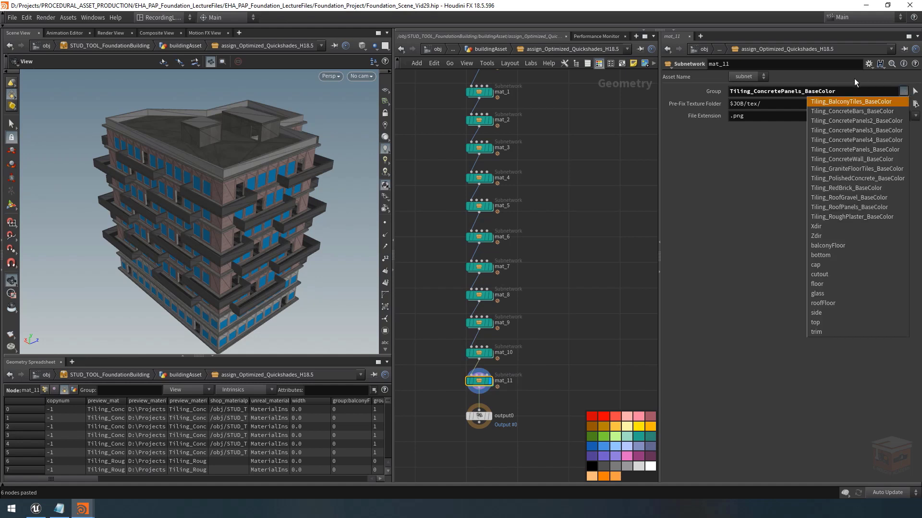
left_click(844, 207)
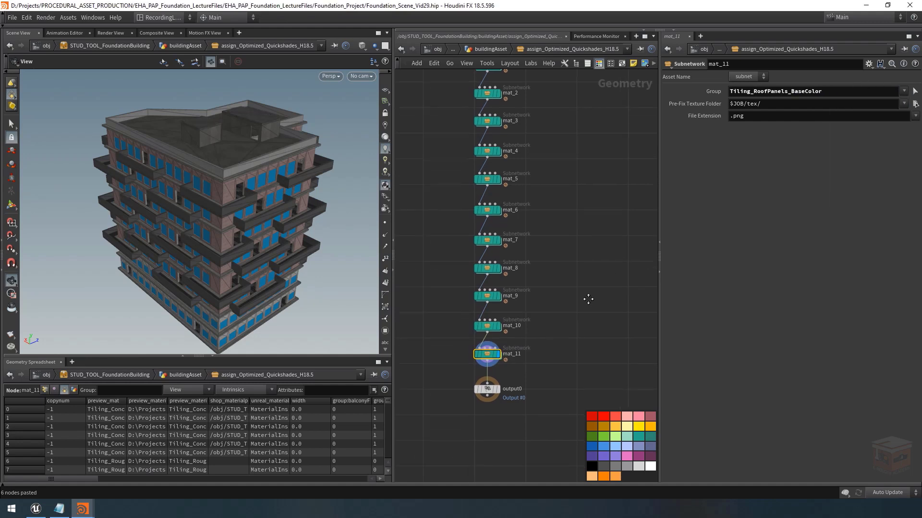
- Move output0 further down and insert a duplicate of mat_11 between mat_11 and output0
left_click_drag(489, 370, 486, 396)
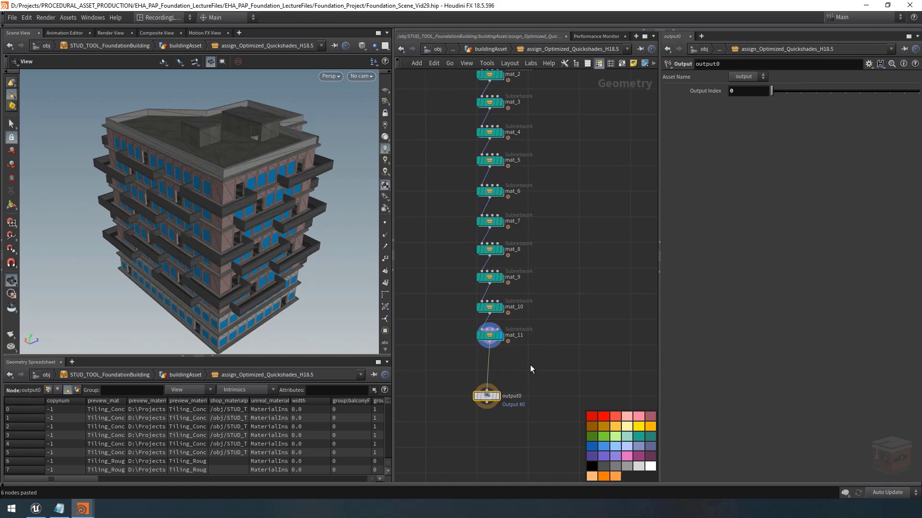
left_click_drag(528, 367, 501, 362)
key("ctrl+c")
key("ctrl+v")
left_click_drag(501, 366, 486, 363)
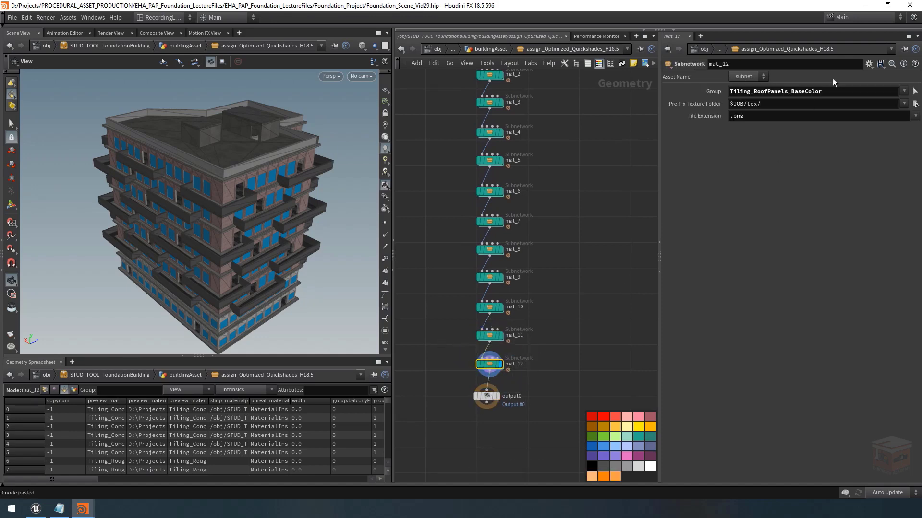
- Set mat_12's Group to Tiling_RoughPlaster_BaseColor and display output0 at the end of the chain
left_click(903, 92)
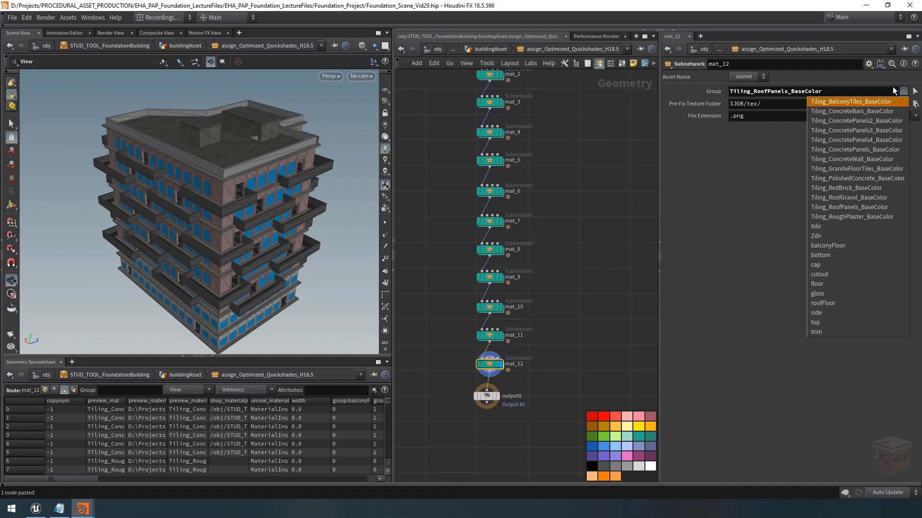
left_click(868, 218)
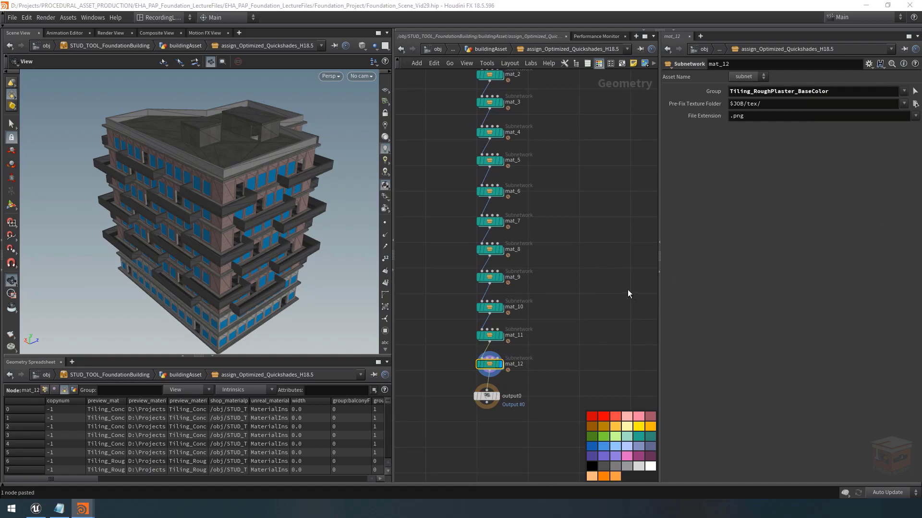
middle_click_drag(578, 357, 576, 349)
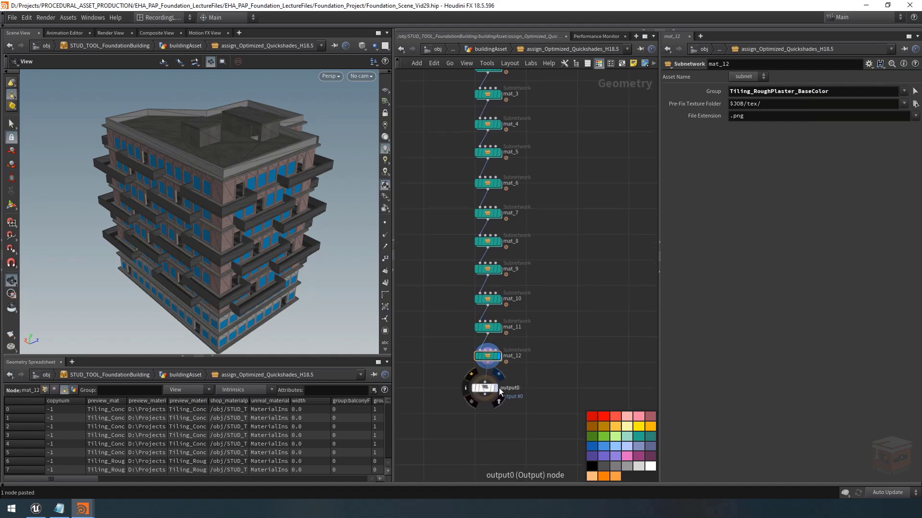
left_click(498, 386)
left_click_drag(489, 388, 491, 389)
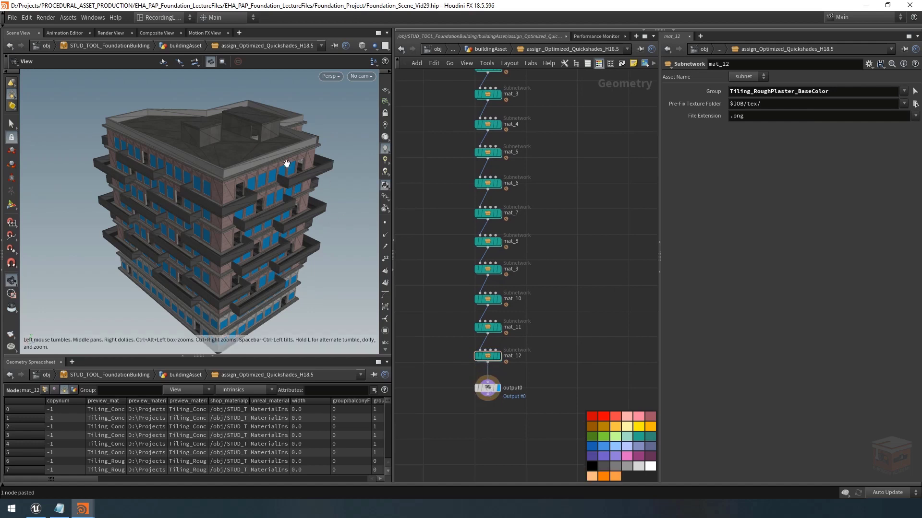
- Open the STUD_TOOL_FoundationBuilding parameters in a separate window and copy the Texture Folder parameter from its Setup settings
key("h")
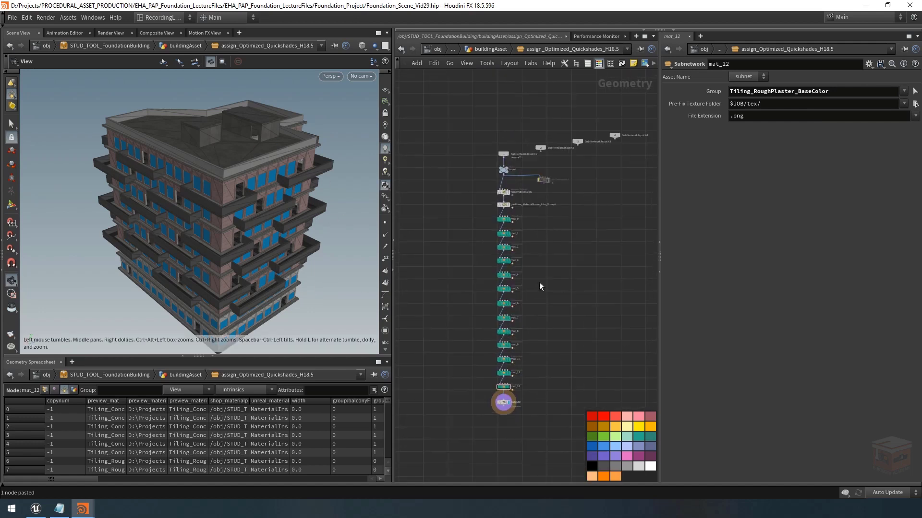
middle_click_drag(558, 266, 556, 261)
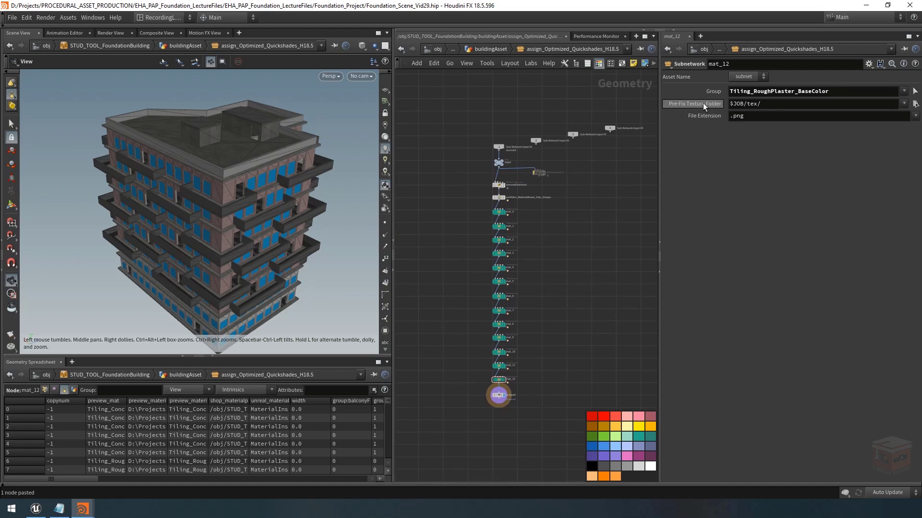
right_click(111, 47)
mouse_move(159, 128)
left_click(212, 125)
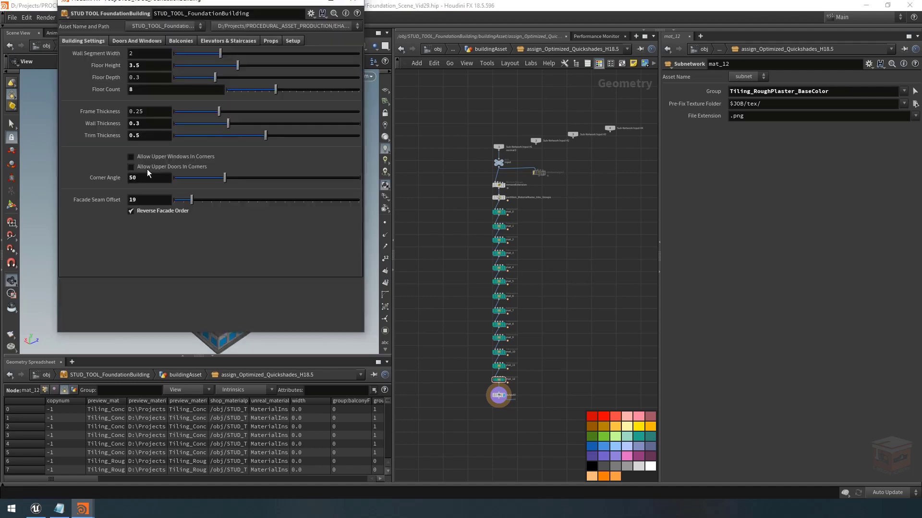
left_click_drag(199, 3, 193, 50)
left_click(287, 88)
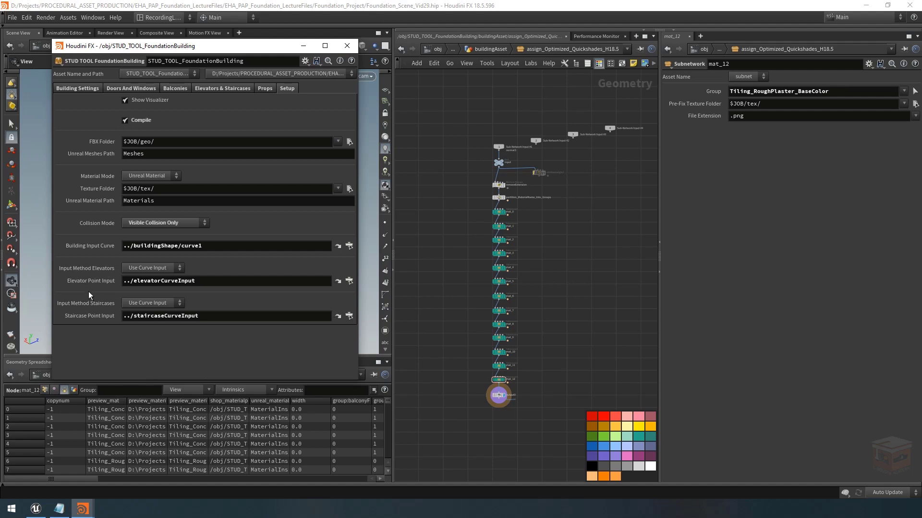
right_click(91, 189)
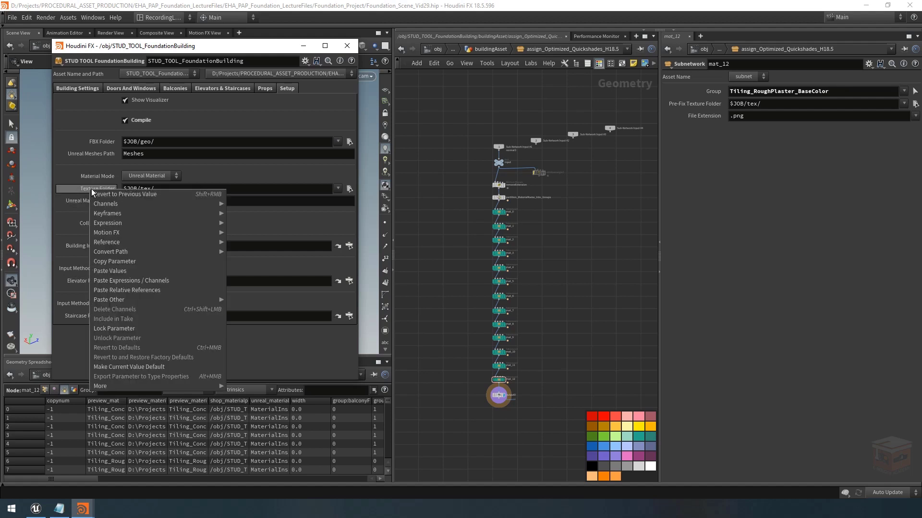
left_click(119, 262)
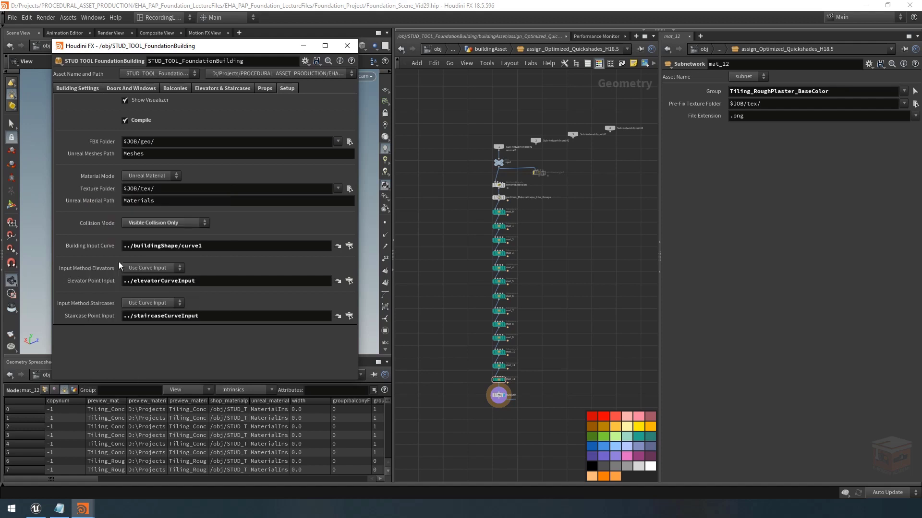
- Paste the copied Texture Folder as a relative reference into the Pre-Fix Texture Folder of mat_0 through mat_12, check several, and dismiss the floating parameters
left_click_drag(535, 208, 457, 384)
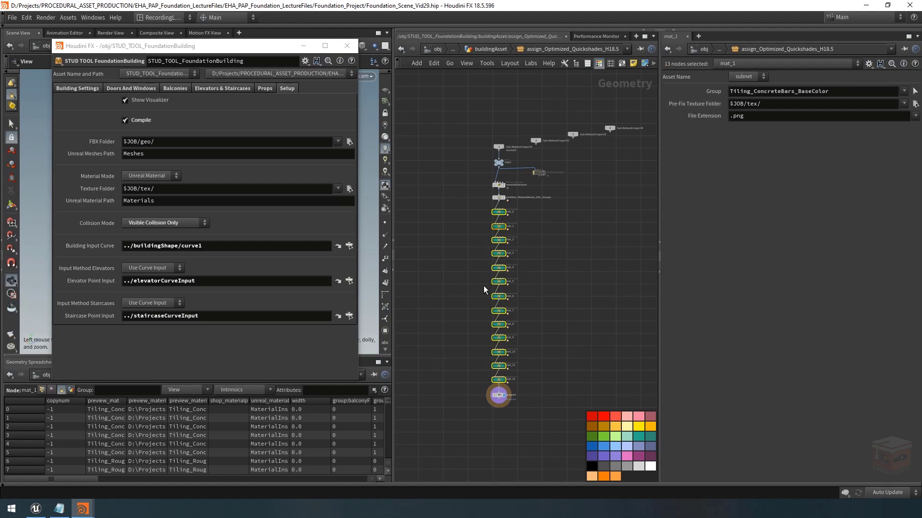
right_click(696, 105)
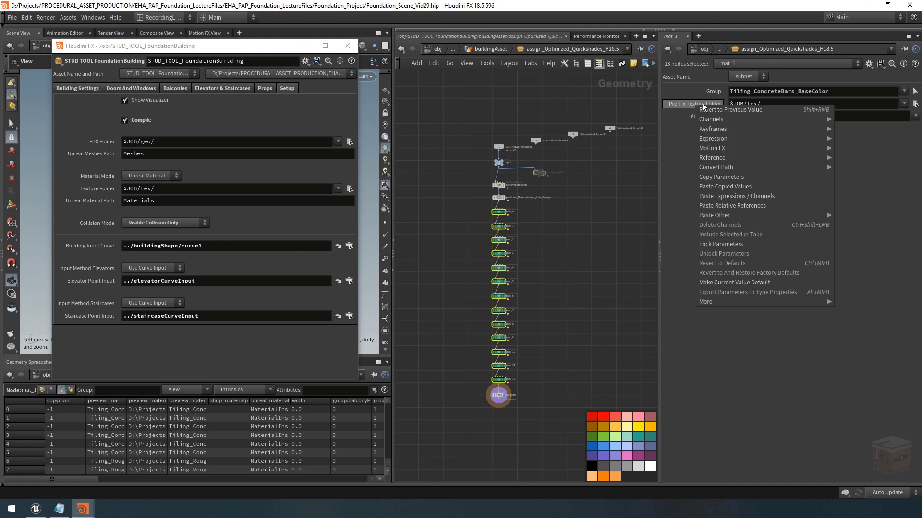
left_click(759, 206)
left_click(591, 252)
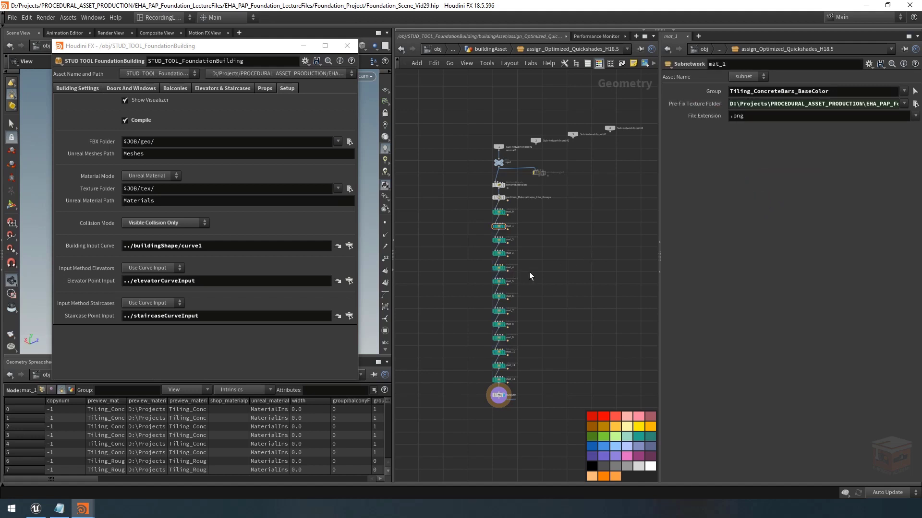
left_click_drag(533, 261, 470, 272)
left_click_drag(567, 288, 482, 299)
left_click_drag(548, 329, 484, 343)
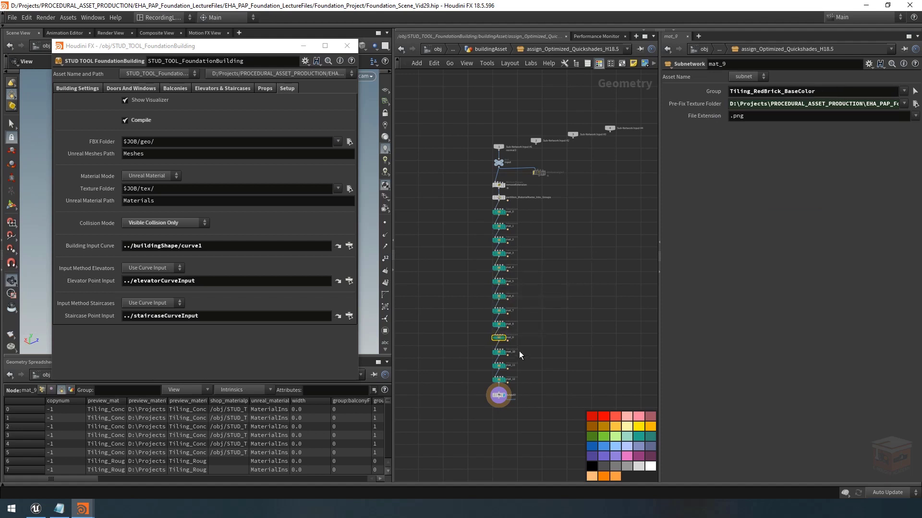
left_click_drag(539, 361, 474, 381)
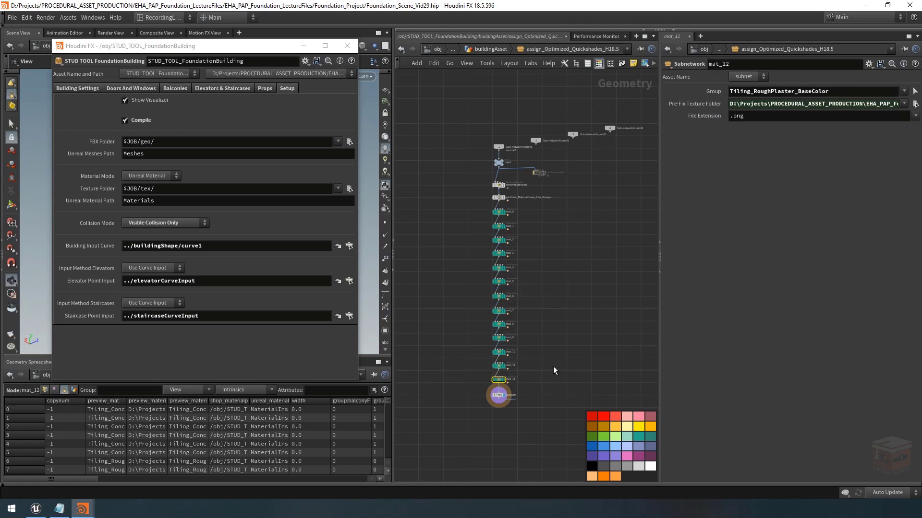
left_click(305, 46)
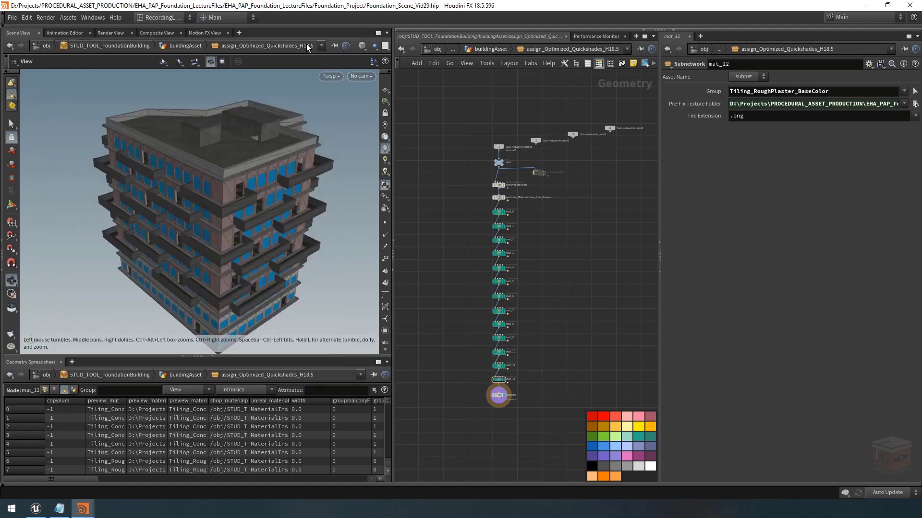
- Return to the buildingAsset network, align assign_Optimized_Quickshades_H18.5 directly below normal3, and colour it teal
middle_click_drag(559, 320, 569, 297)
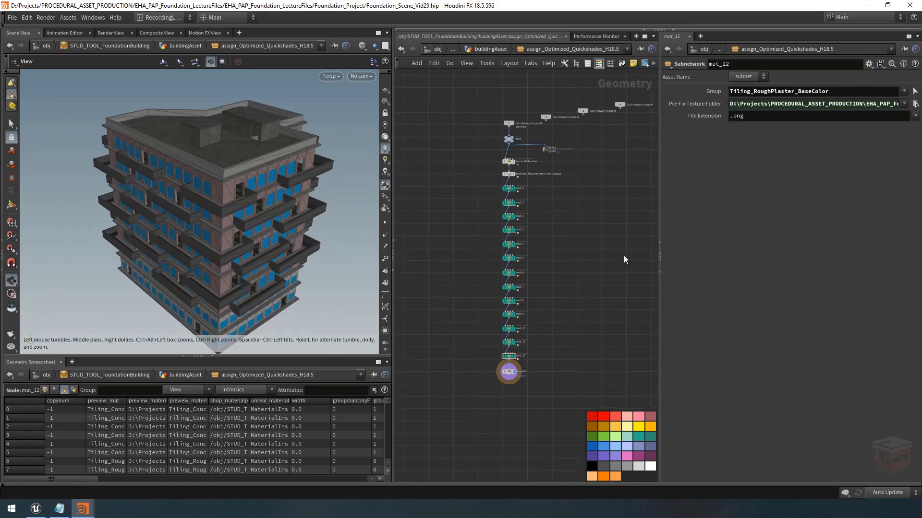
left_click(496, 48)
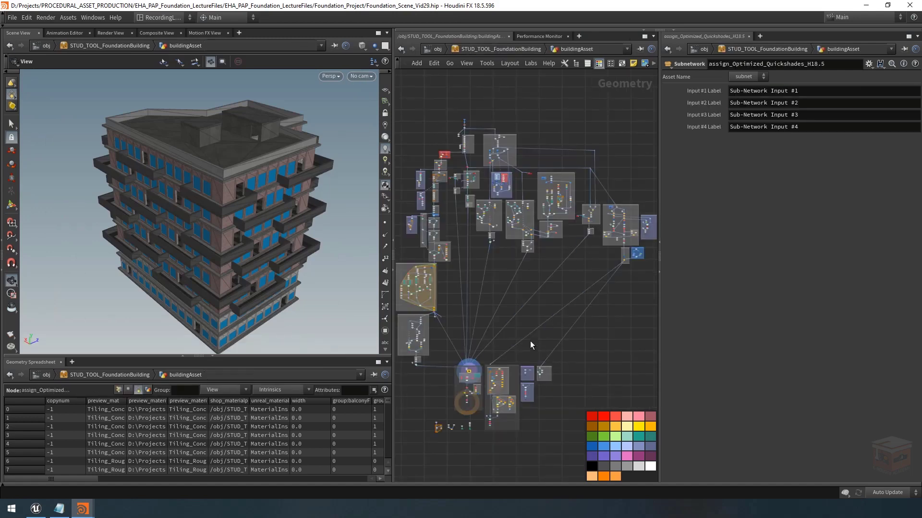
middle_click_drag(530, 340, 593, 299)
scroll(525, 334, "up", 10)
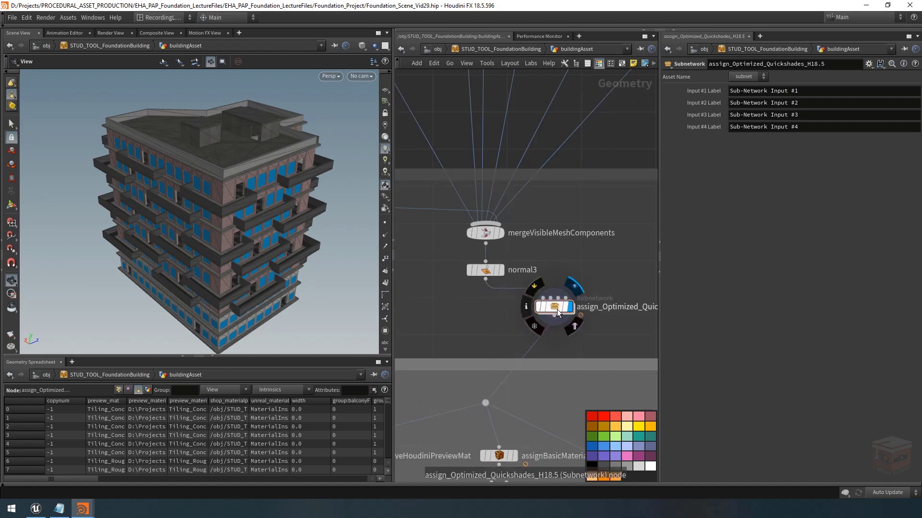
left_click_drag(556, 309, 454, 330)
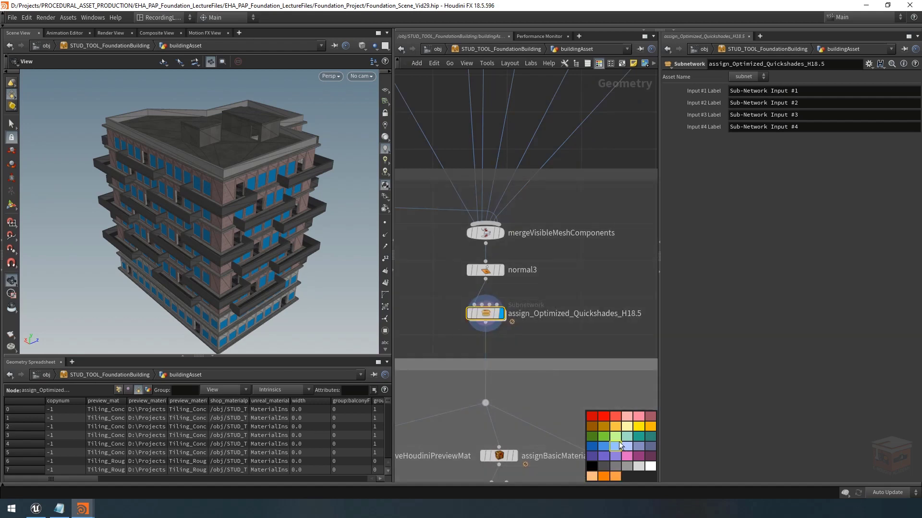
left_click(637, 436)
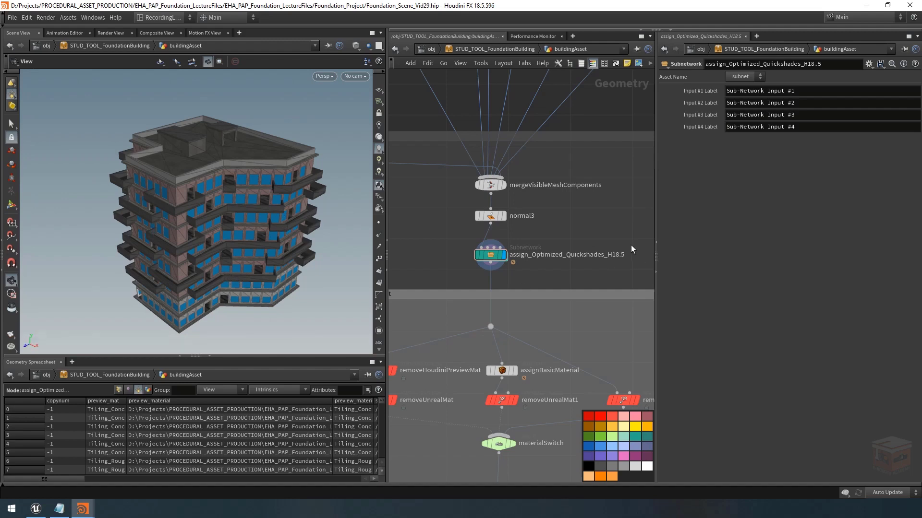
- Select and display the output0 node below cleanGroups1 in the buildingAsset network
scroll(618, 216, "down", 7)
middle_click_drag(592, 355, 478, 307)
scroll(477, 307, "up", 6)
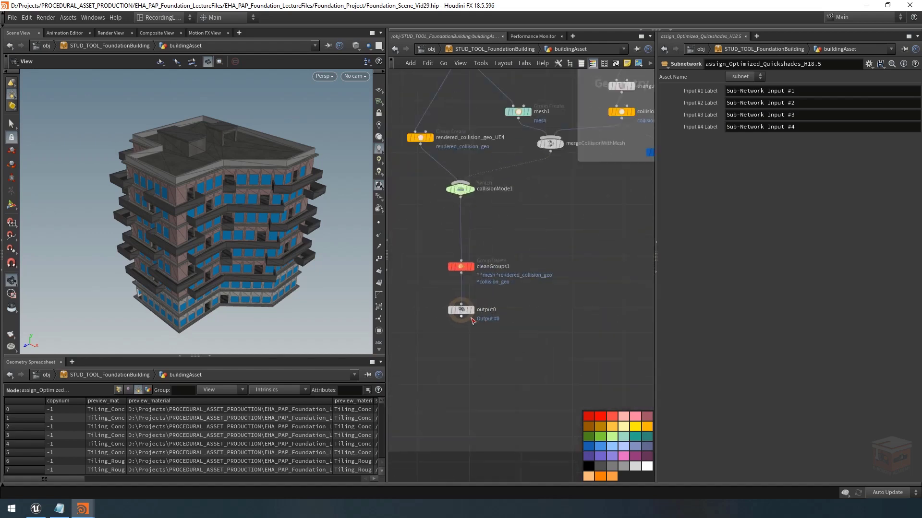
left_click(472, 311)
left_click(461, 311)
- Examine the final building output up close, checking the brick walls, balconies, windows and roof surfaces
left_click_drag(185, 185, 146, 191)
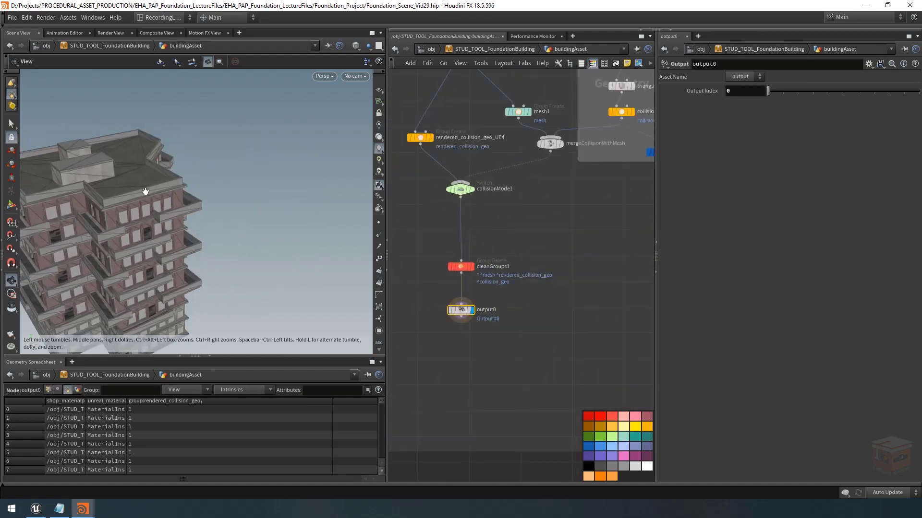
middle_click_drag(145, 191, 240, 193)
right_click_drag(177, 203, 307, 209)
left_click_drag(210, 212, 210, 199)
right_click_drag(149, 193, 408, 206)
middle_click_drag(171, 212, 130, 199)
right_click_drag(158, 213, 1, 201)
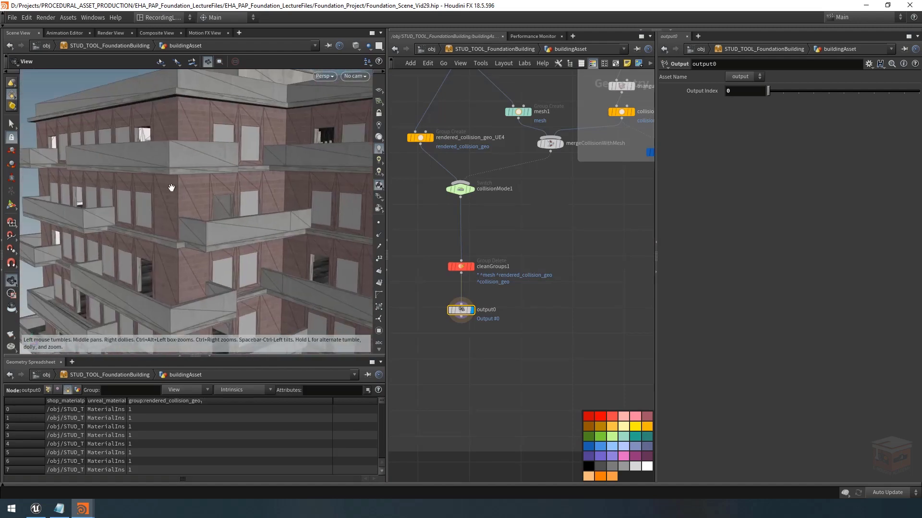
right_click_drag(171, 187, 72, 190)
left_click_drag(216, 185, 208, 211)
right_click_drag(209, 211, 231, 217)
scroll(561, 271, "down", 8)
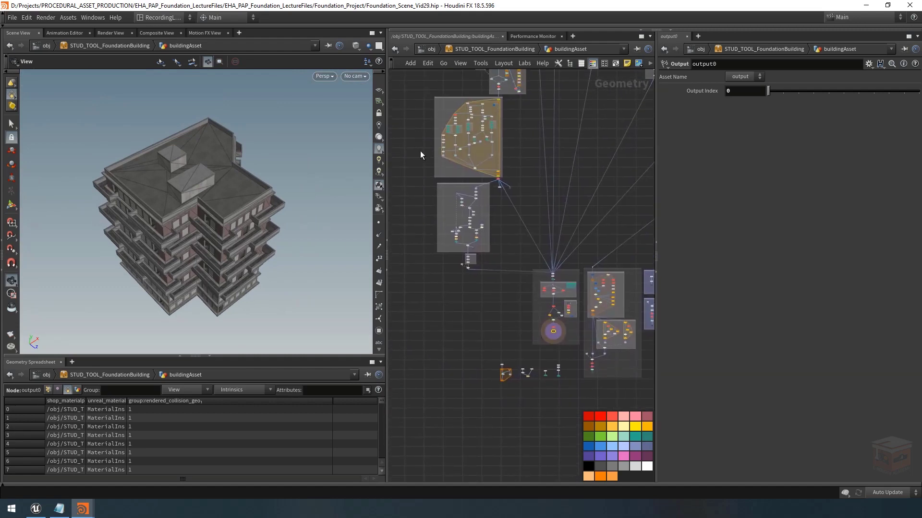
scroll(494, 211, "up", 6)
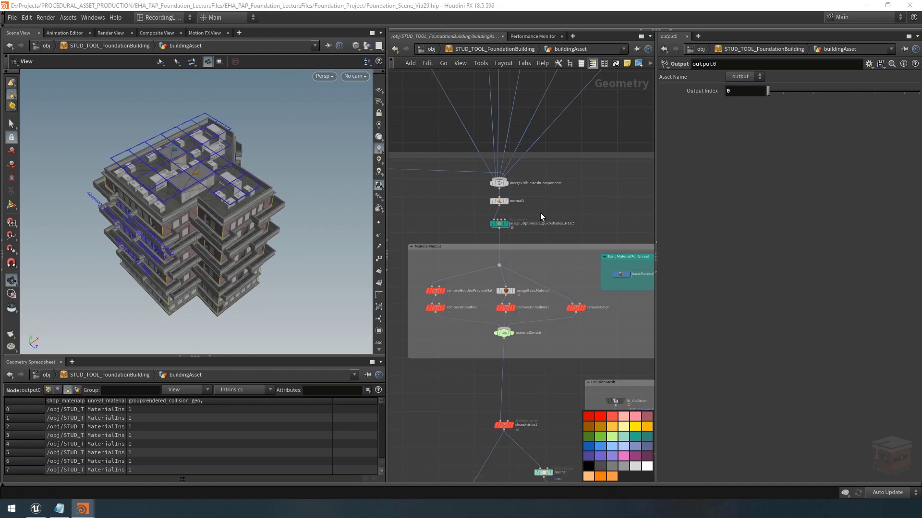
left_click_drag(210, 167, 206, 186)
middle_click_drag(575, 202, 580, 220)
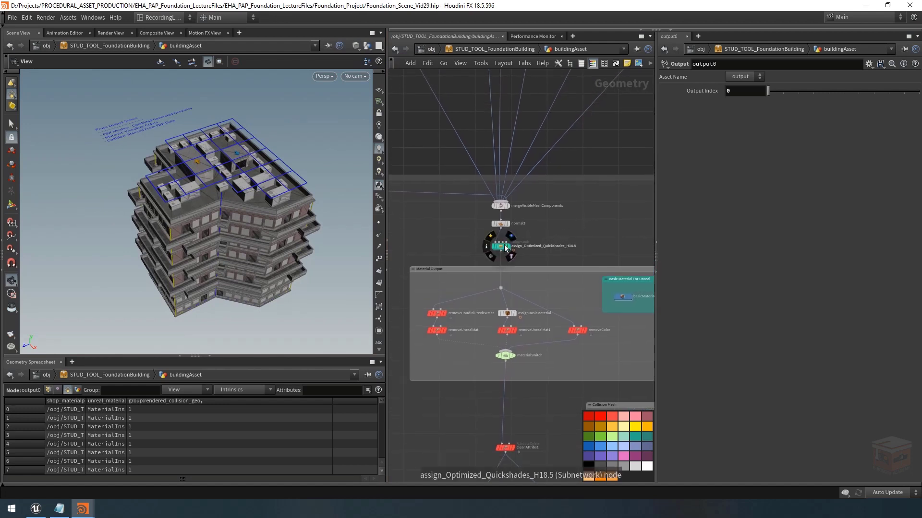
key("h")
scroll(582, 302, "up", 10)
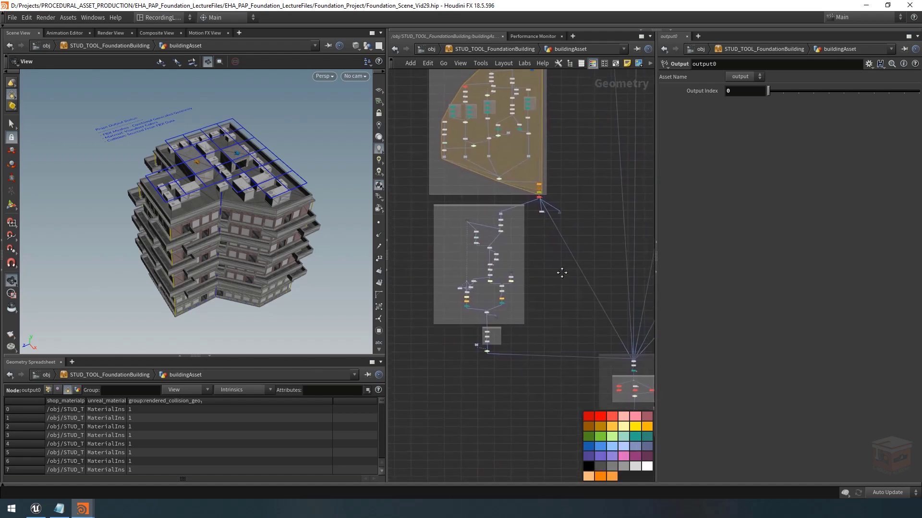
- Look up the preset choices for the Preview Side Texture of STUD_UTIL_ExtrudeAndTexture_UpperWindows in its side UV settings
scroll(471, 158, "up", 3)
left_click(449, 174)
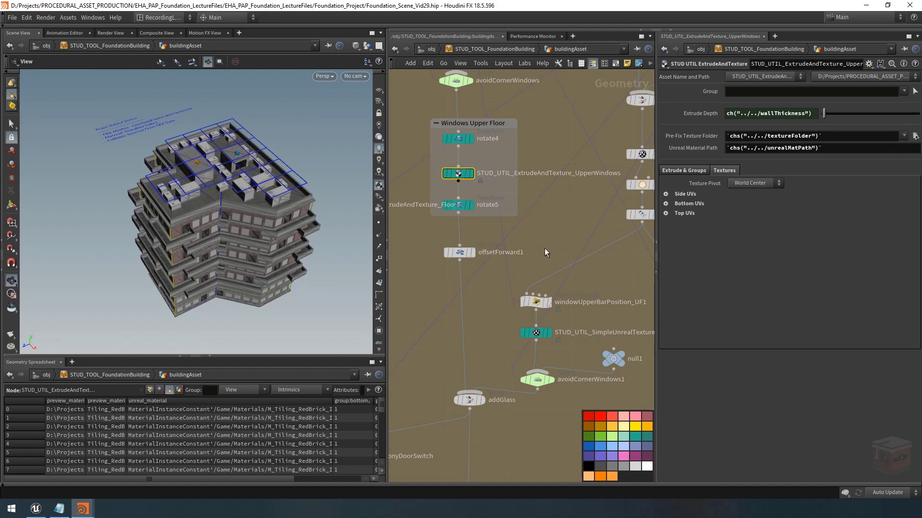
left_click(666, 194)
left_click(904, 218)
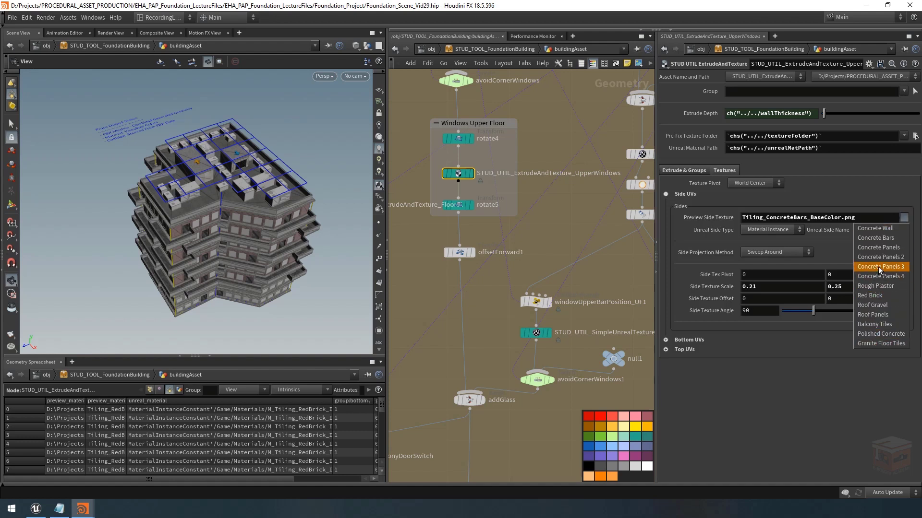
left_click(905, 220)
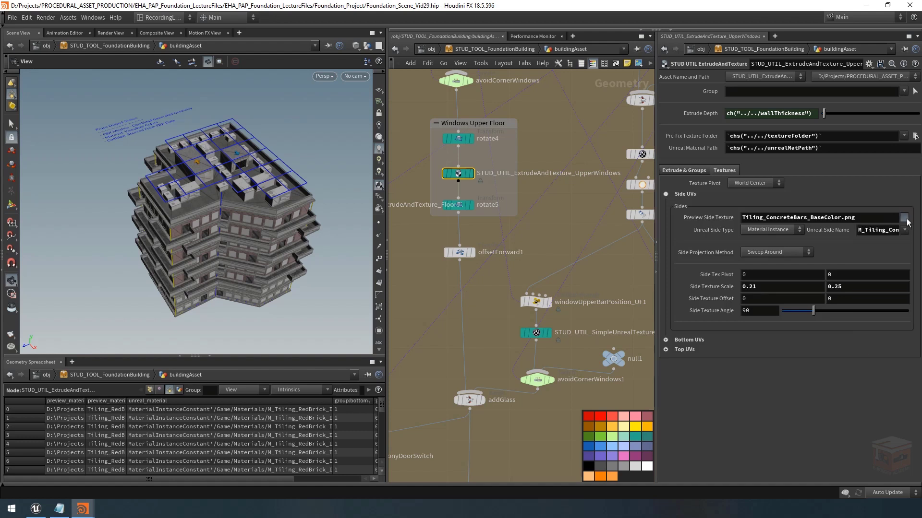
- Open the assign_Optimized_Quickshades_H18.5 subnetwork, check the group choices available for mat_12, and look over the whole mat chain
scroll(565, 251, "down", 5)
scroll(565, 255, "down", 10)
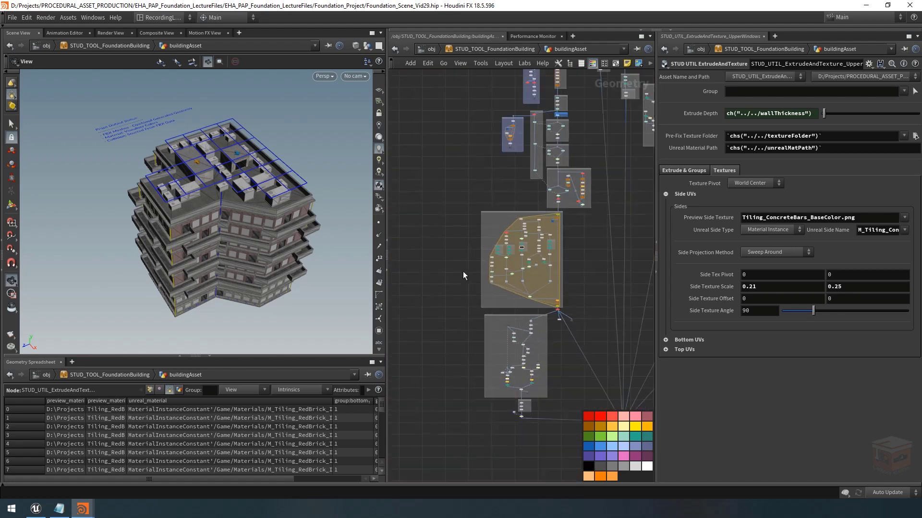
scroll(457, 288, "up", 10)
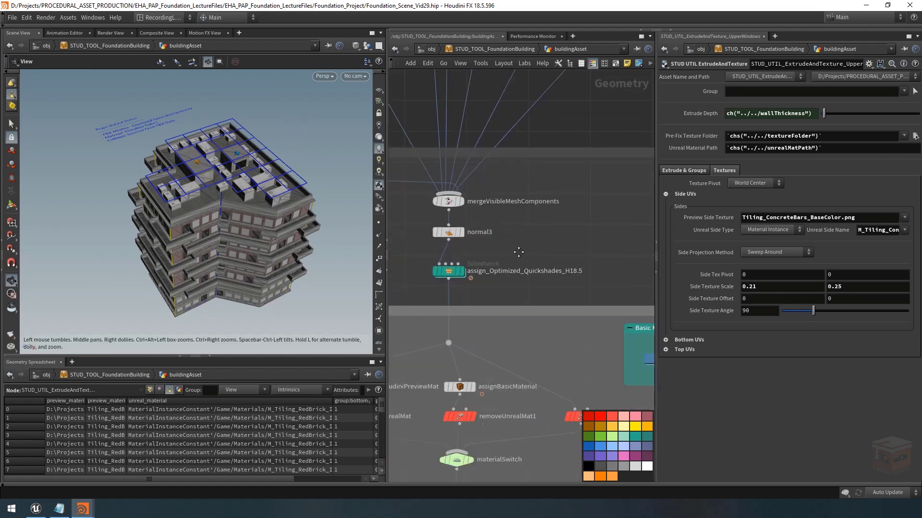
left_click(463, 268)
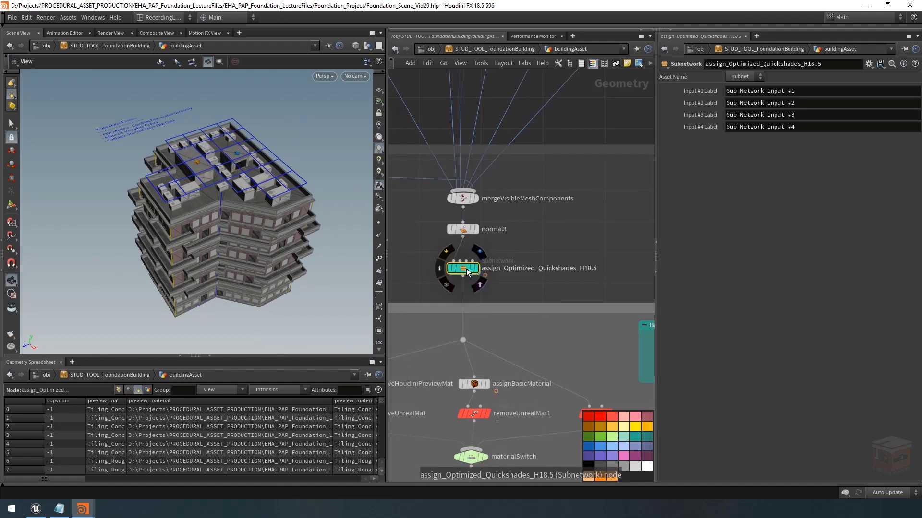
double_click(464, 269)
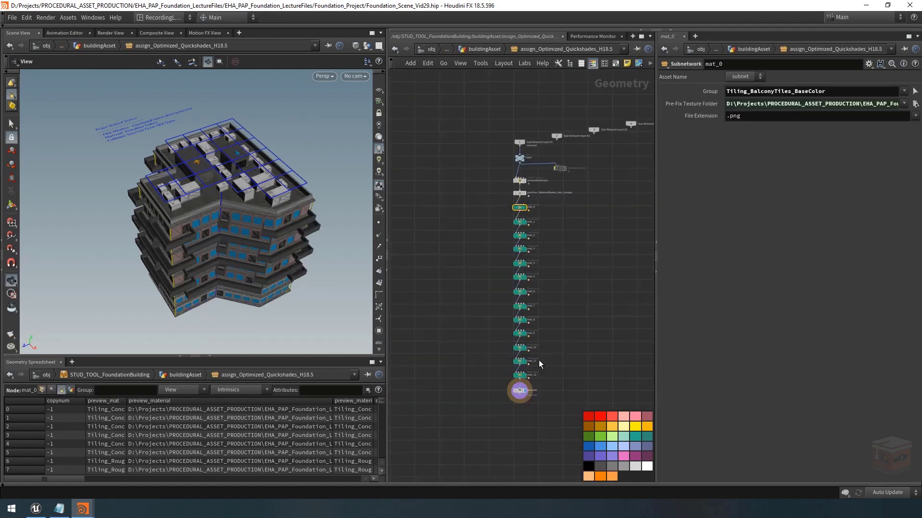
left_click_drag(571, 312, 490, 335)
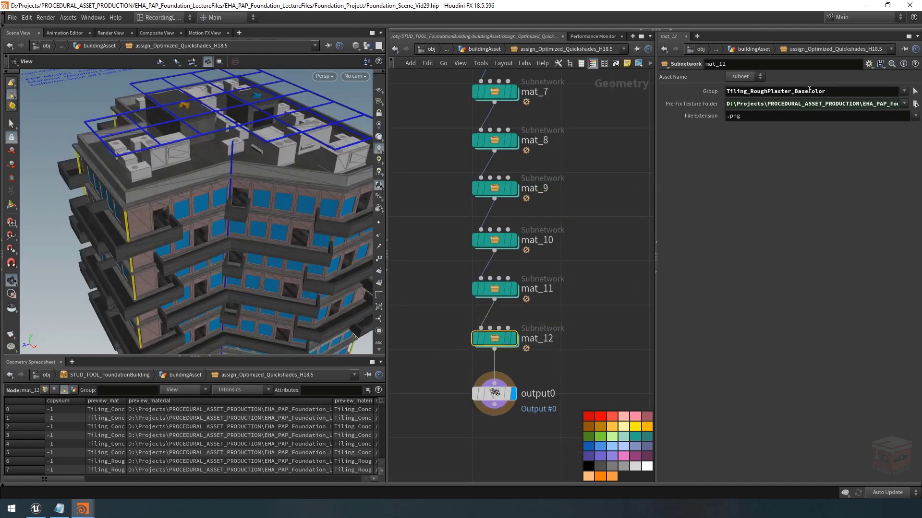
left_click(904, 91)
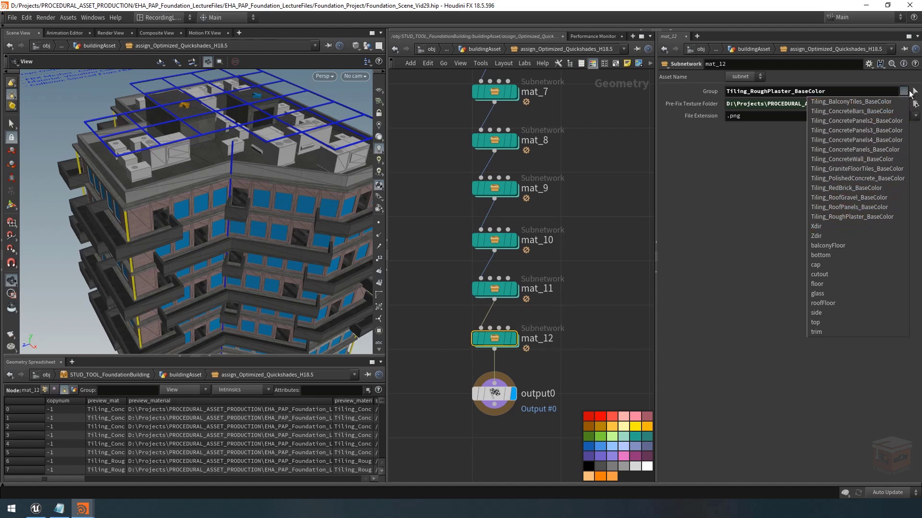
left_click(906, 92)
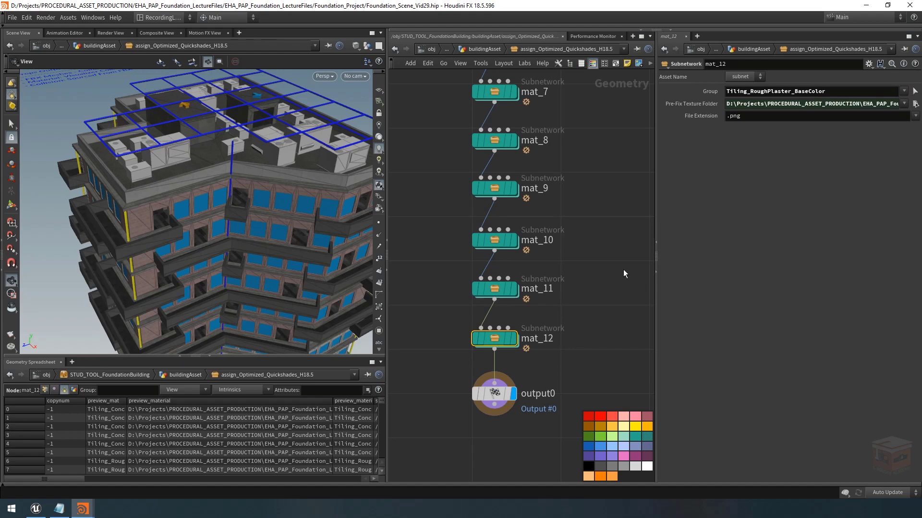
key("h")
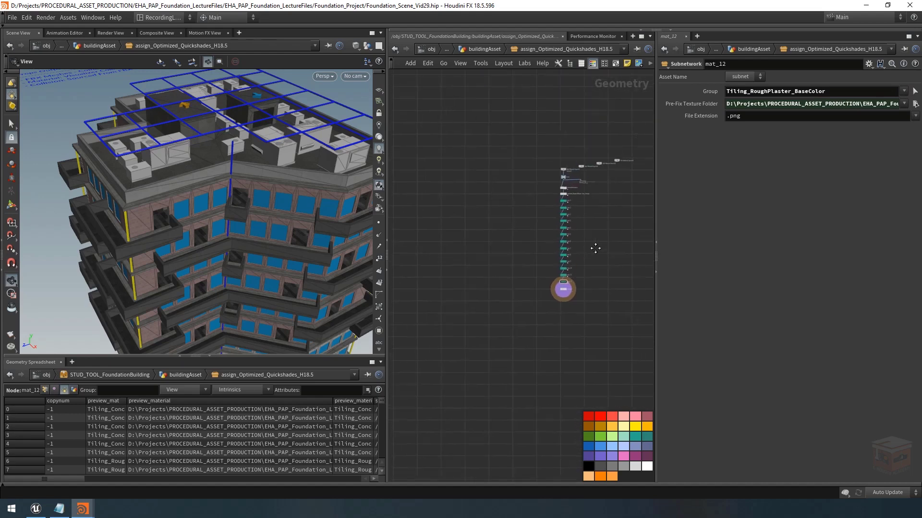
scroll(574, 224, "up", 1)
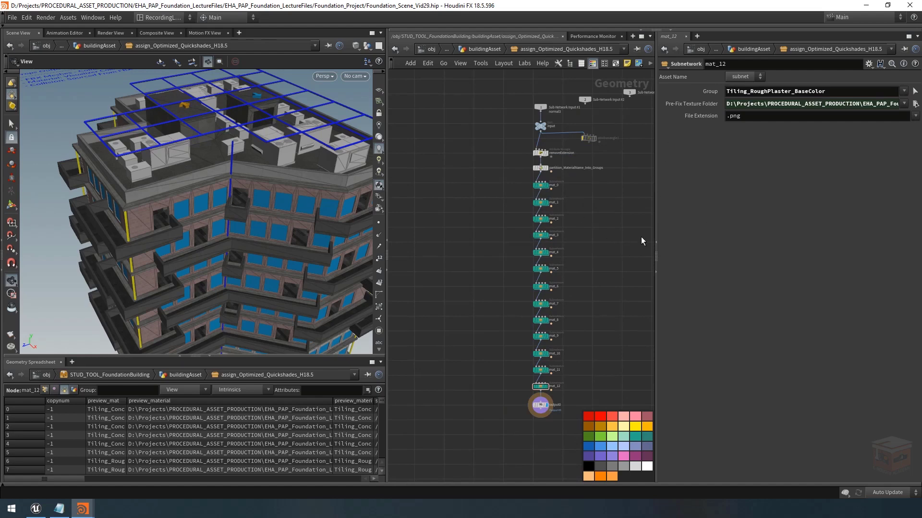
- Return to the buildingAsset network, select its output0 node, and save the STUD_TOOL_FoundationBuilding node type
left_click(488, 48)
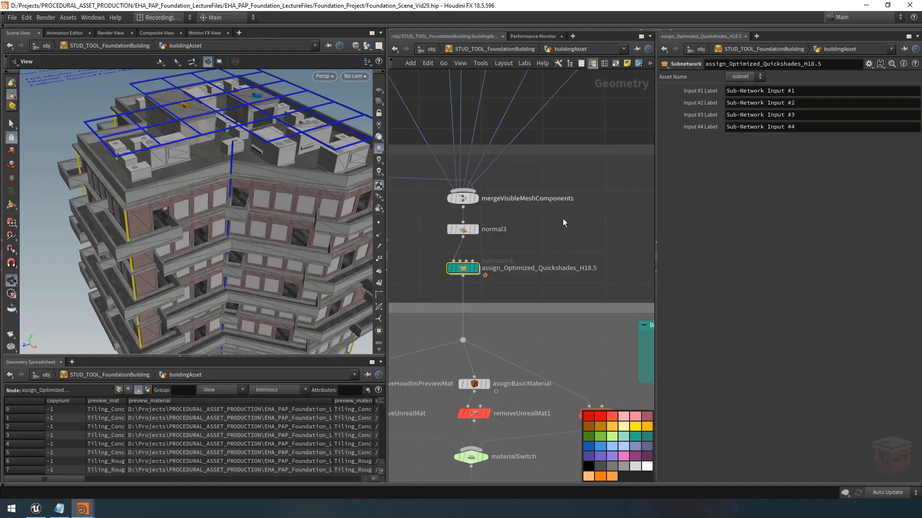
middle_click_drag(563, 229, 594, 223)
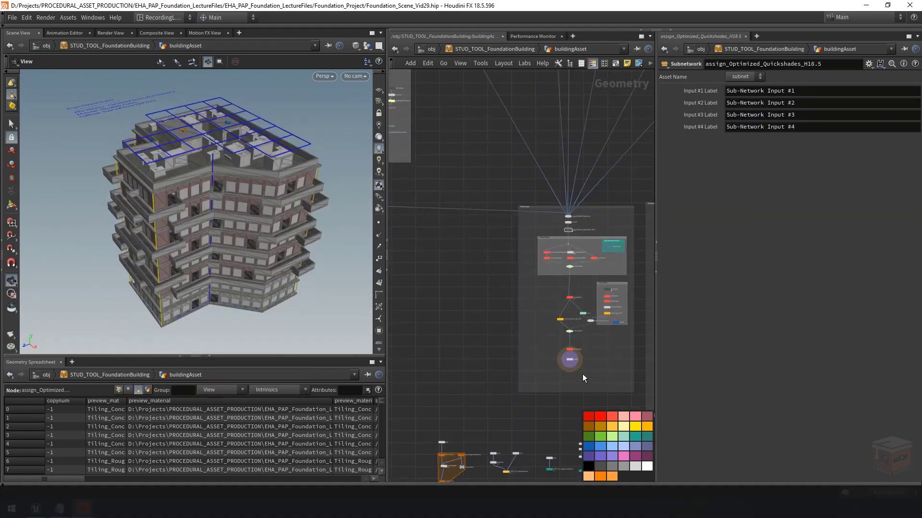
left_click(557, 337)
scroll(557, 370, "down", 6)
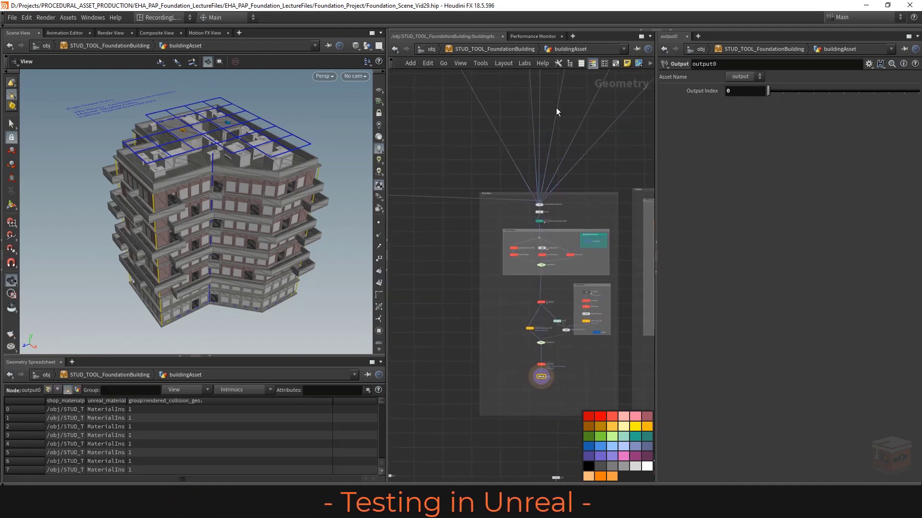
right_click(474, 49)
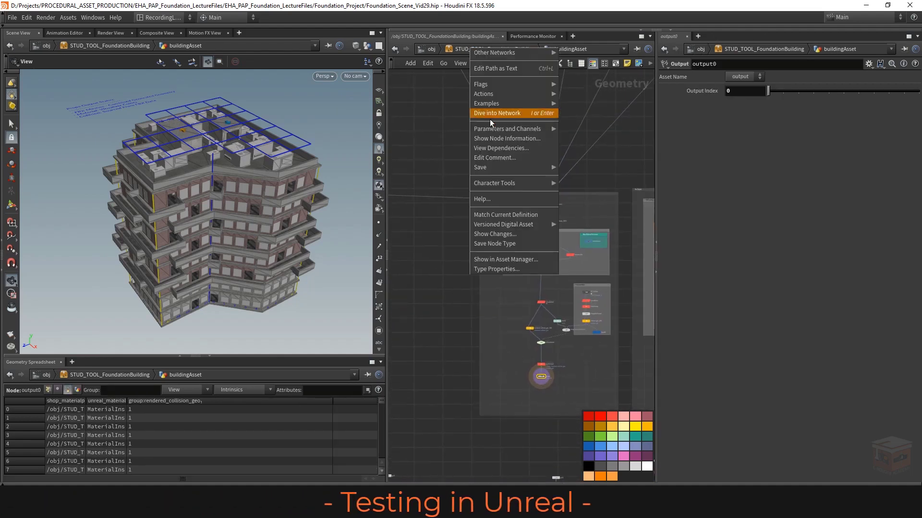
left_click(502, 244)
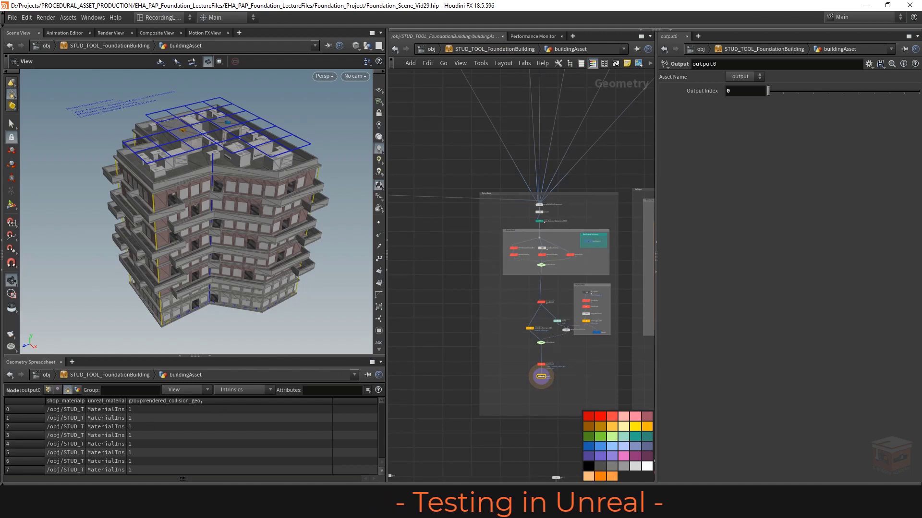
- Switch to Unreal Editor, select the smaller building, and reimport the STUD_TOOL_FoundationBuilding asset from the content's HDA folder
left_click(36, 508)
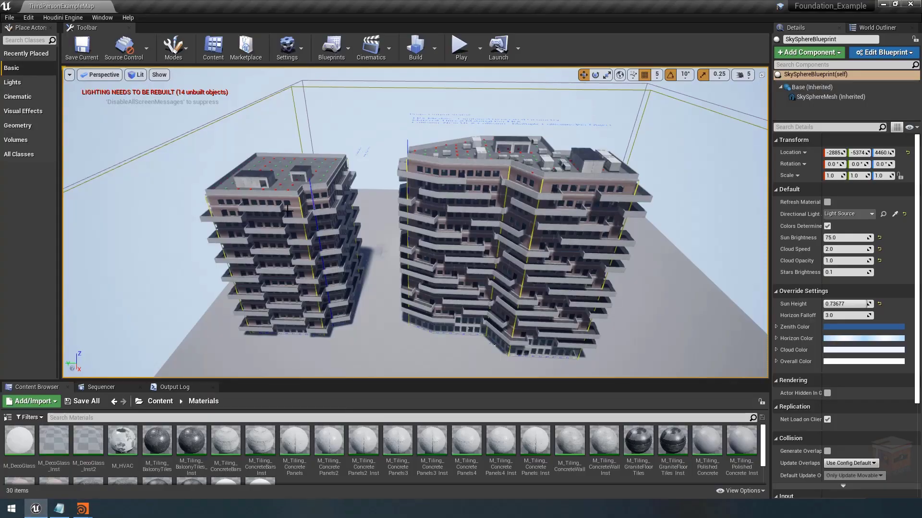
left_click(290, 191)
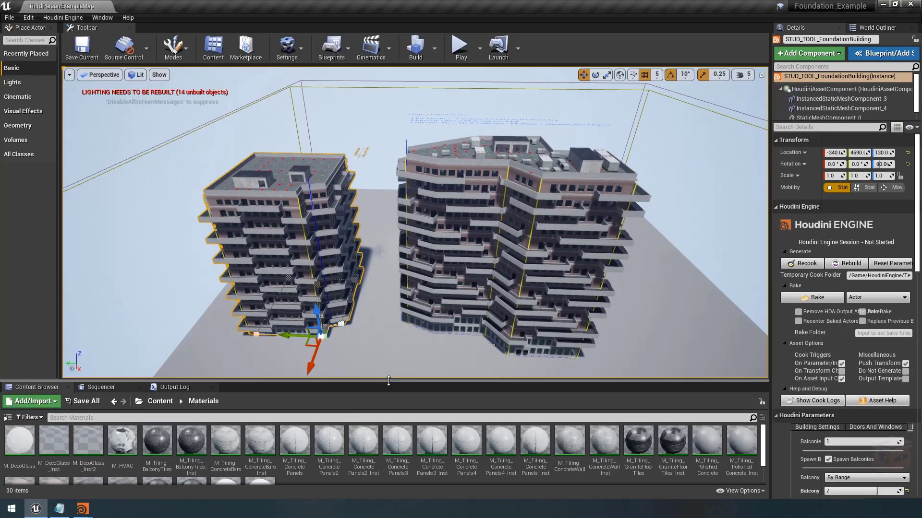
left_click_drag(384, 380, 384, 283)
left_click(159, 303)
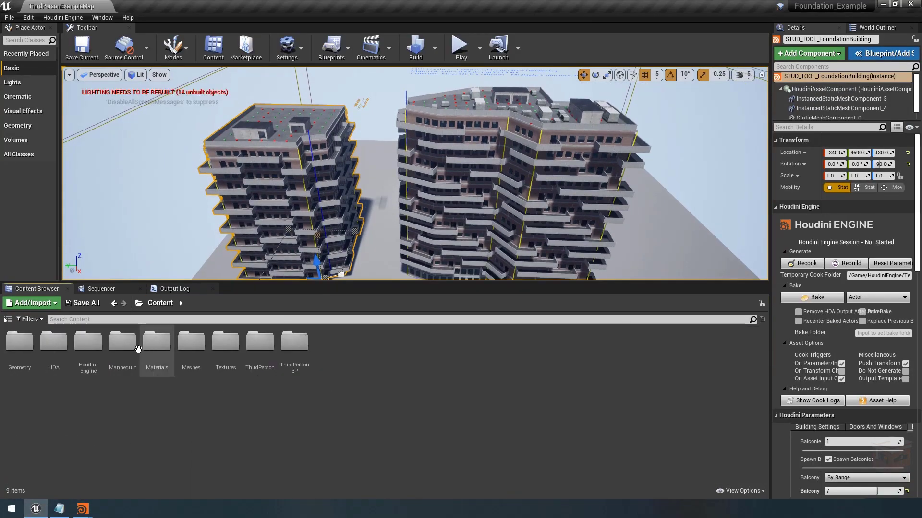
double_click(54, 341)
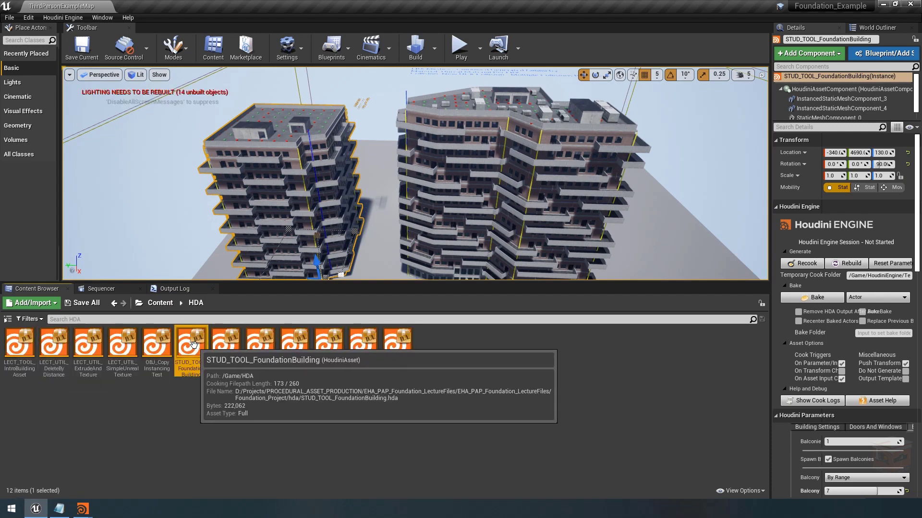
left_click(190, 361)
right_click(190, 361)
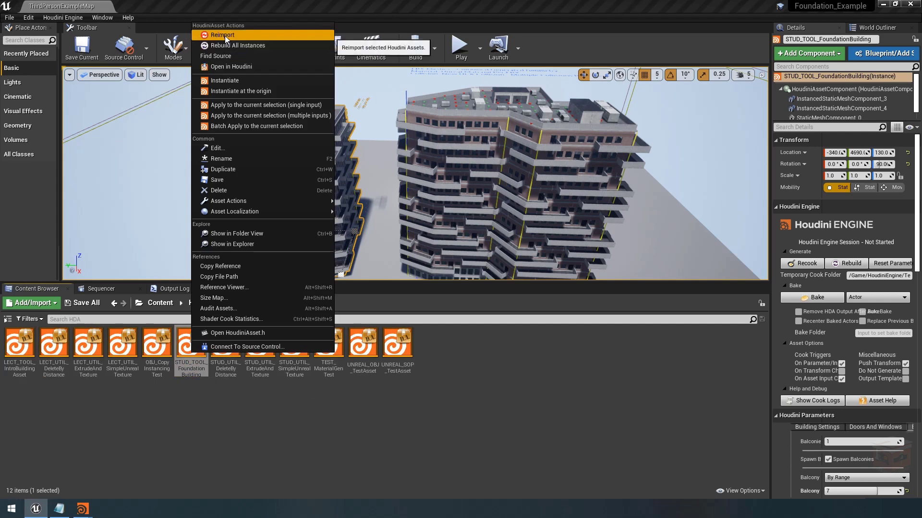
left_click(288, 32)
- Rebuild the selected STUD_TOOL_FoundationBuilding actor, enlarge the viewport, and move in close to inspect the regenerated building
right_click(302, 161)
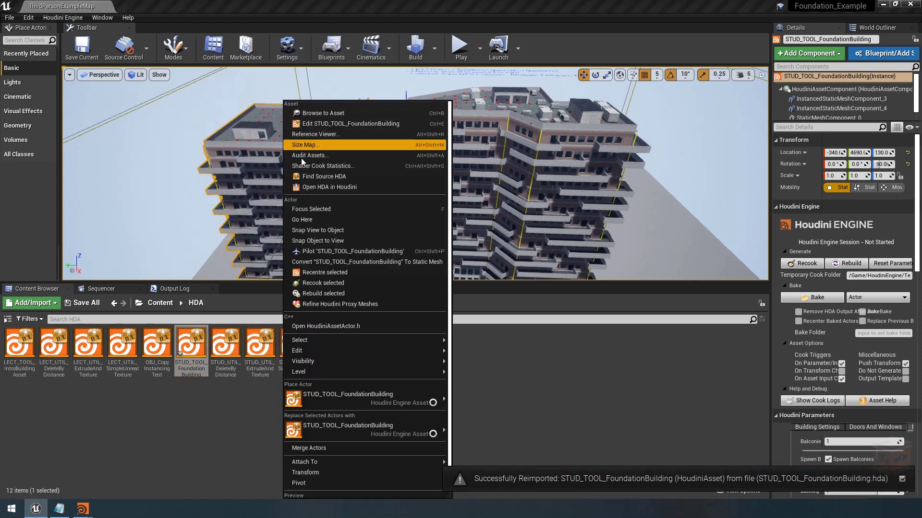
left_click(330, 294)
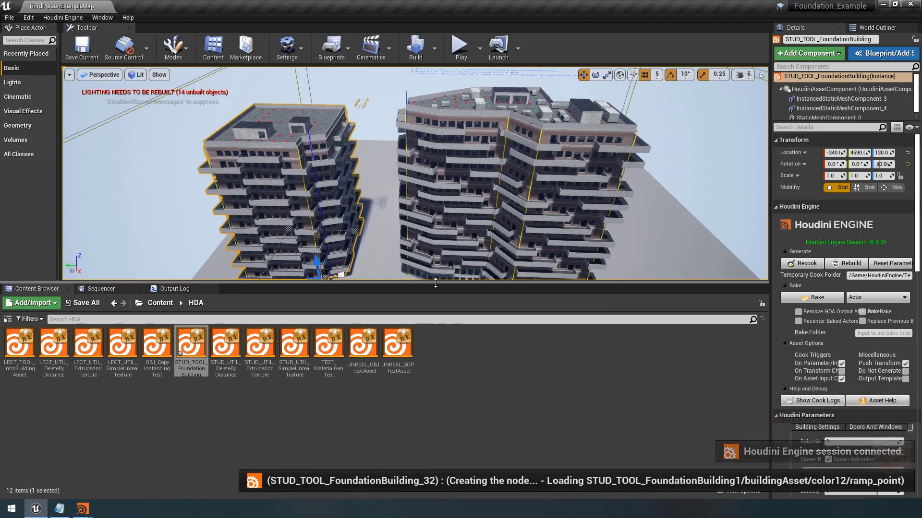
left_click_drag(436, 283, 433, 360)
left_click_drag(316, 227, 410, 391)
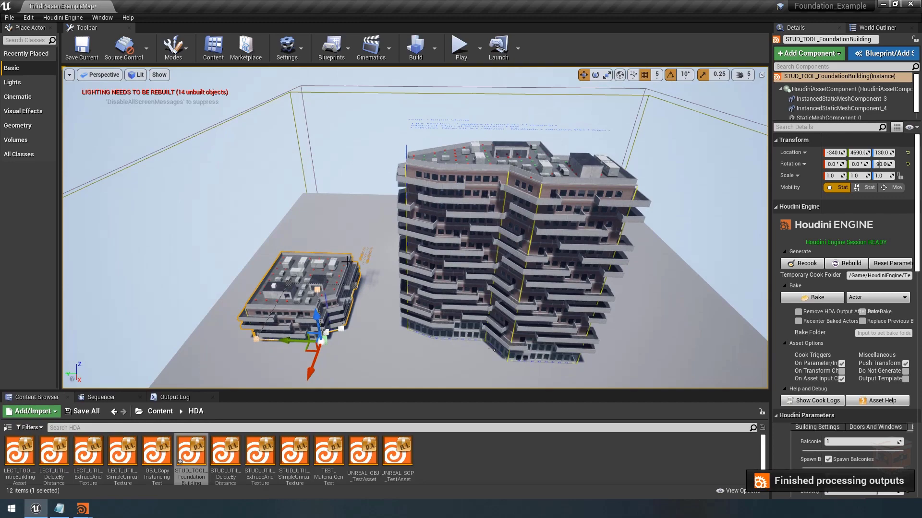
right_click_drag(344, 253, 309, 283)
key("w")
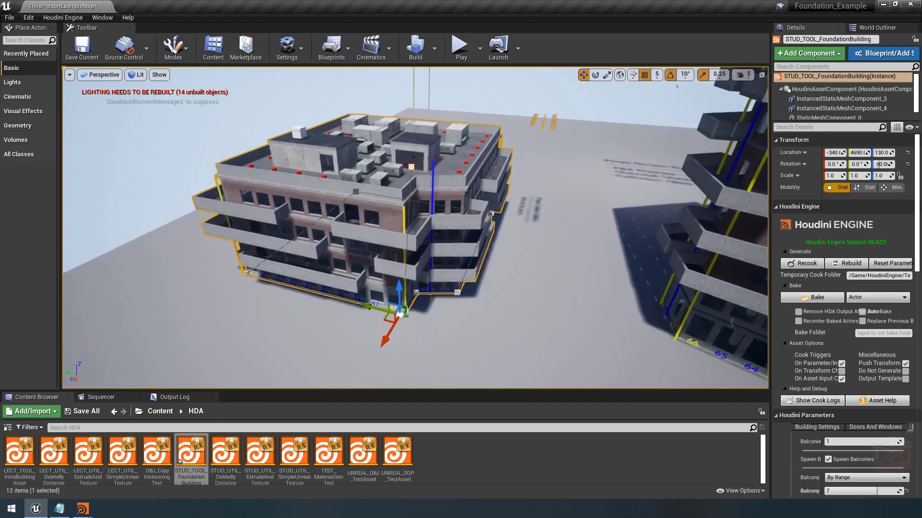
- Widen the Details view and set the rebuilt building's Floor Count to 14 in its Building Settings
left_click_drag(770, 304, 625, 305)
scroll(823, 355, "down", 4)
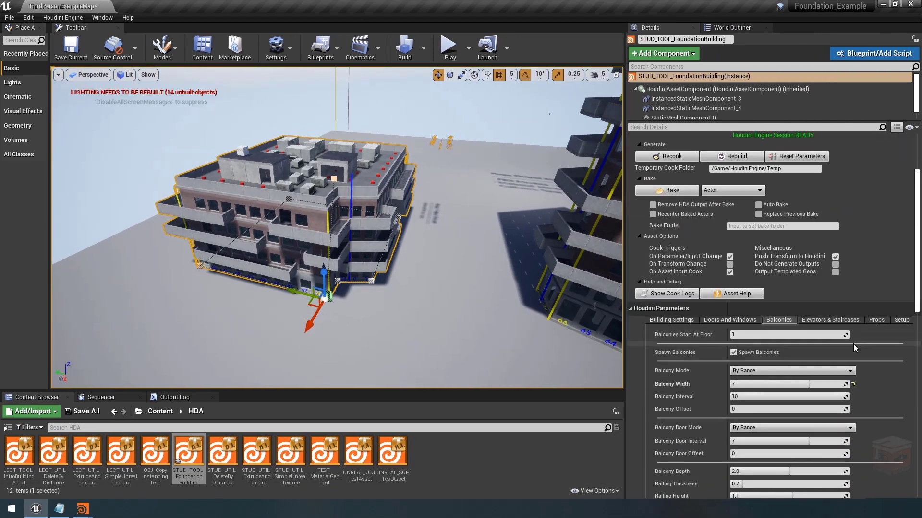
scroll(404, 257, "up", 4)
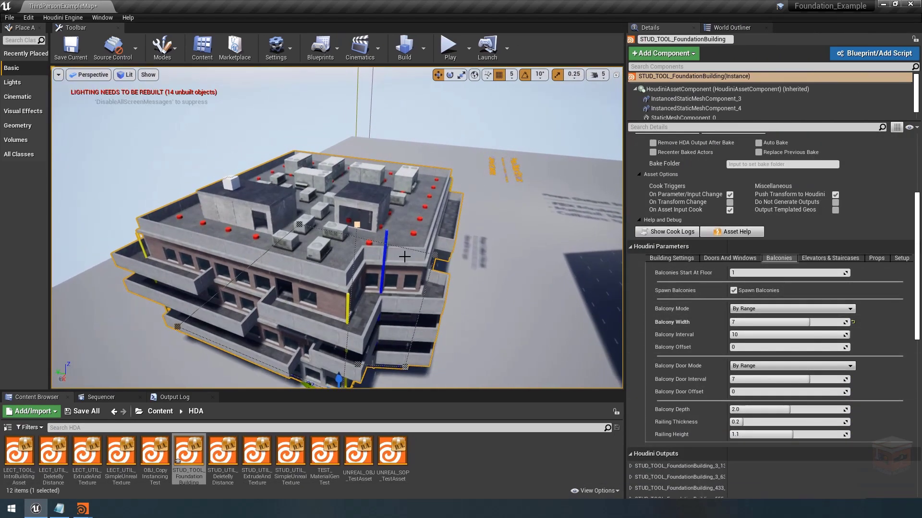
scroll(321, 295, "down", 6)
left_click(673, 258)
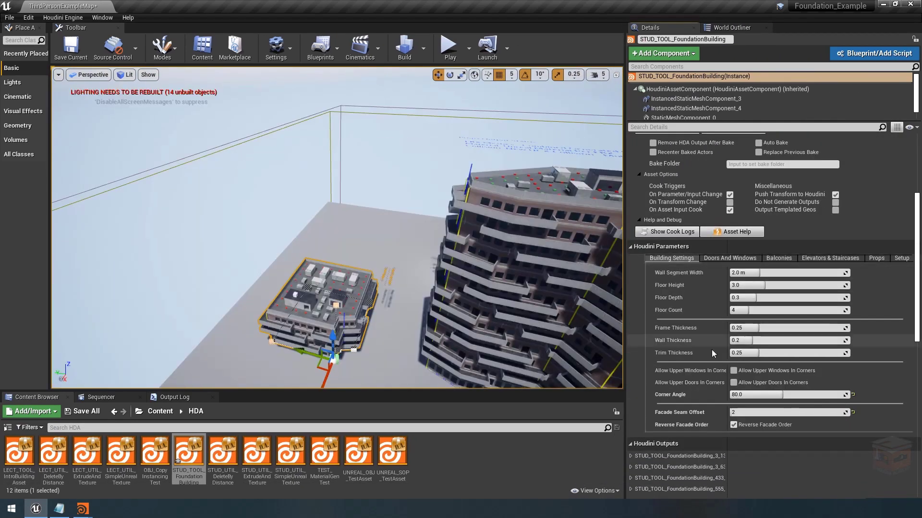
left_click(739, 311)
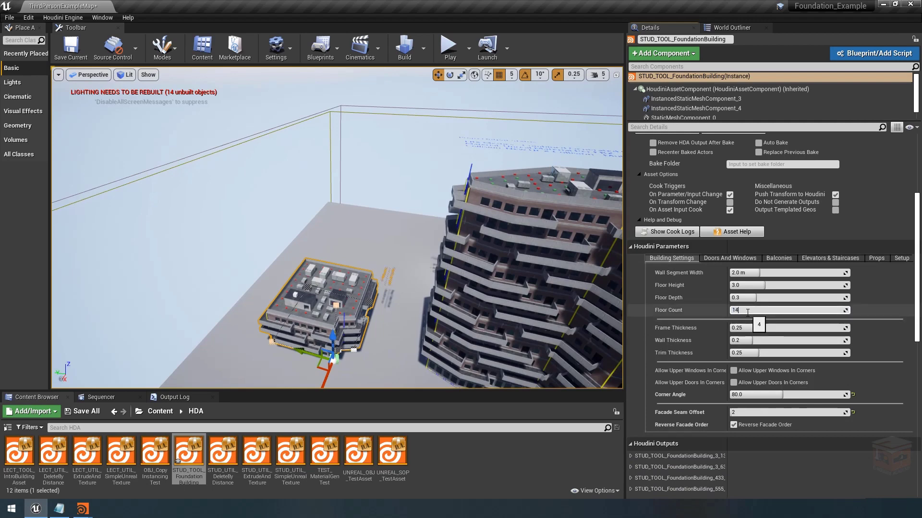
key("Return")
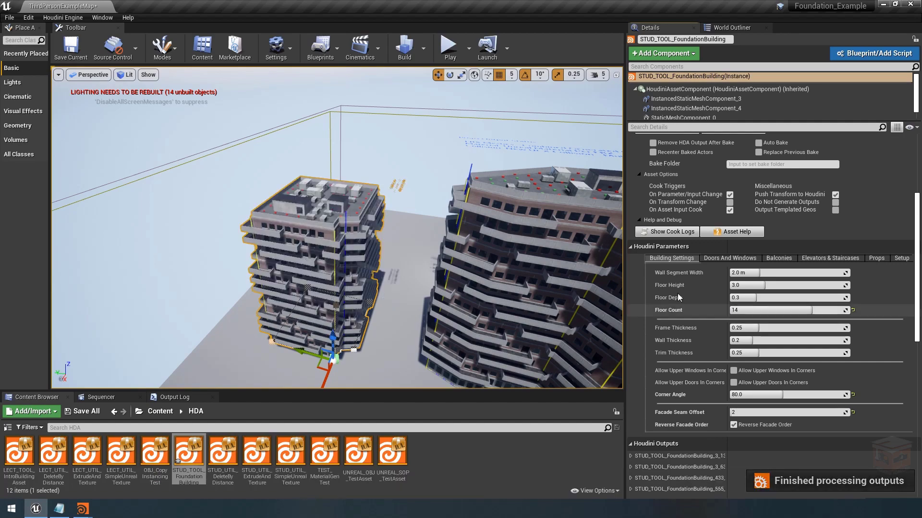
left_click(411, 140)
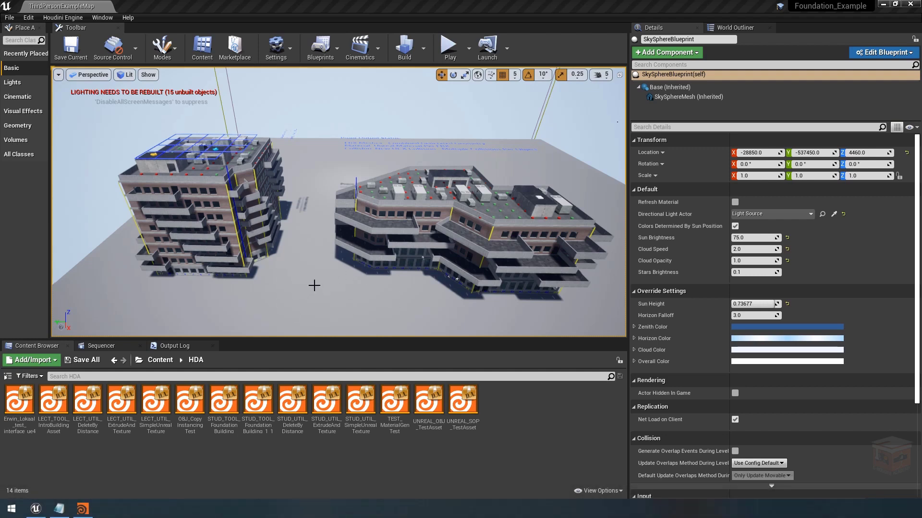
- Switch back to Houdini and look over the node groups feeding the output section of the buildingAsset network
left_click(82, 509)
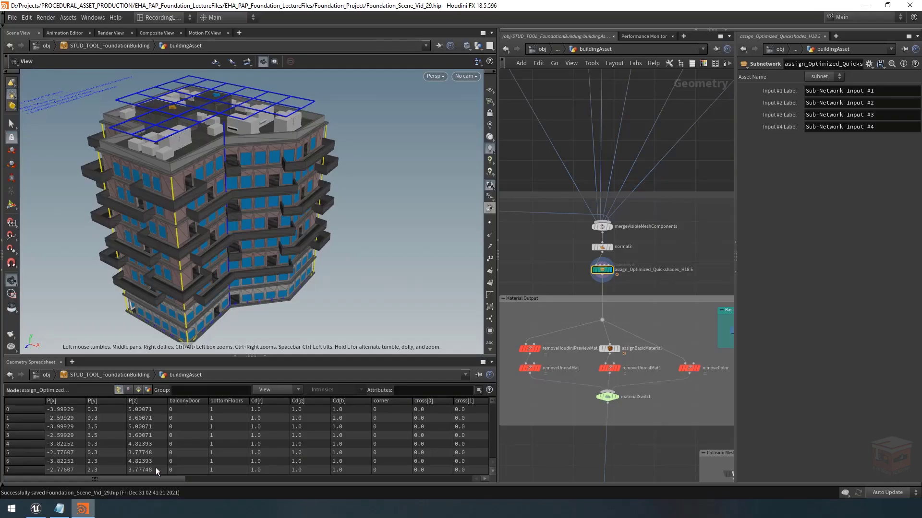
scroll(646, 283, "down", 6)
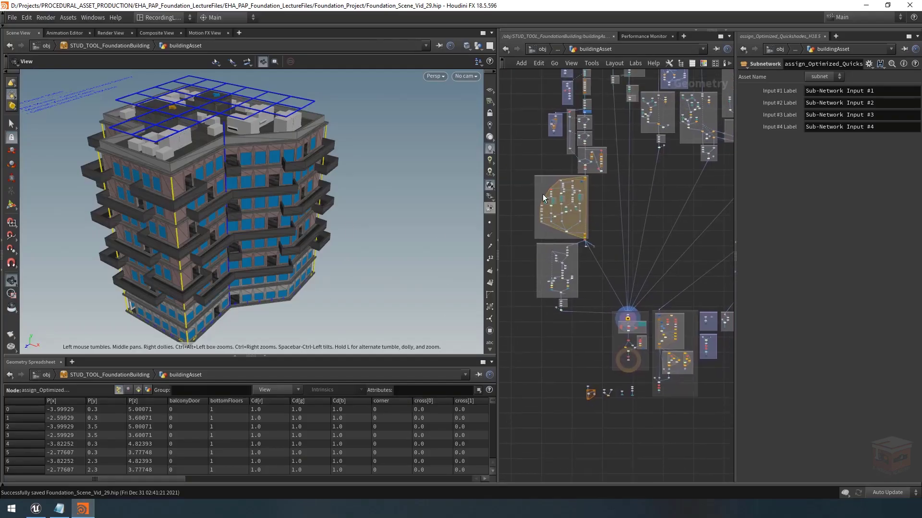
scroll(544, 204, "up", 5)
scroll(663, 276, "down", 5)
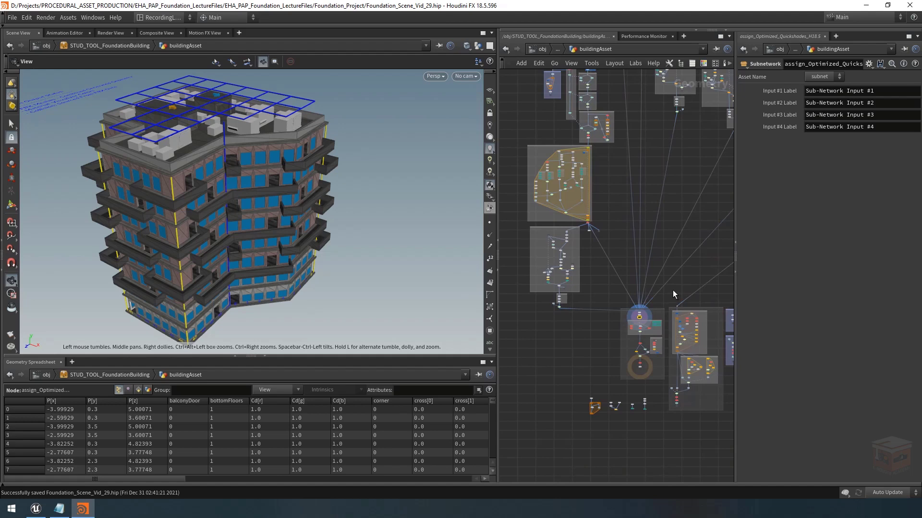
- Open the assign_Optimized_Quickshades_H19 subnetwork in the ExampleScene_V1-1 scene and display its output0 node to inspect the textured building
middle_click_drag(672, 290, 658, 283)
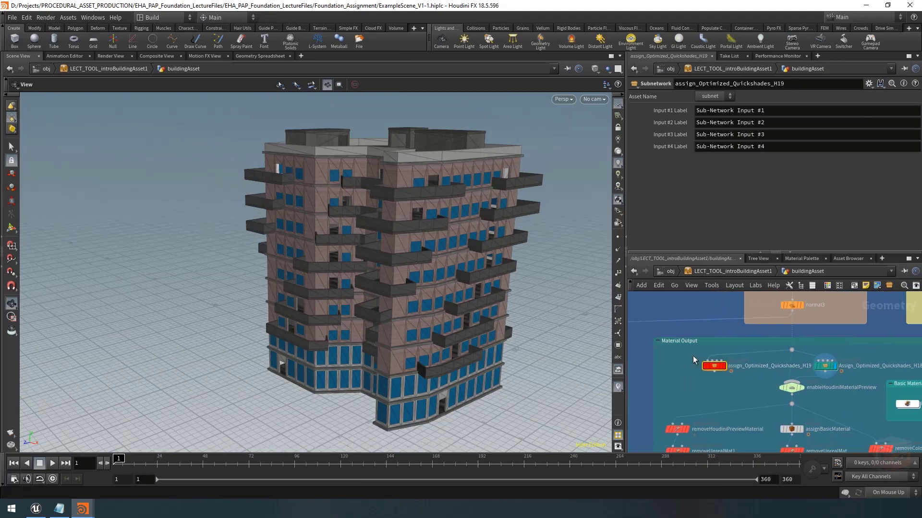
left_click(716, 368)
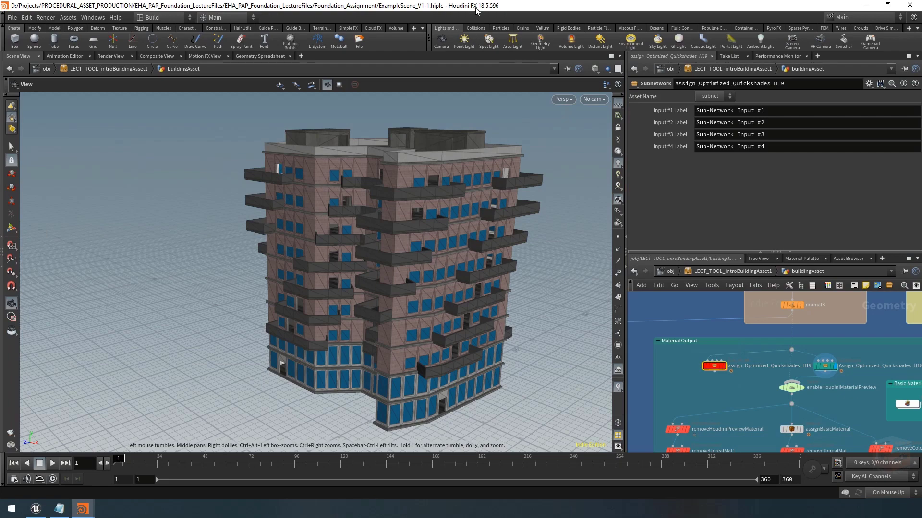
scroll(720, 366, "up", 3)
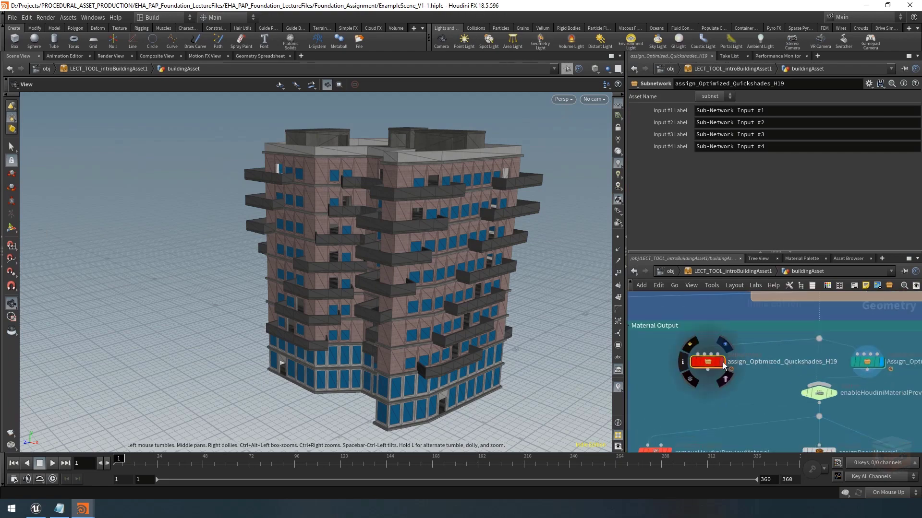
double_click(710, 366)
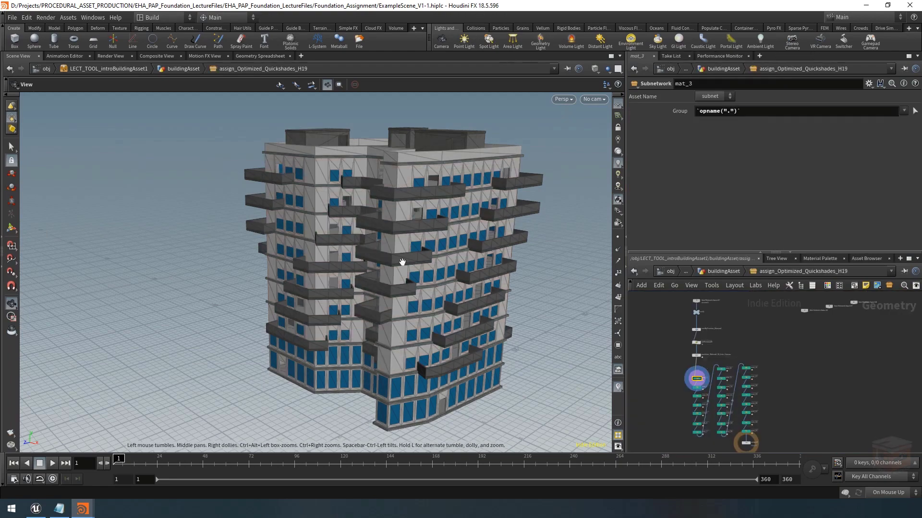
middle_click_drag(794, 415, 787, 382)
scroll(745, 409, "up", 5)
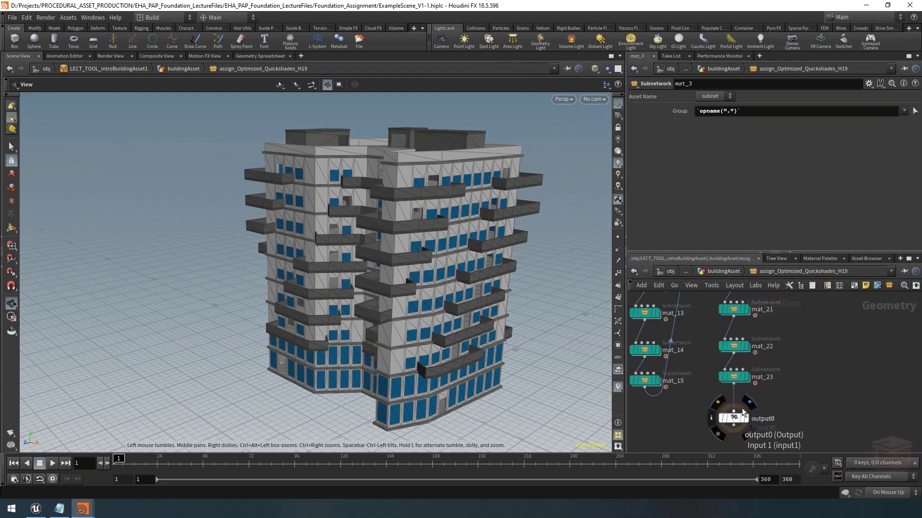
left_click(745, 418)
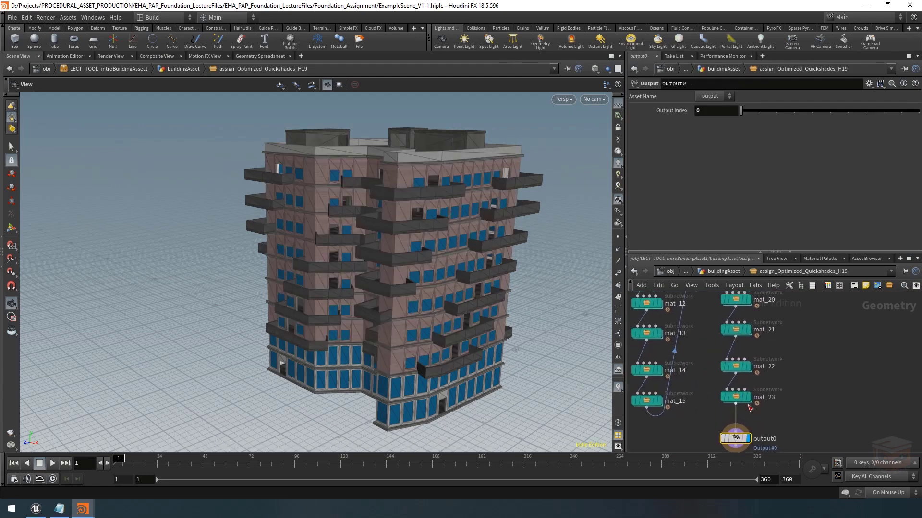
- Go into a mat subnetwork and examine the Texture Map of uvquickshade1 as both its evaluated file path and its expression
left_click(738, 401)
double_click(738, 400)
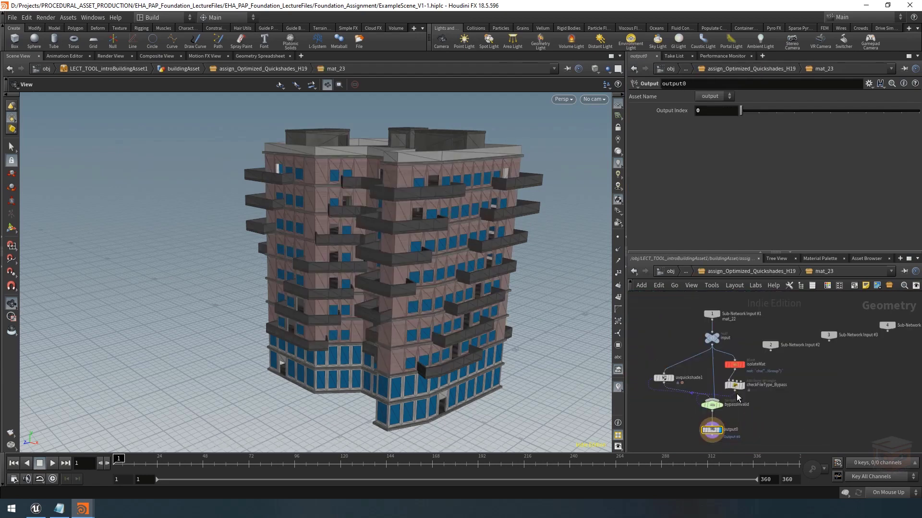
left_click(664, 378)
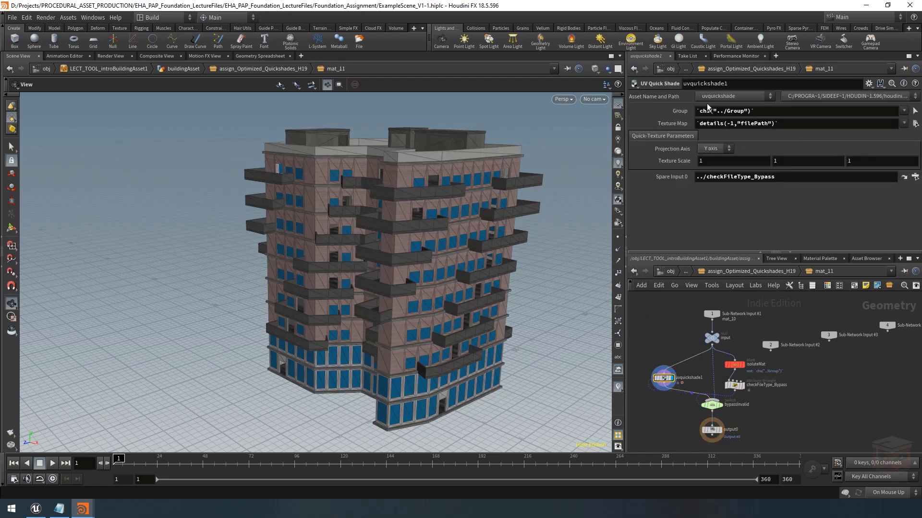
left_click(680, 127)
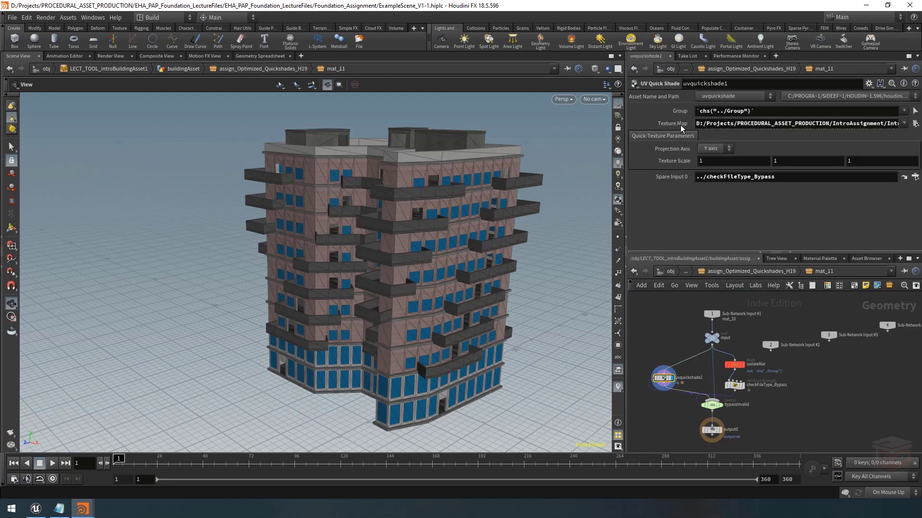
left_click_drag(627, 137, 428, 137)
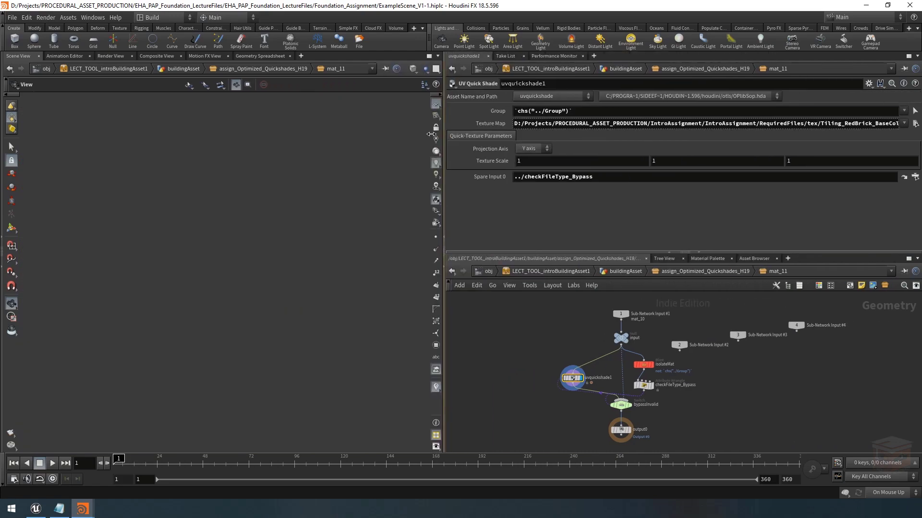
left_click_drag(739, 127, 918, 127)
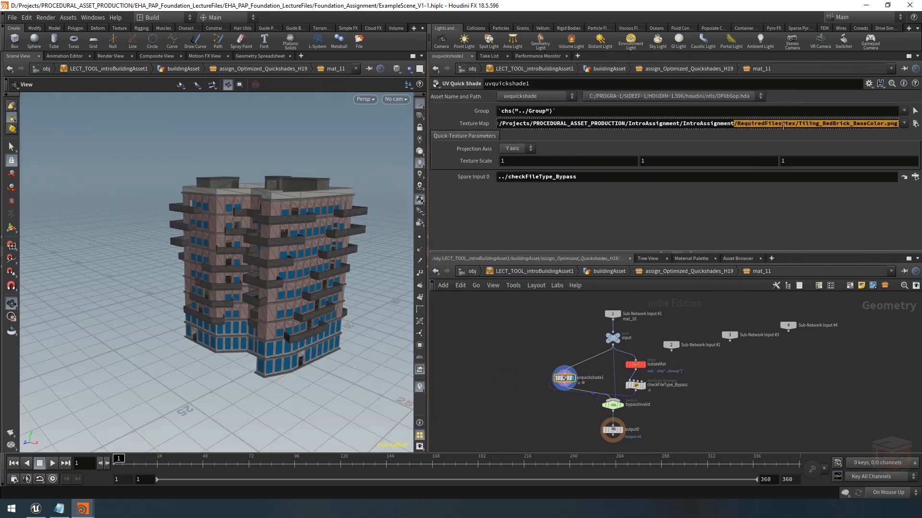
left_click(471, 124)
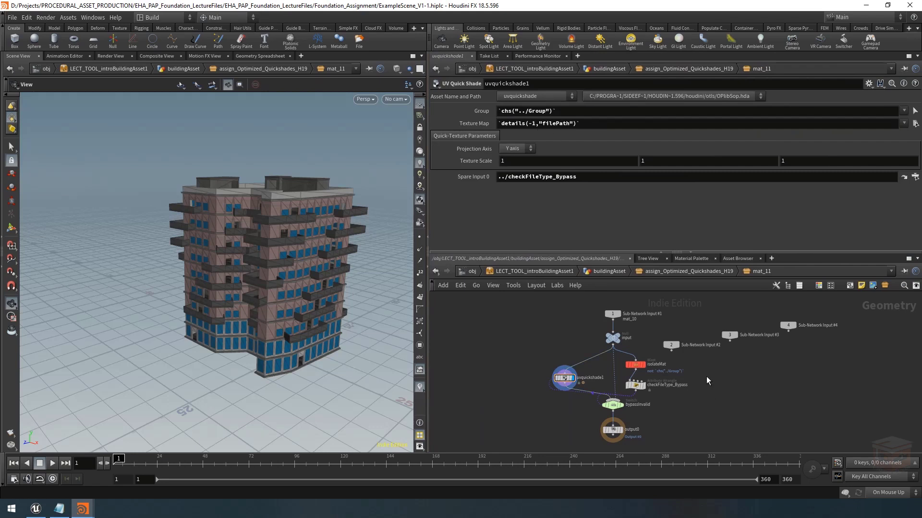
- Select the checkFileType_Bypass wrangle in mat_11 and review its complete VEX code for checking the texture file type
left_click_drag(707, 378, 622, 397)
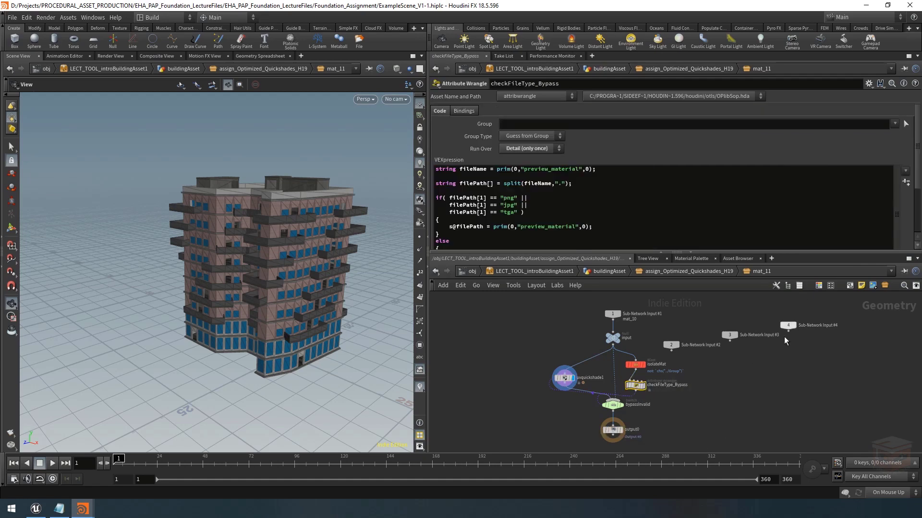
scroll(573, 389, "up", 3)
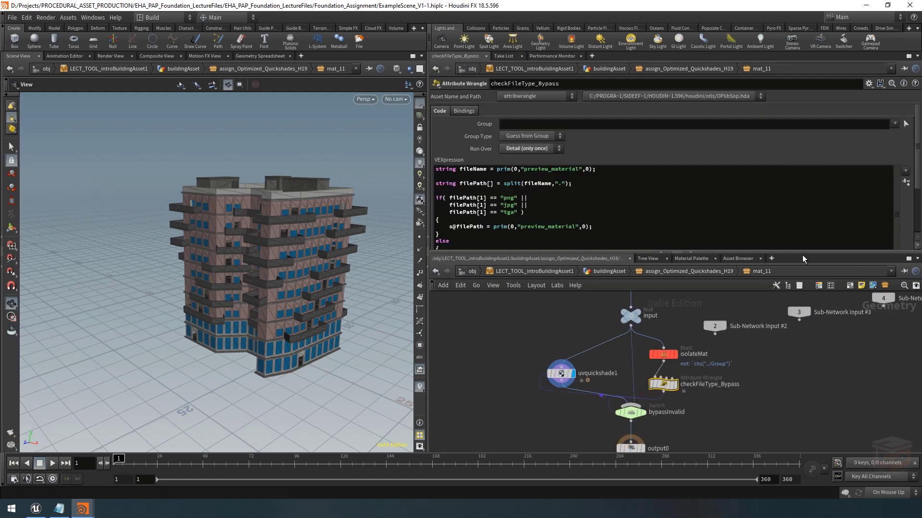
left_click_drag(803, 254, 763, 303)
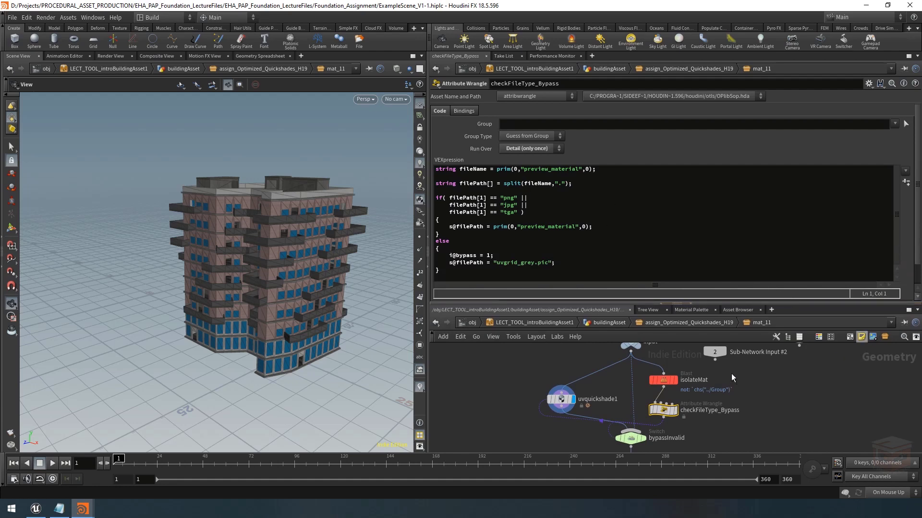
left_click_drag(583, 274, 434, 168)
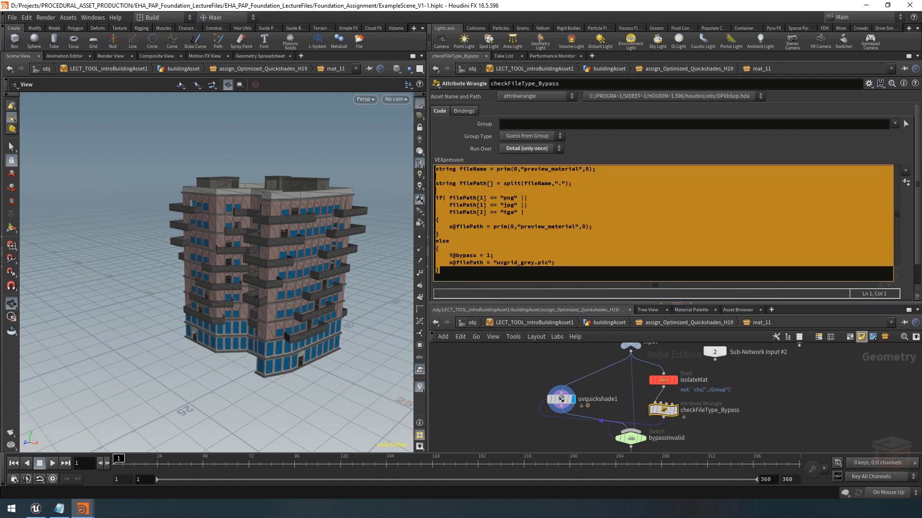
- Open the checkFileType_Bypass wrangle inside mat_3 and review its path validation code, including the #include <file.h> line
left_click(662, 327)
double_click(684, 390)
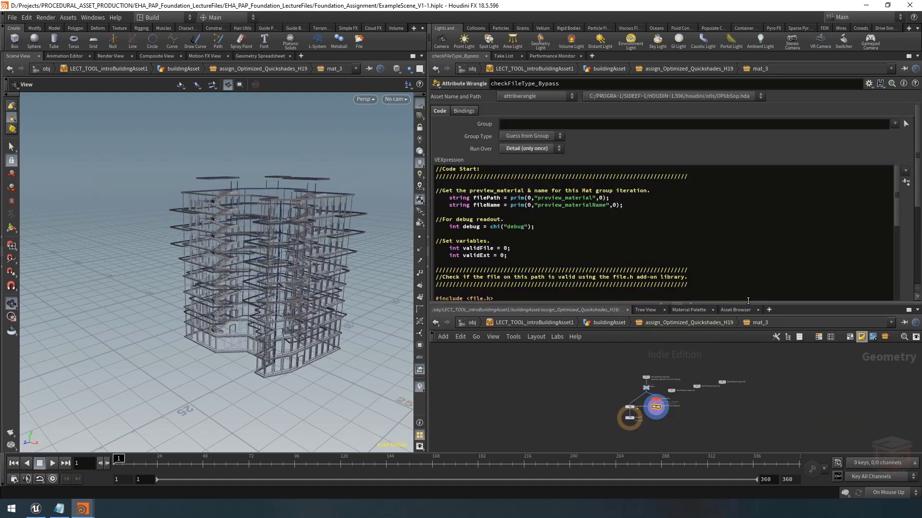
left_click_drag(740, 304, 735, 389)
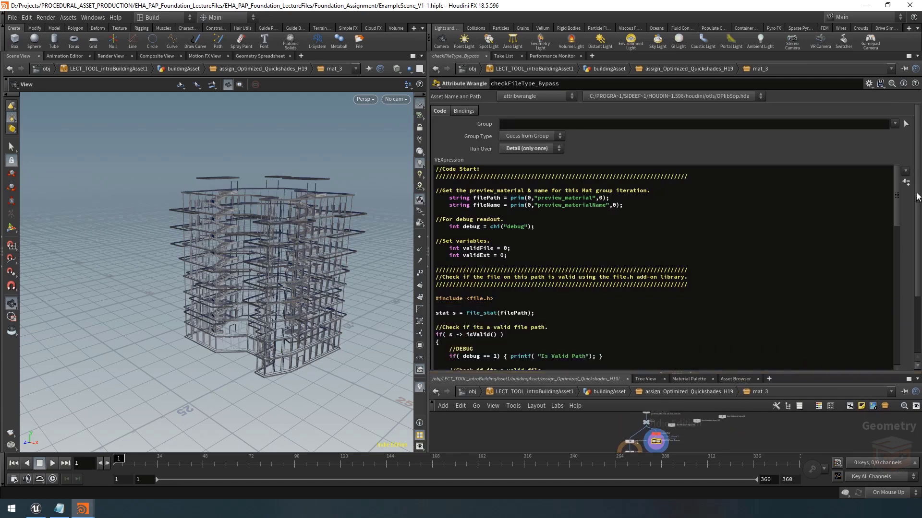
left_click_drag(897, 200, 897, 200)
left_click_drag(509, 297, 443, 293)
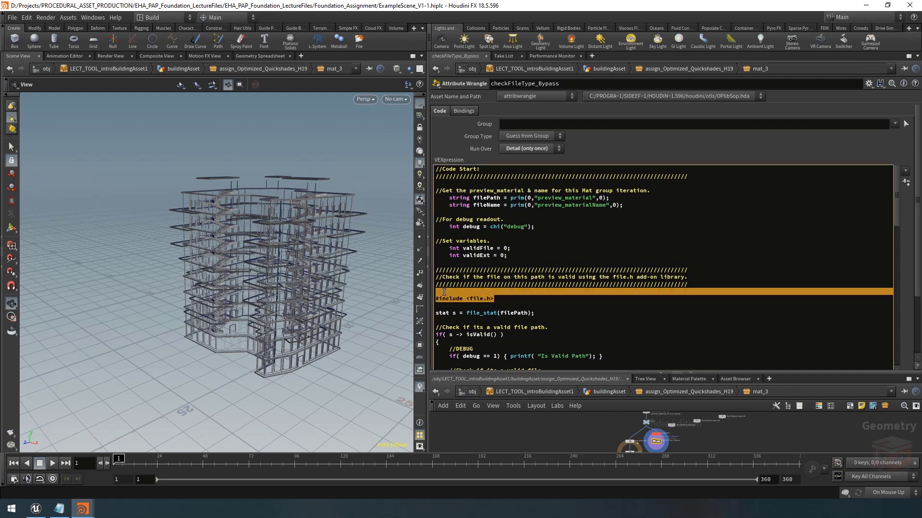
left_click(541, 299)
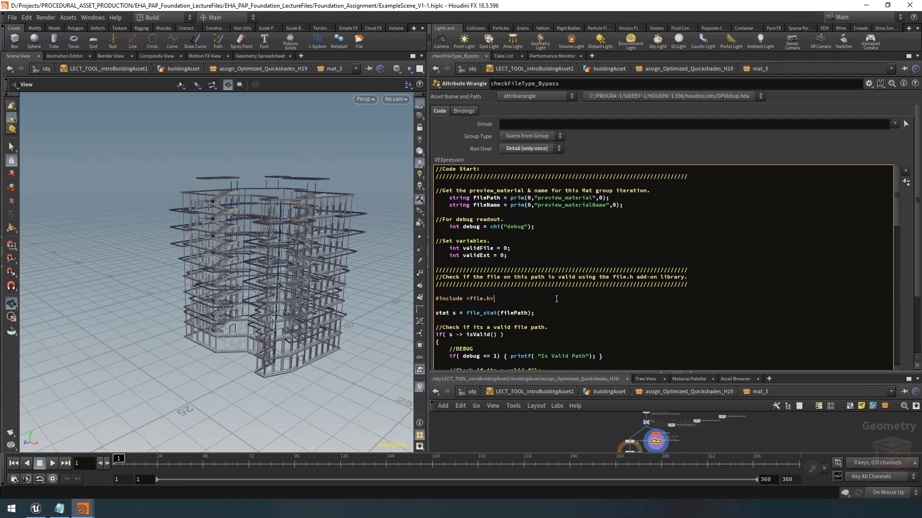
- Turn on Debug to Console for the mat_3 wrangle and examine the path and extension messages in the Houdini Console
left_click_drag(897, 199, 896, 355)
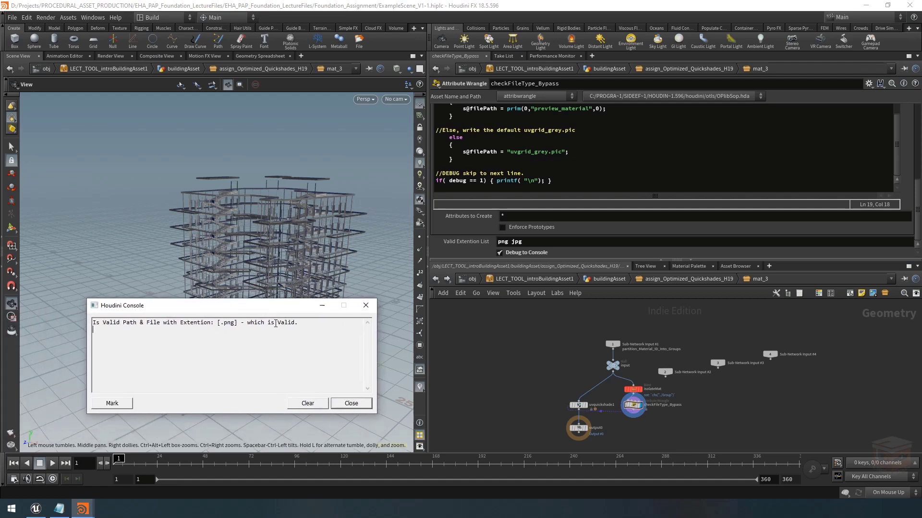
left_click(517, 252)
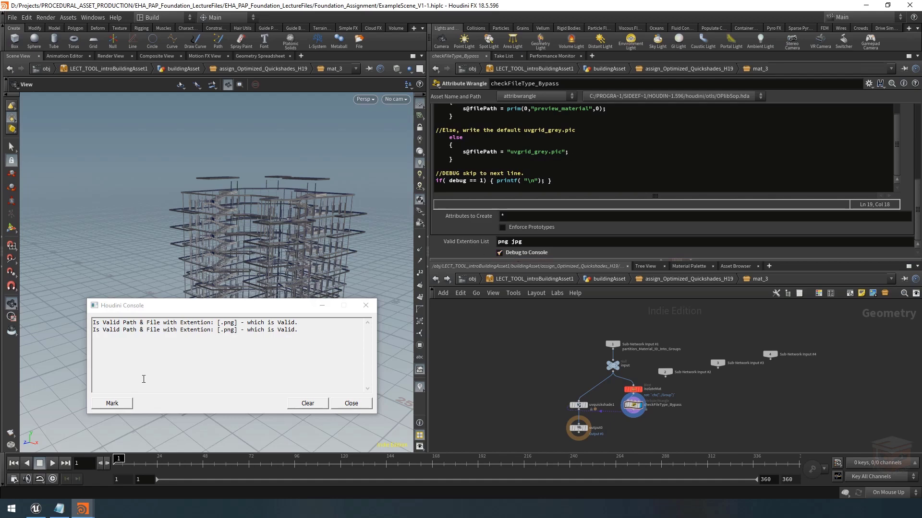
left_click(316, 332)
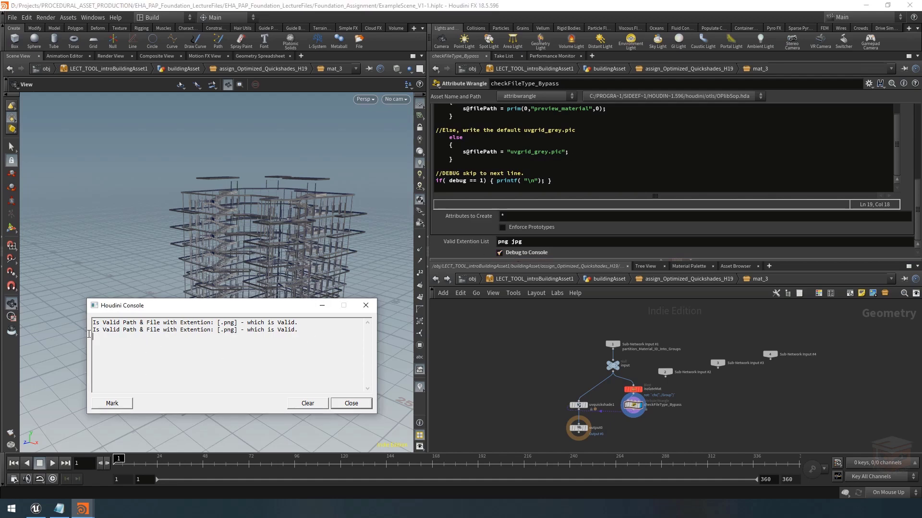
left_click_drag(93, 337, 89, 331)
left_click_drag(239, 329, 217, 331)
left_click_drag(313, 330, 248, 329)
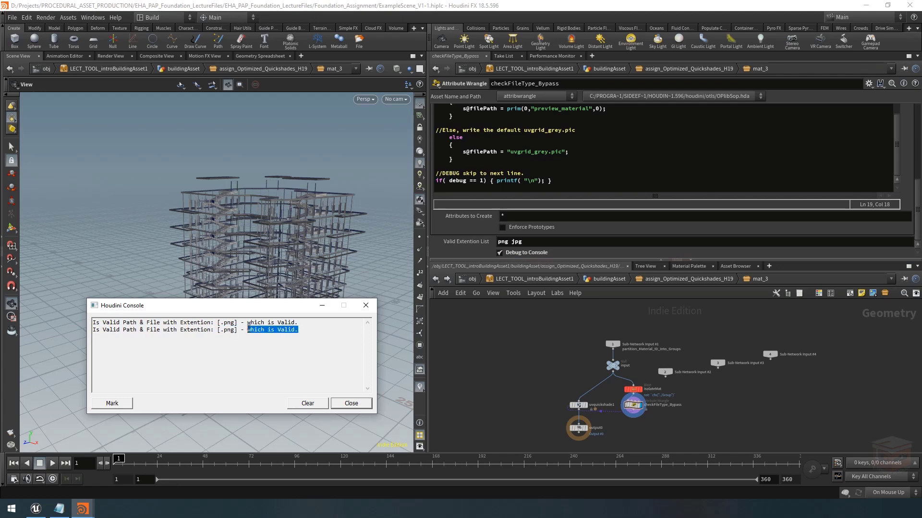
left_click(316, 331)
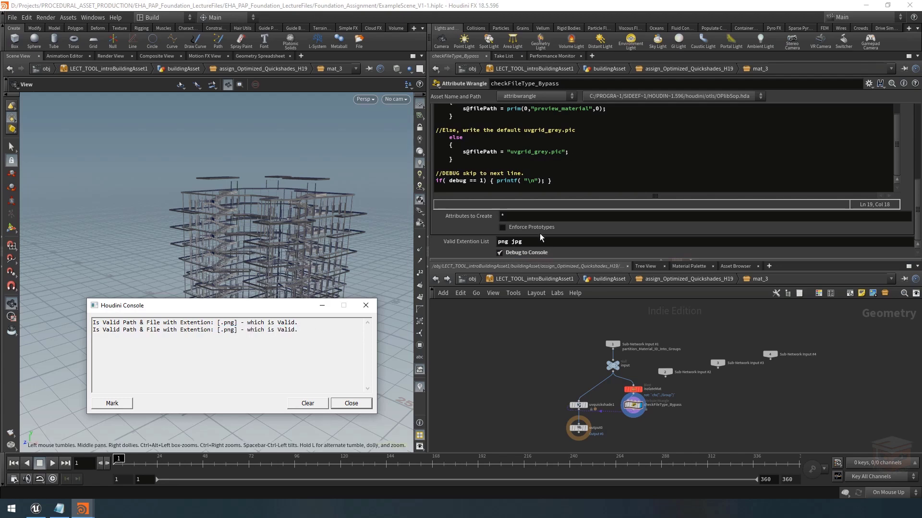
- Clear the Valid Extention List of the mat_3 wrangle
left_click(554, 242)
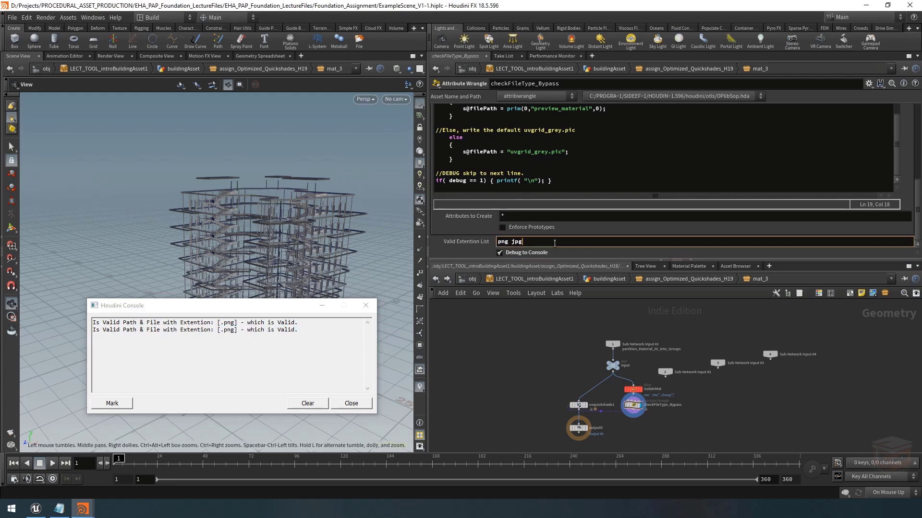
key("ctrl+a")
key("BackSpace")
key("Return")
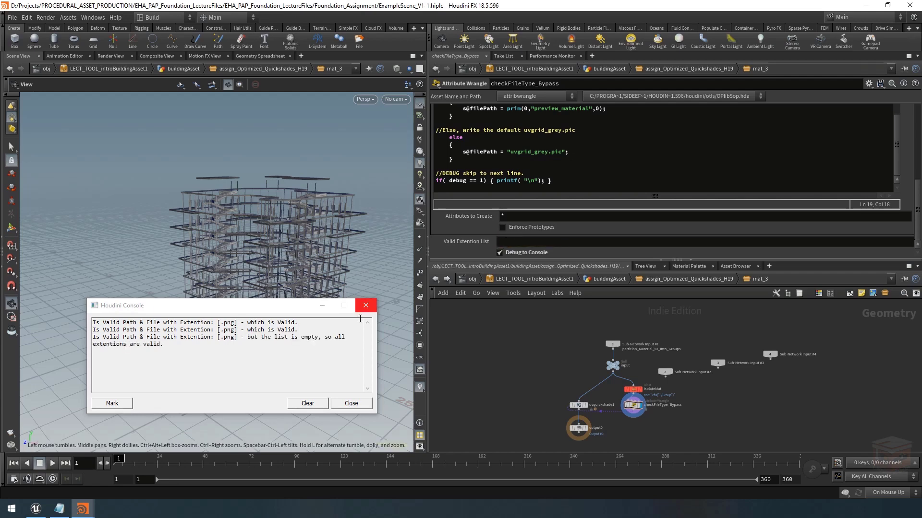
- Try jpg as the only entry in the Valid Extention List, and empty the list again
left_click(528, 242)
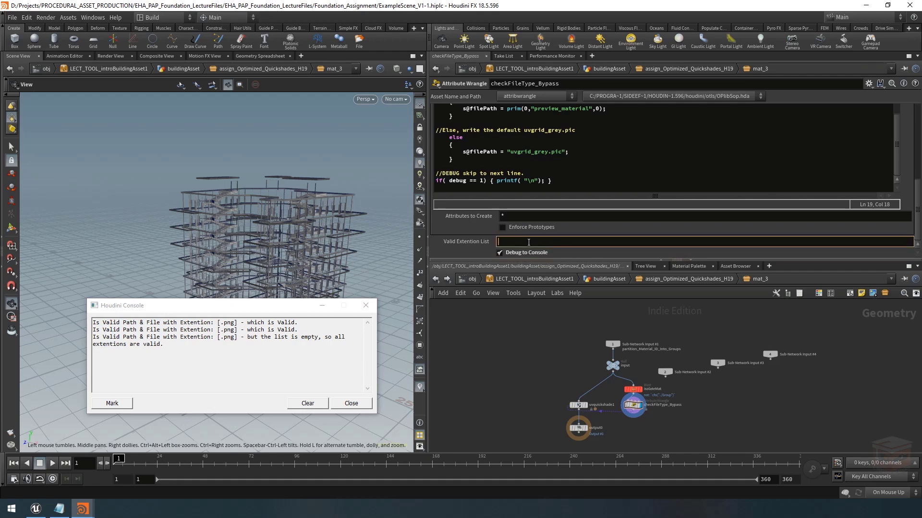
type("jpg")
key("Return")
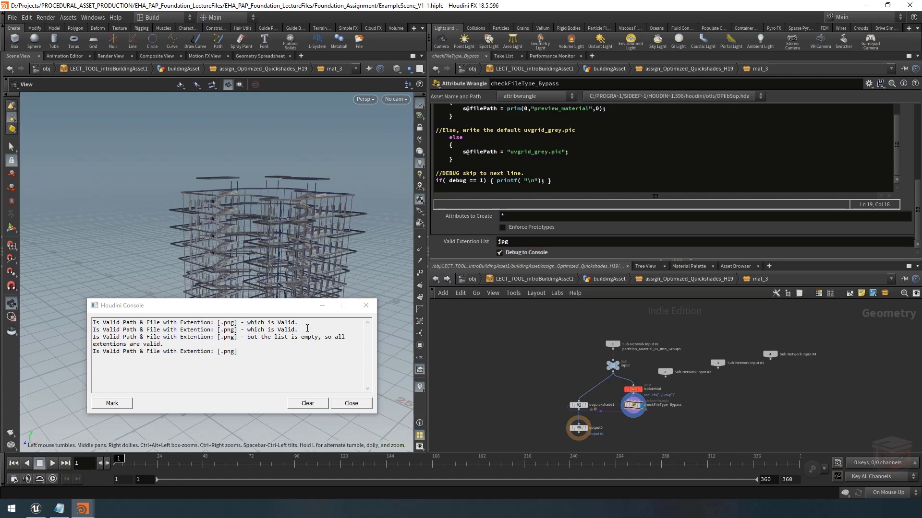
left_click(502, 242)
key("BackSpace")
key("Return")
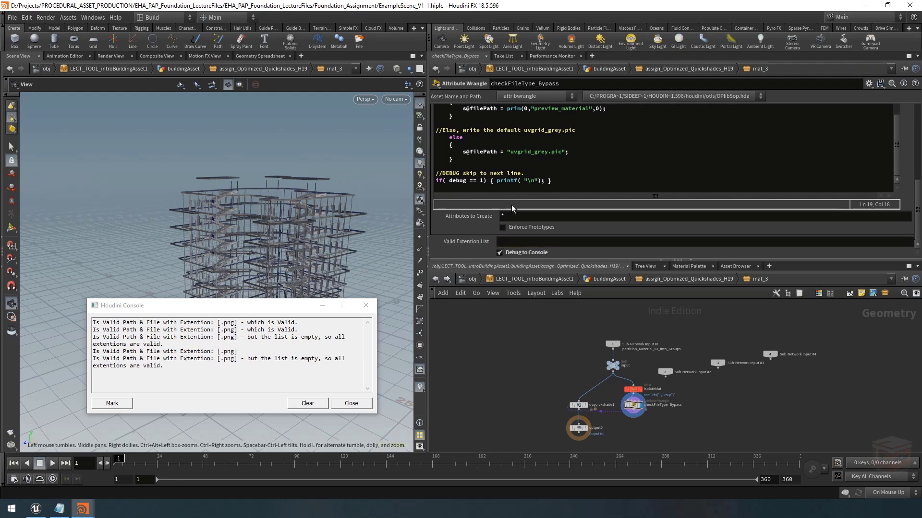
- Close the Houdini Console and switch to Unreal Editor to view both generated buildings
mouse_move(802, 261)
left_mouse_down()
mouse_move(798, 278)
mouse_move(789, 269)
left_mouse_up()
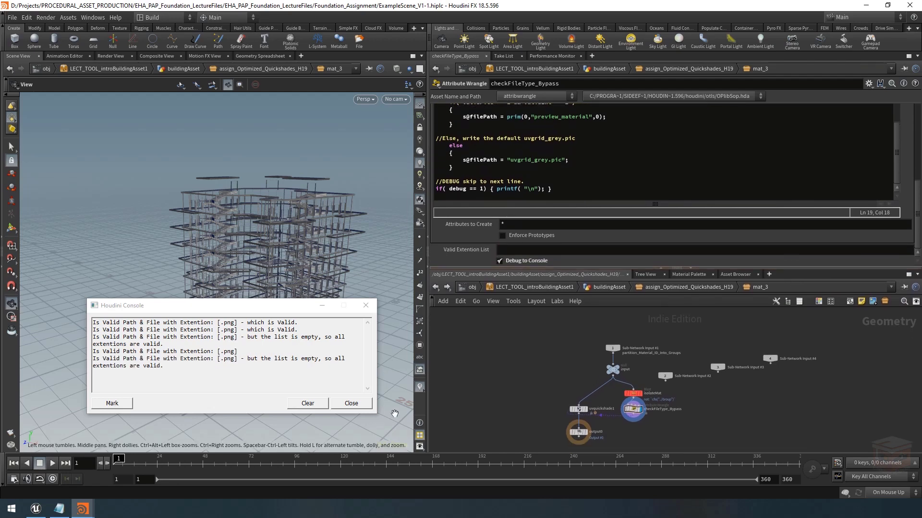
left_click(365, 306)
left_click(36, 509)
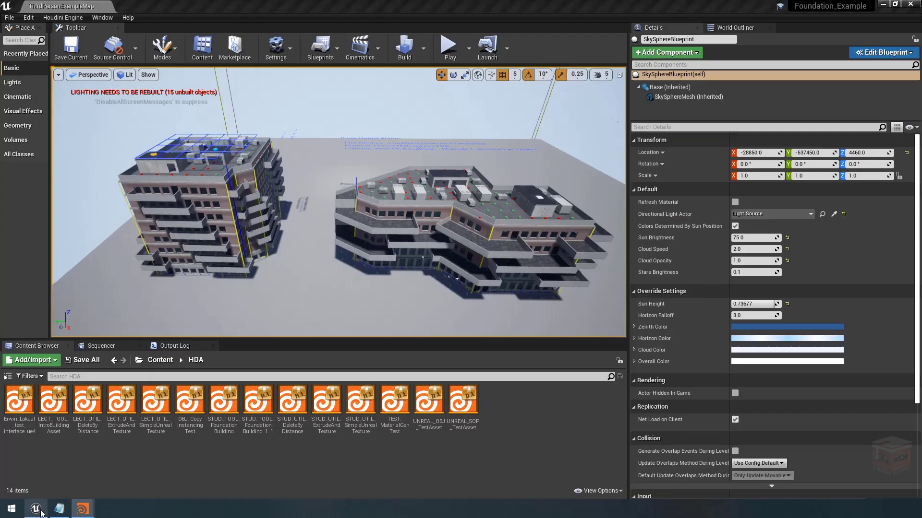
right_click_drag(389, 279, 372, 287)
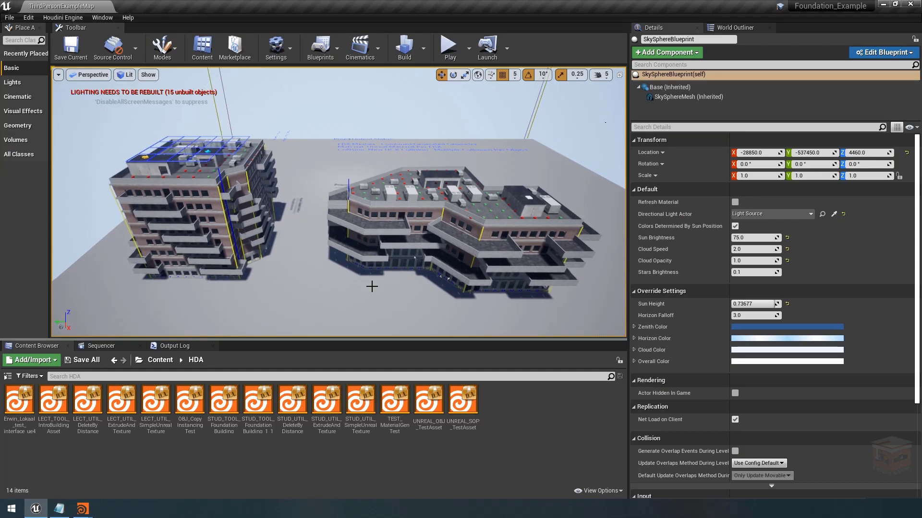